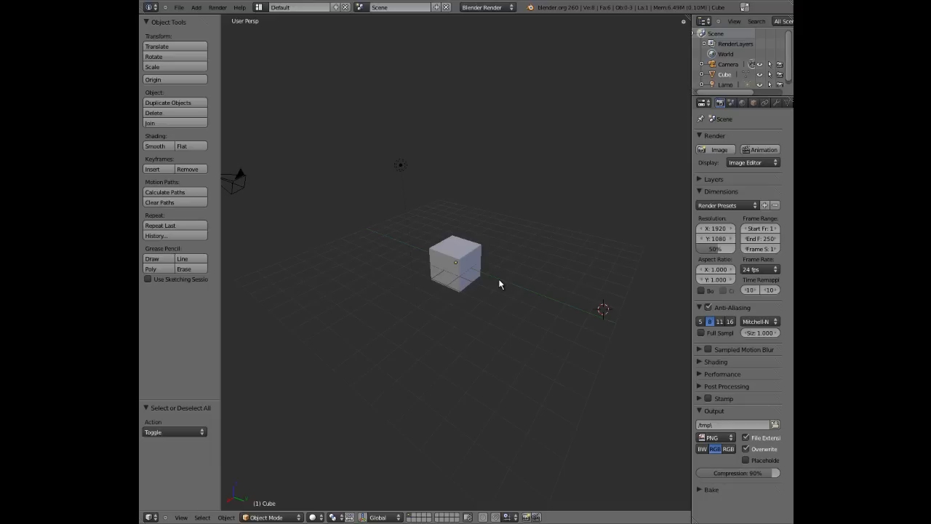
middle_drag(406, 184, 469, 265)
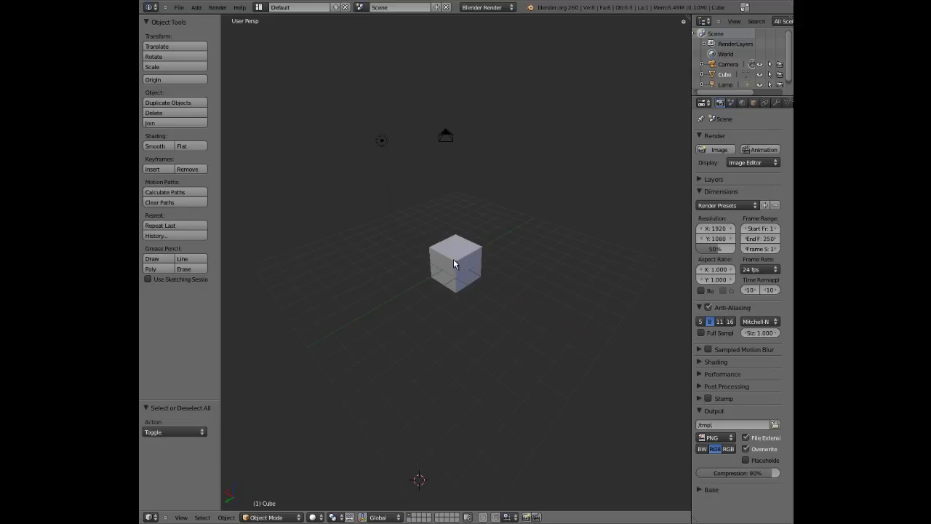
middle_drag(453, 265, 477, 280)
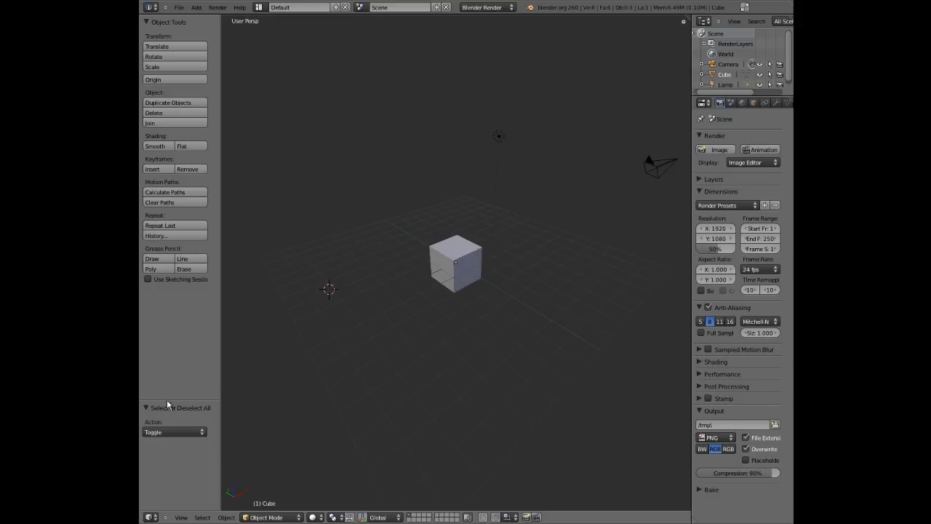
right_click(457, 275)
middle_drag(487, 277, 536, 284)
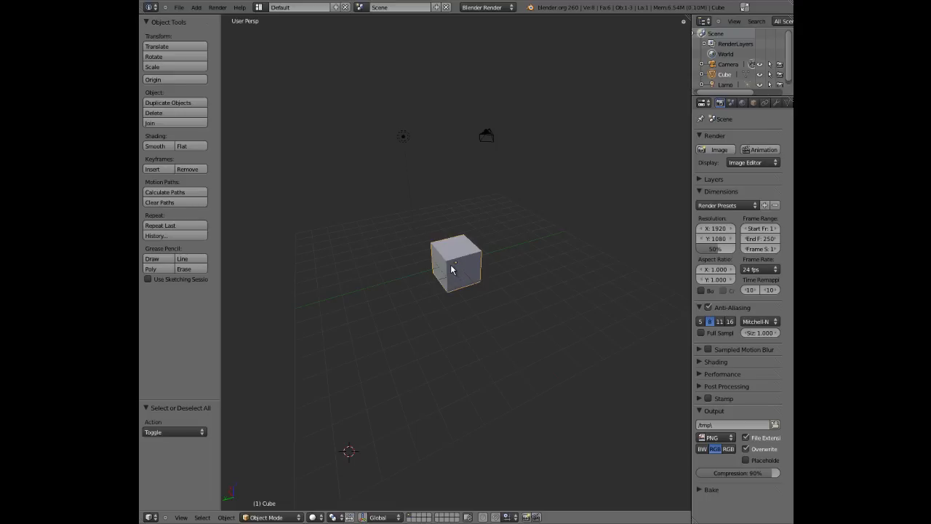
mouse_move(449, 249)
middle_down()
mouse_move(446, 262)
mouse_move(464, 258)
middle_up()
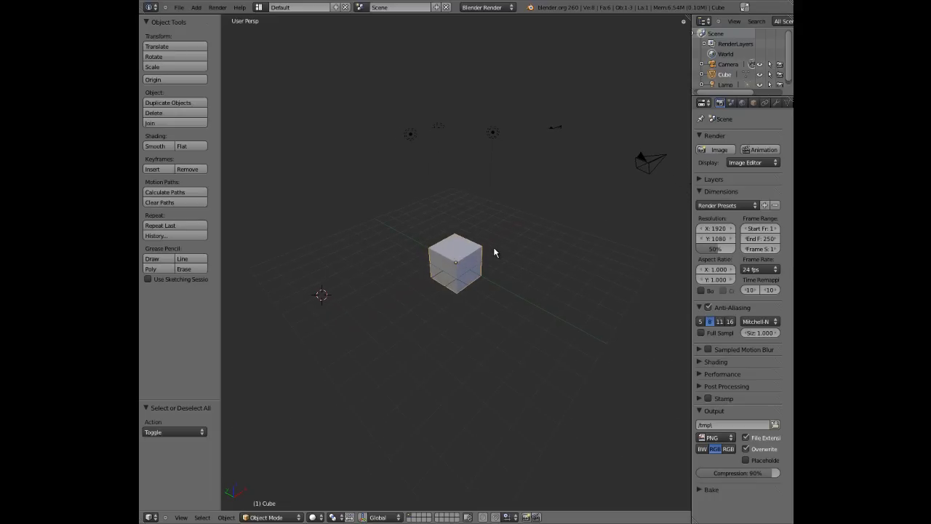
Step: Start a new file with the default cube, camera and lamp scene
click(180, 8)
click(183, 19)
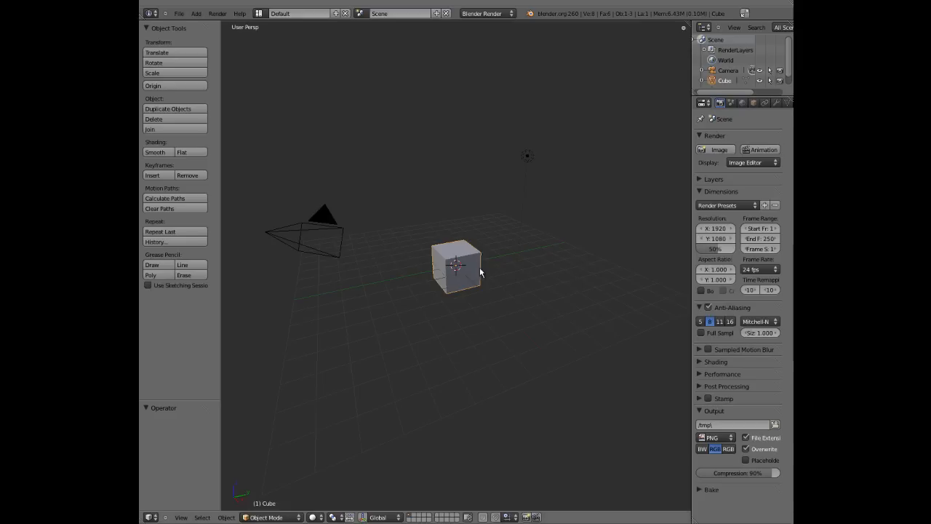
middle_drag(478, 268, 468, 291)
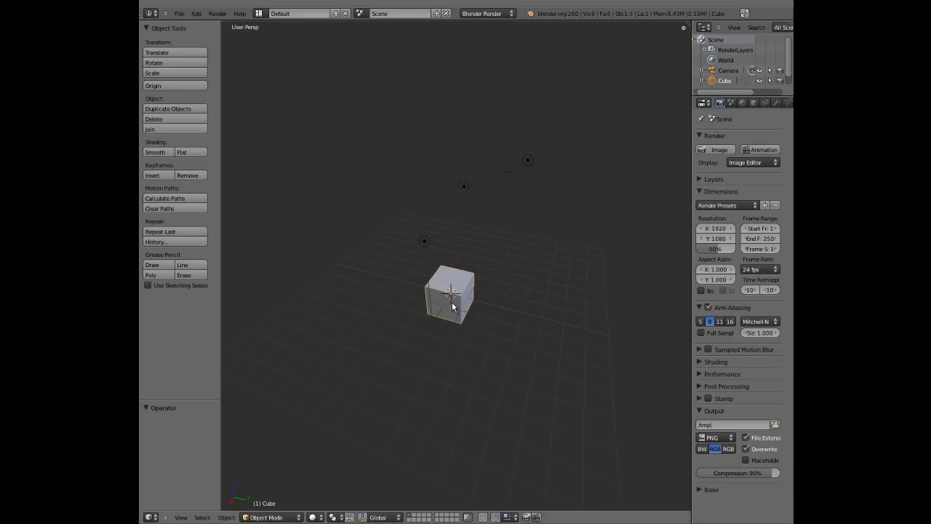
middle_drag(456, 304, 404, 299)
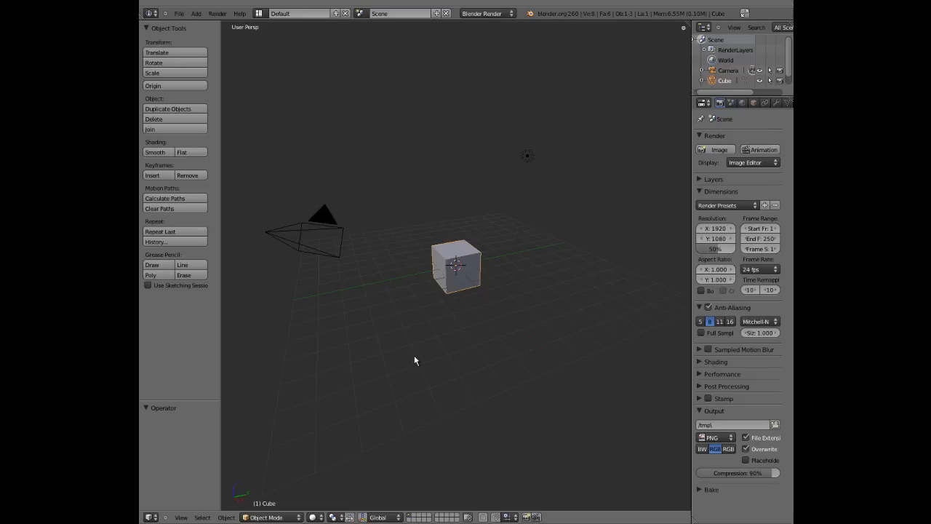
middle_drag(414, 359, 451, 326)
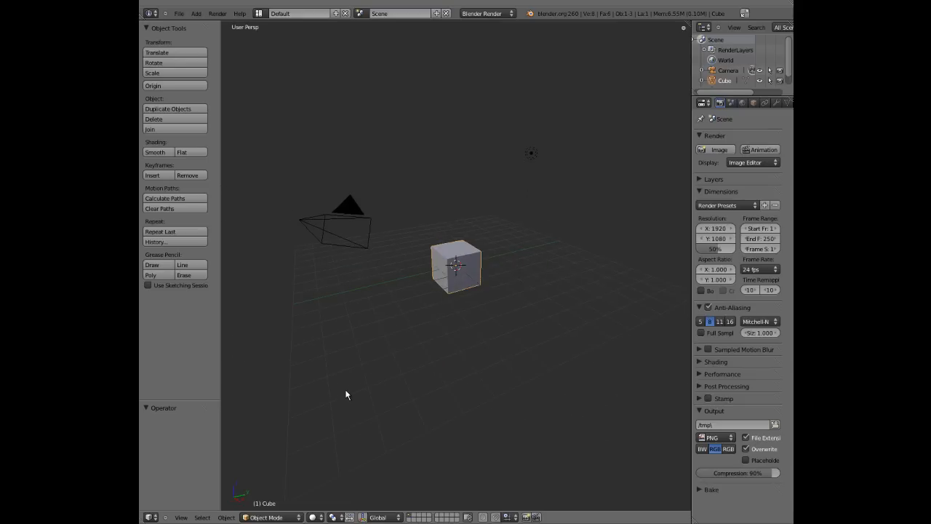
Step: Find and start the Screencast Key Status Tool, and test it while orbiting the view
key(space)
text(screencast)
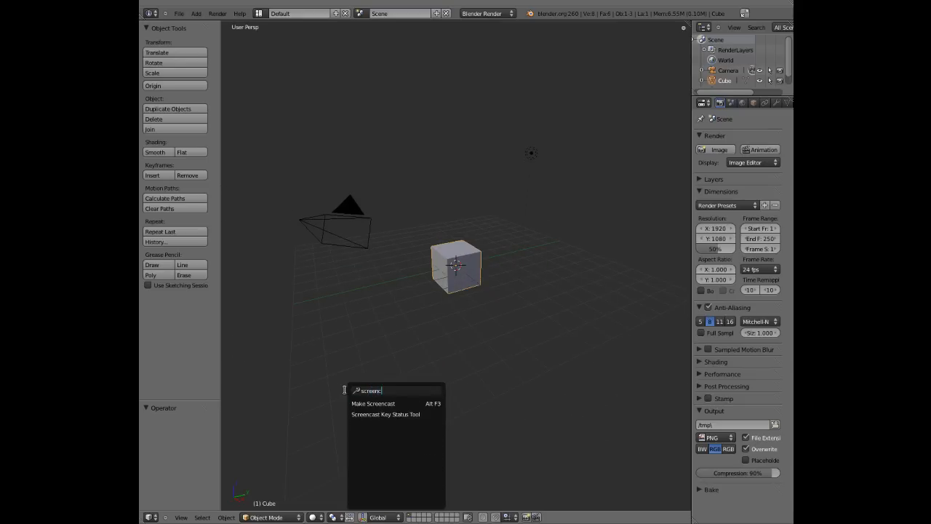
click(377, 415)
middle_drag(376, 416, 350, 361)
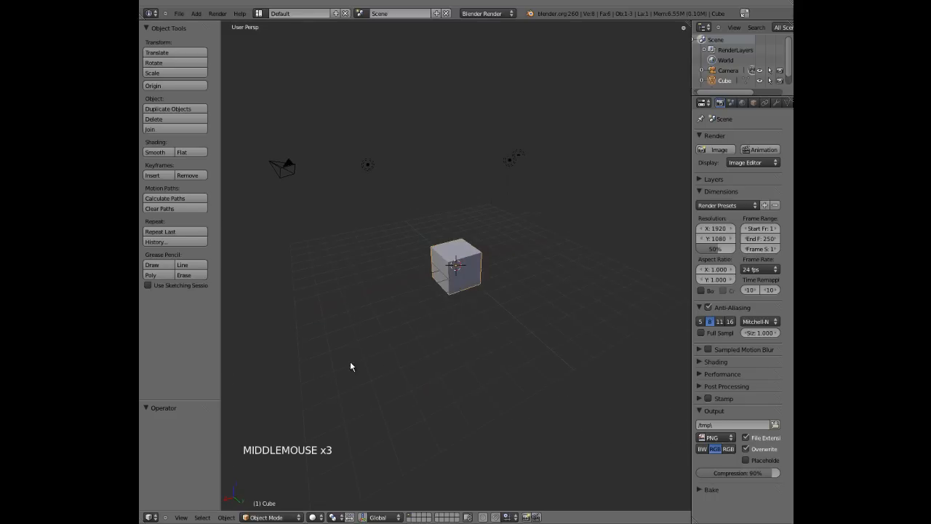
middle_click(466, 289)
mouse_move(466, 288)
middle_down()
mouse_move(480, 289)
mouse_move(469, 294)
middle_up()
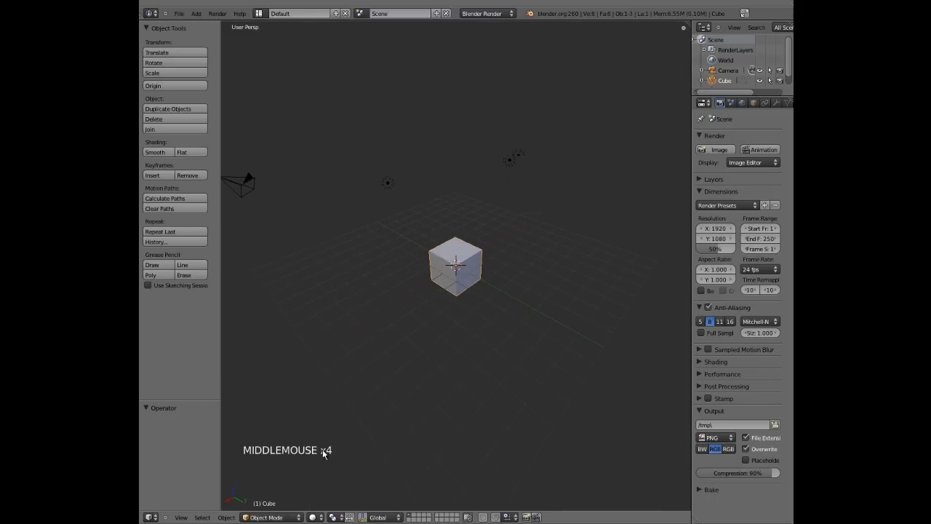
middle_drag(488, 352, 353, 339)
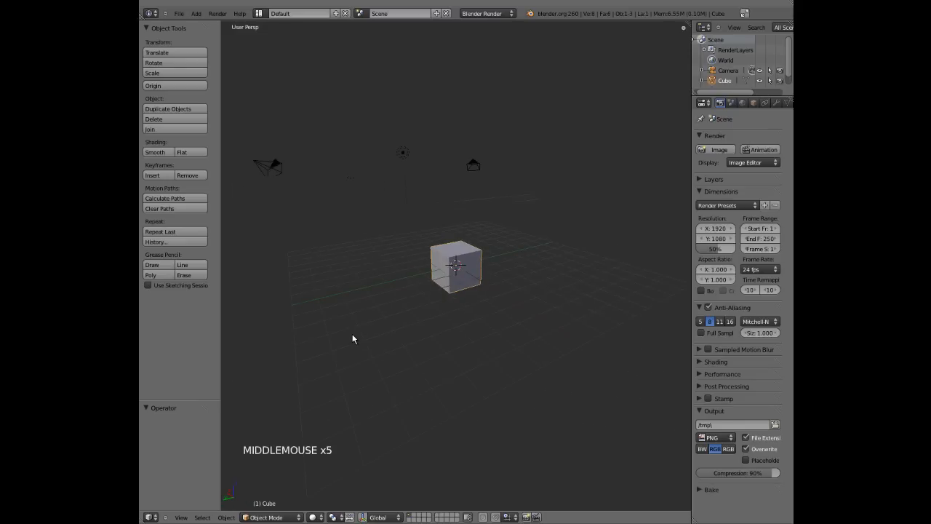
key(space)
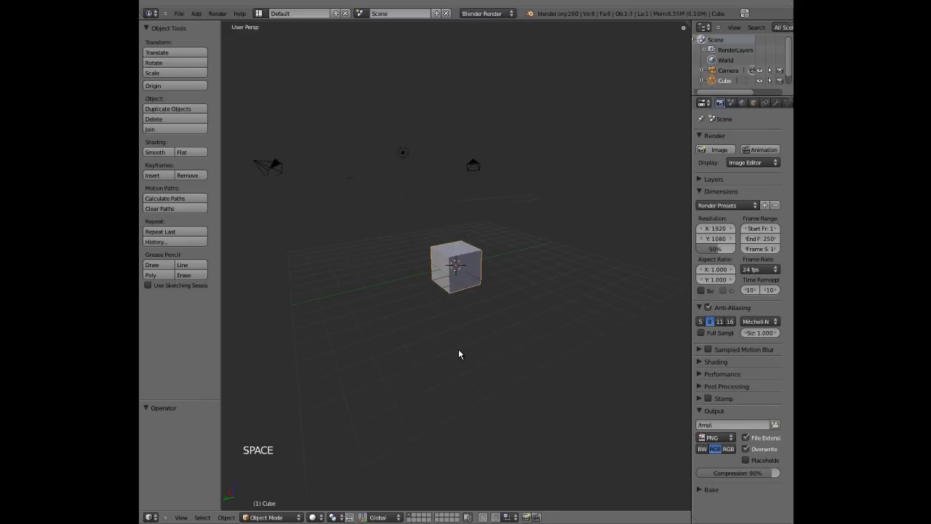
Step: Switch the cube into Edit Mode and back to Object Mode twice
key(Tab)
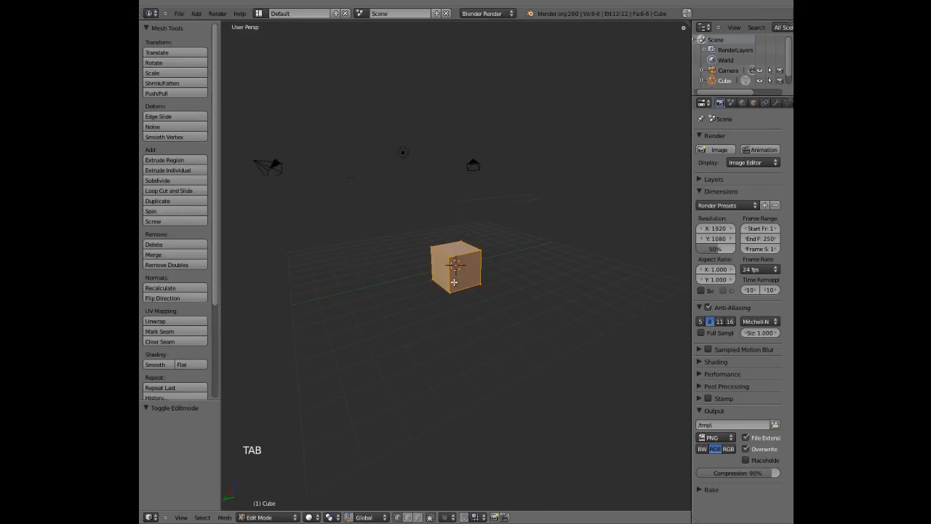
key(Tab)
middle_drag(474, 292, 407, 400)
key(Tab)
key(Tab)
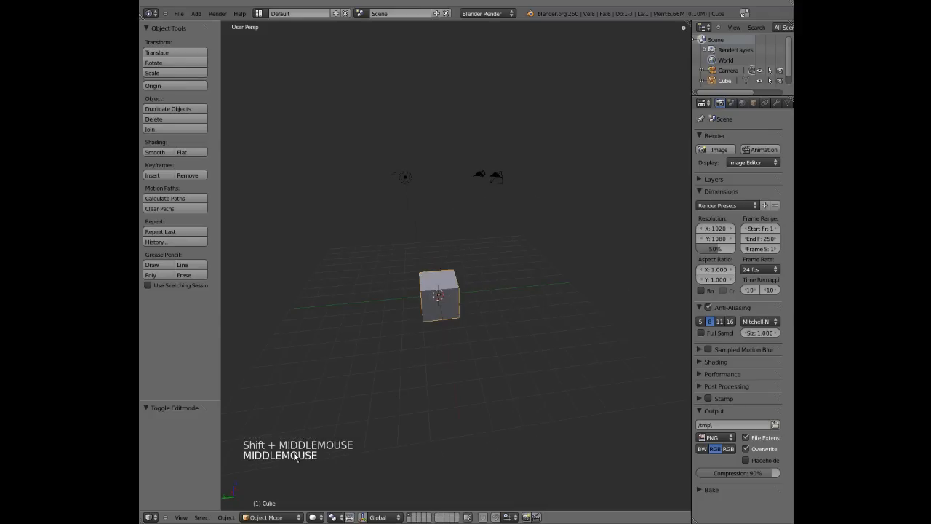
middle_drag(427, 313, 466, 312)
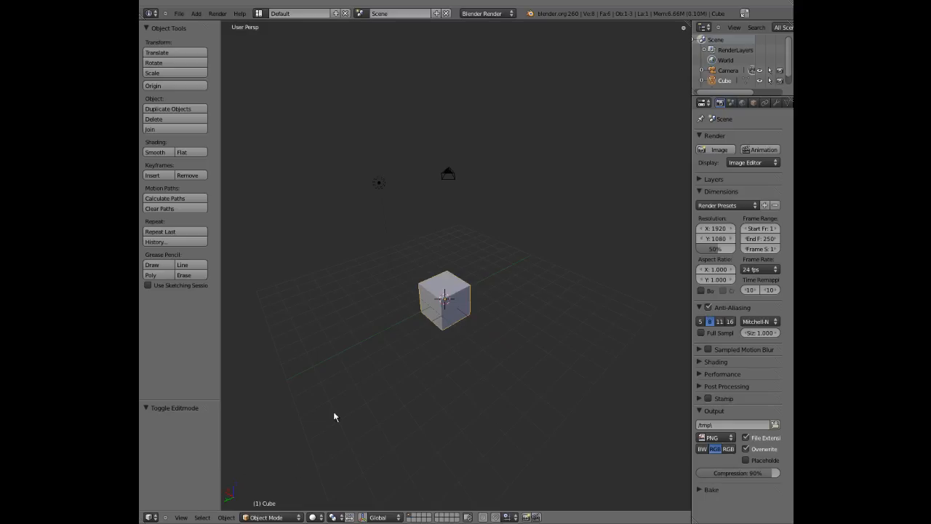
middle_drag(335, 416, 428, 300)
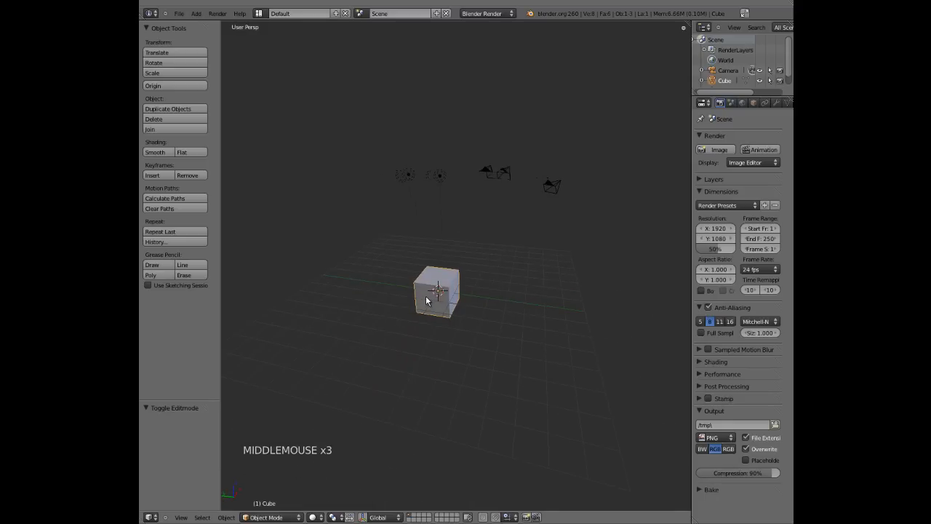
Step: In Edit Mode, select two neighbouring upper vertices of the cube and raise them about 1.748 units along the global Z axis
key(Tab)
right_click(419, 283)
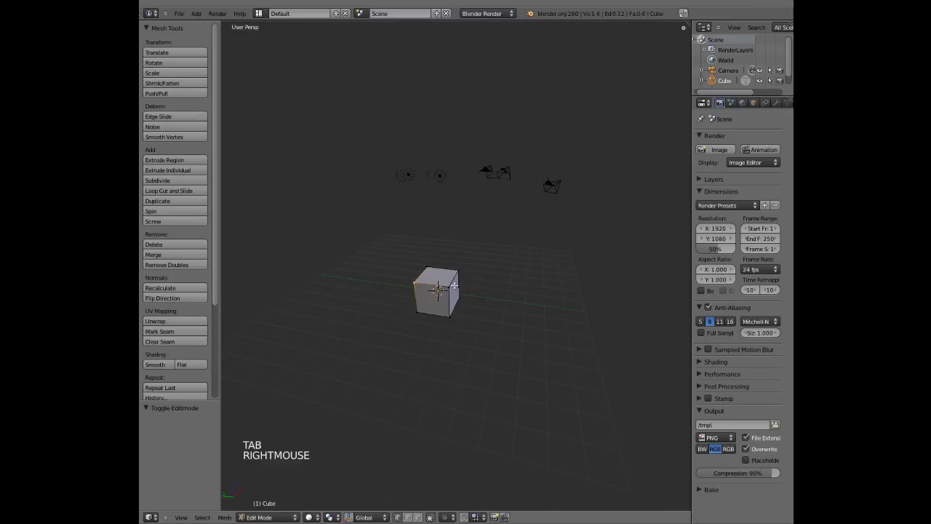
shift+right_click(452, 285)
key(g)
key(z)
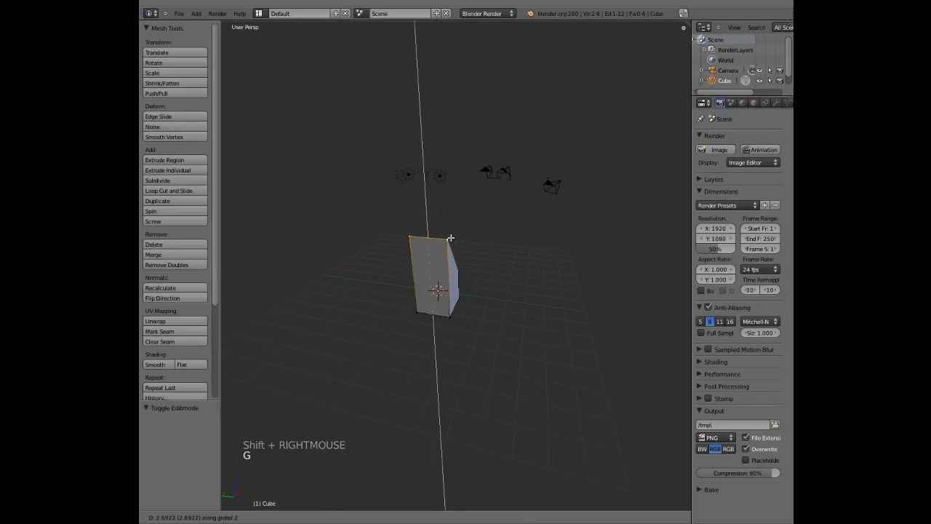
key(g)
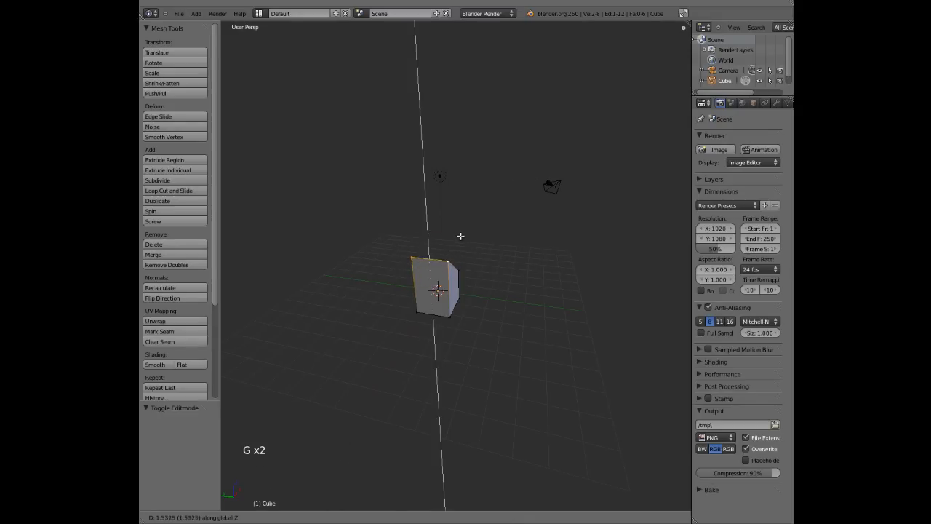
right_click(459, 235)
key(g)
key(g)
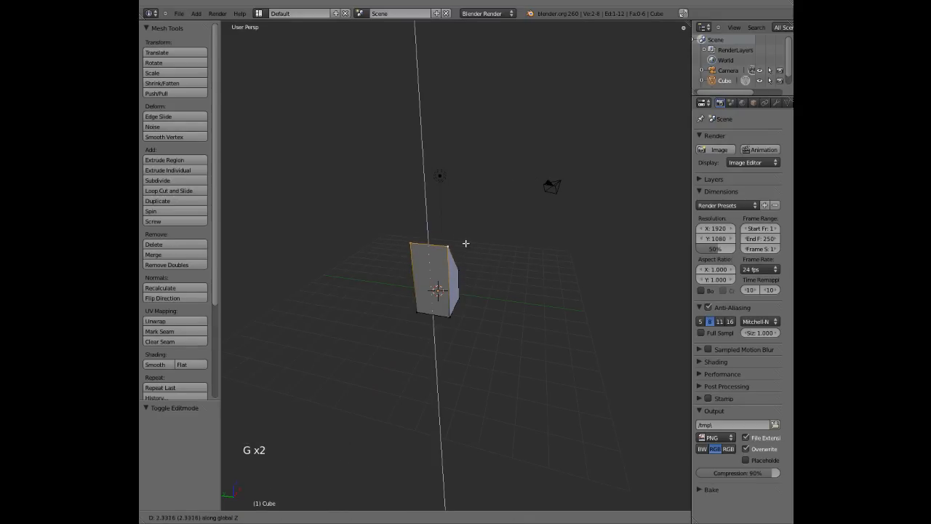
right_click(467, 251)
key(g)
key(g)
click(472, 267)
middle_drag(472, 267, 422, 312)
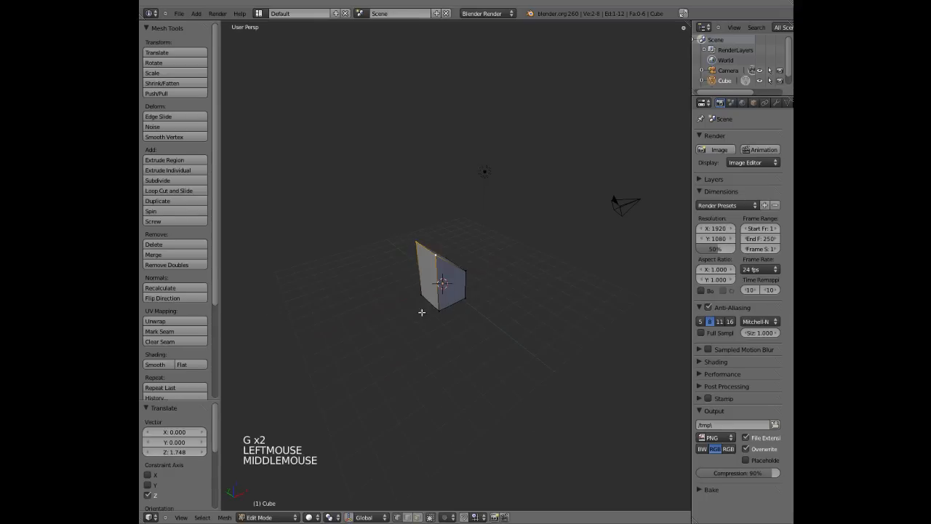
Step: Undo the vertex move and return the cube to Object Mode
key(ctrl+z)
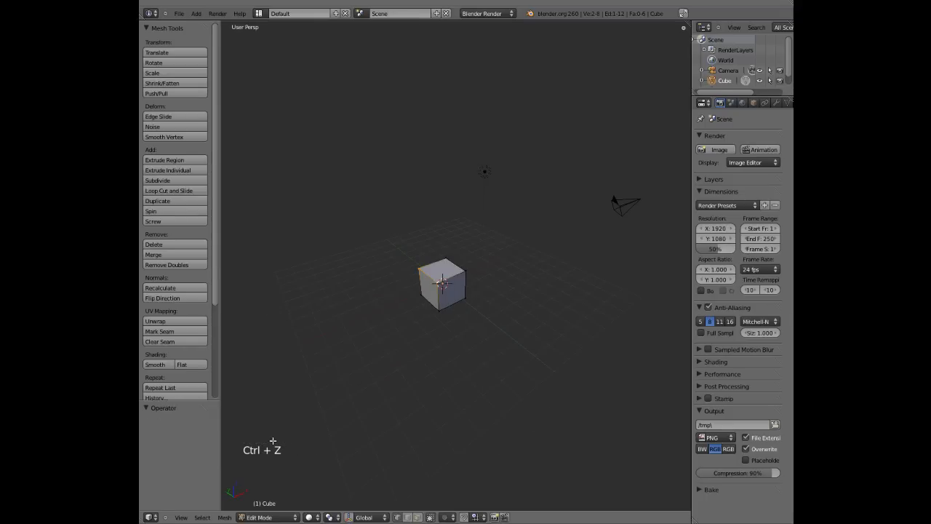
key(Tab)
middle_drag(370, 378, 387, 343)
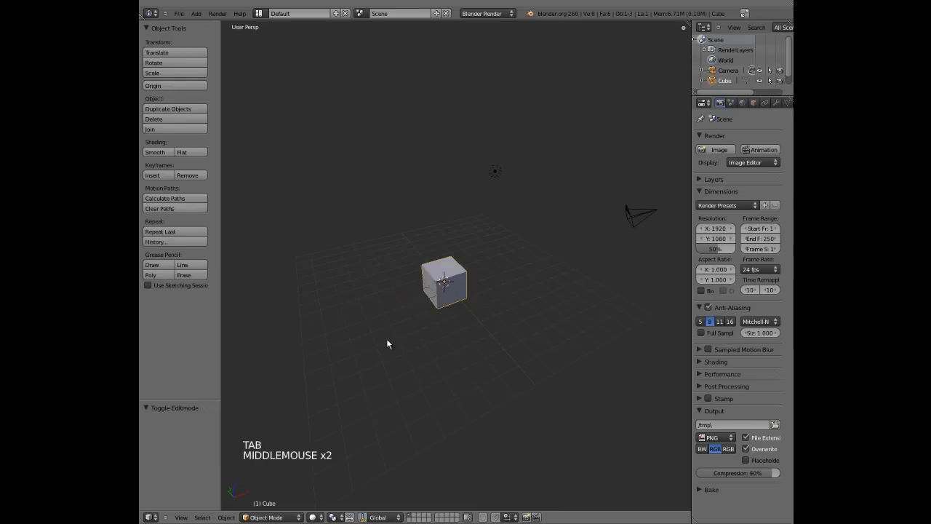
Step: Place the 3D cursor beside the cube, and reset it to the scene origin
middle_drag(472, 314, 455, 331)
click(464, 311)
shift+middle_drag(455, 331, 495, 357)
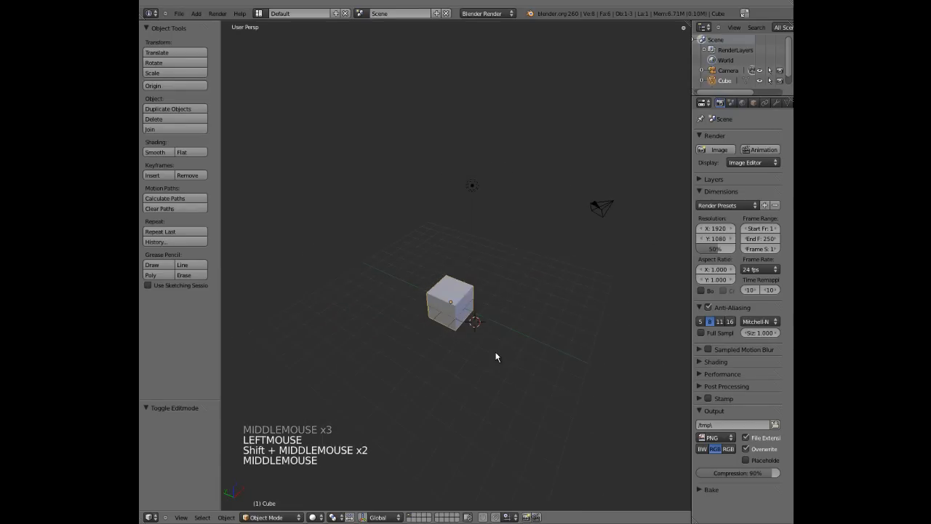
key(shift+c)
middle_drag(320, 392, 457, 335)
scroll(453, 322, down, 3)
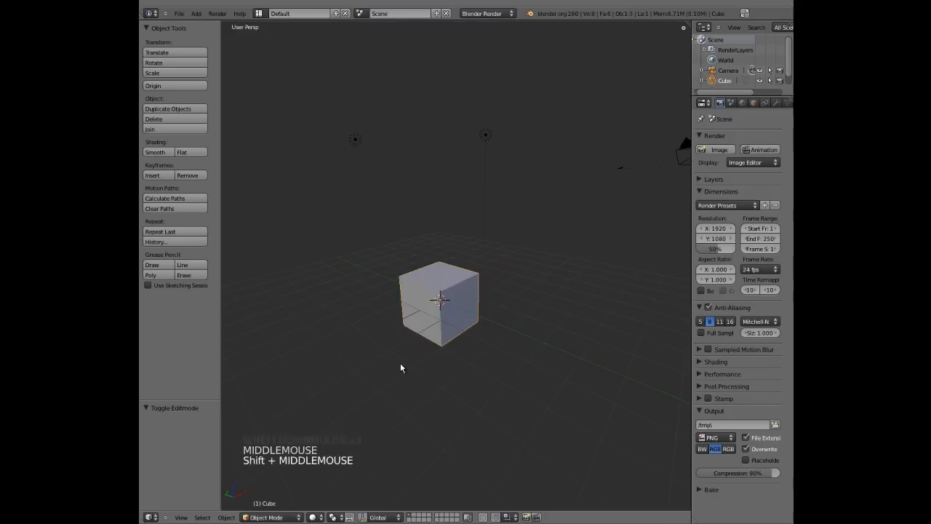
scroll(500, 318, down, 2)
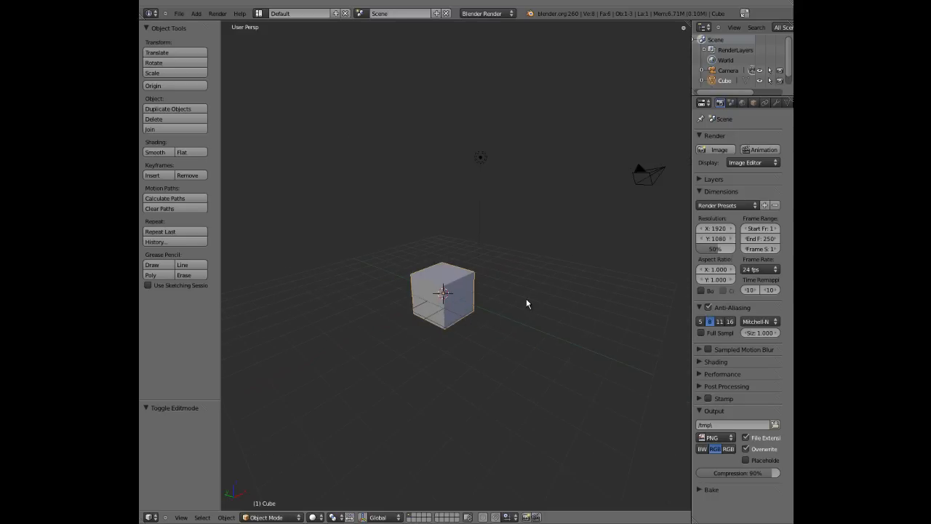
scroll(486, 312, down, 1)
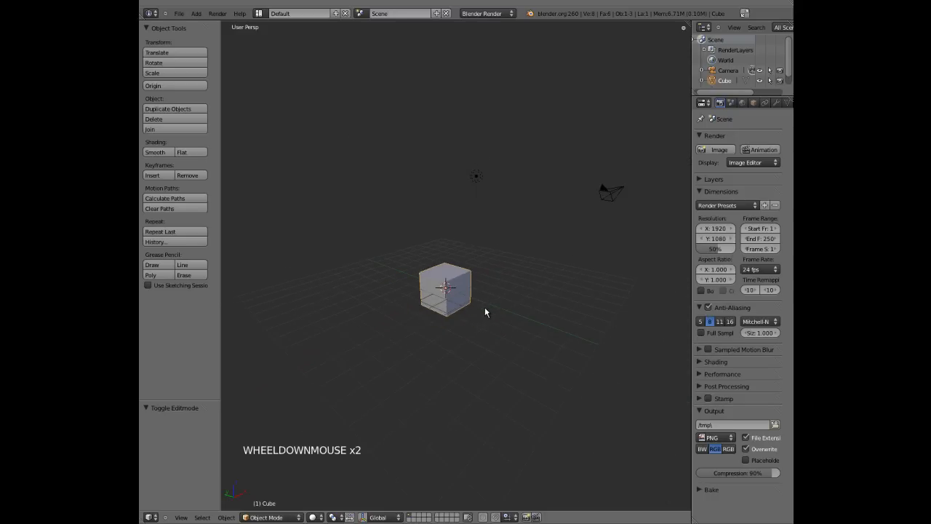
middle_drag(474, 312, 450, 312)
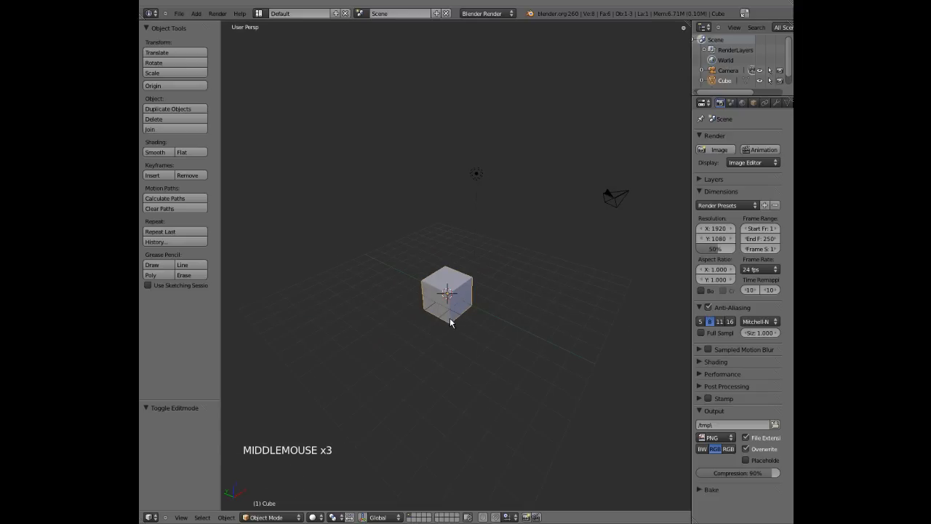
Step: Toggle the selection of all objects in the scene on and off several times
key(a)
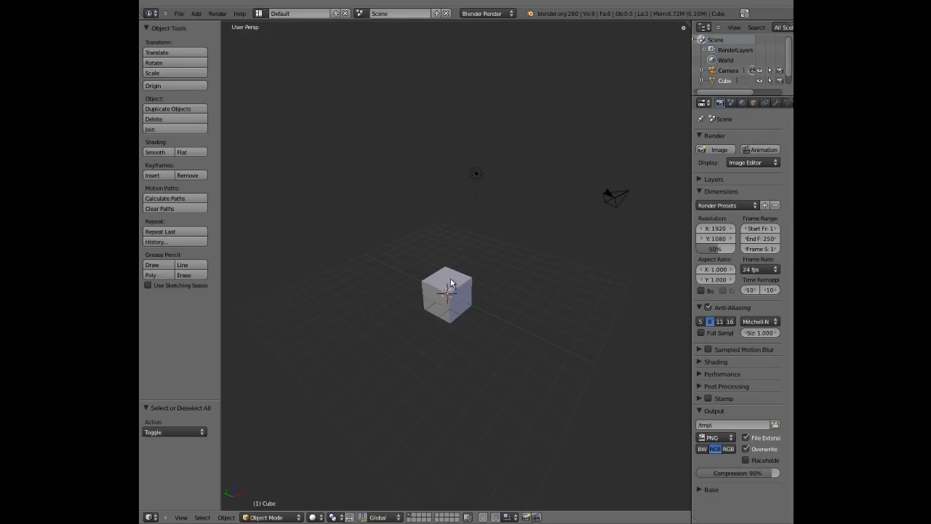
key(a)
key(a)
key(a)
key(a)
key(a)
key(a)
Step: Select the cube, the lamp, the camera and the cube again one after another, and deselect everything
right_click(462, 285)
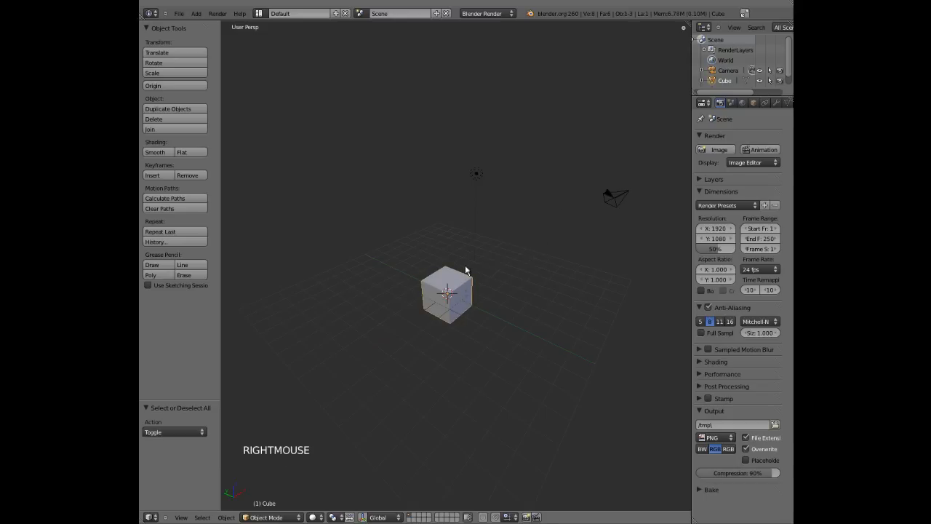
right_click(476, 176)
right_click(607, 199)
right_click(473, 291)
key(a)
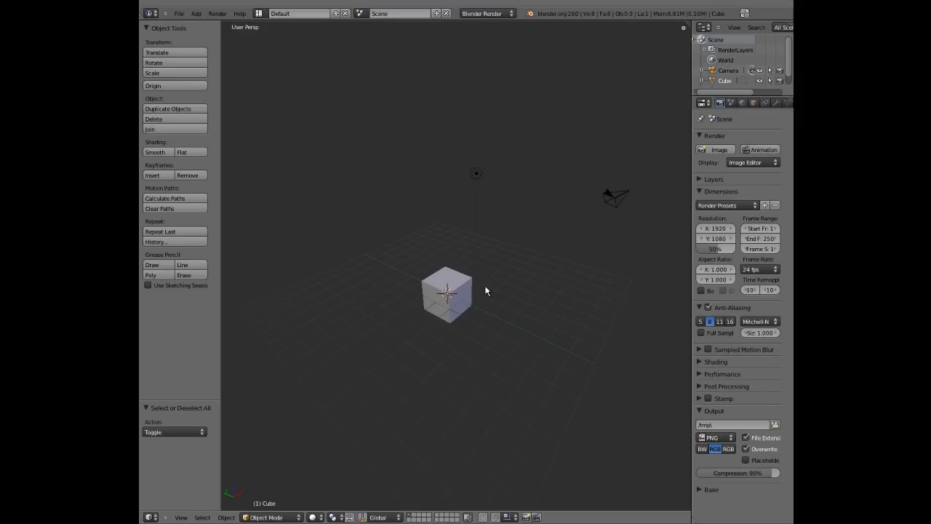
Step: Orbit around the cube and zoom repeatedly in and out to examine the scene from different distances
middle_drag(510, 297, 502, 271)
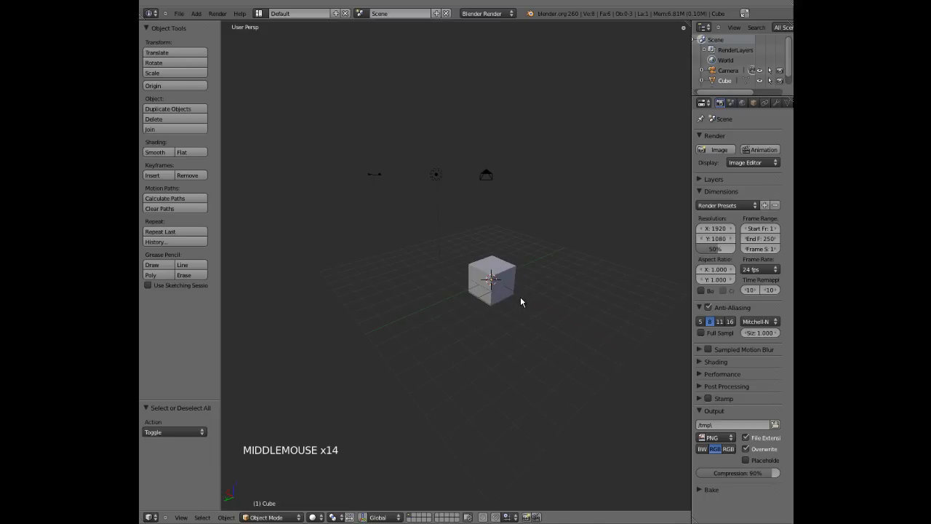
scroll(521, 301, up, 5)
scroll(521, 302, down, 8)
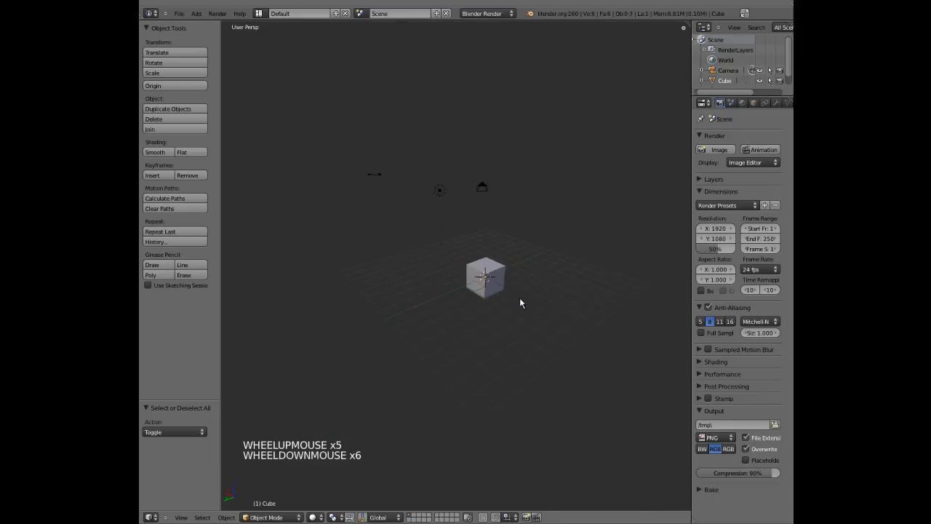
scroll(546, 288, up, 8)
scroll(526, 295, down, 5)
scroll(549, 291, up, 7)
scroll(572, 289, down, 4)
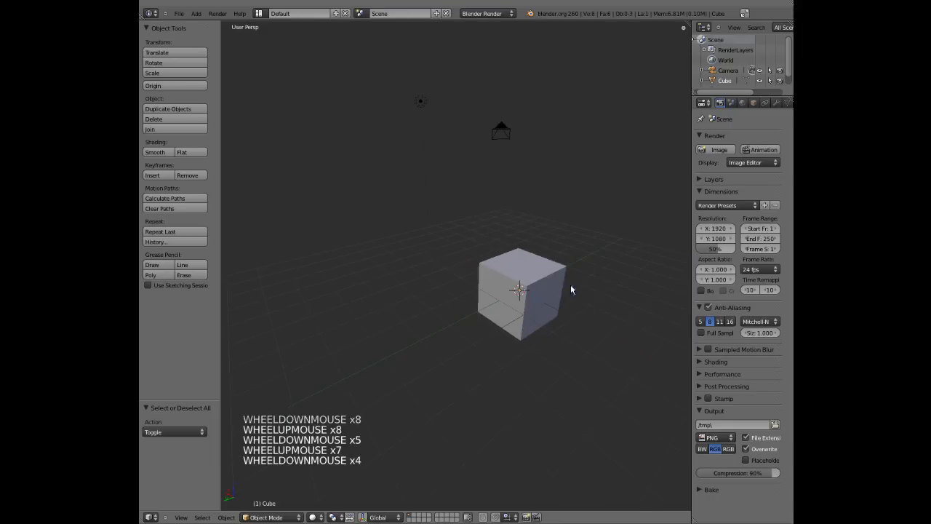
Step: Zoom repeatedly in and out on the cube and orbit around it to compare near and distant views of the scene
scroll(545, 286, down, 4)
scroll(550, 286, up, 4)
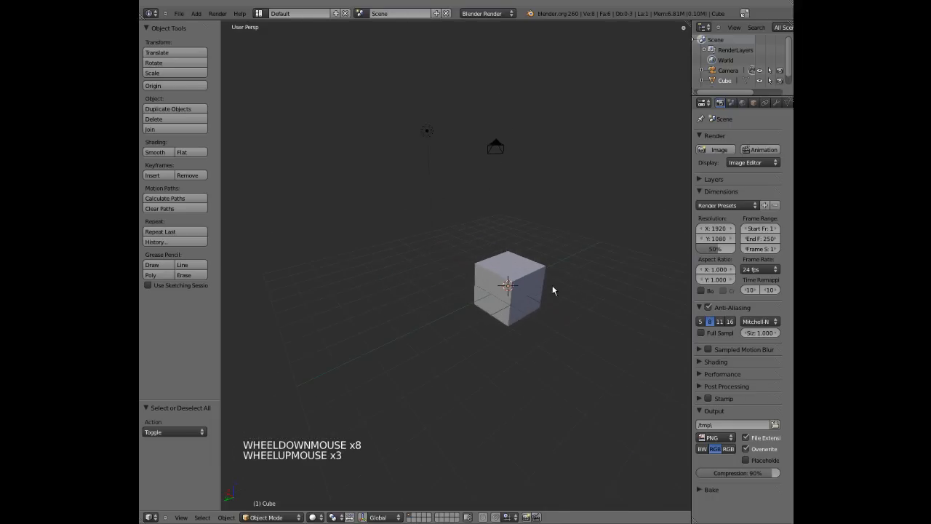
scroll(547, 286, down, 7)
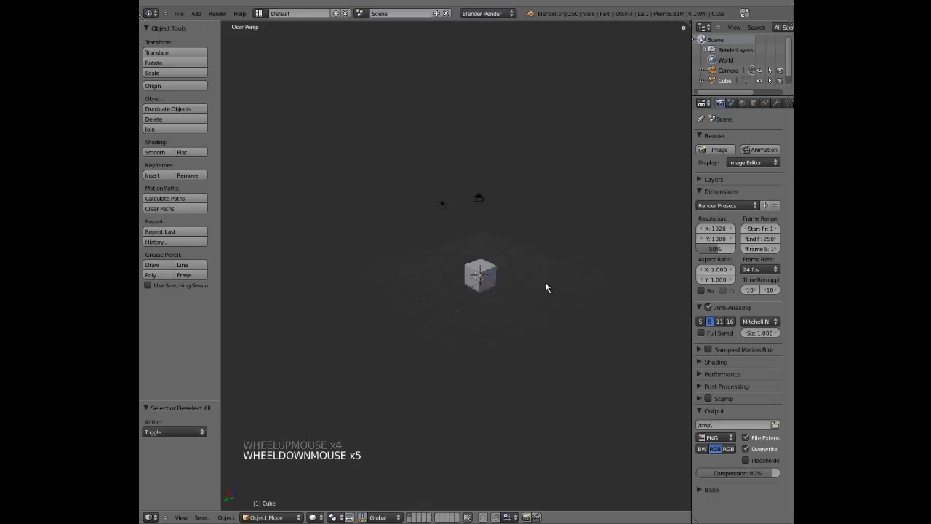
scroll(545, 284, up, 5)
scroll(546, 288, up, 3)
scroll(545, 288, down, 8)
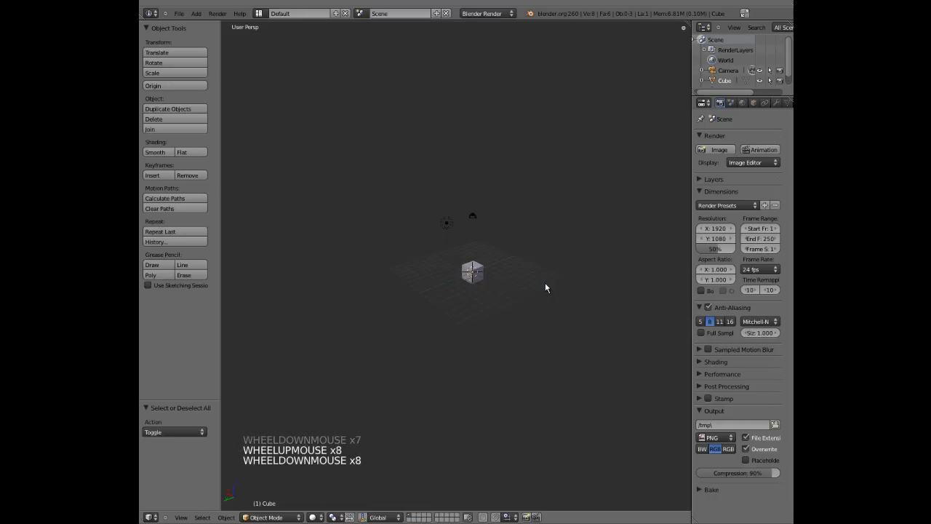
scroll(546, 289, up, 7)
mouse_move(574, 289)
middle_down()
mouse_move(405, 300)
mouse_move(416, 287)
mouse_move(588, 287)
middle_up()
scroll(401, 297, down, 7)
scroll(401, 297, down, 1)
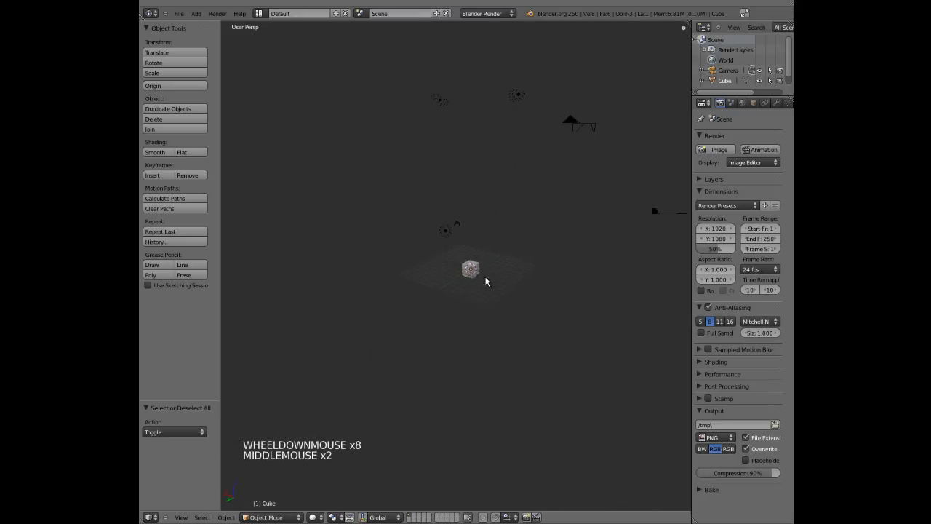
middle_drag(485, 277, 486, 275)
scroll(522, 277, up, 8)
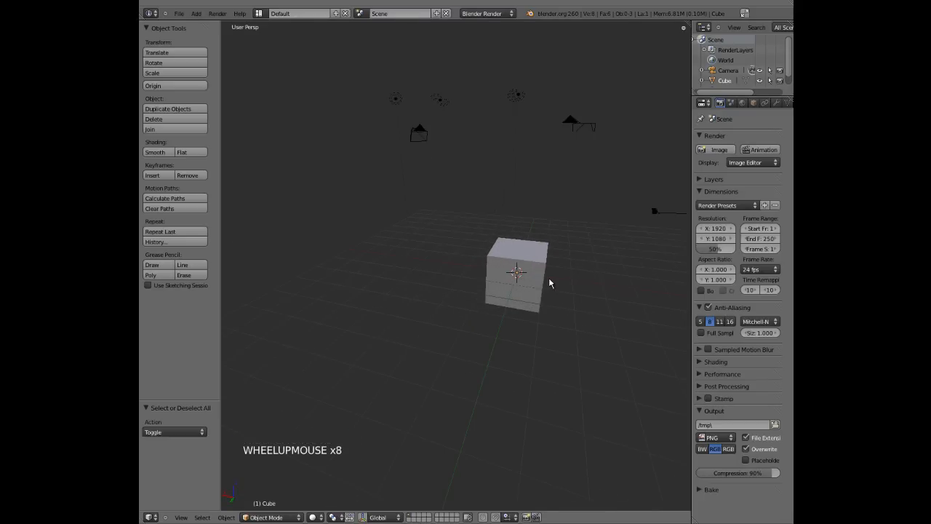
scroll(537, 284, up, 2)
scroll(535, 280, down, 3)
mouse_move(535, 280)
middle_down()
mouse_move(493, 292)
mouse_move(524, 283)
middle_up()
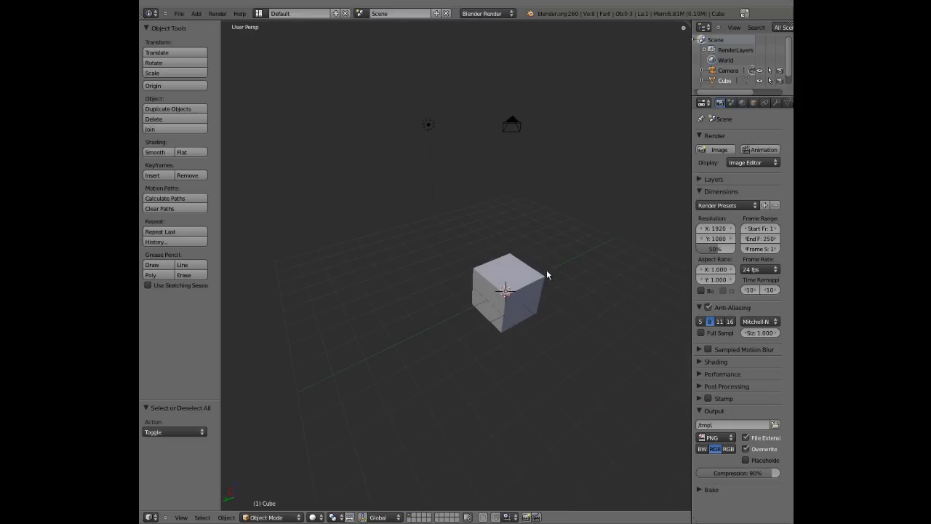
Step: Pan the view across the cube, and zoom in and out to examine the scene from the shifted viewpoint
shift+middle_drag(546, 274, 474, 283)
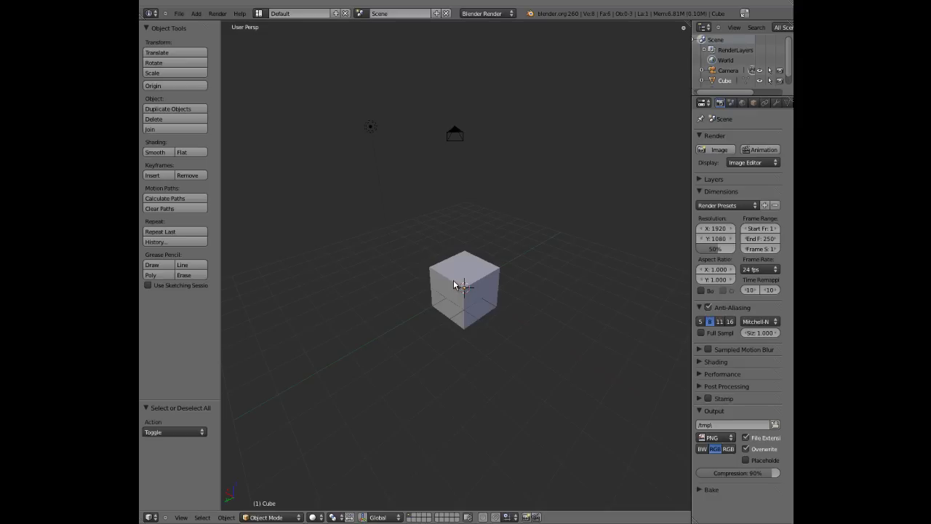
shift+middle_drag(453, 284, 473, 304)
scroll(458, 284, down, 3)
scroll(422, 291, up, 3)
scroll(568, 305, up, 2)
scroll(569, 300, down, 6)
scroll(567, 300, up, 6)
scroll(484, 301, up, 4)
scroll(436, 297, down, 6)
scroll(444, 304, down, 7)
scroll(541, 305, up, 8)
Step: Combine orbiting, panning and zooming to examine the cube from several sides and distances
middle_drag(473, 304, 444, 295)
middle_drag(444, 295, 492, 304)
scroll(414, 297, up, 5)
scroll(492, 303, up, 4)
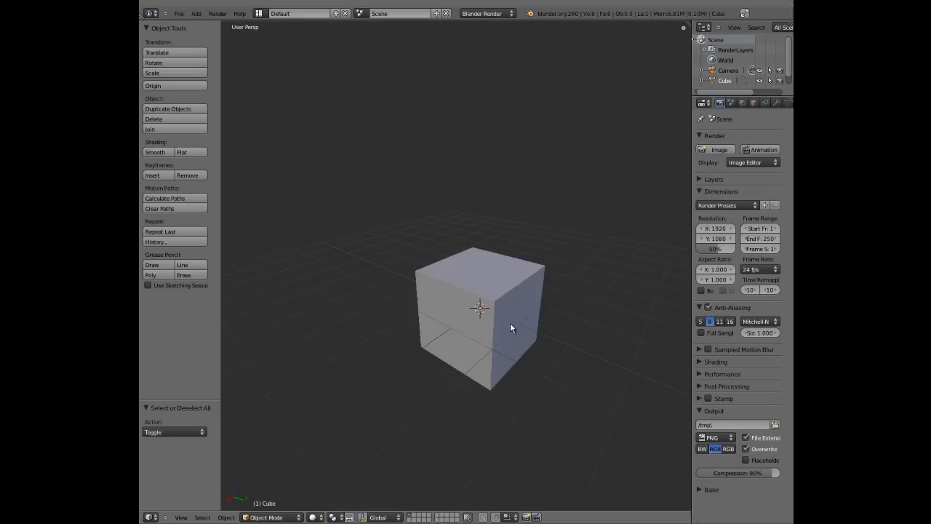
middle_drag(510, 322, 430, 337)
scroll(483, 334, down, 8)
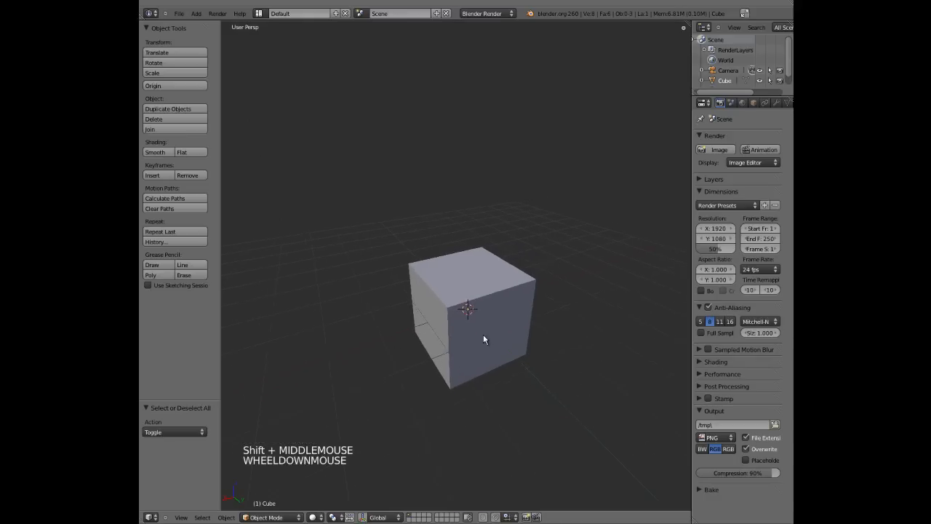
scroll(498, 320, up, 7)
scroll(499, 312, up, 1)
middle_drag(499, 311, 431, 286)
scroll(499, 317, down, 6)
scroll(432, 282, down, 5)
scroll(483, 295, up, 3)
middle_drag(431, 286, 442, 299)
scroll(442, 298, up, 3)
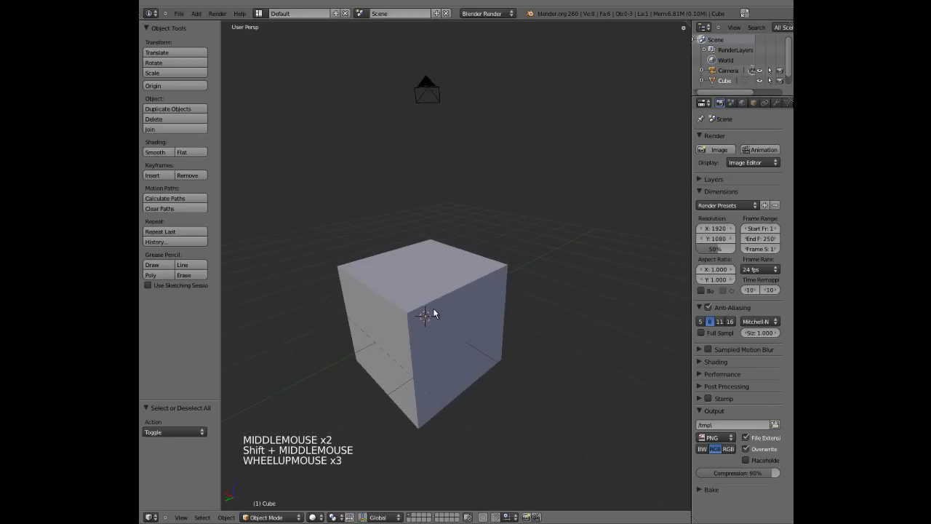
scroll(430, 309, down, 5)
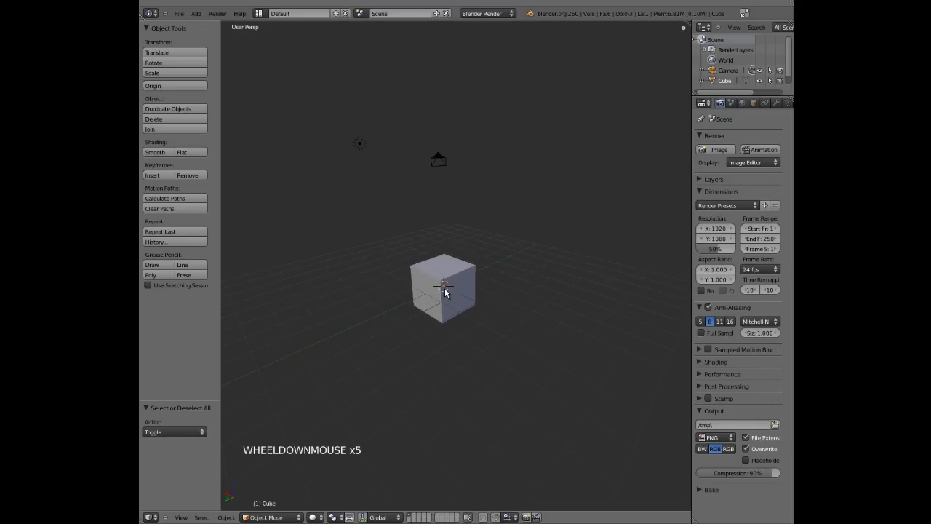
middle_drag(442, 291, 559, 298)
middle_drag(470, 291, 483, 317)
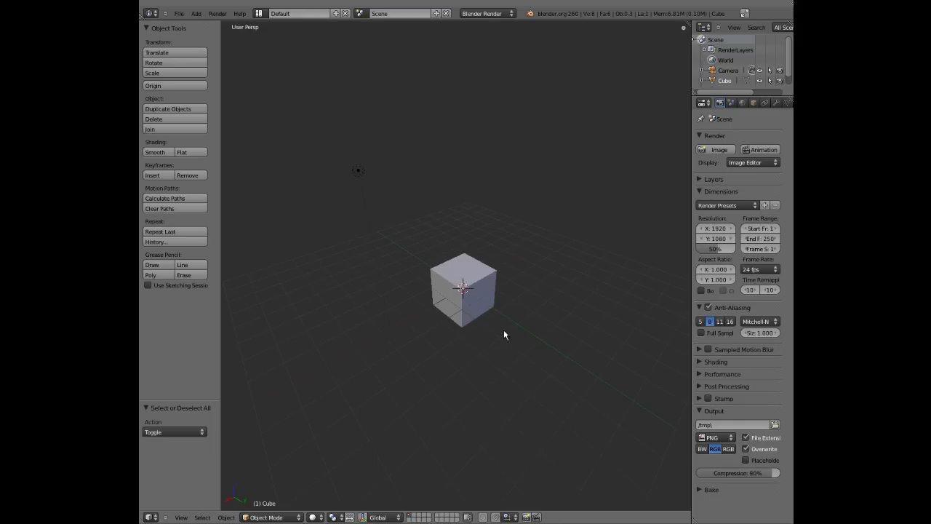
Step: Switch to the front view and toggle it between perspective and orthographic projection
key(KP_1)
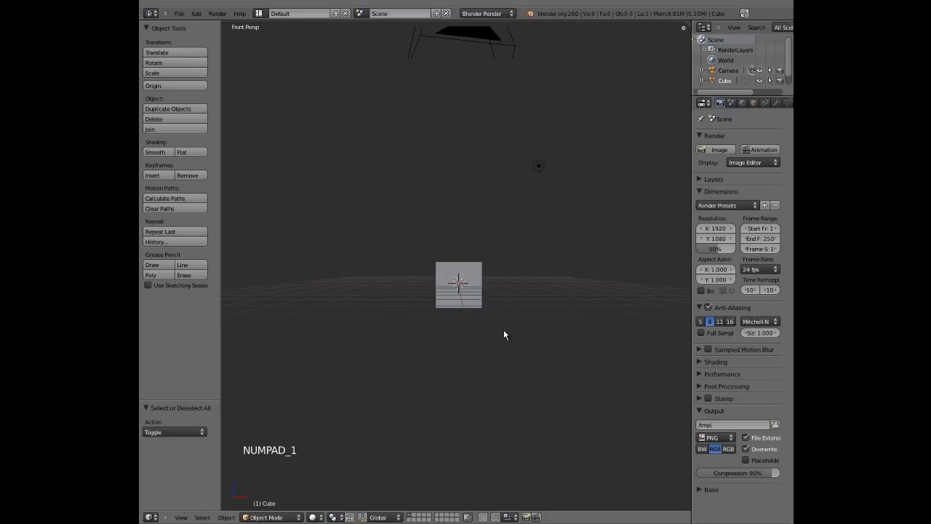
scroll(473, 302, down, 1)
scroll(474, 303, up, 1)
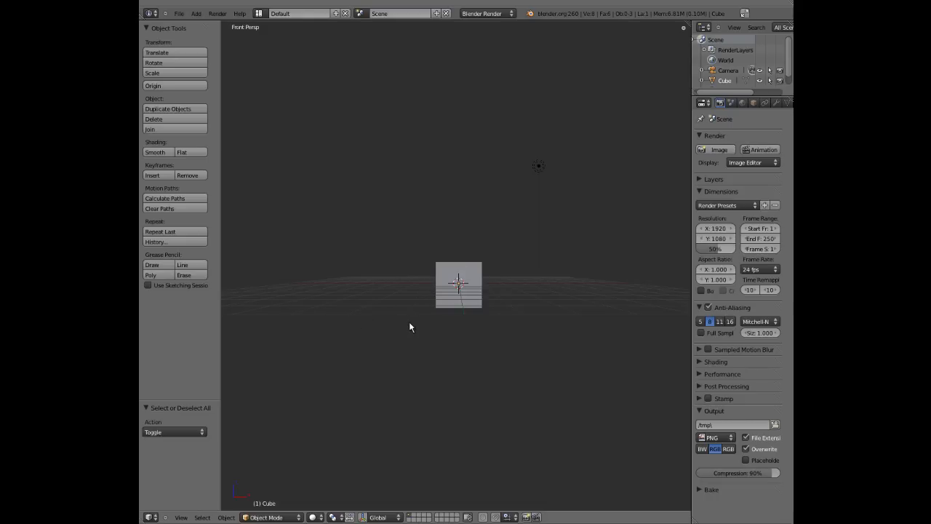
key(KP_5)
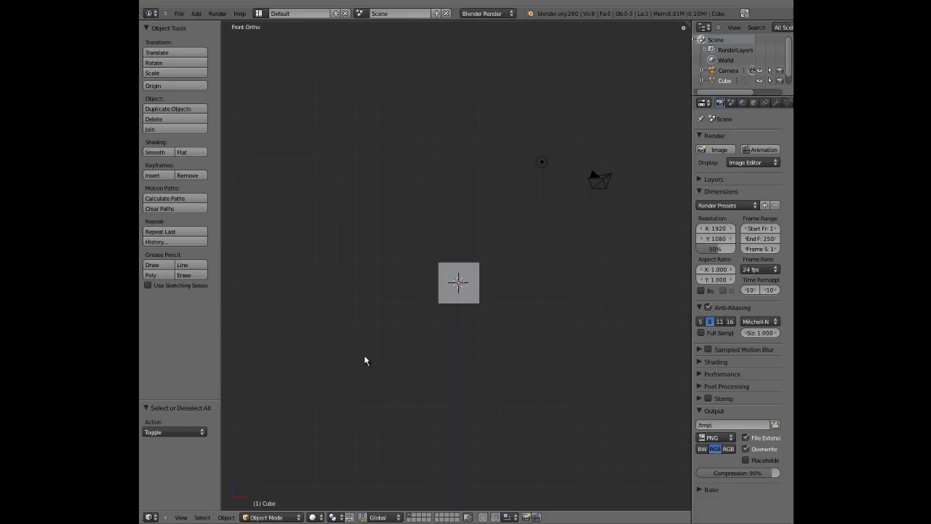
key(KP_5)
key(KP_5)
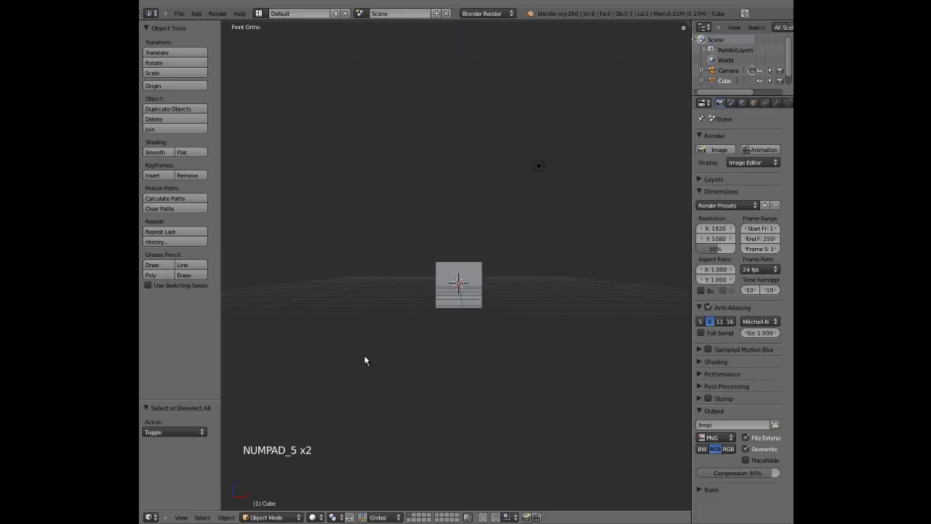
Step: Review the available view commands, compare both projections on the cube up close, and leave the front view orthographic
click(182, 518)
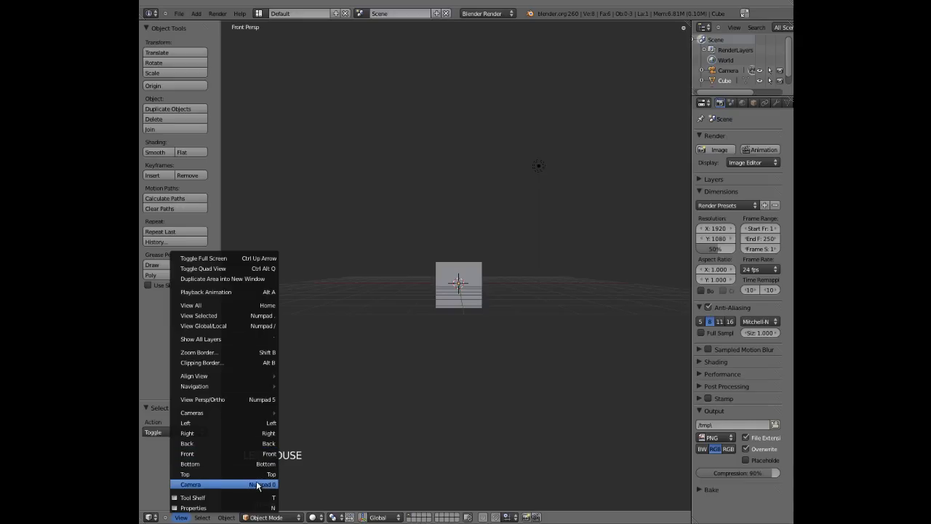
click(182, 517)
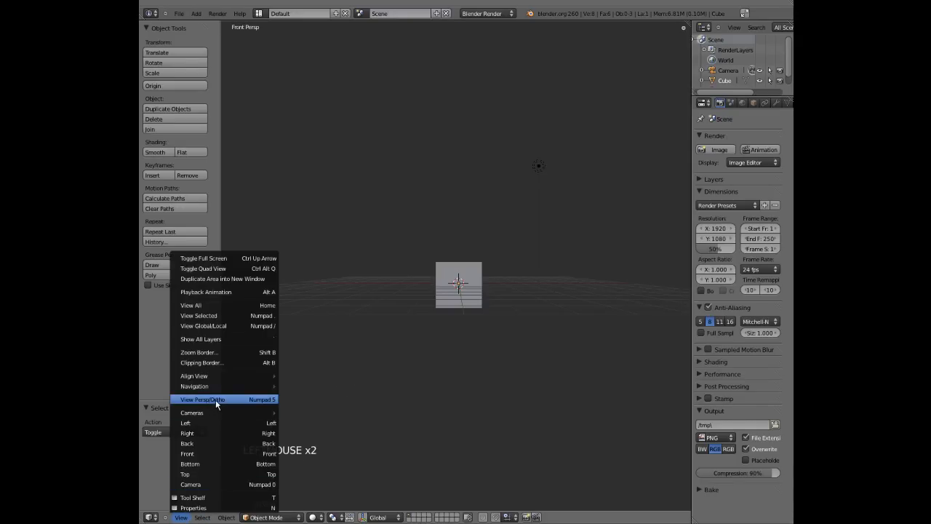
click(412, 379)
key(KP_5)
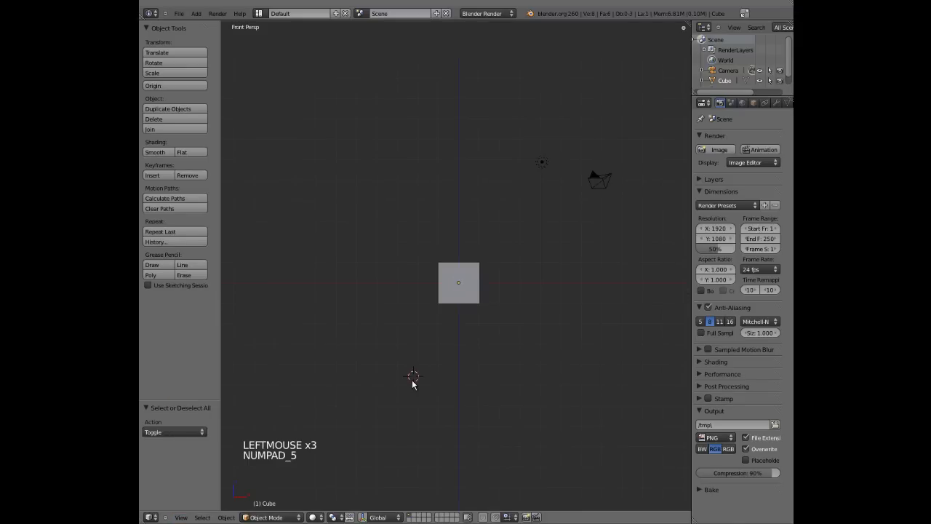
scroll(411, 379, up, 7)
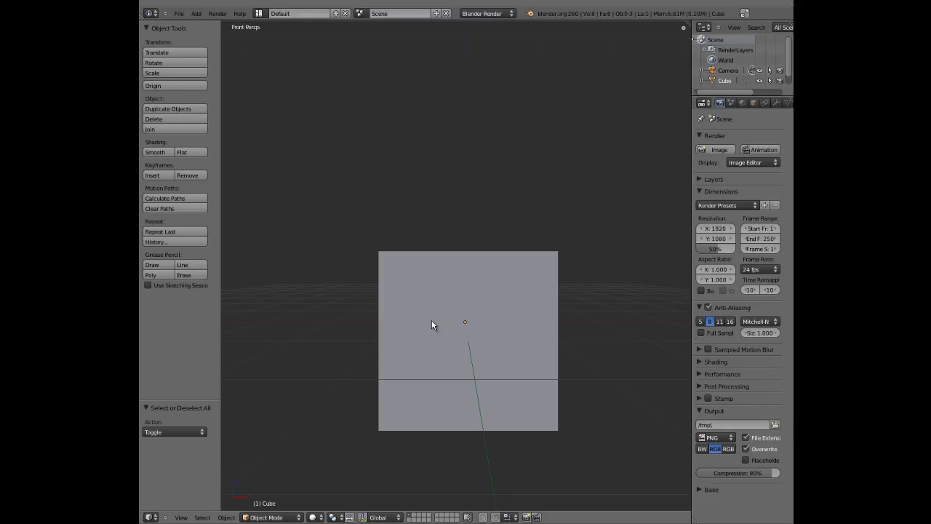
key(KP_5)
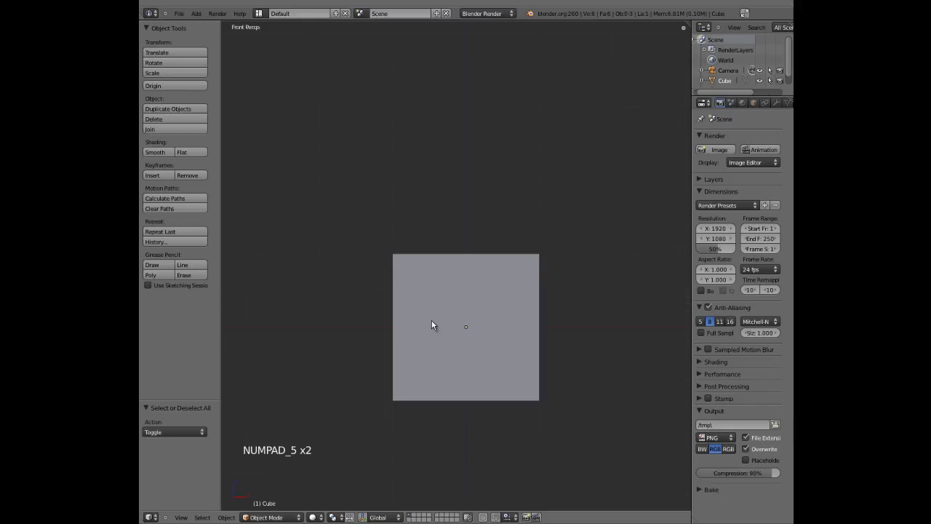
Step: Select the cube and place the 3D cursor just below its lower-left corner in the front view
scroll(398, 324, down, 2)
right_click(462, 309)
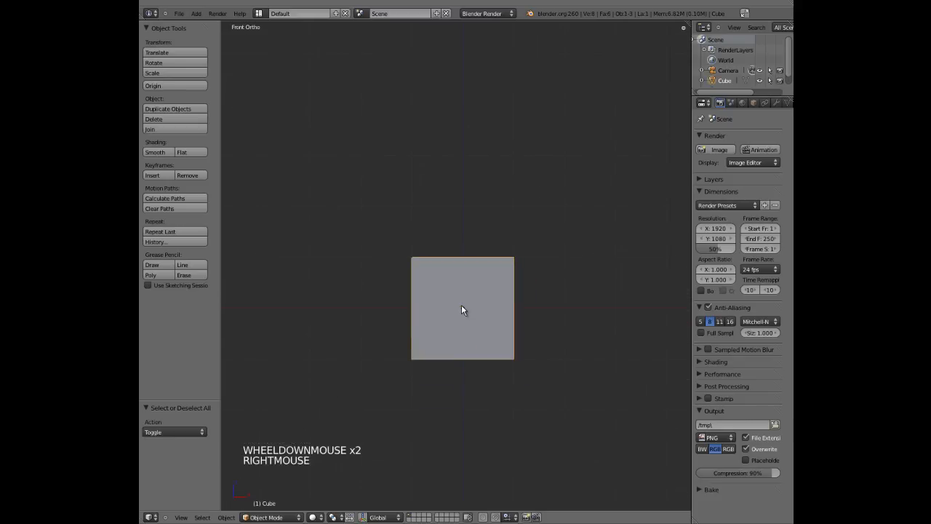
click(426, 393)
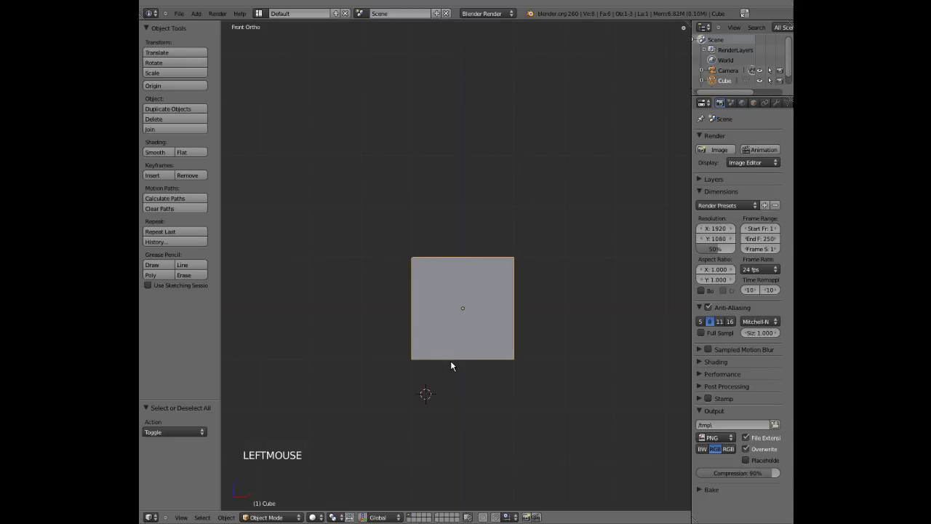
Step: Cycle repeatedly through the right, front and top orthographic views to examine the cube and 3D cursor, ending in the top view
key(KP_3)
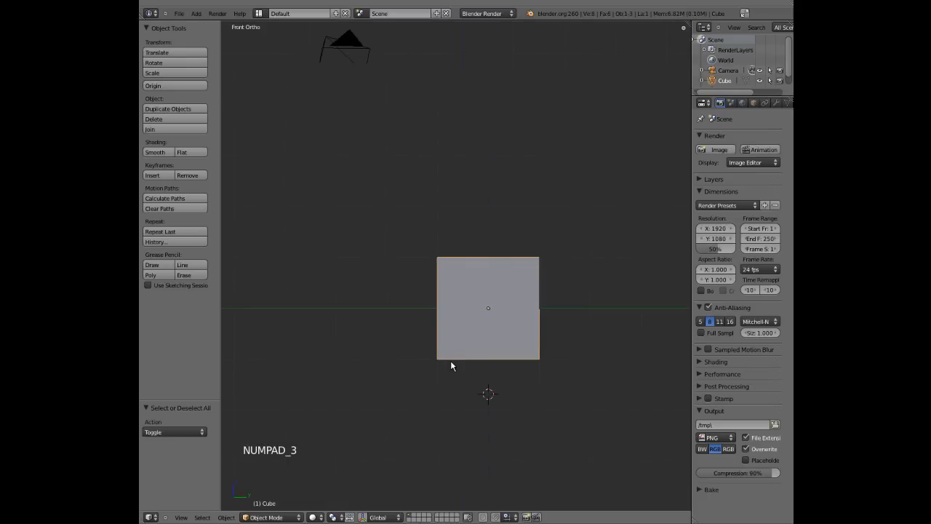
key(KP_1)
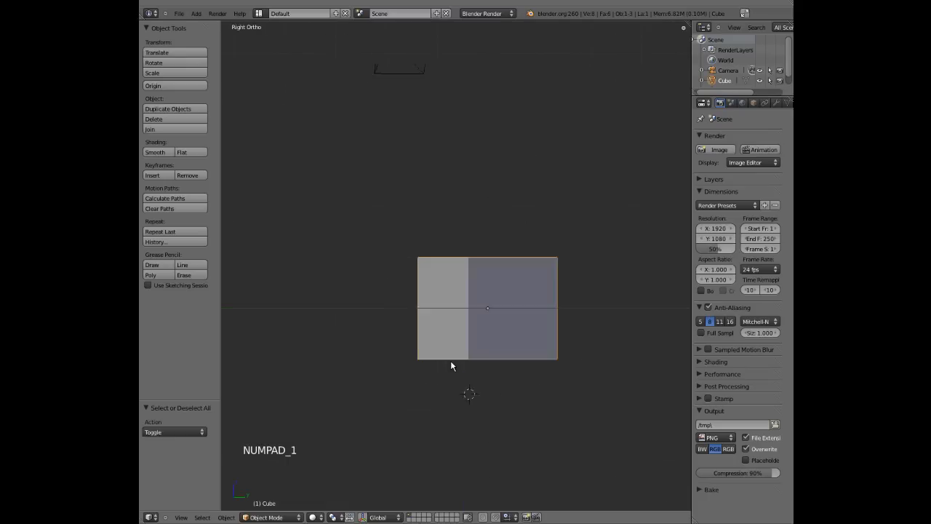
key(KP_3)
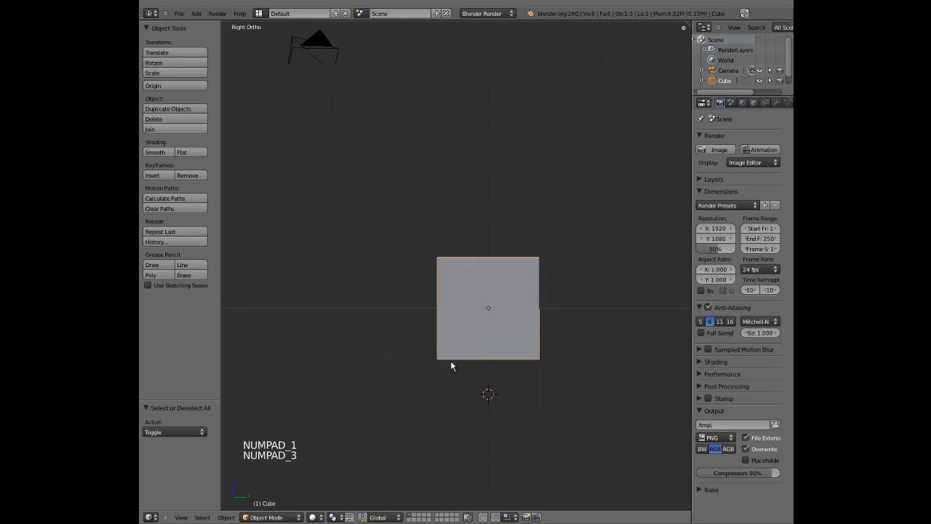
key(KP_7)
scroll(450, 360, down, 4)
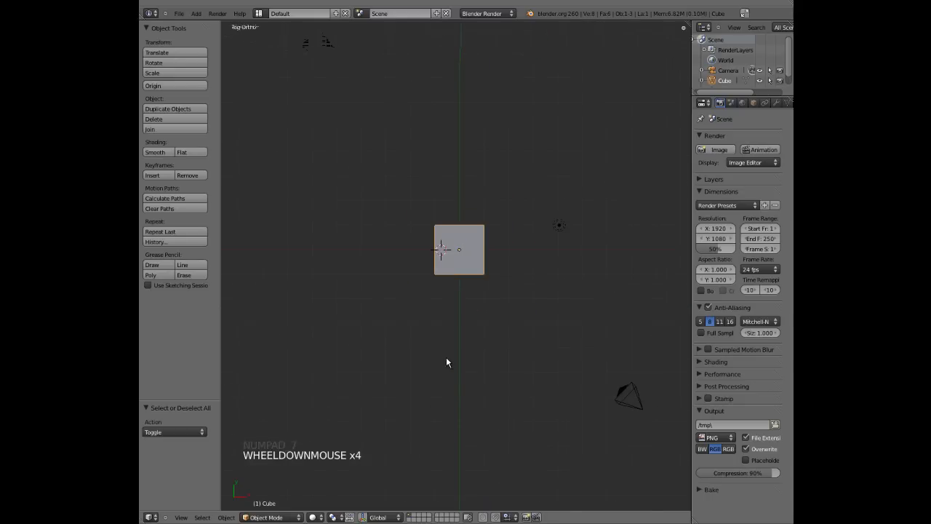
key(KP_1)
key(KP_3)
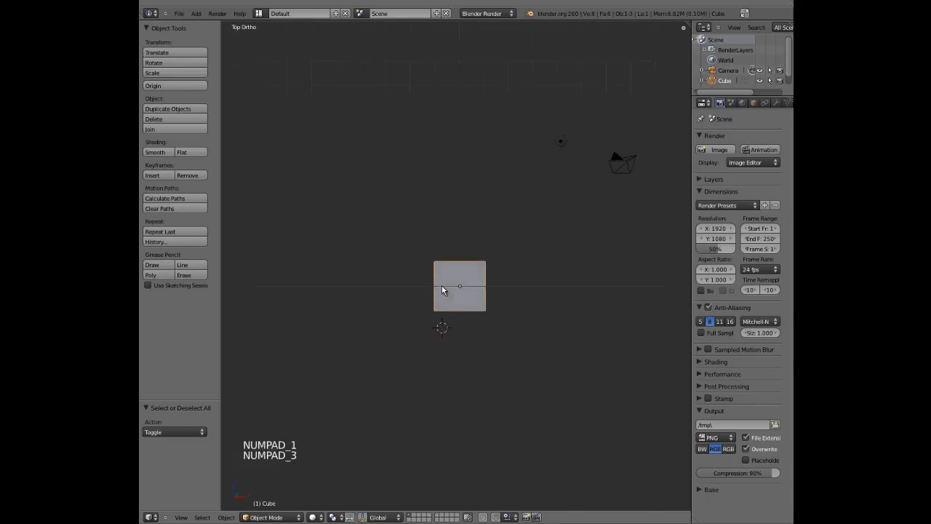
key(KP_7)
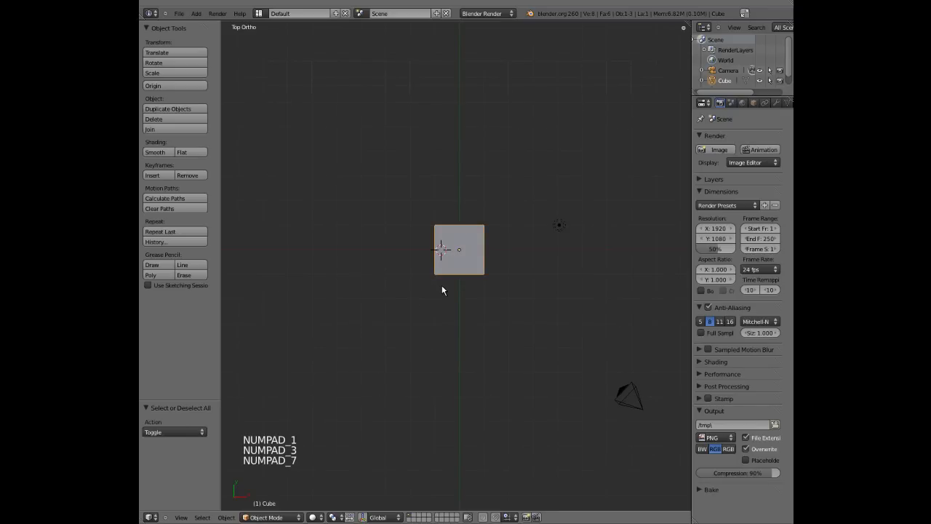
key(KP_1)
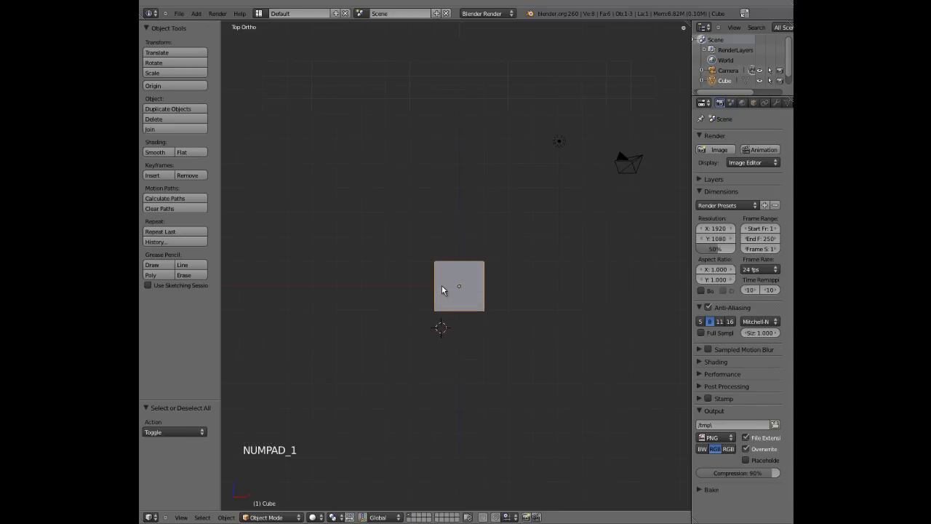
key(KP_3)
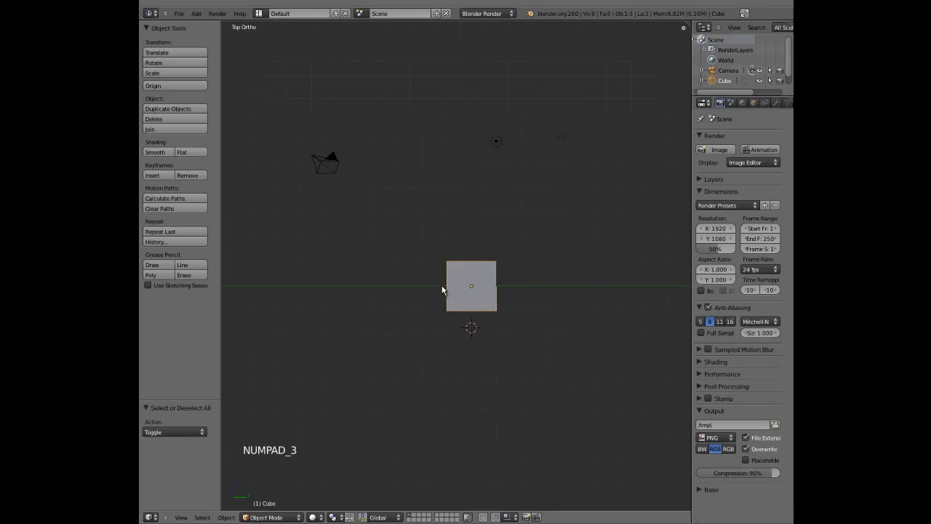
key(KP_7)
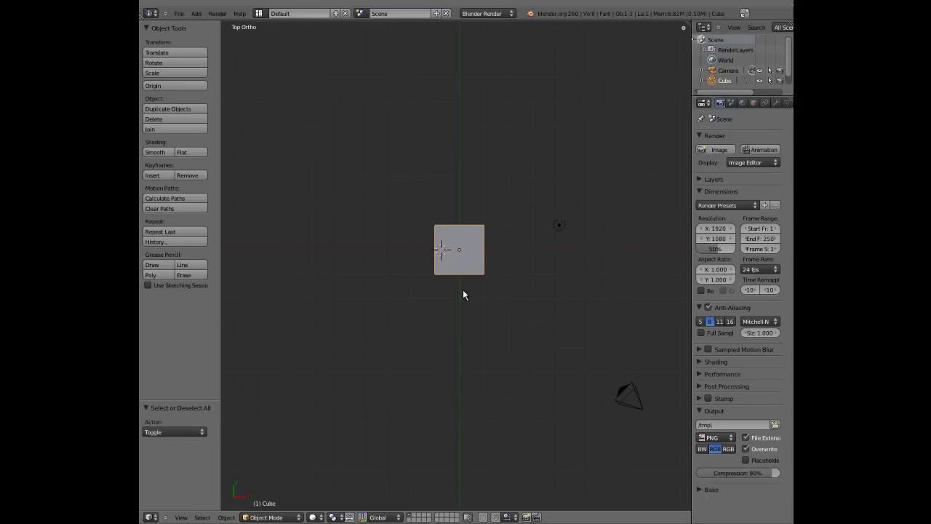
key(KP_3)
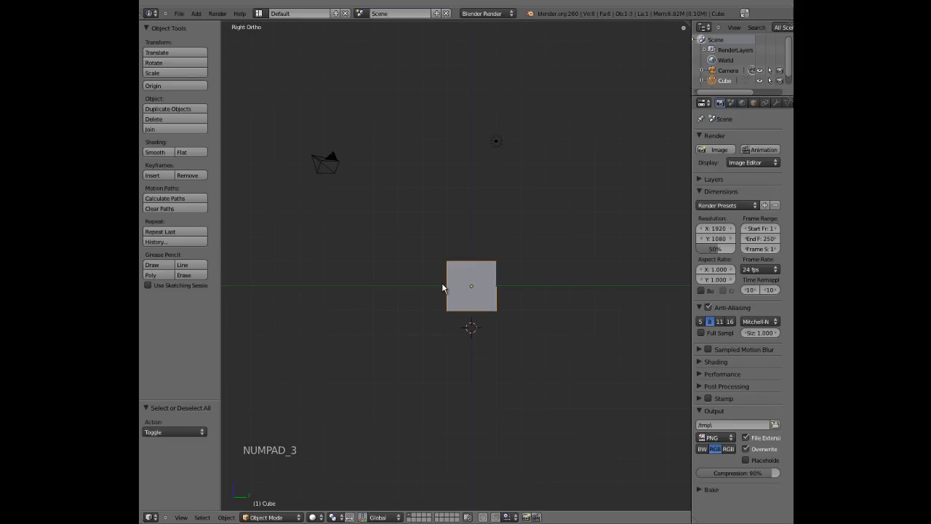
key(KP_1)
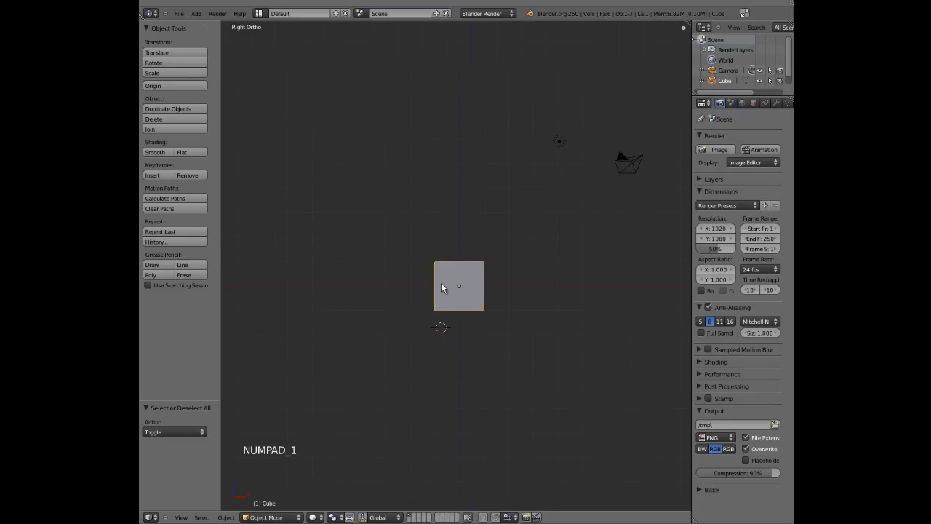
key(KP_7)
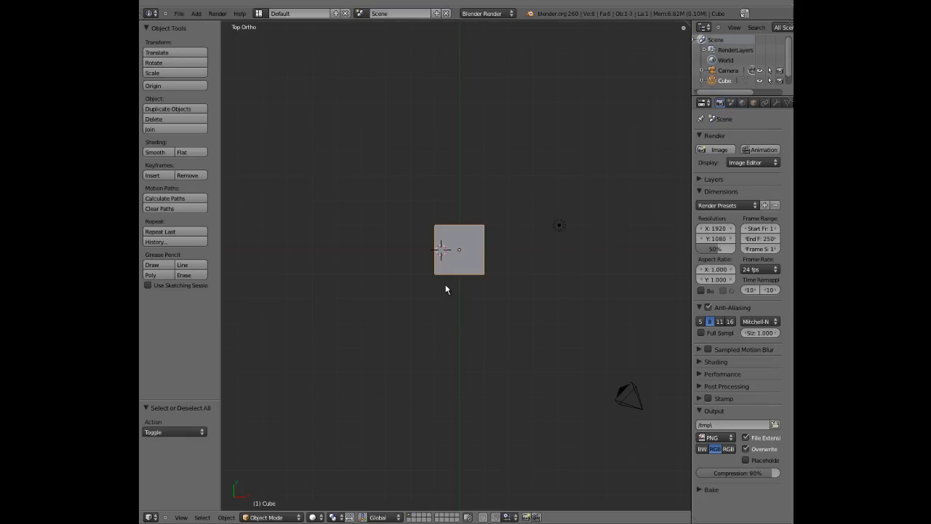
Step: Compare the cube from the back, top and bottom orthographic views, orbiting freely between them
key(KP_1)
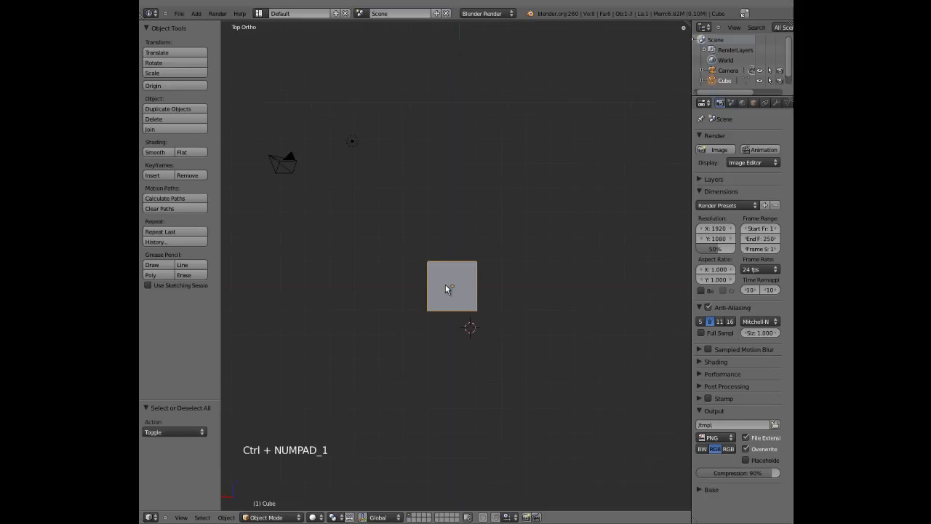
key(KP_7)
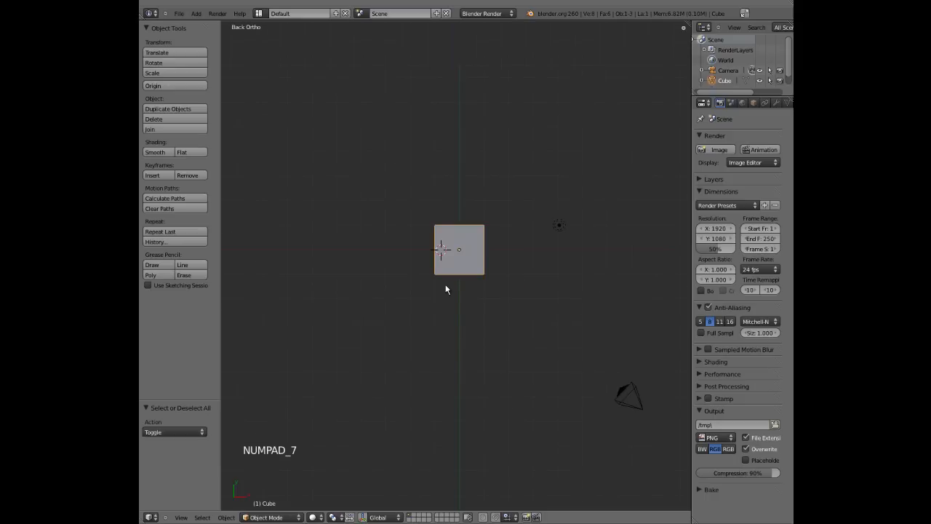
key(ctrl+KP_7)
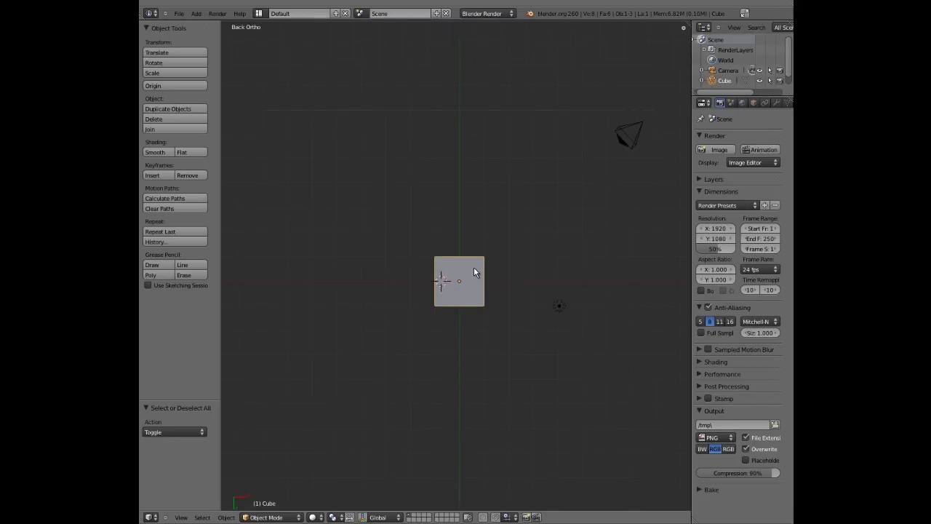
middle_drag(474, 287, 441, 286)
key(KP_7)
key(KP_7)
key(ctrl+KP_7)
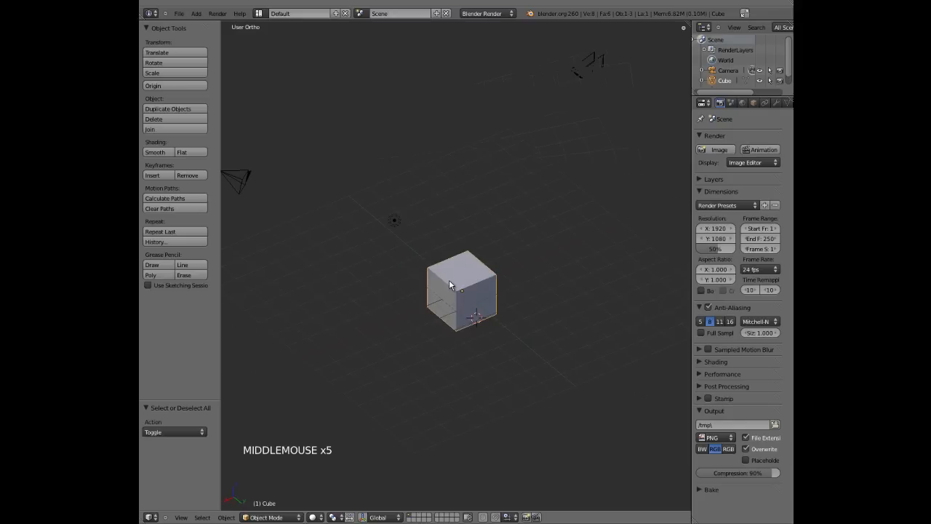
Step: Examine the cube up close in the right orthographic view, then orbit to an angled view from above
key(KP_3)
scroll(446, 283, up, 3)
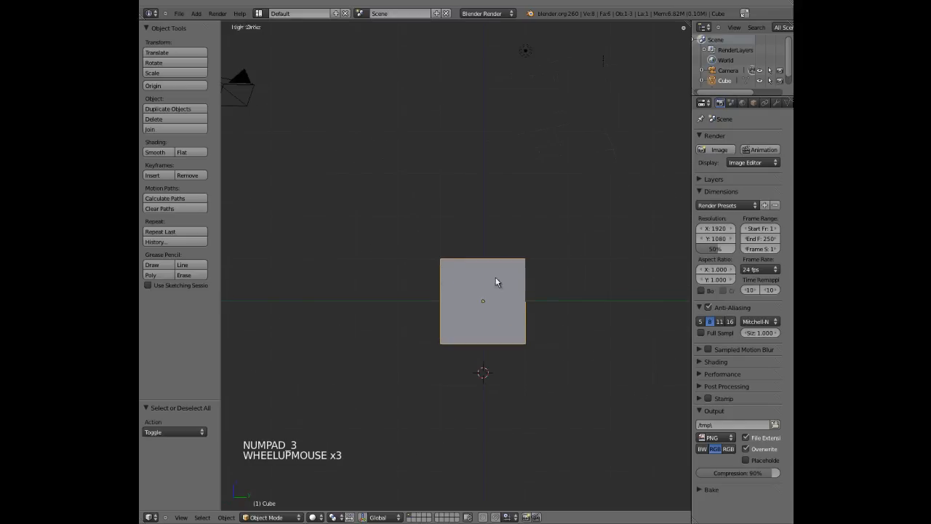
middle_drag(464, 301, 426, 324)
scroll(510, 313, down, 5)
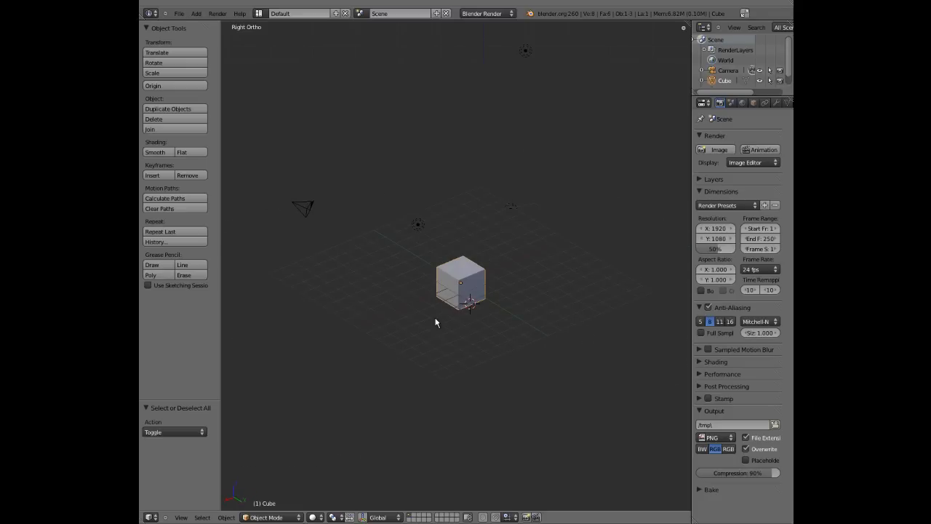
middle_drag(461, 305, 469, 309)
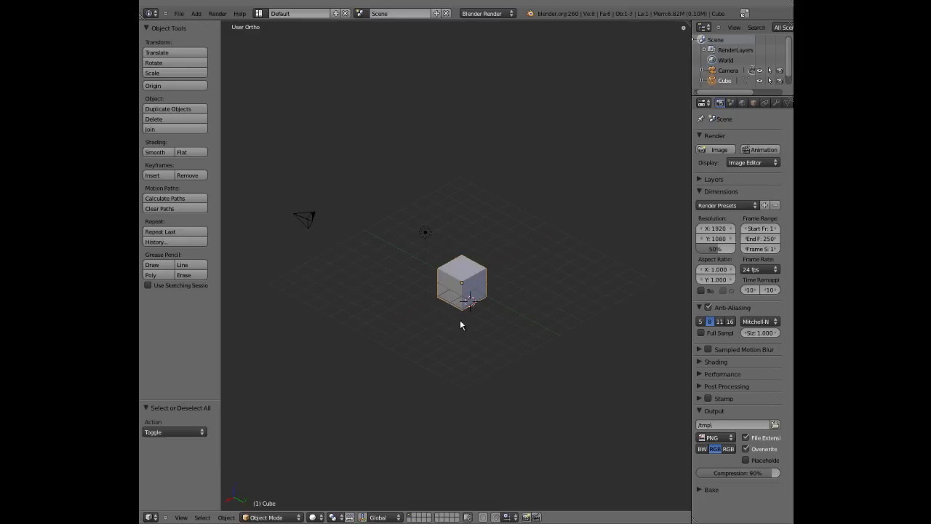
Step: Expand the viewport's Display settings and turn on Quad View, leaving the properties sidebar hidden
key(n)
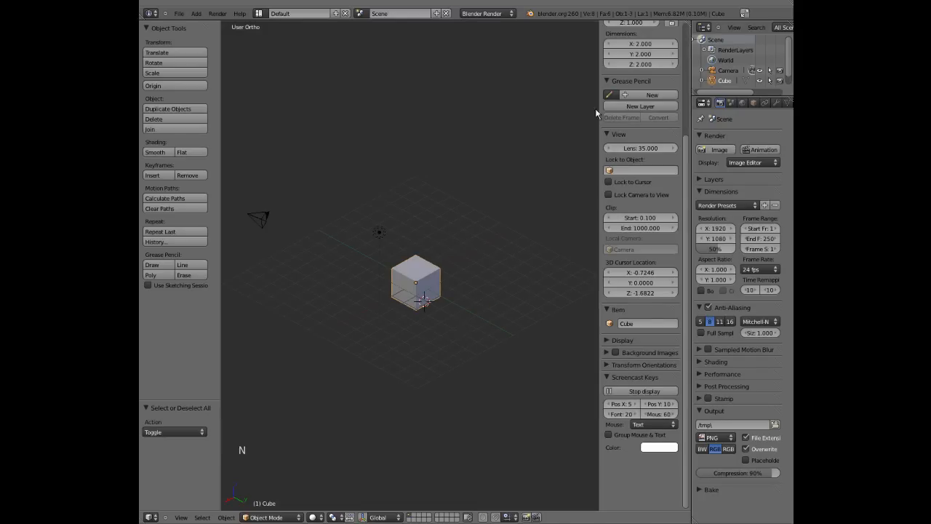
click(608, 341)
scroll(635, 400, down, 5)
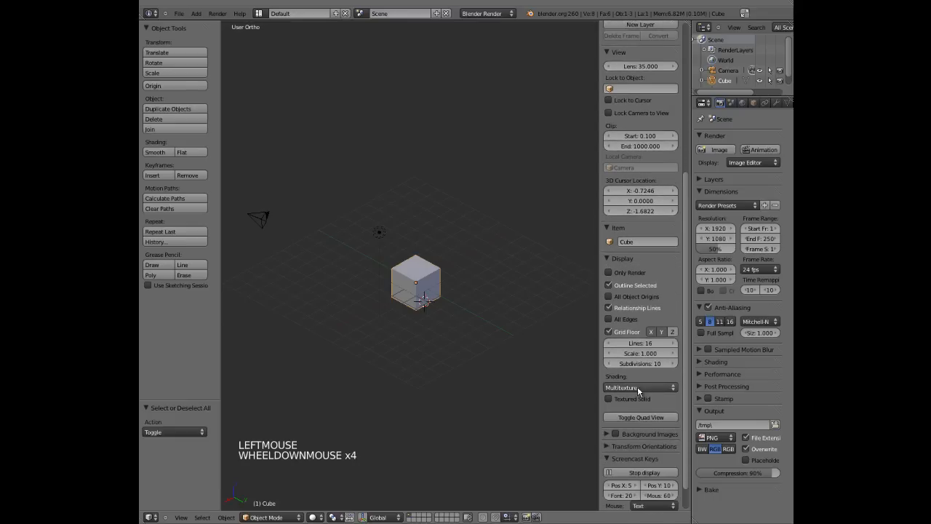
click(637, 397)
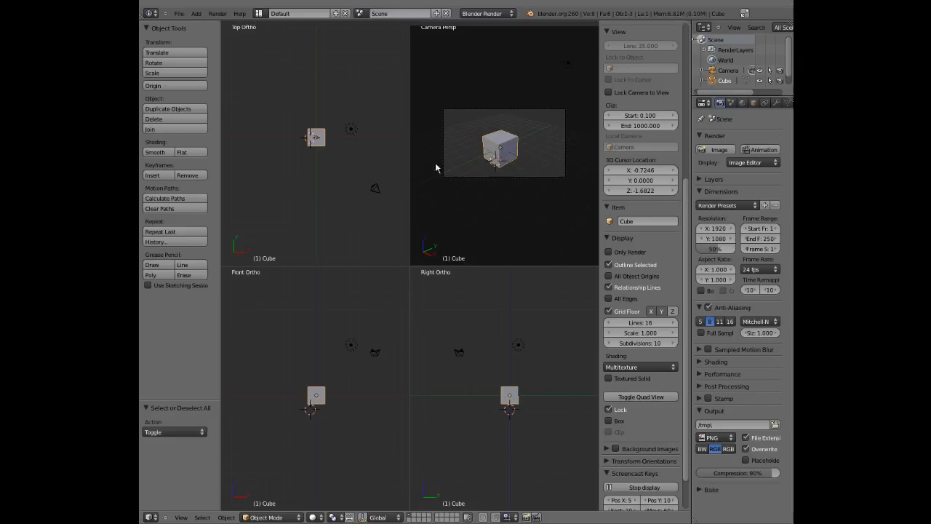
key(n)
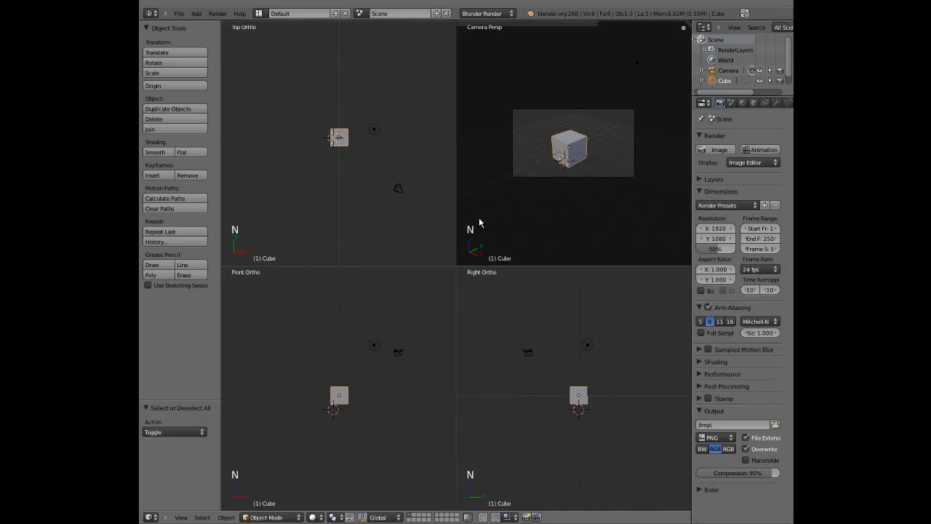
Step: Orbit the camera pane to a free user view and zoom in on the cube in the right-view pane
mouse_move(575, 163)
middle_down()
mouse_move(528, 173)
mouse_move(609, 148)
mouse_move(617, 154)
mouse_move(559, 167)
middle_up()
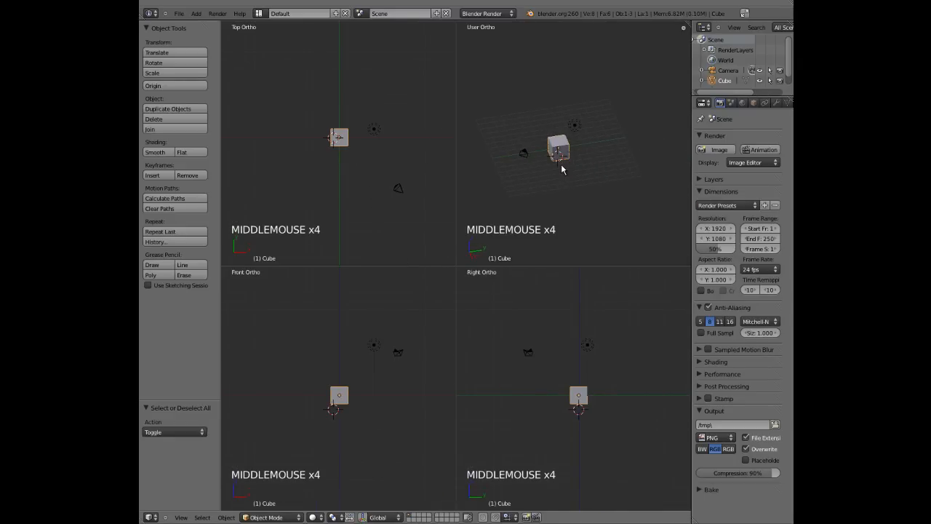
scroll(576, 396, up, 1)
middle_click(576, 401)
scroll(574, 408, down, 1)
scroll(586, 411, up, 5)
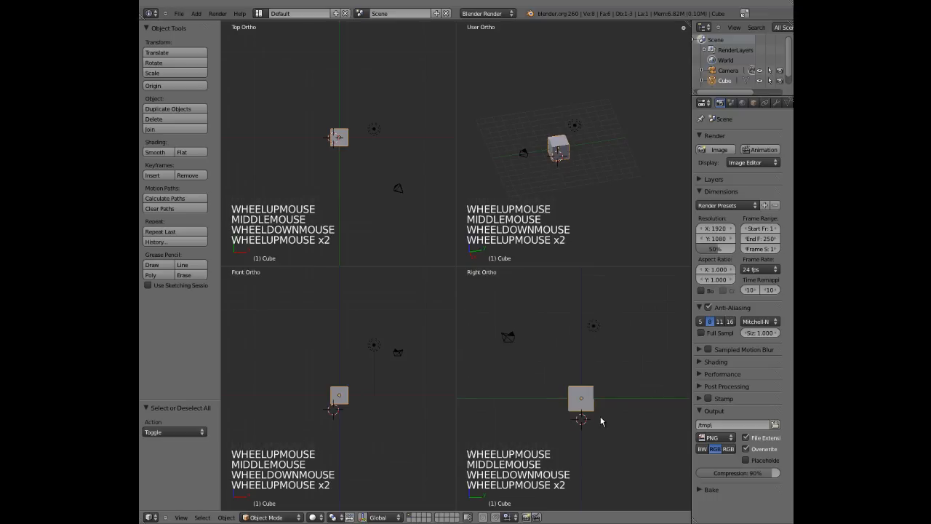
middle_click(582, 404)
middle_click(582, 404)
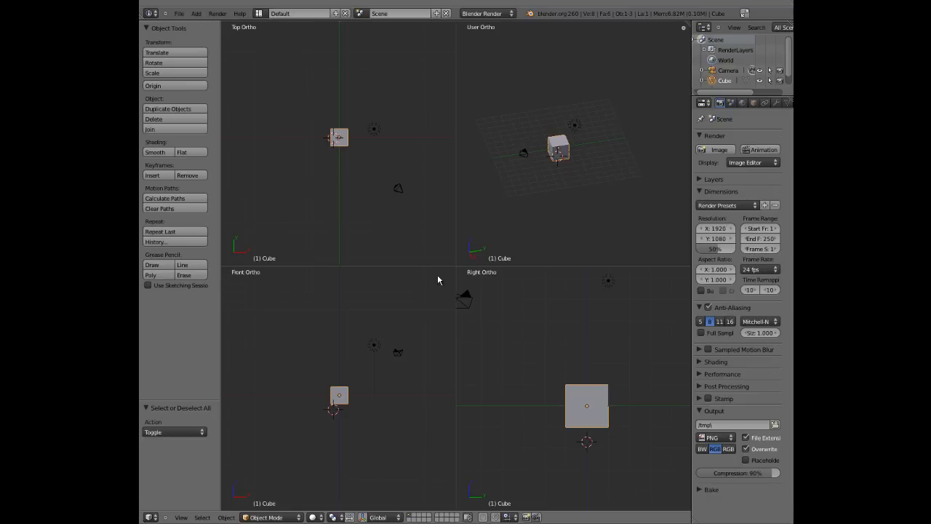
Step: Place the 3D cursor above and left of the cube in the right view, then check it from standard views in the user pane
click(515, 299)
key(ctrl+KP_3)
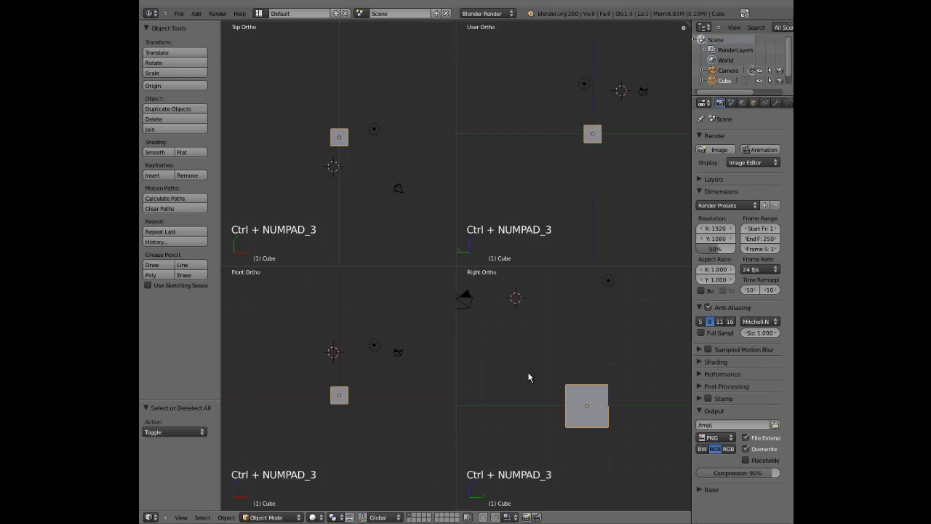
scroll(607, 187, up, 1)
shift+middle_drag(598, 144, 539, 189)
key(ctrl+KP_1)
key(KP_7)
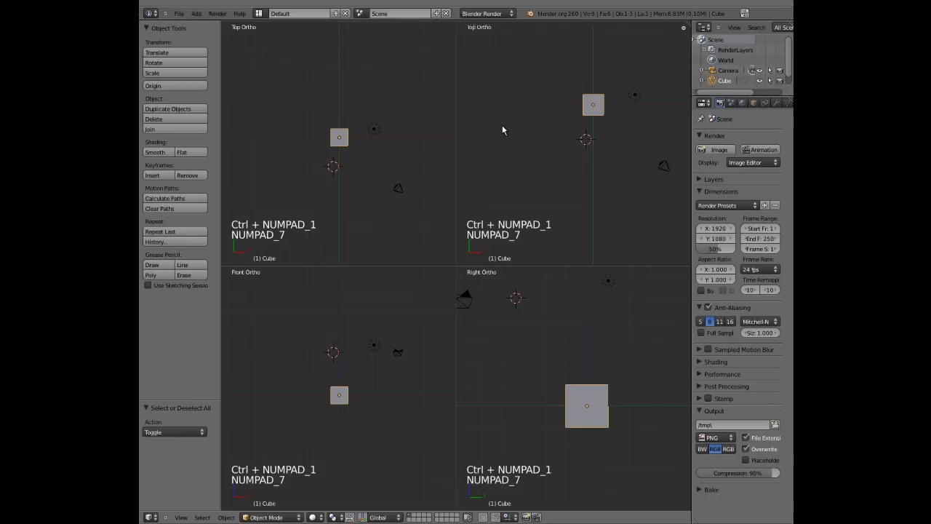
scroll(557, 166, down, 4)
middle_drag(556, 168, 554, 128)
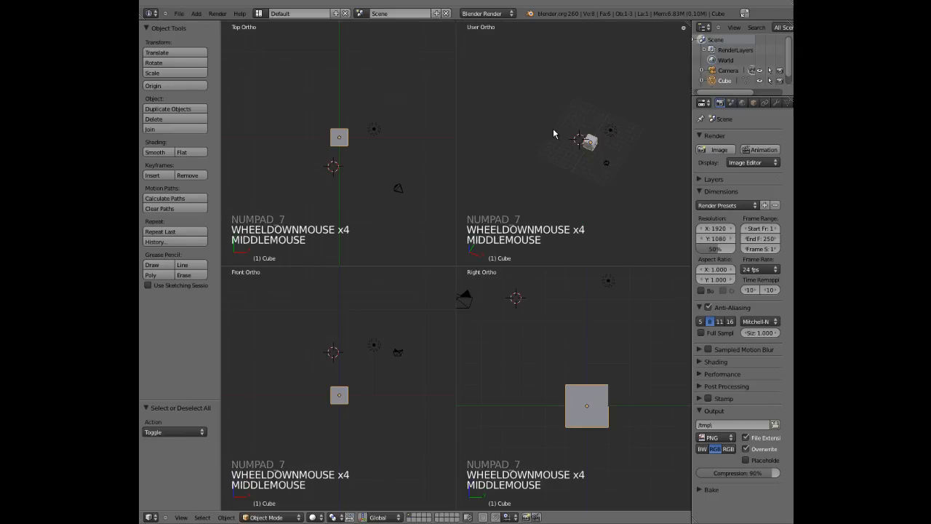
Step: Toggle the quad view's Lock option off and on twice, leaving it enabled
key(n)
scroll(621, 318, down, 1)
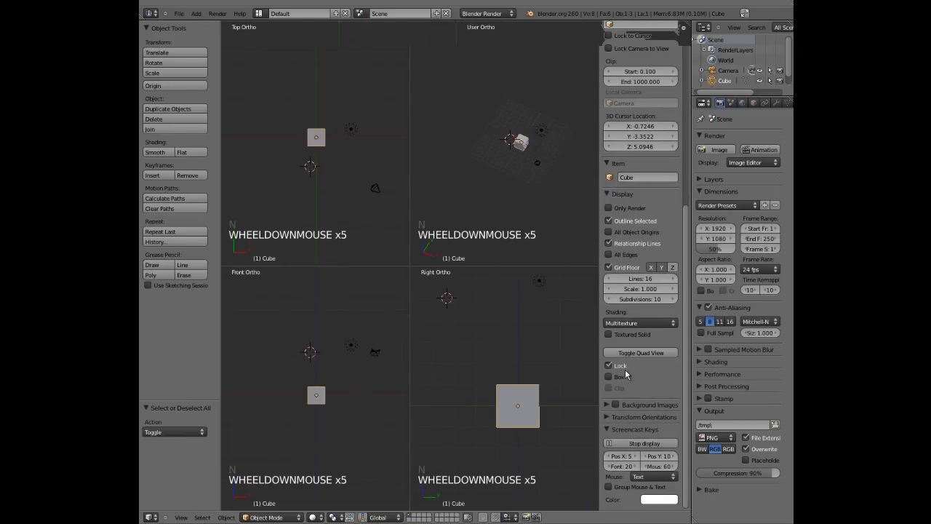
click(609, 367)
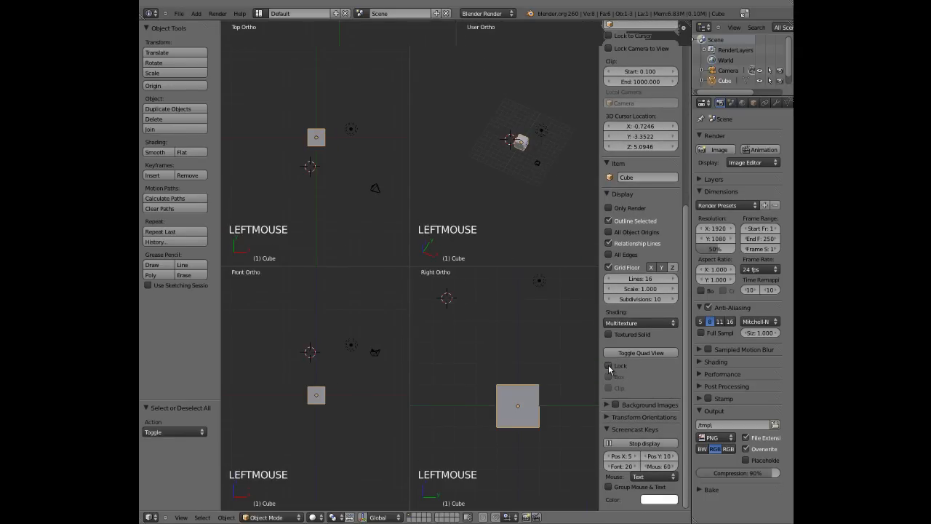
click(609, 368)
click(609, 367)
click(609, 368)
Step: Try to orbit the locked right-view pane, and zoom it in and out on the cube
middle_drag(516, 374, 535, 426)
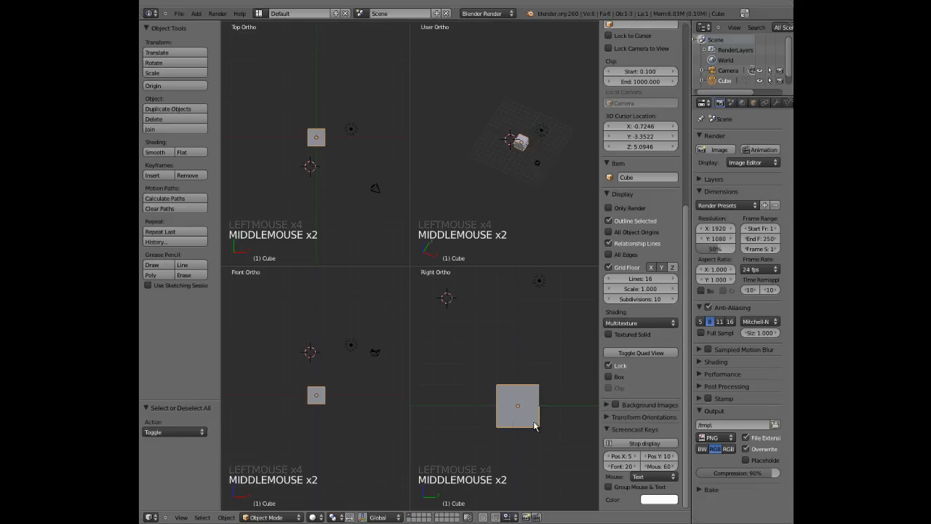
scroll(532, 377, down, 4)
middle_drag(501, 378, 474, 370)
scroll(520, 389, up, 4)
scroll(524, 392, down, 4)
scroll(524, 392, up, 2)
scroll(524, 392, up, 3)
middle_drag(543, 381, 491, 386)
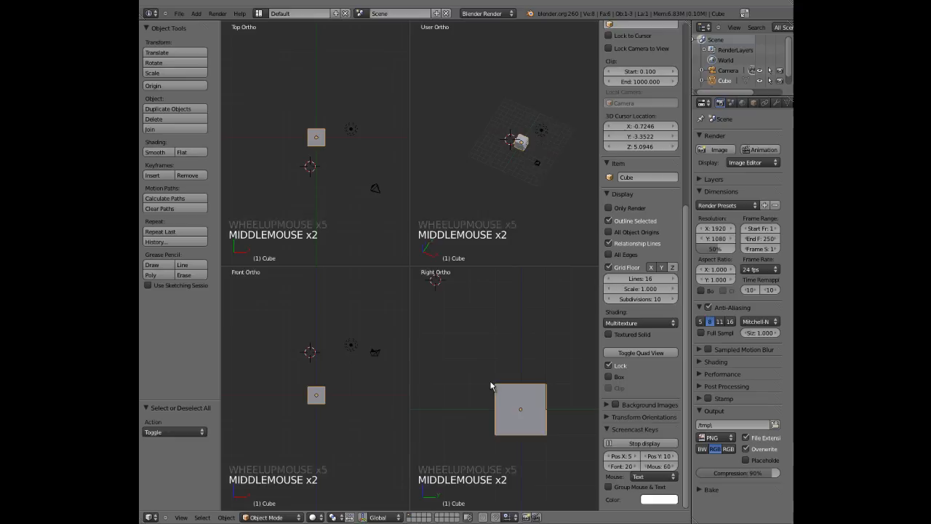
middle_click(481, 397)
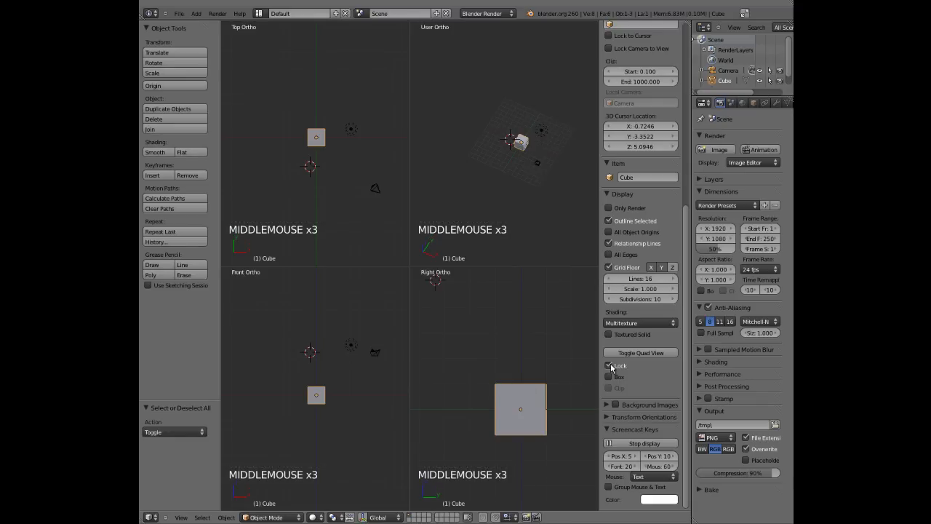
Step: Unlock the quad view panes and cycle the right-view pane through the front, right and top views
click(609, 366)
middle_drag(582, 375, 466, 393)
key(KP_1)
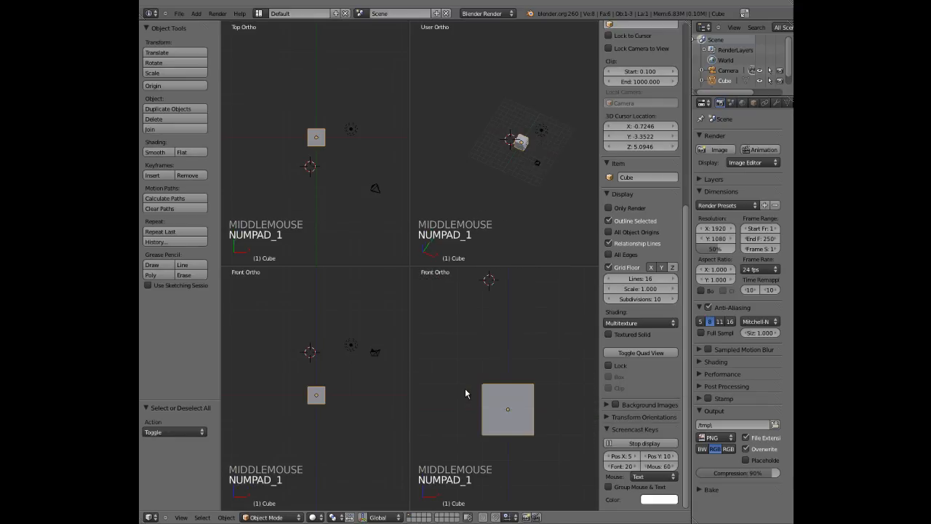
key(KP_3)
key(KP_7)
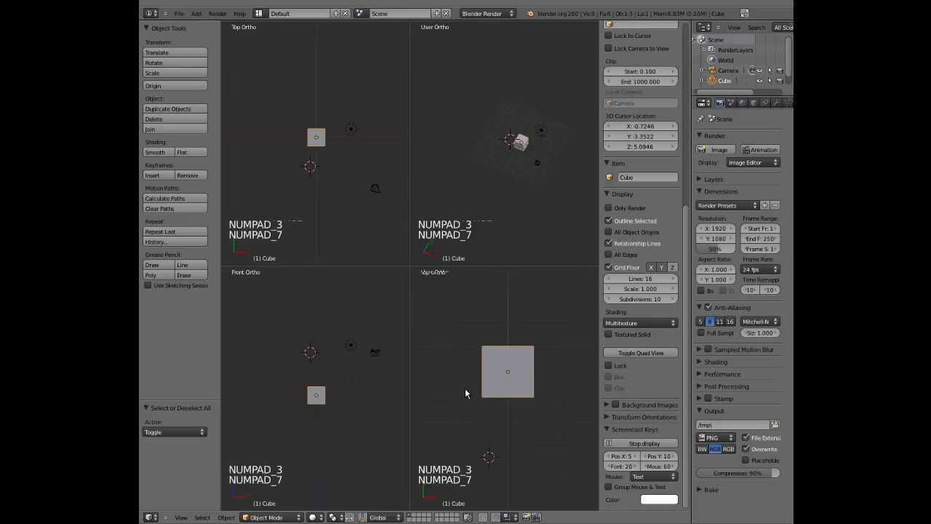
Step: Place the 3D cursor above and left of the cube in the enlarged top view, then orbit that pane to an angled view
key(n)
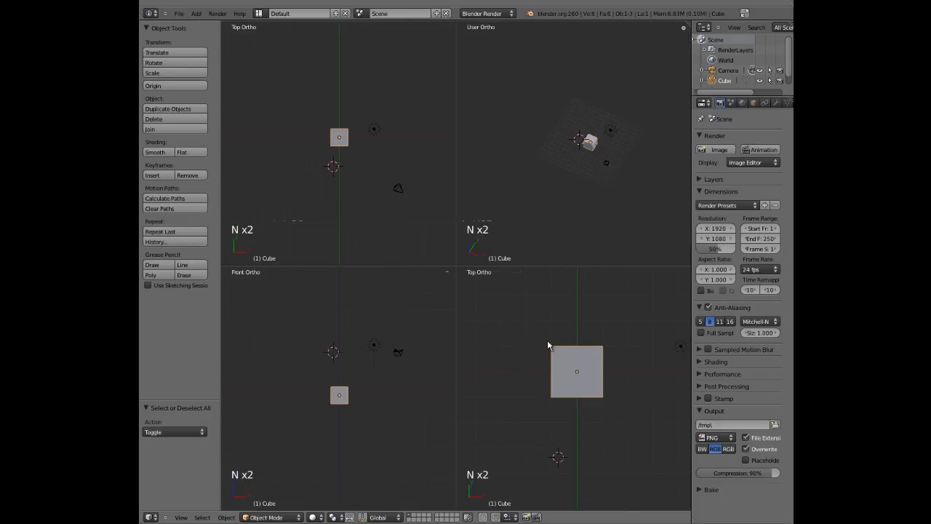
key(KP_7)
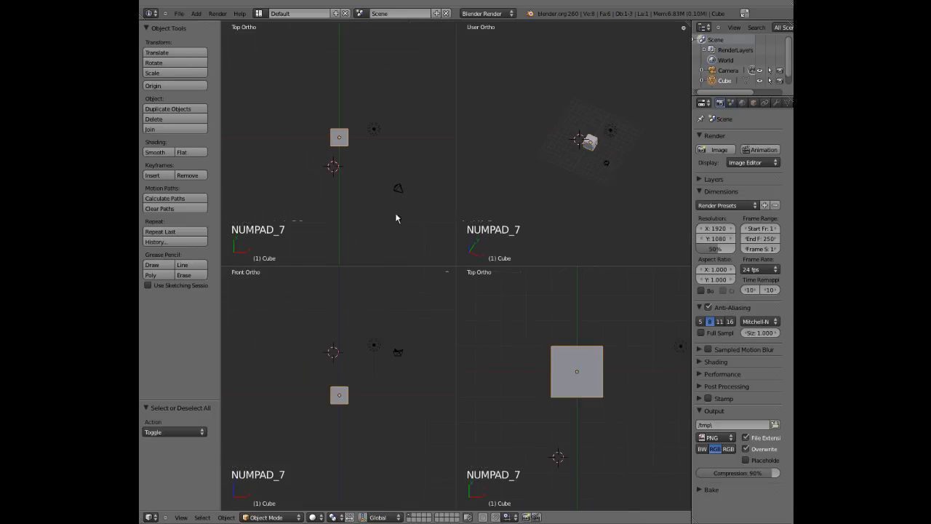
click(507, 318)
key(KP_1)
key(KP_3)
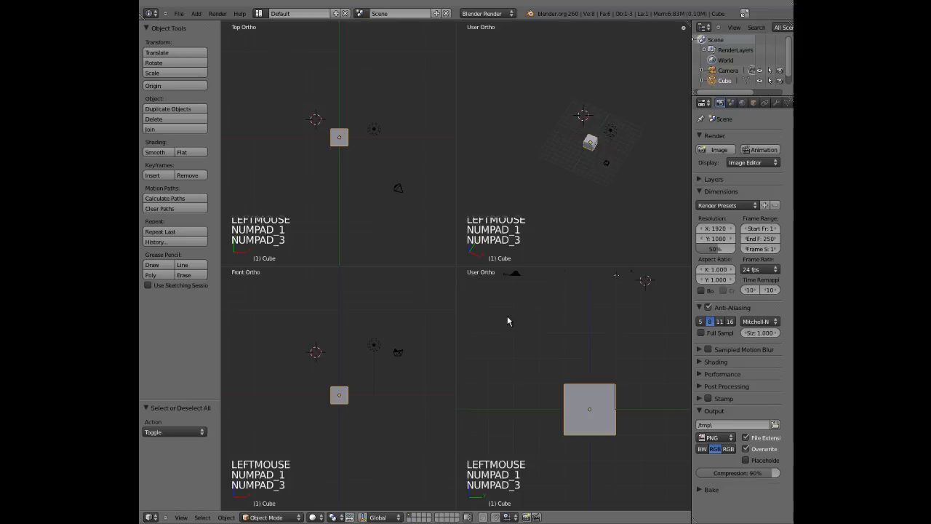
middle_drag(560, 371, 527, 391)
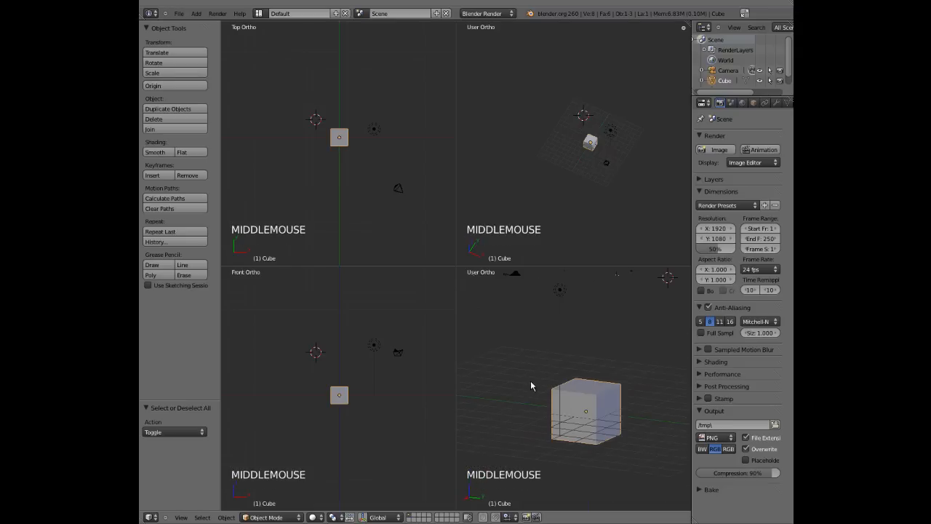
Step: Return from Quad View to a single 3D viewport and orbit it to an angled view of the cube
key(n)
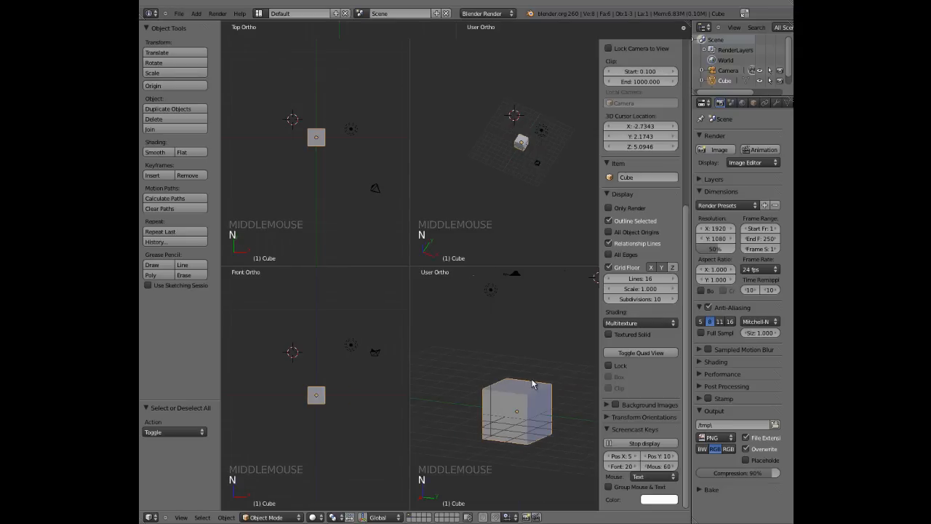
click(630, 353)
click(630, 353)
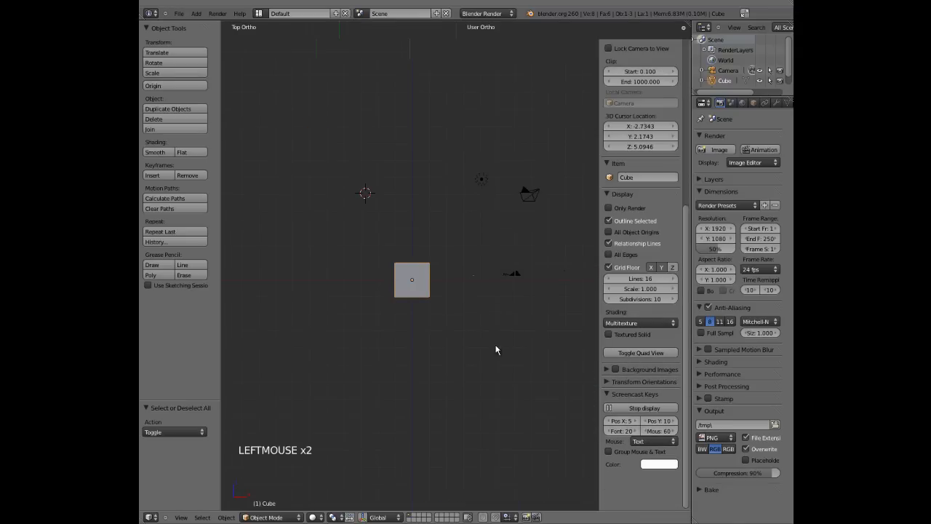
mouse_move(494, 347)
middle_down()
mouse_move(437, 333)
mouse_move(499, 345)
middle_up()
shift+middle_drag(416, 278, 409, 303)
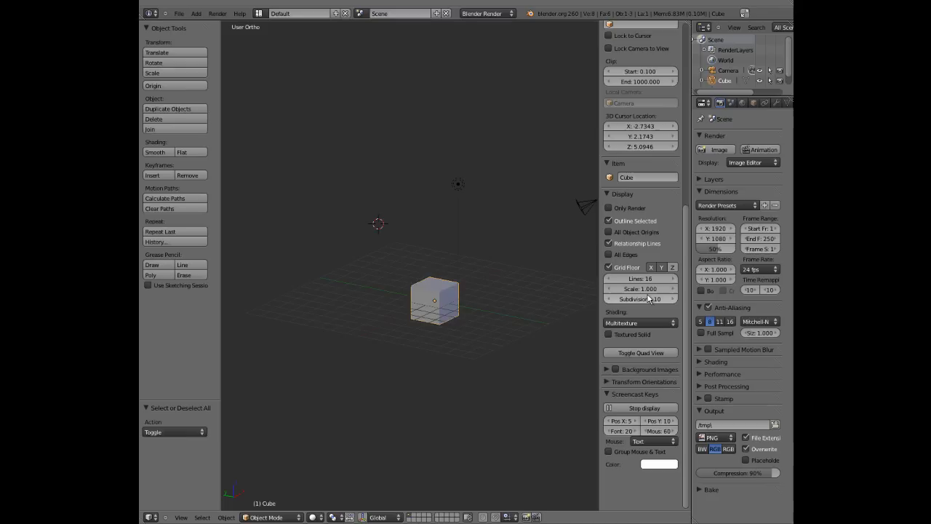
Step: Test the grid floor display by switching the floor and its Z axis line off and on again
scroll(625, 285, up, 5)
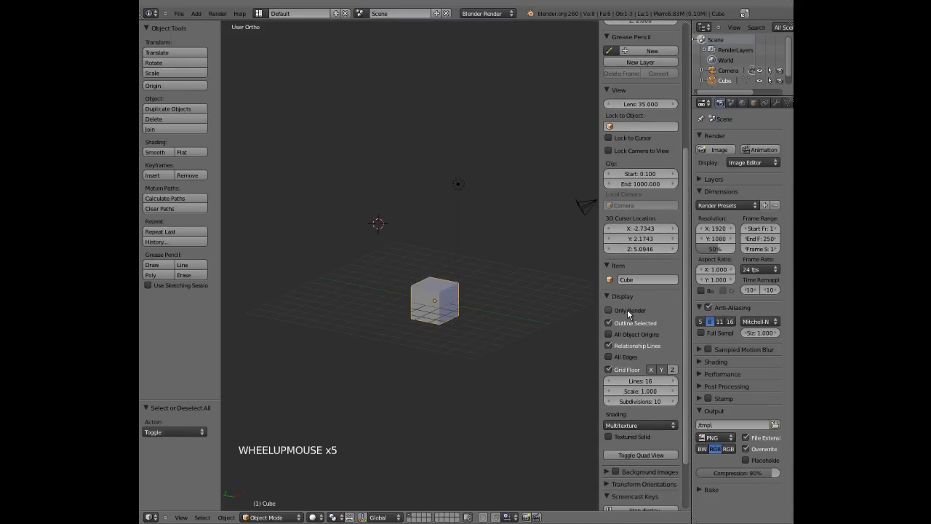
scroll(627, 309, up, 8)
scroll(645, 230, down, 11)
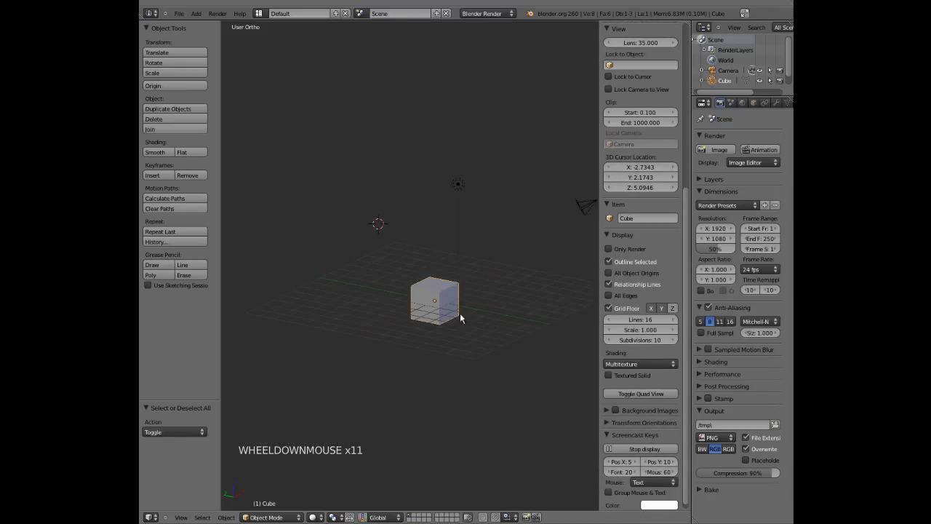
middle_drag(459, 318, 439, 324)
click(609, 309)
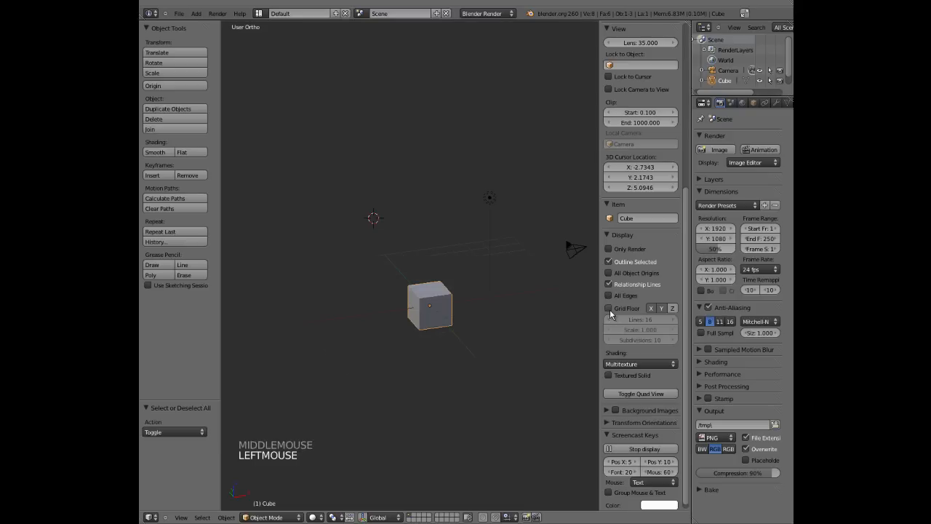
click(610, 307)
middle_drag(516, 324, 493, 306)
click(672, 308)
click(673, 309)
Step: Zoom in on the cube and hide the grid floor
middle_click(453, 355)
scroll(481, 353, up, 2)
click(609, 308)
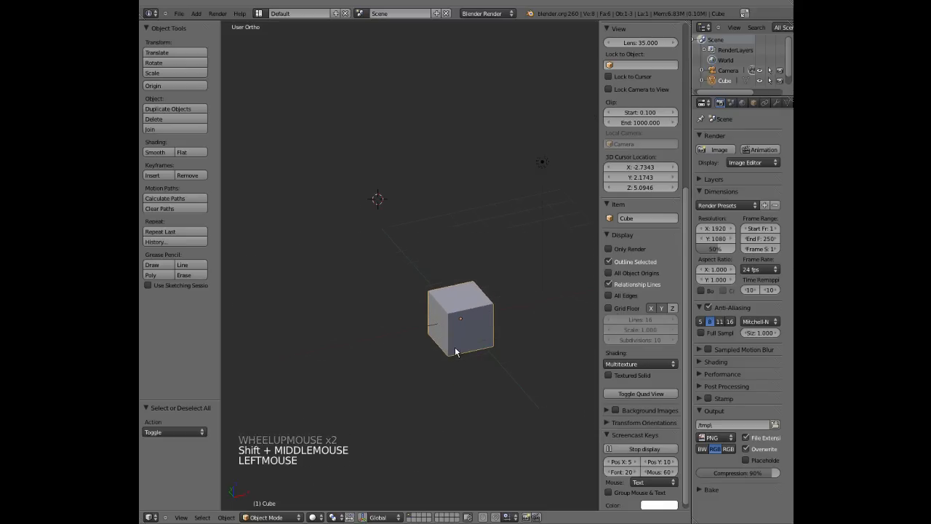
Step: Show the grid floor around the cube briefly and hide it again
scroll(459, 348, up, 2)
middle_drag(466, 347, 480, 331)
click(609, 309)
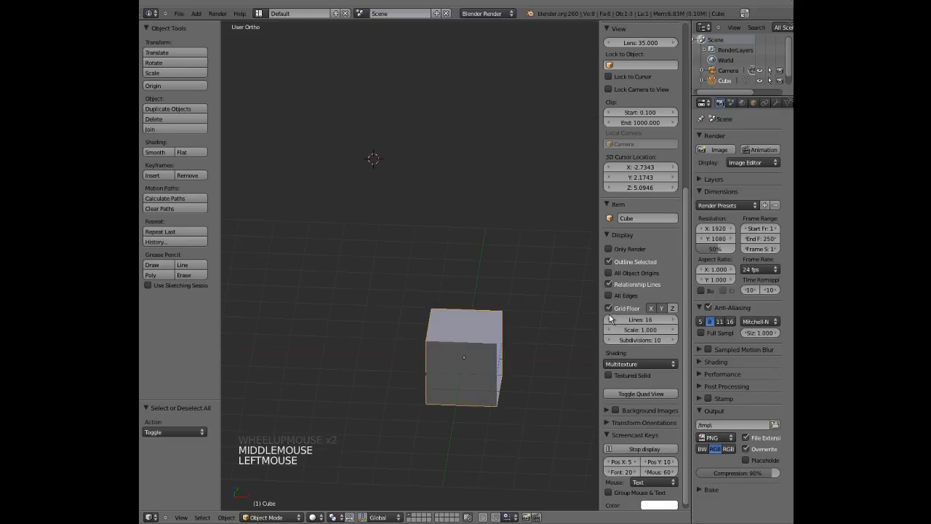
click(610, 308)
middle_drag(541, 332, 474, 371)
middle_drag(482, 338, 441, 339)
Step: Test the X, Y and Z axis lines by switching them on and off again
click(673, 309)
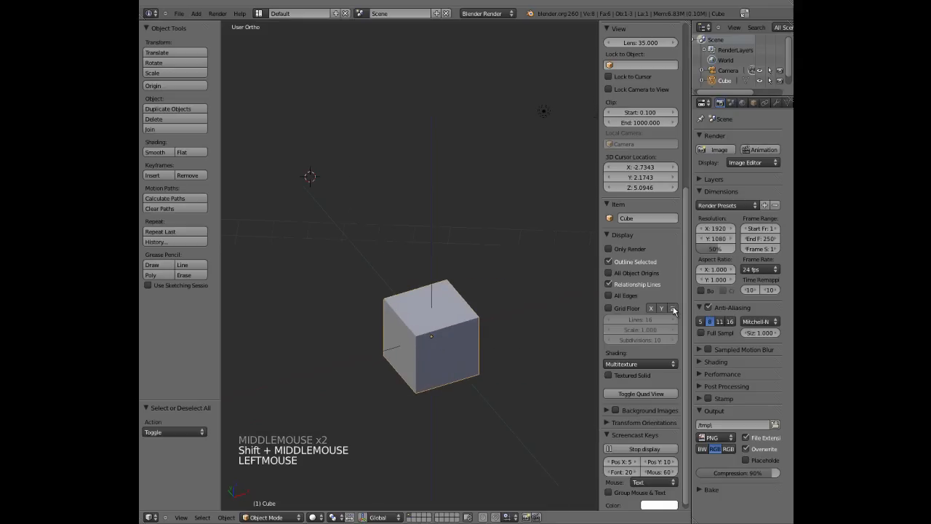
click(673, 308)
click(673, 308)
click(662, 309)
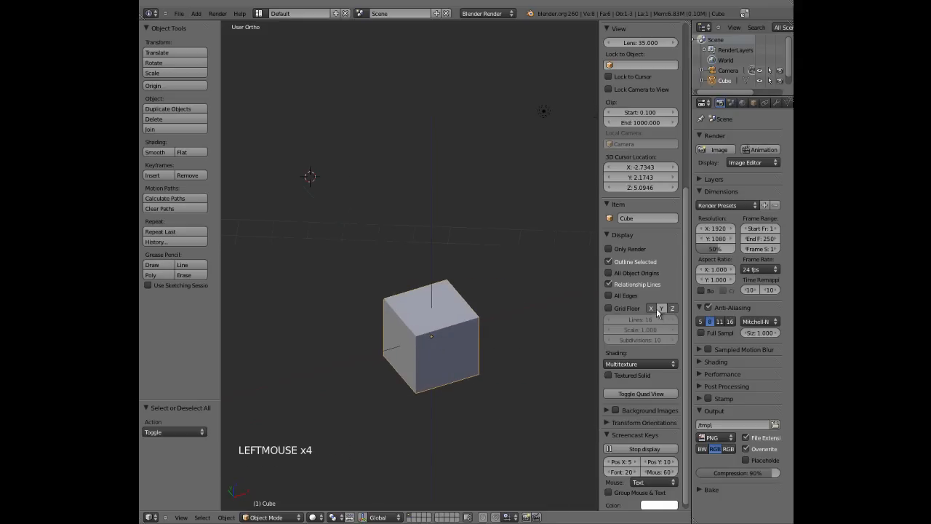
click(653, 308)
click(663, 309)
click(673, 309)
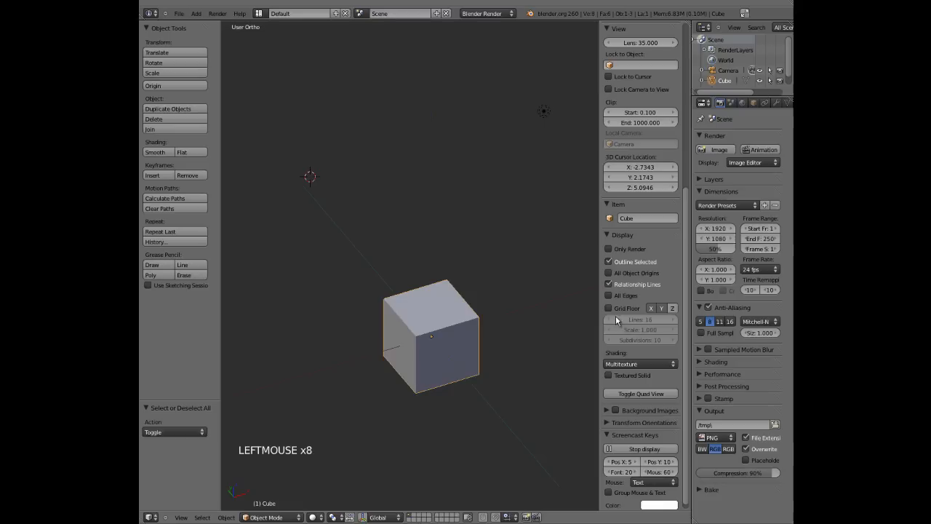
Step: Test the Only Render display by enabling it, zooming around the cube and disabling it again
middle_drag(458, 351, 325, 330)
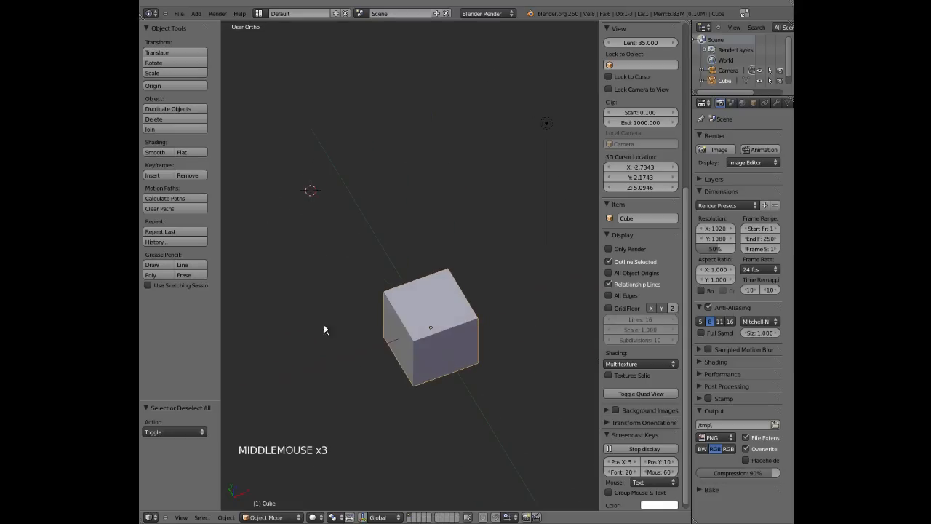
middle_drag(418, 362, 437, 250)
middle_drag(445, 298, 552, 282)
scroll(632, 267, up, 2)
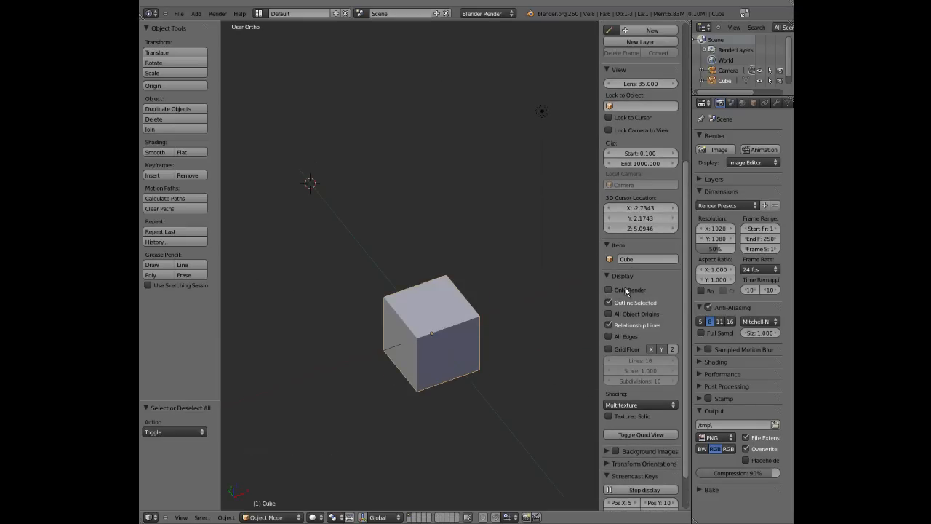
click(609, 290)
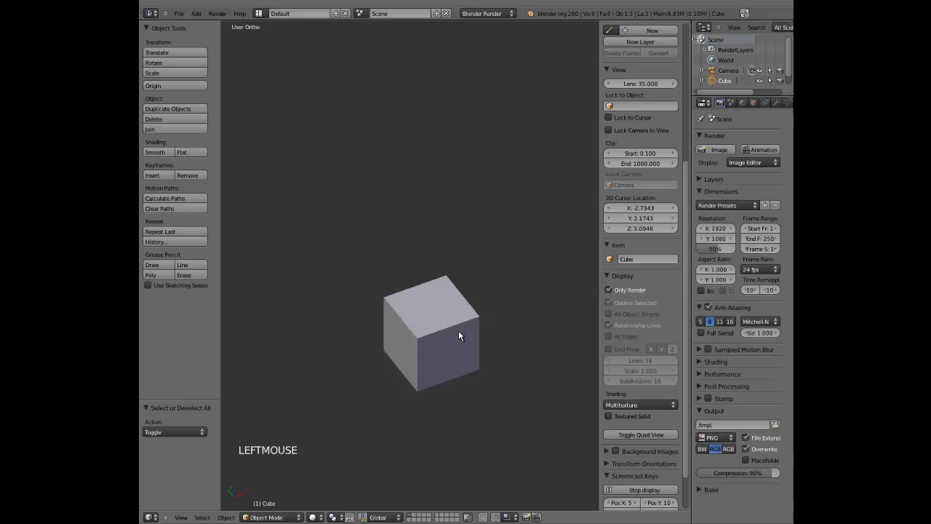
scroll(441, 313, down, 7)
scroll(437, 315, up, 6)
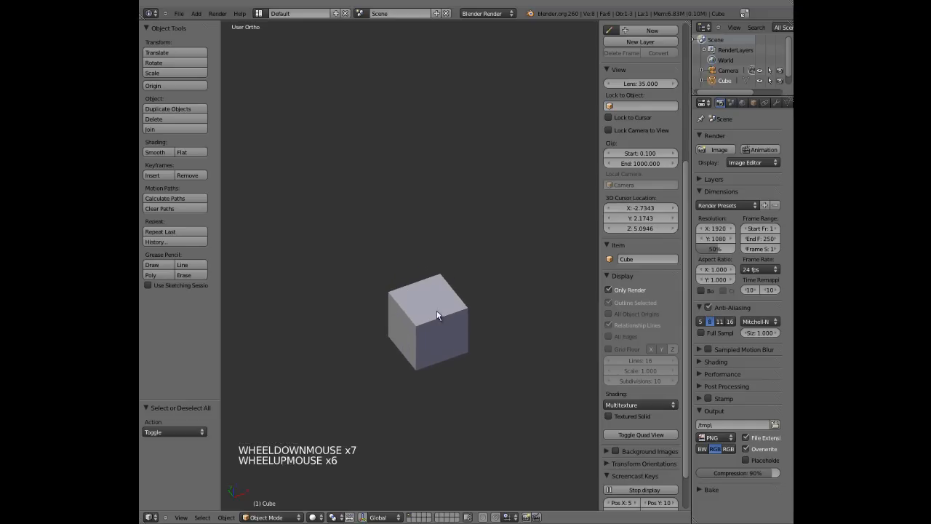
click(609, 290)
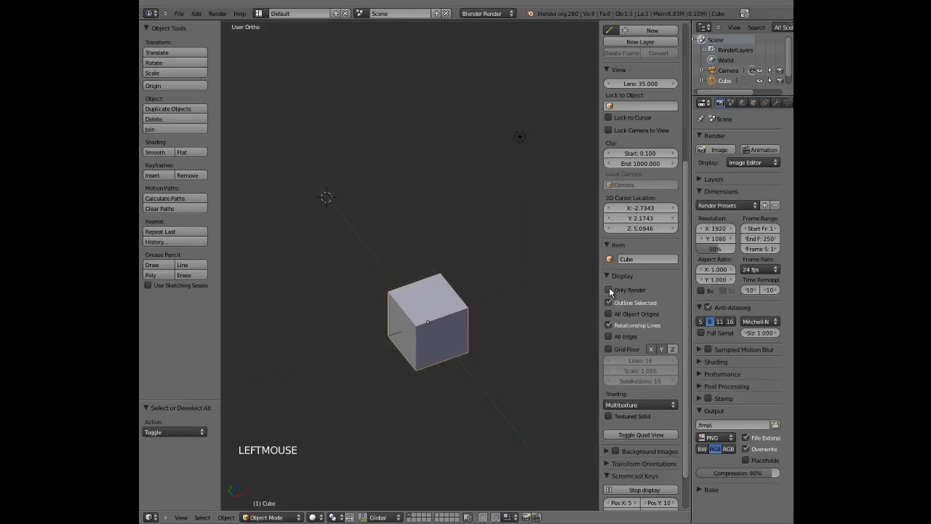
Step: Hide the properties sidebar and bring the cube into a closer angled view
scroll(643, 280, down, 3)
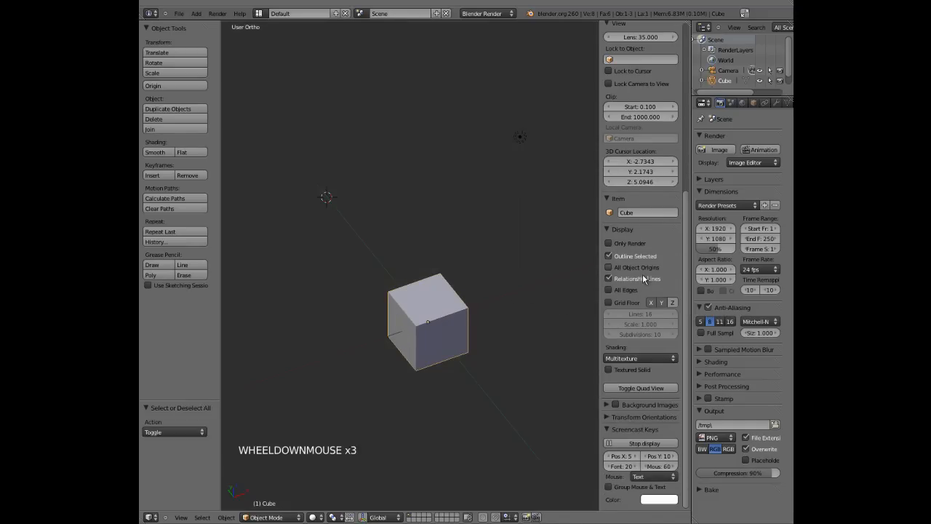
key(n)
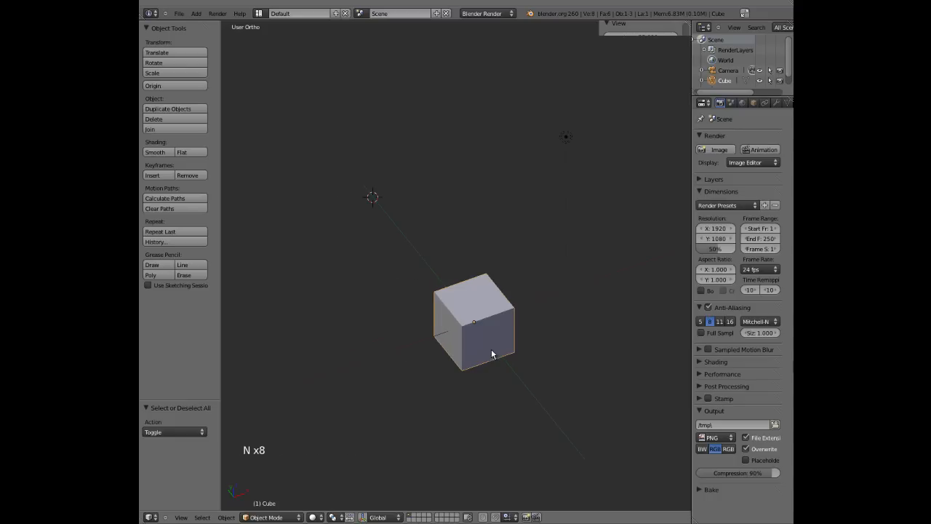
middle_drag(414, 328, 526, 333)
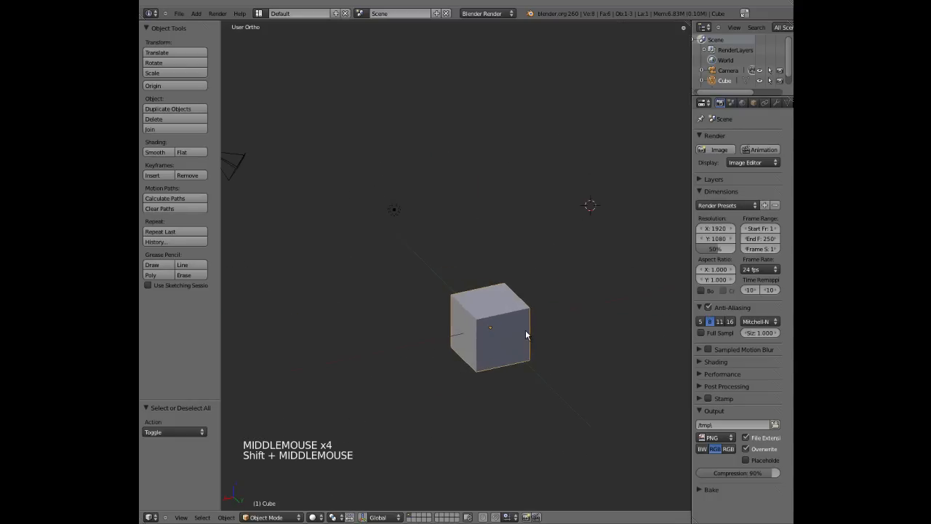
scroll(511, 332, down, 5)
scroll(456, 262, up, 3)
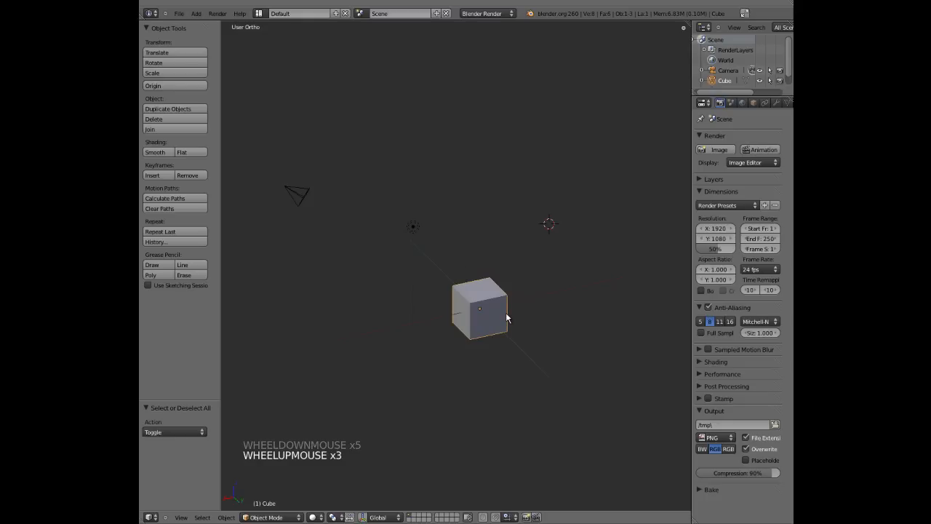
middle_drag(459, 301, 486, 319)
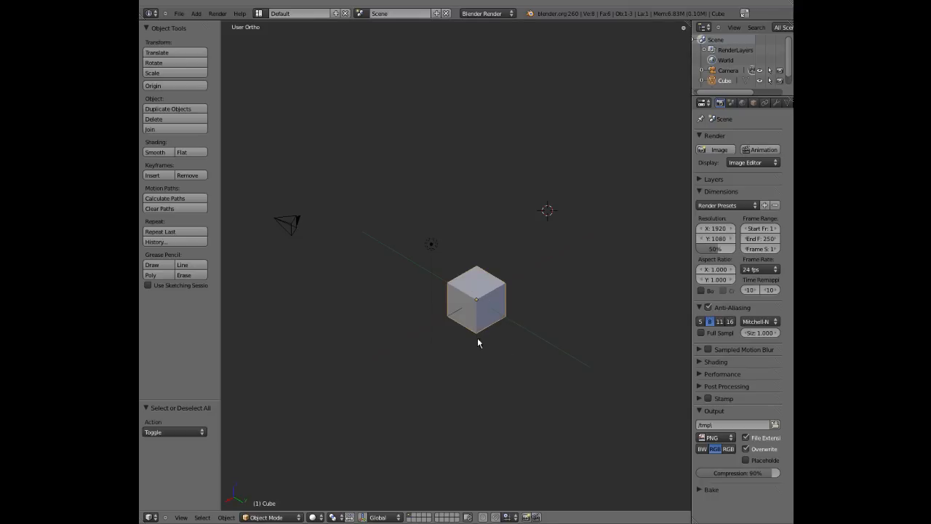
middle_drag(497, 324, 451, 329)
scroll(473, 337, up, 3)
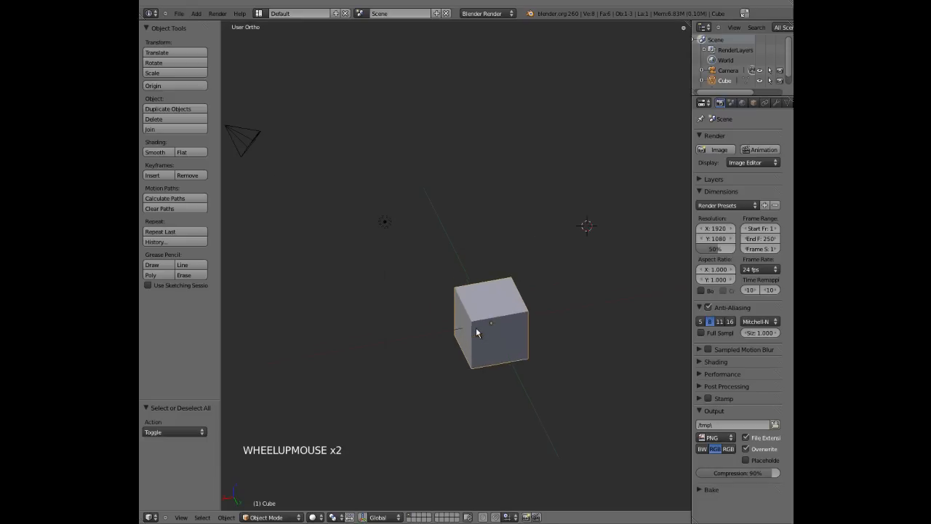
shift+middle_drag(508, 348, 456, 329)
middle_drag(459, 320, 444, 316)
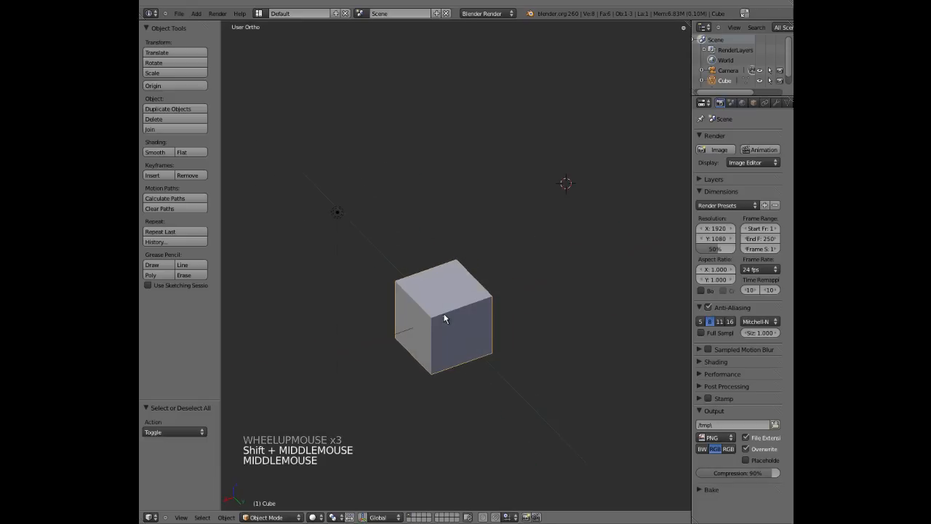
Step: Select the cube, switch it to Edit Mode and deselect all of its vertices
right_click(440, 316)
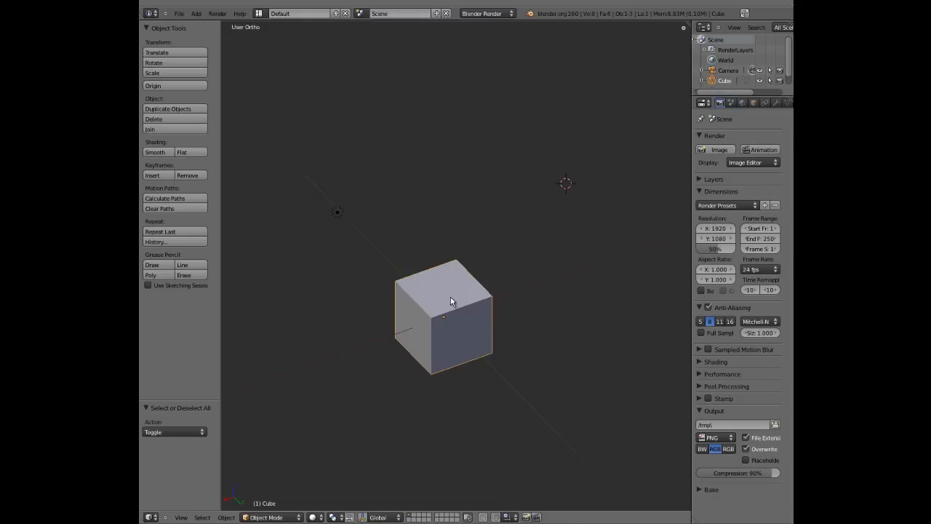
click(269, 518)
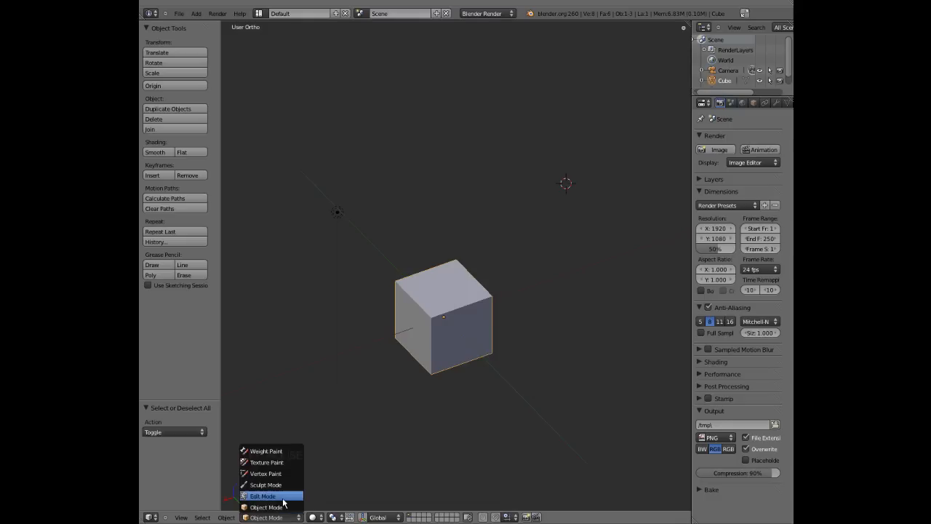
click(282, 497)
scroll(495, 323, up, 1)
key(a)
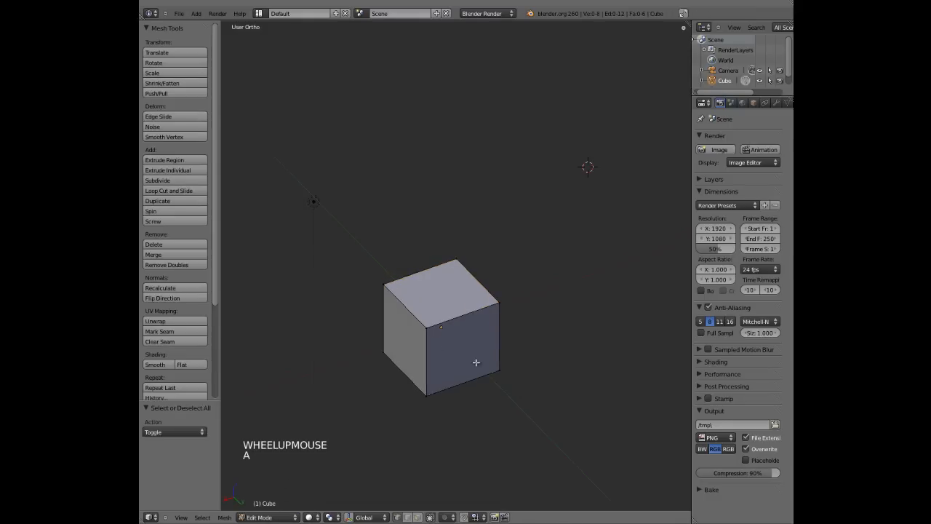
middle_drag(476, 364, 447, 332)
scroll(447, 332, up, 2)
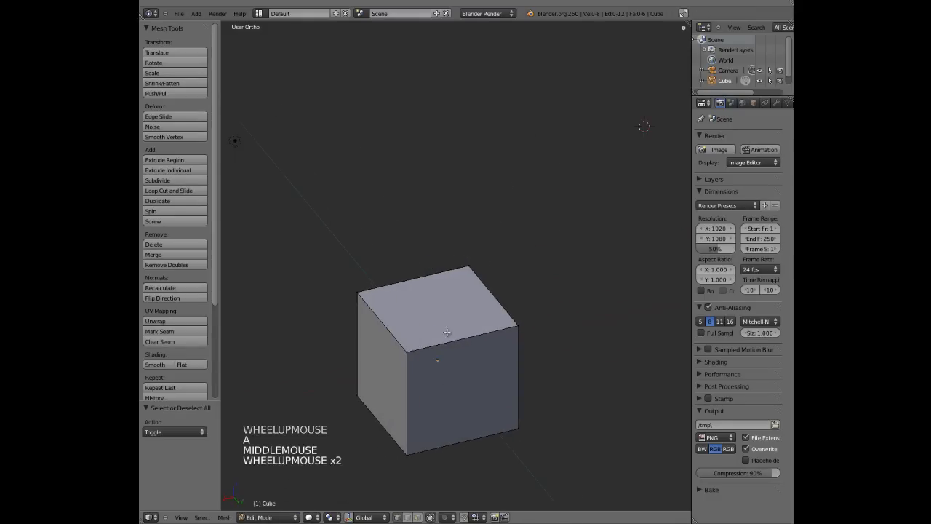
Step: Switch the cube back and forth between Object Mode and Edit Mode, ending in Edit Mode
click(280, 517)
click(262, 507)
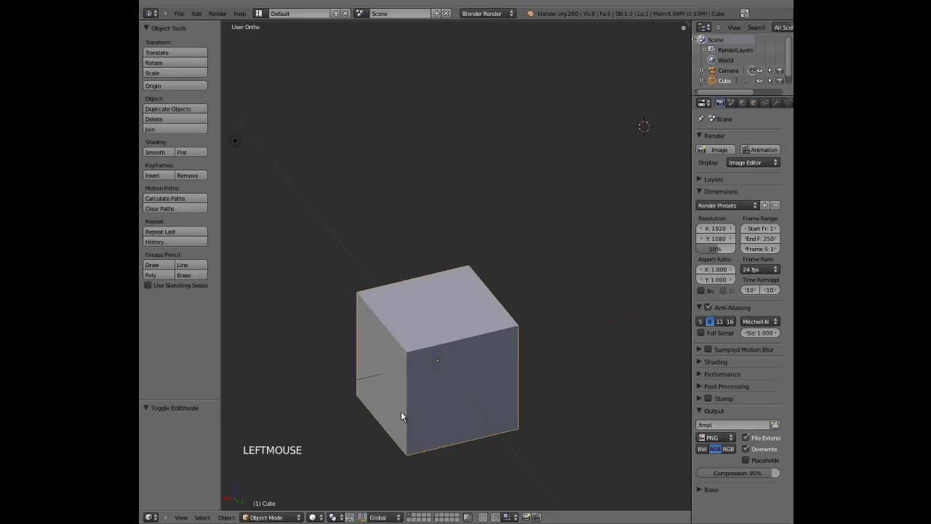
middle_drag(437, 388, 445, 393)
key(Tab)
key(Tab)
key(Tab)
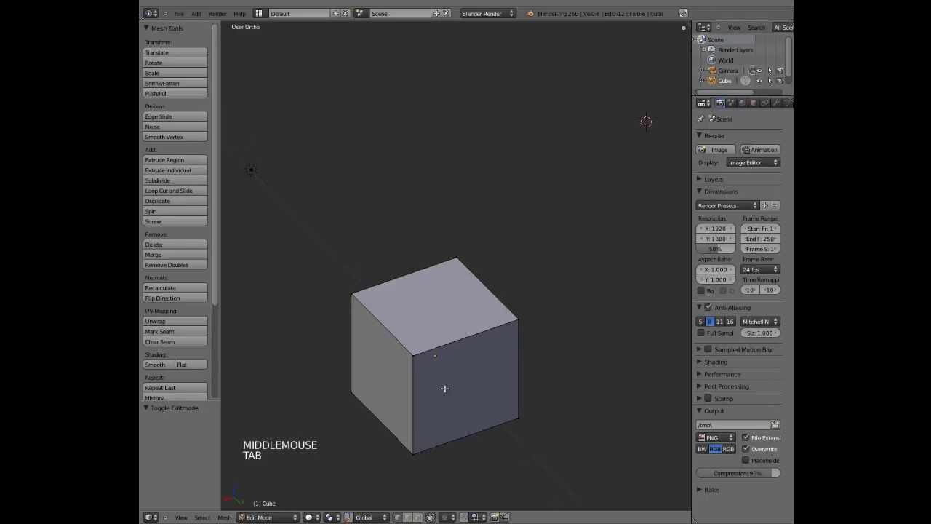
key(Tab)
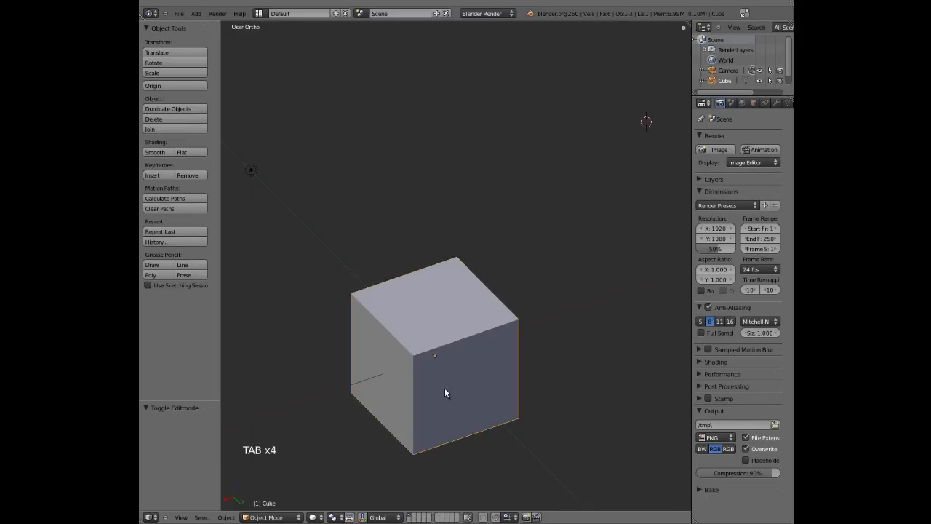
key(Tab)
Step: Select the corner vertices of the cube's top face one at a time
middle_drag(451, 379, 434, 362)
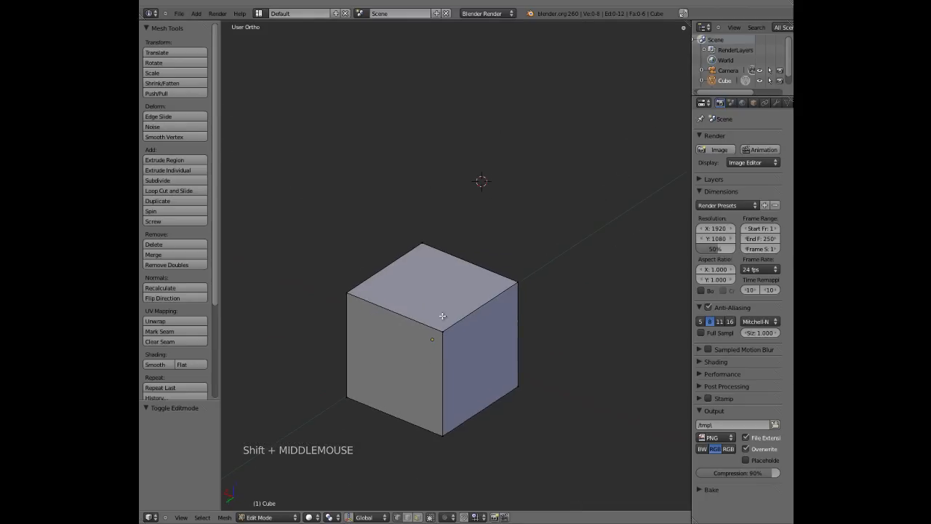
right_click(444, 330)
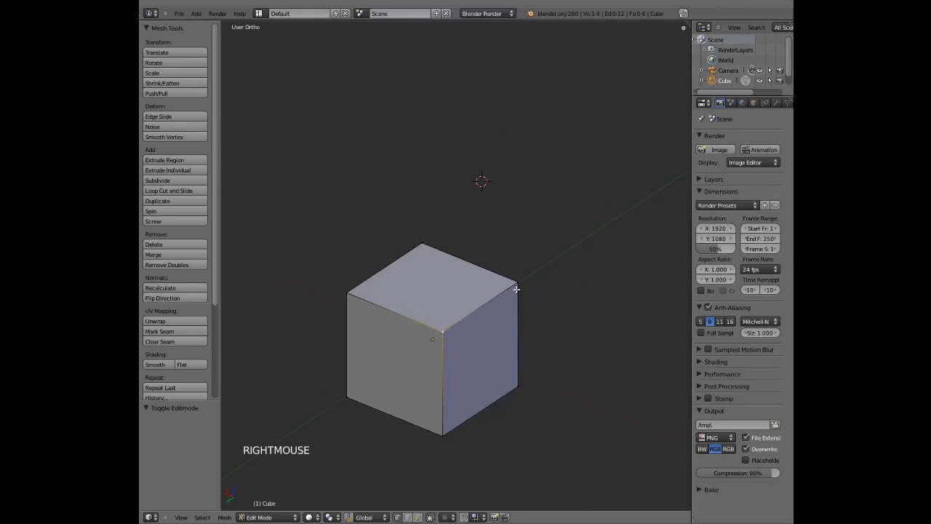
right_click(516, 284)
right_click(425, 245)
right_click(356, 294)
right_click(444, 335)
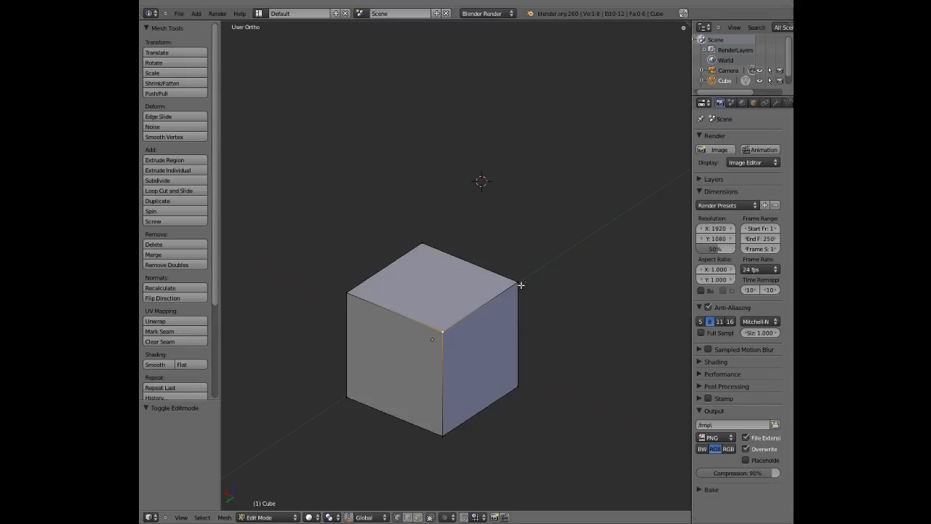
right_click(346, 292)
Step: Select the front top vertex and extend the selection to all four vertices of the top face
right_click(416, 328)
shift+right_click(348, 293)
shift+right_click(514, 283)
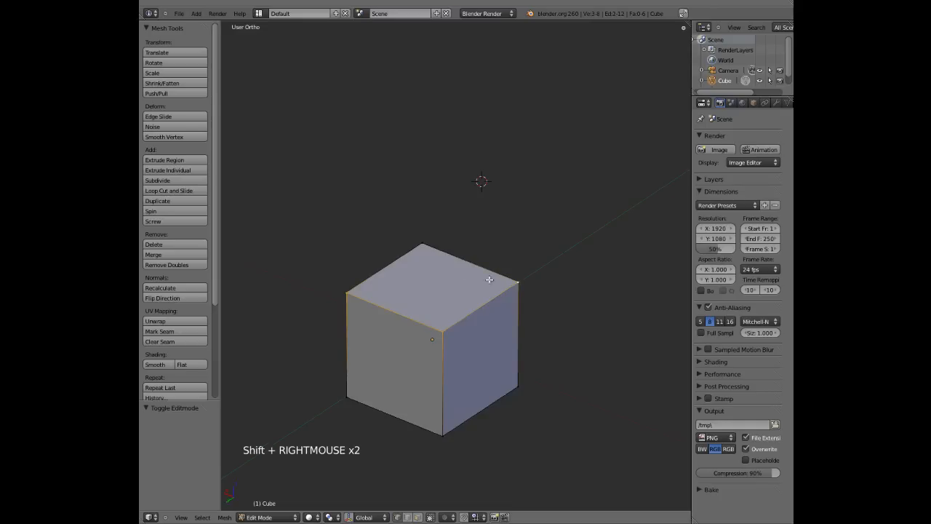
shift+right_click(423, 242)
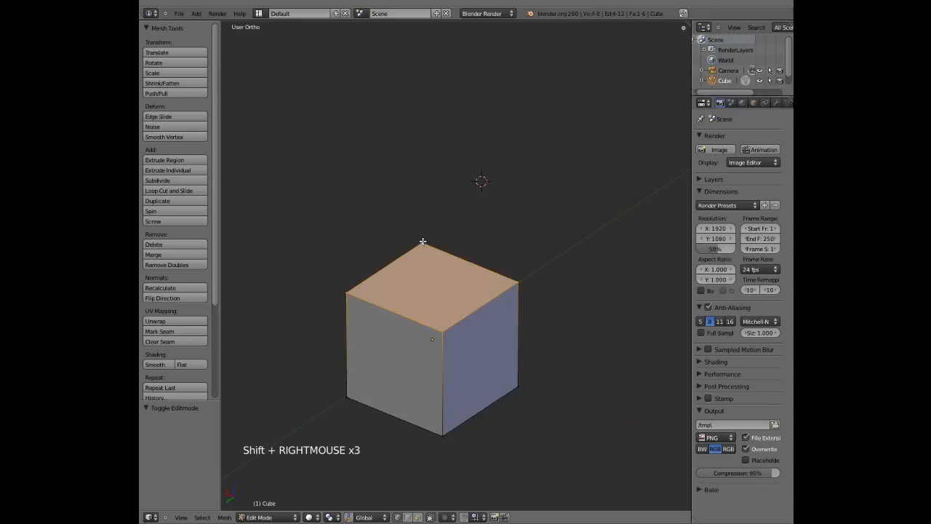
Step: Select three top vertices of the cube and add the two lower vertices of its right side face
right_click(439, 332)
shift+right_click(347, 294)
shift+right_click(518, 283)
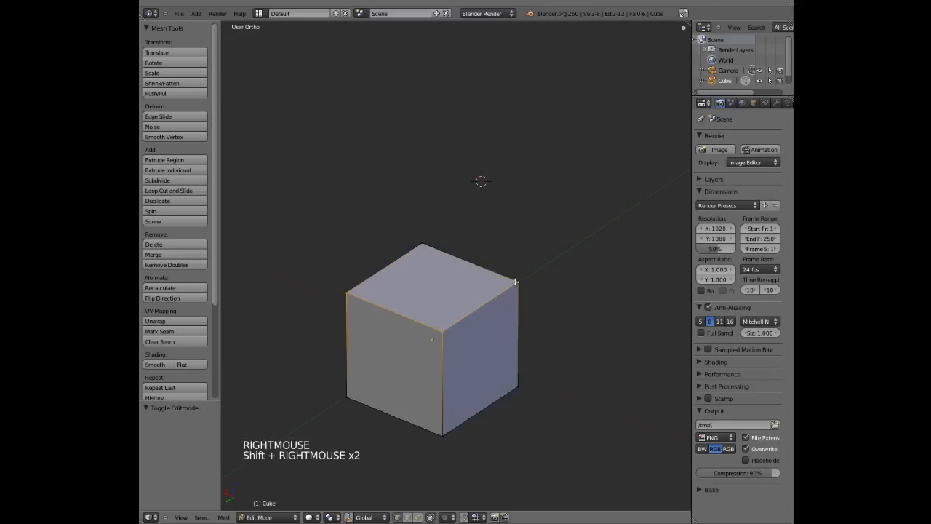
shift+right_click(442, 429)
shift+right_click(520, 388)
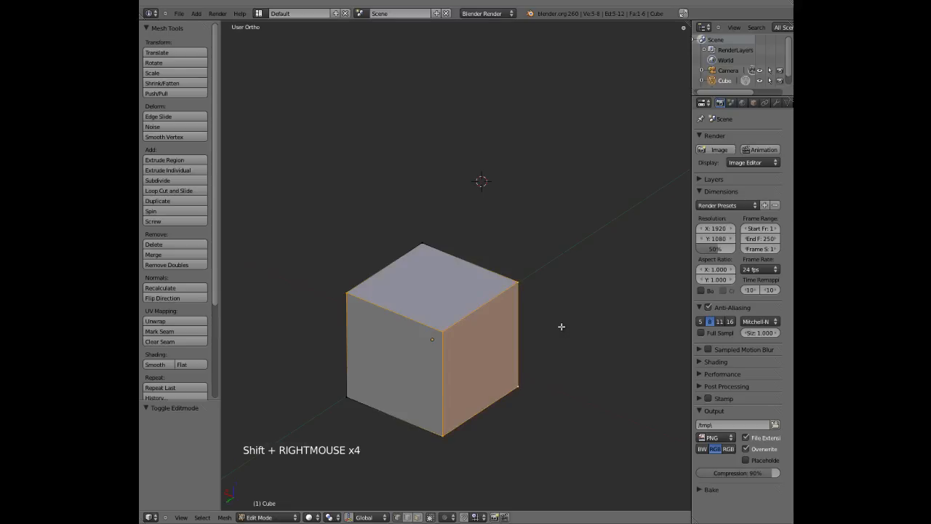
Step: Alternate between deselecting and selecting all of the cube's vertices, ending with nothing selected
key(a)
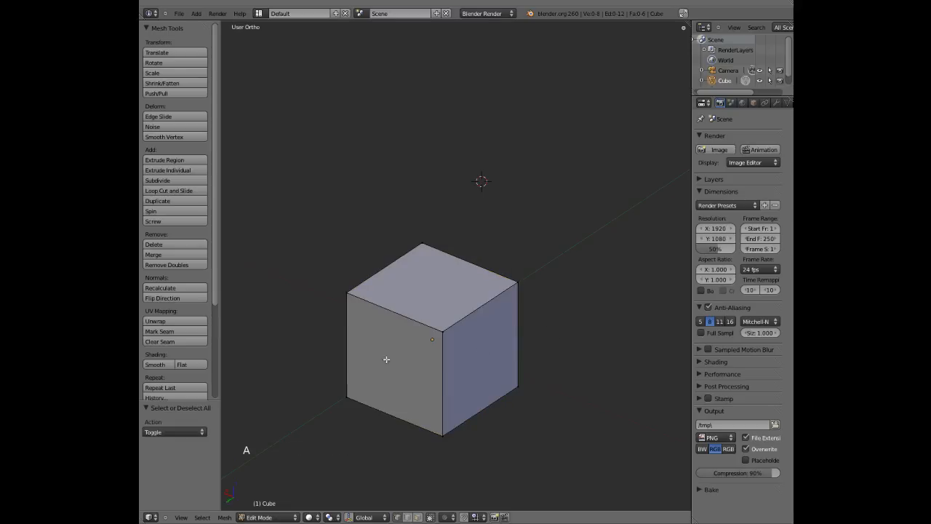
key(a)
key(a)
key(a)
key(a)
Step: Box-select the four vertices of the cube's top face
scroll(455, 368, down, 1)
middle_drag(455, 368, 443, 339)
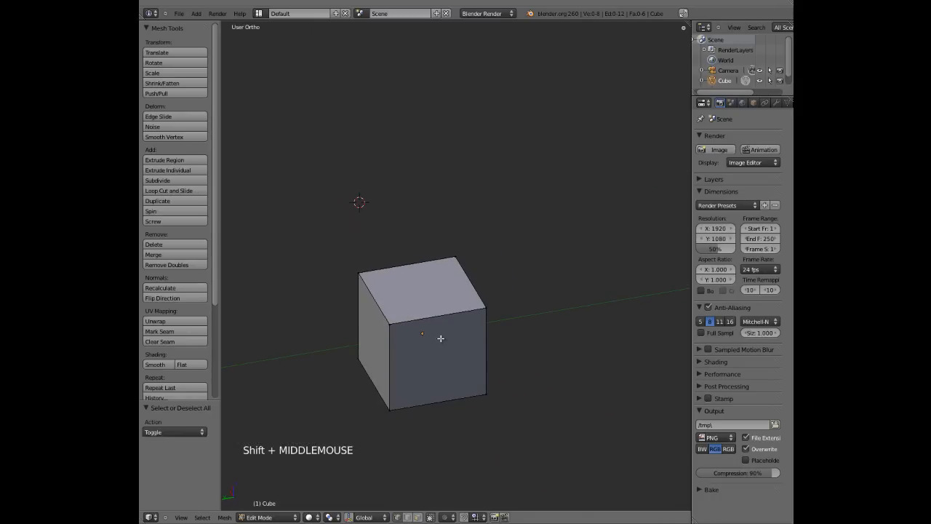
key(b)
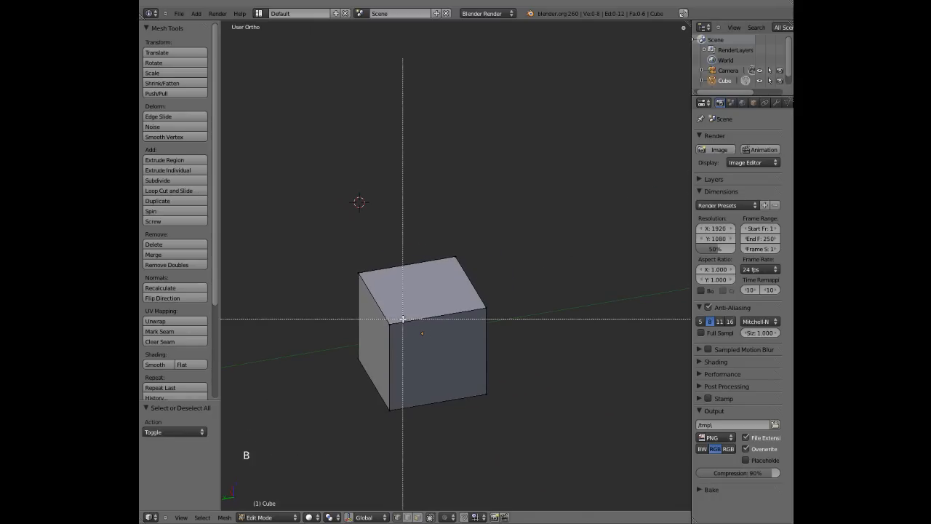
right_click(353, 270)
key(b)
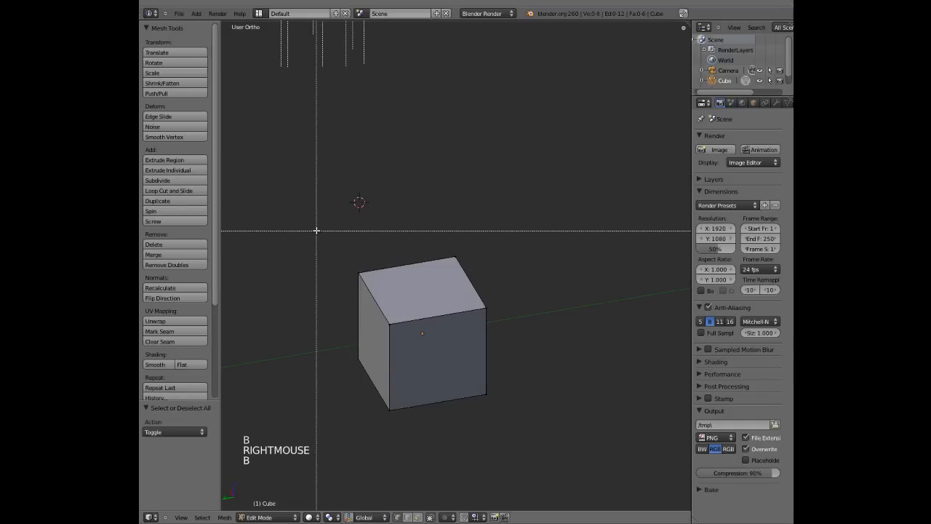
drag(339, 228, 500, 338)
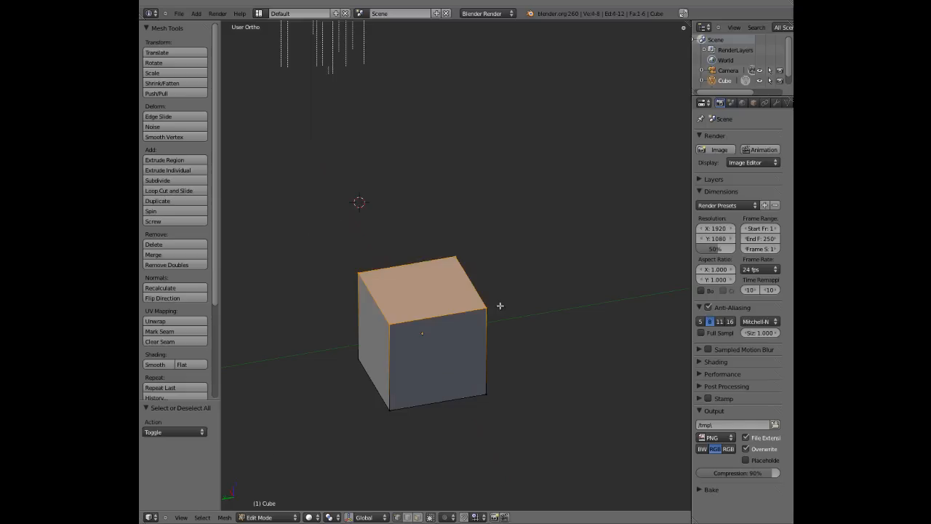
Step: Clear the selection and box-select the front top, lower right and opposite top vertices of the cube one at a time
click(496, 261)
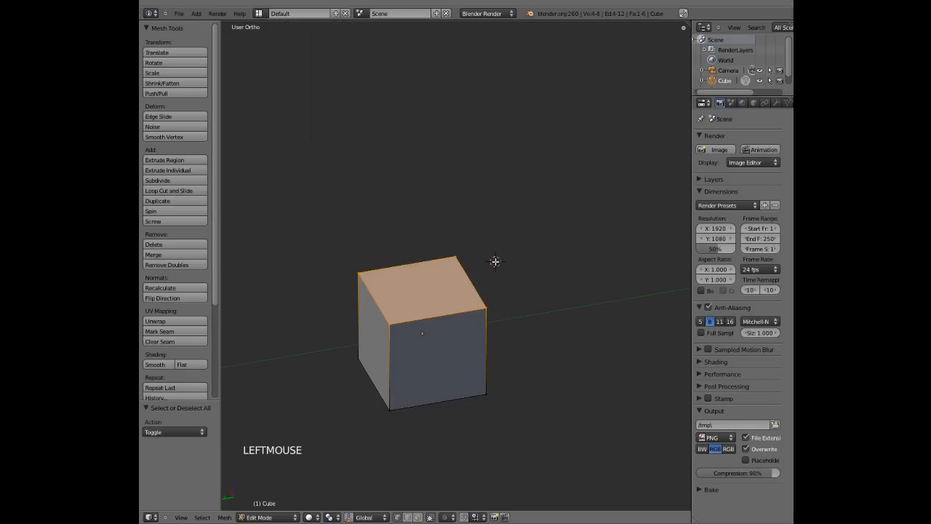
key(a)
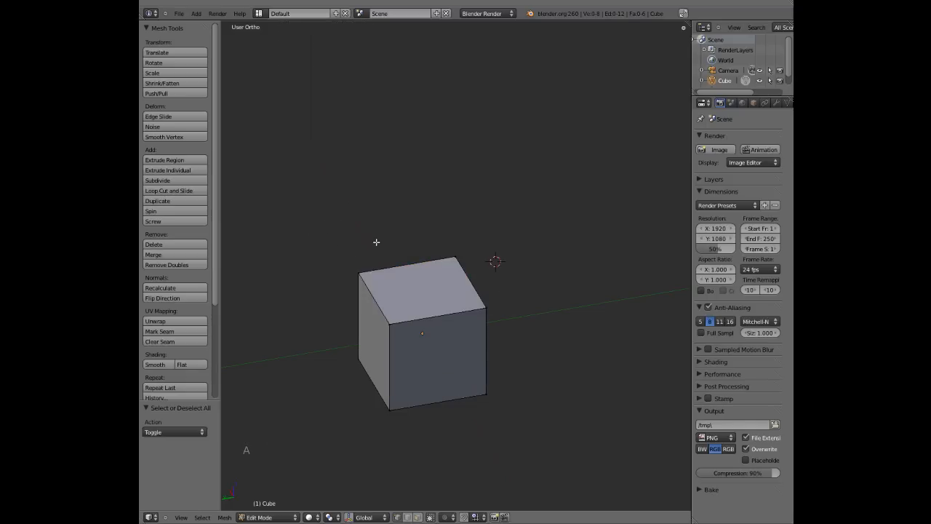
key(b)
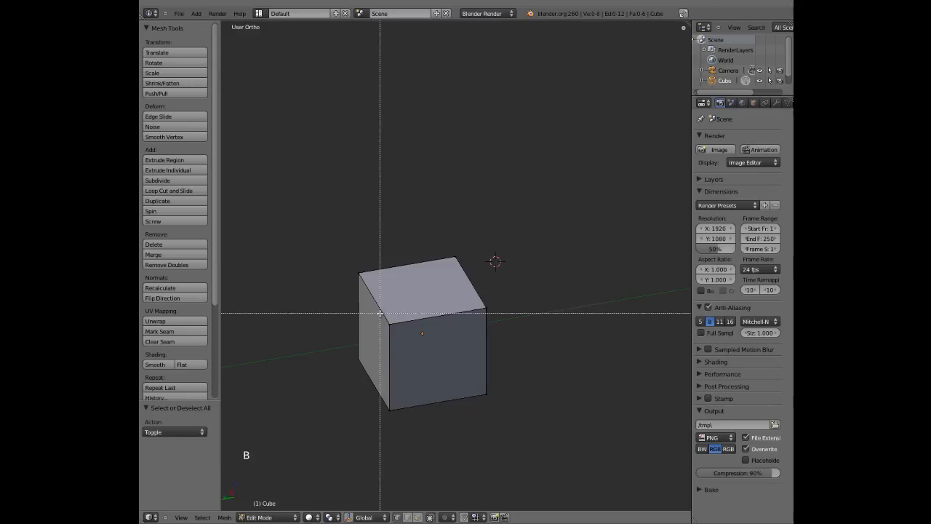
drag(379, 315, 423, 345)
key(b)
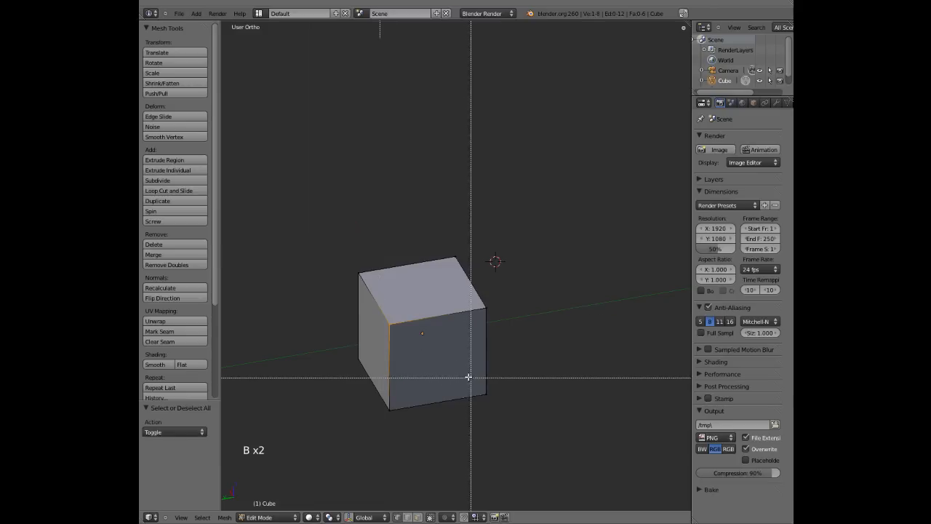
drag(471, 384, 512, 416)
key(b)
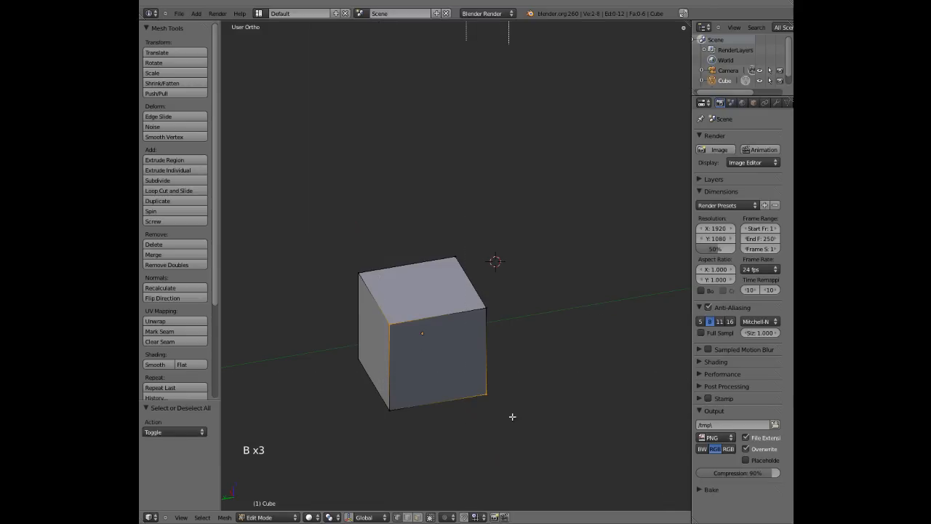
middle_drag(493, 380, 441, 377)
key(b)
drag(498, 249, 558, 290)
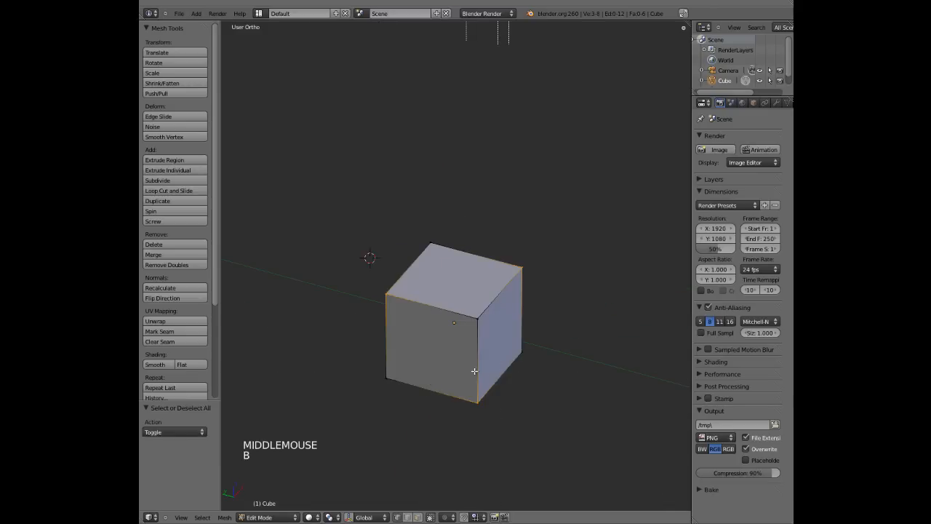
Step: Add more vertices to the selection by box from different viewing angles until all but one top vertex are selected
middle_drag(464, 366, 413, 365)
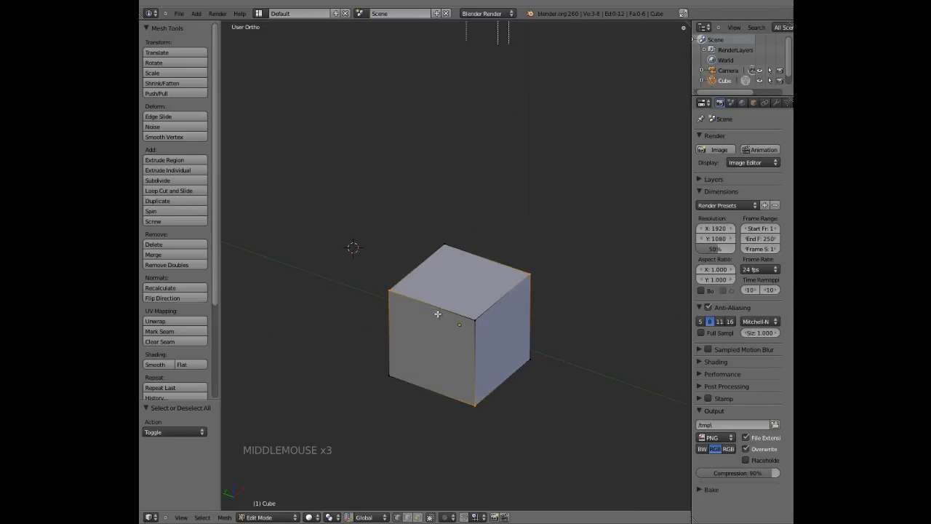
middle_drag(437, 316, 401, 287)
key(b)
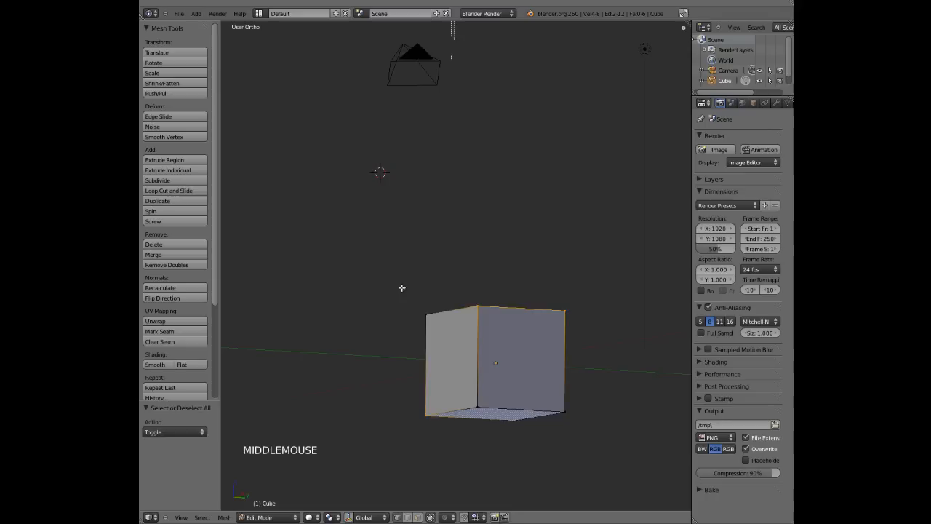
key(b)
drag(468, 374, 587, 424)
middle_drag(587, 425, 582, 405)
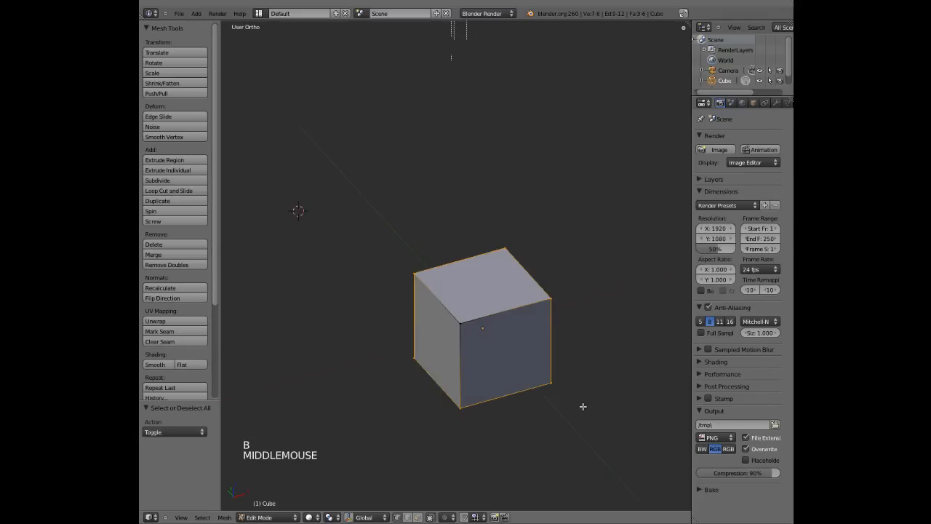
key(b)
drag(539, 286, 577, 320)
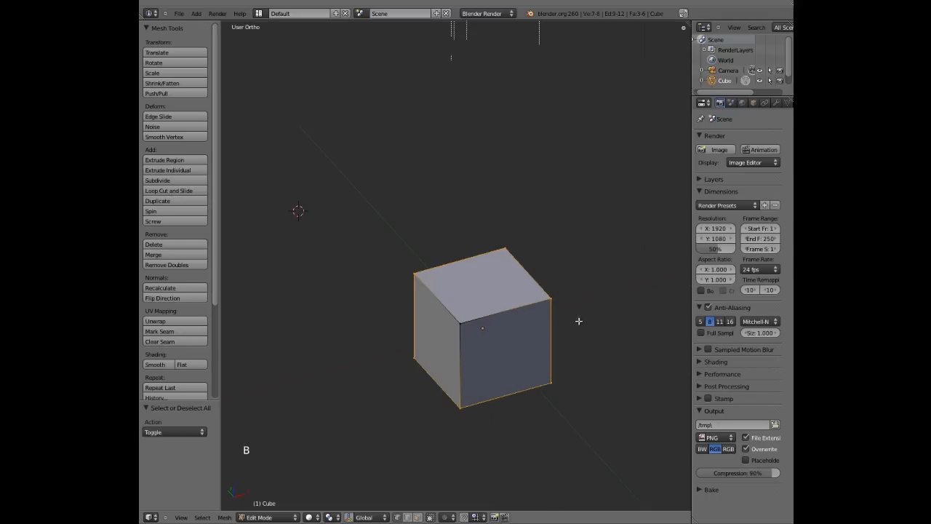
Step: Box-select the cube's last unselected top vertex, and deselect everything after briefly leaving Edit Mode
middle_drag(487, 318, 551, 325)
key(b)
drag(459, 303, 507, 333)
middle_drag(504, 332, 478, 339)
key(Tab)
key(Tab)
key(a)
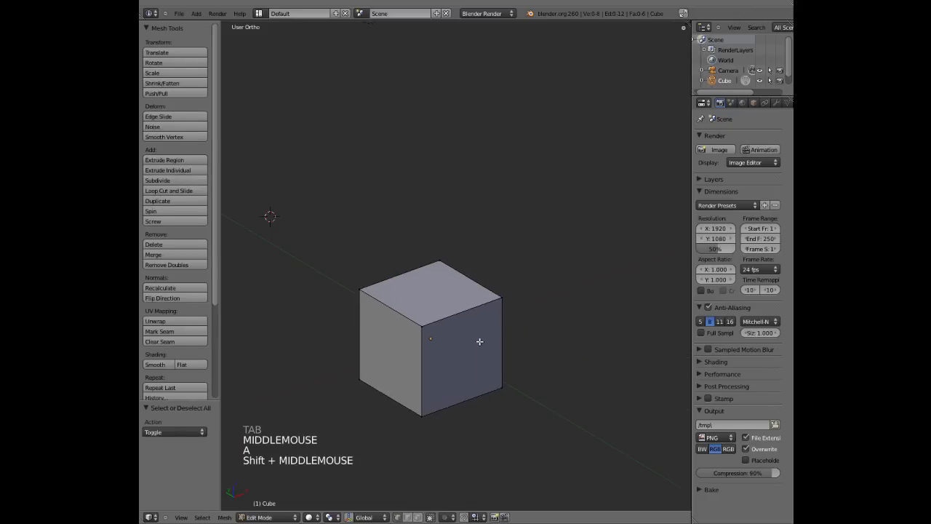
Step: Box-select the four vertices of the cube's top face one at a time, deselecting and reselecting the back one
key(b)
drag(401, 316, 446, 340)
key(b)
drag(417, 246, 462, 269)
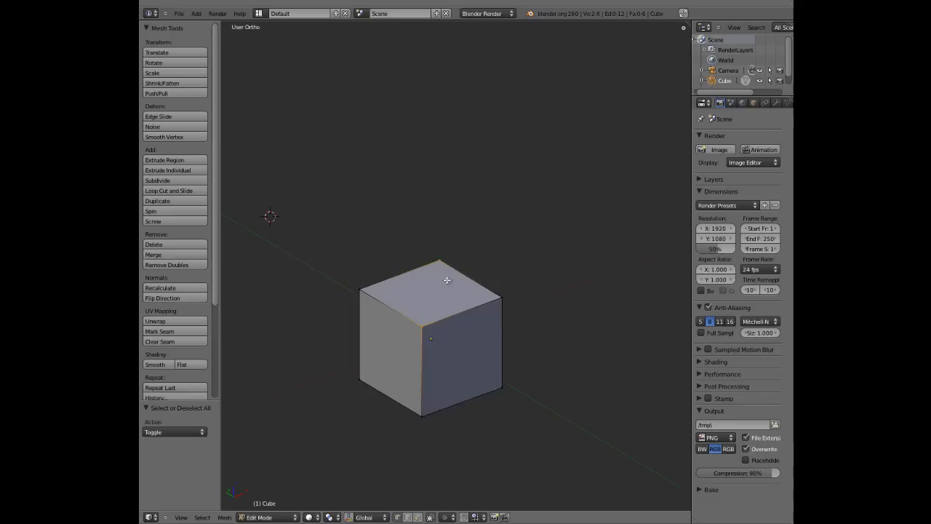
key(b)
middle_drag(422, 242, 457, 295)
key(b)
drag(415, 237, 524, 313)
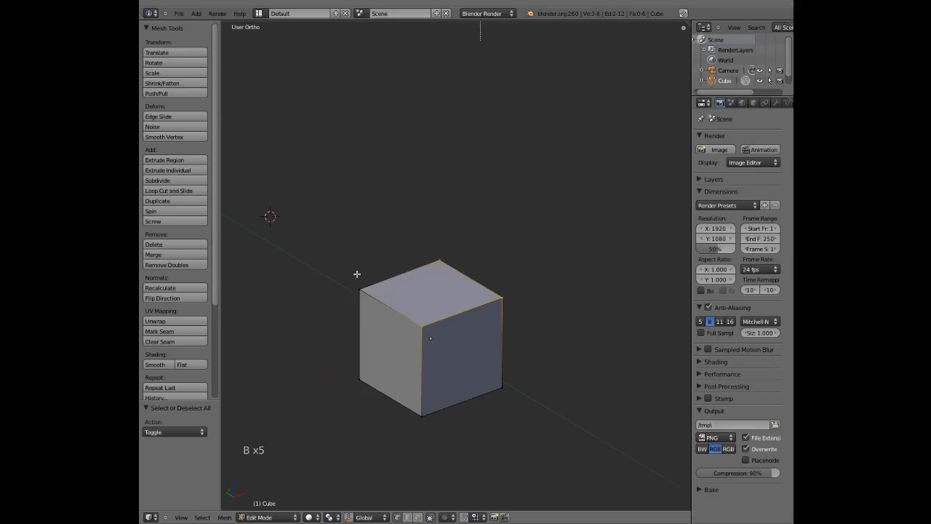
key(b)
drag(343, 265, 377, 300)
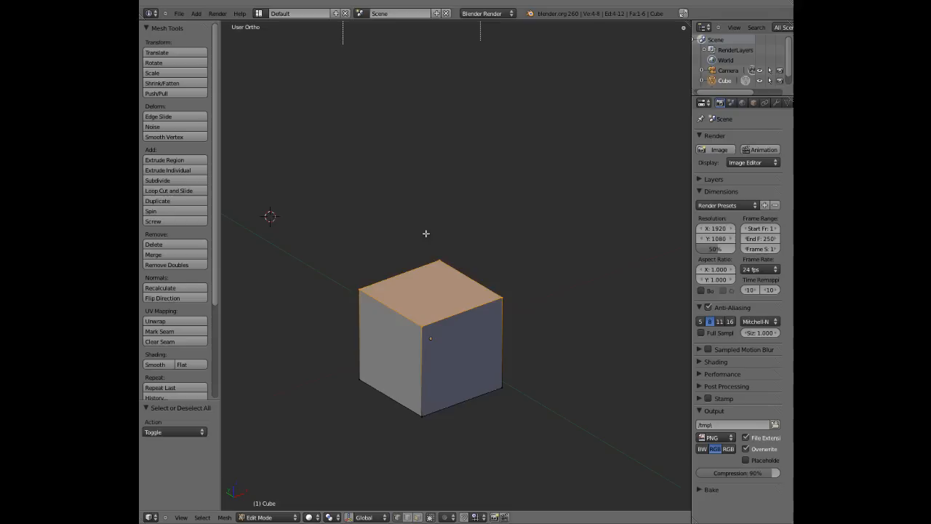
Step: Box-deselect the back and front vertices of the top face, keeping the two side vertices selected
key(b)
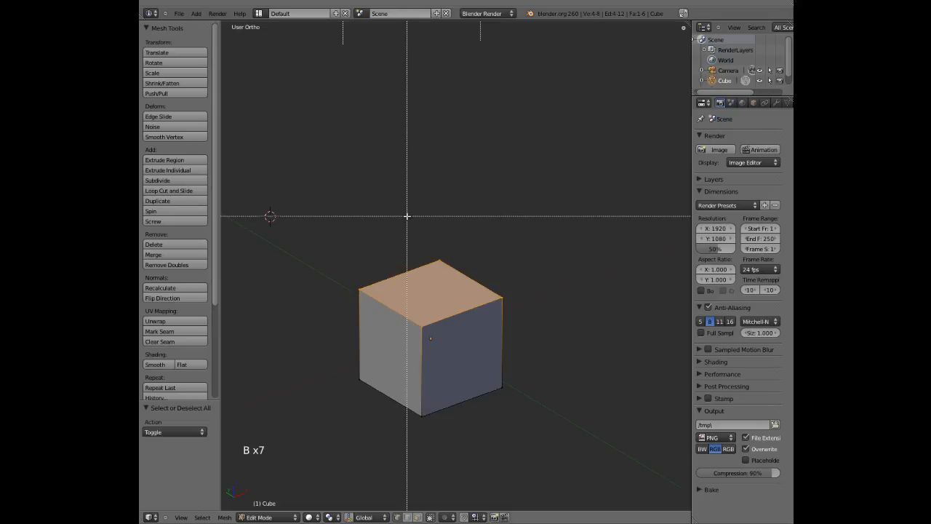
drag(399, 213, 476, 277)
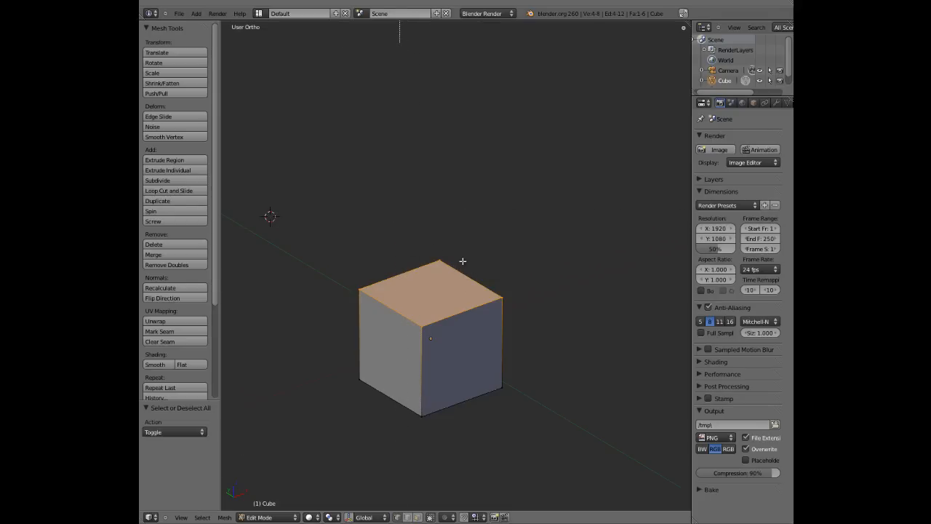
key(b)
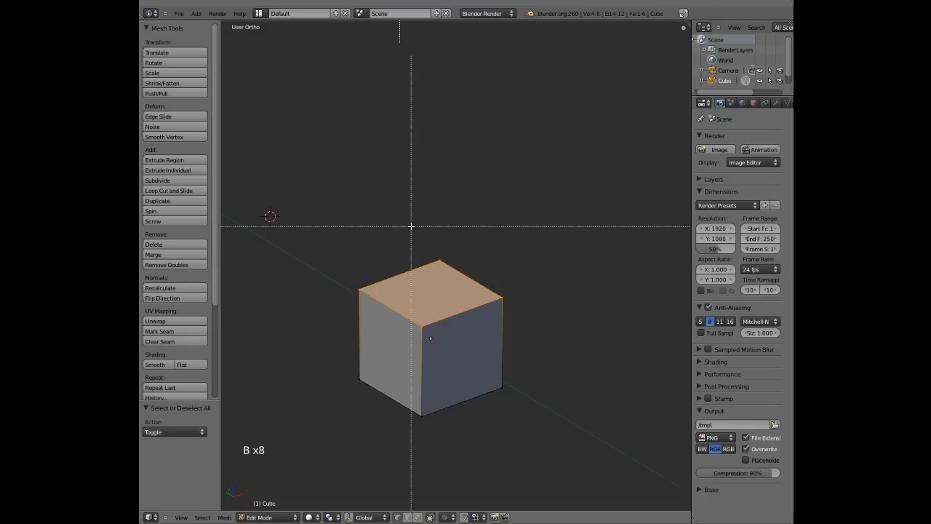
drag(406, 220, 466, 281)
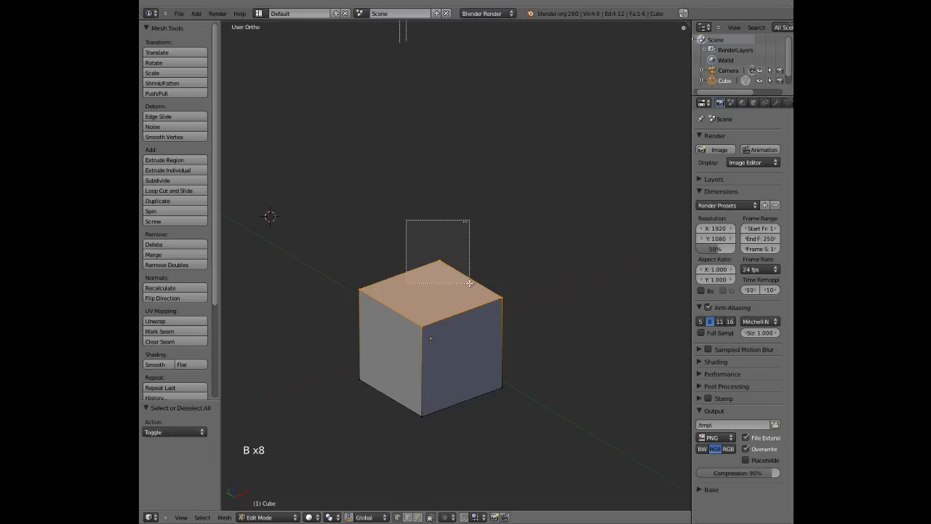
middle_drag(469, 283, 471, 284)
key(b)
middle_drag(384, 311, 438, 344)
Step: Alternate between box-selecting and box-deselecting the cube's front bottom vertex, and clear the selection
key(b)
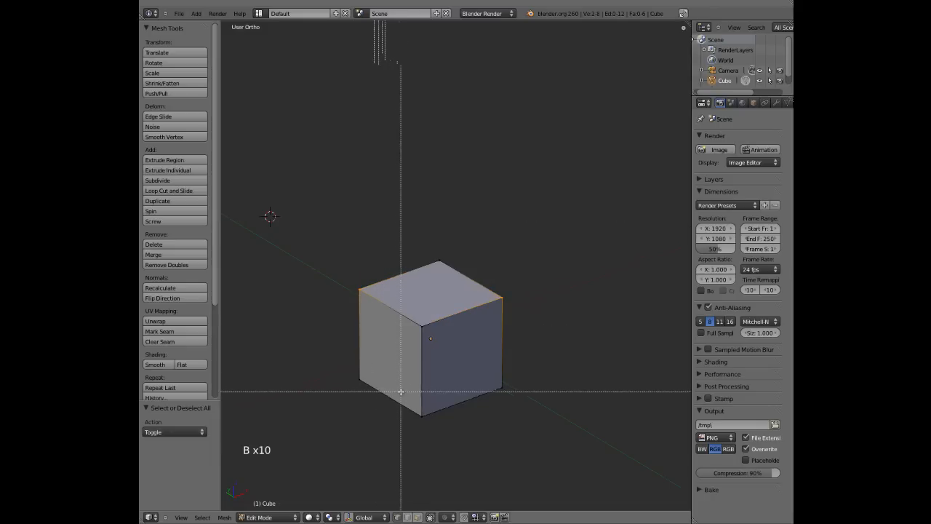
drag(405, 390, 418, 419)
key(b)
middle_drag(382, 385, 441, 442)
key(b)
drag(405, 396, 451, 439)
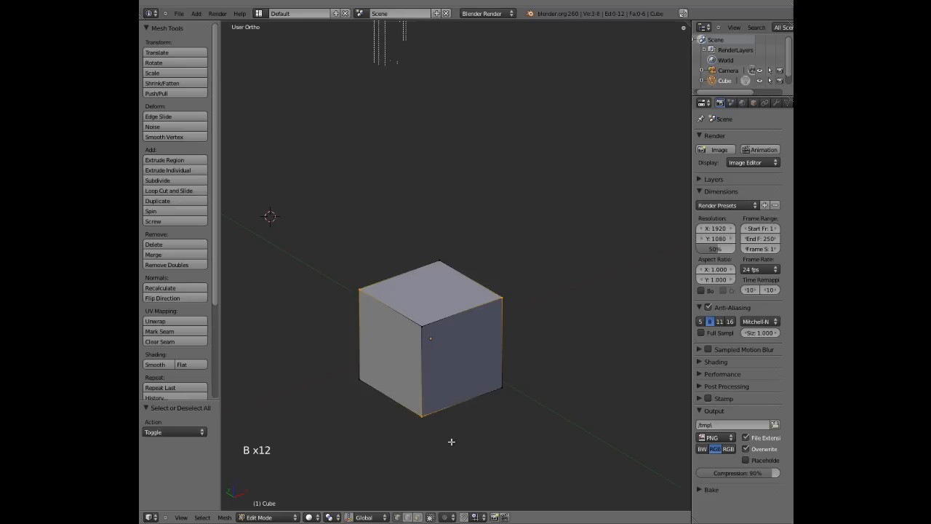
key(b)
middle_drag(400, 386, 446, 438)
key(a)
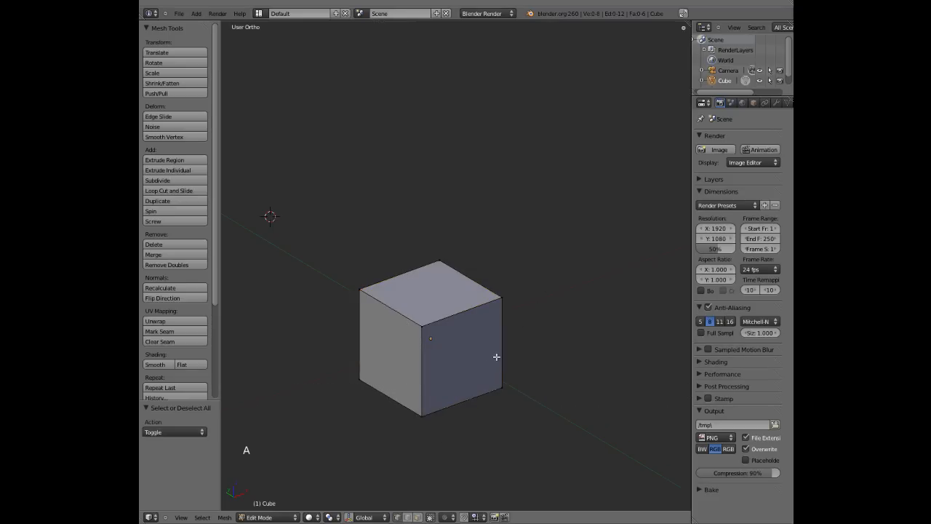
Step: Select the six vertices of the cube's front and top faces by painting over them with Circle Select
middle_drag(495, 356, 462, 361)
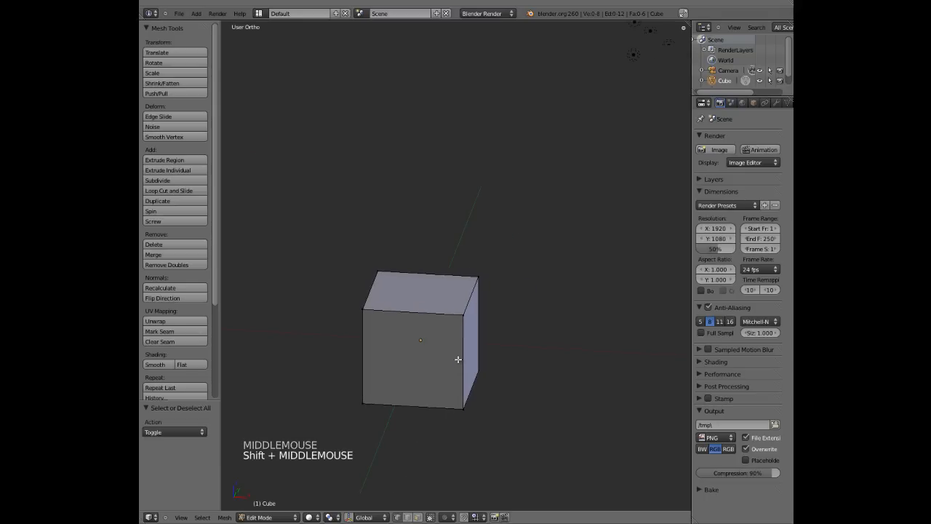
key(c)
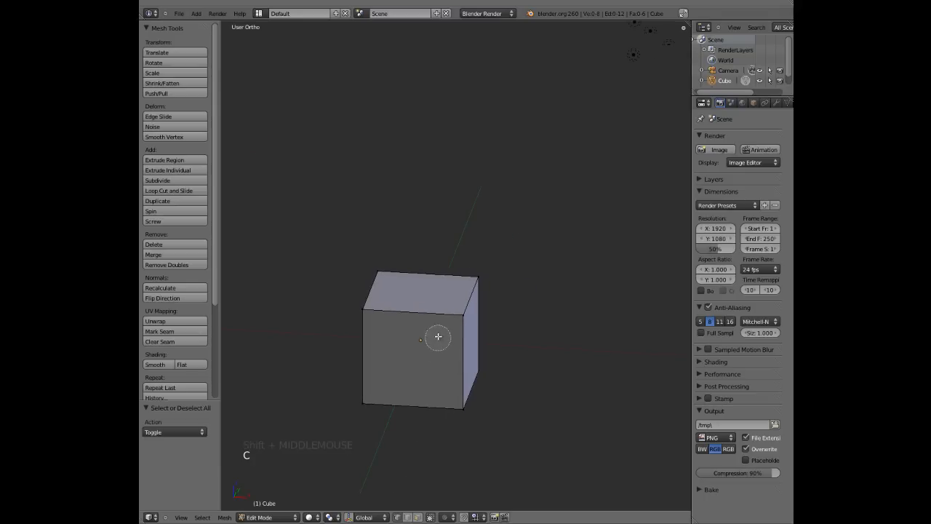
right_click(409, 307)
key(c)
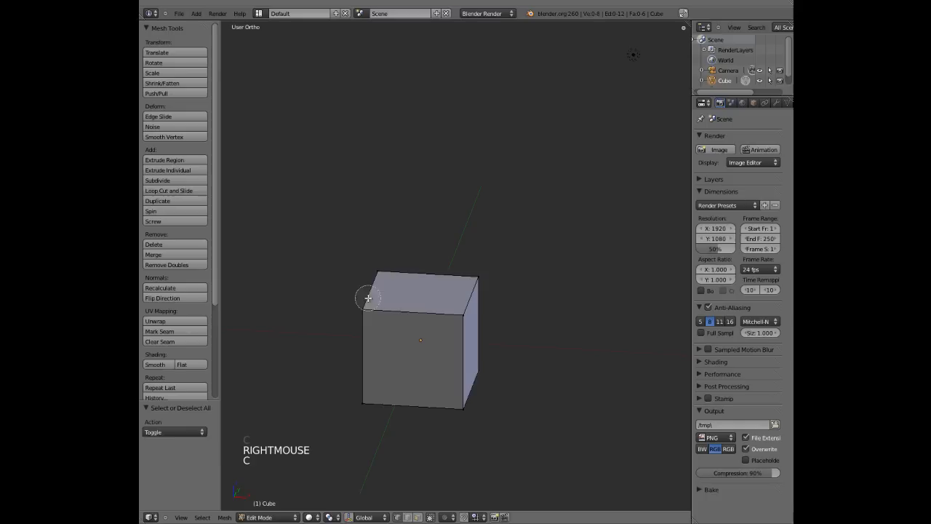
mouse_move(366, 309)
mouse_down()
mouse_move(378, 266)
mouse_move(478, 277)
mouse_move(425, 326)
mouse_move(460, 409)
mouse_move(366, 407)
mouse_up()
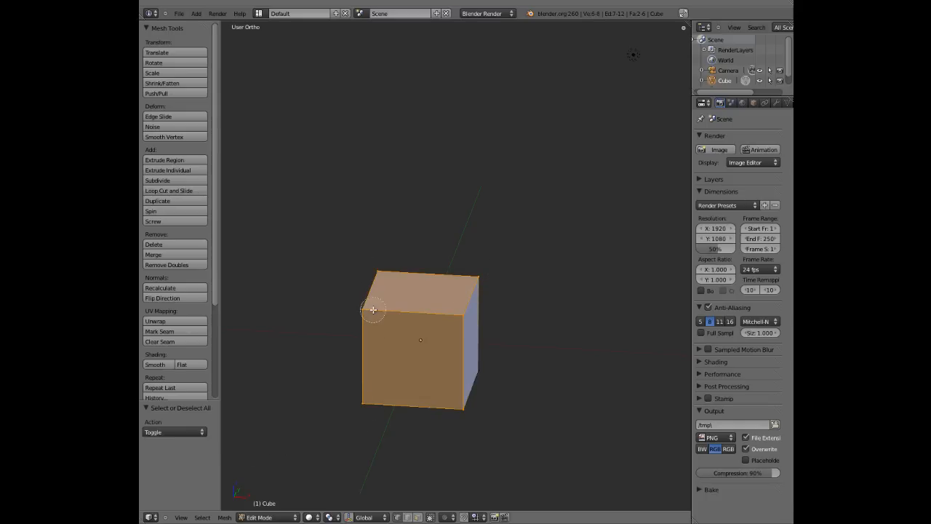
right_click(414, 213)
Step: Clear the selection and circle-select all seven visible vertices of the cube
key(a)
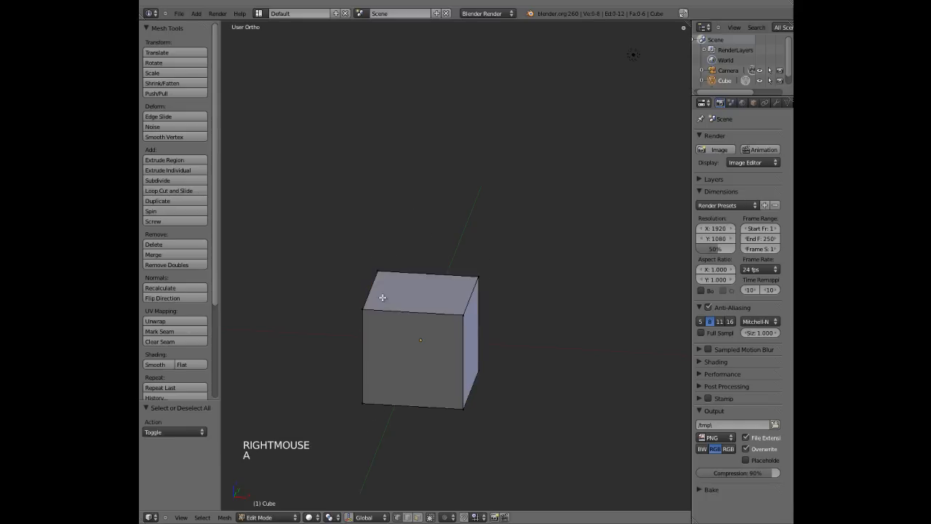
key(c)
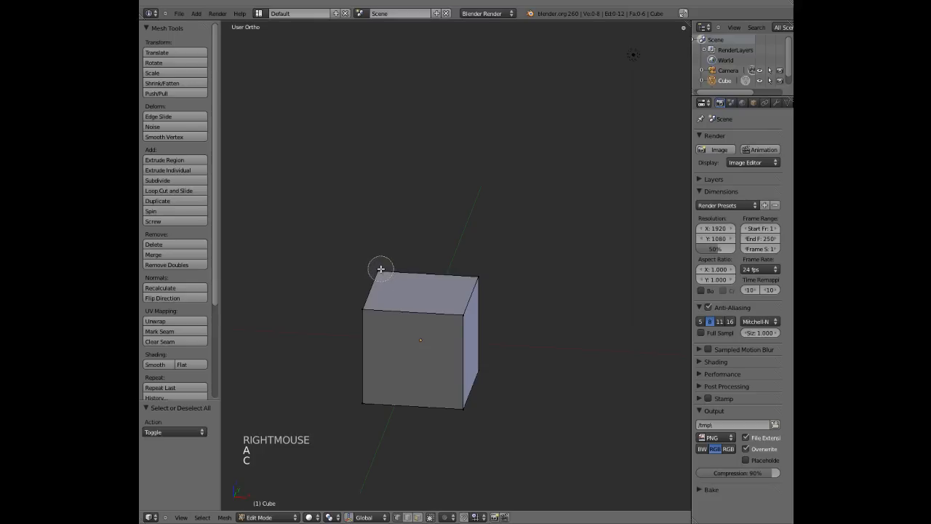
mouse_move(381, 269)
mouse_down()
mouse_move(354, 308)
mouse_move(461, 318)
mouse_move(476, 278)
mouse_move(486, 347)
mouse_move(470, 393)
mouse_move(362, 401)
mouse_move(368, 323)
mouse_up()
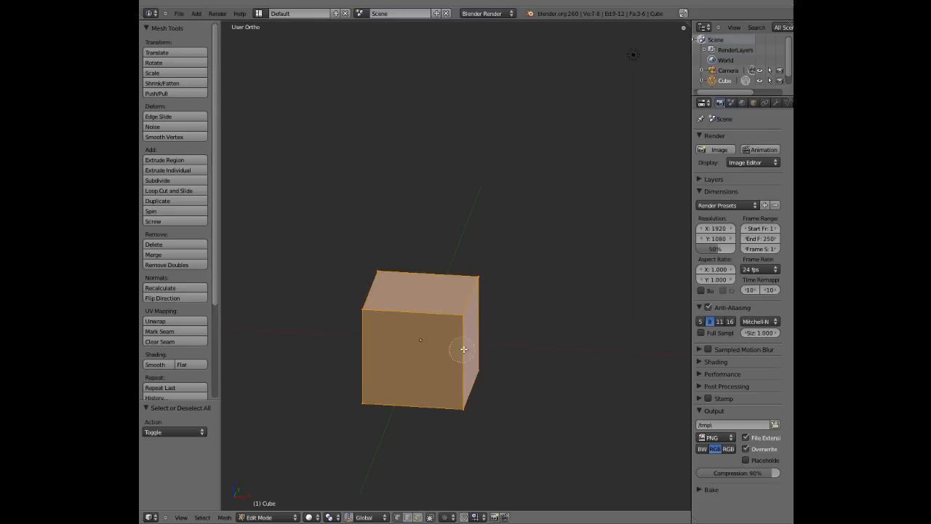
right_click(435, 321)
Step: Clear the selection, circle-select the top face's four vertices with an enlarged circle, and deselect its back vertex with a smaller circle
middle_drag(514, 322, 332, 312)
shift+middle_drag(512, 360, 405, 323)
middle_drag(477, 341, 429, 347)
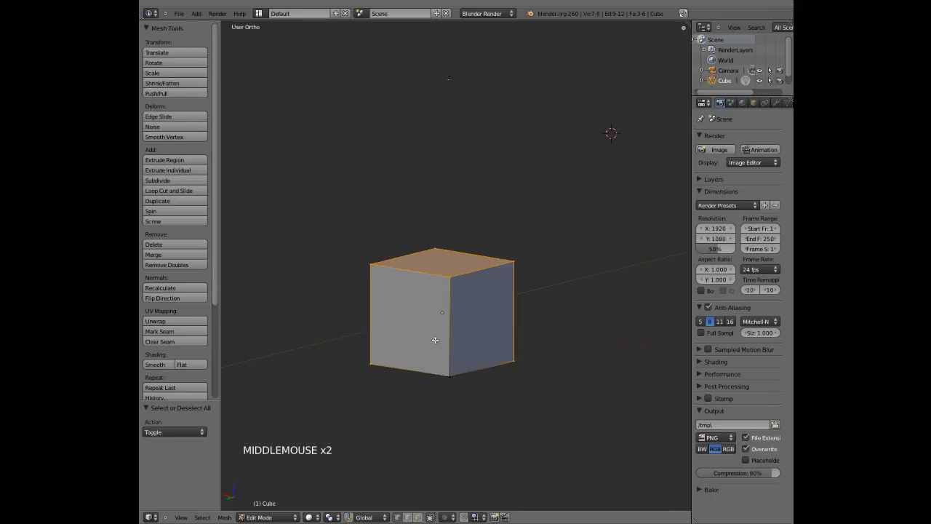
key(a)
key(c)
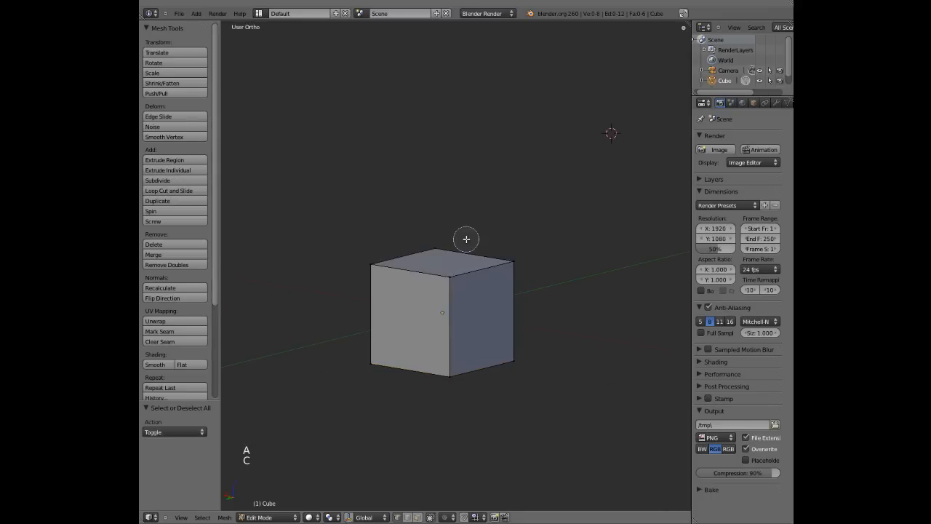
scroll(464, 239, up, 10)
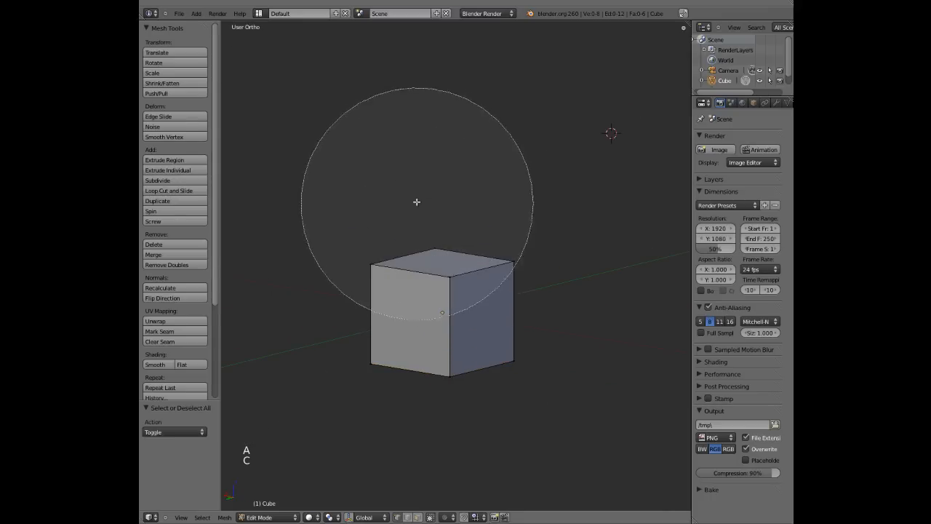
scroll(445, 217, down, 12)
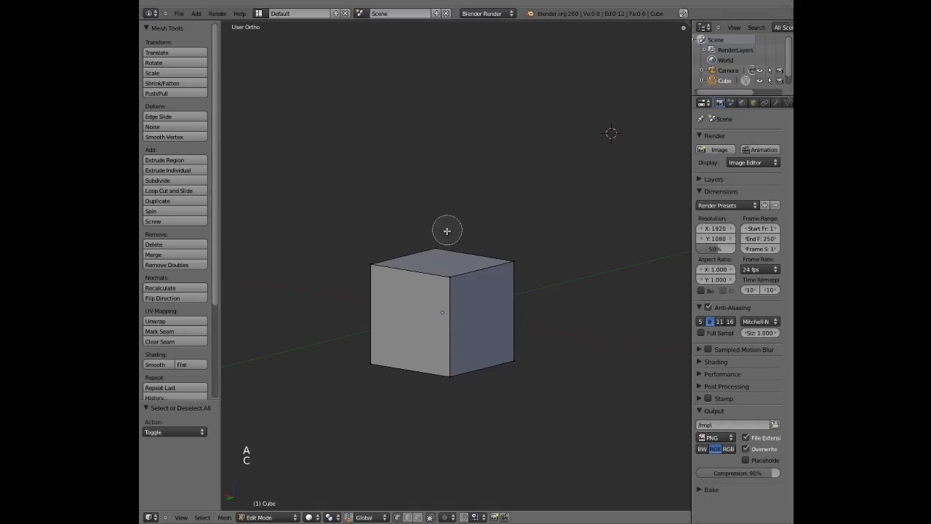
scroll(450, 270, up, 12)
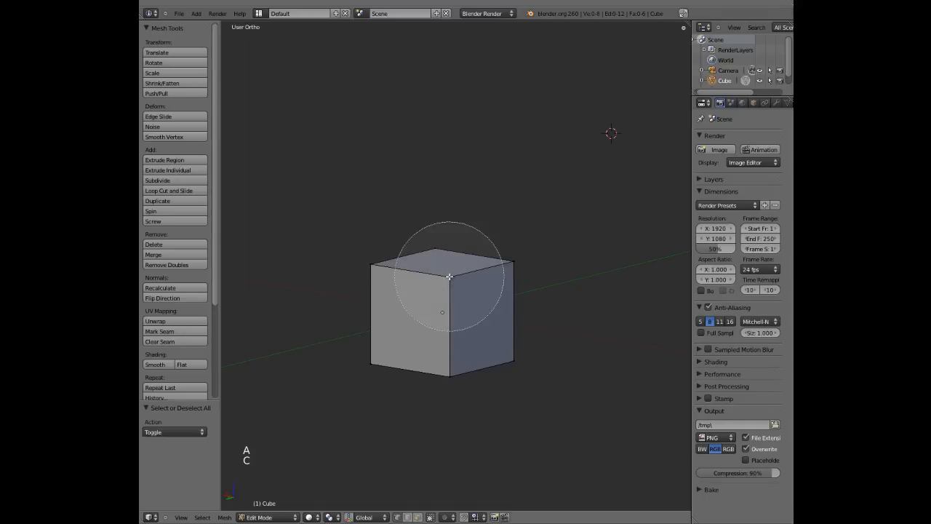
click(446, 209)
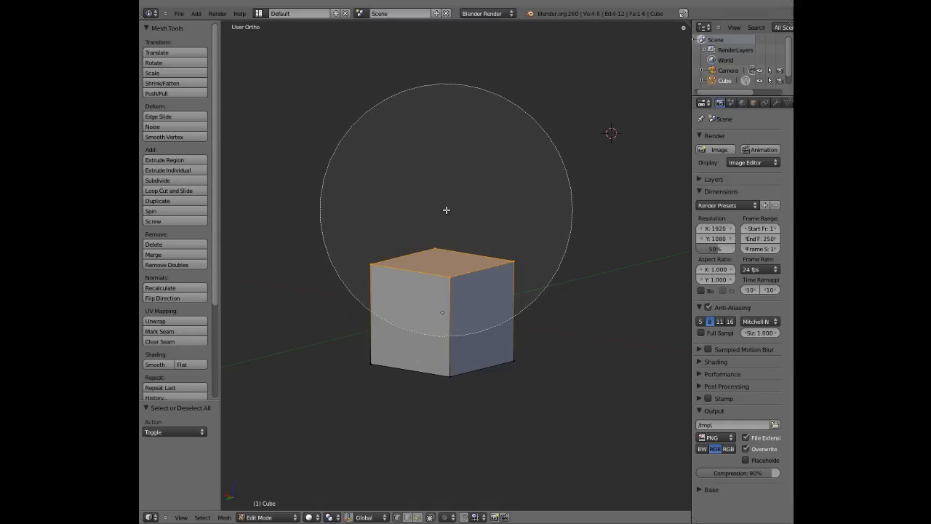
scroll(446, 210, down, 10)
middle_click(435, 241)
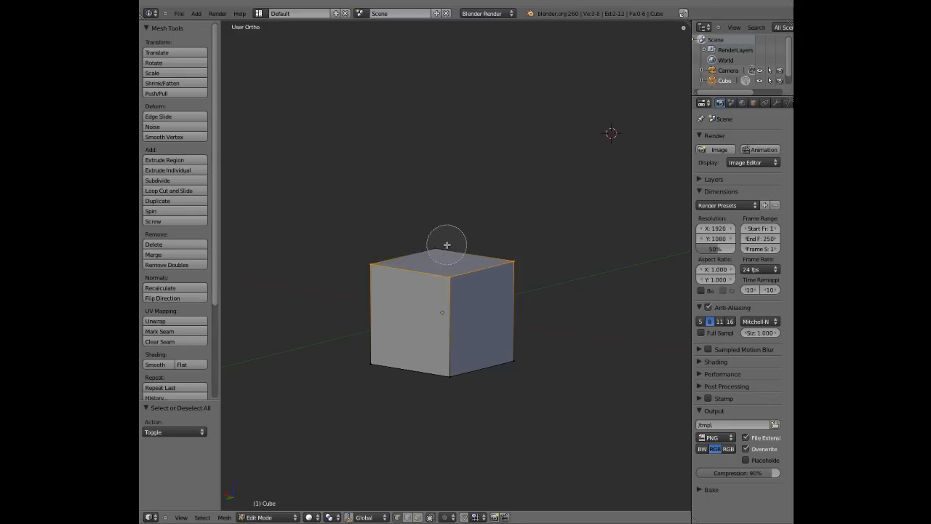
Step: Circle-select the top face's back vertex and the front face's two bottom vertices, adding them to the selection
click(436, 244)
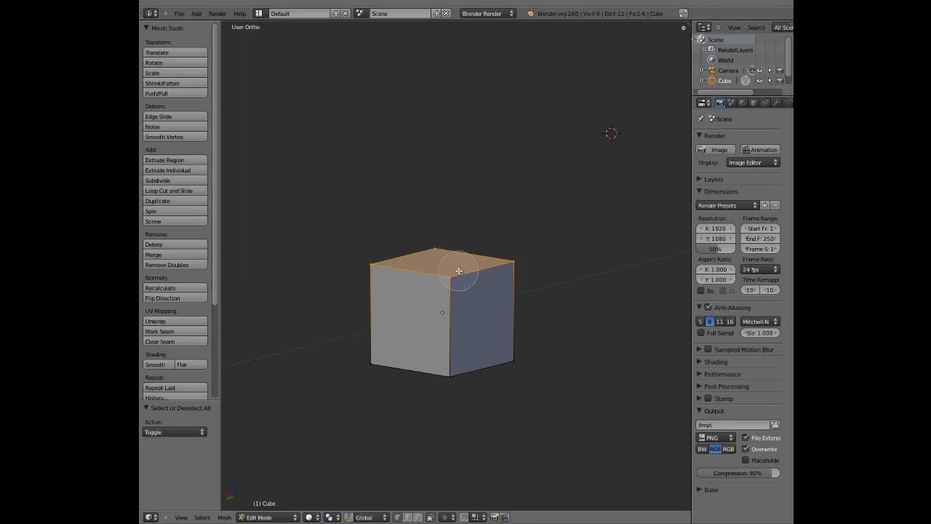
click(449, 375)
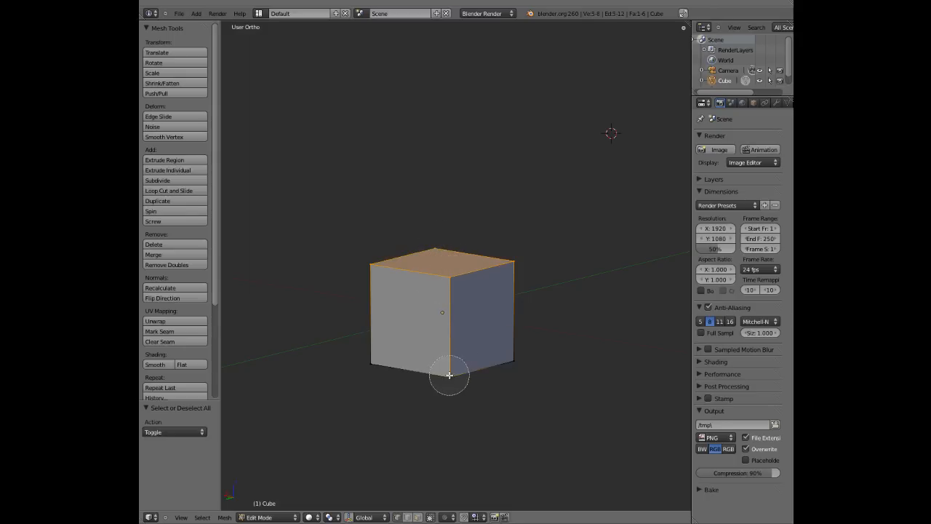
click(369, 373)
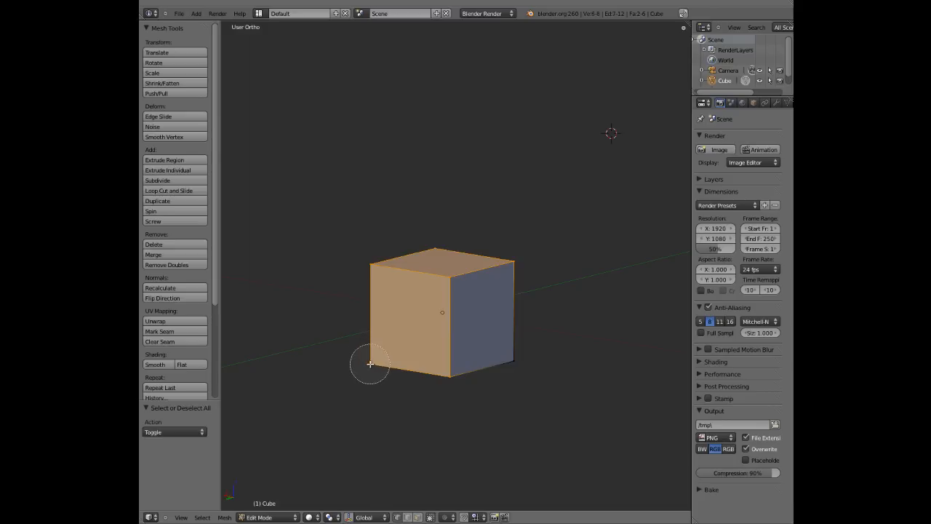
Step: Deselect all six selected vertices of the cube's front and top faces one by one, and leave Circle Select
middle_click(370, 364)
middle_click(440, 374)
middle_click(457, 271)
middle_click(431, 244)
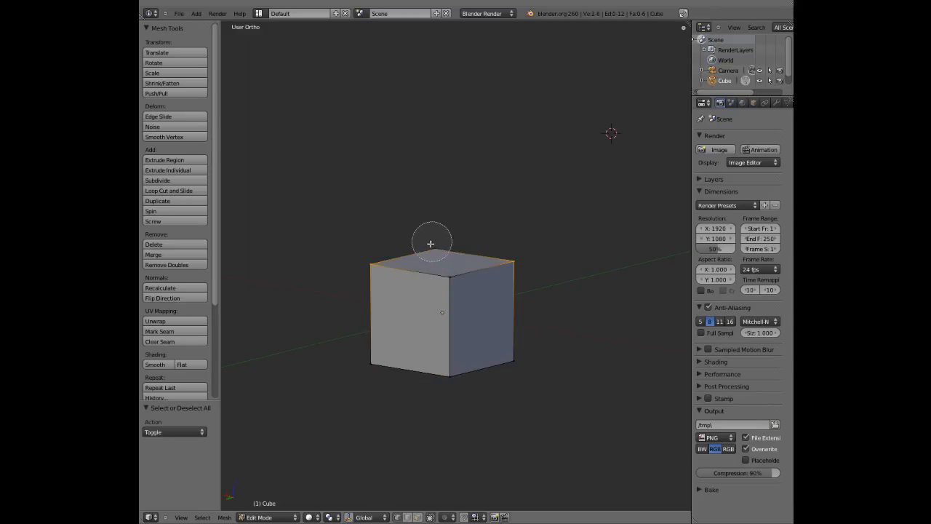
middle_click(361, 264)
middle_click(495, 260)
right_click(495, 259)
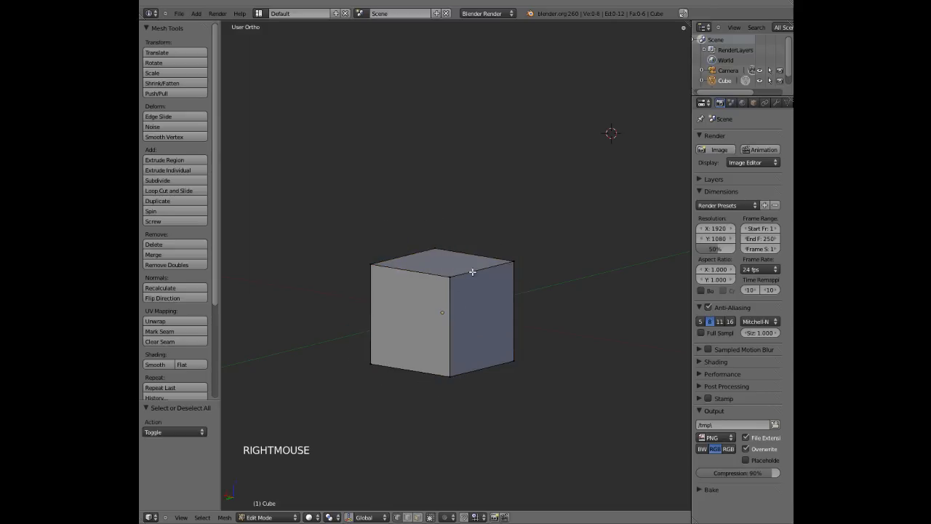
Step: Select the top face's front vertex and add its left vertex with Box Select
mouse_move(488, 266)
middle_down()
mouse_move(416, 305)
mouse_move(489, 294)
mouse_move(468, 316)
mouse_move(413, 319)
middle_up()
right_click(493, 307)
key(b)
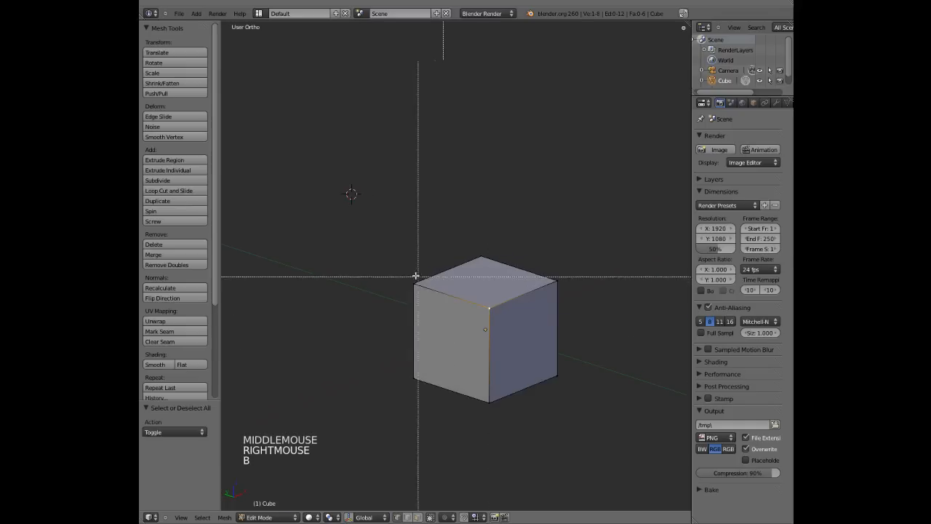
key(b)
key(b)
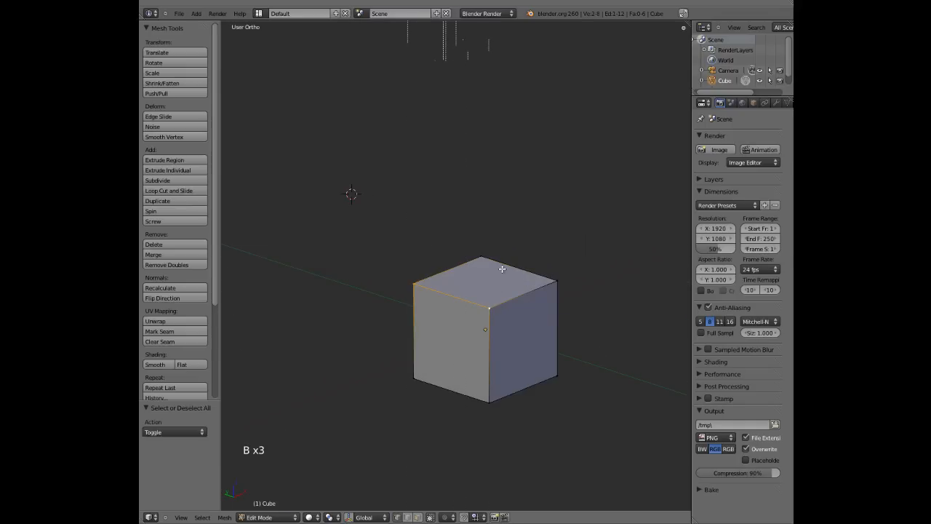
Step: Add the top face's right and back vertices with Circle Select, and leave the tool
key(c)
drag(536, 276, 480, 251)
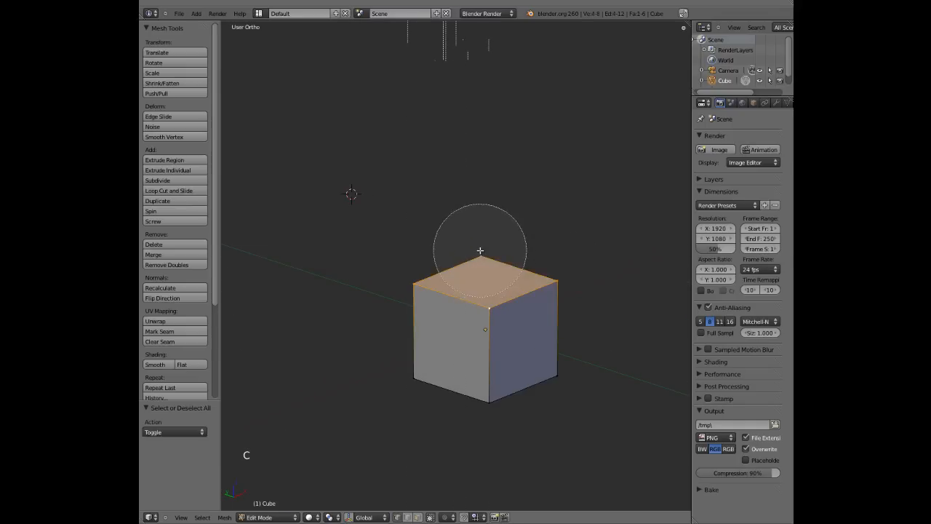
right_click(481, 254)
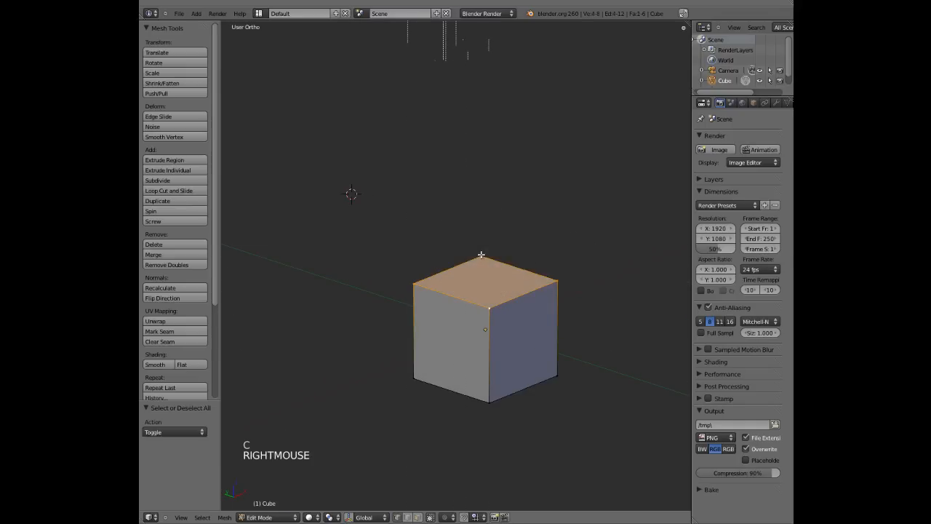
Step: Toggle individual top-face vertices out of and into the existing selection, and clear the whole selection
shift+right_click(416, 281)
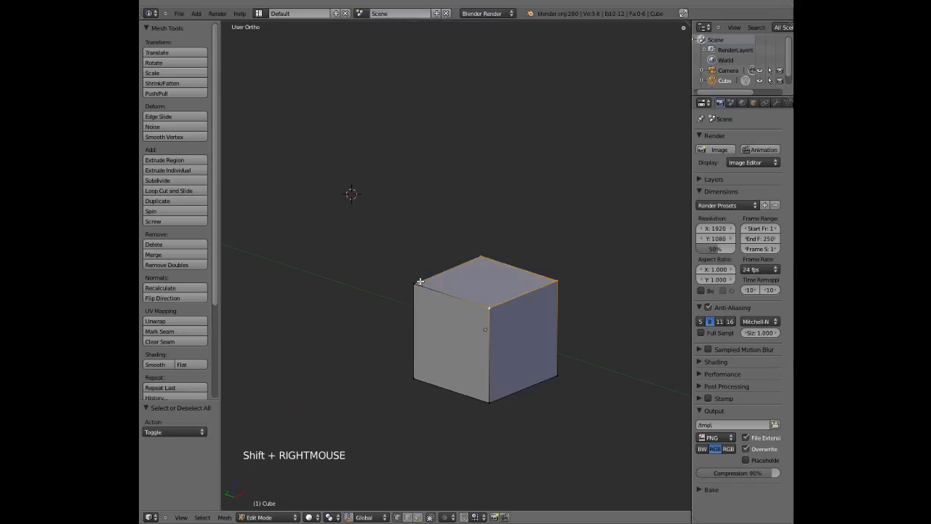
shift+right_click(482, 312)
middle_drag(515, 330, 433, 286)
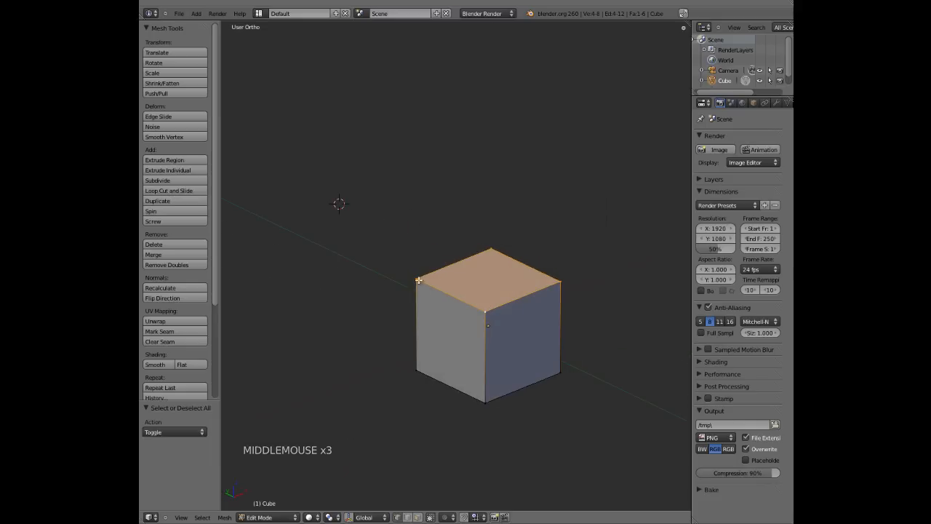
shift+right_click(420, 278)
key(a)
Step: Return to Object Mode and delete the cube
middle_drag(426, 252, 457, 313)
shift+middle_drag(492, 314, 444, 322)
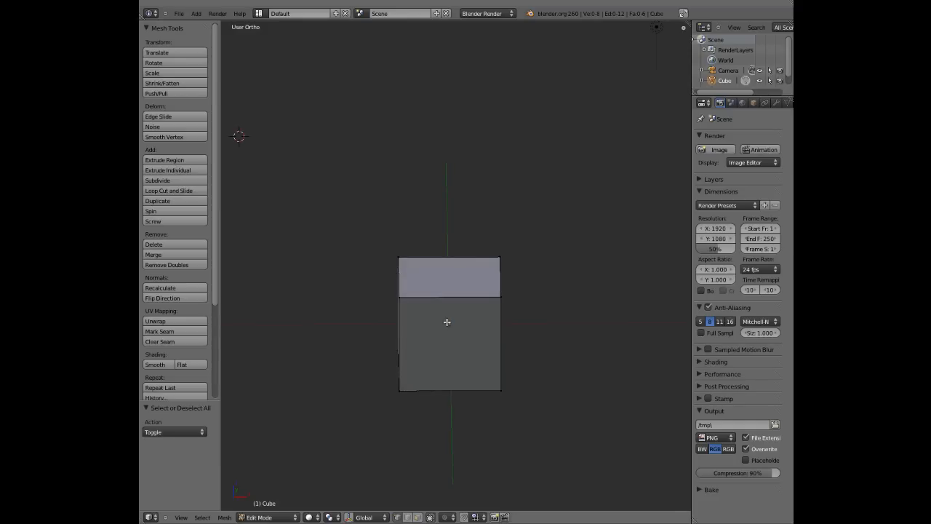
middle_drag(447, 322, 394, 347)
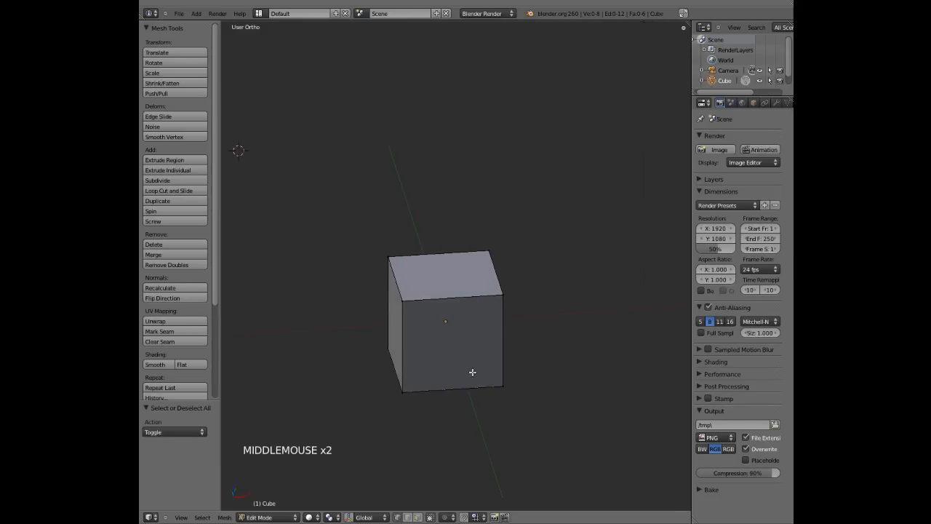
key(Tab)
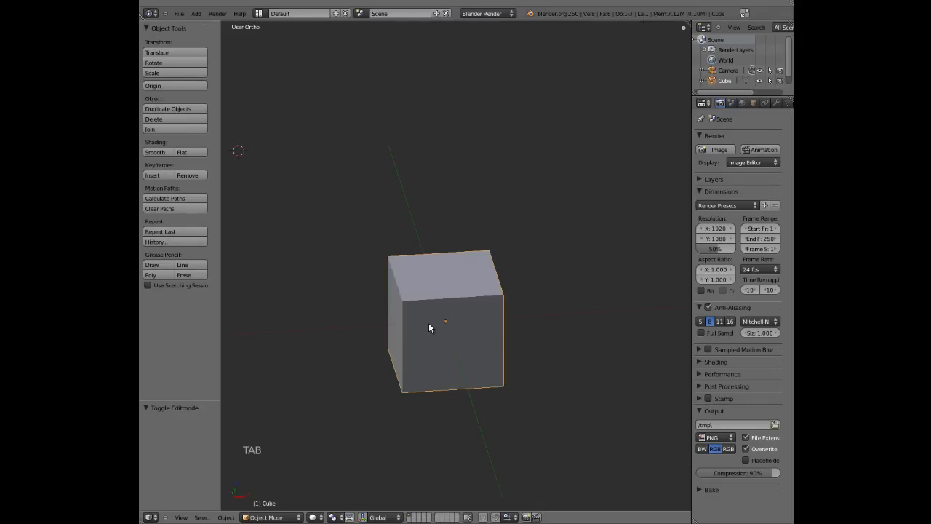
key(x)
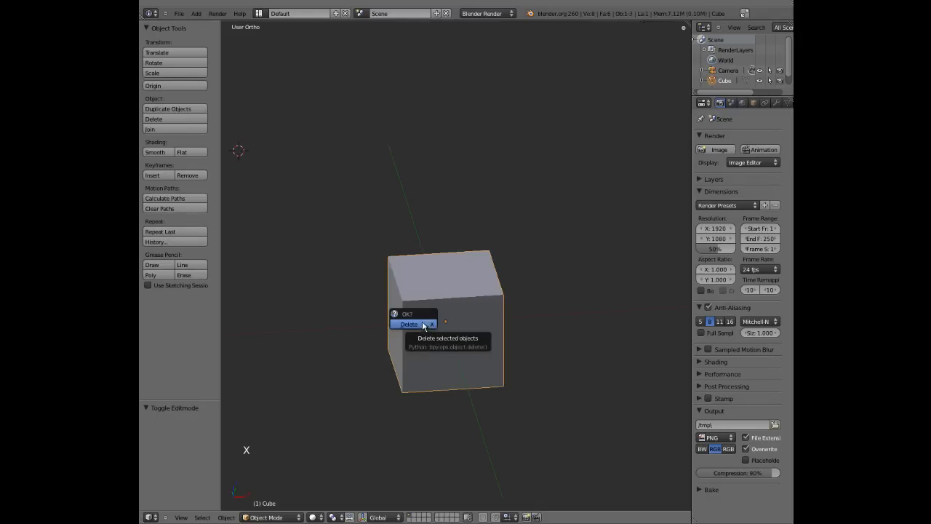
key(Delete)
click(371, 354)
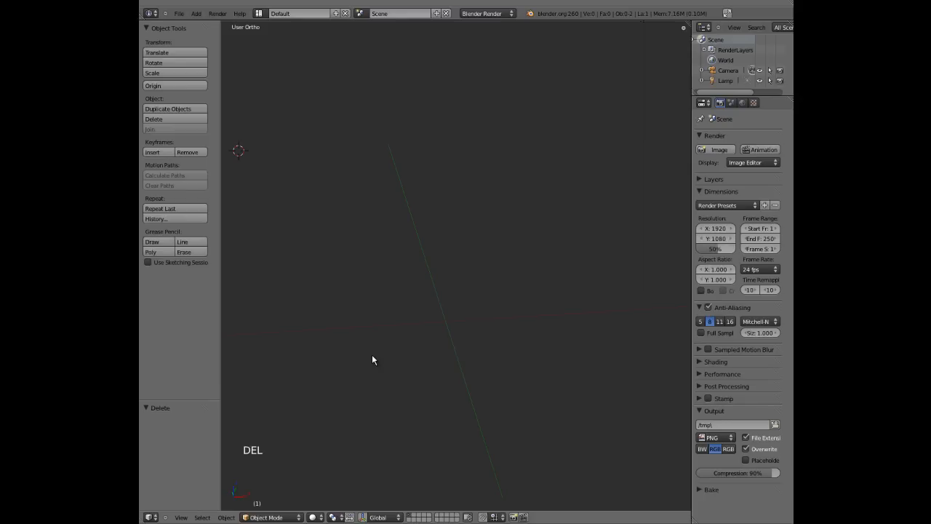
Step: Undo the cube's deletion and delete it again, twice over
key(ctrl+z)
key(x)
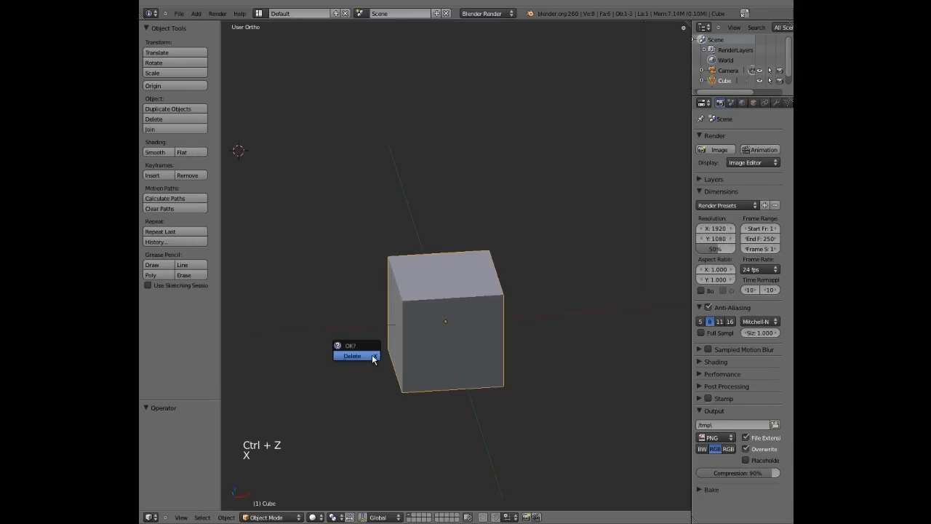
click(372, 354)
key(ctrl+z)
key(Delete)
click(352, 356)
Step: Add a UV Sphere mesh at the off-centre 3D cursor
scroll(371, 355, down, 4)
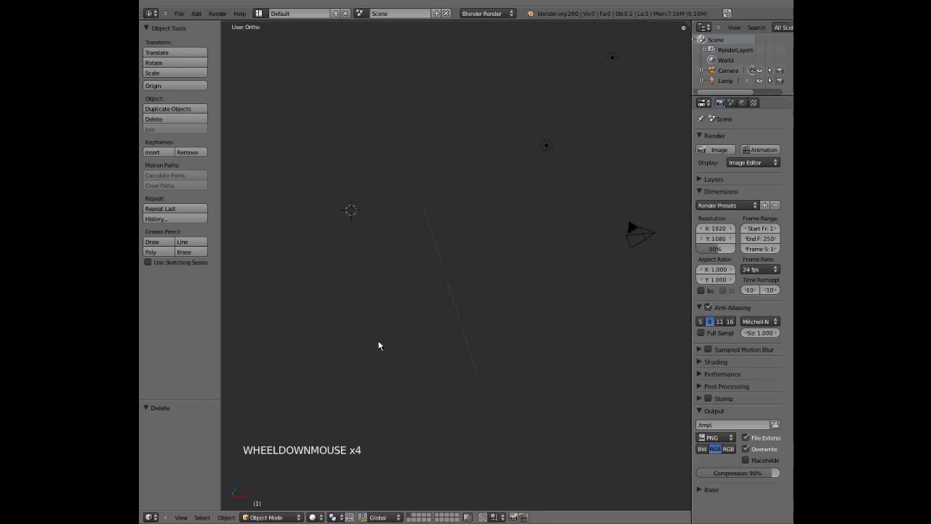
middle_drag(437, 320, 483, 326)
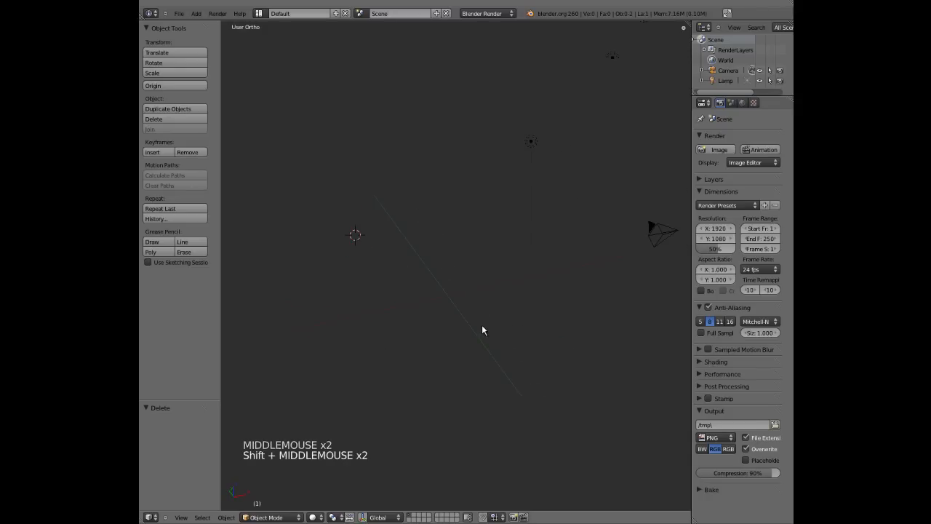
scroll(483, 327, down, 1)
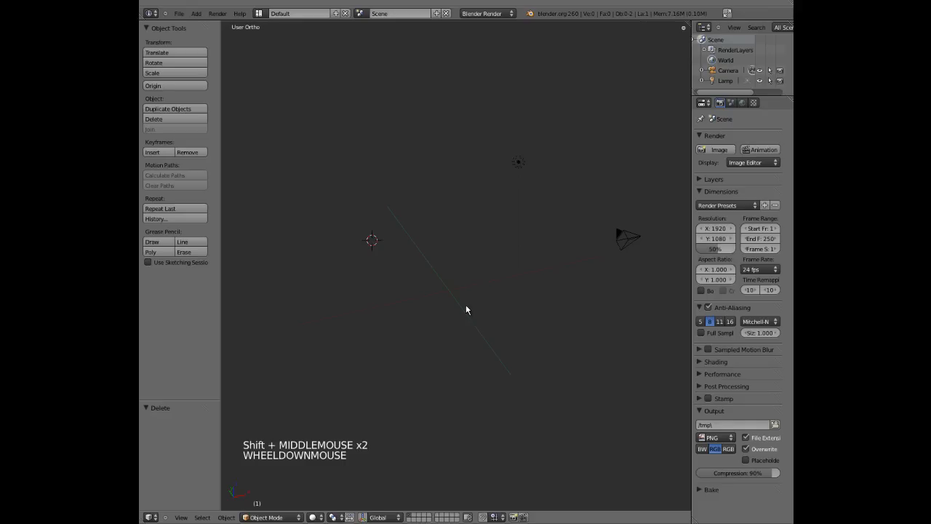
key(shift+a)
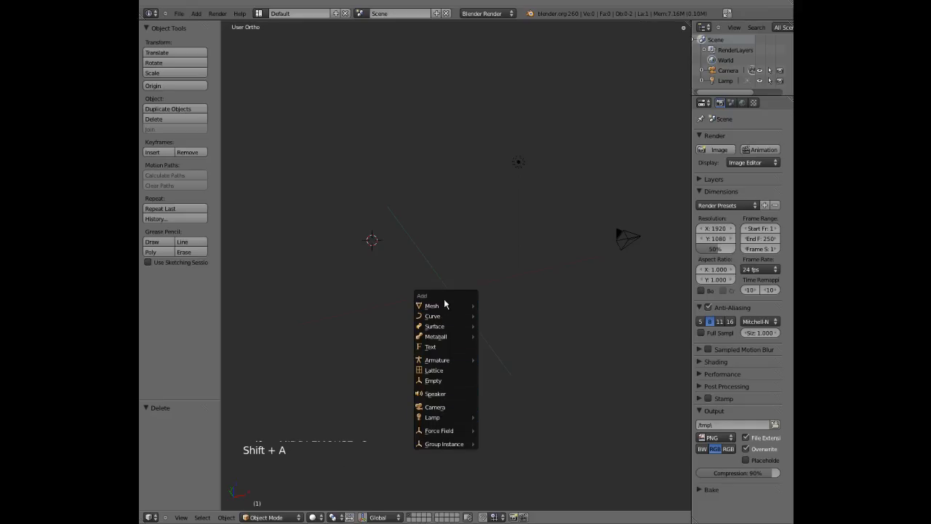
mouse_move(446, 307)
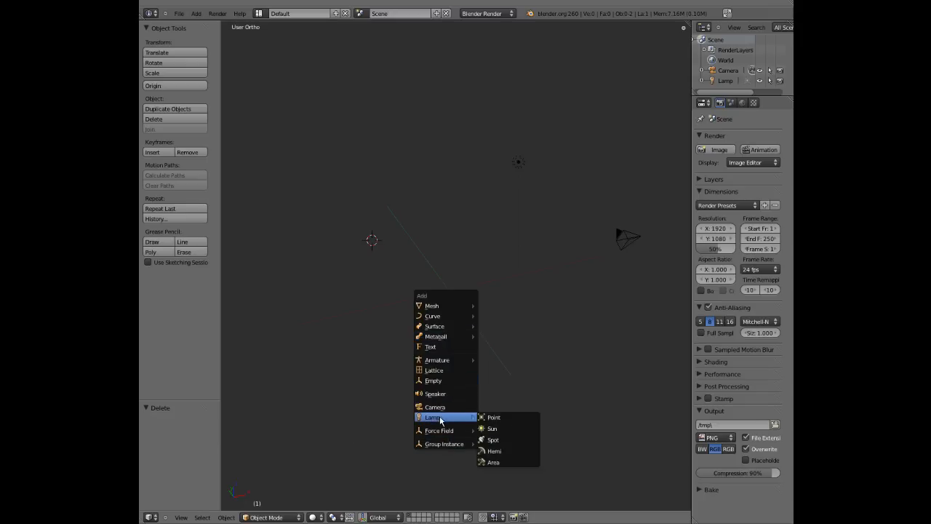
mouse_move(443, 362)
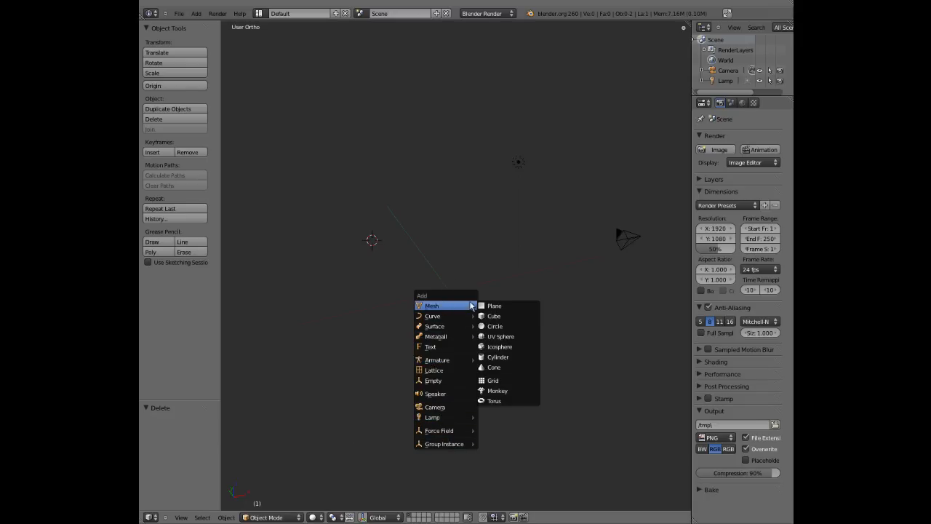
click(506, 337)
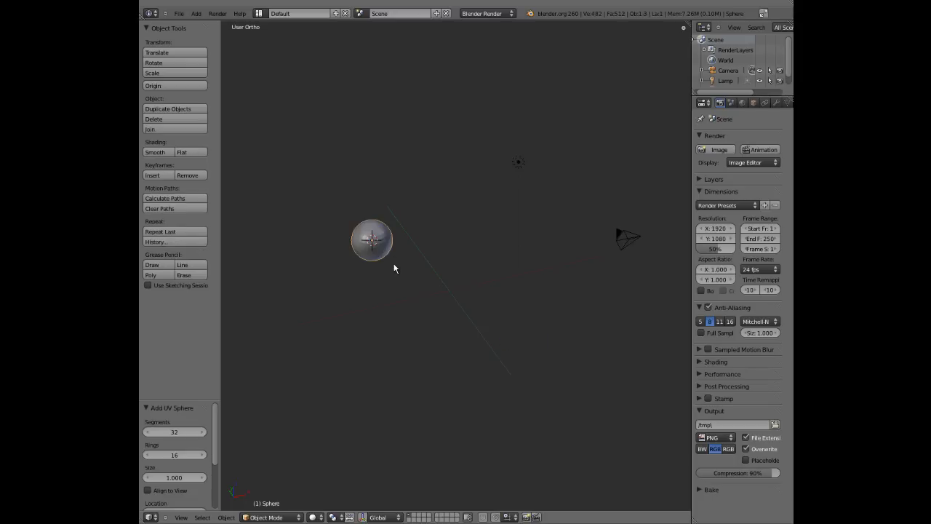
Step: Reposition the 3D cursor at several different spots in the empty space around the sphere
shift+middle_drag(395, 266, 424, 219)
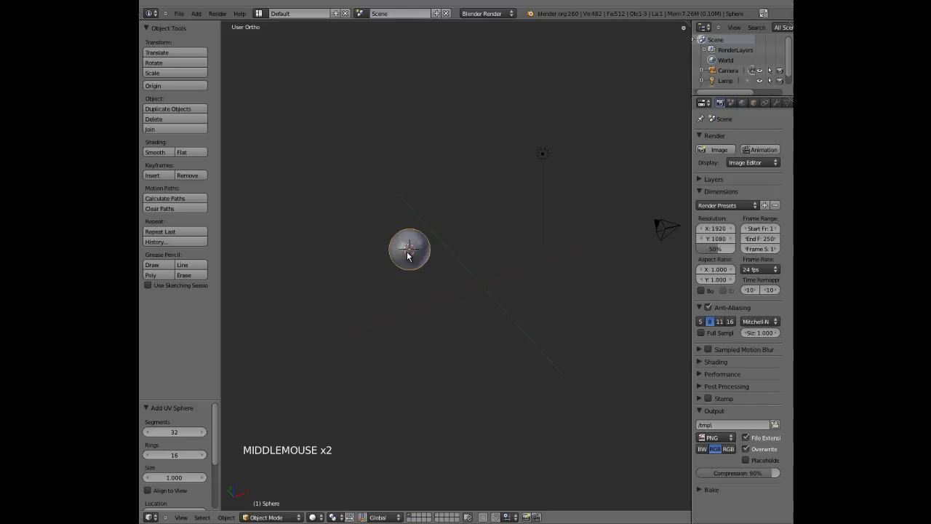
middle_drag(408, 252, 406, 244)
click(471, 239)
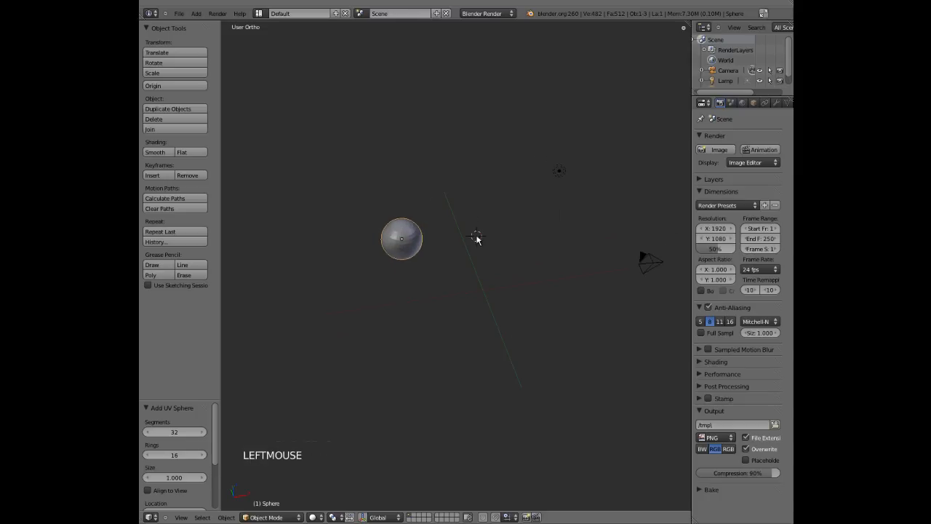
click(465, 180)
click(508, 251)
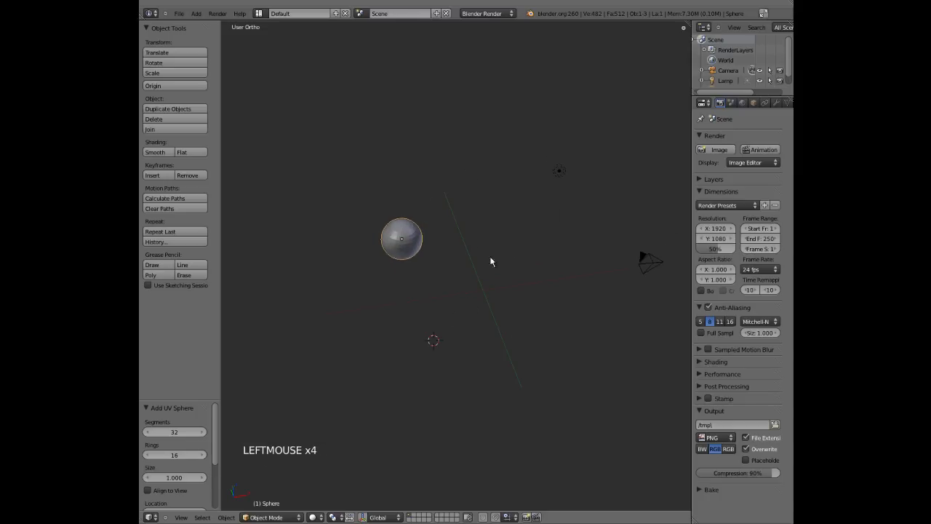
click(421, 132)
click(325, 221)
click(368, 355)
Step: Place the 3D cursor between the sphere and the camera, and add a Cube mesh there
click(490, 300)
key(shift+a)
mouse_move(463, 248)
click(523, 257)
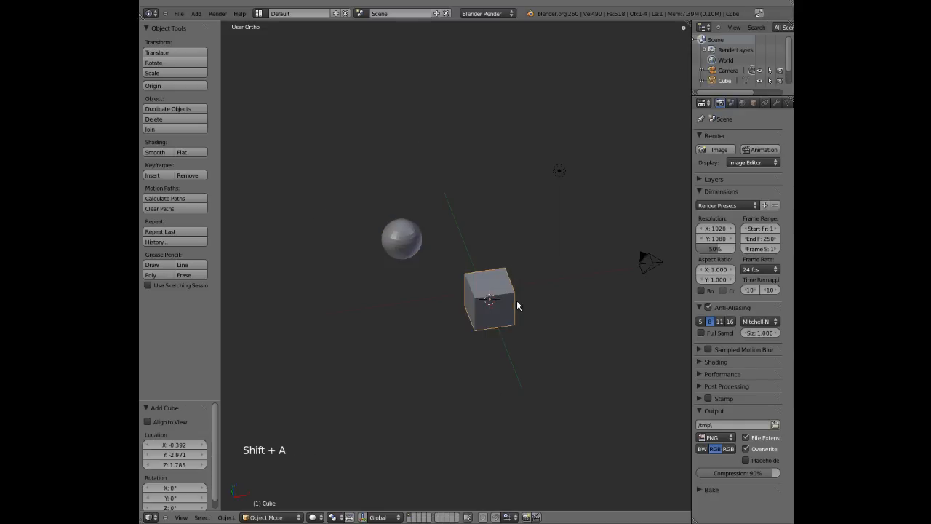
Step: Delete the new cube and the sphere
middle_drag(502, 309, 474, 293)
key(x)
click(477, 294)
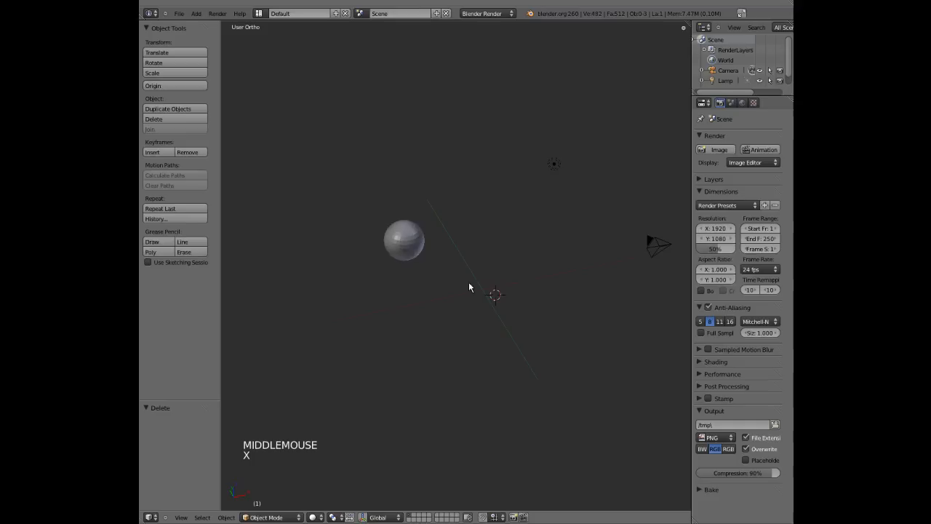
right_click(415, 246)
key(x)
click(416, 246)
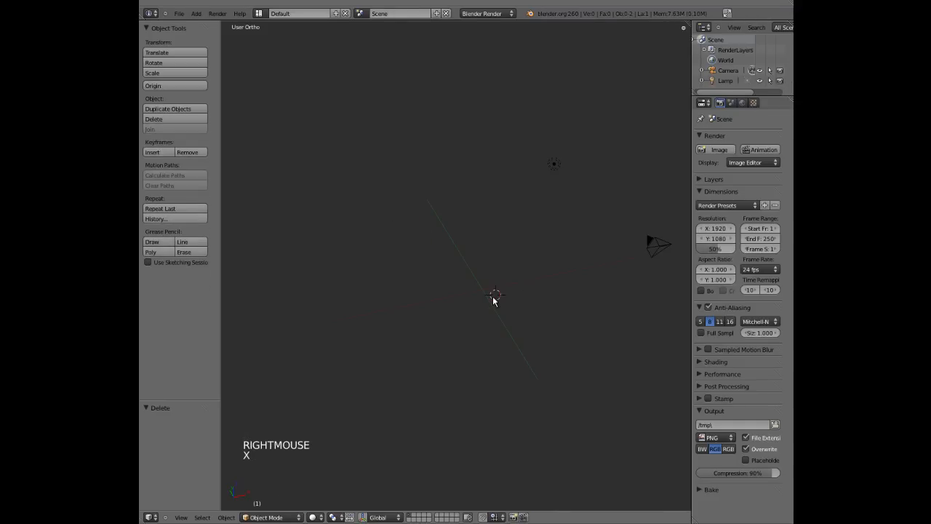
Step: Reset the 3D cursor to the centre of the scene
mouse_move(497, 299)
middle_down()
mouse_move(522, 294)
mouse_move(493, 312)
middle_up()
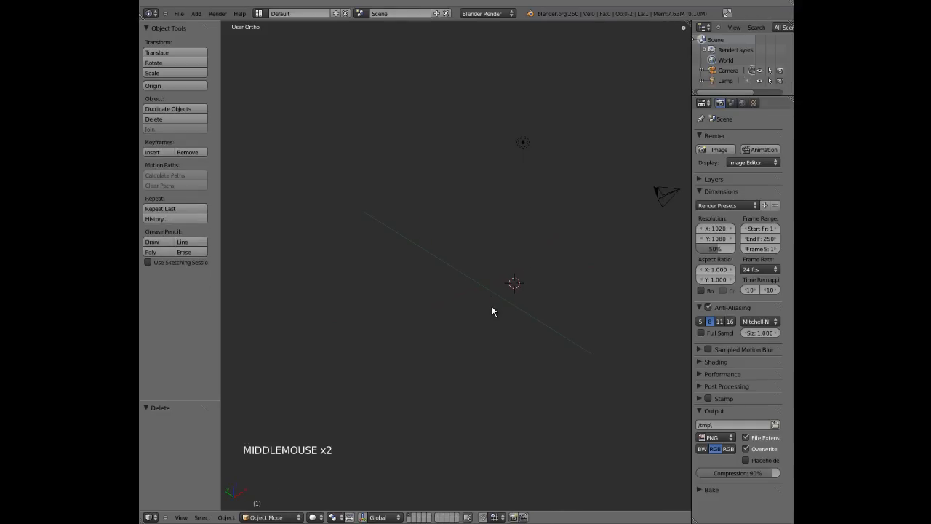
key(shift+c)
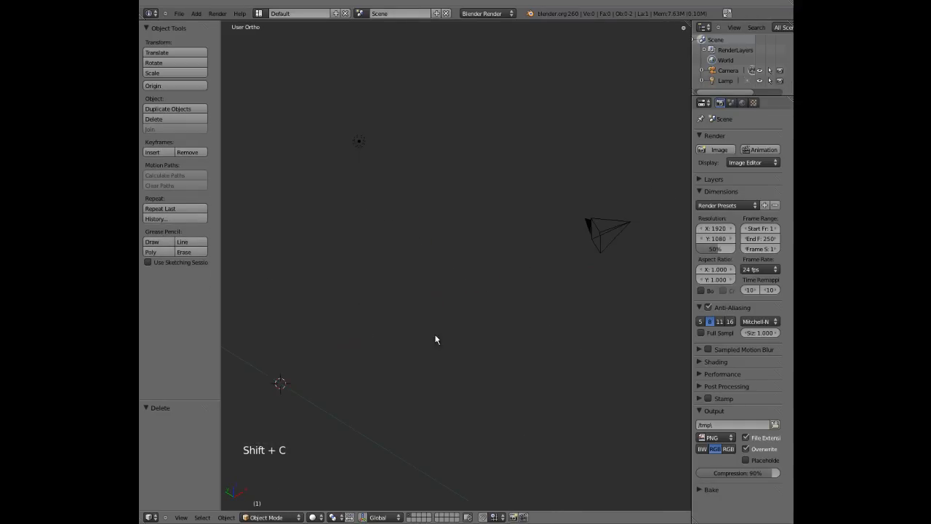
shift+middle_drag(306, 400, 443, 315)
scroll(418, 315, down, 1)
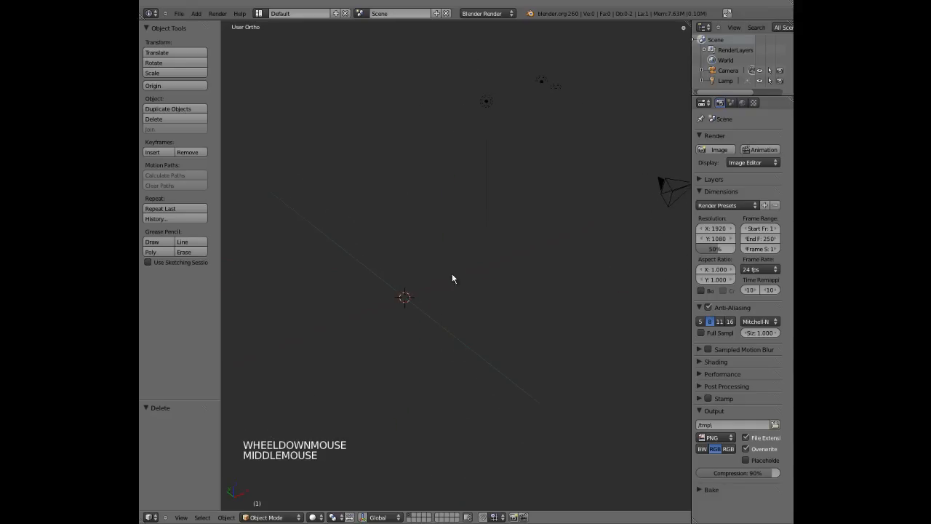
Step: Add a UV Sphere mesh at the scene centre and switch it to Edit Mode
key(shift+a)
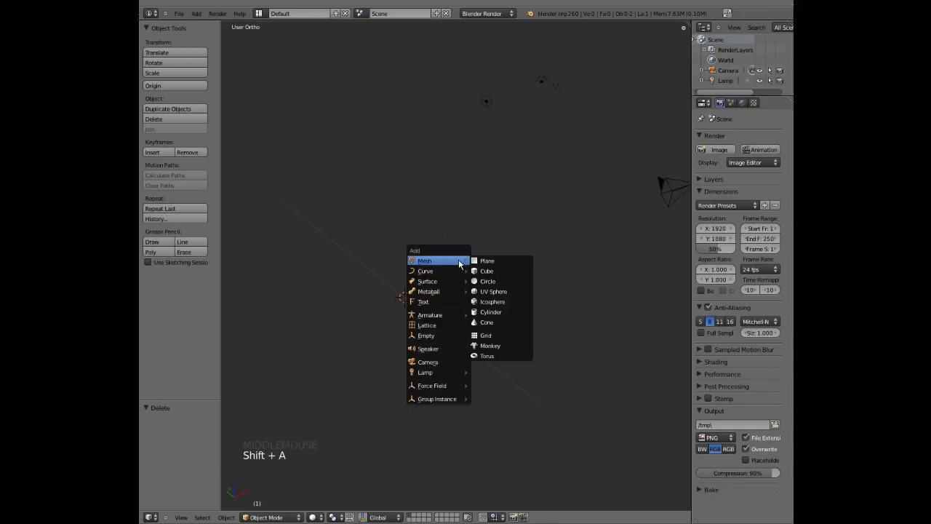
click(492, 291)
middle_drag(478, 306, 547, 259)
key(Tab)
scroll(464, 301, up, 5)
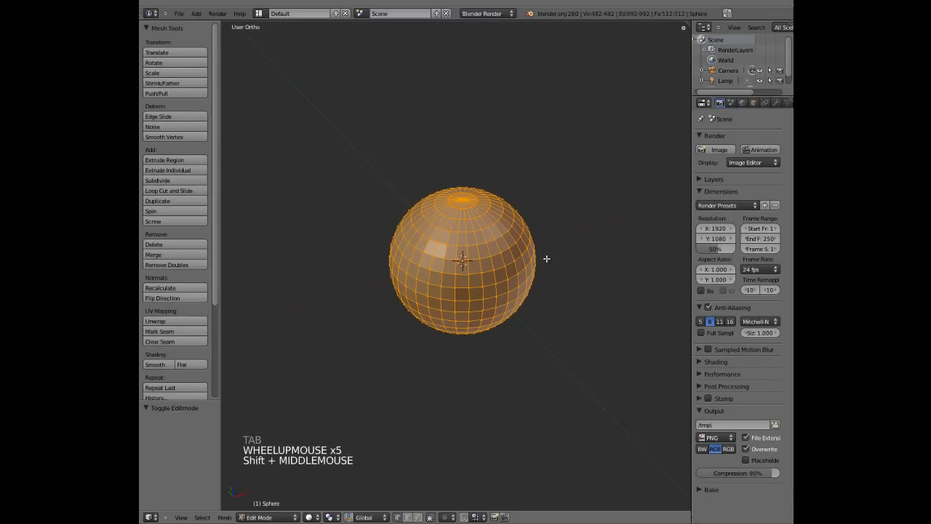
Step: Deselect the whole sphere mesh and select four adjacent vertices along the horizontal row just below its centre
key(a)
scroll(474, 293, up, 4)
middle_drag(505, 298, 449, 287)
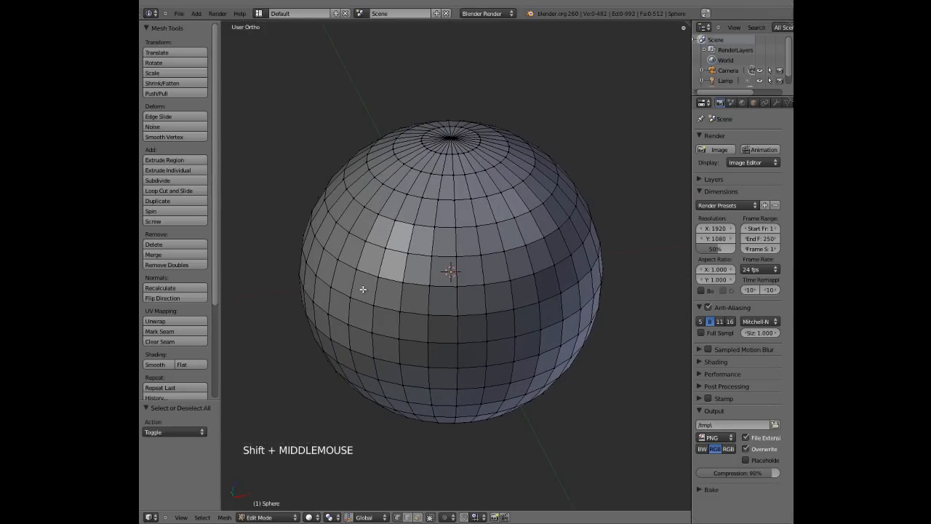
scroll(472, 300, down, 1)
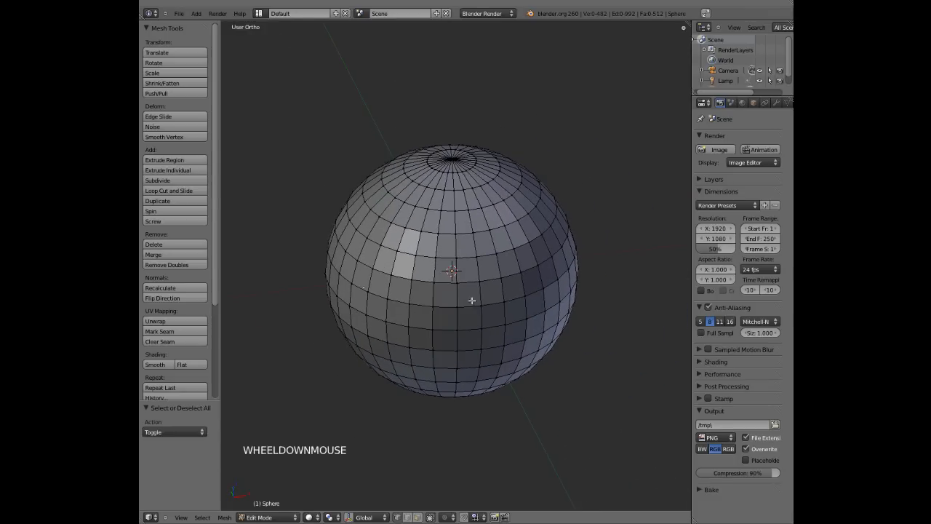
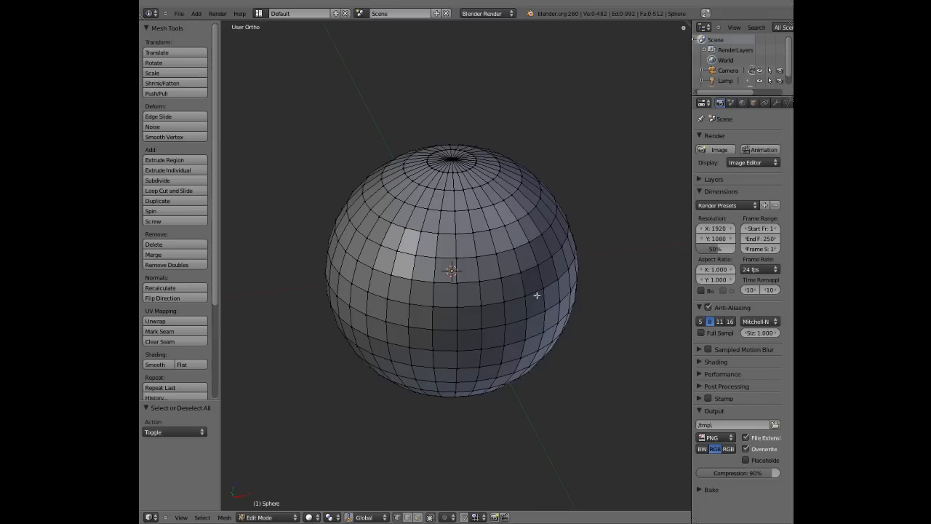
right_click(481, 304)
shift+right_click(457, 306)
shift+right_click(435, 305)
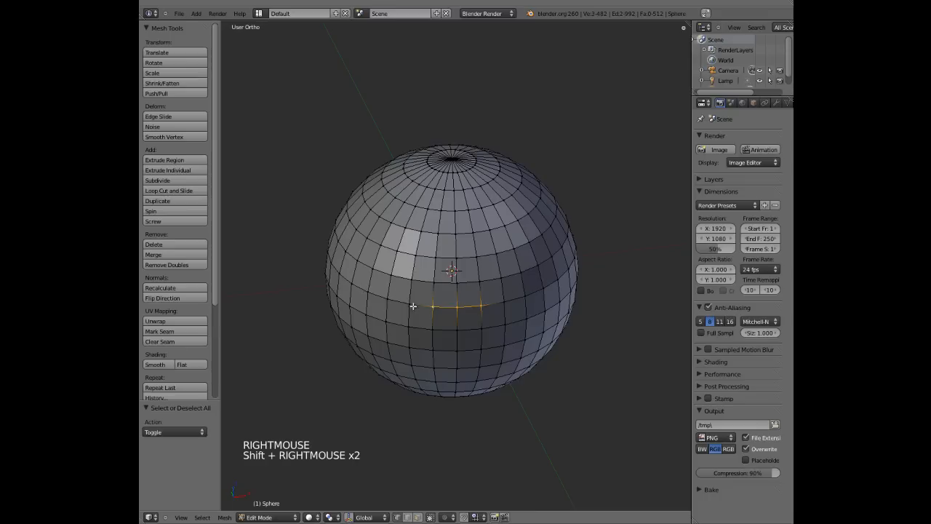
shift+right_click(409, 304)
Step: Extend the vertex selection around the sphere with Circle Select, and deselect everything
key(c)
mouse_move(409, 304)
mouse_down()
mouse_move(488, 305)
mouse_move(567, 273)
mouse_move(551, 281)
mouse_move(560, 284)
mouse_up()
right_click(560, 284)
mouse_move(561, 284)
middle_down()
mouse_move(524, 272)
mouse_move(399, 277)
middle_up()
key(a)
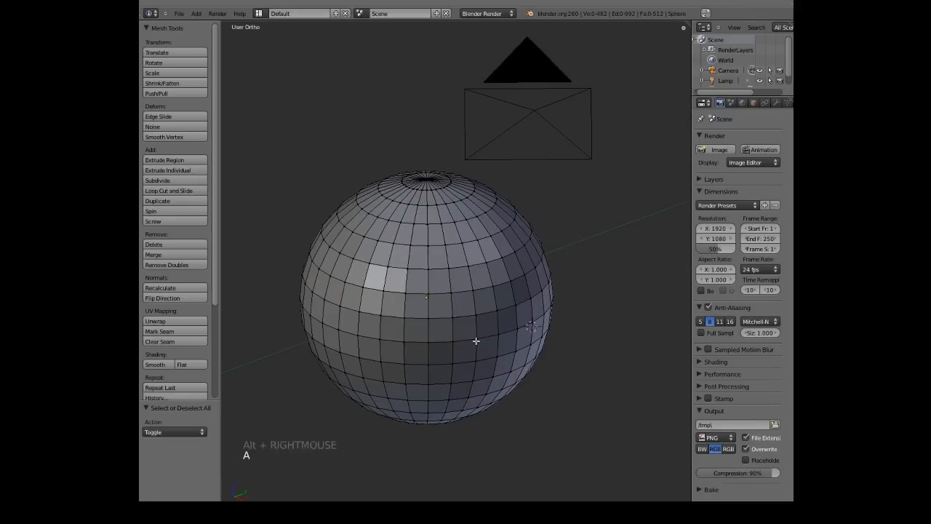
middle_drag(432, 313, 489, 274)
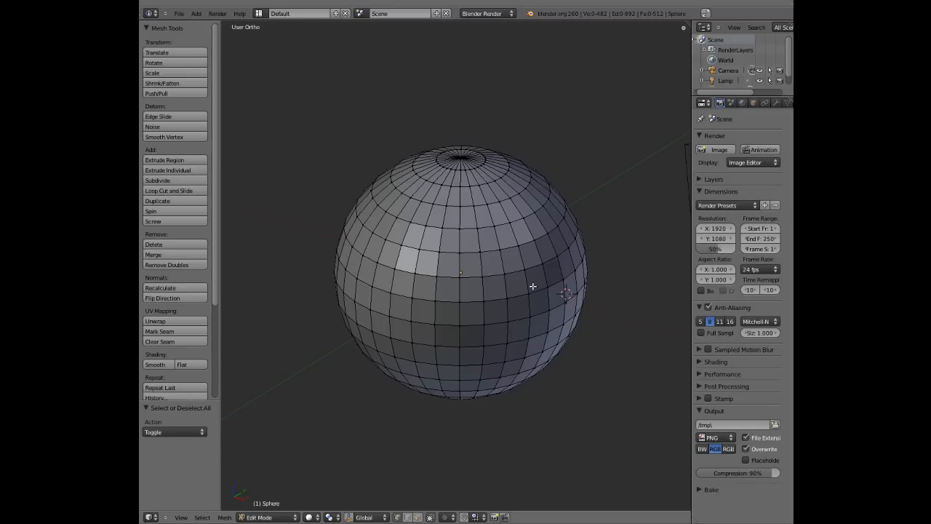
Step: Loop-select the horizontal edge ring just below the sphere's centre several times, clearing the selection after each pass
alt+right_click(490, 300)
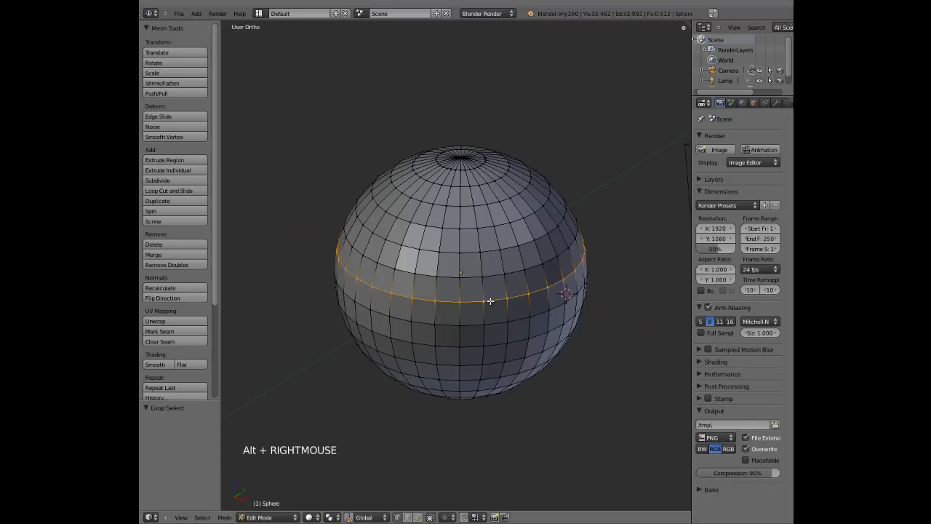
key(a)
alt+right_click(495, 301)
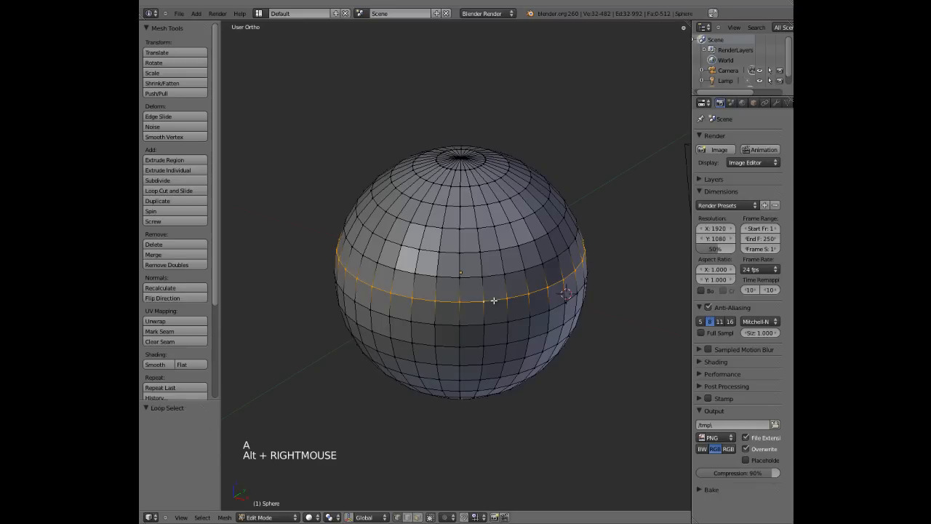
key(a)
shift+middle_drag(521, 301, 474, 276)
scroll(439, 303, up, 2)
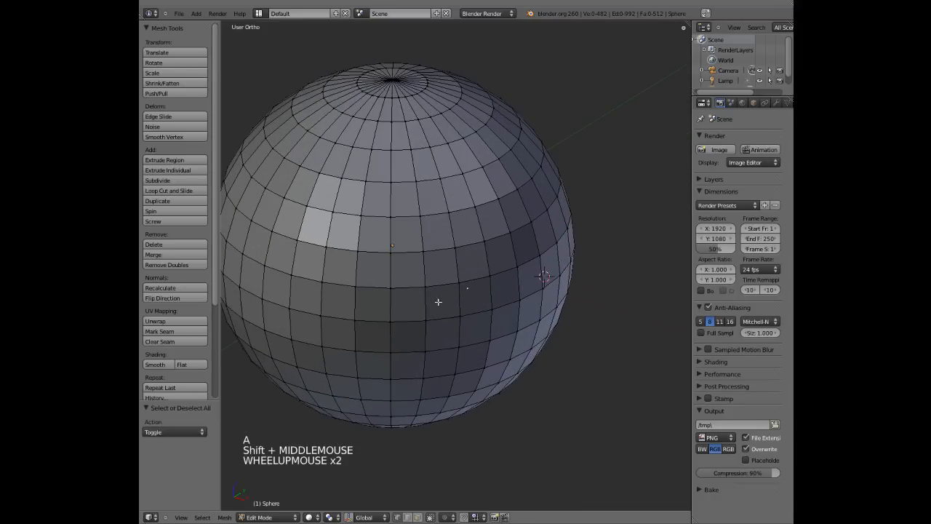
shift+middle_drag(438, 304, 435, 309)
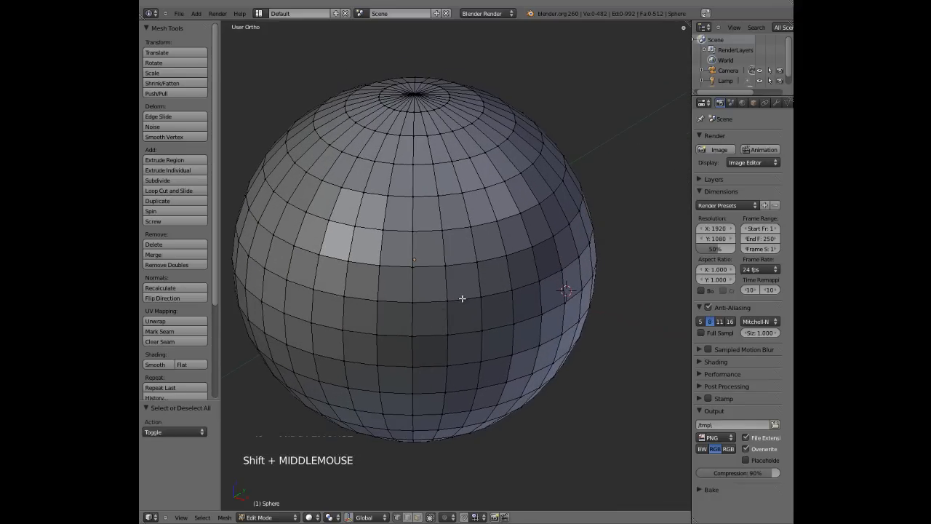
alt+click(456, 302)
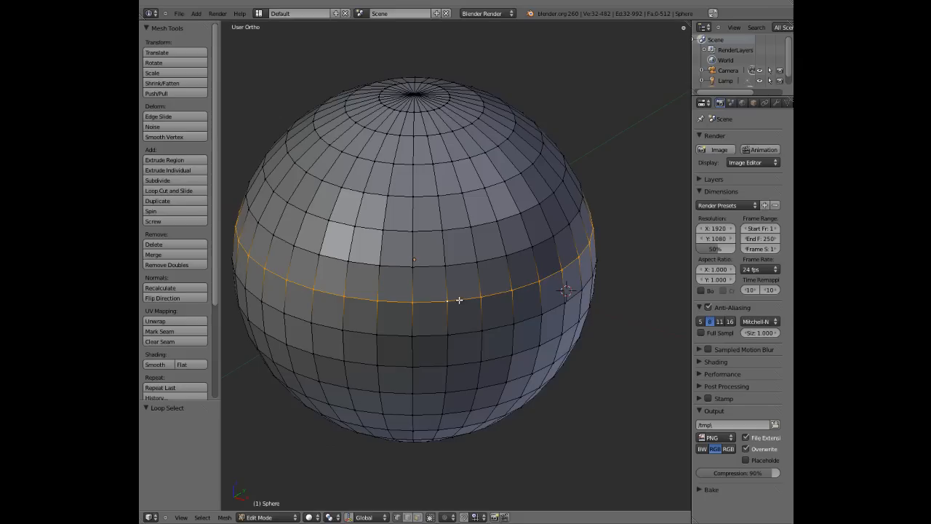
key(a)
alt+right_click(466, 300)
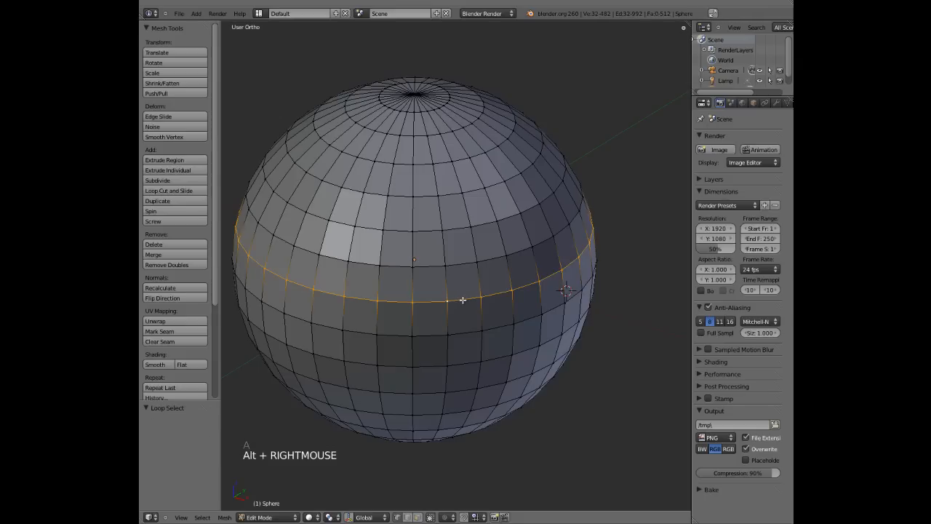
key(a)
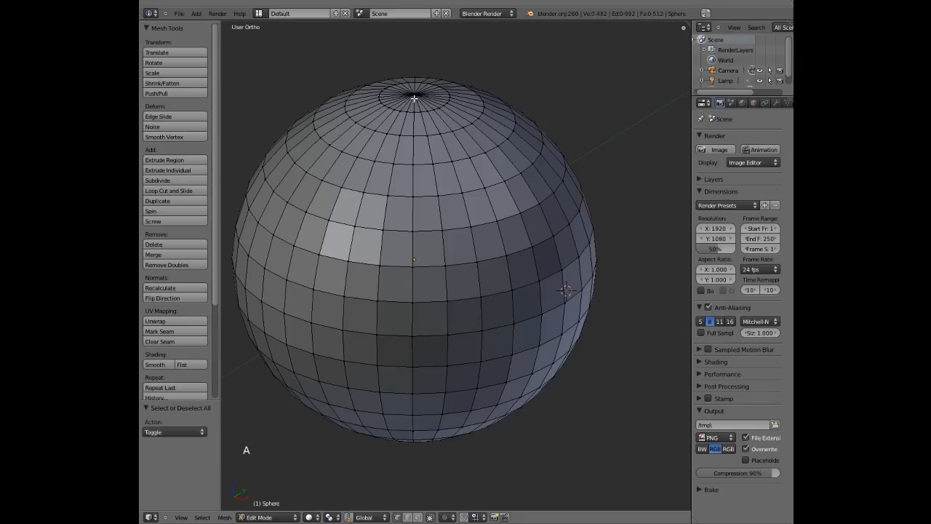
Step: Loop-select the vertical edge line just right of the sphere's centre twice, clearing the selection each time
alt+right_click(444, 247)
key(a)
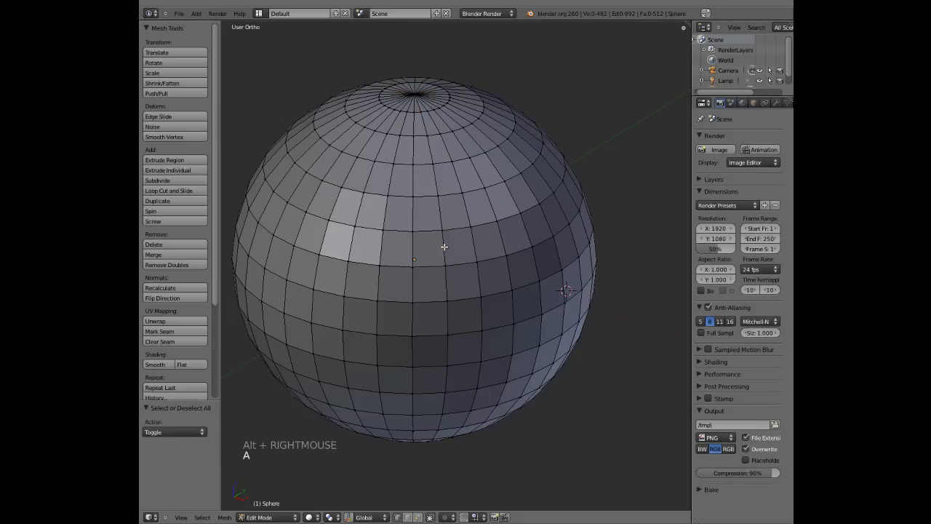
alt+right_click(443, 247)
key(a)
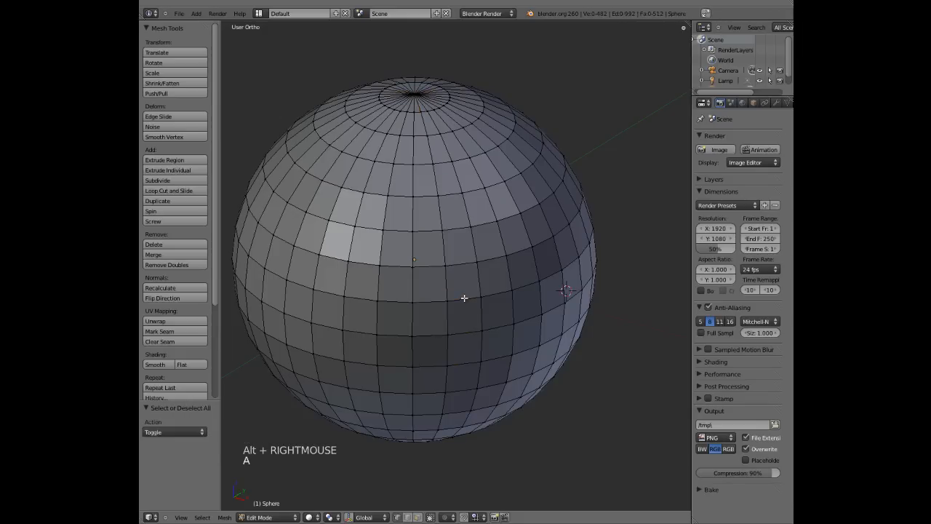
Step: Loop-select horizontal rings and the vertical edge line through the sphere's centre in turn, clearing the selection after each
alt+right_click(461, 299)
key(a)
alt+right_click(415, 248)
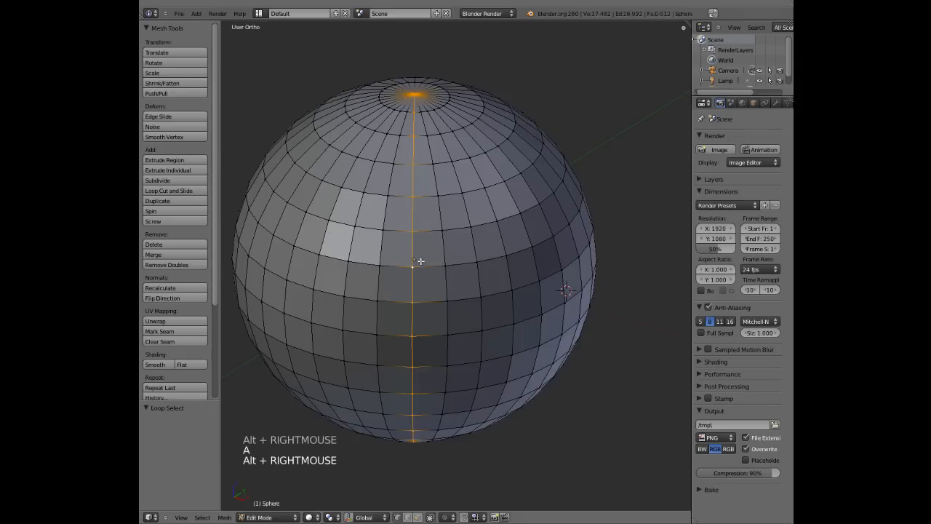
key(a)
alt+right_click(462, 263)
key(a)
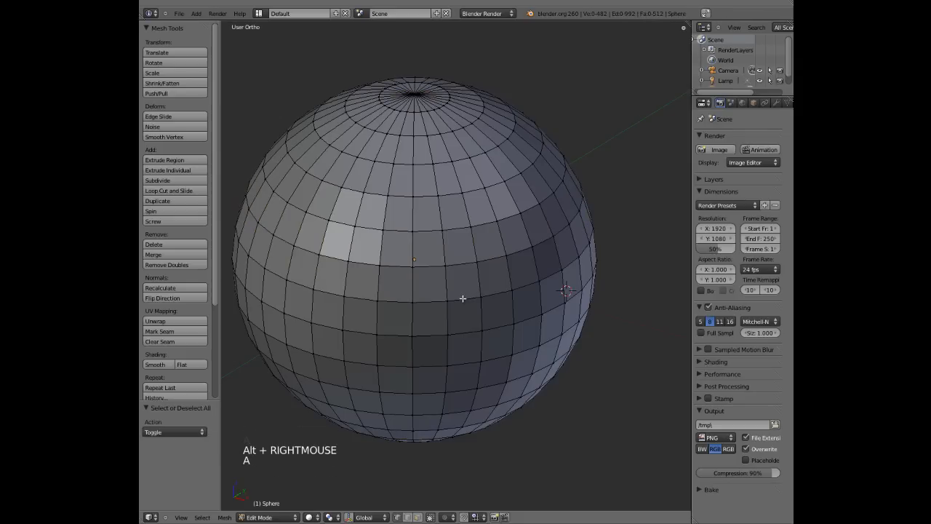
Step: Loop-select the horizontal ring below the centre, replace it with the vertical loop crossing it just to the right, and deselect everything
alt+right_click(444, 301)
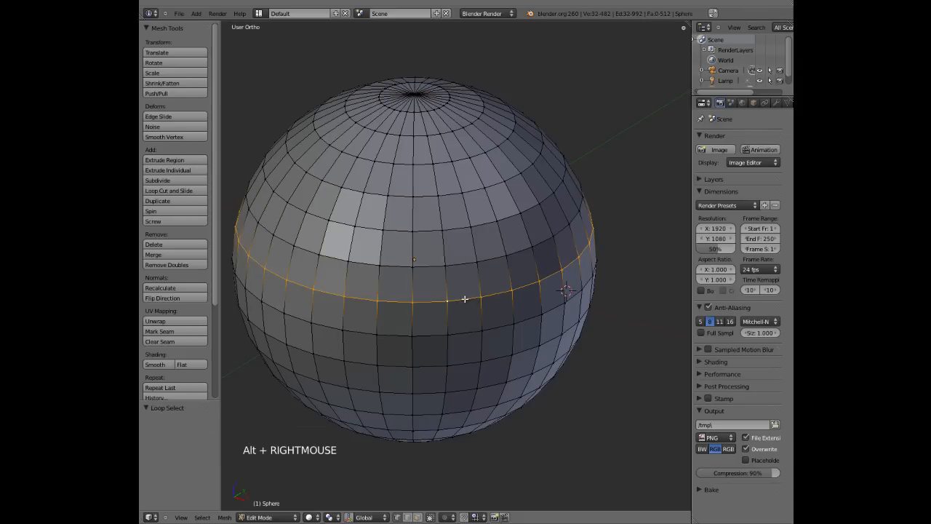
key(a)
alt+right_click(446, 283)
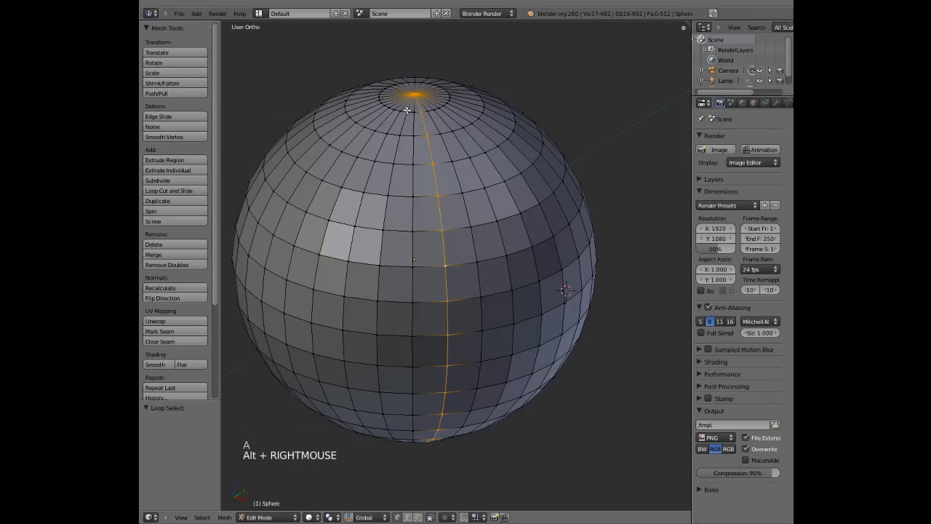
key(a)
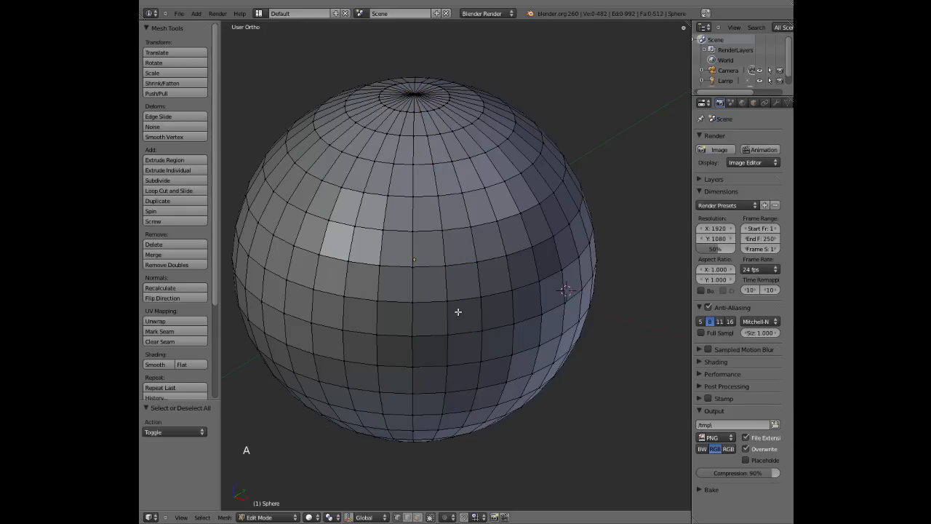
mouse_move(476, 297)
middle_down()
mouse_move(448, 297)
mouse_move(492, 303)
middle_up()
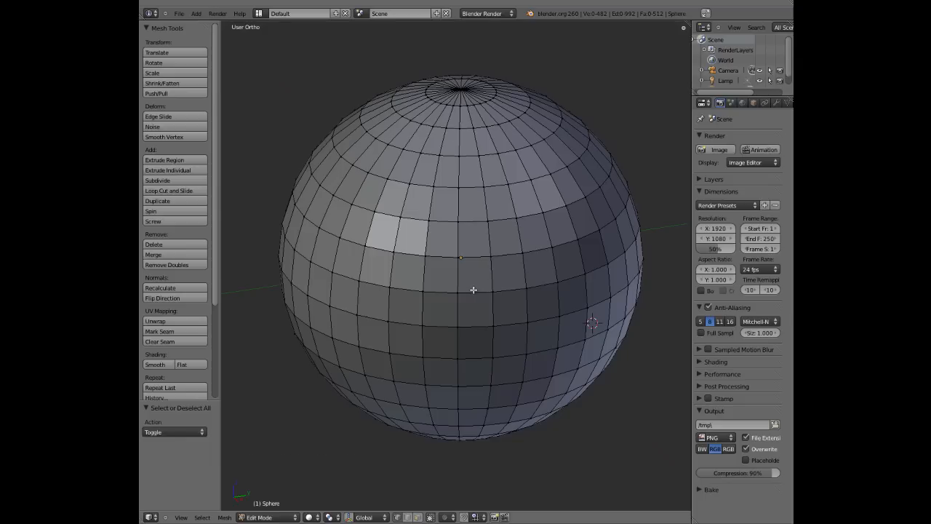
Step: Loop-select the ring below the sphere's centre and add four adjacent vertical loops plus the horizontal rings directly above and below it
alt+right_click(476, 292)
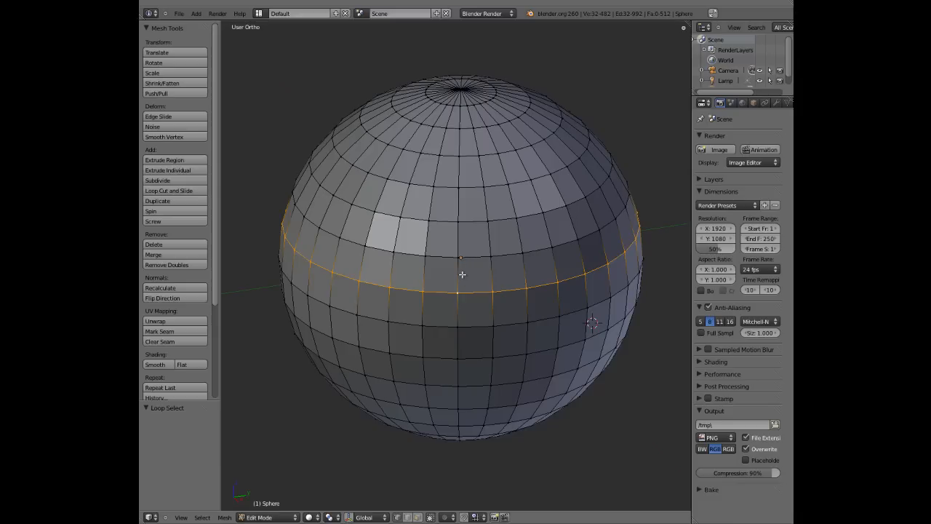
alt+shift+right_click(458, 235)
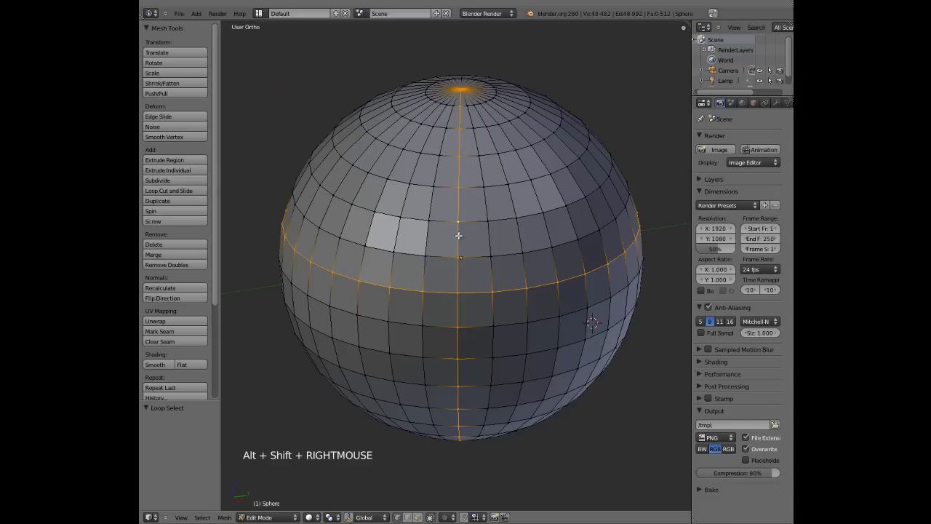
alt+shift+right_click(491, 231)
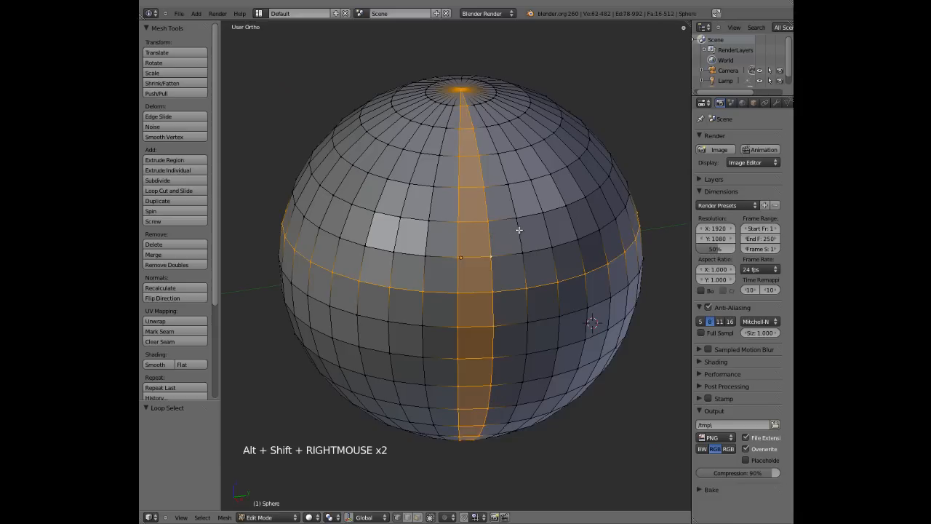
alt+shift+right_click(518, 230)
alt+shift+right_click(547, 231)
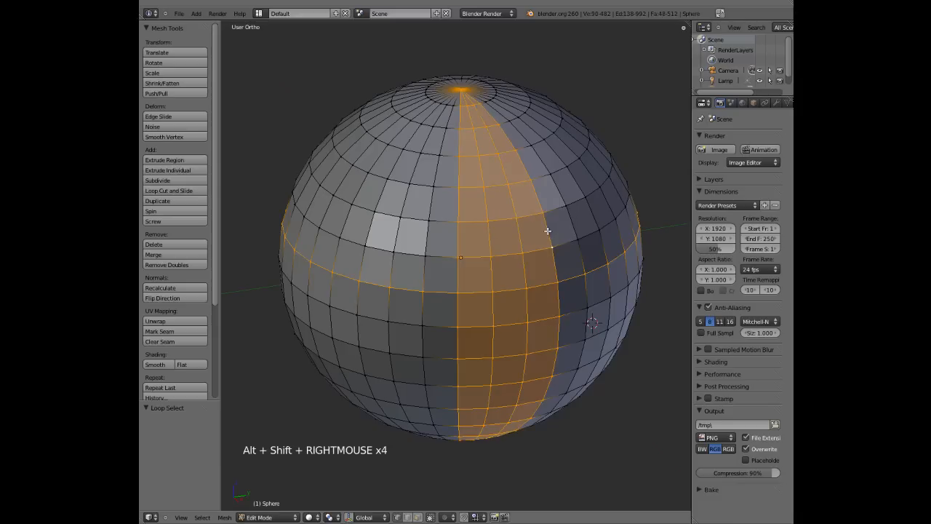
alt+shift+right_click(573, 310)
alt+shift+right_click(409, 251)
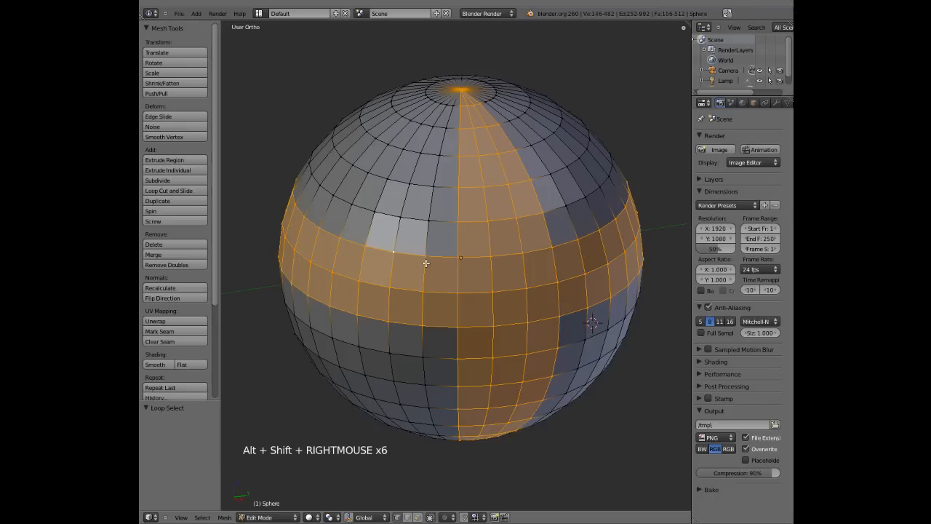
Step: Try toggling the selection of the upper horizontal ring and the first two vertical loops
alt+shift+middle_click(432, 254)
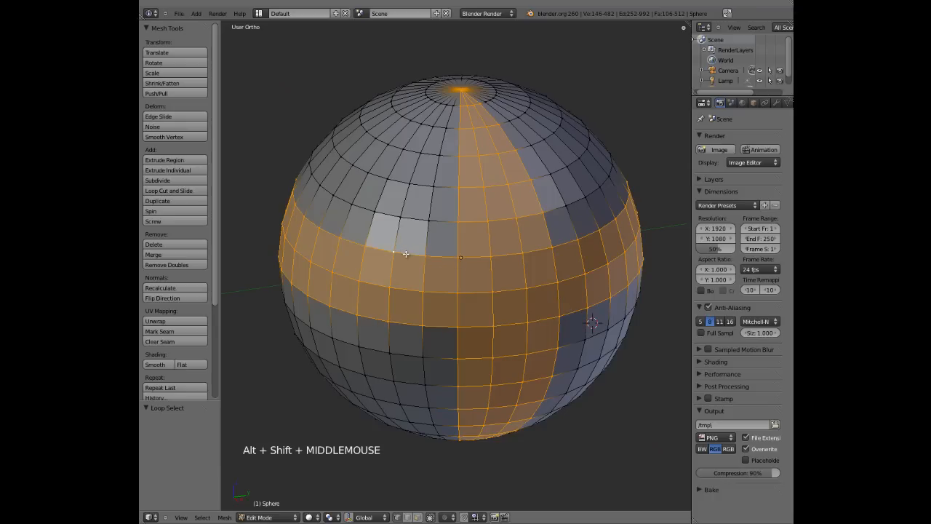
alt+shift+right_click(390, 248)
alt+shift+right_click(385, 251)
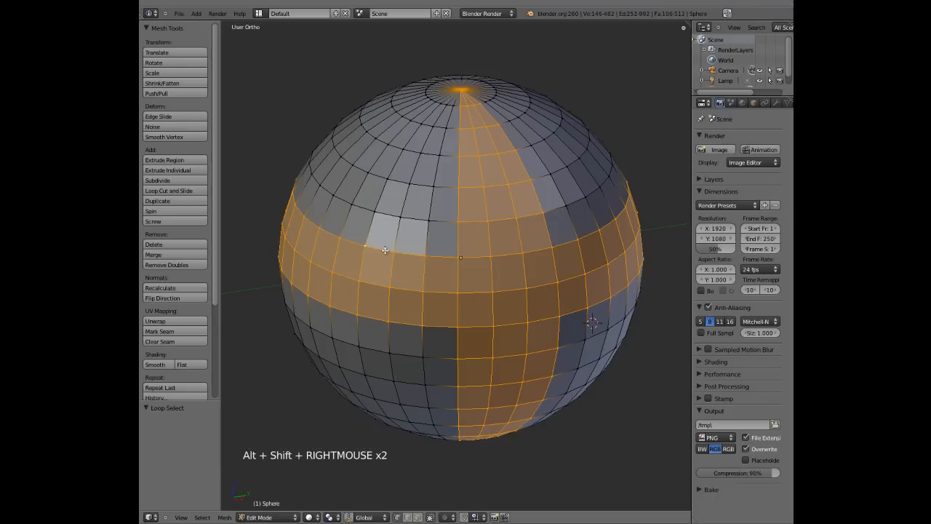
alt+shift+right_click(385, 250)
alt+shift+right_click(385, 250)
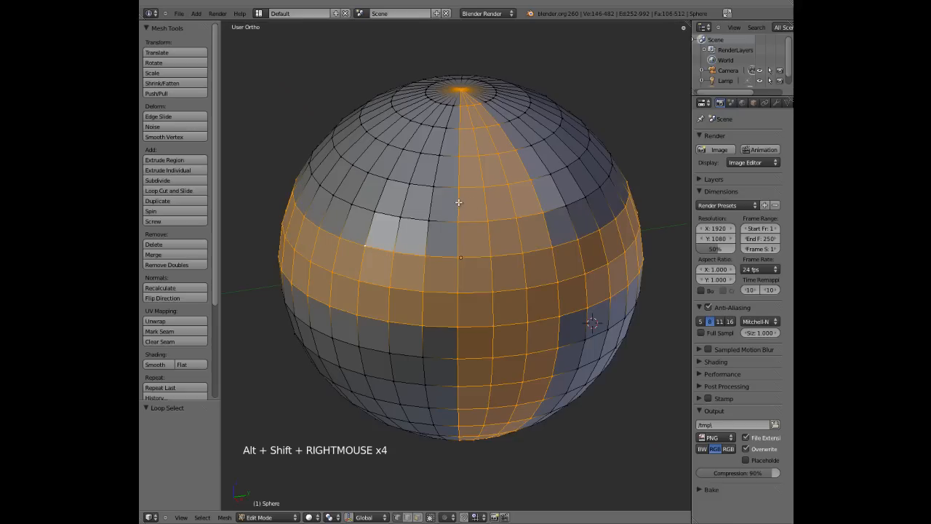
alt+shift+right_click(459, 202)
alt+shift+right_click(489, 201)
alt+shift+right_click(459, 203)
alt+shift+right_click(490, 202)
alt+middle_click(505, 245)
middle_click(536, 245)
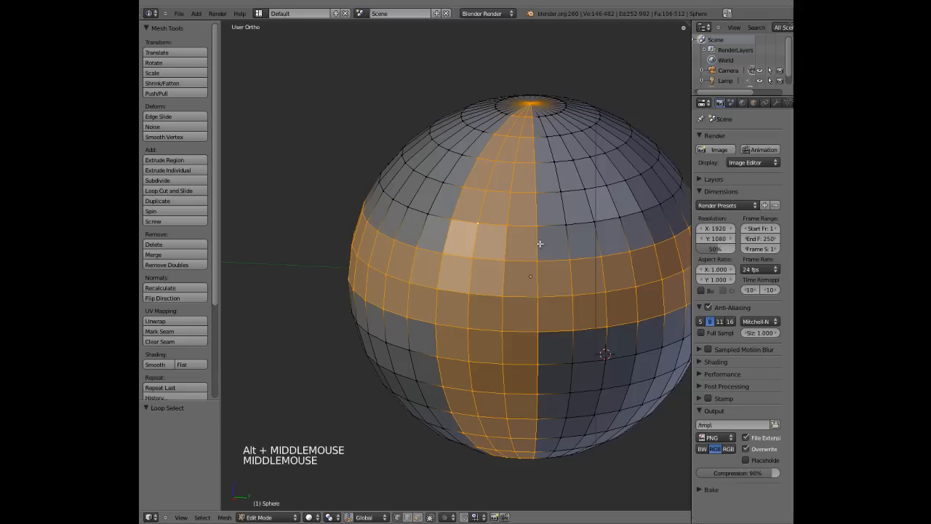
Step: Remove the four successive horizontal rings above the selected middle band from the selection
alt+shift+right_click(611, 254)
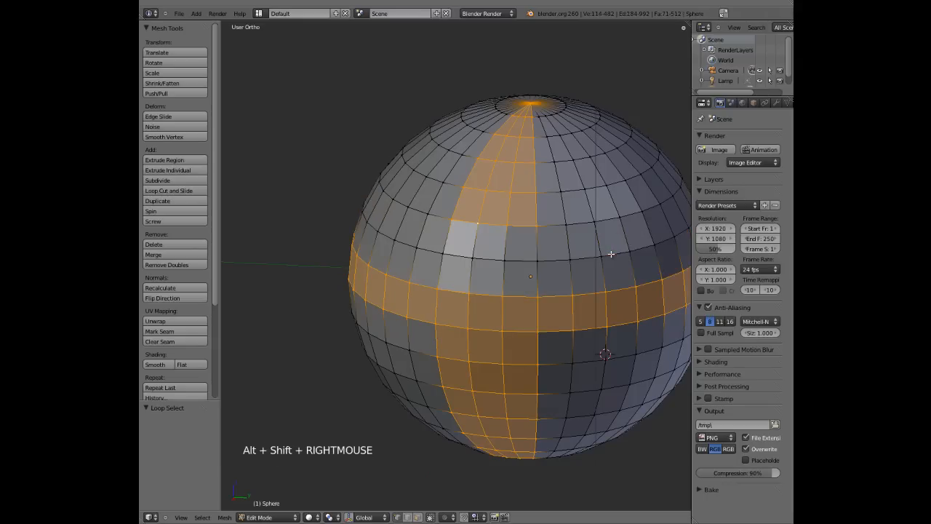
alt+shift+right_click(497, 220)
alt+shift+right_click(502, 191)
alt+shift+right_click(508, 162)
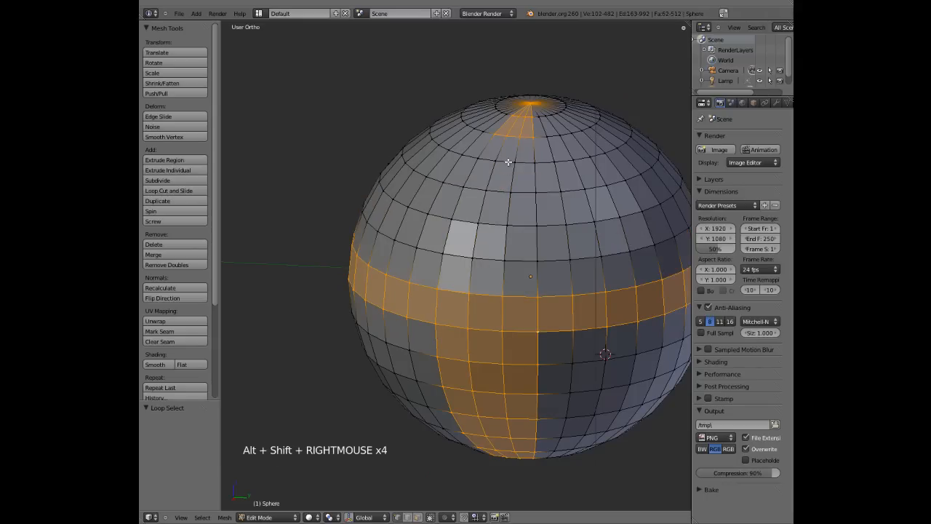
Step: Add horizontal rings on the sphere's upper half back to the selection, and deselect everything
alt+shift+right_click(494, 225)
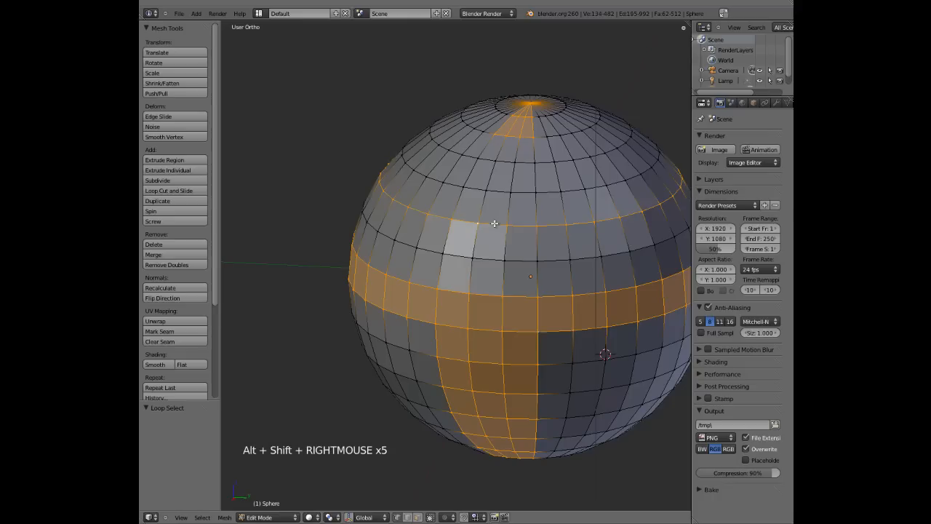
alt+shift+right_click(499, 194)
middle_drag(484, 258, 574, 254)
scroll(553, 254, down, 4)
key(a)
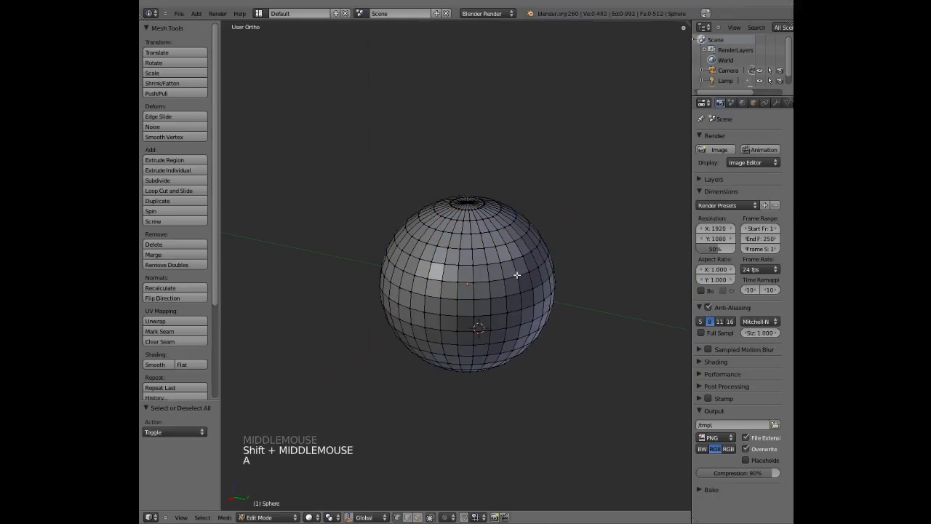
middle_drag(513, 276, 499, 270)
scroll(447, 293, up, 4)
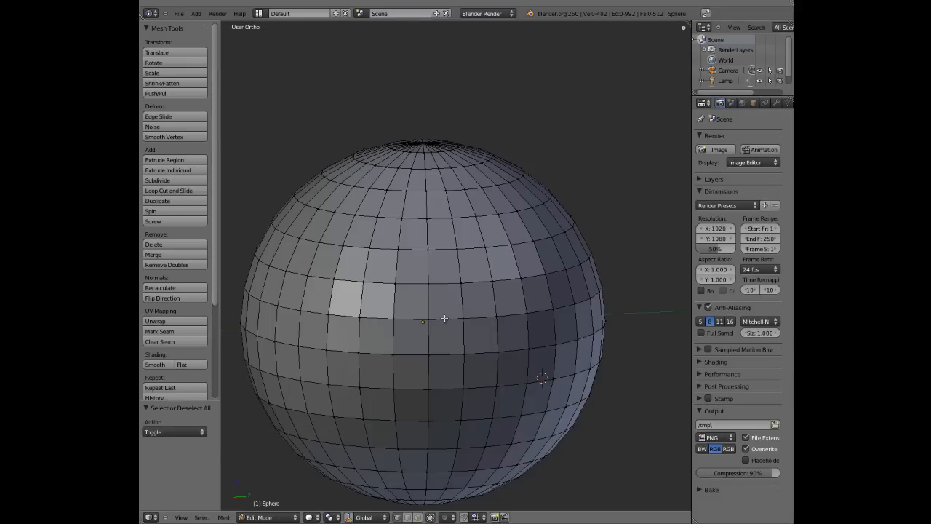
Step: Loop-select the horizontal rings around the sphere's middle, toggle vertical loops through the band, and deselect everything
alt+shift+right_click(444, 318)
alt+shift+right_click(446, 277)
alt+shift+right_click(428, 263)
alt+shift+right_click(428, 264)
alt+shift+right_click(393, 271)
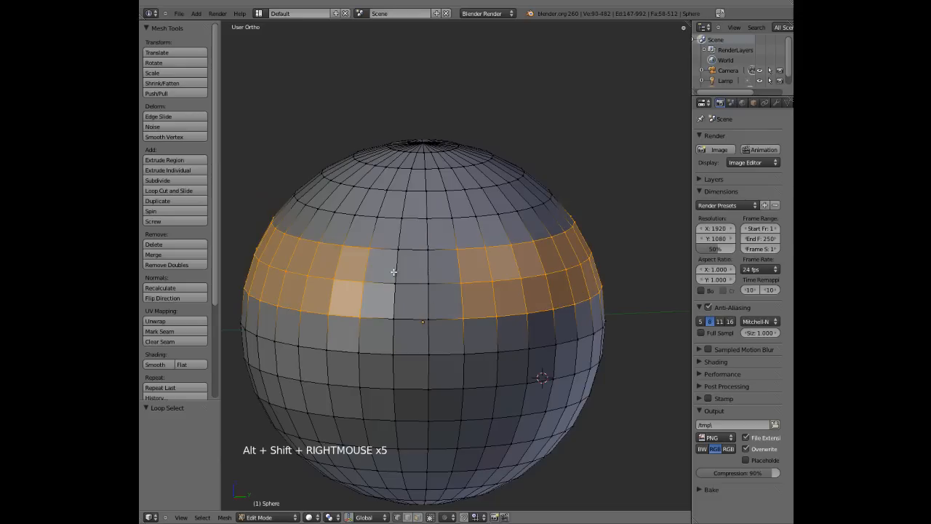
alt+shift+right_click(364, 268)
key(a)
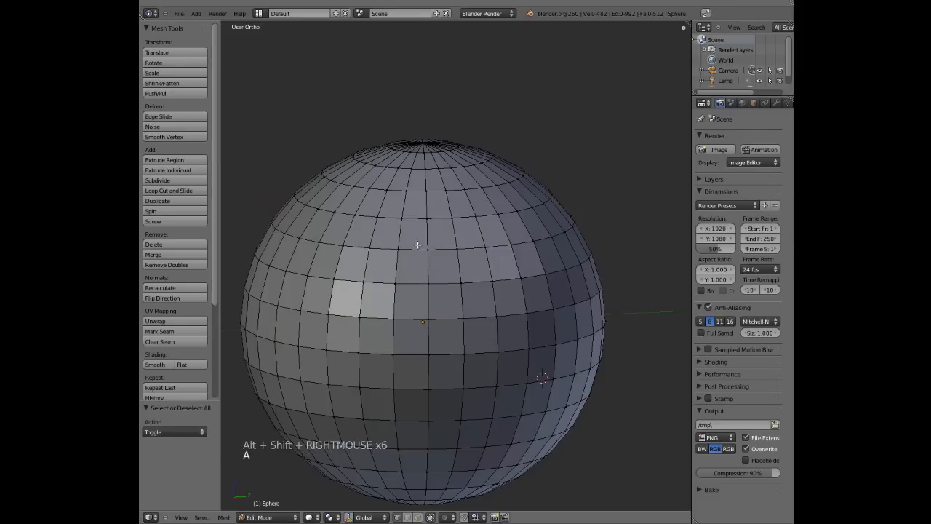
Step: Loop-select three adjacent horizontal rings around the sphere's middle to form a two-face-high band
middle_drag(415, 245, 443, 293)
key(a)
key(a)
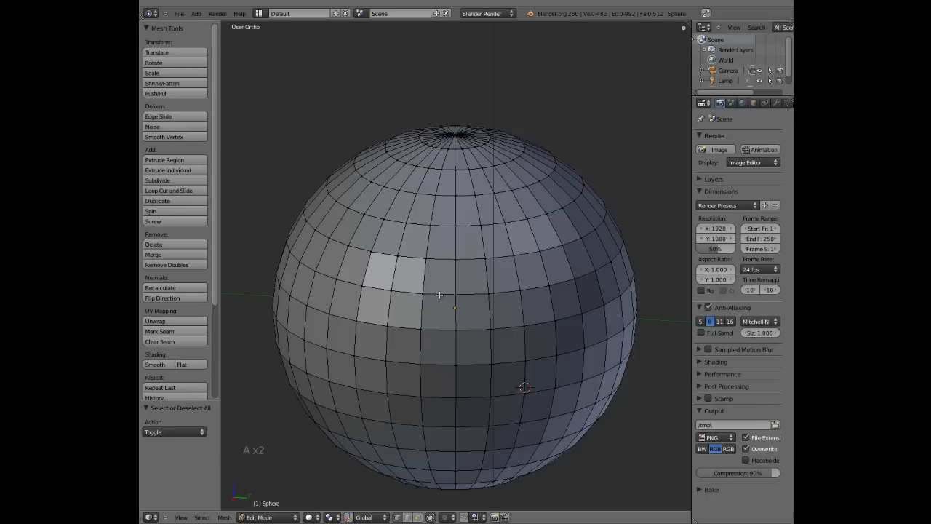
alt+shift+right_click(438, 295)
alt+shift+right_click(433, 259)
alt+shift+right_click(437, 330)
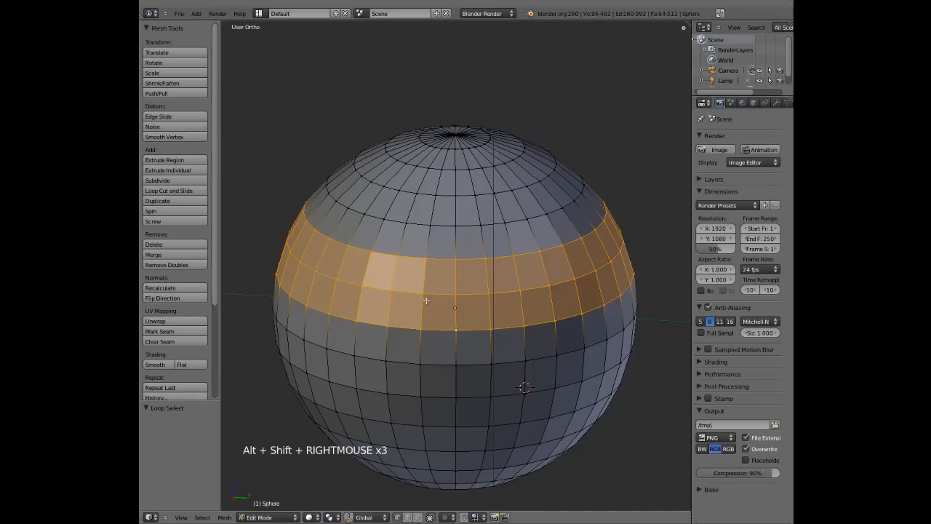
Step: Toggle several vertical loops crossing the selected band, and deselect everything
alt+shift+right_click(430, 236)
alt+shift+right_click(427, 207)
alt+shift+right_click(435, 207)
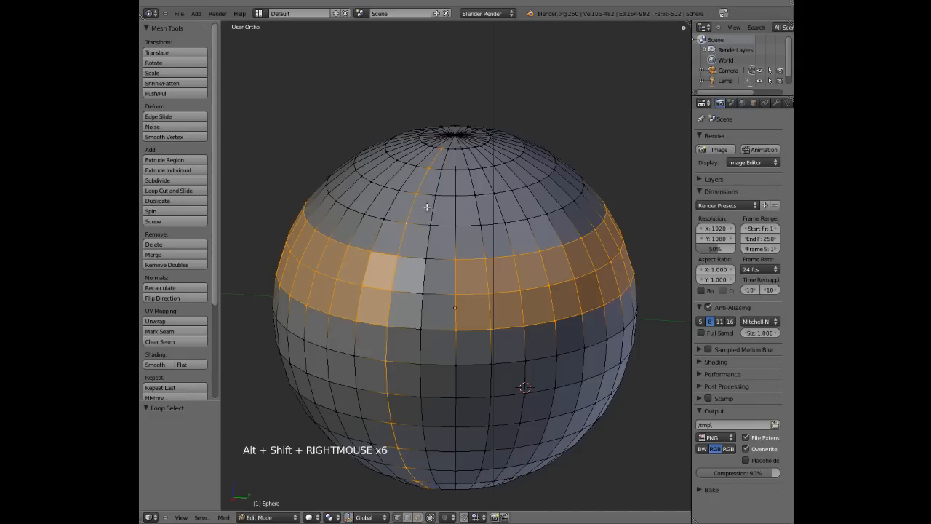
alt+shift+right_click(412, 205)
middle_drag(583, 278, 618, 272)
scroll(589, 272, down, 4)
key(a)
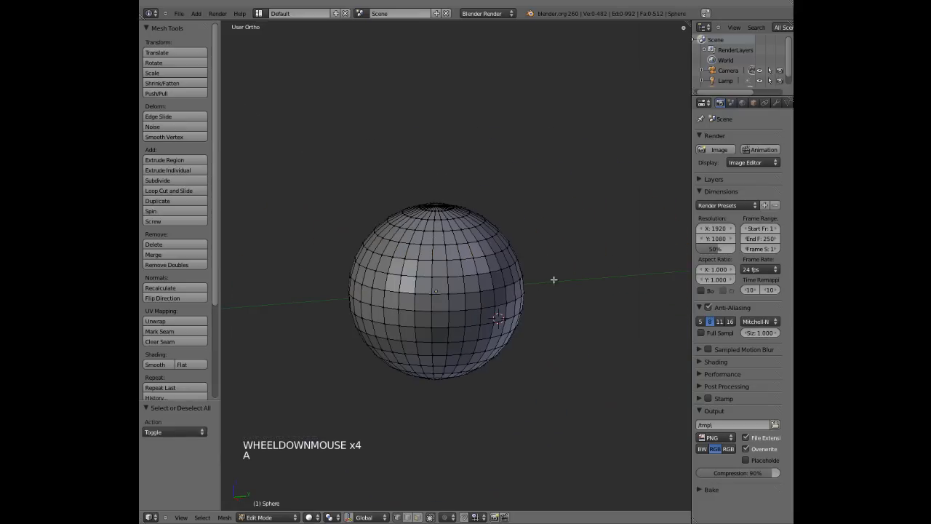
middle_drag(555, 276, 460, 289)
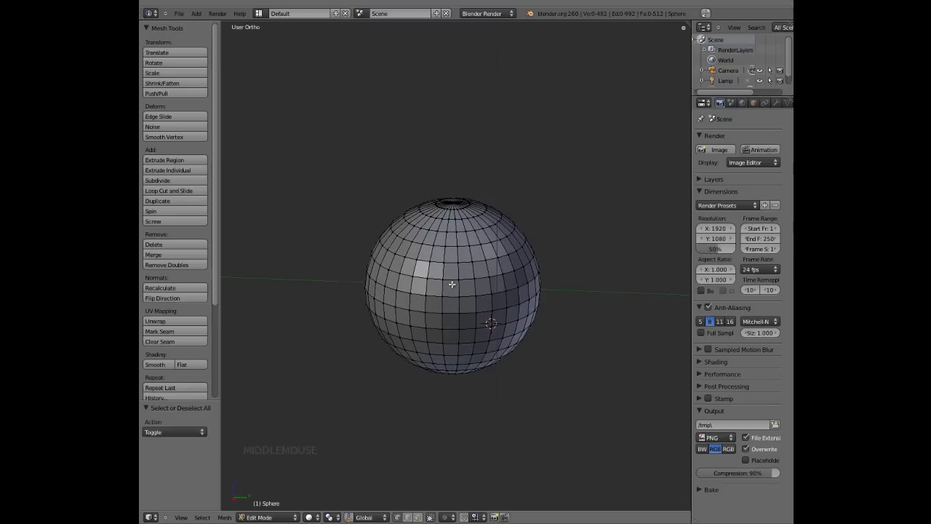
scroll(458, 289, up, 1)
key(c)
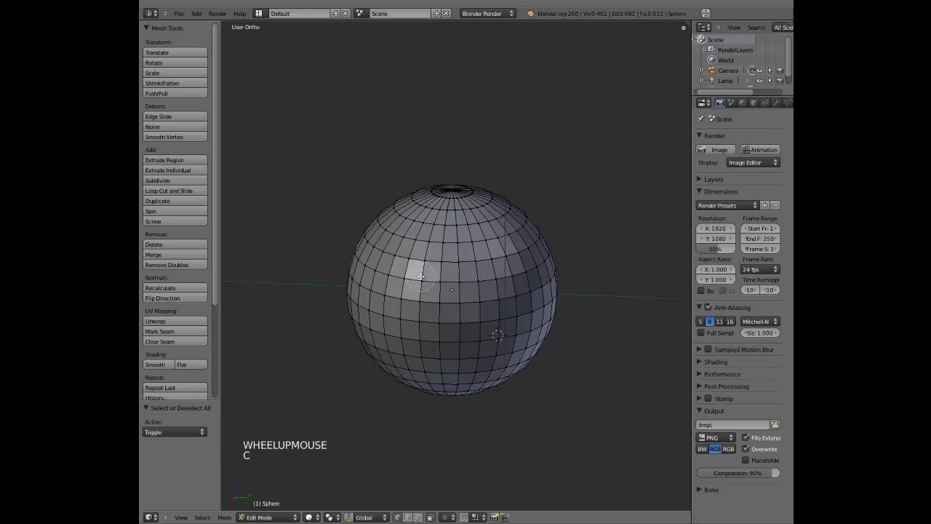
right_click(408, 281)
middle_drag(470, 305, 425, 282)
middle_drag(529, 301, 495, 289)
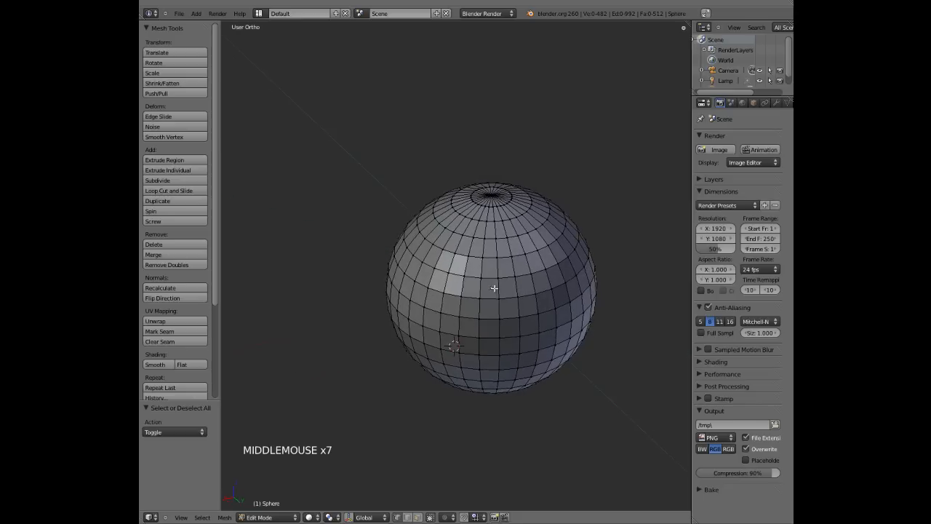
shift+middle_drag(558, 291, 455, 289)
scroll(455, 288, down, 1)
scroll(454, 288, down, 1)
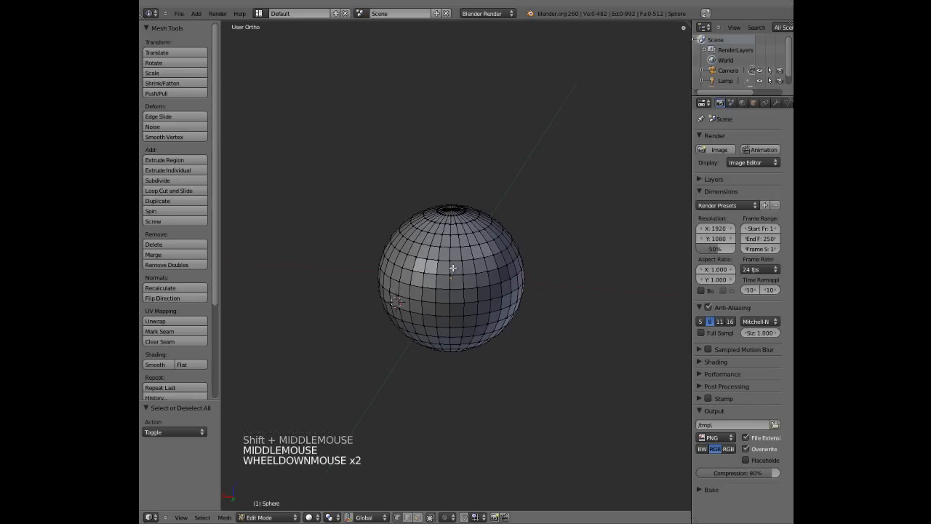
scroll(452, 286, up, 3)
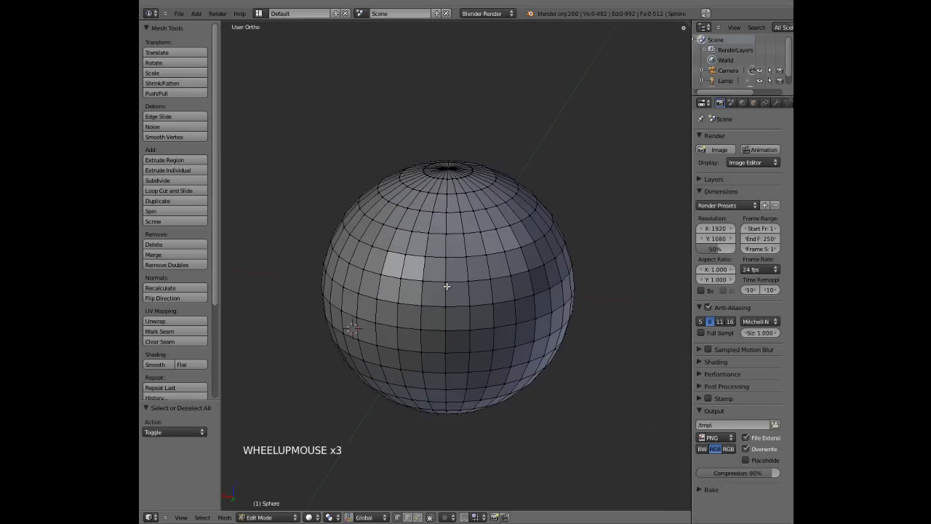
middle_drag(476, 286, 440, 288)
scroll(440, 288, down, 4)
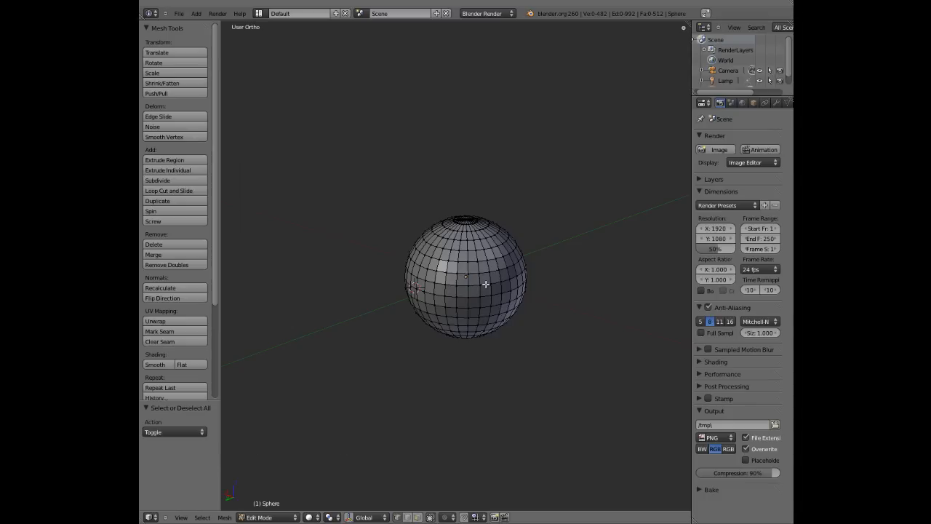
middle_drag(466, 290, 450, 286)
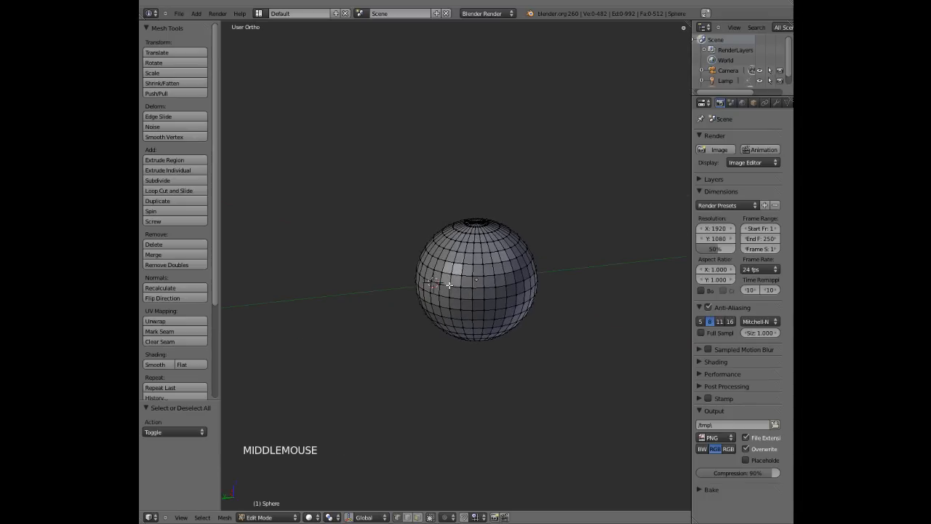
Step: Enable the 3D transform manipulator and switch the sphere from Edit Mode to Object Mode
click(348, 517)
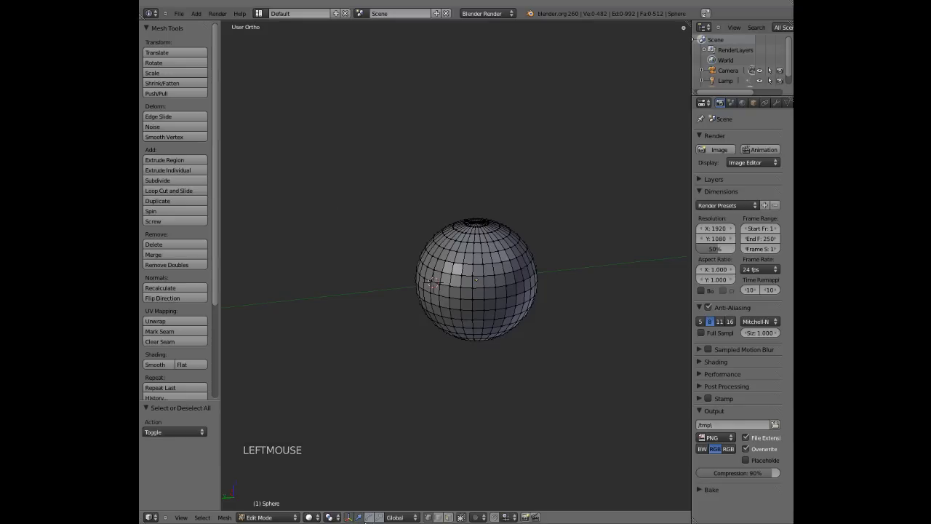
key(Tab)
mouse_move(455, 347)
middle_down()
mouse_move(481, 310)
mouse_move(464, 314)
mouse_move(519, 318)
mouse_move(401, 325)
mouse_move(495, 285)
middle_up()
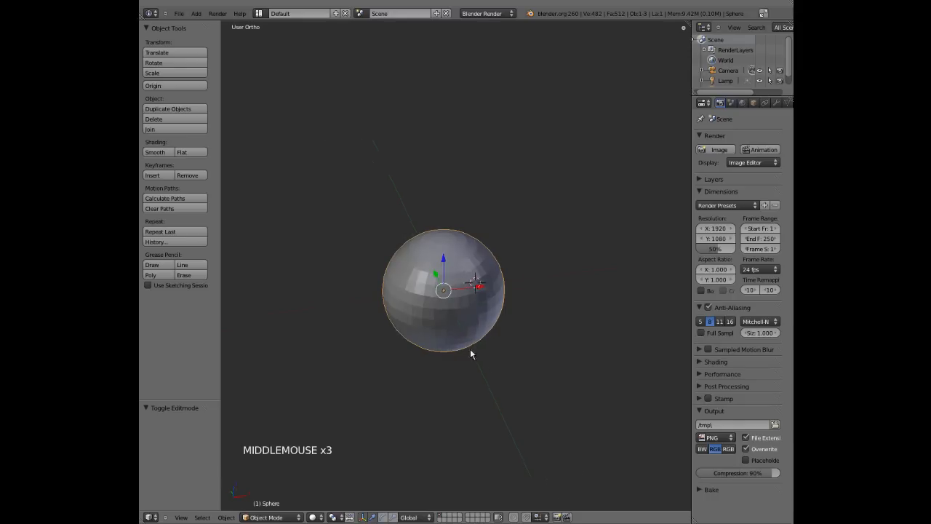
middle_drag(470, 349, 434, 333)
mouse_move(502, 311)
middle_down()
mouse_move(417, 316)
mouse_move(470, 304)
mouse_move(456, 327)
mouse_move(443, 318)
middle_up()
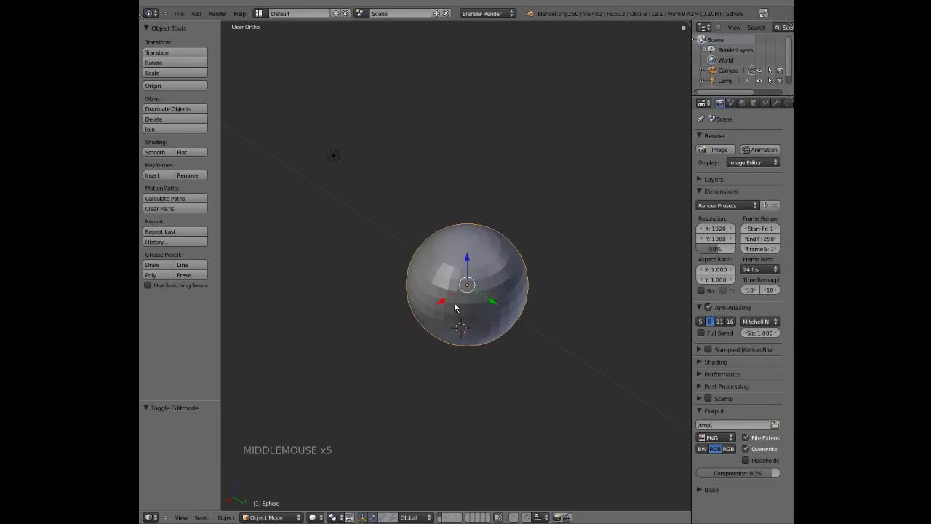
Step: Hide the sphere's 3D transform manipulator and show it again
click(363, 519)
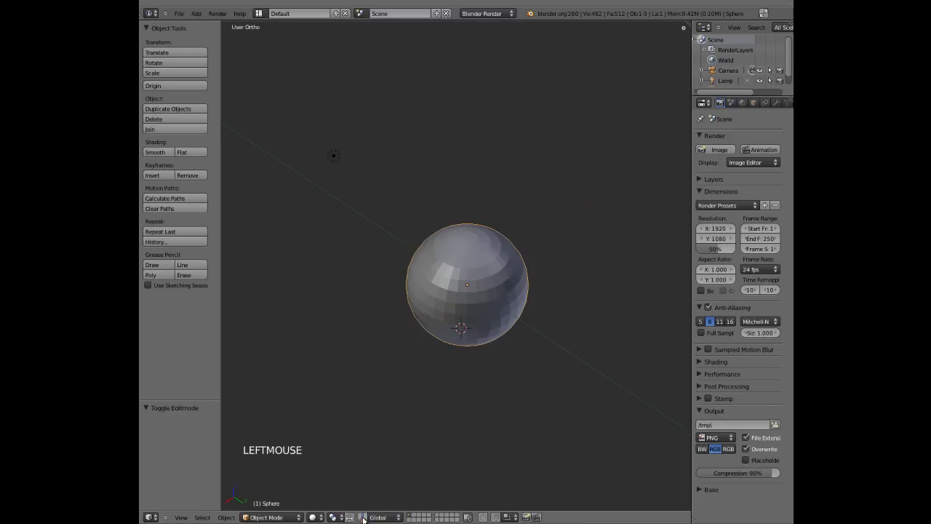
click(363, 519)
middle_drag(496, 329, 461, 327)
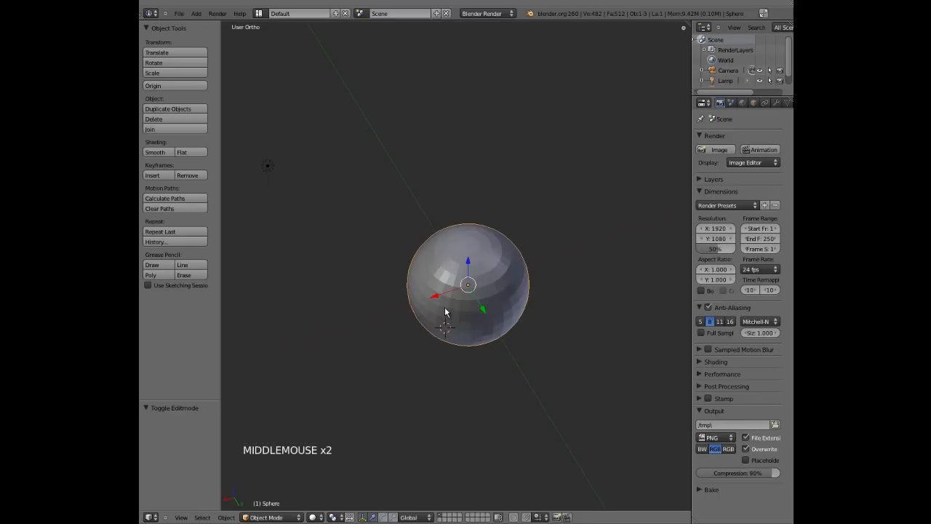
Step: Try moving the sphere about -3.55 units along the X axis with the manipulator, and undo the move
drag(439, 298, 502, 285)
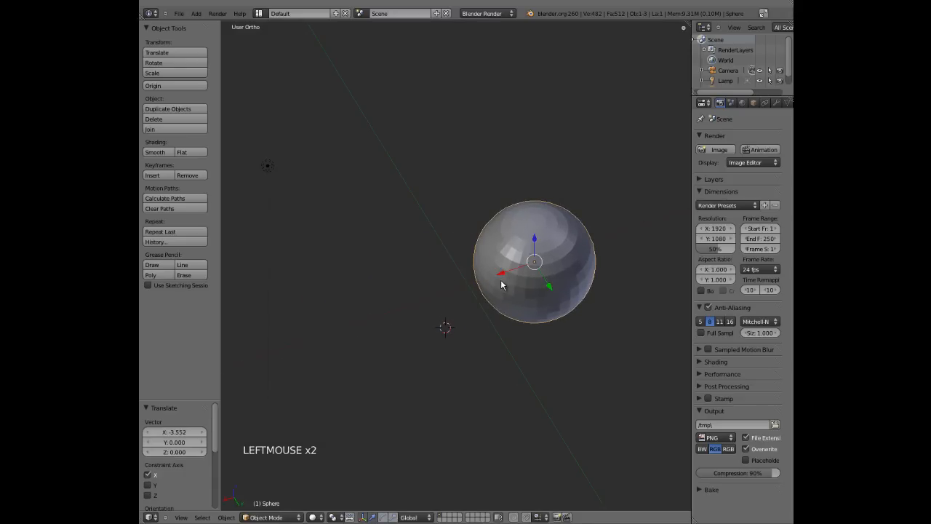
key(ctrl+z)
key(ctrl+z)
Step: Try raising the sphere along the Z axis twice, the second time by about 2.25 units, undoing each move
middle_drag(436, 332, 460, 285)
scroll(464, 299, down, 3)
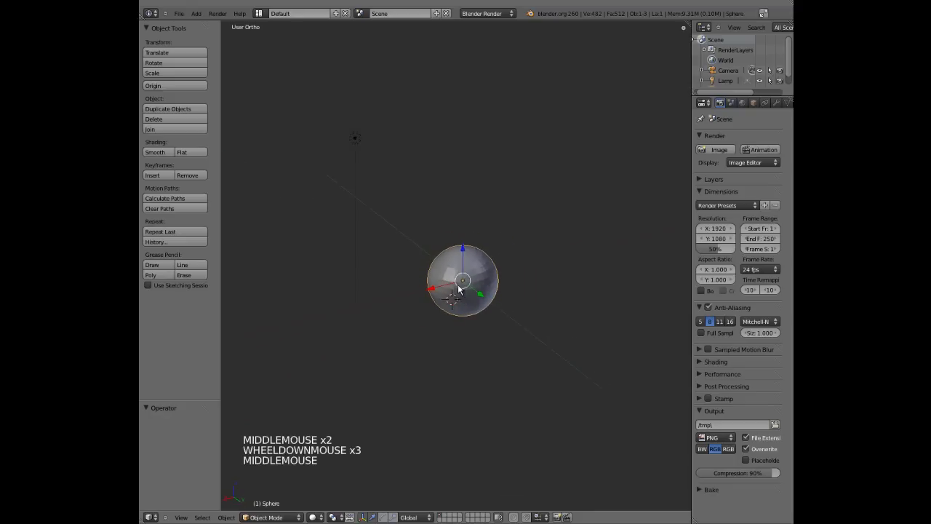
drag(462, 250, 463, 182)
key(ctrl+z)
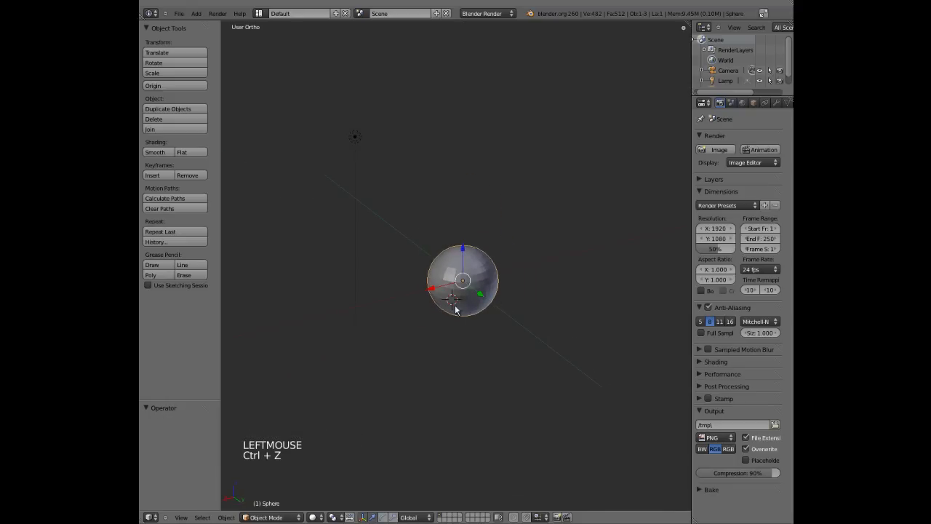
drag(466, 248, 470, 191)
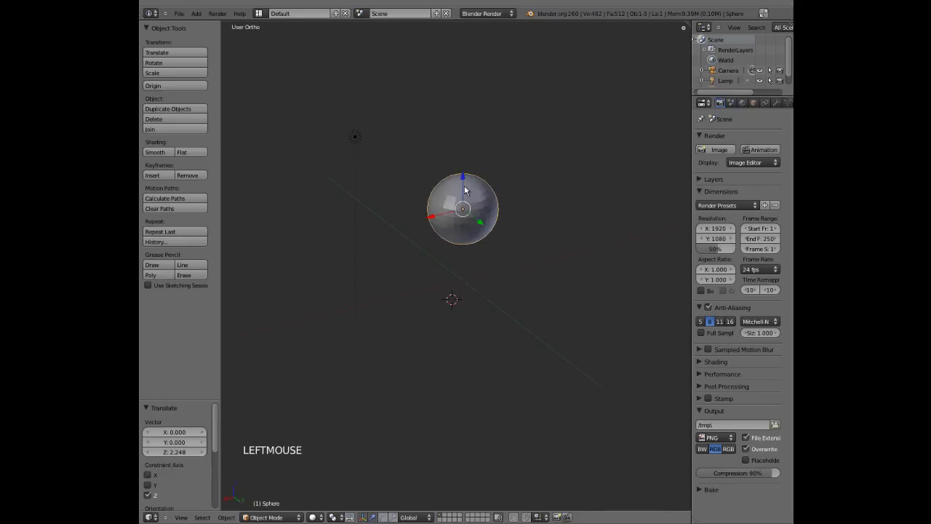
key(ctrl+z)
middle_drag(468, 275, 491, 285)
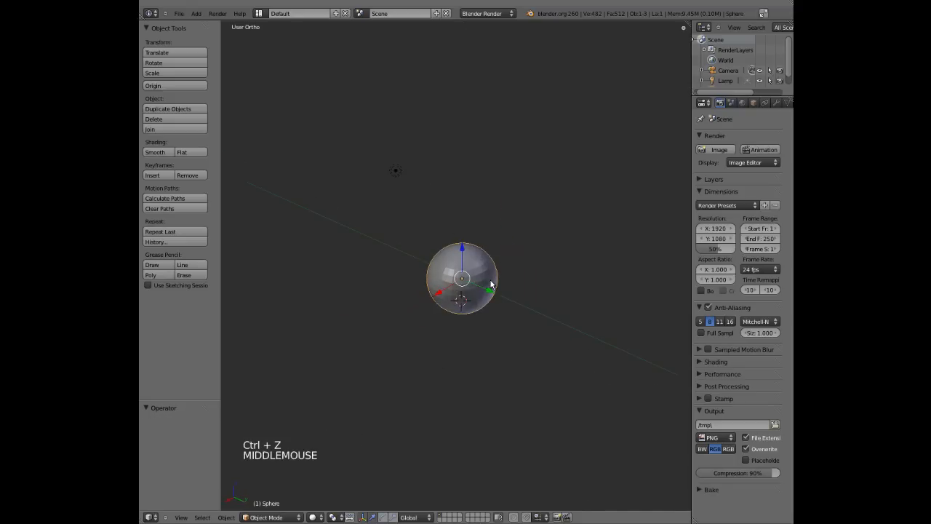
Step: Switch the manipulator to rotation, try rotating the sphere about -3.4° around the X axis, and undo the rotation
click(384, 517)
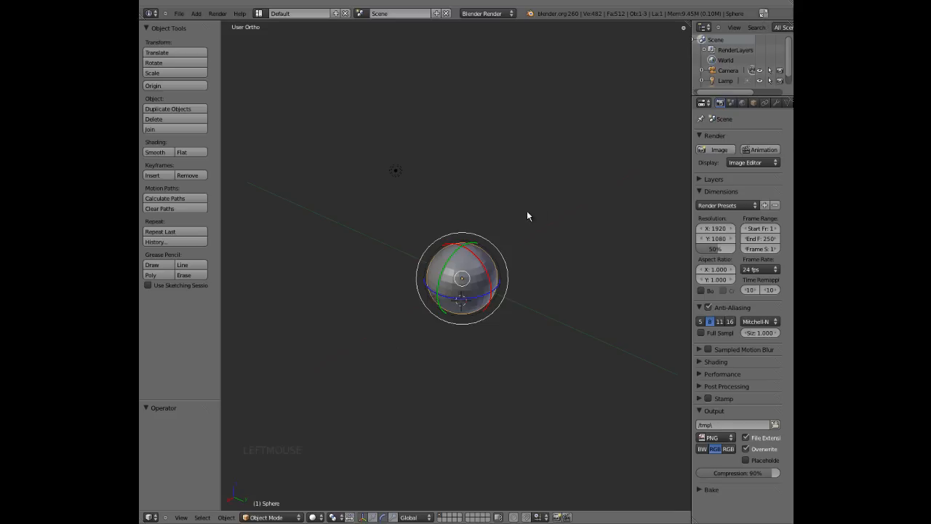
click(369, 313)
scroll(480, 274, up, 2)
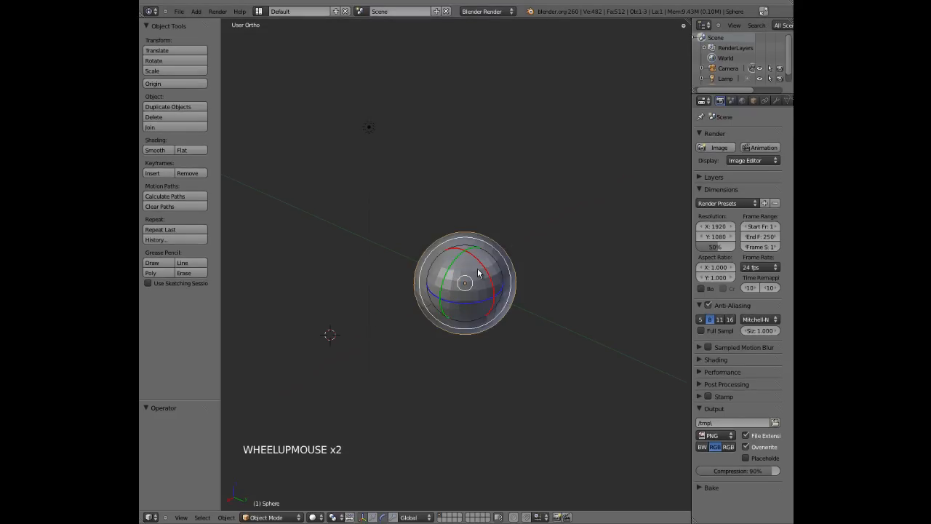
scroll(478, 270, down, 3)
scroll(484, 265, up, 2)
mouse_move(482, 265)
mouse_down()
mouse_move(484, 255)
mouse_move(482, 268)
mouse_up()
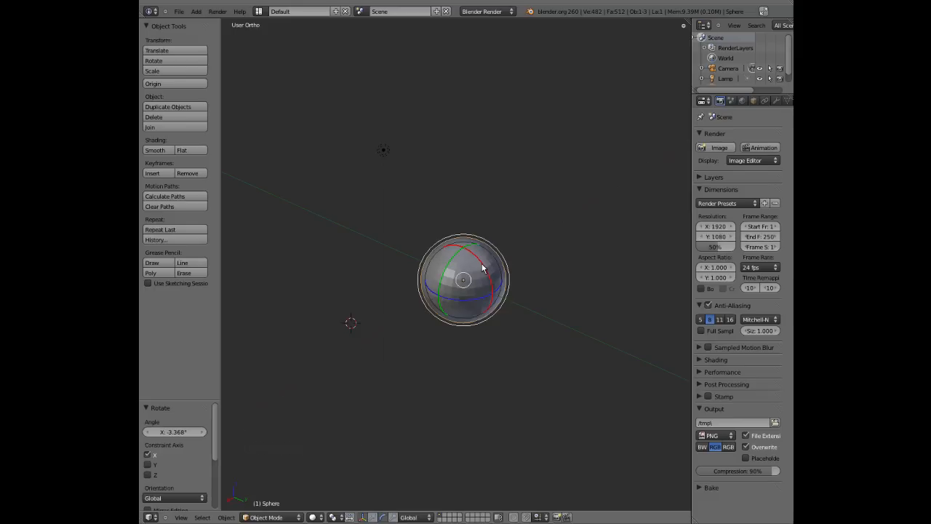
key(ctrl+z)
scroll(483, 271, up, 4)
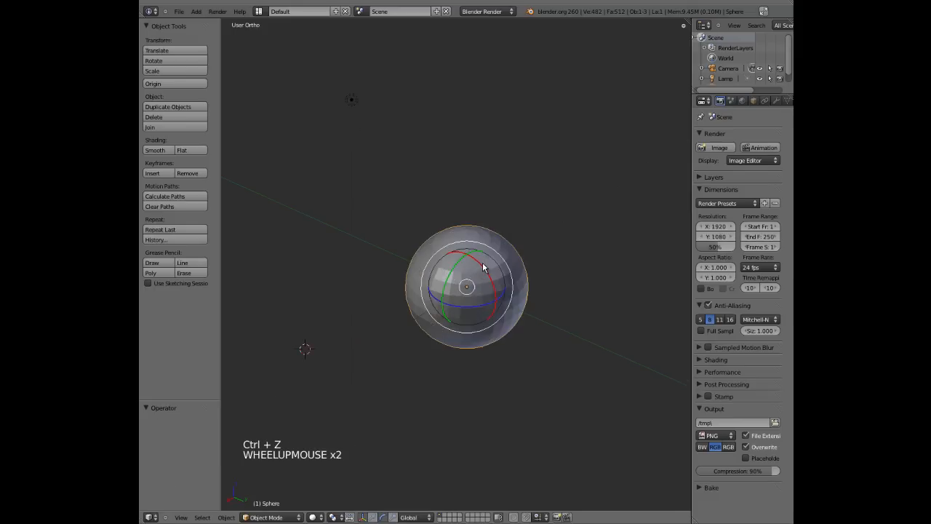
scroll(407, 342, down, 2)
Step: With the translation manipulator, try moving the sphere about 1.16 units along X, briefly toggle wireframe display, and undo the move
click(362, 517)
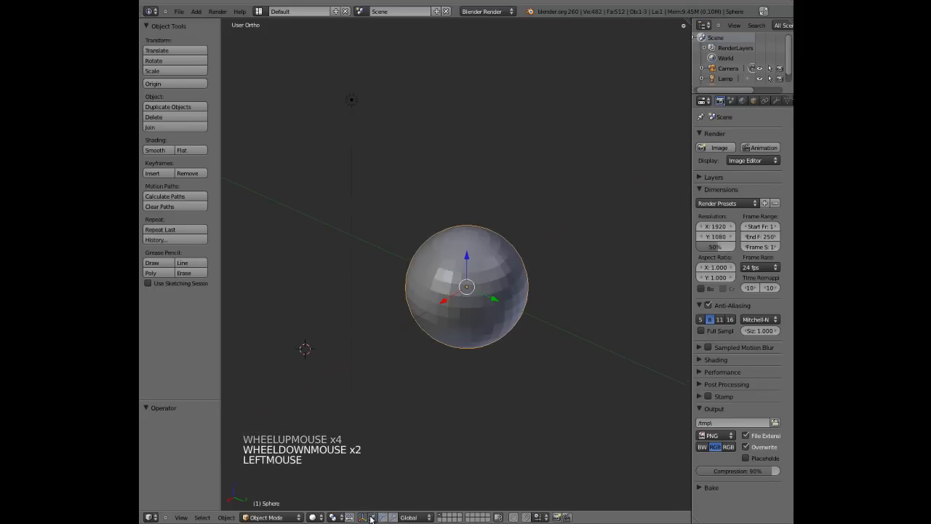
drag(446, 305, 393, 336)
key(z)
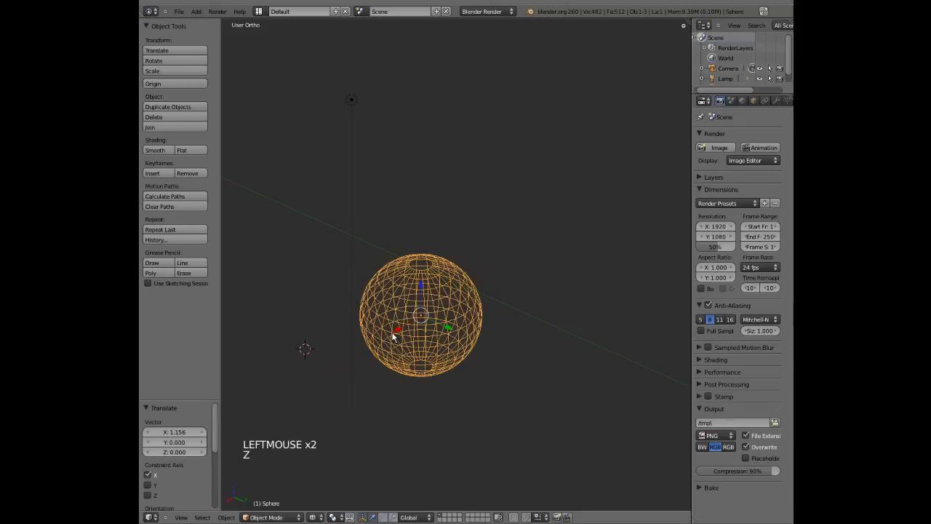
key(z)
key(ctrl+z)
Step: Try moving the sphere with the manipulator's Z and Y axis arrows, undoing each move
mouse_move(470, 256)
mouse_down()
mouse_move(470, 187)
mouse_move(458, 256)
mouse_up()
key(ctrl+z)
drag(489, 296, 557, 326)
key(ctrl+z)
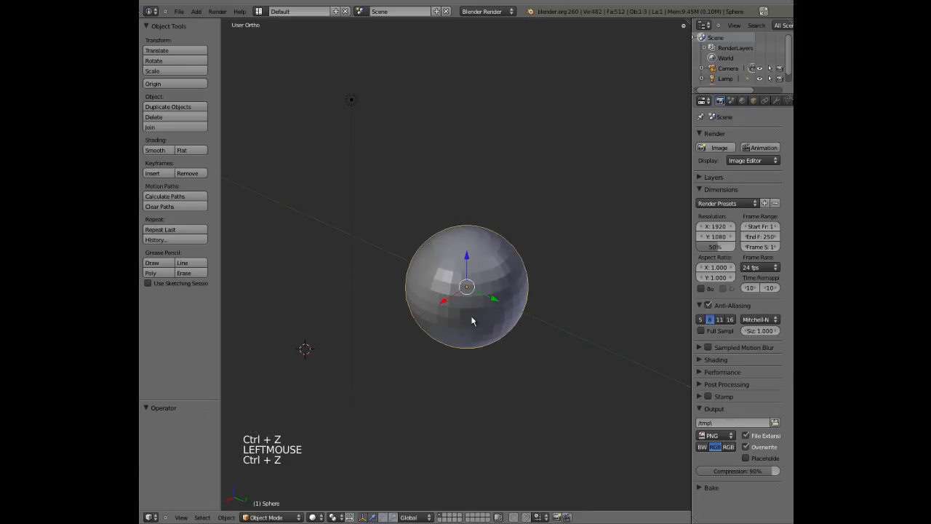
Step: Switch the manipulator to scaling, try stretching the sphere along Y and about 2.15 times along Z, undoing each resize
middle_drag(474, 318, 462, 339)
click(393, 518)
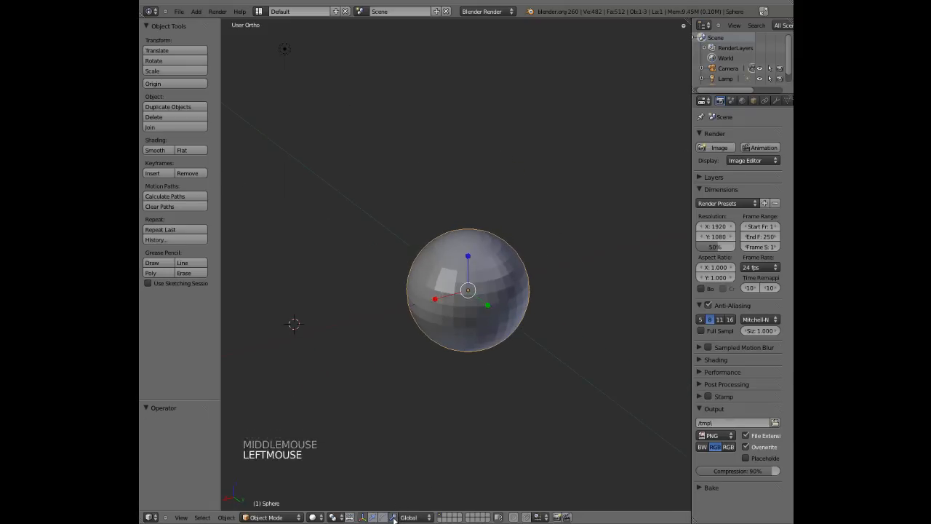
scroll(470, 277, down, 1)
middle_drag(458, 308, 478, 308)
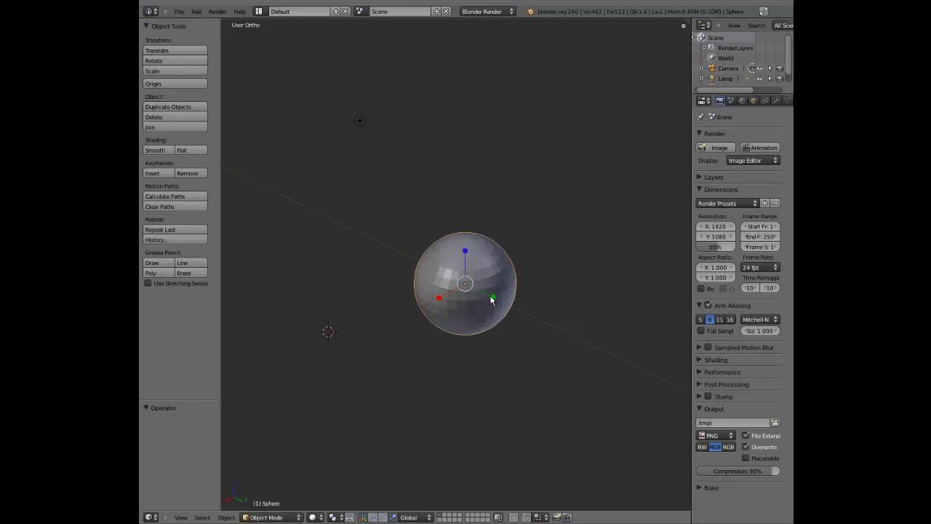
drag(478, 295, 526, 313)
key(ctrl+z)
drag(465, 252, 466, 221)
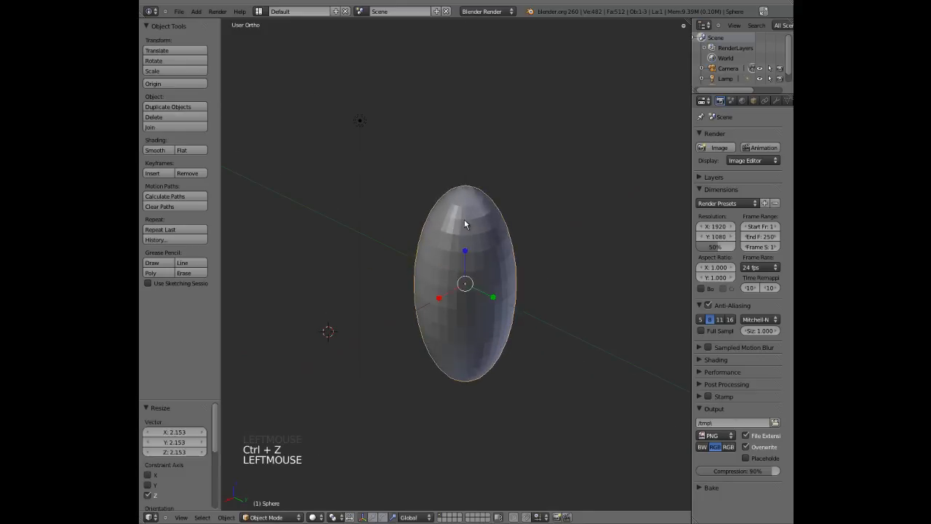
key(ctrl+z)
Step: Place the 3D cursor over the sphere's centre, and try scaling the sphere along Y and X, undoing each resize
click(467, 283)
drag(493, 297, 506, 304)
key(ctrl+z)
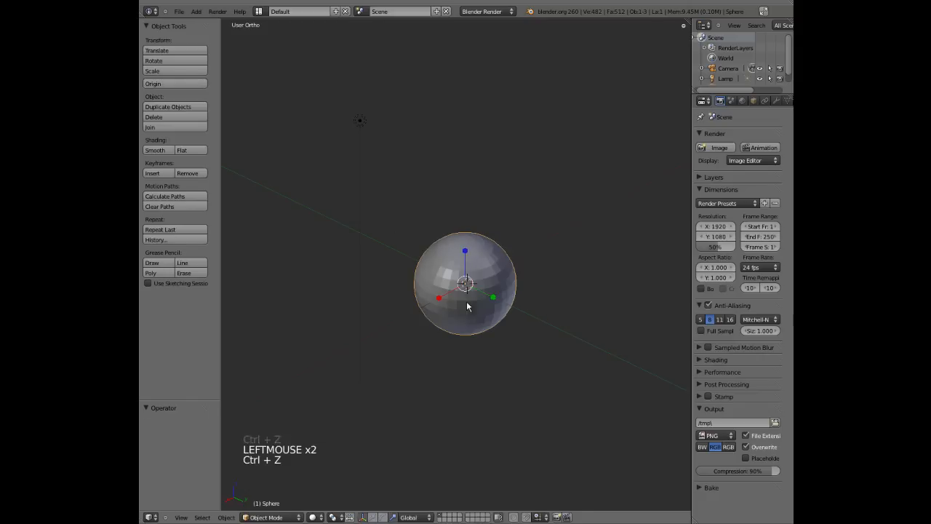
drag(440, 300, 409, 317)
key(ctrl+z)
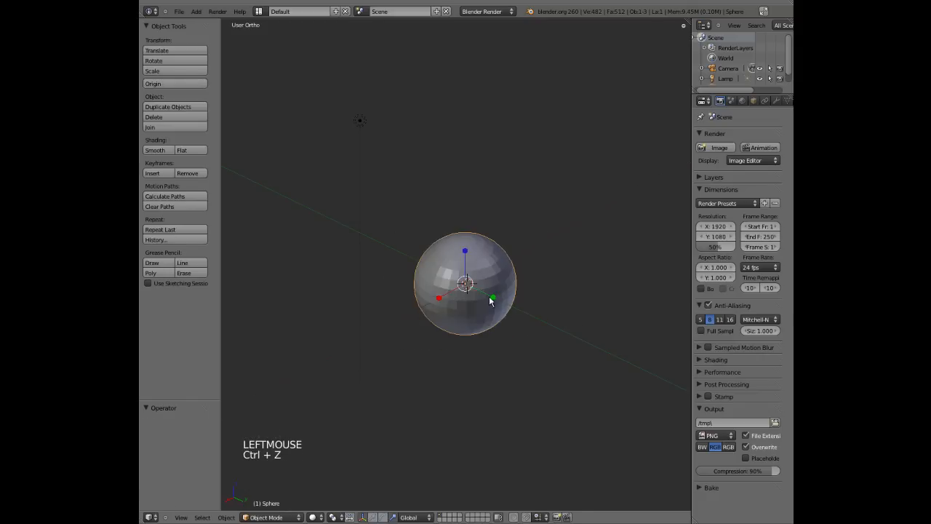
Step: Switch the sphere's manipulator from scaling back to translation
middle_drag(489, 296, 356, 296)
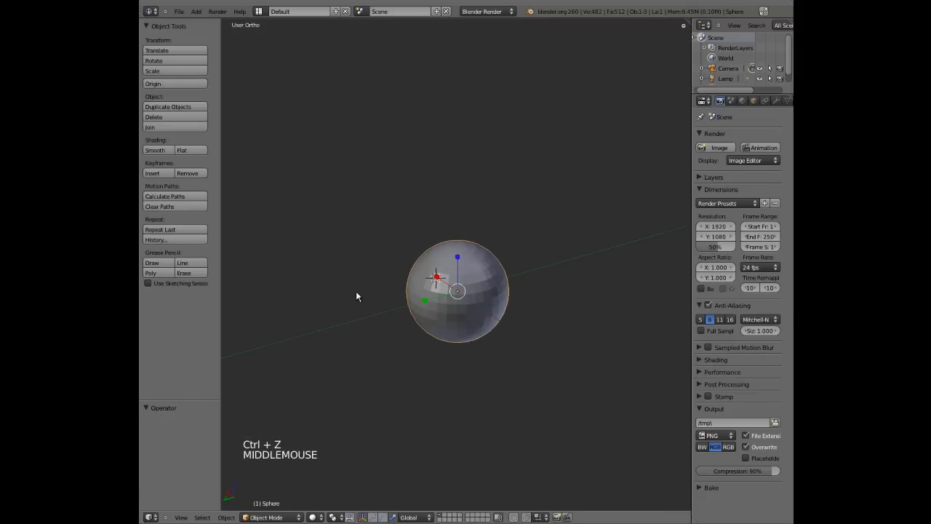
click(373, 519)
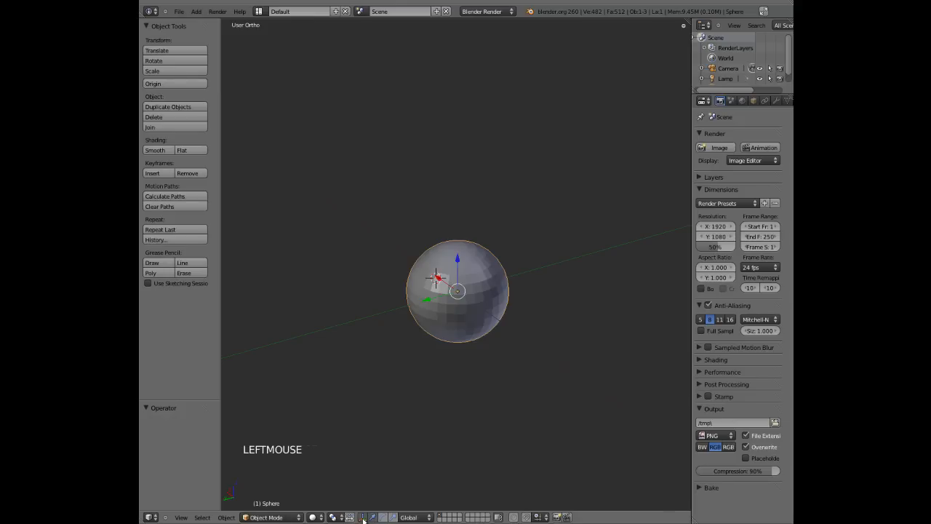
Step: Hide the 3D transform manipulator on the sphere in the viewport
click(363, 518)
click(363, 518)
click(363, 518)
mouse_move(403, 348)
middle_down()
mouse_move(459, 364)
mouse_move(443, 355)
middle_up()
mouse_move(474, 328)
middle_down()
mouse_move(471, 338)
mouse_move(455, 332)
middle_up()
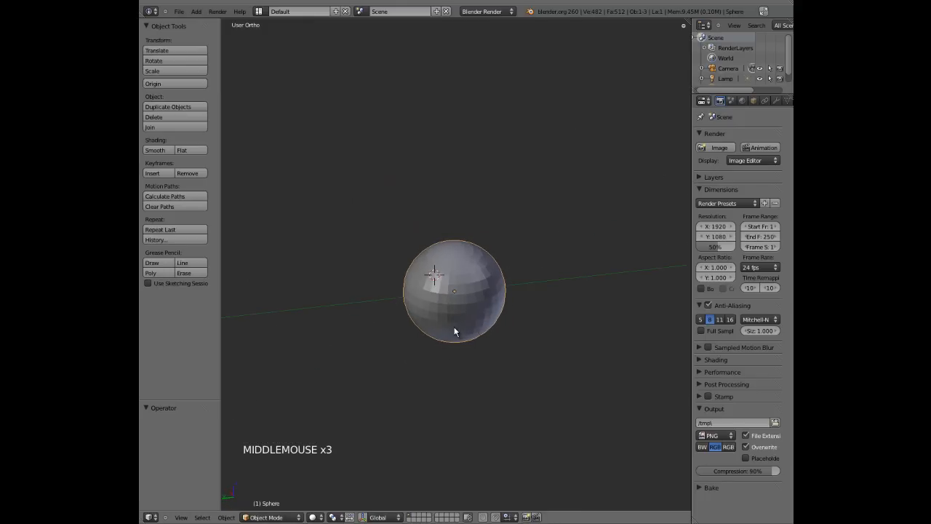
Step: Try to move the sphere freely in the view without any axis constraint
key(g)
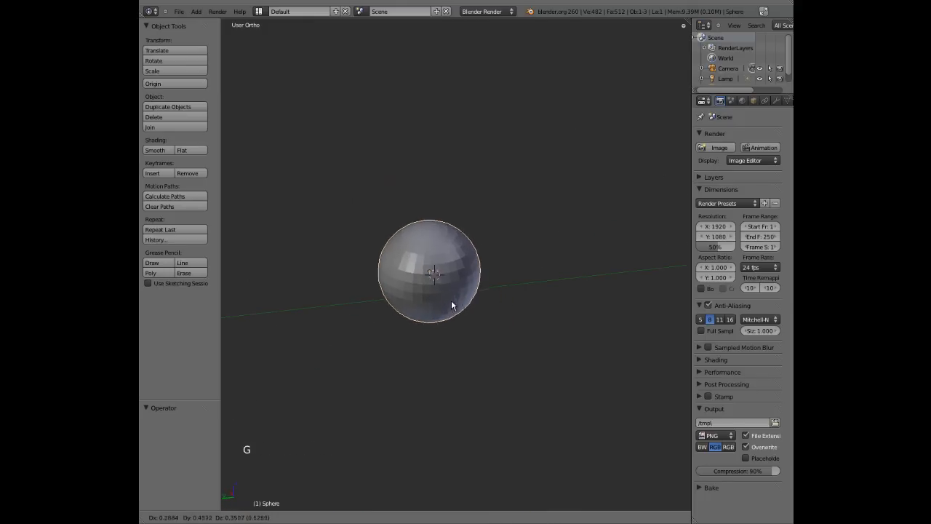
right_click(512, 291)
key(g)
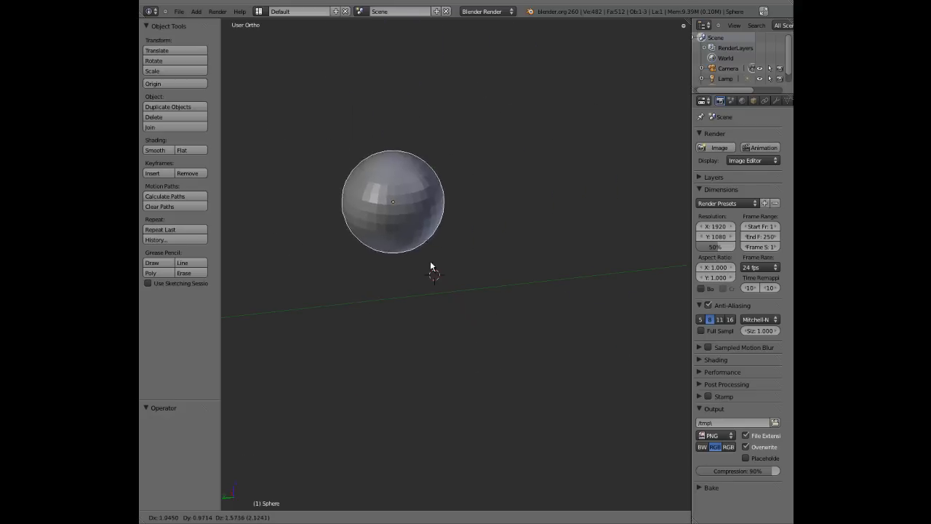
right_click(523, 275)
middle_drag(523, 275, 481, 352)
scroll(470, 354, down, 3)
middle_drag(485, 318, 460, 298)
scroll(451, 304, up, 3)
scroll(459, 306, down, 2)
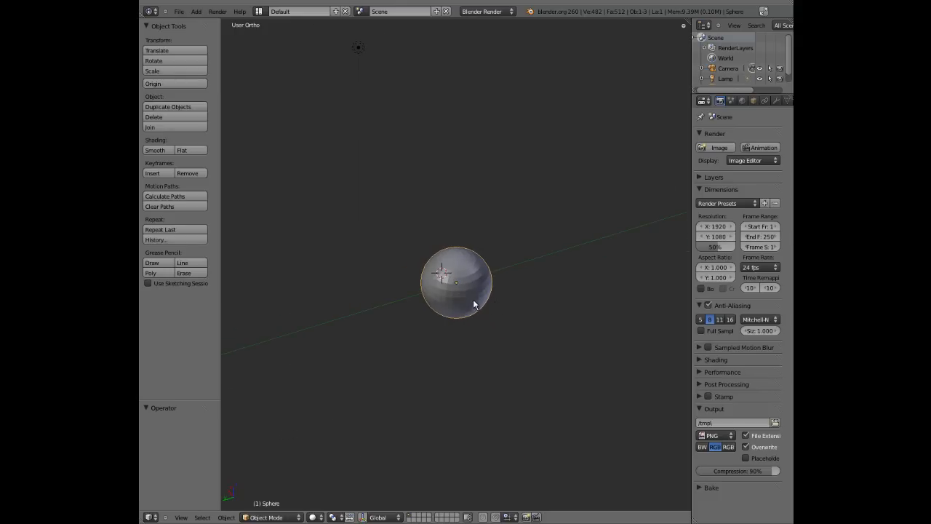
middle_drag(486, 308, 458, 310)
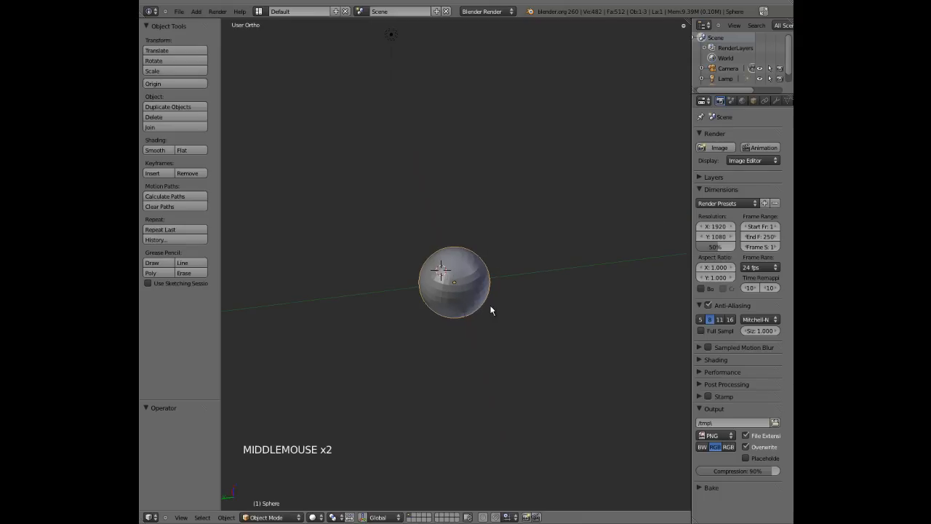
key(g)
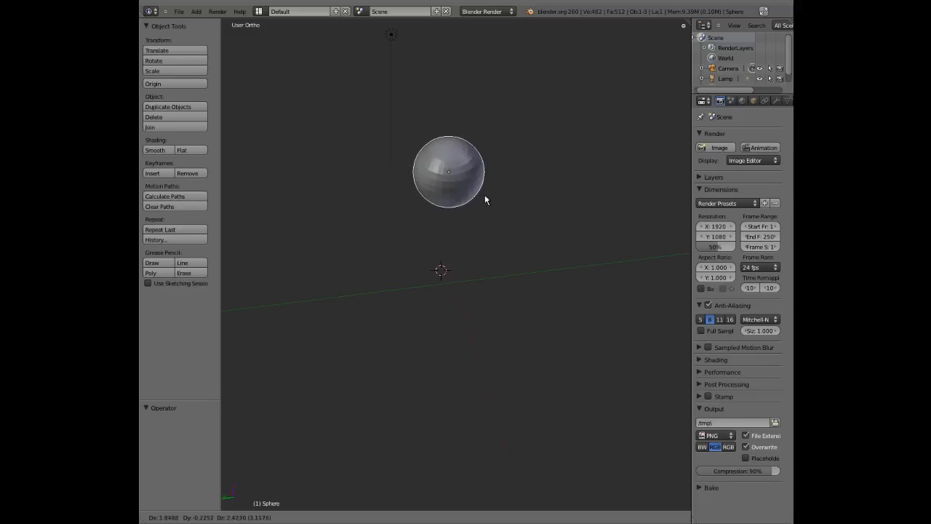
right_click(489, 234)
Step: Try to move the sphere along the global X, Z and Y axes, one axis at a time
middle_drag(461, 286, 516, 292)
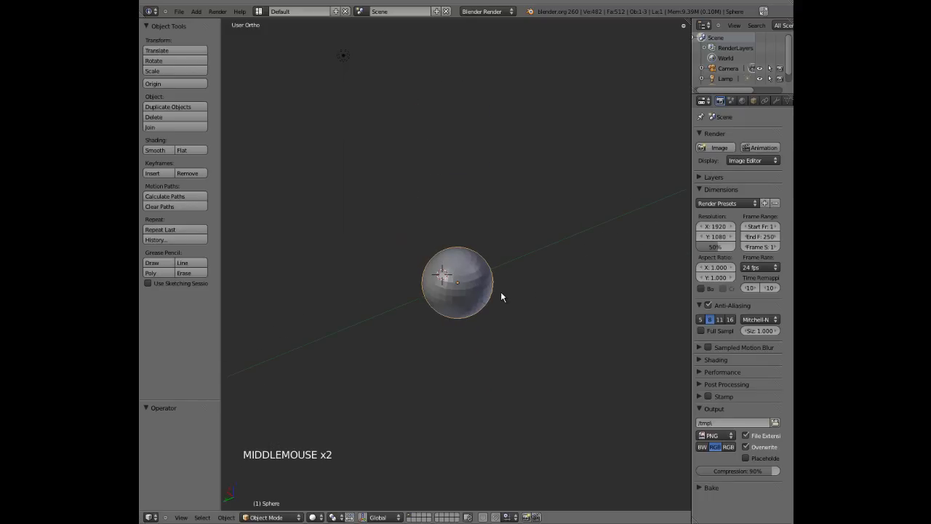
key(g)
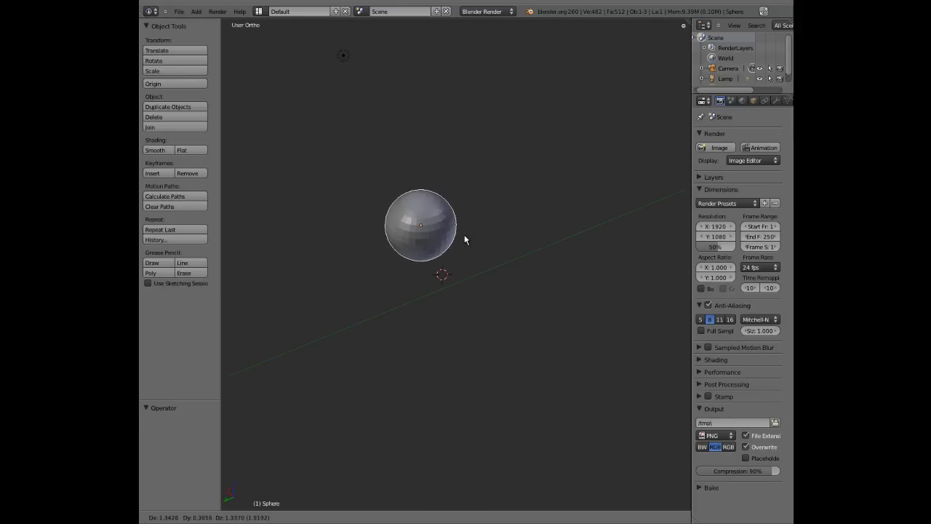
key(x)
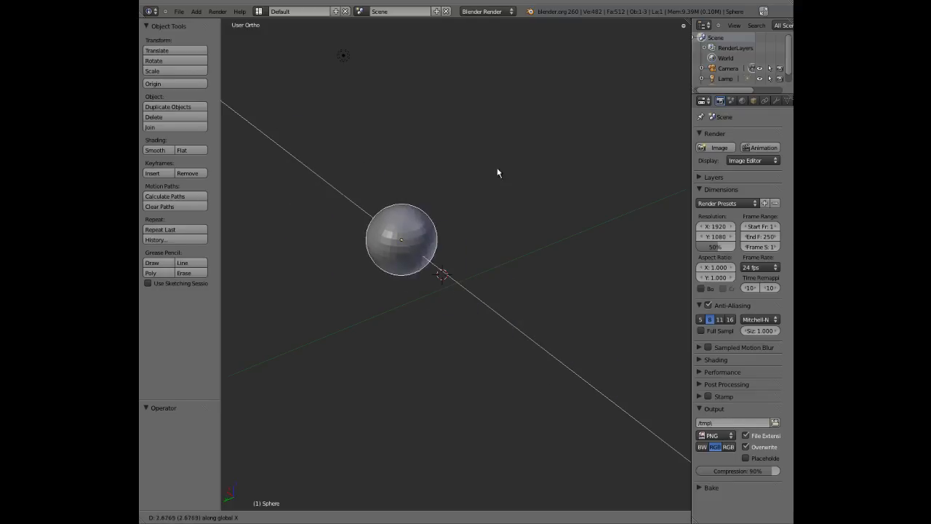
right_click(382, 163)
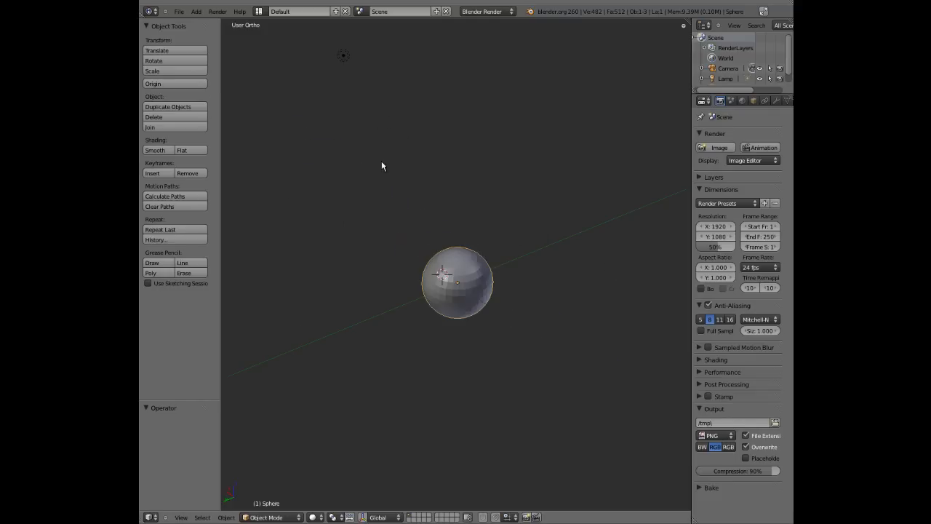
key(g)
key(z)
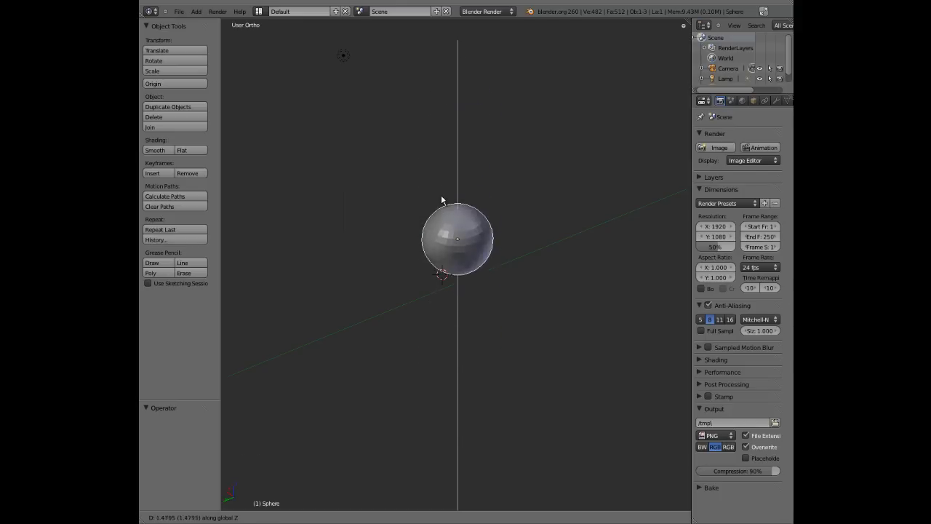
right_click(440, 196)
key(g)
key(y)
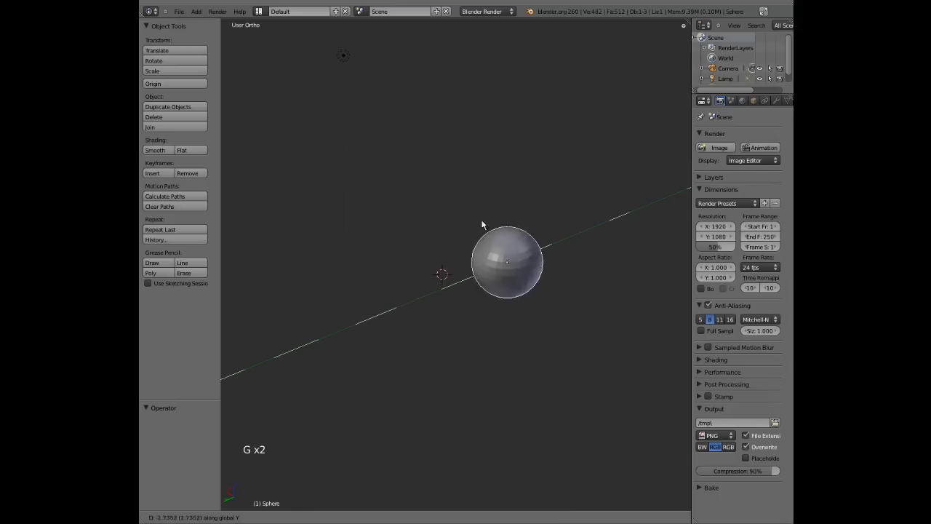
right_click(452, 264)
Step: Try to rotate the sphere freely around the view direction
mouse_move(451, 264)
middle_down()
mouse_move(462, 332)
mouse_move(477, 298)
mouse_move(478, 340)
mouse_move(483, 327)
mouse_move(461, 342)
middle_up()
scroll(475, 331, up, 3)
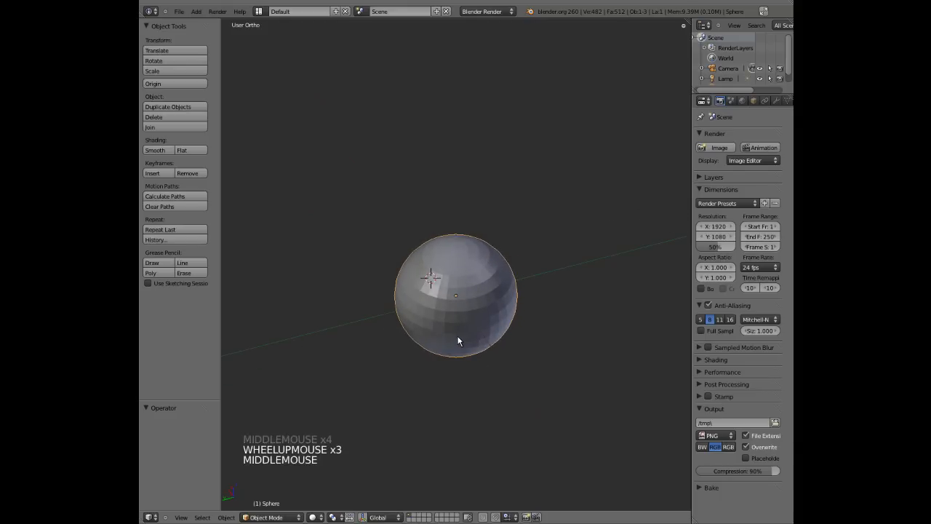
key(r)
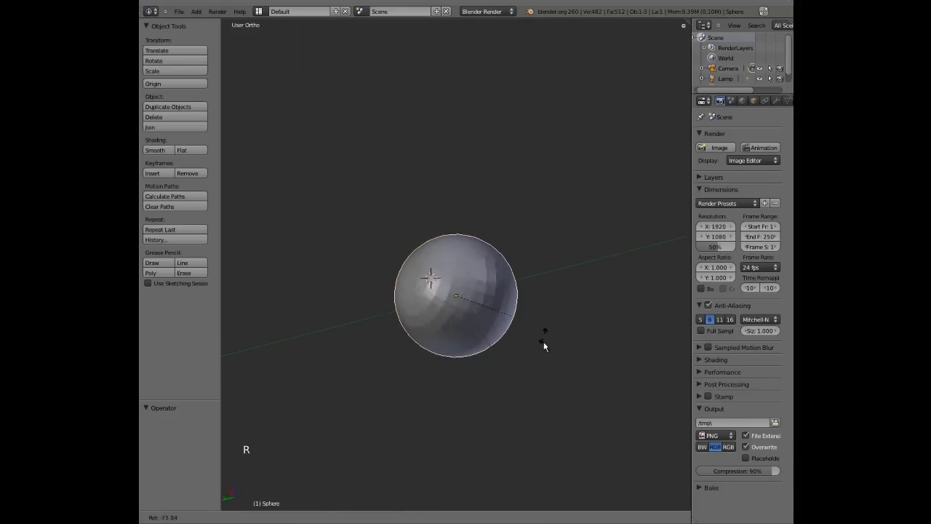
right_click(430, 385)
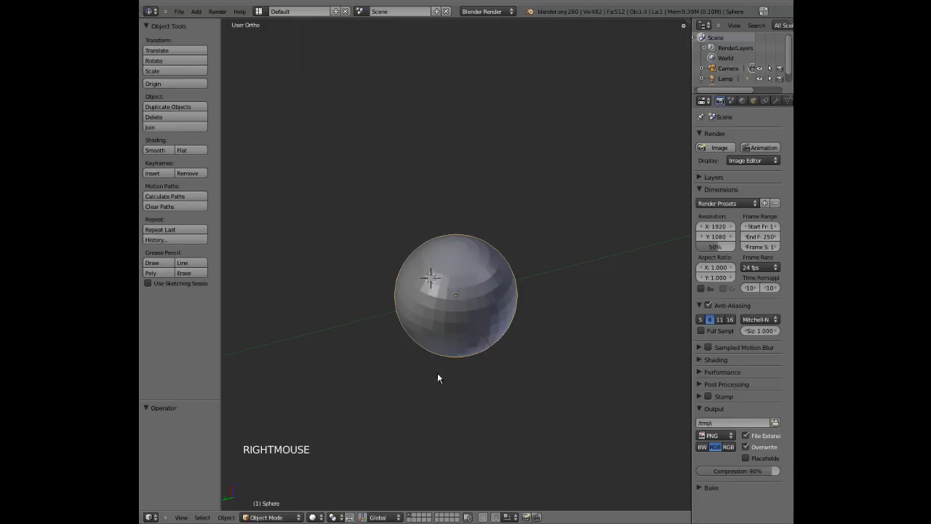
Step: Try to rotate the sphere around the global Z, Y and X axes, one axis at a time
scroll(437, 373, down, 3)
mouse_move(470, 347)
middle_down()
mouse_move(497, 342)
mouse_move(480, 346)
middle_up()
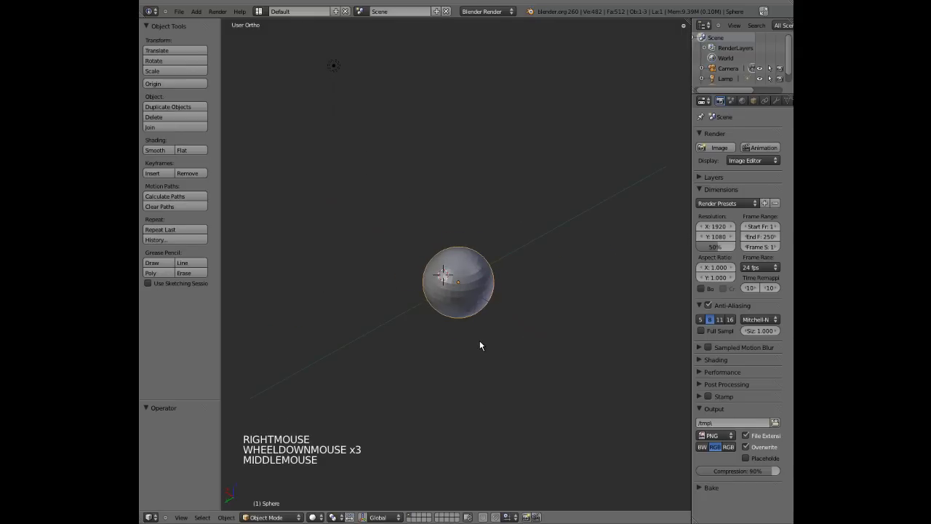
key(r)
key(z)
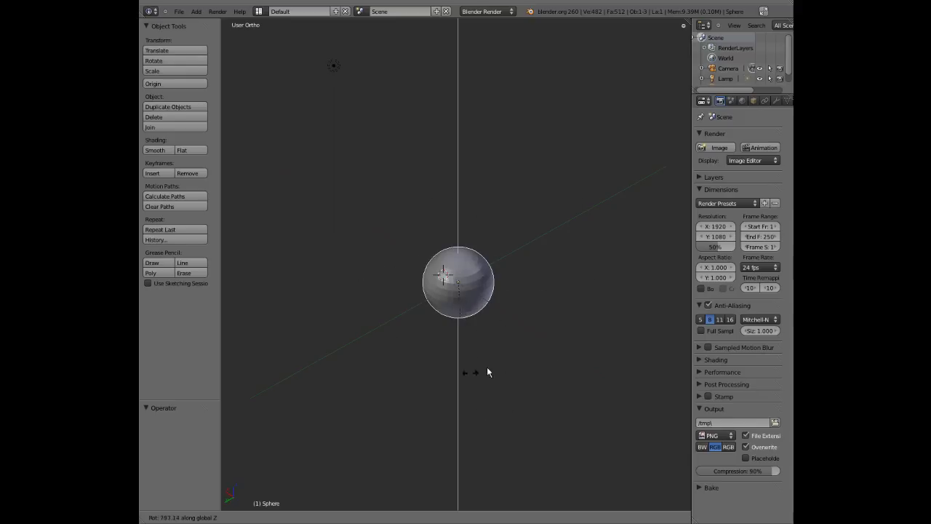
right_click(505, 244)
key(r)
key(y)
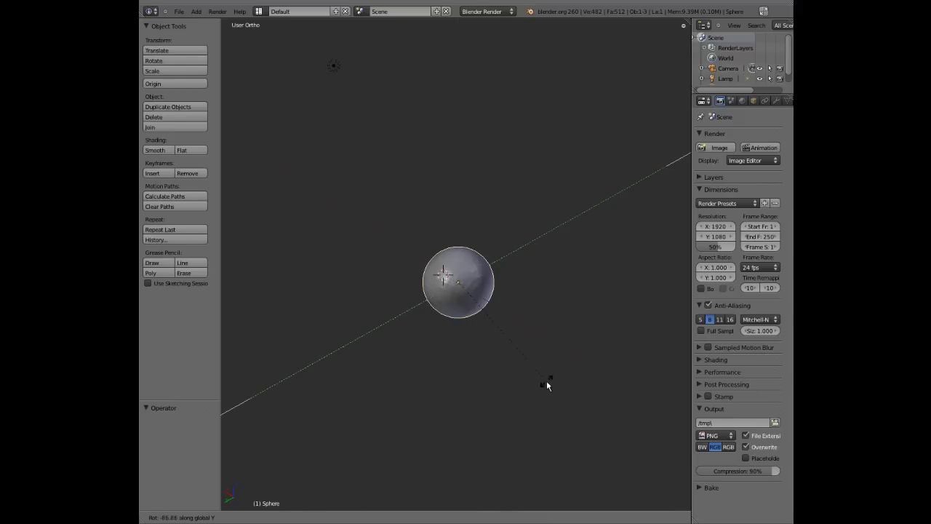
right_click(549, 282)
key(r)
key(x)
right_click(350, 299)
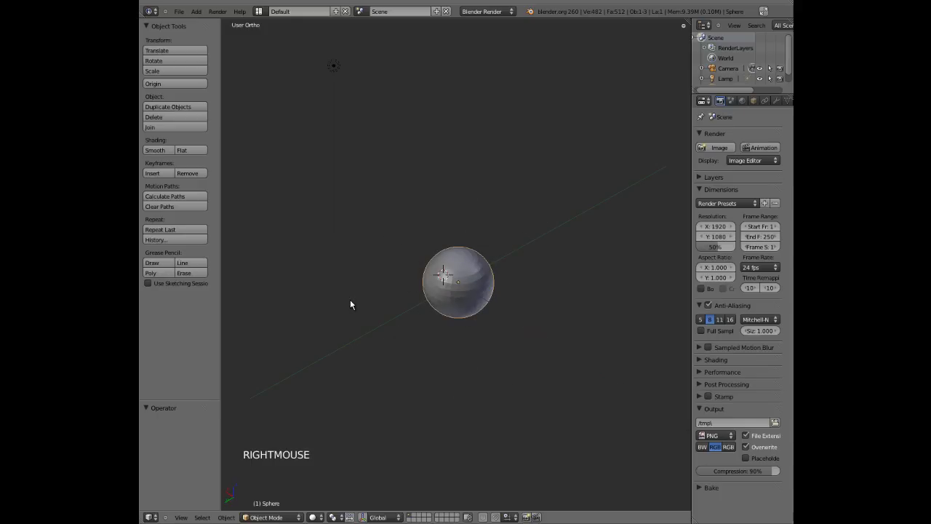
Step: Try to scale the sphere uniformly in all directions
scroll(432, 314, up, 4)
scroll(457, 331, down, 2)
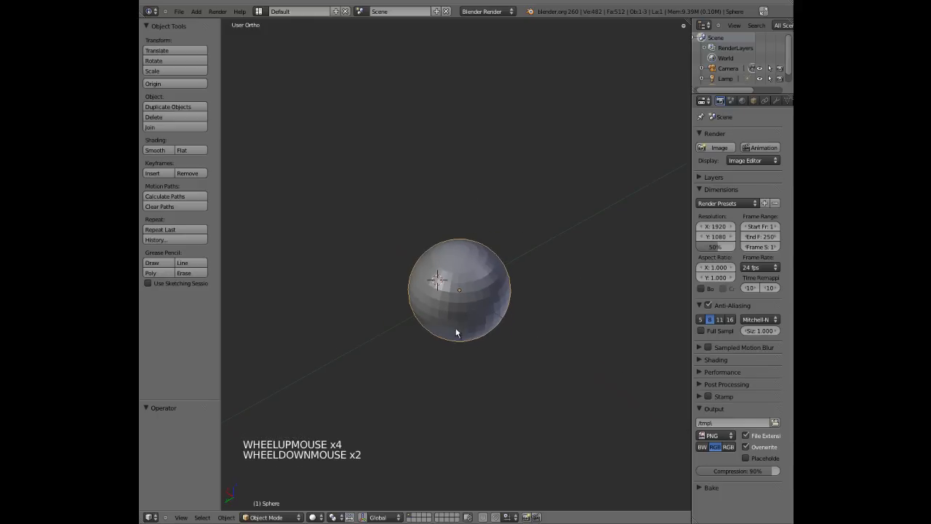
mouse_move(456, 327)
middle_down()
mouse_move(463, 329)
mouse_move(452, 332)
middle_up()
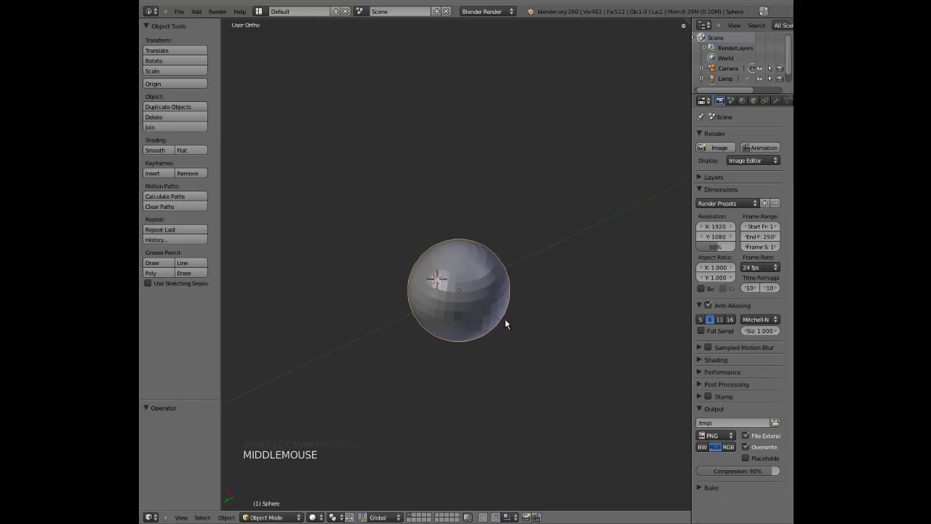
key(s)
key(s)
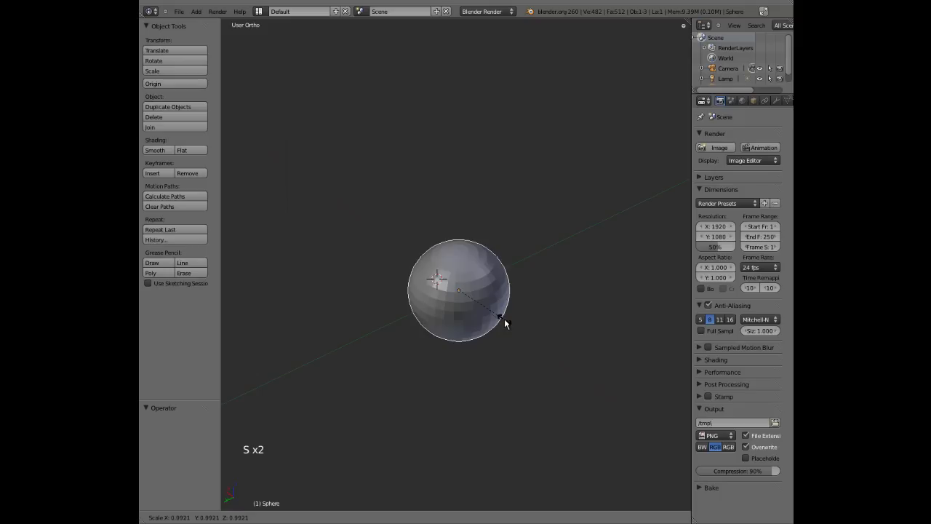
right_click(500, 316)
key(s)
key(s)
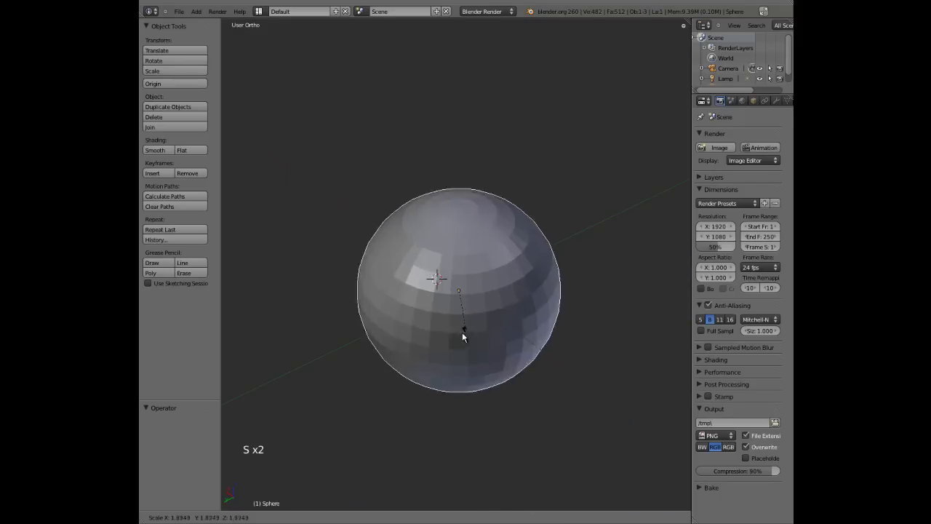
right_click(466, 302)
scroll(509, 310, down, 5)
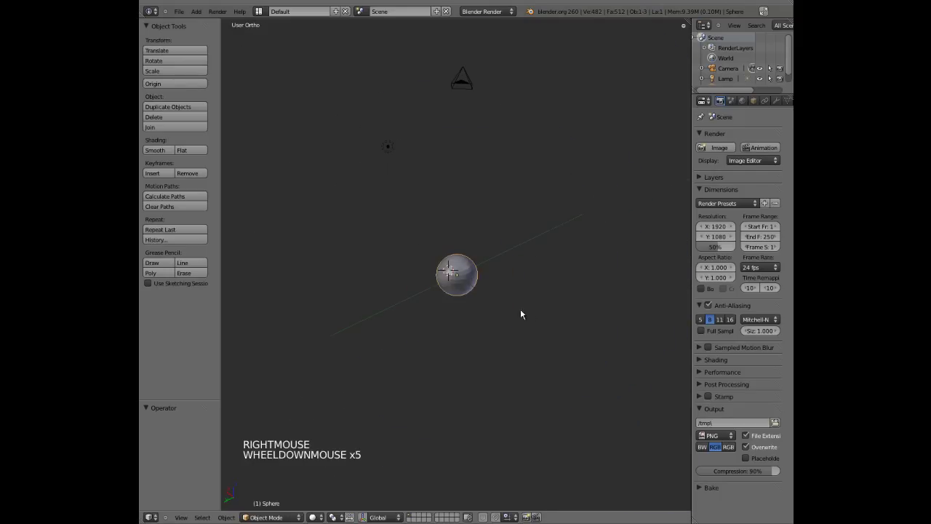
key(s)
key(s)
key(s)
key(s)
key(s)
key(s)
right_click(503, 323)
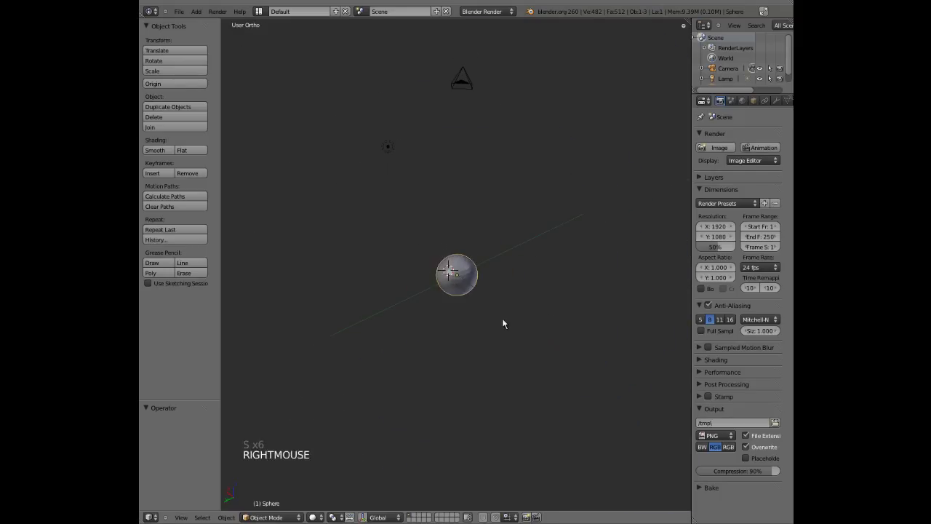
Step: Try to scale the sphere along the global Z, X and Y axes, one axis at a time
scroll(503, 323, up, 3)
key(s)
key(s)
key(s)
key(s)
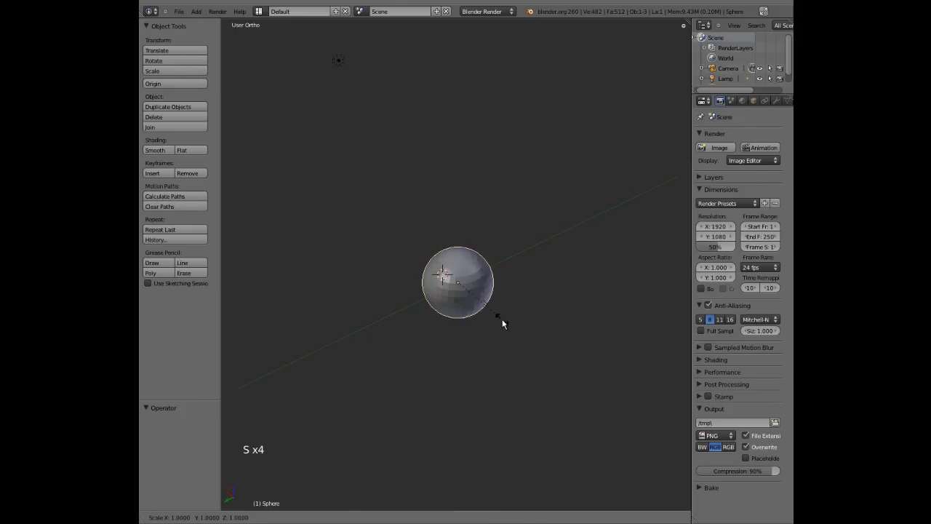
key(z)
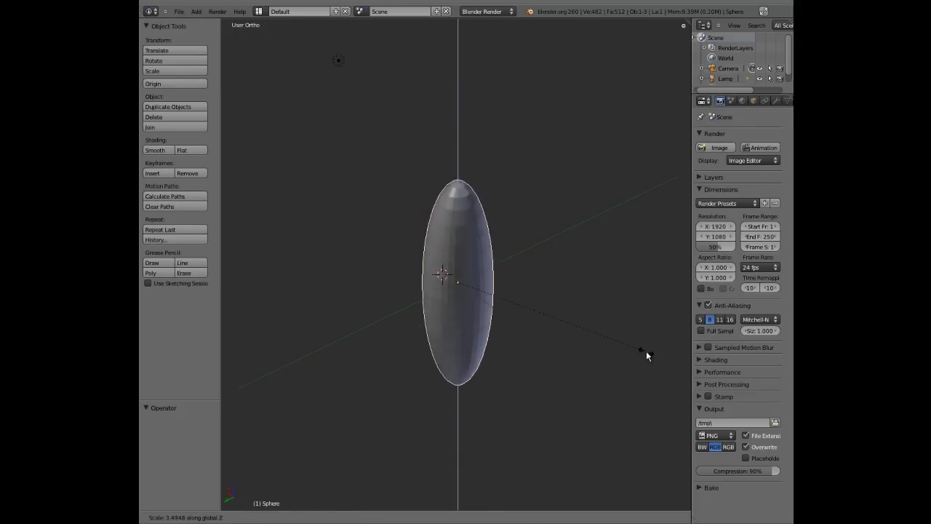
right_click(551, 326)
key(s)
key(s)
key(x)
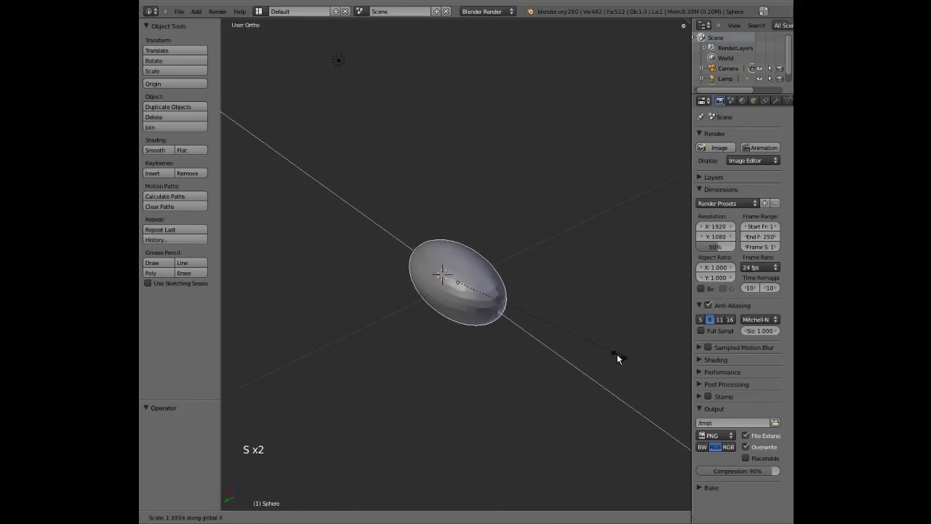
right_click(561, 327)
key(s)
key(s)
key(y)
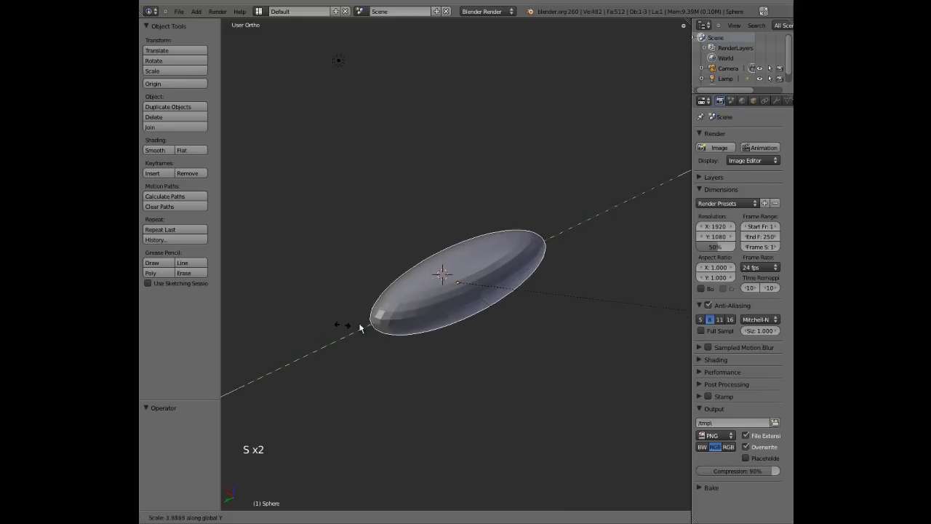
right_click(408, 309)
Step: Try to scale the whole sphere once more without an axis constraint
middle_drag(409, 305, 547, 299)
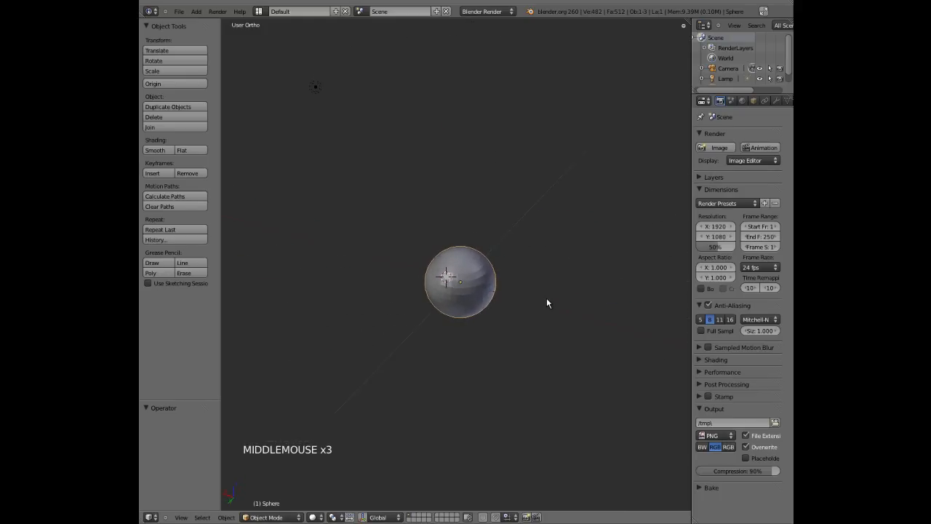
middle_drag(486, 306, 490, 274)
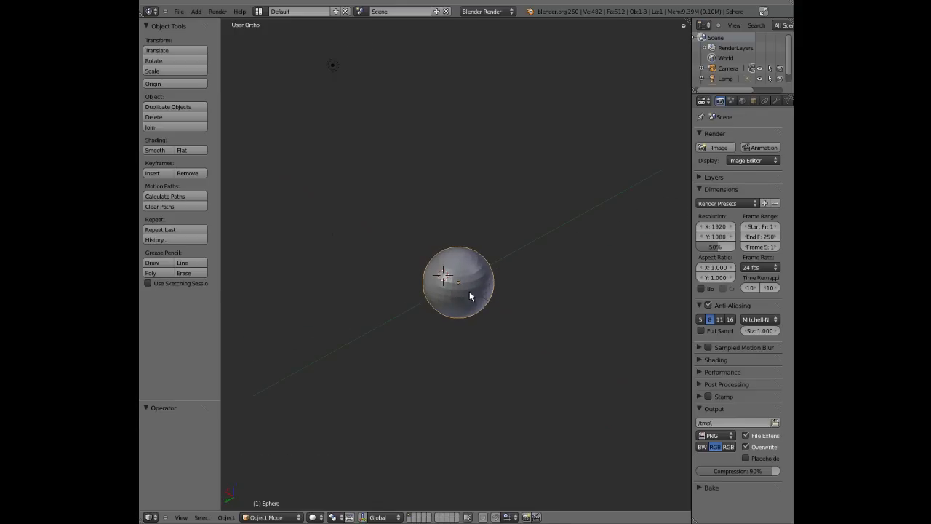
key(s)
key(s)
key(s)
key(s)
key(s)
key(s)
right_click(477, 297)
Step: Try to stretch the sphere along the global X axis
key(s)
key(s)
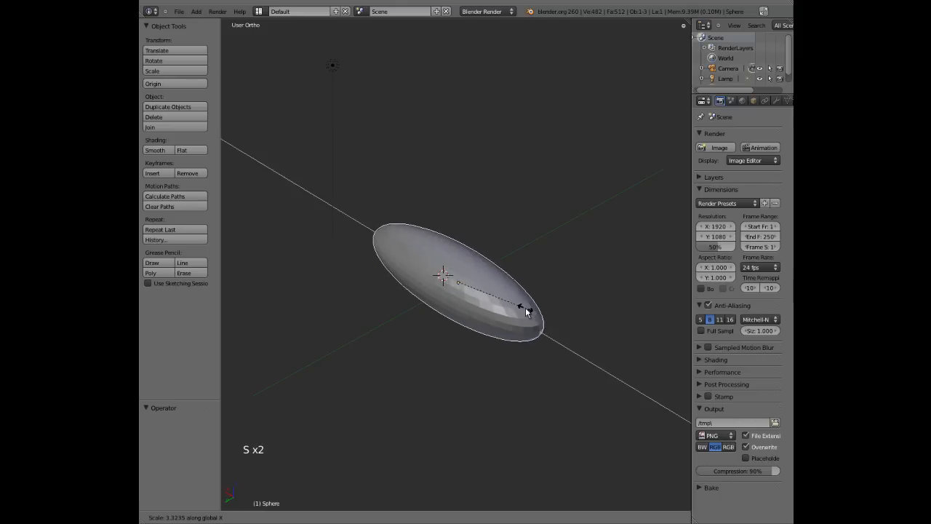
right_click(525, 307)
key(s)
key(s)
right_click(525, 311)
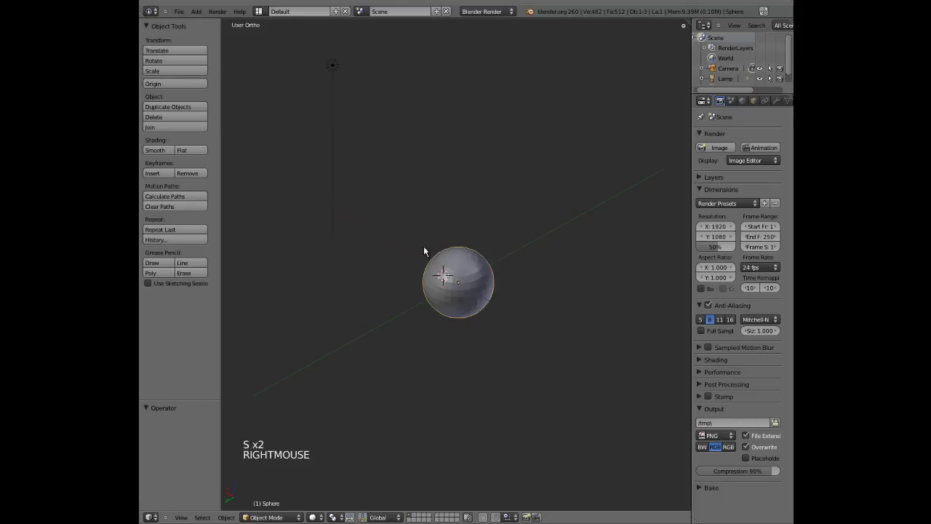
Step: Scale the sphere along the global X axis by a factor of about 2.336
middle_drag(482, 290, 471, 288)
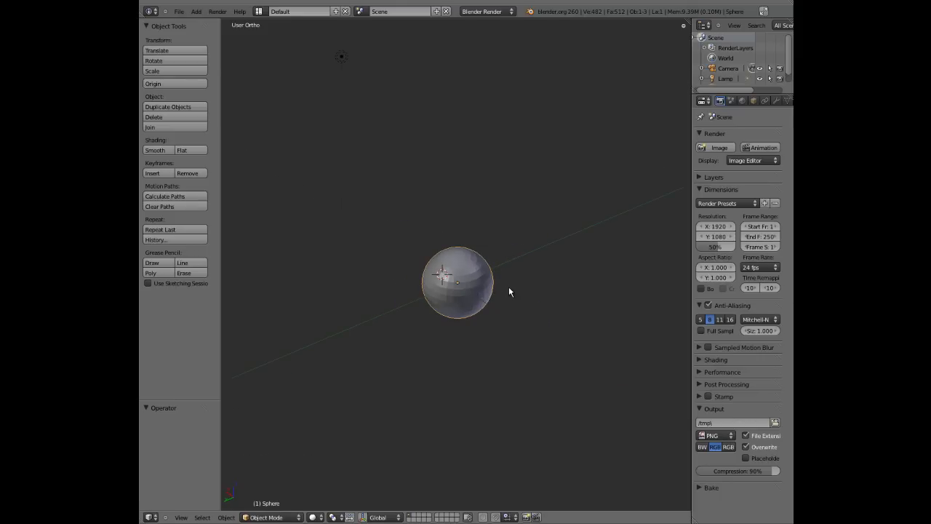
key(s)
key(s)
click(542, 312)
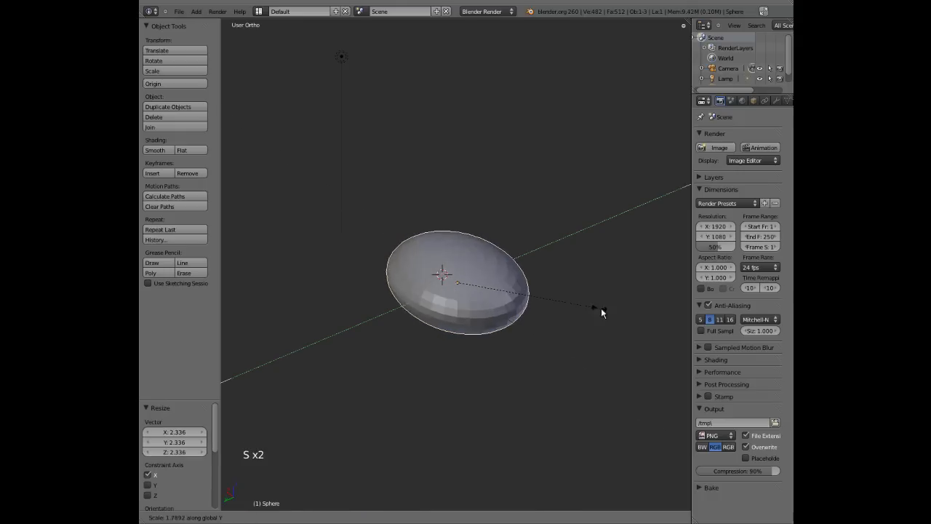
Step: Accept the sphere's stretch along the global Y axis, and undo both the Y and X scaling
click(584, 311)
middle_drag(583, 311, 484, 290)
key(ctrl+z)
key(ctrl+z)
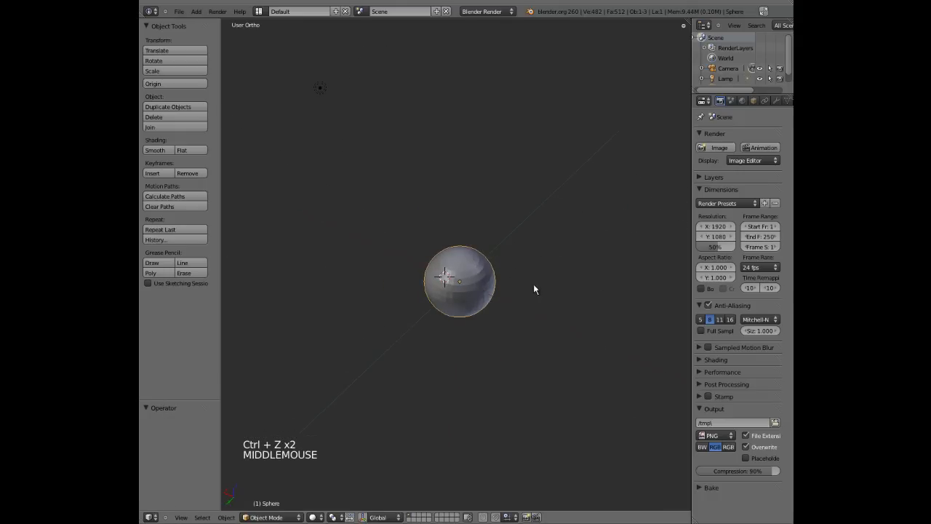
Step: Try to scale the sphere in X and Y only, with the global Z axis locked
key(s)
key(s)
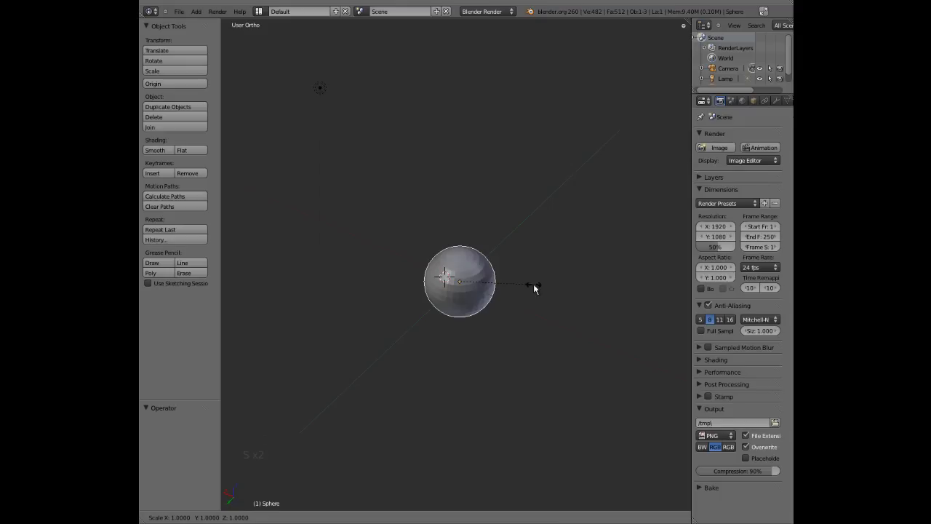
key(shift+z)
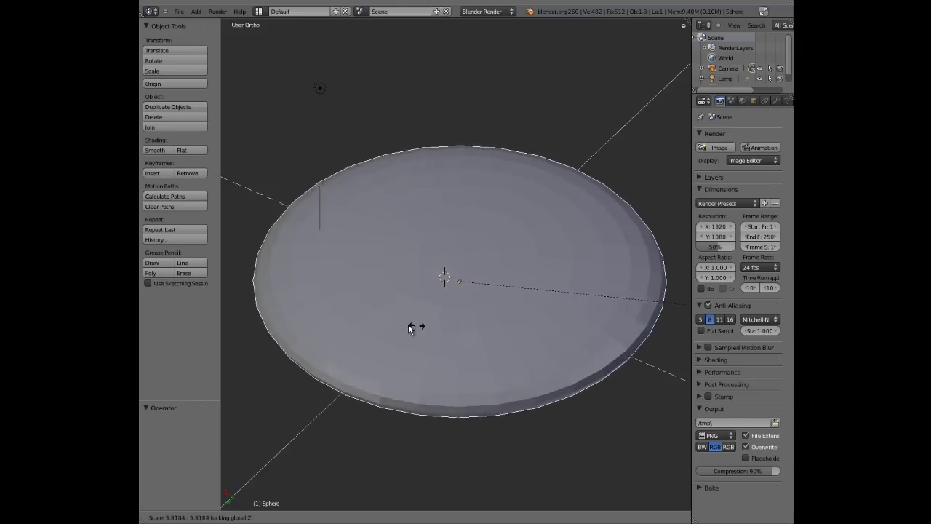
right_click(585, 314)
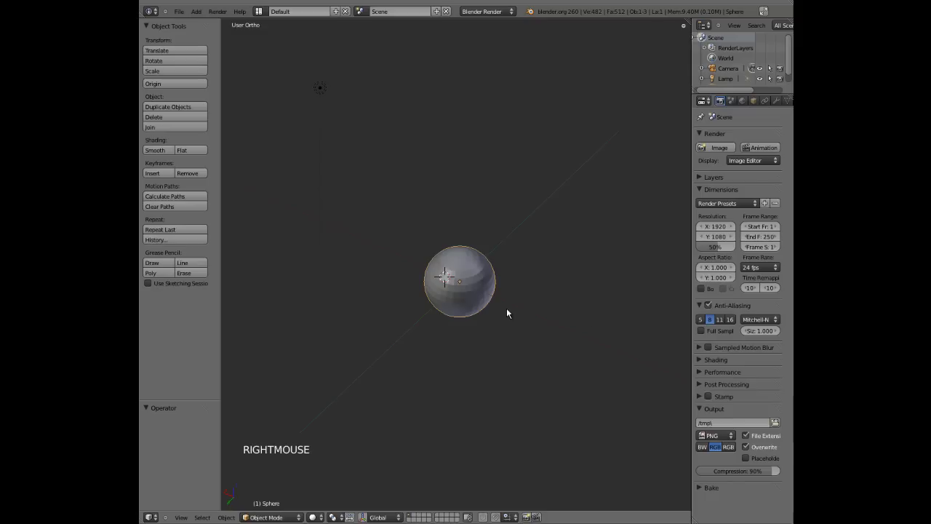
Step: Try to scale the sphere in Y and Z only, with the global X axis locked
mouse_move(507, 312)
middle_down()
mouse_move(483, 317)
mouse_move(505, 318)
middle_up()
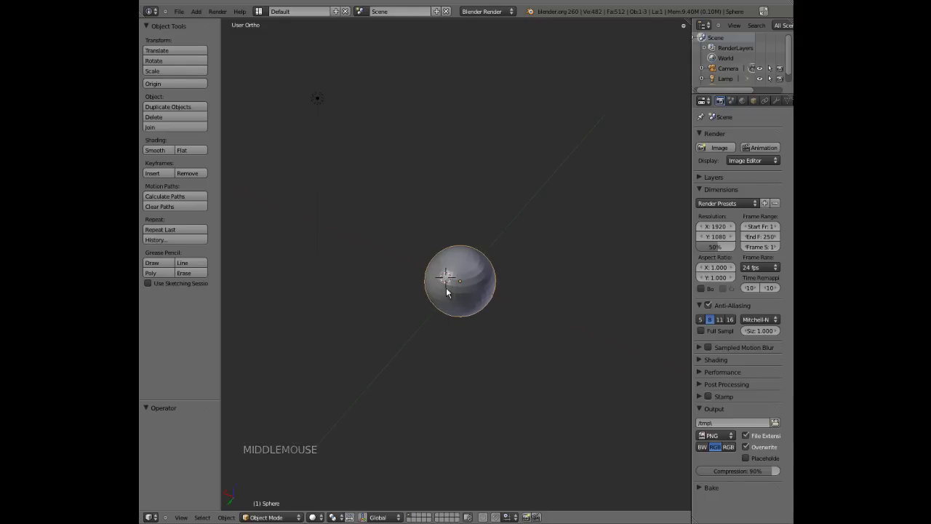
middle_drag(495, 264, 476, 316)
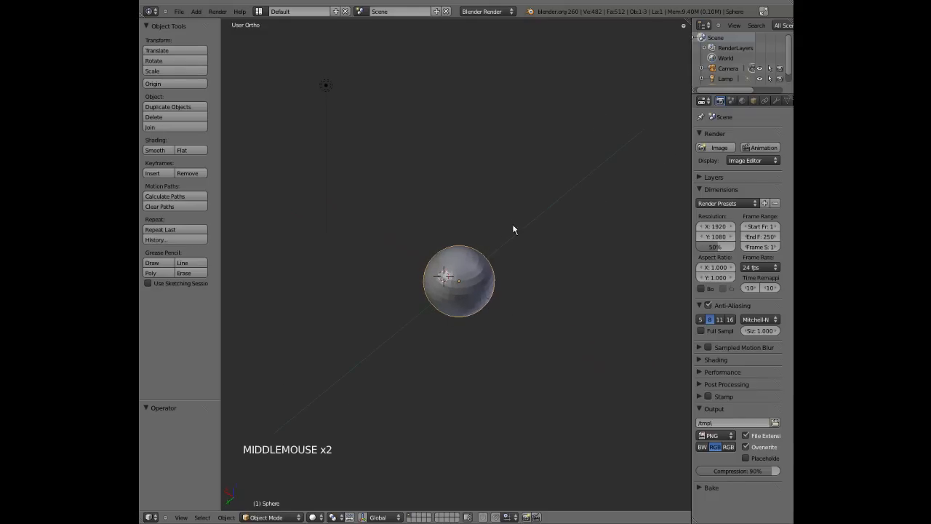
middle_drag(427, 198, 466, 291)
key(s)
key(shift+x)
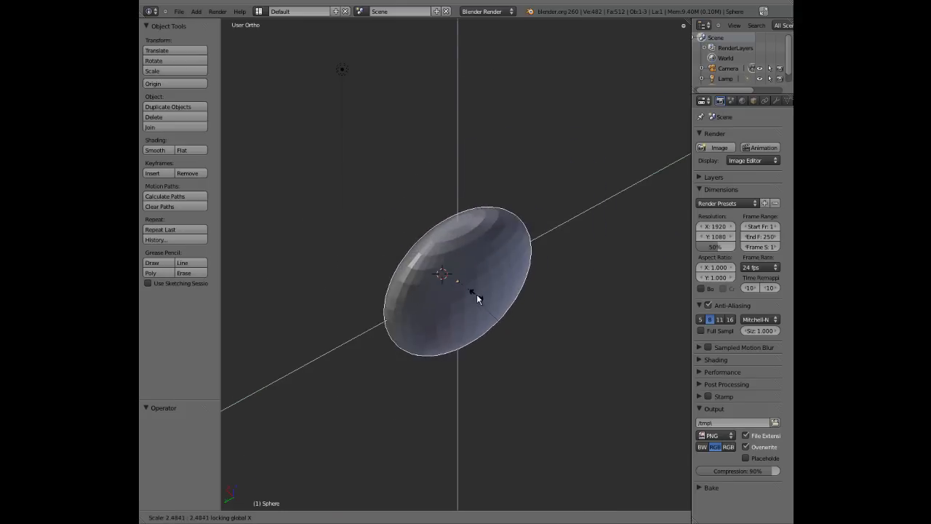
right_click(498, 289)
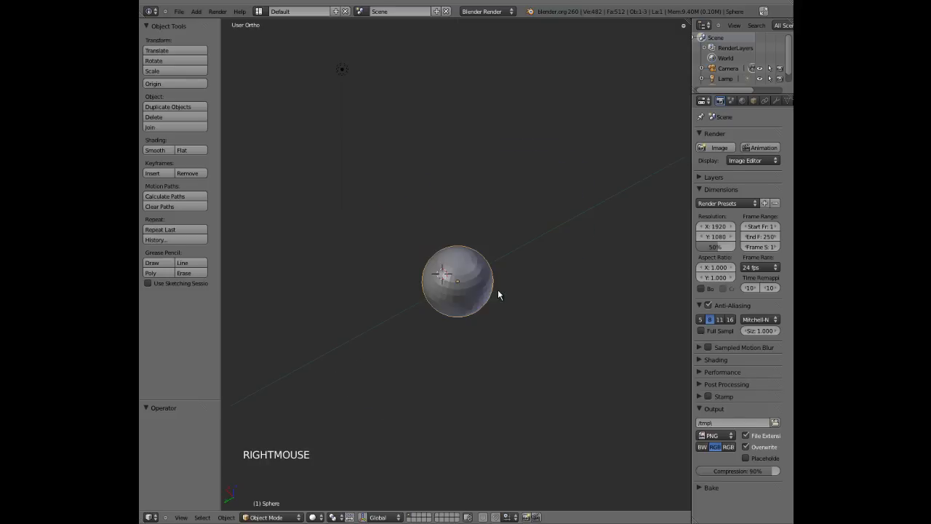
Step: Try to move the sphere with the global Z axis locked, and also along the Z axis alone
mouse_move(497, 290)
middle_down()
mouse_move(459, 294)
mouse_move(483, 294)
middle_up()
scroll(437, 291, down, 3)
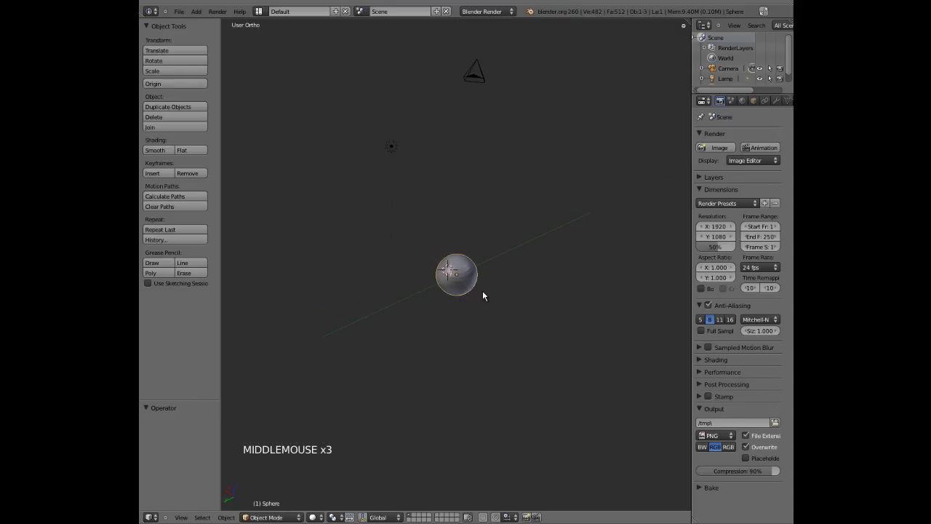
key(g)
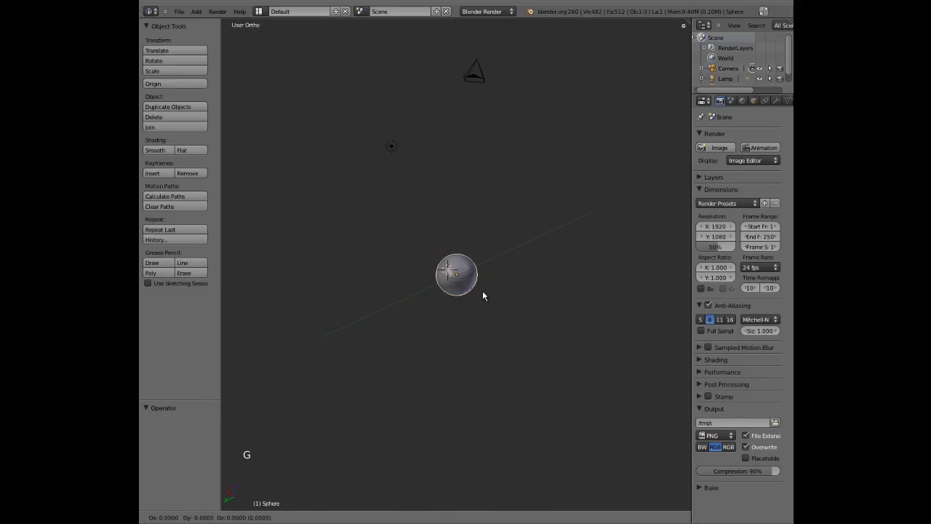
key(shift+z)
right_click(470, 318)
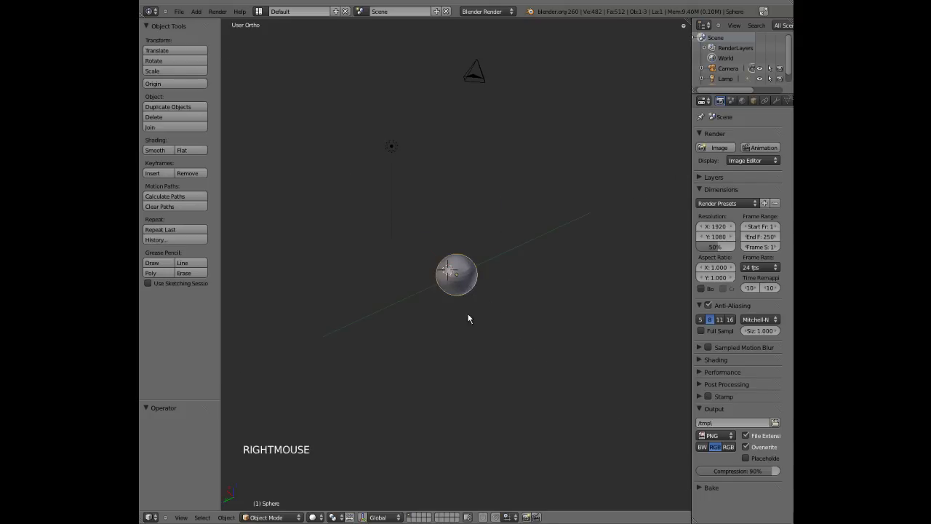
middle_drag(470, 318, 502, 276)
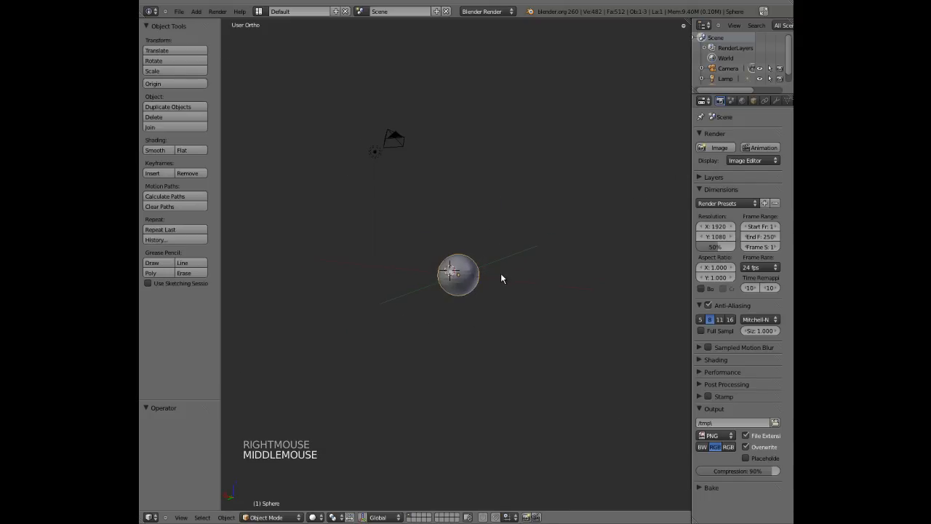
key(g)
key(z)
right_click(520, 273)
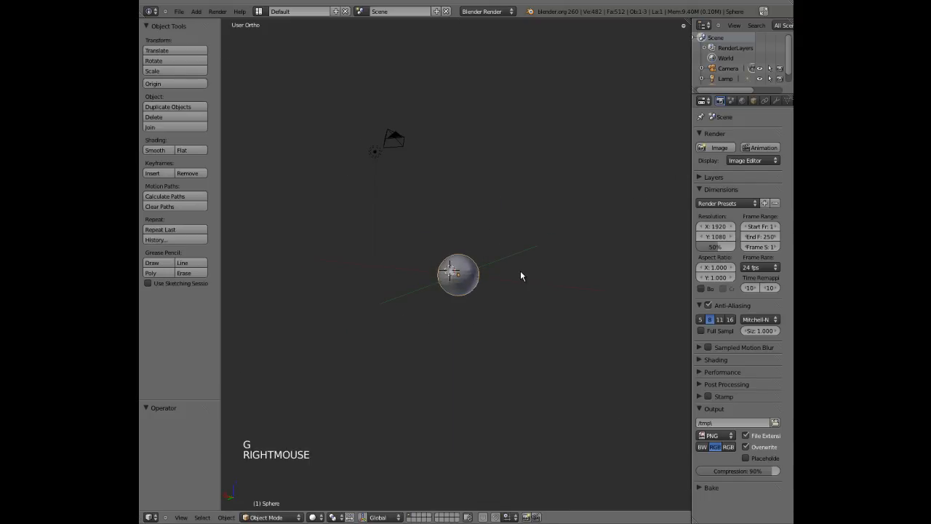
Step: Move the sphere about 22.960 in X and -40.951 in Y with the global Z axis locked
key(g)
key(shift+z)
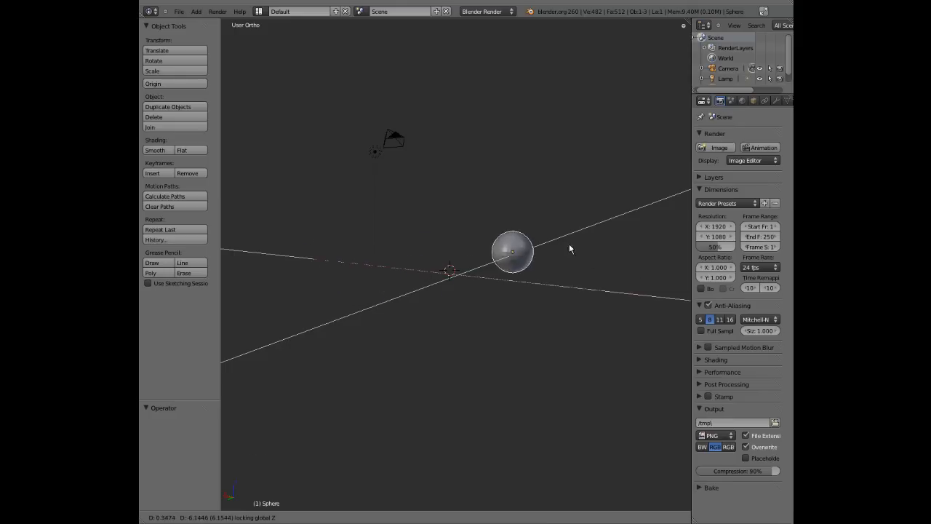
click(510, 80)
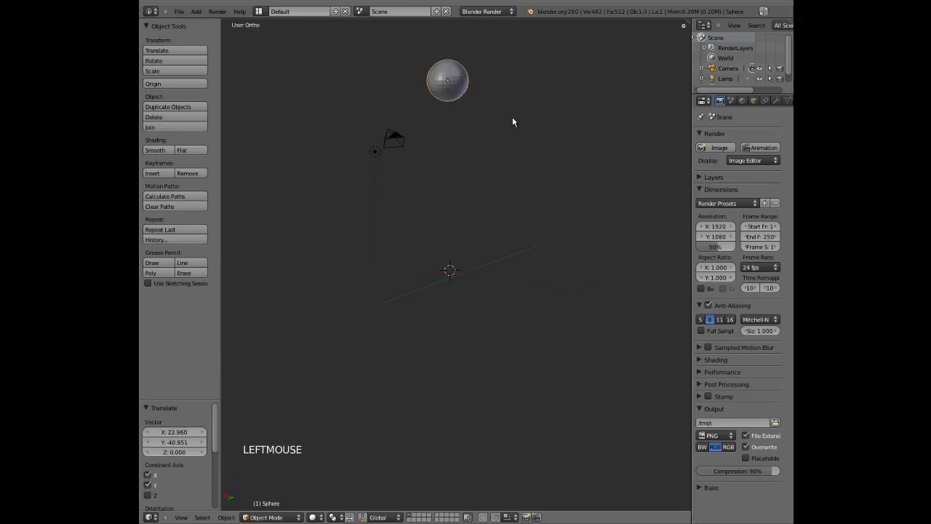
Step: Try to move the sphere with the global Z axis locked in the right orthographic view
scroll(489, 145, down, 1)
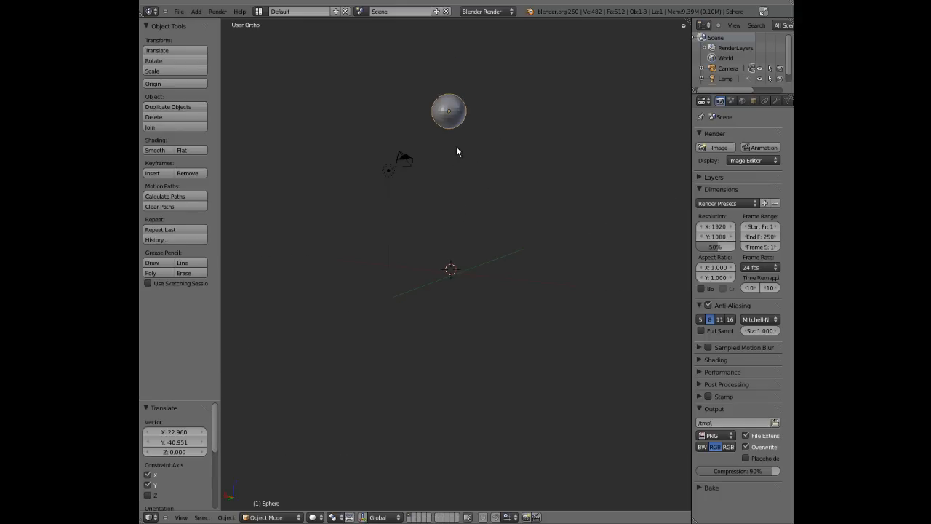
middle_drag(521, 182, 486, 173)
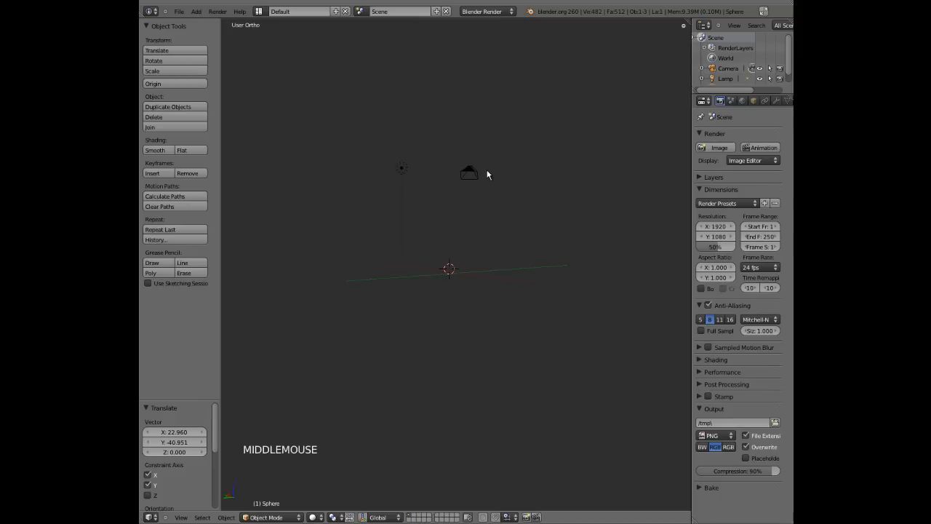
scroll(526, 202, down, 7)
key(KP_3)
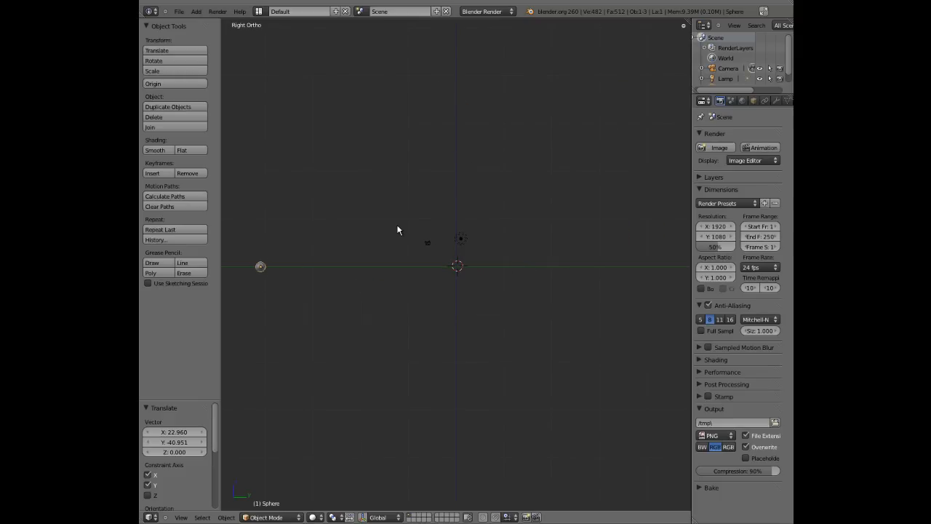
key(g)
key(shift+z)
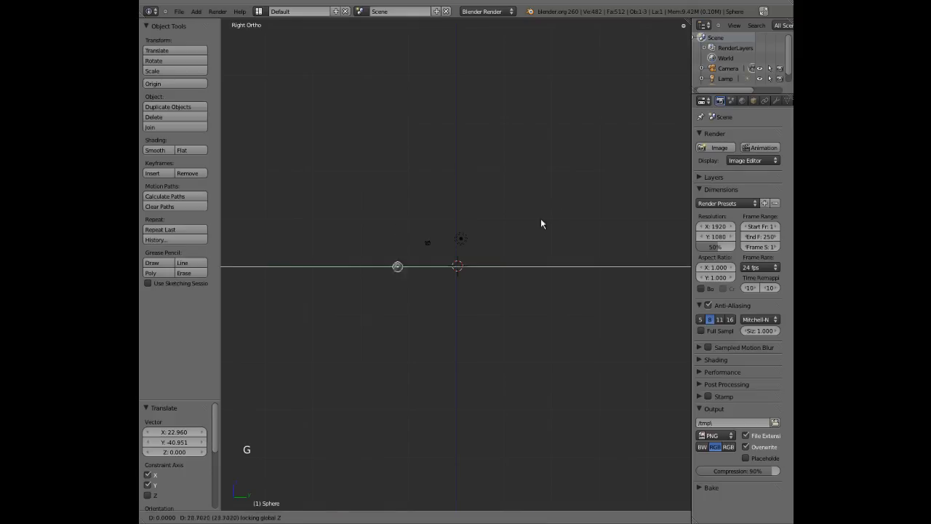
right_click(553, 233)
Step: Try a Z-locked move of the sphere from an angled view, and undo its last accepted move
middle_drag(545, 238, 458, 291)
key(g)
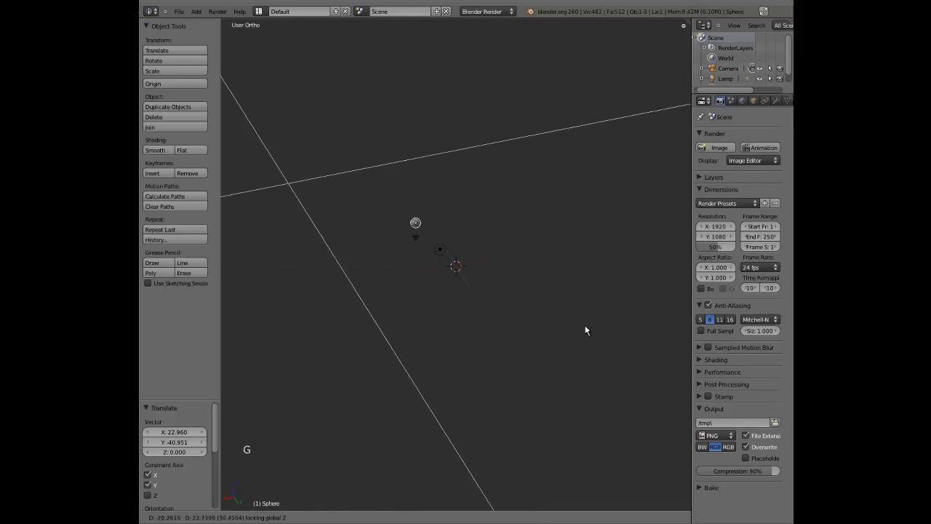
right_click(513, 304)
key(ctrl+z)
scroll(495, 302, up, 13)
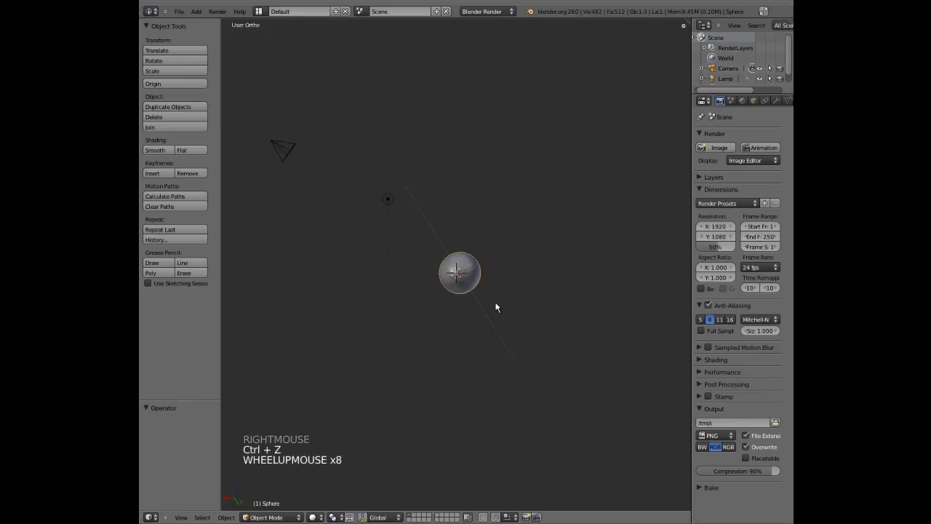
Step: Enter Edit Mode on the sphere and show it in the right orthographic view
middle_drag(535, 314, 493, 297)
scroll(461, 318, up, 1)
middle_click(465, 311)
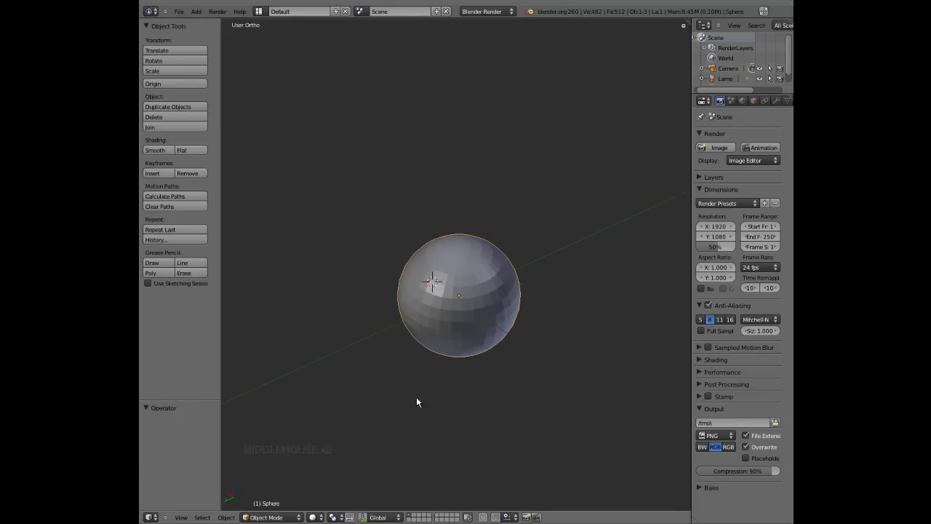
scroll(449, 333, up, 2)
middle_drag(473, 337, 499, 309)
key(Tab)
key(KP_3)
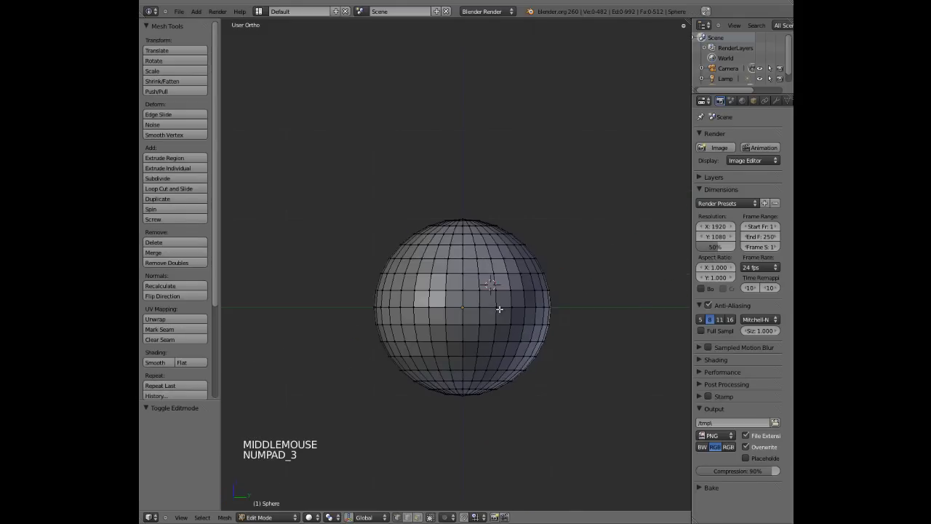
Step: Box-select the vertices of the sphere's top cap, and deselect everything
scroll(499, 309, up, 2)
key(b)
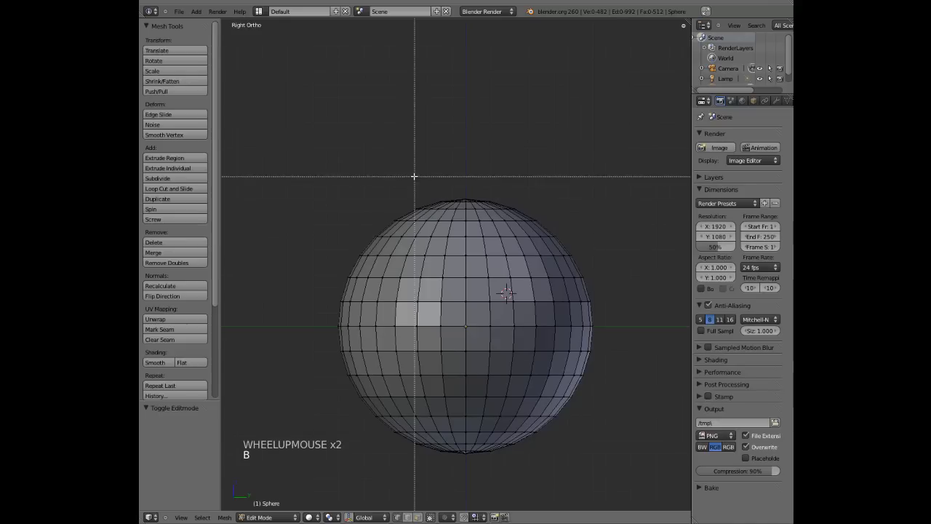
drag(414, 176, 537, 205)
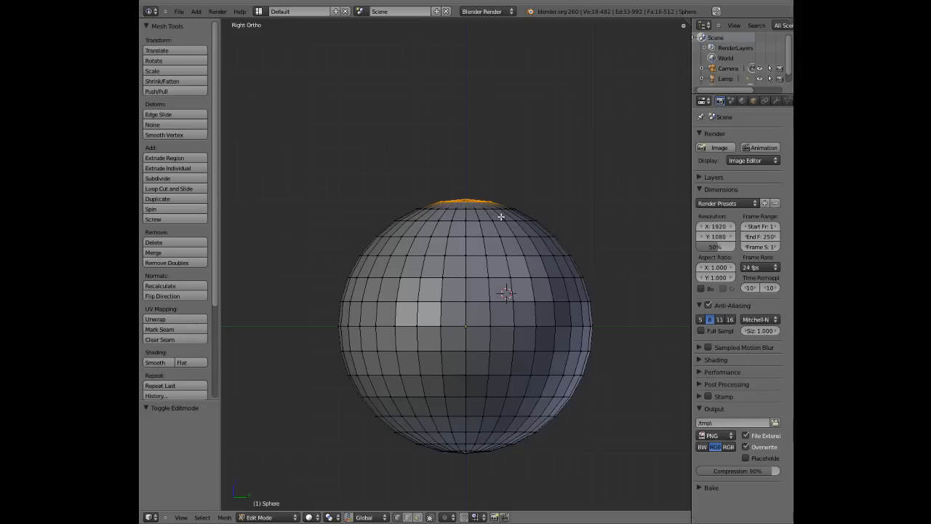
key(a)
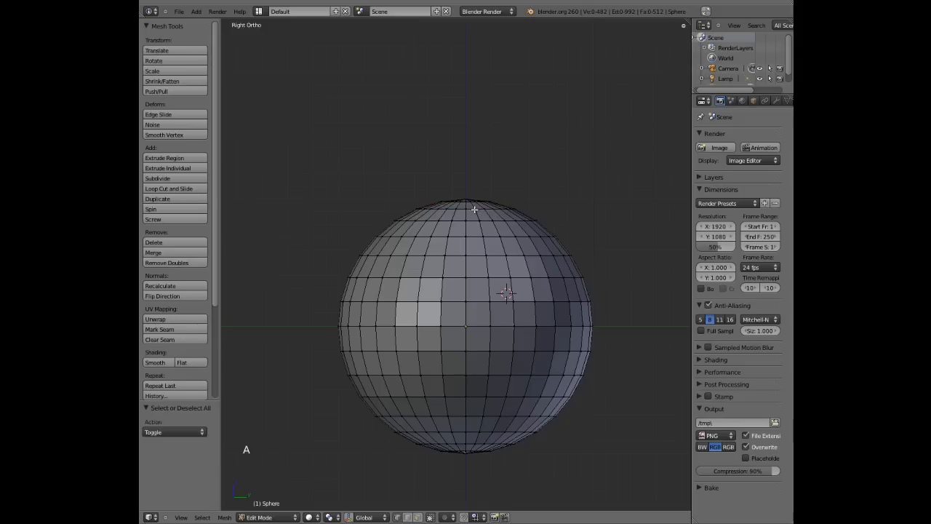
Step: Return to Object Mode and toggle the sphere between solid and wireframe display
key(z)
key(z)
key(Tab)
key(z)
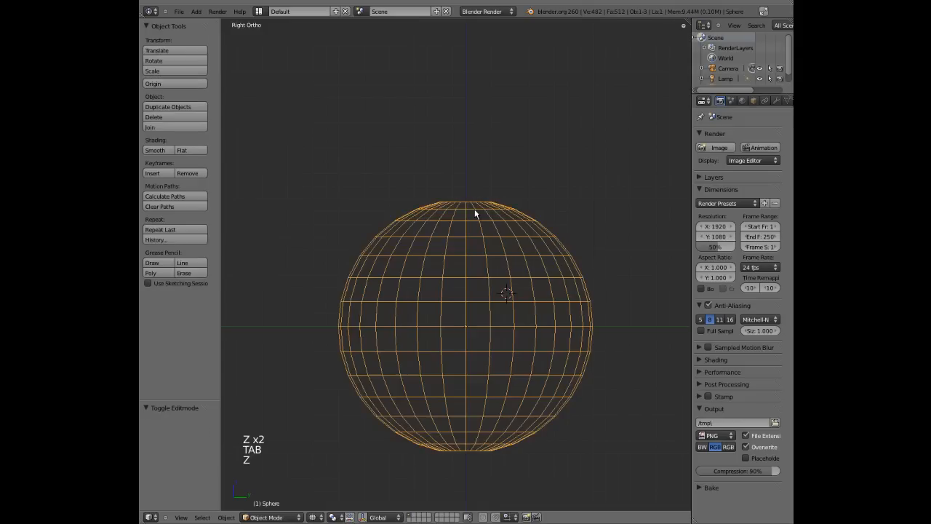
key(z)
key(z)
Step: Alternate the viewport shading between Solid and Wireframe using the shading options, ending in Wireframe
click(317, 518)
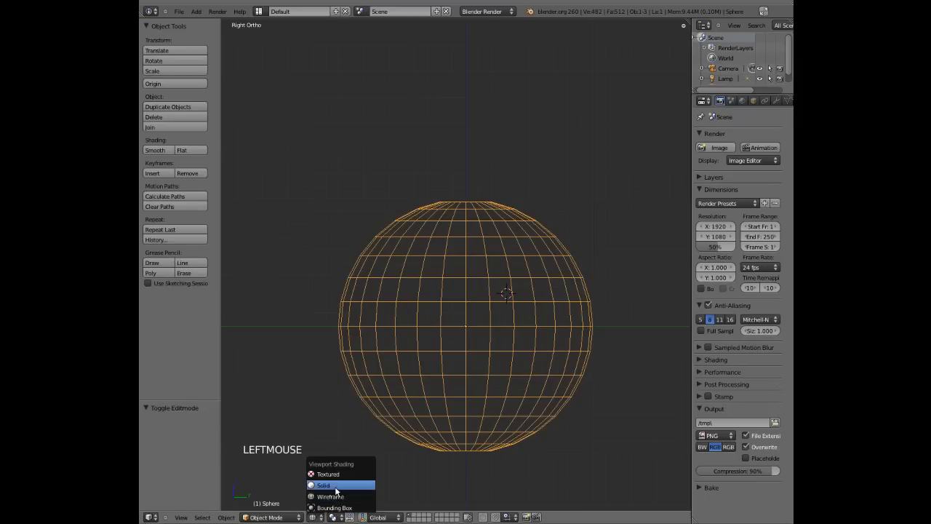
click(335, 488)
click(318, 517)
click(324, 498)
click(318, 517)
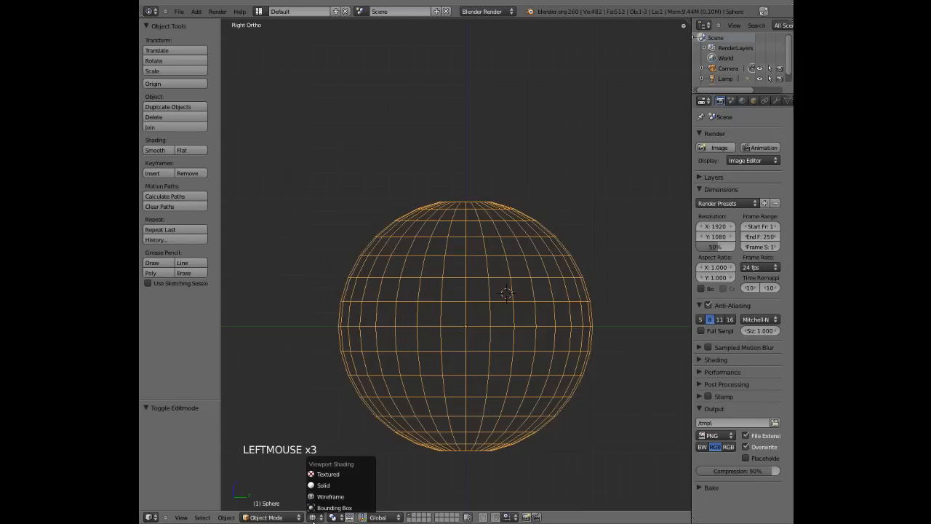
click(323, 485)
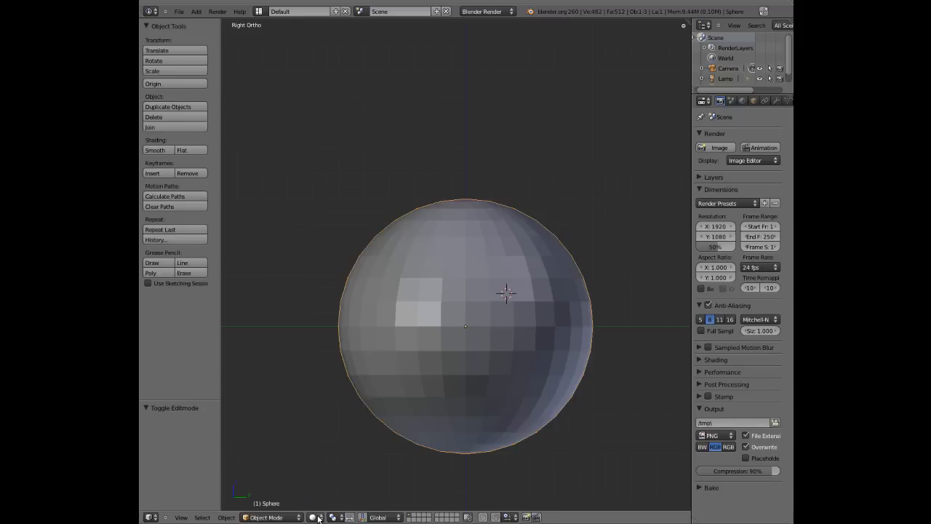
click(318, 517)
click(324, 497)
Step: Toggle the wireframe display repeatedly, re-enter Edit Mode, and compare the mesh in wireframe and solid display
key(z)
key(z)
key(z)
key(z)
key(z)
key(z)
key(z)
key(Tab)
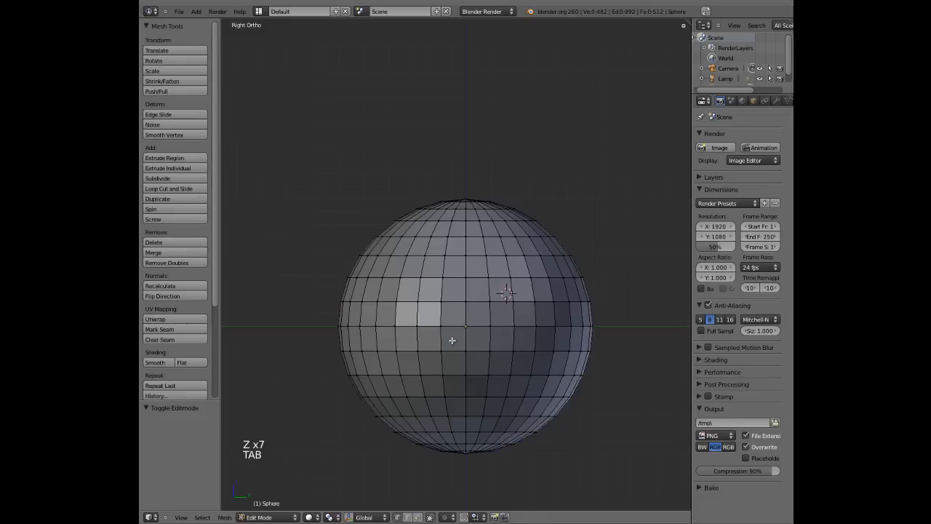
key(z)
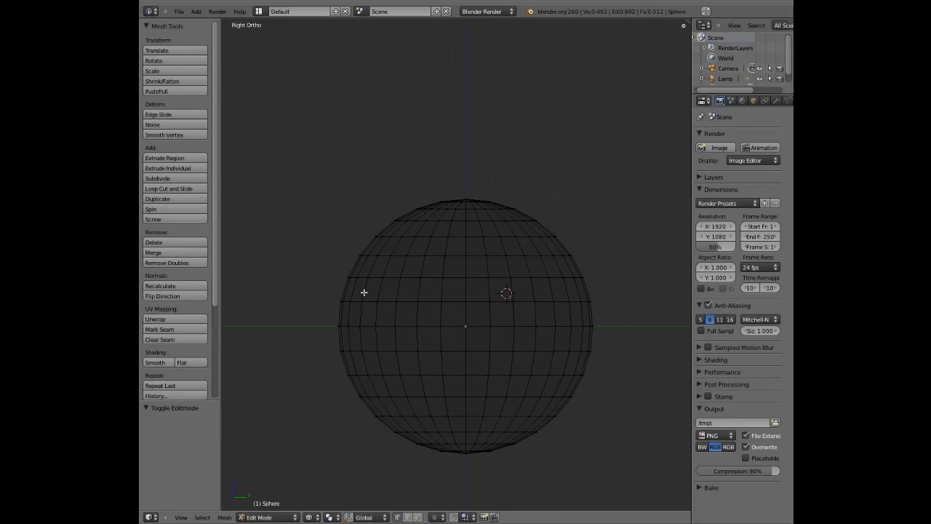
key(z)
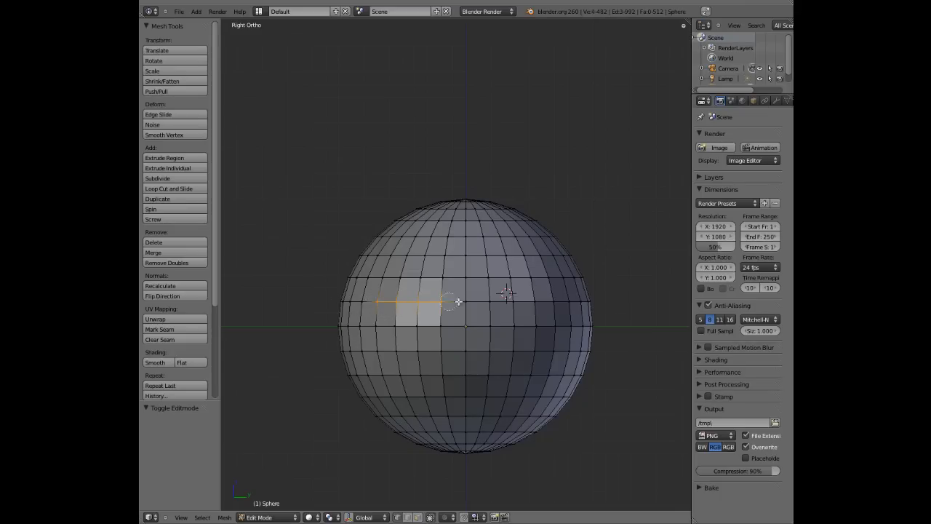
Step: Circle-select a band of front-facing vertices on the two rings just above the sphere's equator, and check the selection from another angle
mouse_move(459, 301)
mouse_down()
mouse_move(541, 302)
mouse_move(365, 307)
mouse_move(374, 272)
mouse_move(559, 283)
mouse_up()
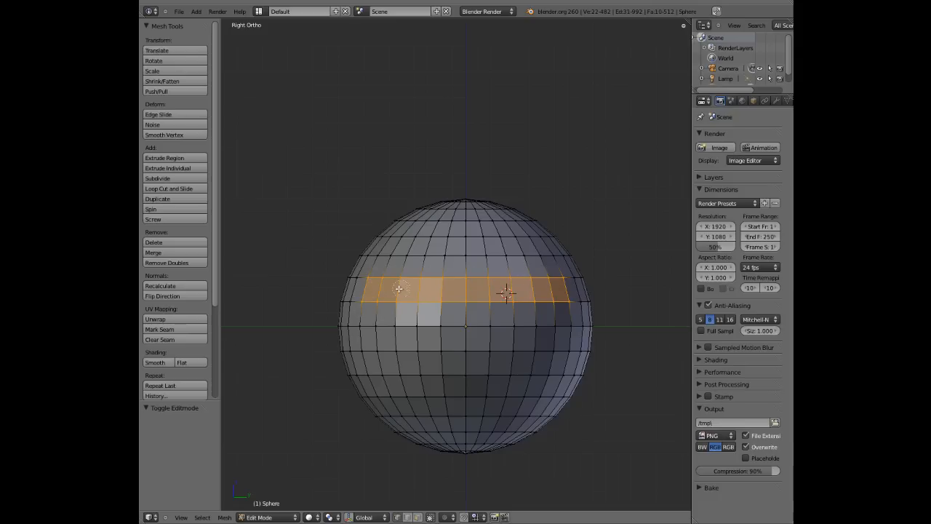
right_click(478, 289)
middle_drag(496, 283, 373, 299)
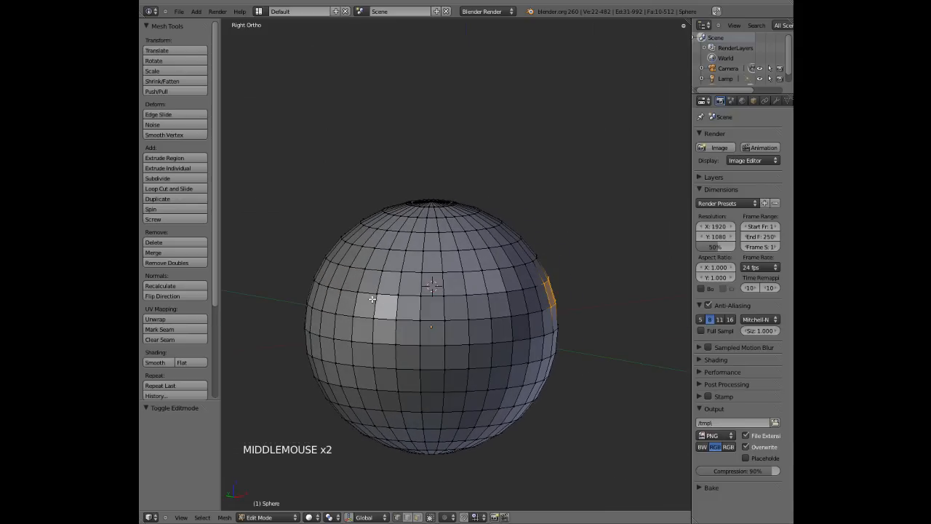
Step: Return to the right side view, deselect all vertices and switch the mesh to wireframe display
key(KP_3)
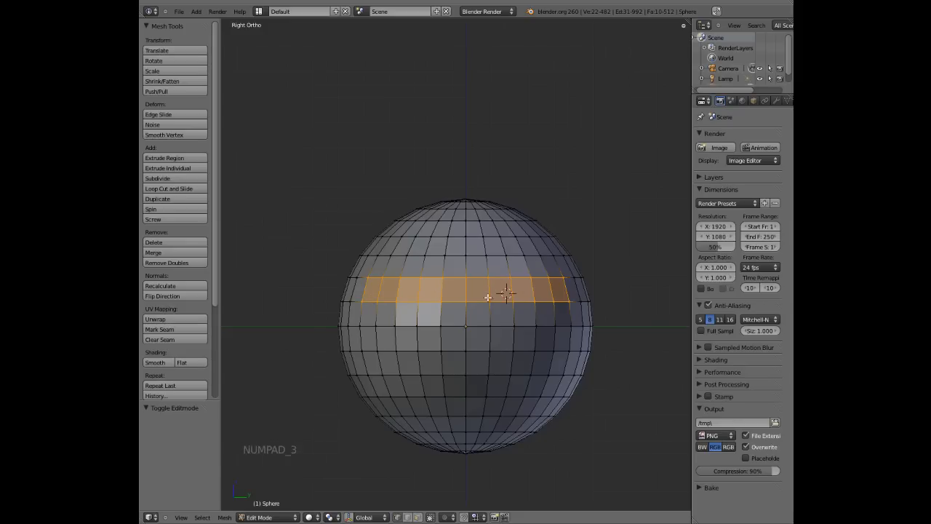
scroll(484, 296, up, 1)
scroll(483, 298, down, 1)
key(a)
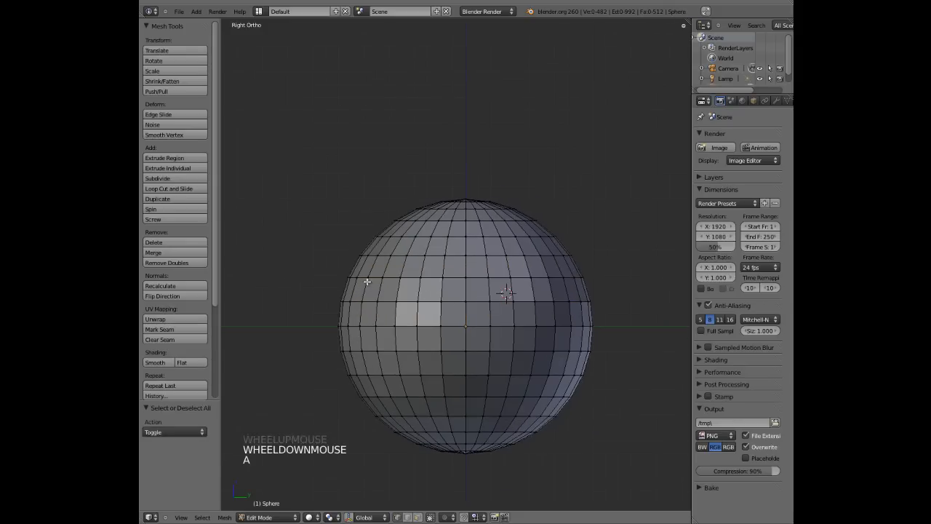
key(z)
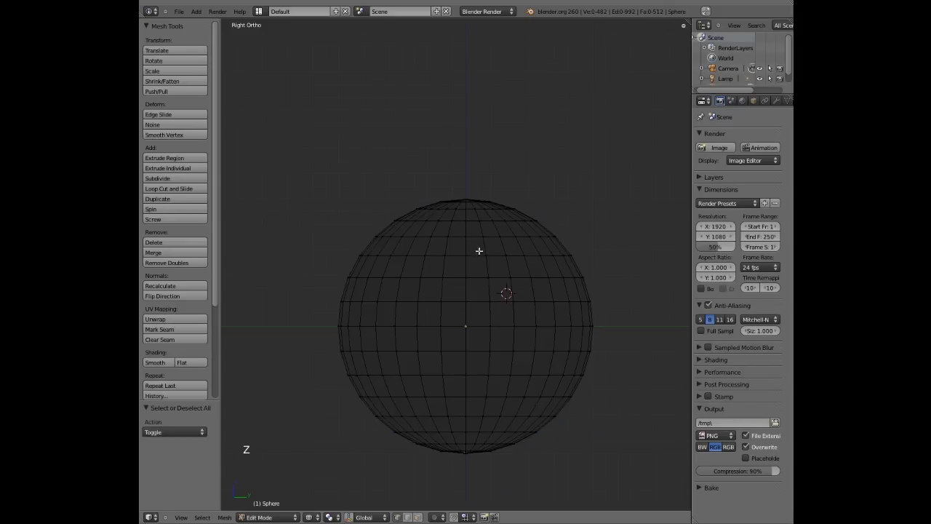
key(b)
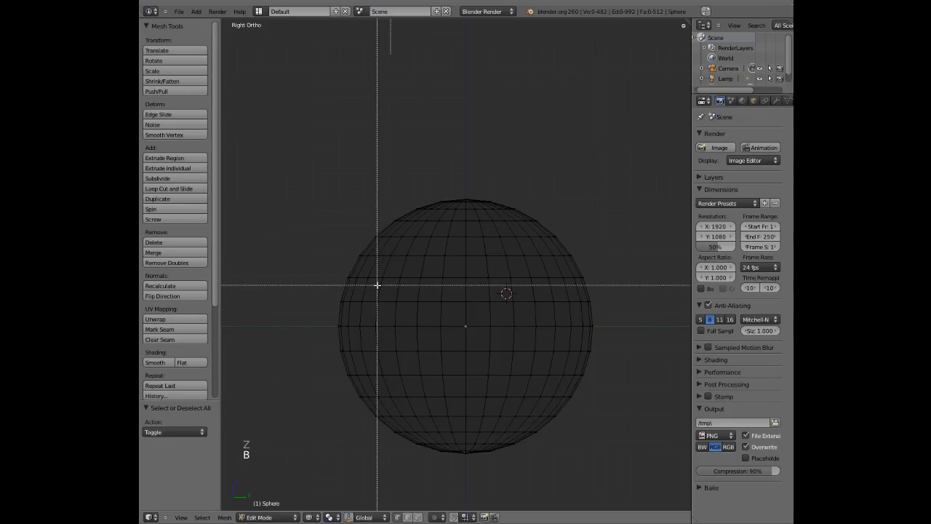
right_click(376, 284)
Step: Circle-select vertices just above the sphere's equator through the wireframe, and inspect the selection in solid display from another angle
key(c)
click(369, 283)
mouse_move(369, 289)
mouse_down()
mouse_move(399, 303)
mouse_move(555, 301)
mouse_move(558, 282)
mouse_move(370, 285)
mouse_up()
right_click(403, 293)
key(z)
mouse_move(403, 293)
middle_down()
mouse_move(526, 307)
mouse_move(498, 311)
middle_up()
middle_drag(467, 290, 393, 296)
Step: Clear the selection, box-select the top of the sphere in solid display, and inspect the selected vertices from another angle
key(KP_3)
key(a)
key(a)
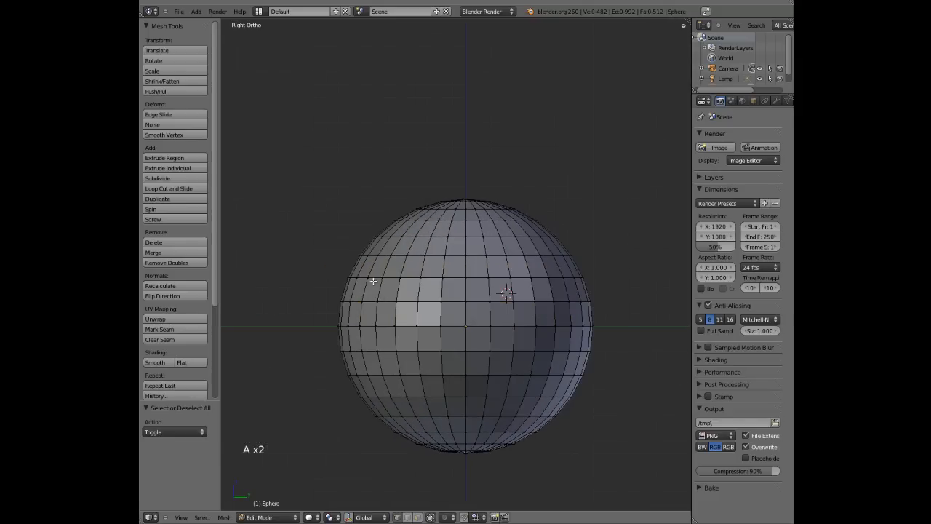
key(b)
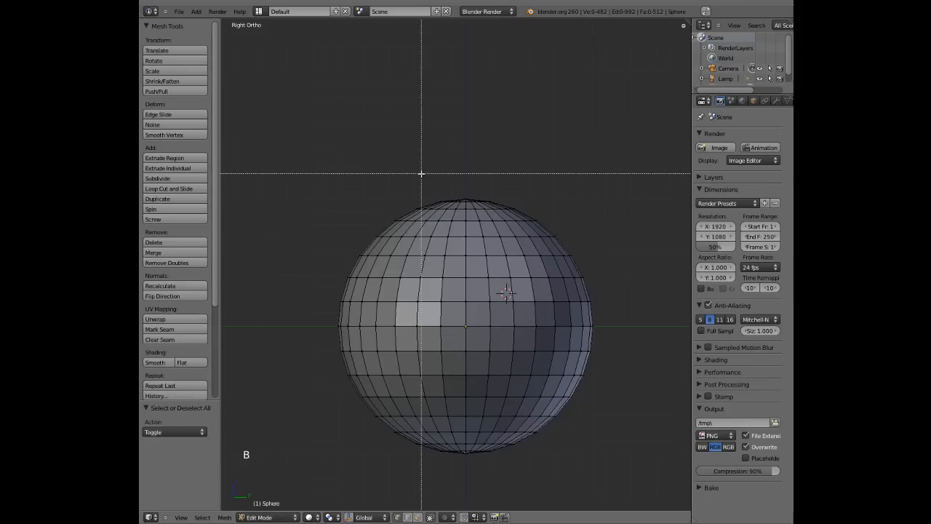
drag(421, 175, 535, 216)
key(a)
key(b)
drag(374, 168, 563, 216)
middle_drag(429, 246, 432, 196)
Step: Clear the selection, box-select the pole and two uppermost vertex rings through the wireframe, and check them in solid display
key(KP_3)
key(a)
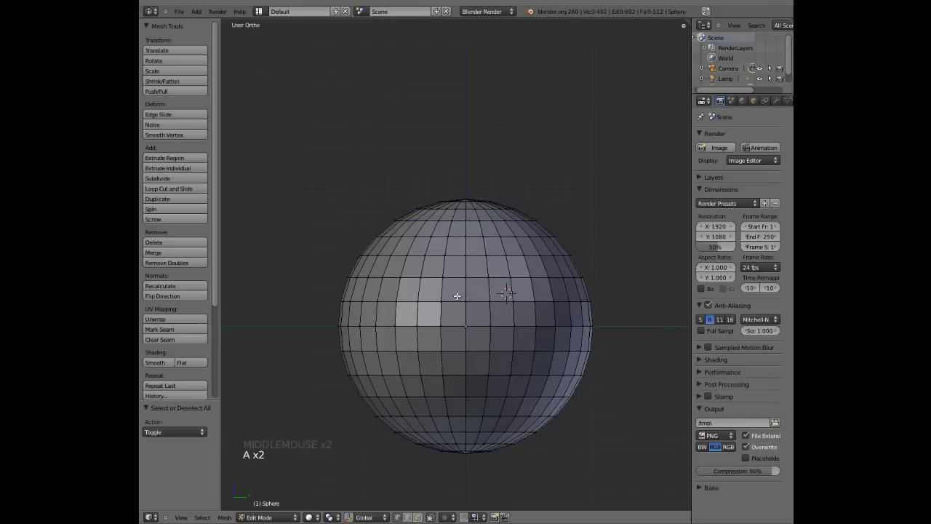
key(z)
key(b)
right_click(389, 182)
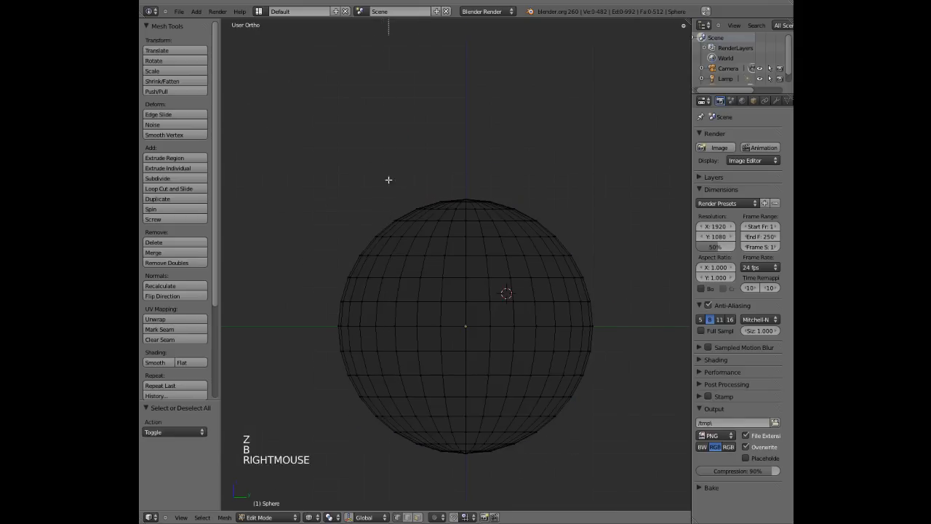
key(z)
key(z)
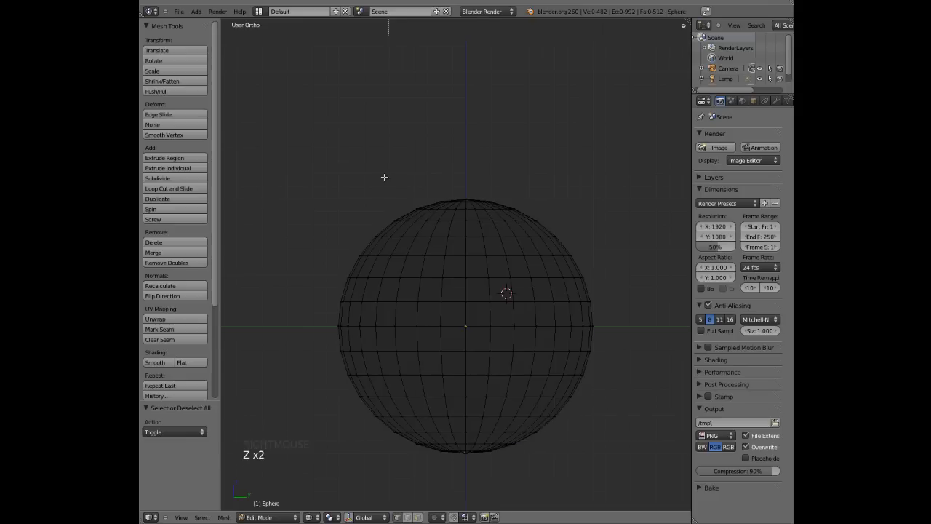
key(b)
drag(385, 176, 567, 219)
key(z)
mouse_move(446, 266)
middle_down()
mouse_move(537, 308)
mouse_move(545, 291)
mouse_move(463, 290)
mouse_move(484, 285)
middle_up()
key(KP_3)
scroll(461, 287, down, 1)
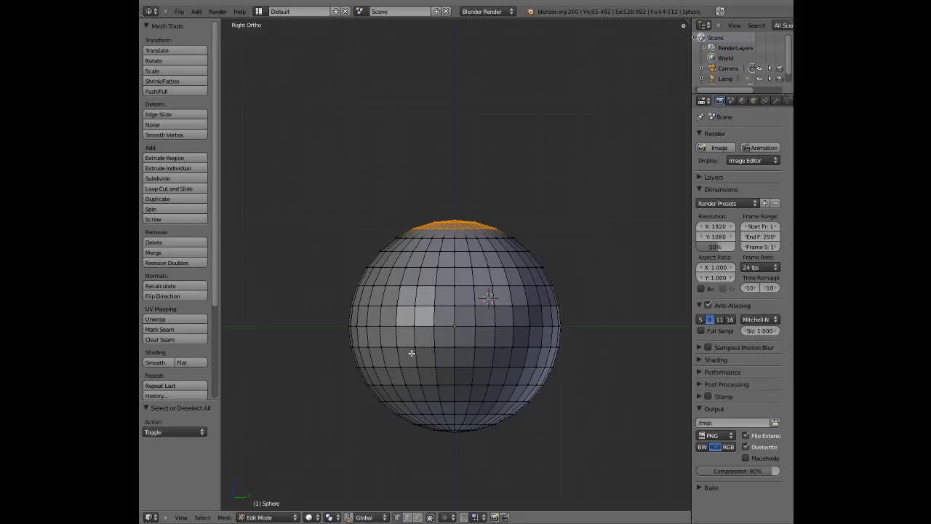
Step: Show the 3D manipulator, raise the selected cap along Z with it, undo the move and hide the manipulator
click(349, 517)
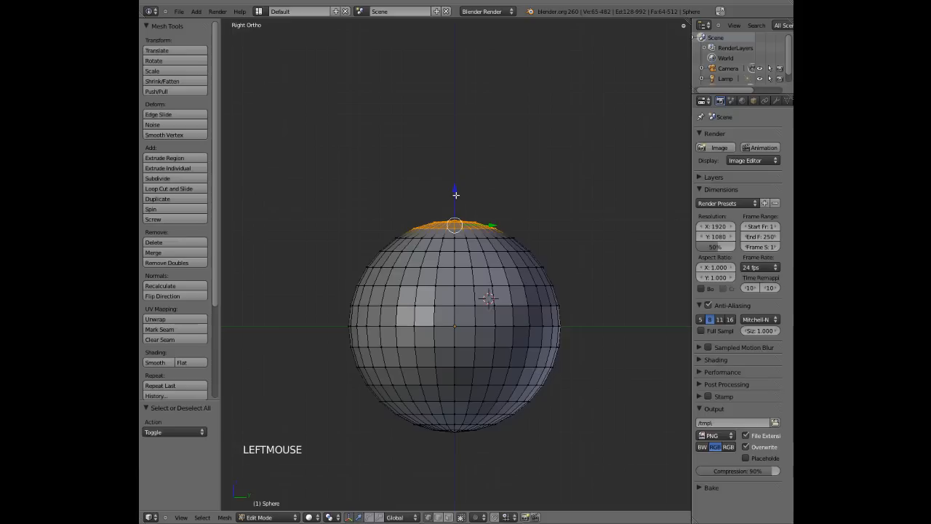
drag(455, 189, 461, 146)
key(ctrl+z)
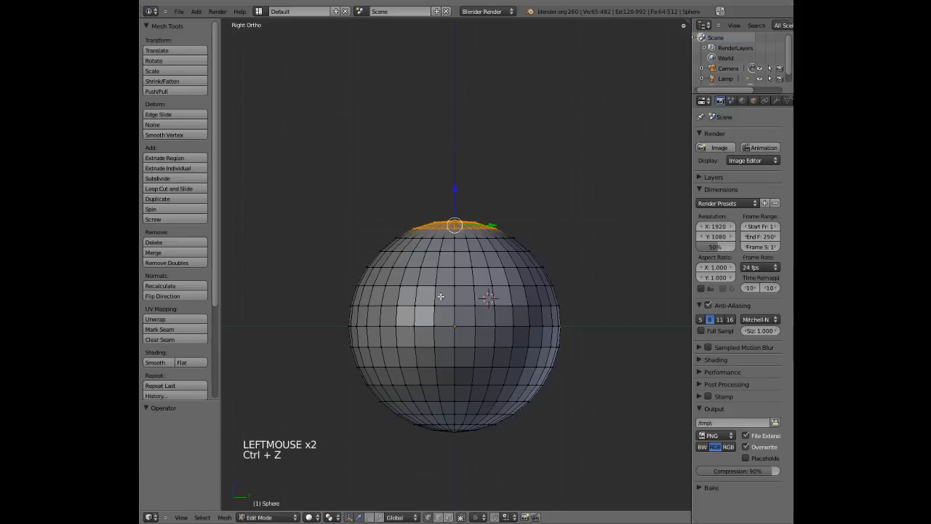
click(350, 517)
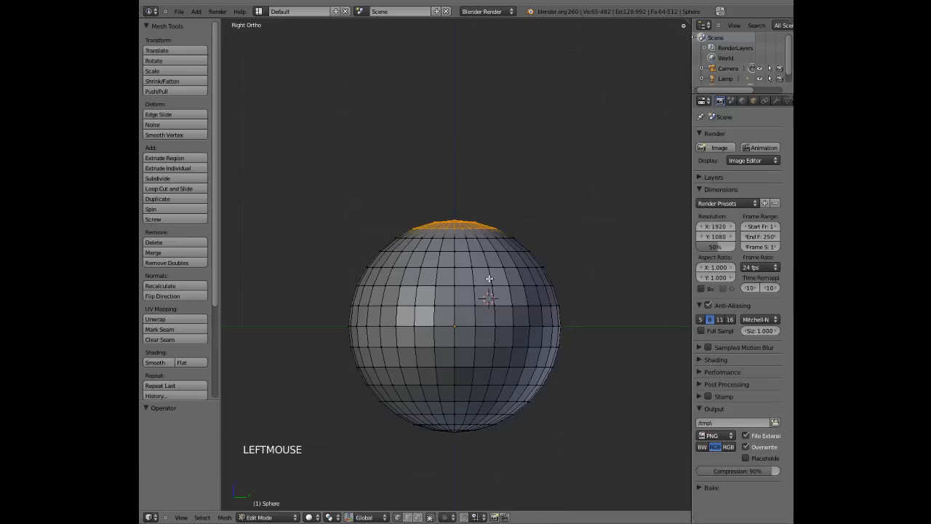
Step: Try to move the selected cap upward along the global Z axis with Grab
key(g)
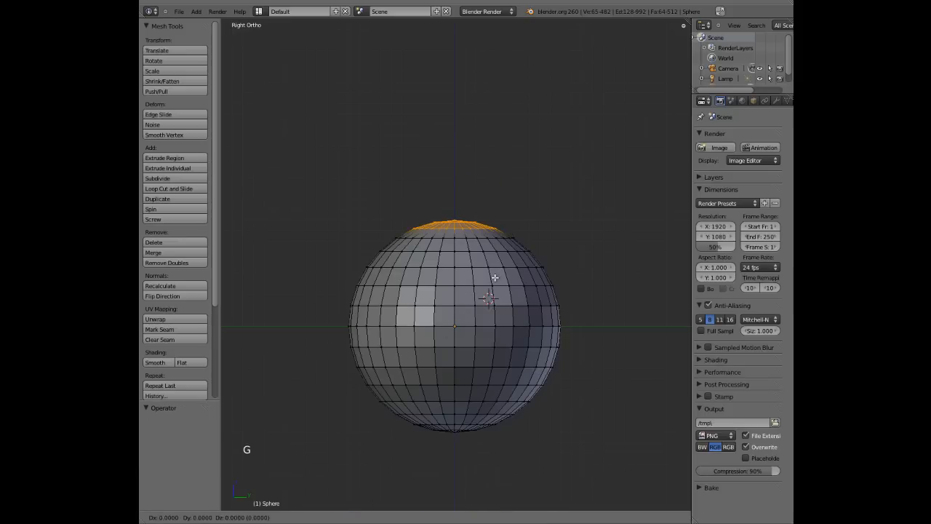
key(z)
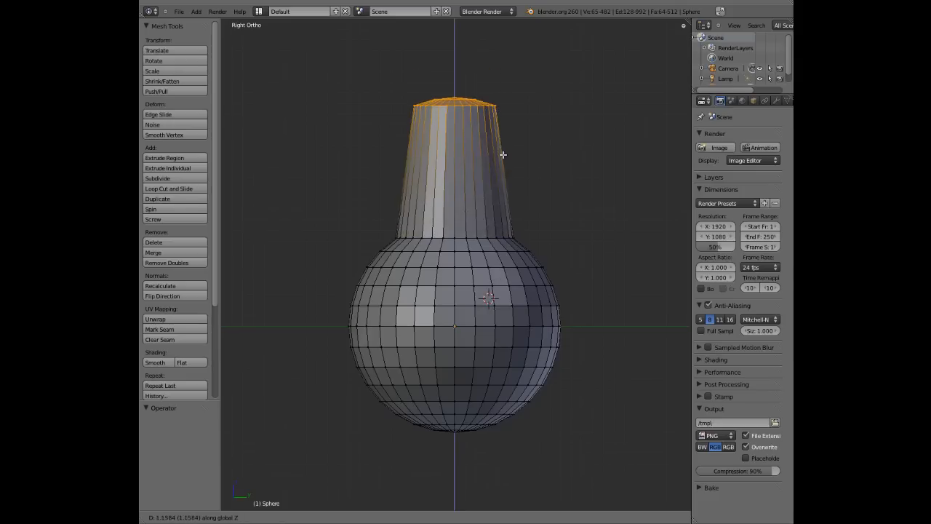
right_click(504, 195)
Step: Clear the selection, box-select the sphere's whole top cap with its two uppermost rings through the wireframe, and return to solid display
key(a)
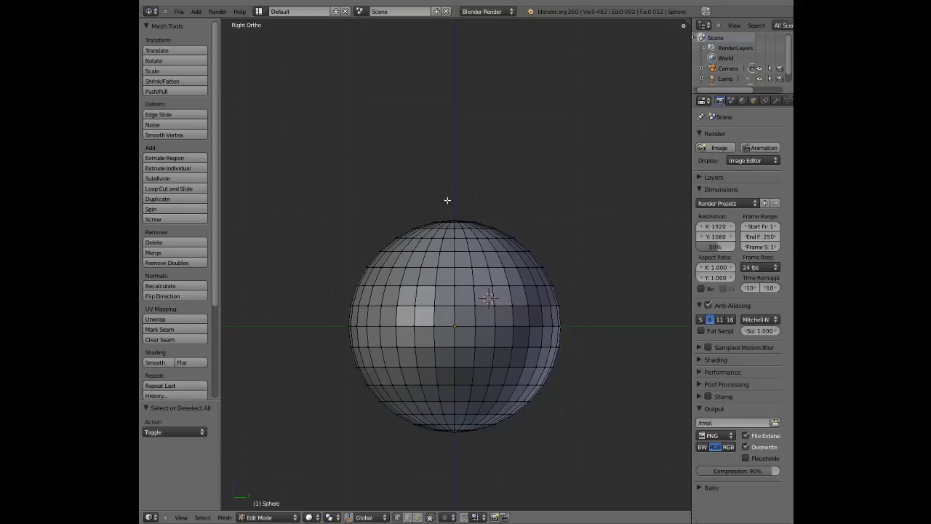
key(z)
key(b)
drag(415, 197, 506, 227)
key(b)
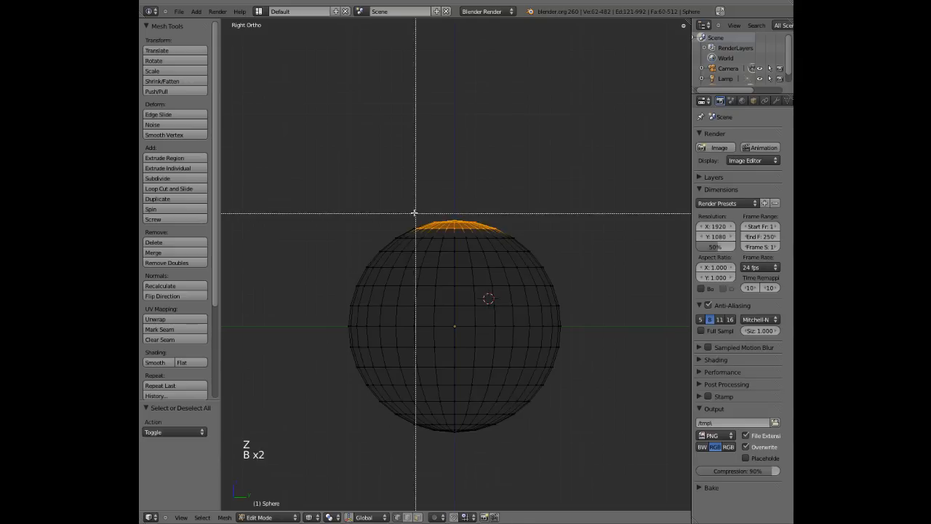
drag(390, 205, 535, 235)
key(z)
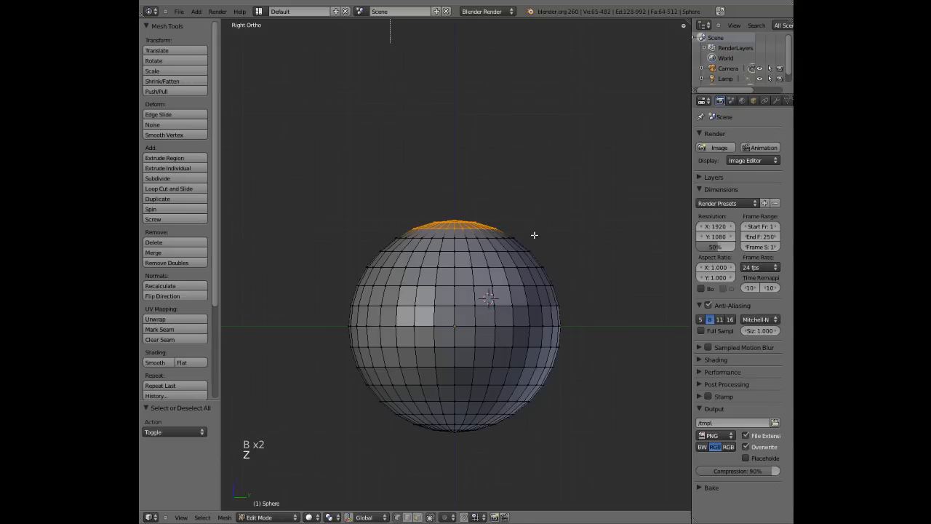
Step: Raise the selected cap 0.825 along Z and scale it up by a factor of 1.905
key(e)
click(526, 166)
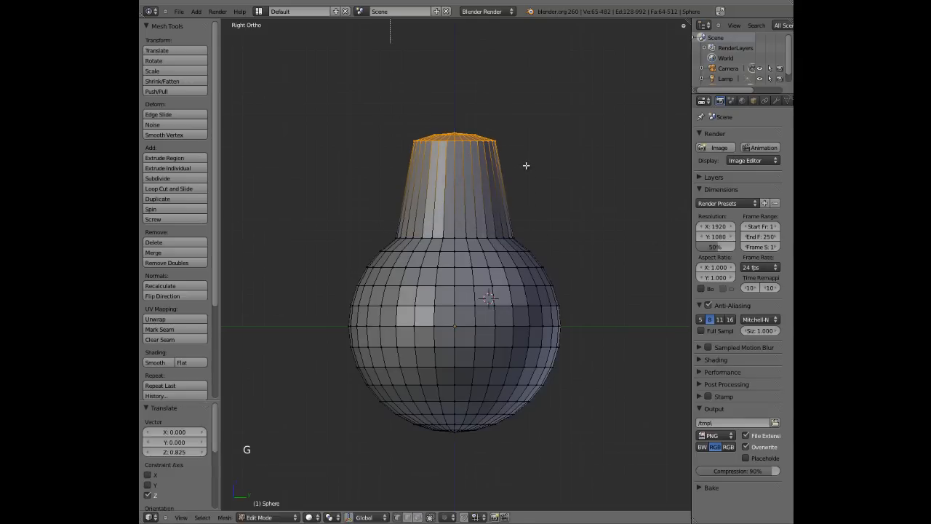
key(s)
key(s)
right_click(574, 211)
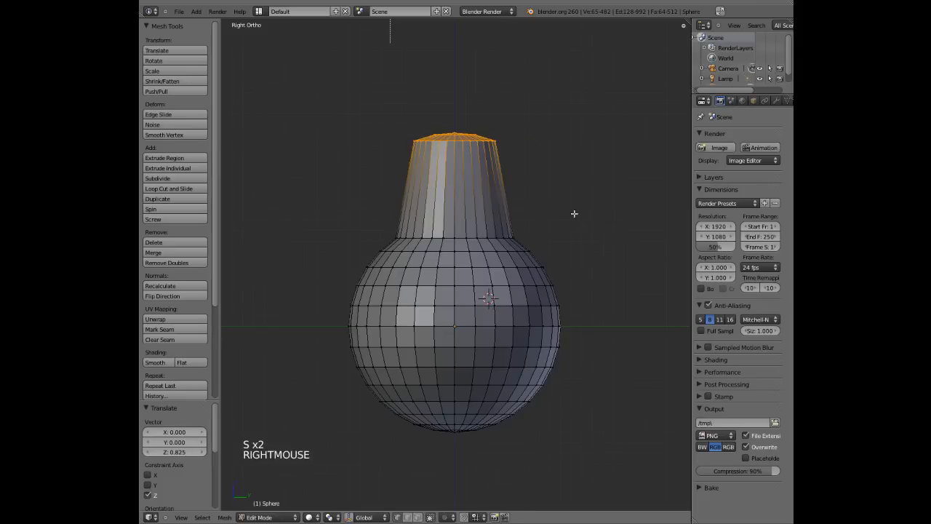
key(s)
key(s)
click(635, 245)
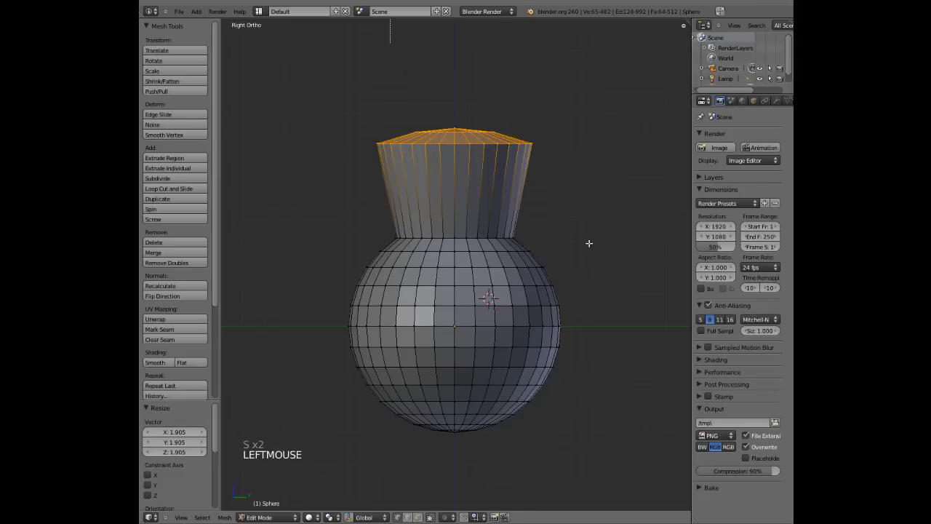
click(594, 275)
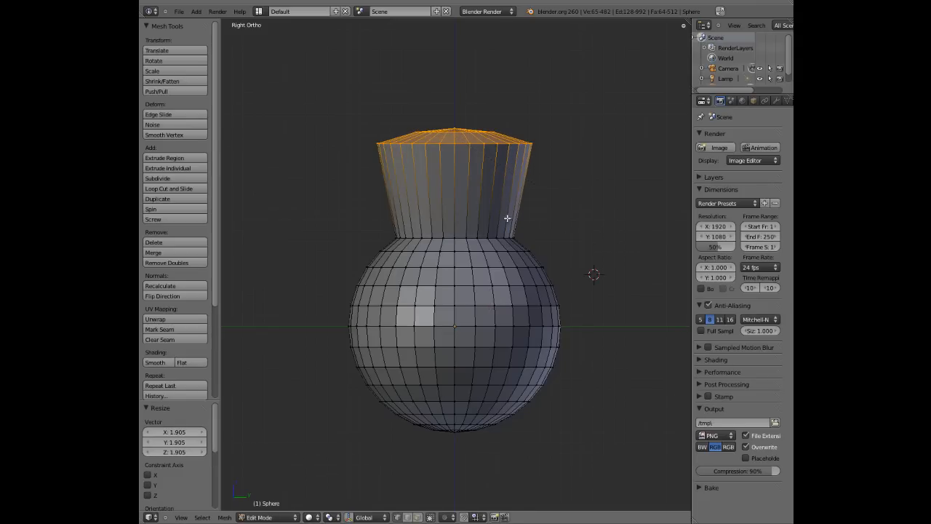
Step: Try rotating the raised cap freely and about the global Y axis
key(r)
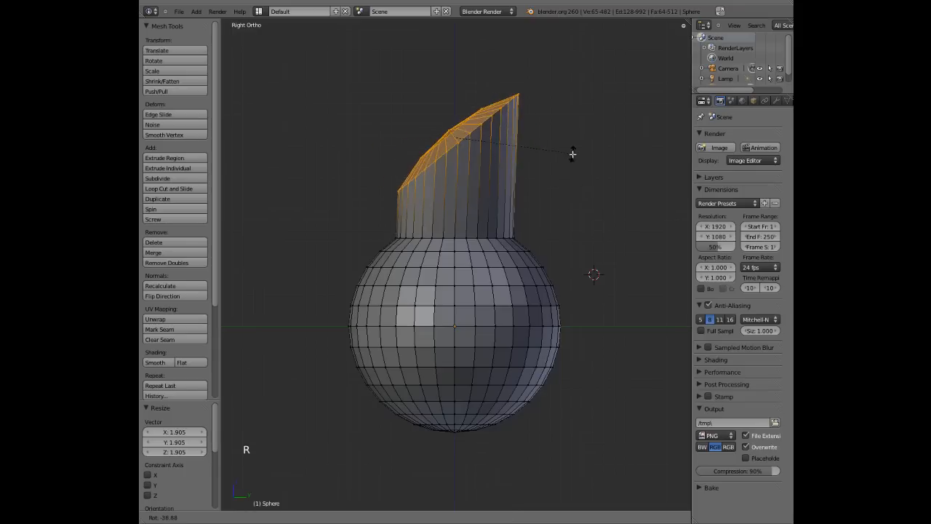
right_click(554, 215)
key(r)
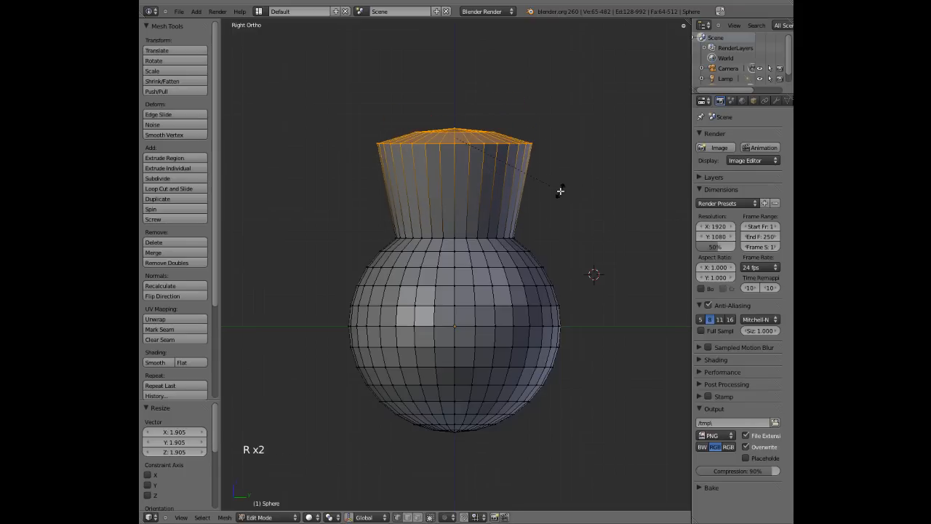
right_click(553, 232)
key(r)
key(y)
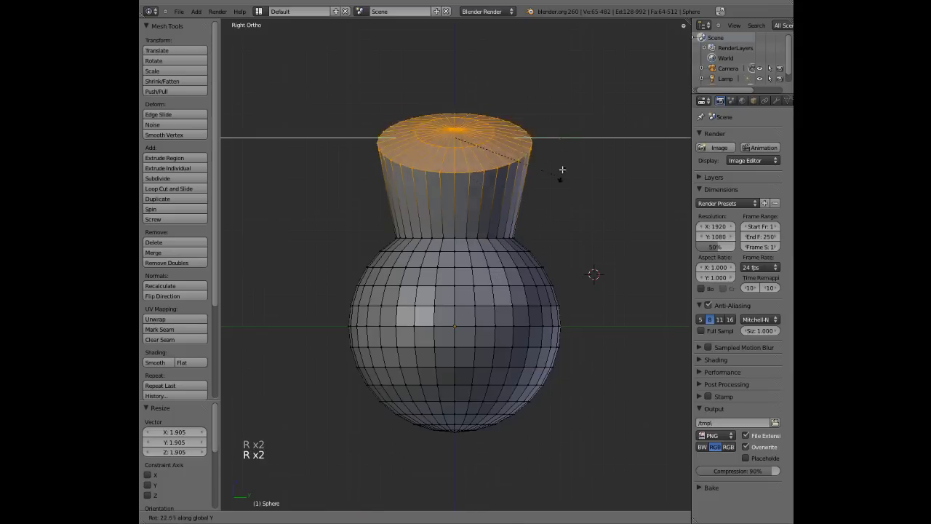
right_click(560, 208)
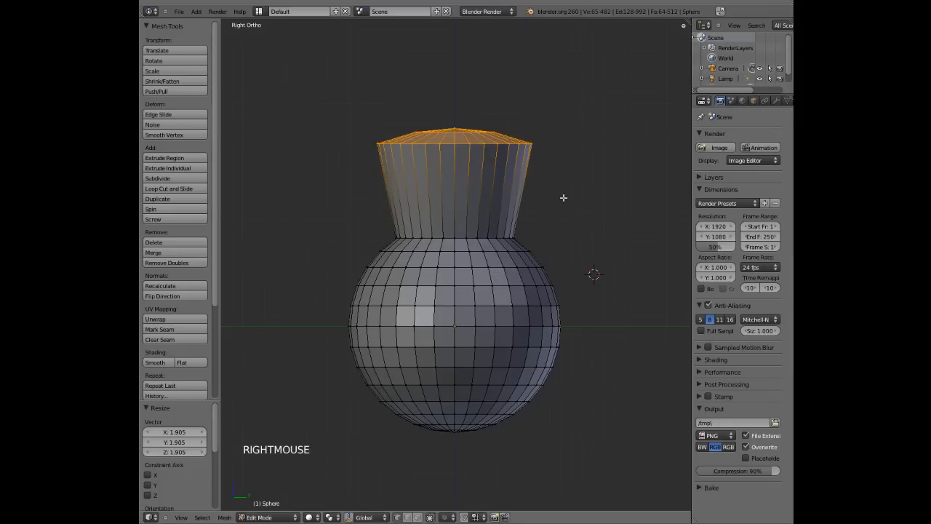
Step: Rotate the cap -67.409° about the global Z axis, undo the twist, and view the shape briefly in Object Mode
key(r)
key(z)
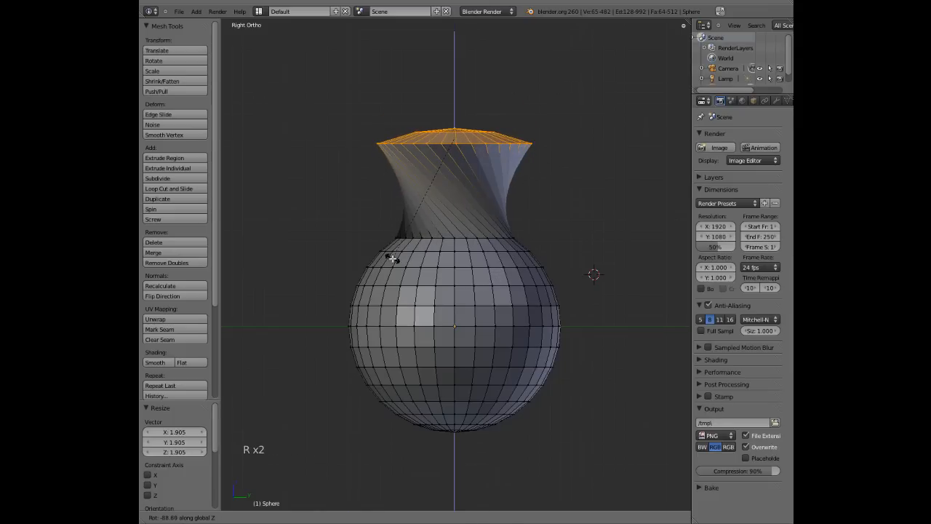
click(442, 258)
middle_drag(441, 256, 559, 274)
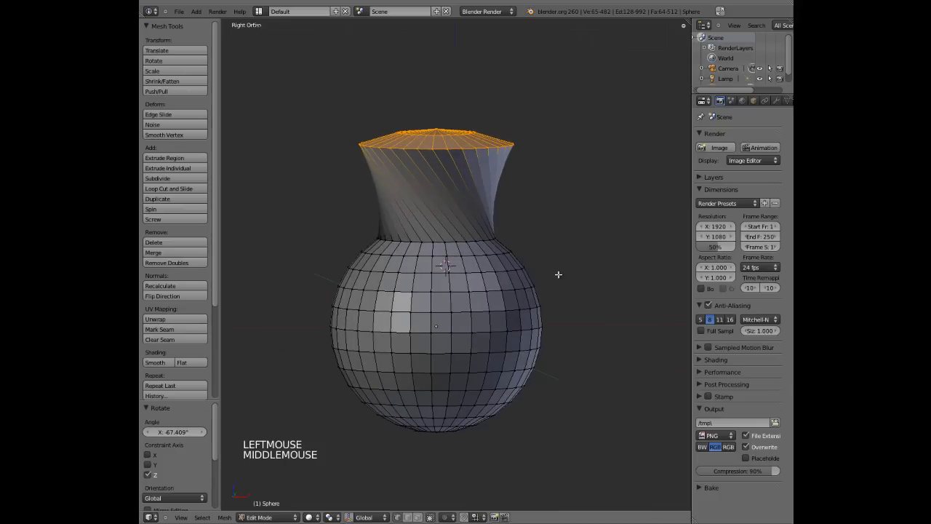
key(ctrl+z)
key(Tab)
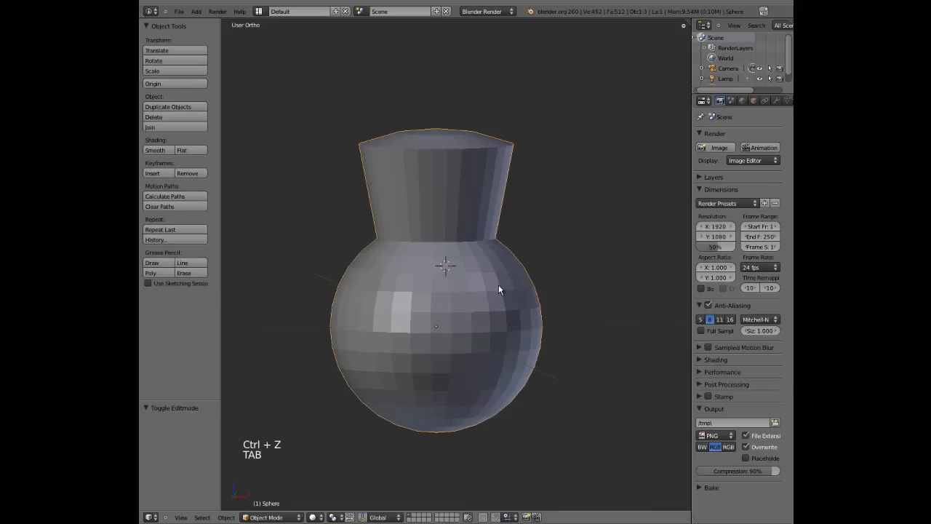
key(Tab)
Step: Deselect everything, select the centre vertex on top of the neck and move it 0.379 up along Z
middle_drag(500, 287, 455, 204)
scroll(448, 295, down, 3)
key(a)
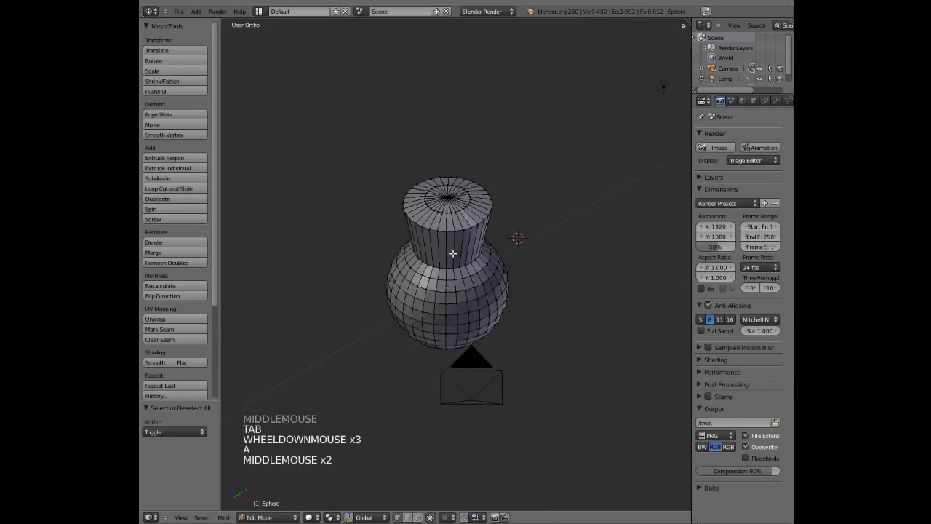
scroll(455, 191, up, 3)
scroll(455, 190, up, 2)
right_click(447, 162)
shift+middle_drag(447, 162, 443, 247)
key(g)
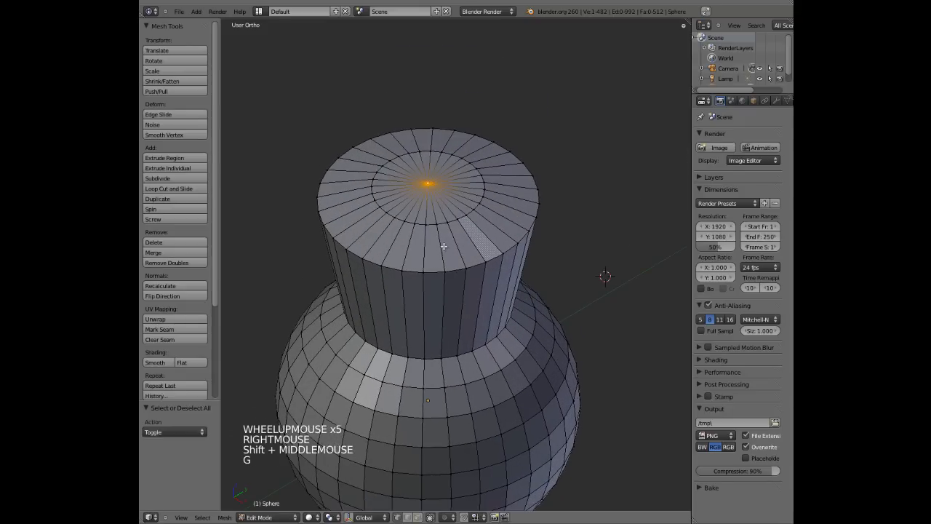
click(481, 205)
Step: Select two adjacent vertices on the neck's outer rim, move them 0.203 up along Z and outward along global X
right_click(537, 197)
shift+right_click(540, 188)
key(g)
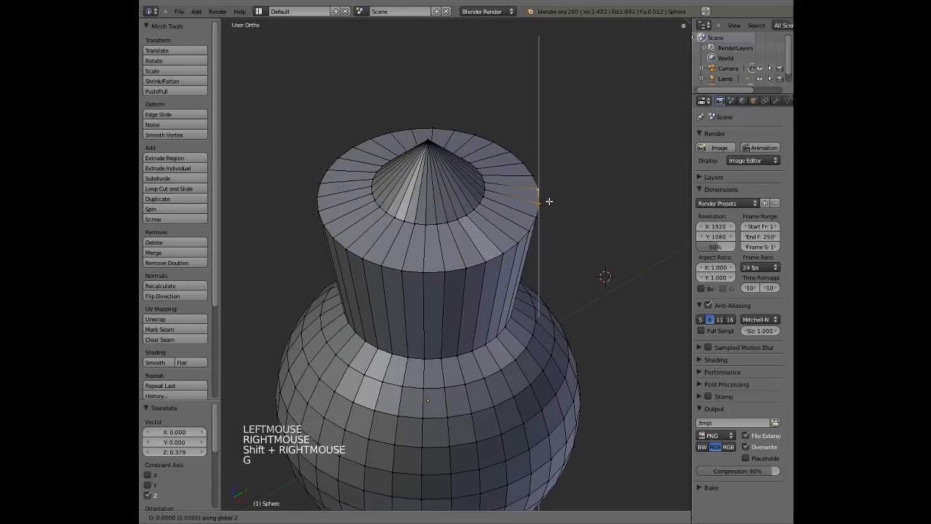
key(g)
click(551, 200)
key(g)
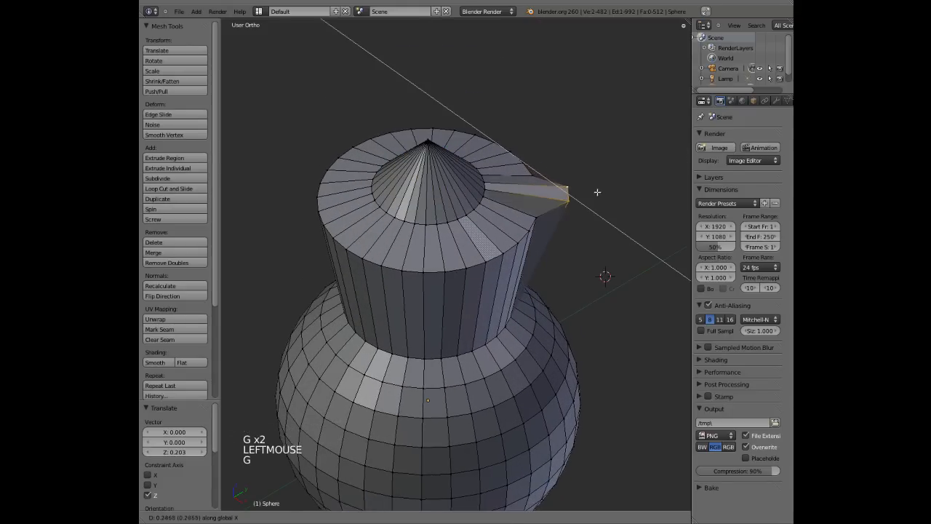
click(598, 193)
middle_drag(575, 254, 489, 254)
Step: Undo the rim and centre vertex edits and the cap's scaling and raising, back to the unmodified sphere with its cap selected
key(ctrl+z)
key(ctrl+z)
key(ctrl+z)
key(ctrl+z)
key(ctrl+z)
key(ctrl+z)
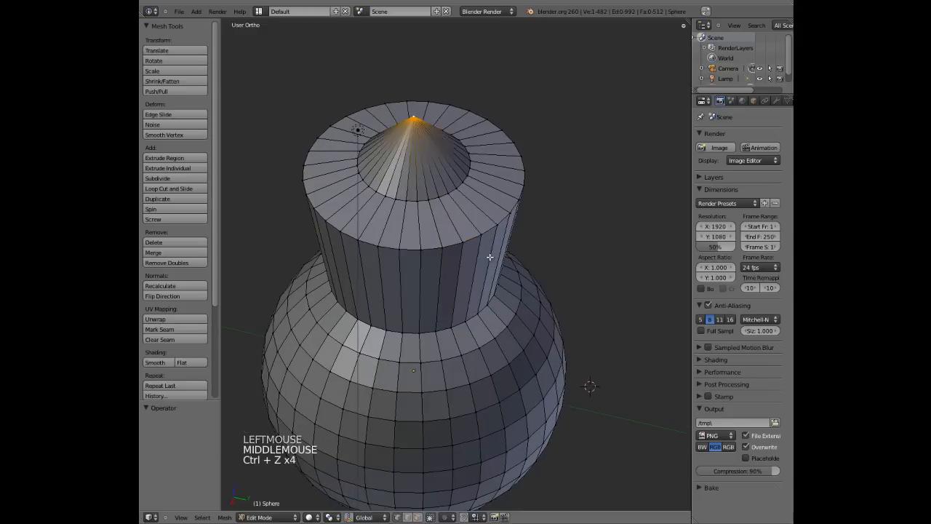
key(ctrl+z)
key(ctrl+z)
key(ctrl+z)
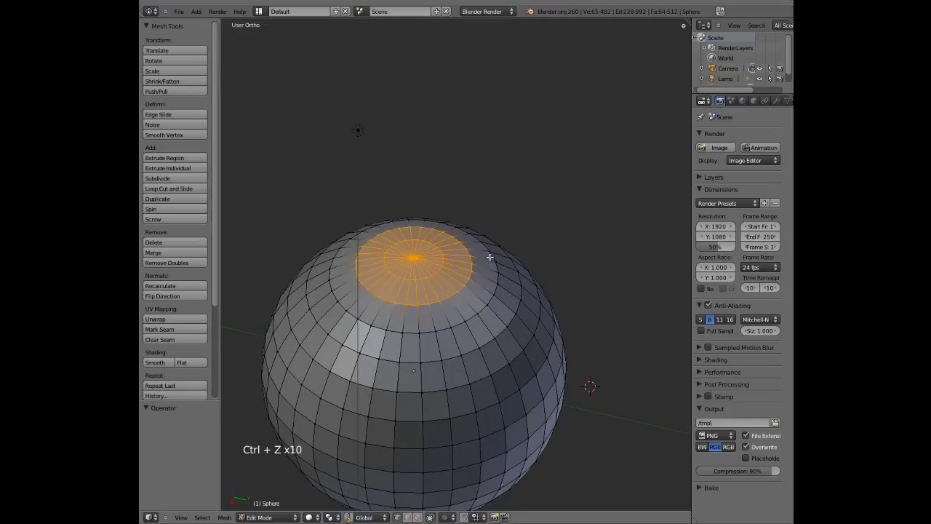
Step: Deselect the cap and show the whole sphere in the right orthographic view
key(a)
middle_drag(478, 315, 483, 387)
scroll(453, 347, down, 4)
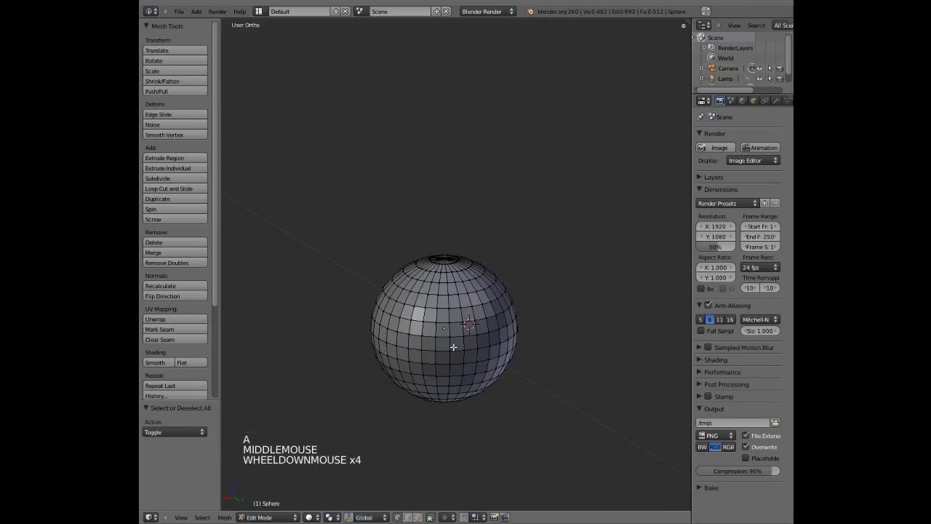
key(KP_3)
scroll(453, 345, up, 3)
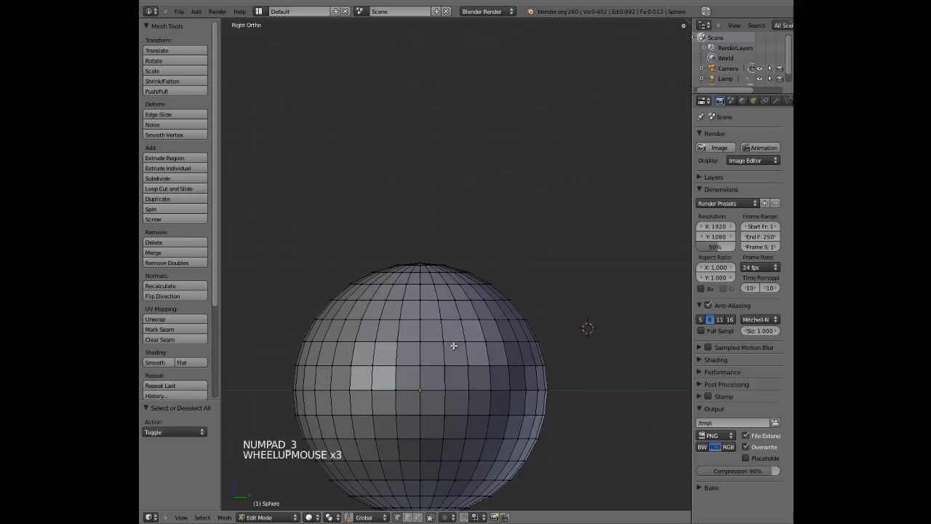
shift+middle_drag(454, 343, 418, 266)
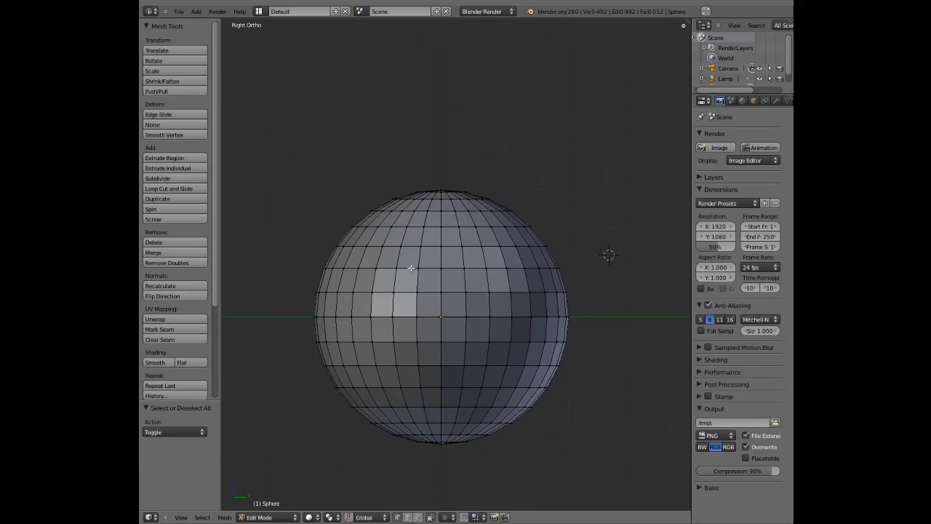
scroll(437, 287, up, 2)
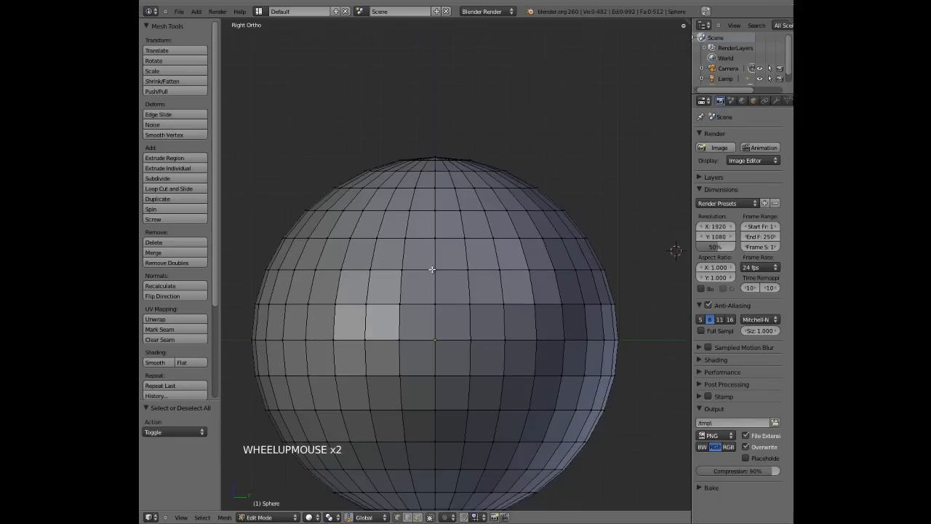
Step: Select six neighbouring vertices around two adjacent faces on the sphere's upper half one by one, and clear the selection
right_click(410, 268)
shift+right_click(406, 244)
shift+right_click(434, 237)
shift+right_click(435, 268)
shift+right_click(467, 237)
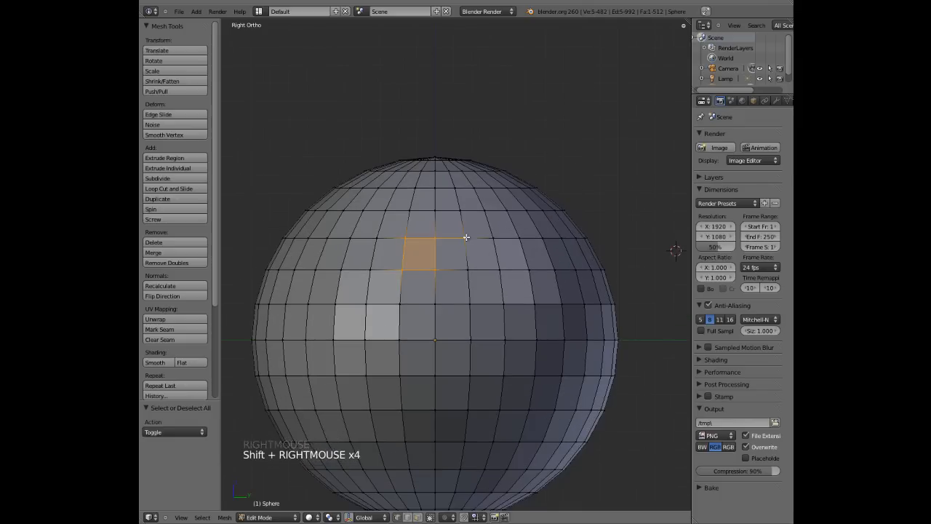
shift+right_click(468, 270)
key(a)
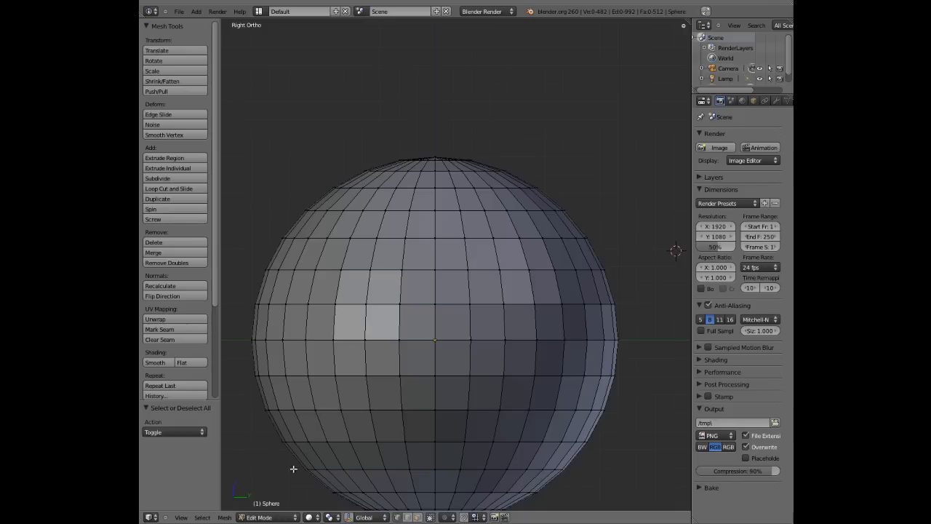
Step: Switch to edge selection, select several connected edges in the first row above the equator, and deselect them
click(398, 518)
click(408, 517)
right_click(384, 303)
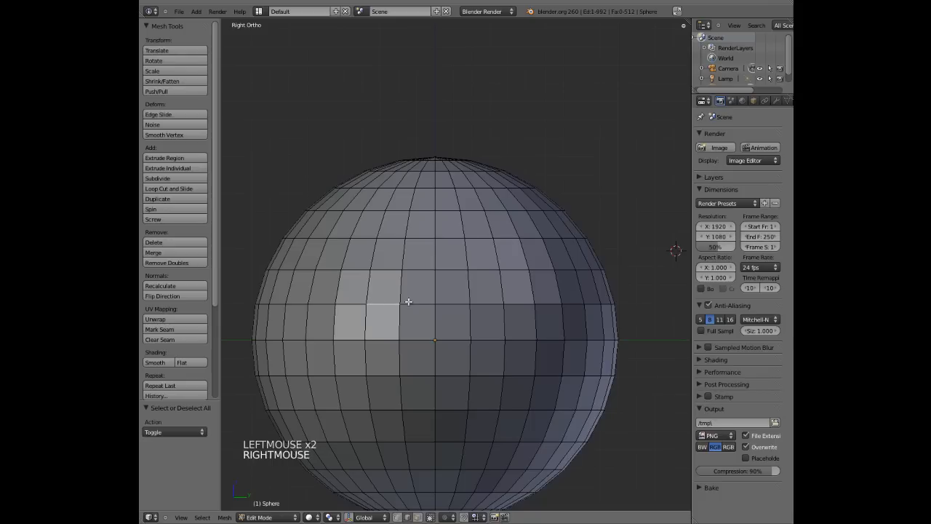
shift+right_click(416, 304)
shift+right_click(450, 303)
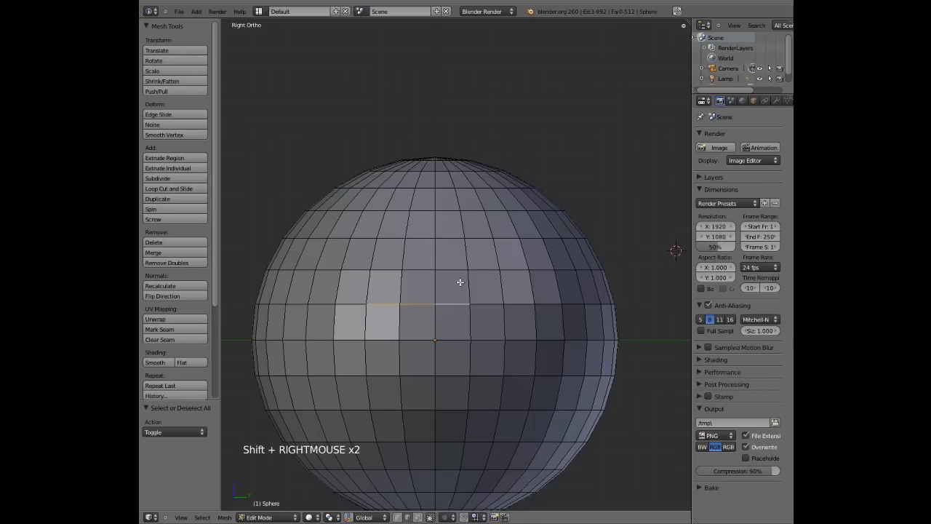
shift+right_click(467, 270)
key(a)
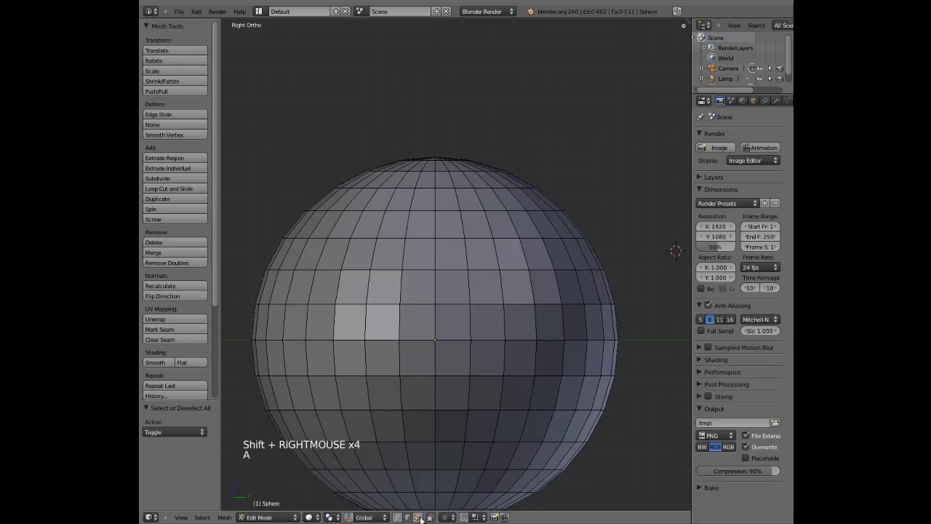
Step: Switch to face selection, select a block of eight faces, four wide and two high, above the equator, and deselect them
click(420, 518)
right_click(428, 284)
shift+right_click(471, 290)
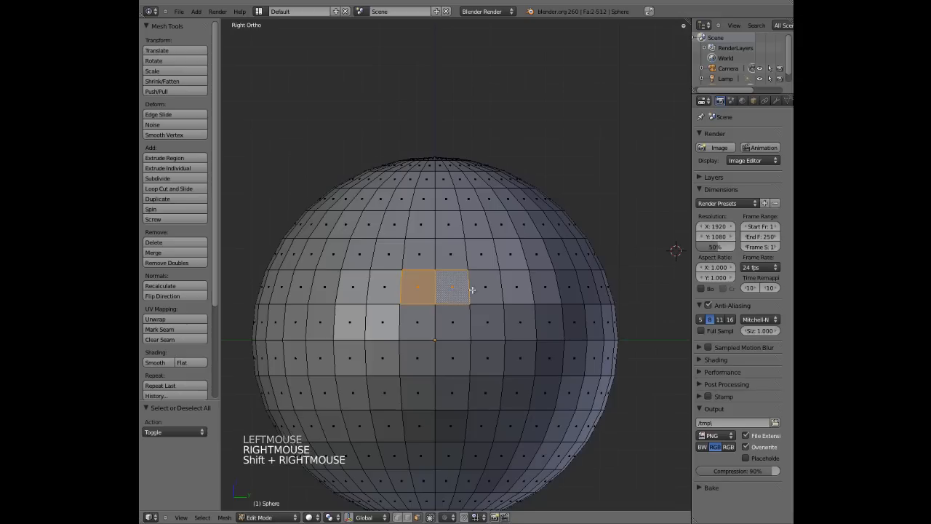
shift+right_click(485, 288)
shift+right_click(517, 287)
shift+right_click(512, 254)
shift+right_click(482, 255)
shift+right_click(452, 255)
shift+right_click(430, 256)
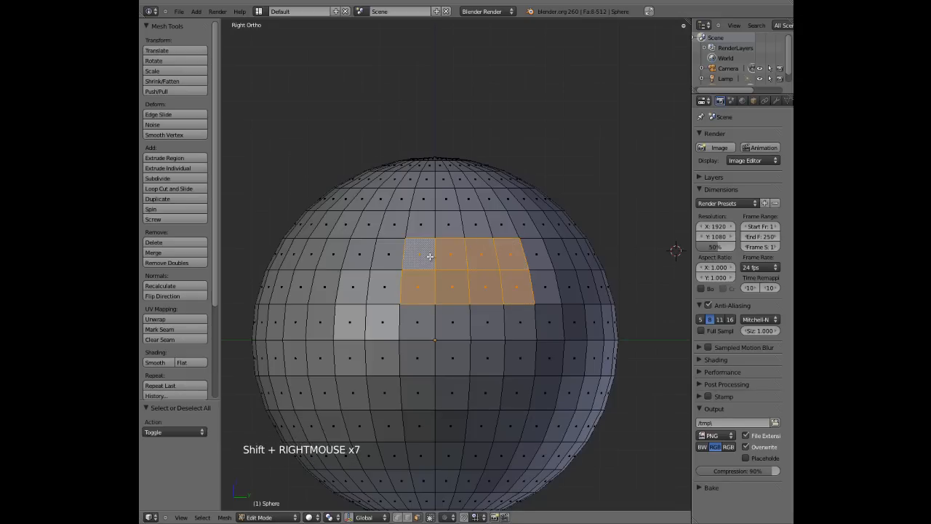
key(a)
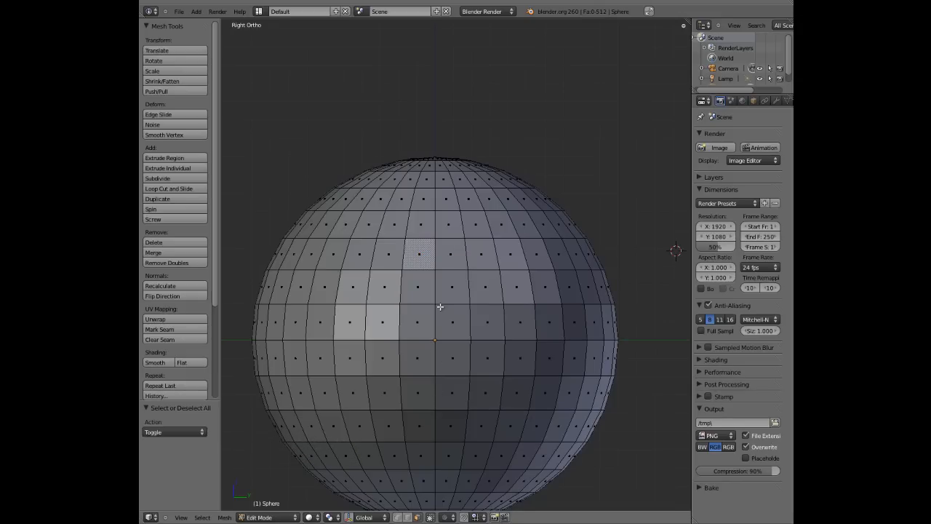
Step: Change the mesh select mode between Edge, Face and Vertex several times, finishing in Edge mode
key(ctrl+Tab)
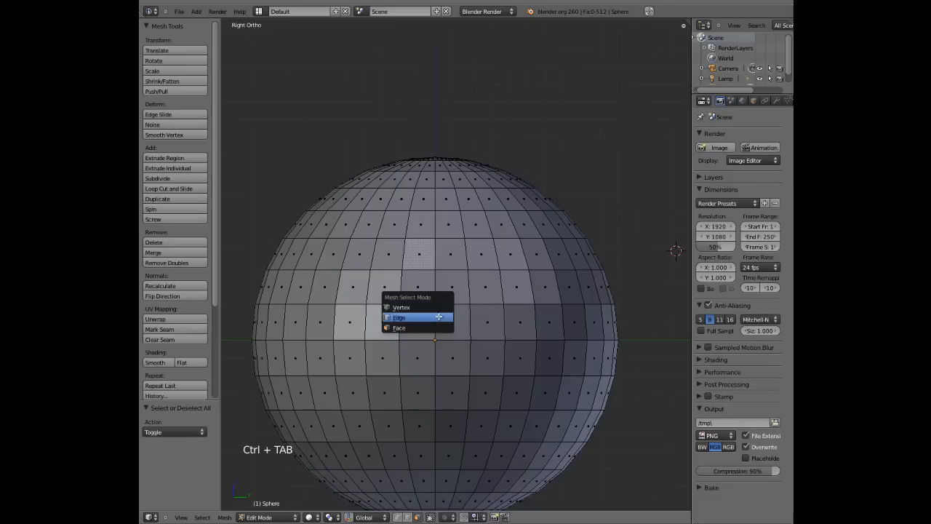
click(439, 317)
key(ctrl+Tab)
click(439, 326)
key(ctrl+Tab)
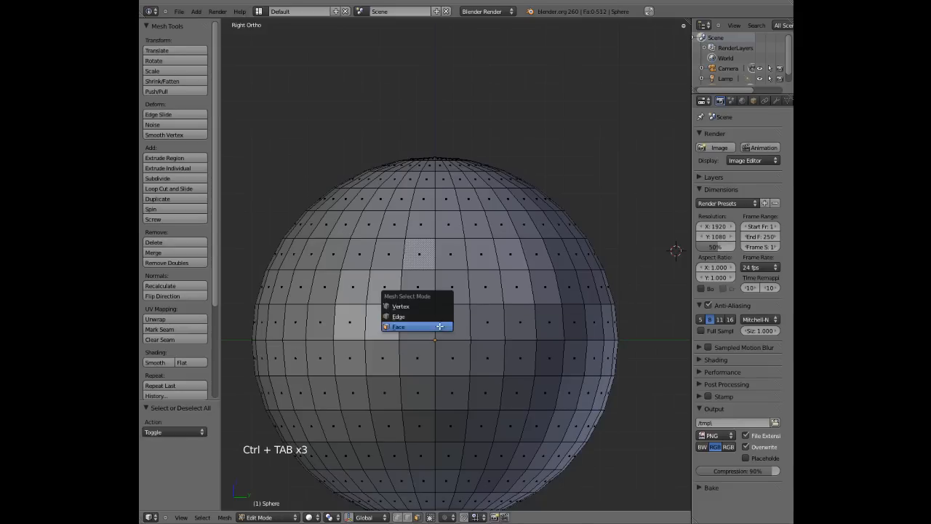
click(432, 309)
key(ctrl+Tab)
click(430, 318)
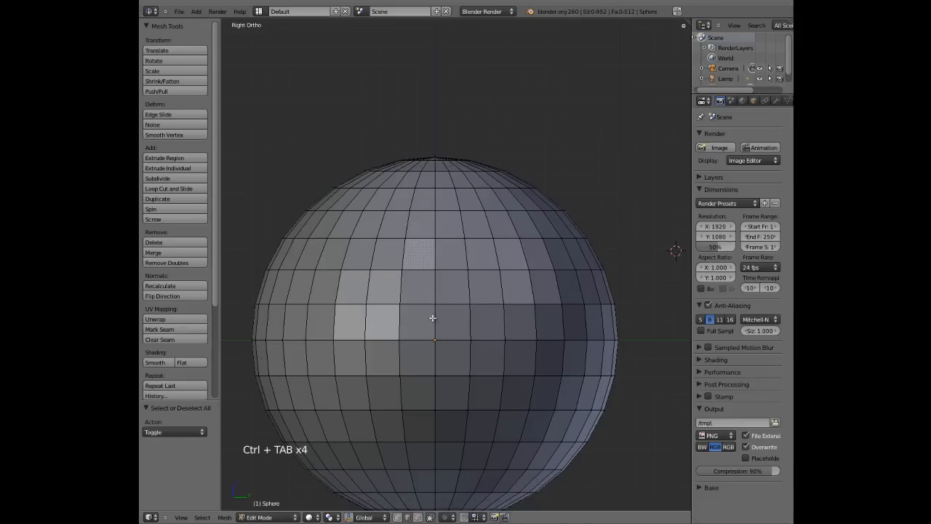
key(ctrl+Tab)
click(433, 328)
key(ctrl+Tab)
click(432, 319)
Step: Select the horizontal edge loop just above the equator, scale it outward by about 1.1, and deselect it
alt+shift+right_click(423, 303)
key(s)
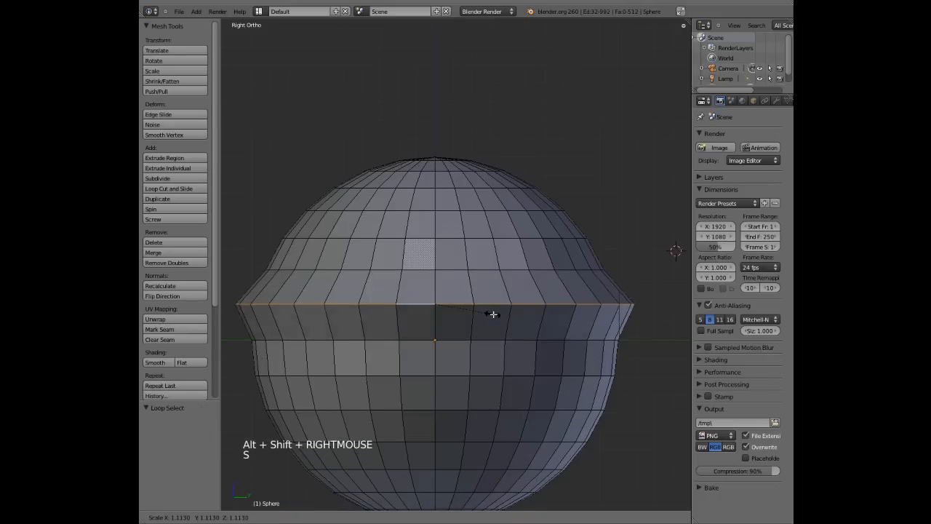
click(478, 303)
key(a)
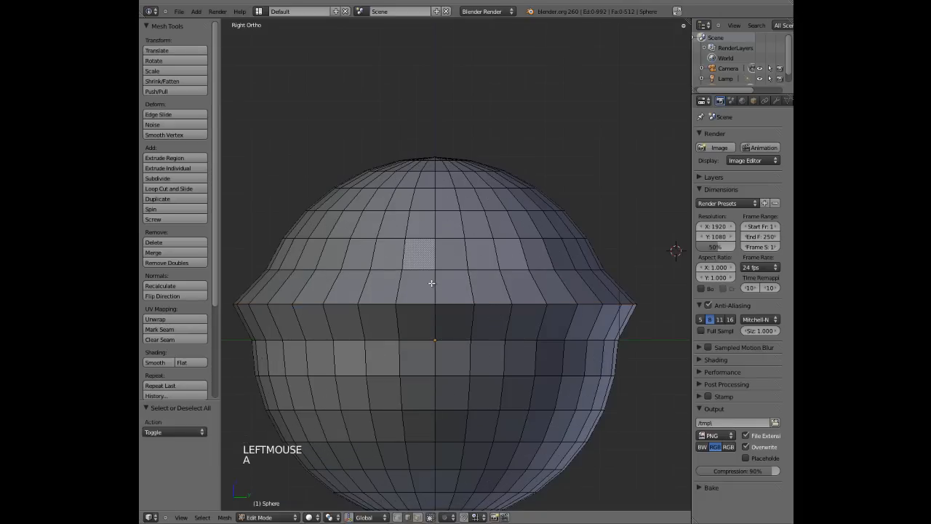
Step: Switch to face selection, loop-select the horizontal ring of faces directly above the flared edge, and deselect it
key(ctrl+Tab)
click(428, 293)
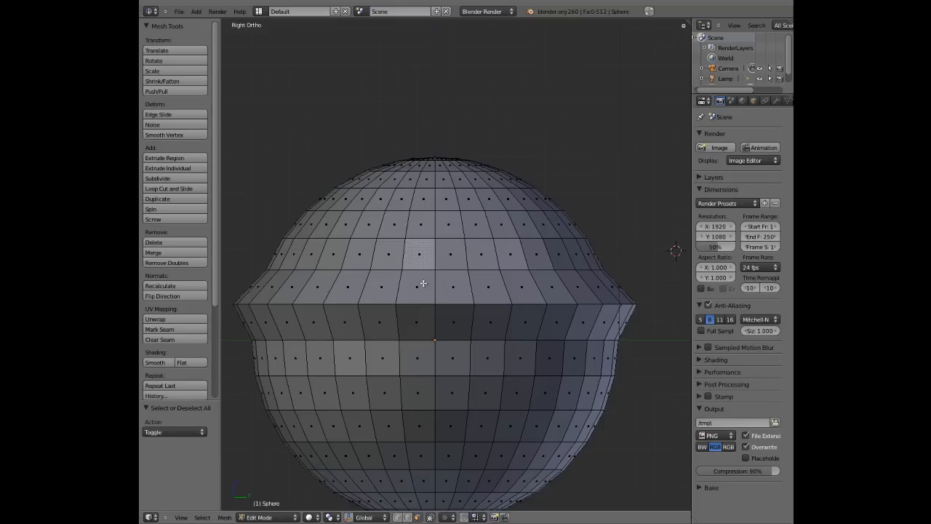
scroll(437, 298, up, 1)
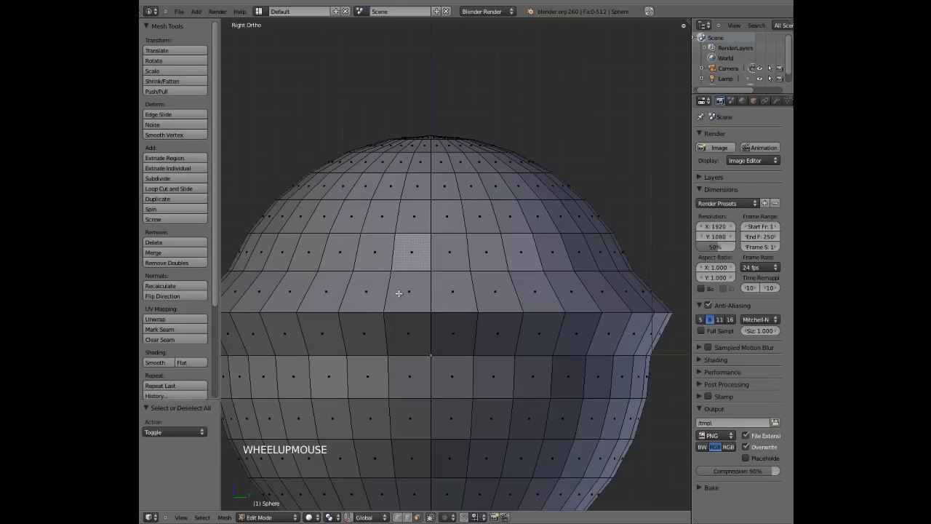
alt+right_click(393, 290)
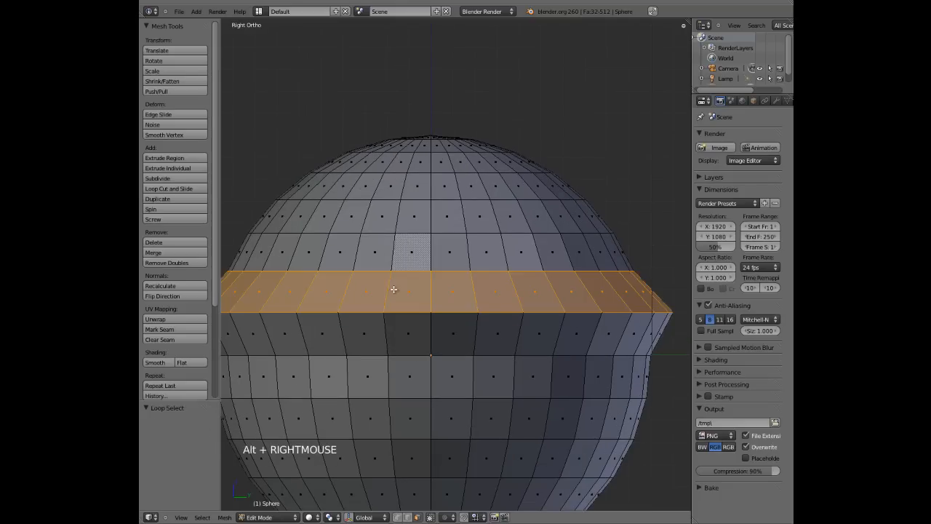
key(a)
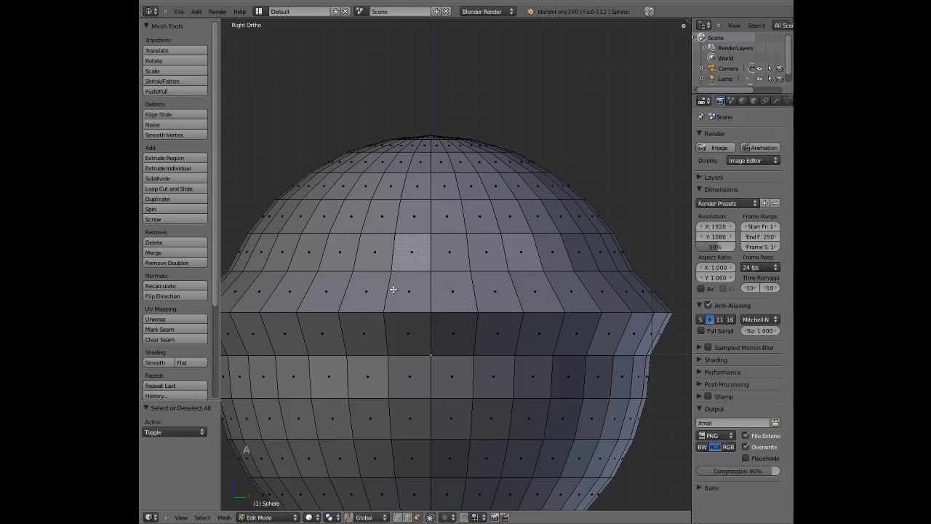
Step: Add the next ring of faces to the loop selection above the flared edge, repeating it with the selection cleared between tries
alt+shift+right_click(388, 288)
alt+shift+right_click(391, 259)
key(a)
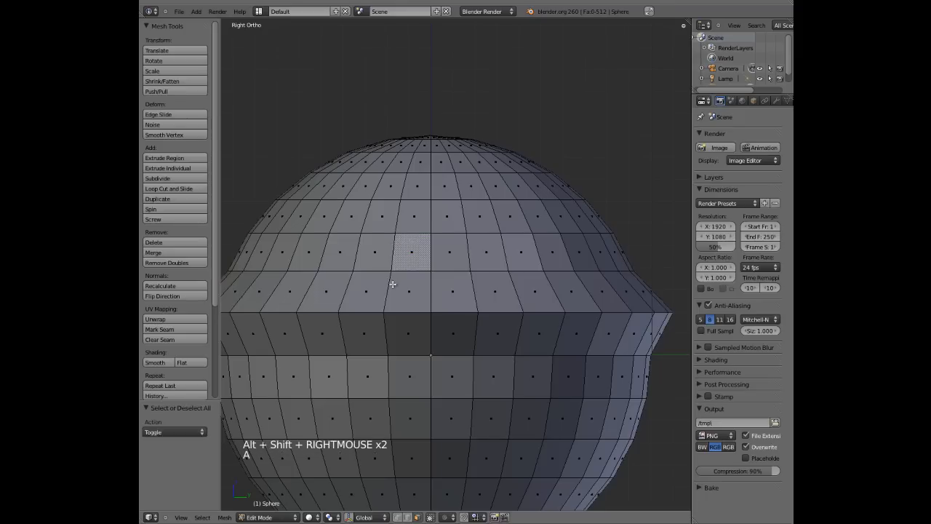
alt+right_click(393, 284)
key(a)
alt+shift+right_click(389, 286)
alt+shift+right_click(393, 254)
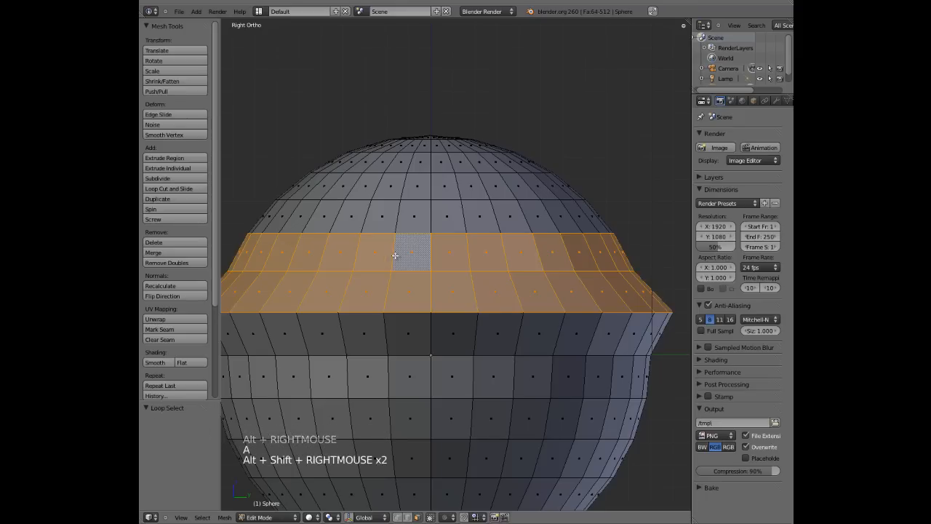
alt+shift+right_click(396, 241)
key(a)
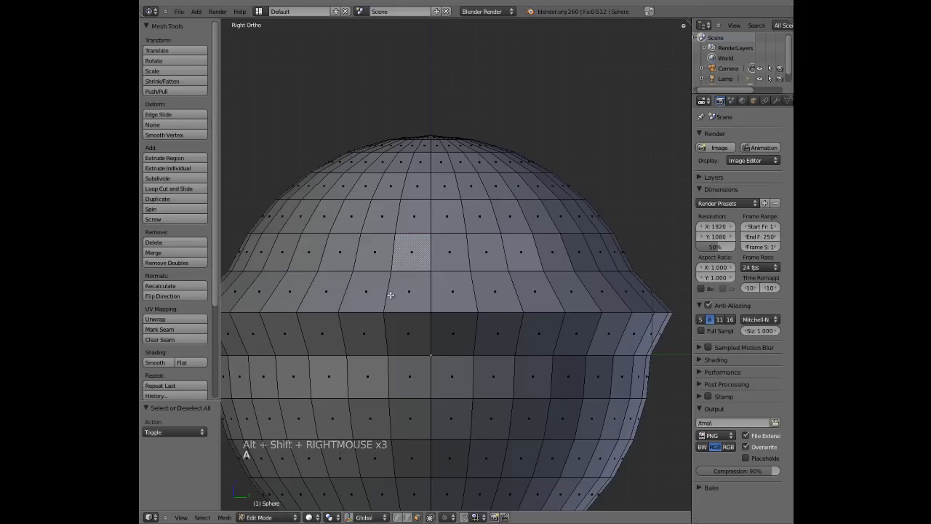
Step: Try to extend the face loop selection up to the third row above the flared edge, and clear the selection
alt+shift+right_click(393, 294)
alt+shift+right_click(397, 241)
right_click(399, 231)
alt+right_click(399, 226)
key(a)
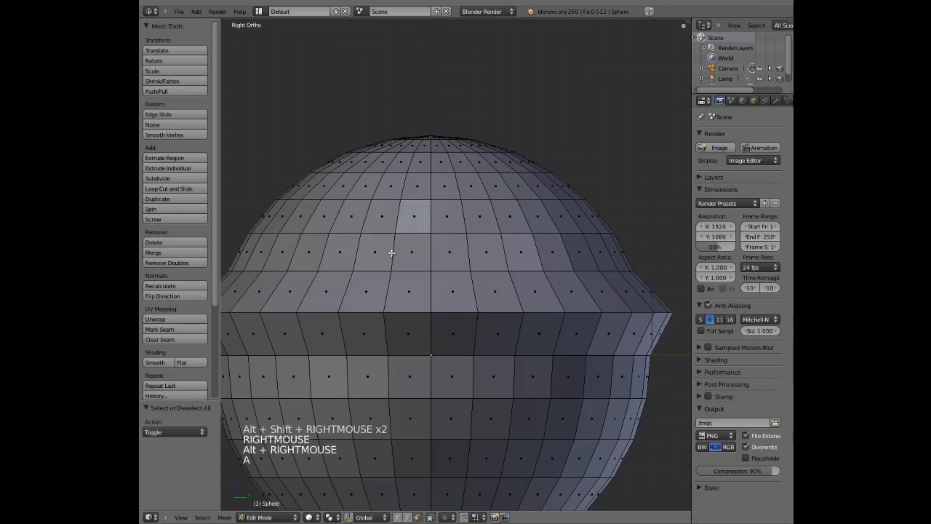
Step: Loop-select the two face rings above the flared edge together and the lowest ring alone, clearing the selection after each
alt+shift+right_click(392, 285)
alt+shift+right_click(392, 253)
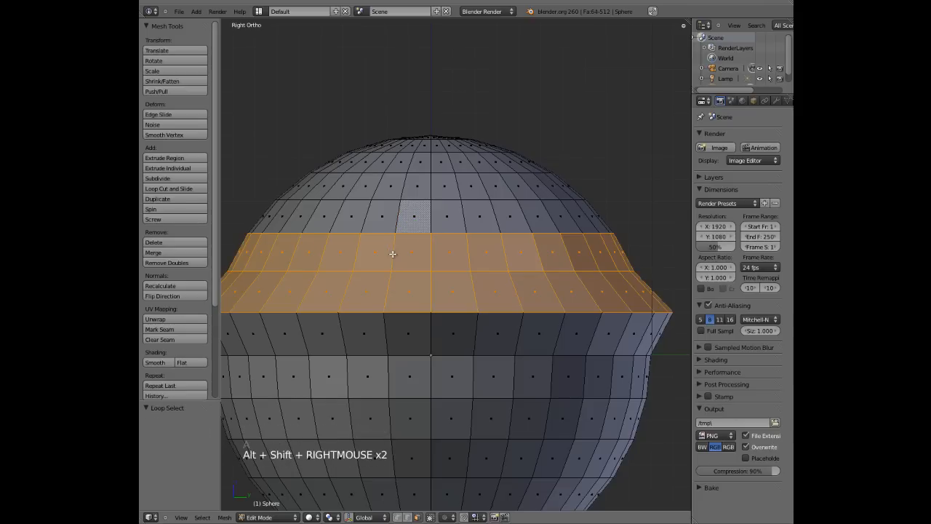
key(a)
alt+shift+right_click(390, 287)
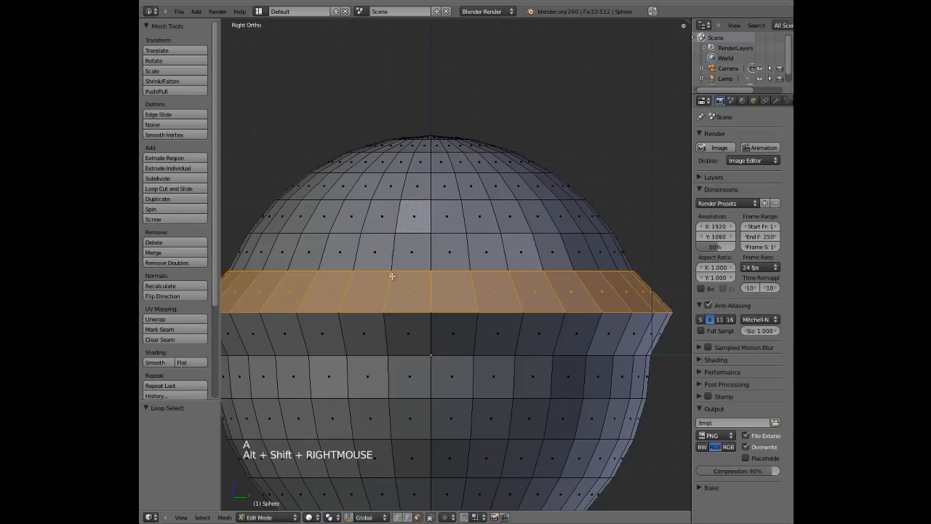
key(a)
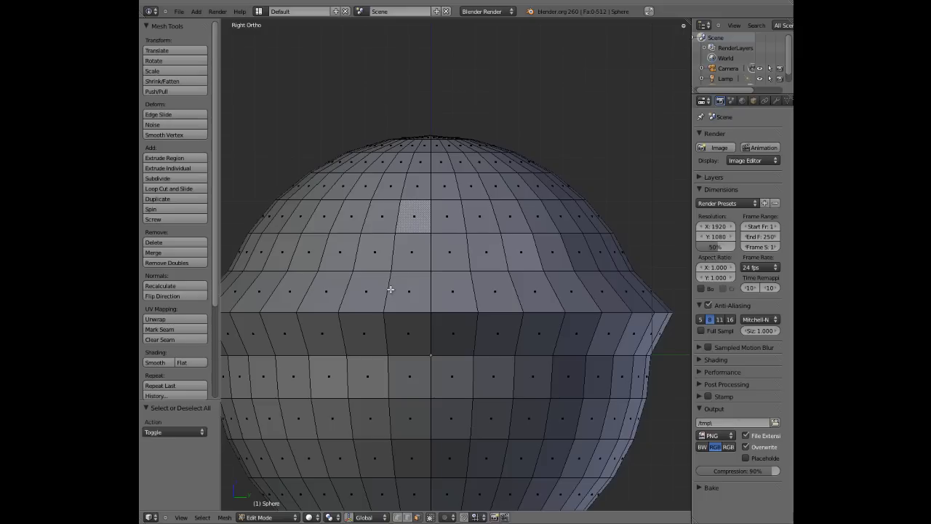
alt+shift+right_click(390, 290)
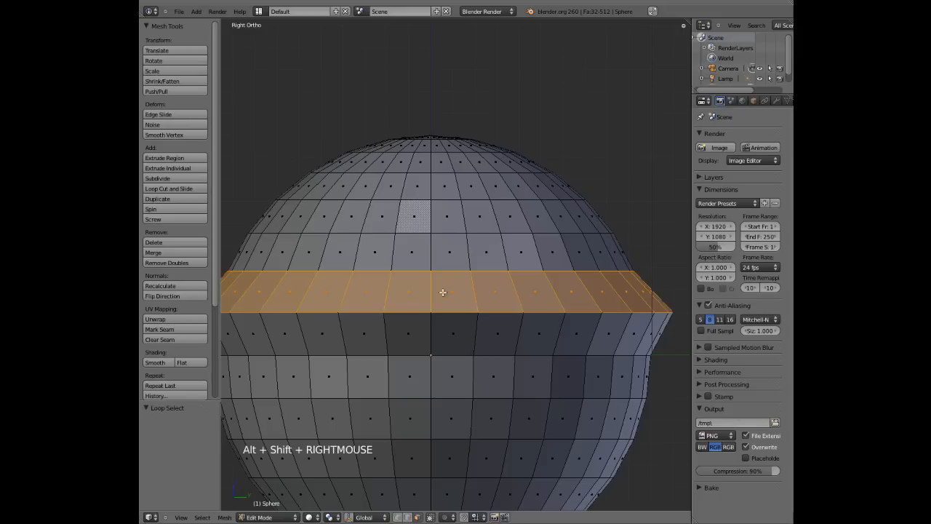
key(a)
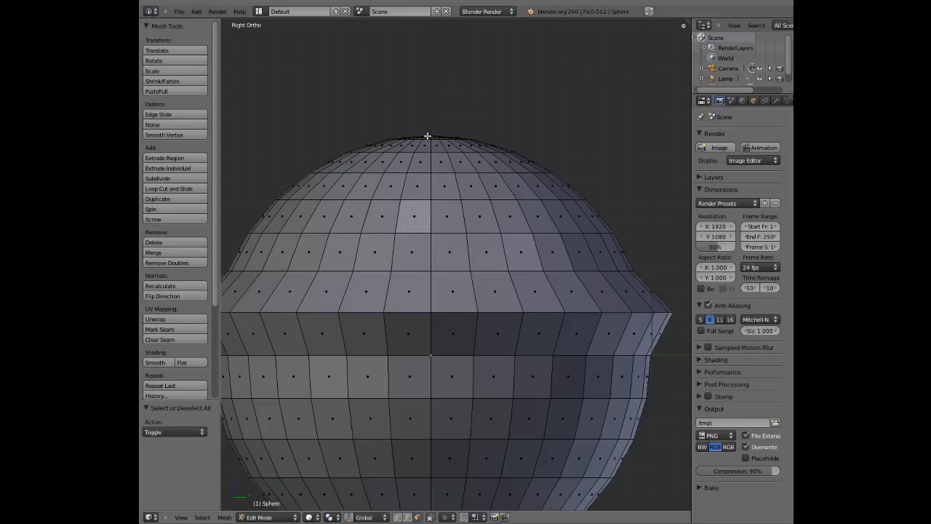
Step: Loop-select the vertical face strip just left of the centre line, try a crossing horizontal loop, and clear the selection
alt+shift+right_click(409, 272)
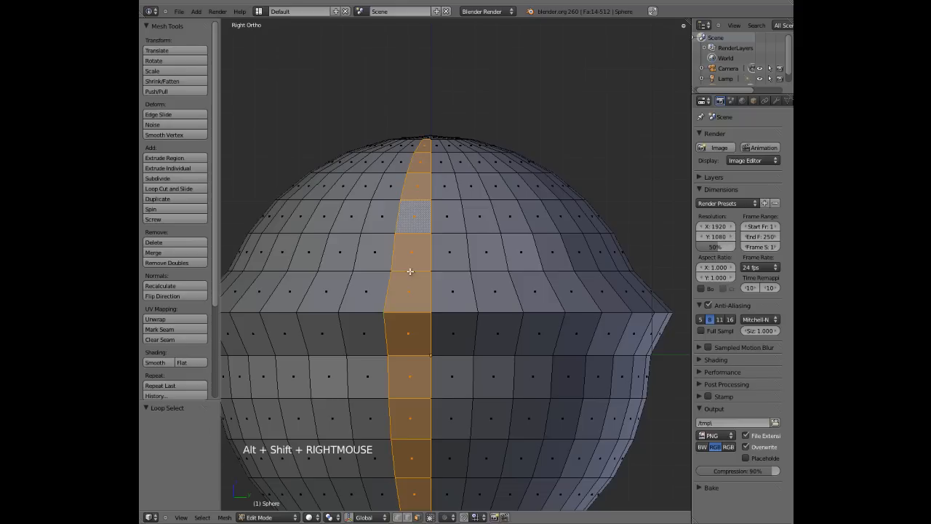
alt+shift+right_click(433, 290)
key(a)
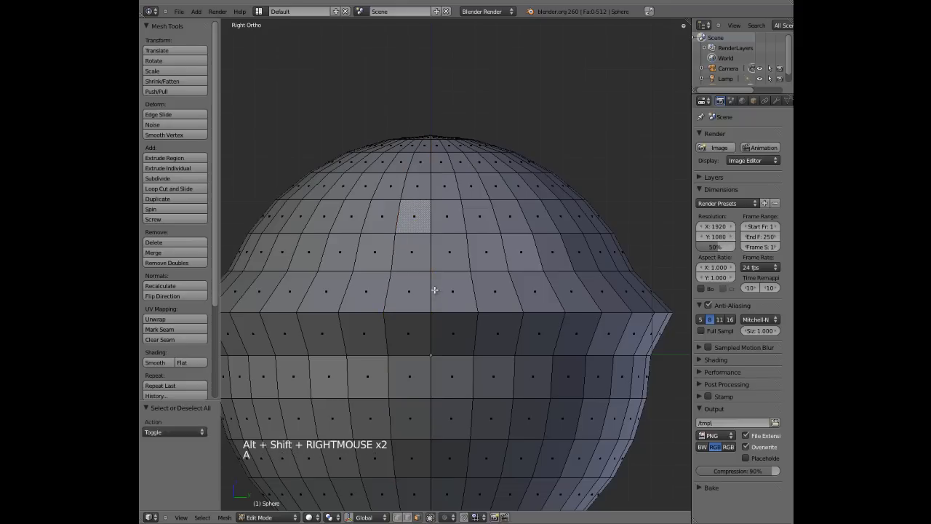
alt+shift+right_click(435, 288)
key(a)
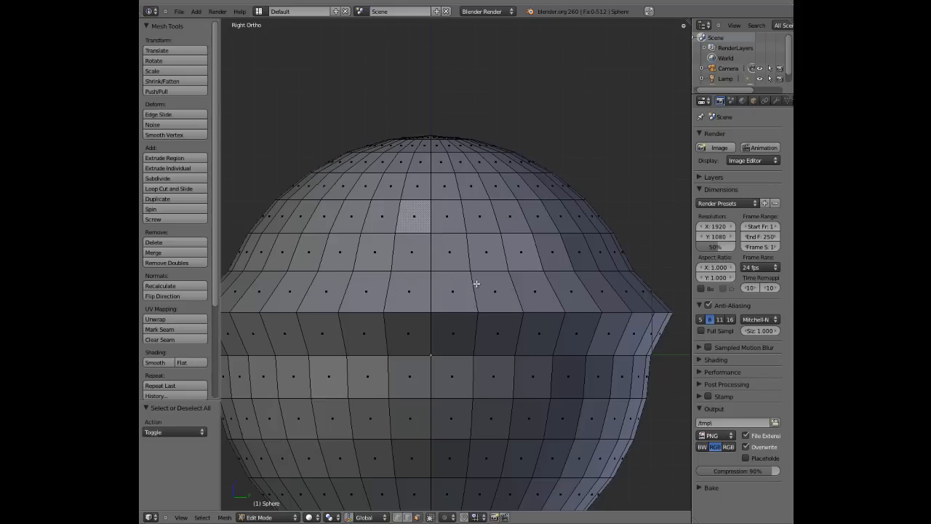
Step: Loop-select the horizontal face ring above the flared edge, remove it, and select the vertical face strip just right of the centre line
alt+shift+right_click(435, 292)
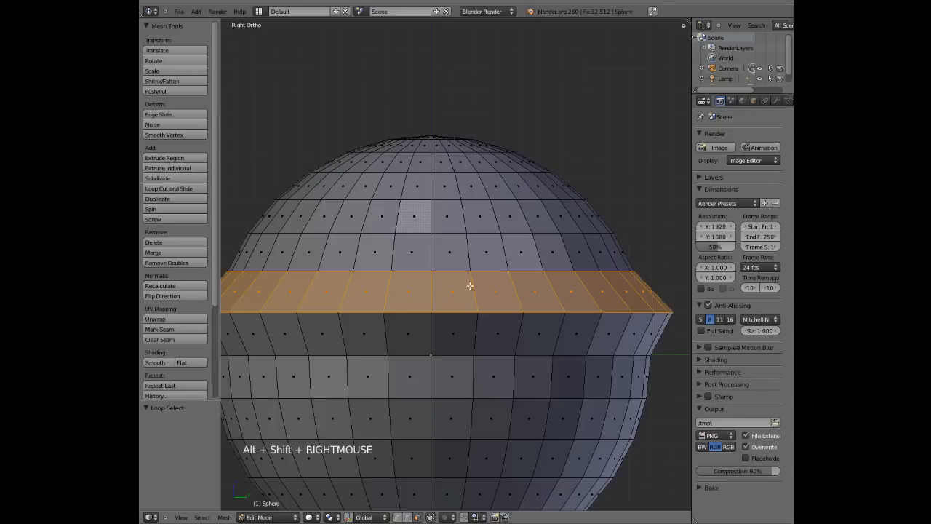
alt+shift+right_click(470, 286)
alt+shift+right_click(452, 271)
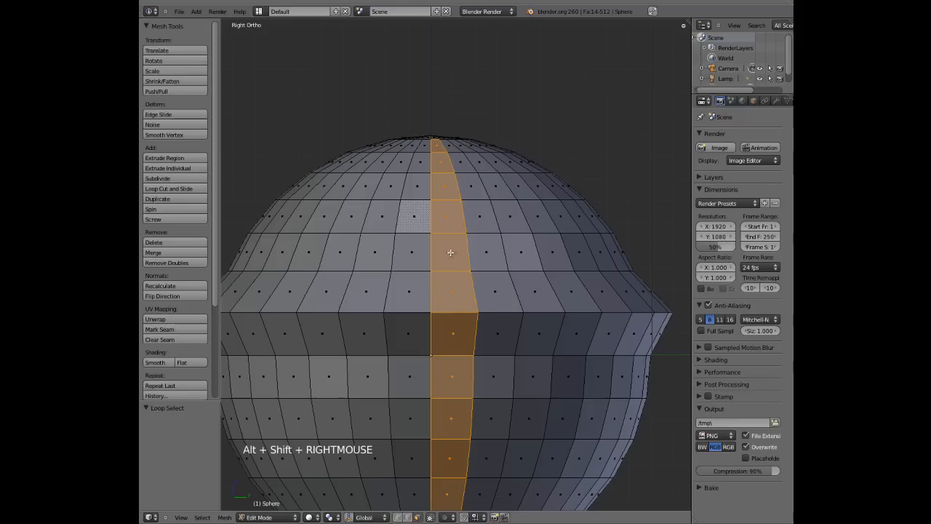
Step: Clear the face selection on the sphere and switch from face to vertex select mode
key(a)
scroll(455, 278, down, 2)
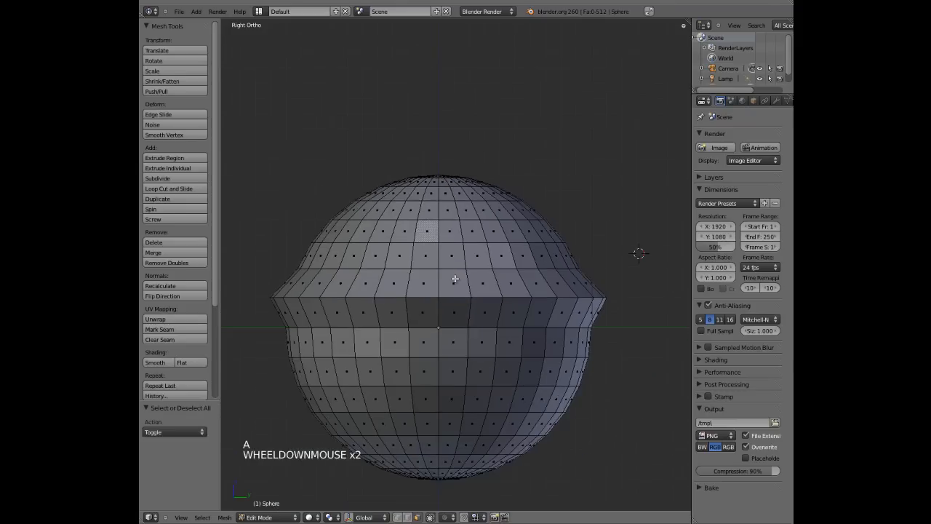
key(Tab)
middle_drag(547, 308, 387, 332)
scroll(386, 332, down, 4)
key(Tab)
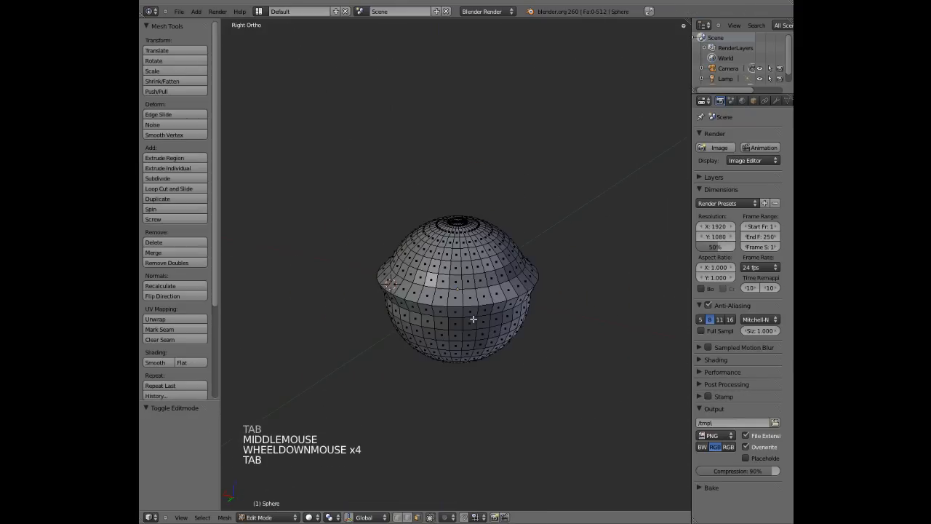
scroll(473, 319, up, 1)
key(ctrl+Tab)
click(479, 306)
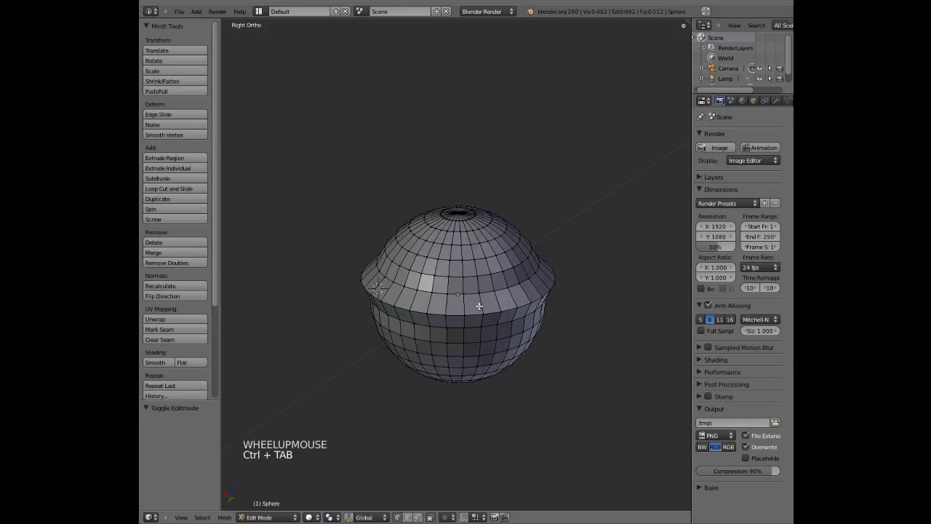
Step: Loop-select the flared vertex ring, scale it inward to match the sphere's round outline, and return to Object Mode
middle_drag(479, 306, 438, 300)
alt+shift+right_click(437, 299)
key(s)
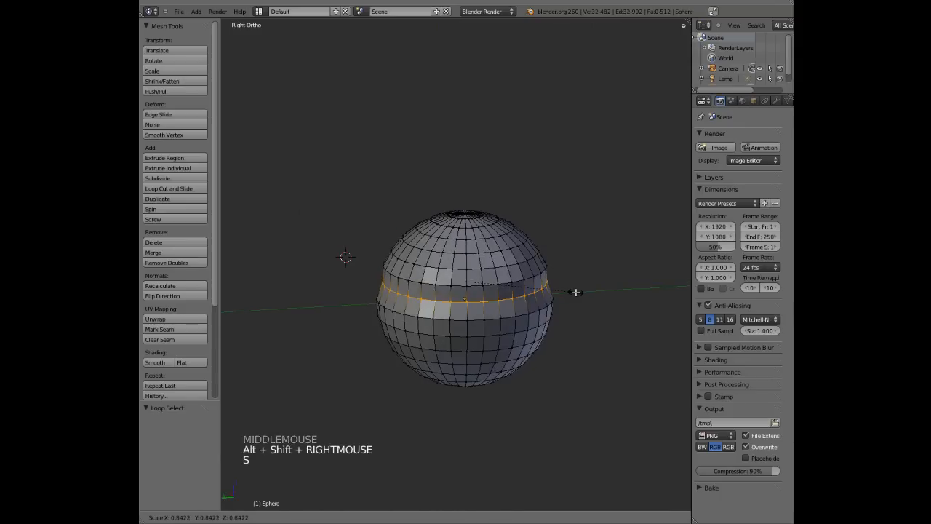
shift+click(616, 295)
middle_drag(616, 296, 459, 303)
key(Tab)
Step: Widen the properties editor, look at the sphere's modifier settings, and return to the render settings
shift+middle_drag(492, 322, 426, 315)
scroll(565, 234, down, 3)
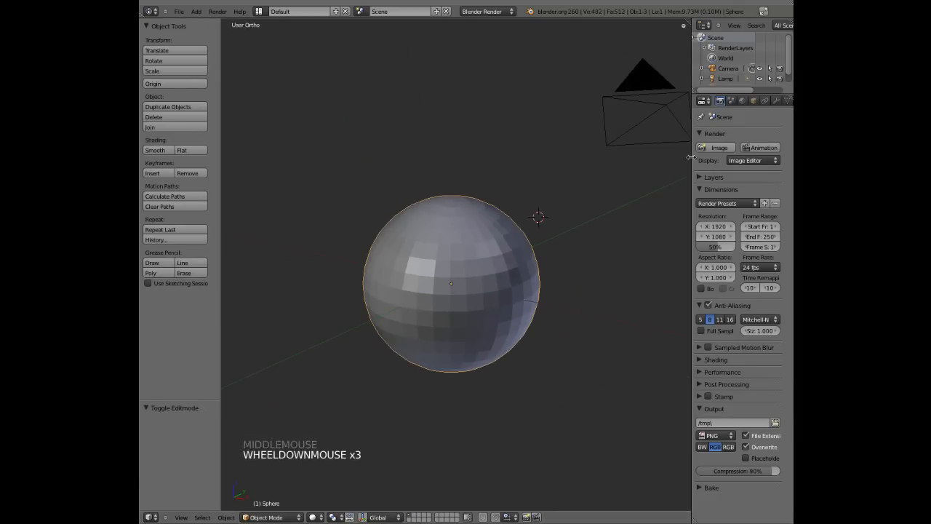
drag(692, 160, 671, 160)
click(755, 101)
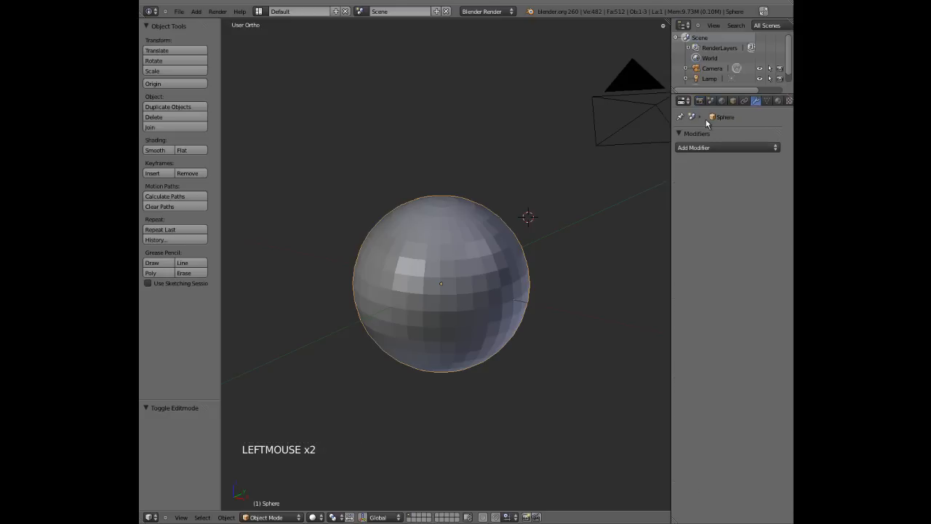
click(700, 101)
Step: Apply smooth shading to the sphere, comparing it once with flat shading
middle_drag(505, 260, 406, 270)
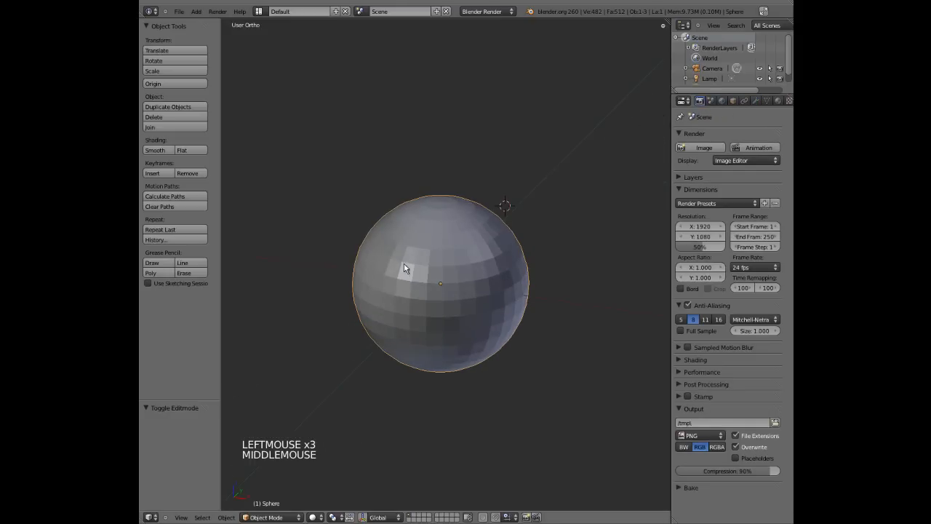
middle_drag(496, 266, 469, 264)
shift+middle_drag(469, 263, 390, 270)
scroll(430, 307, up, 3)
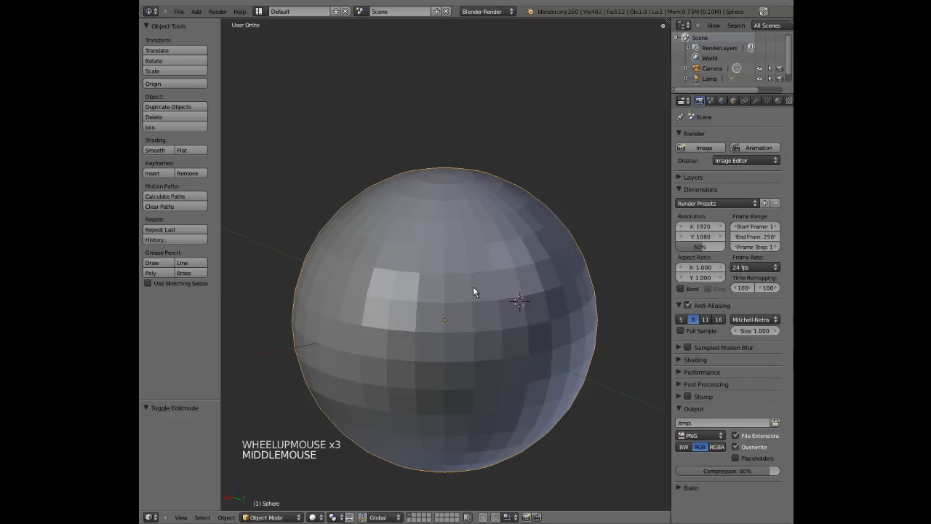
middle_drag(476, 291, 502, 293)
scroll(449, 287, down, 1)
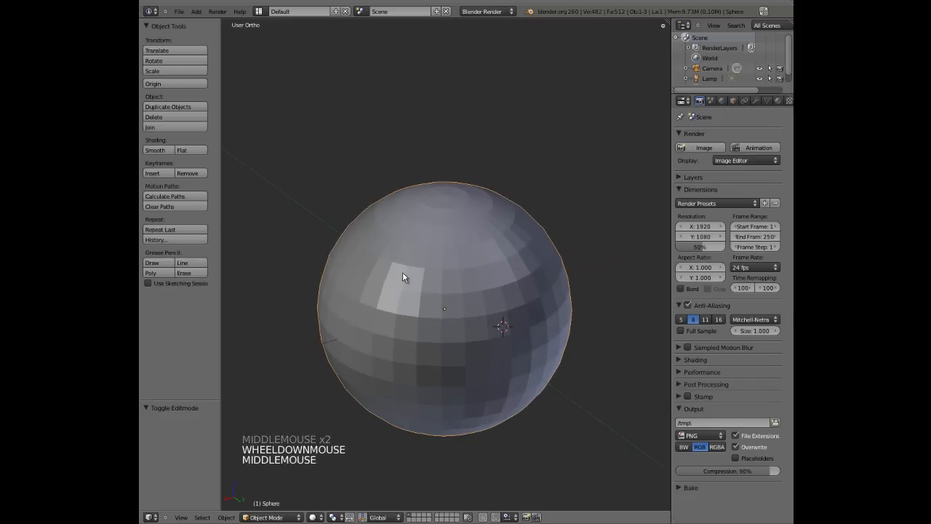
scroll(301, 197, down, 1)
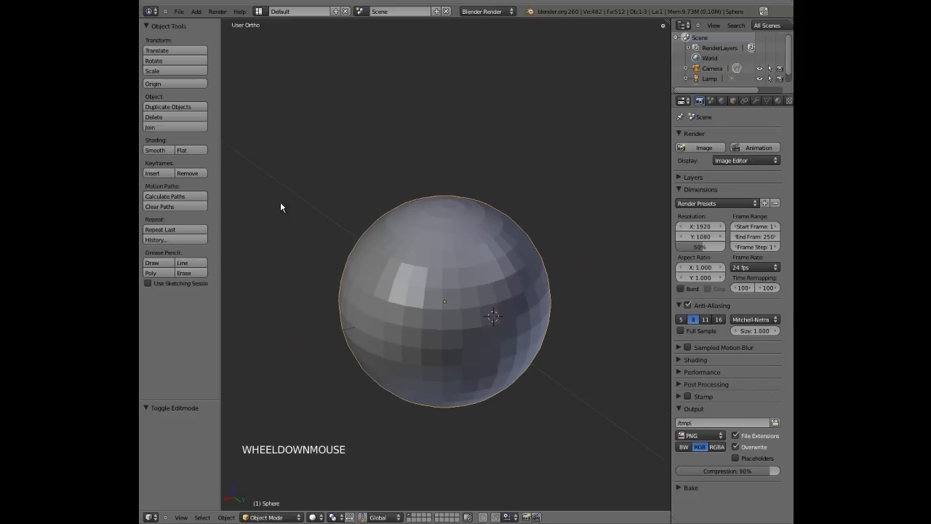
click(164, 149)
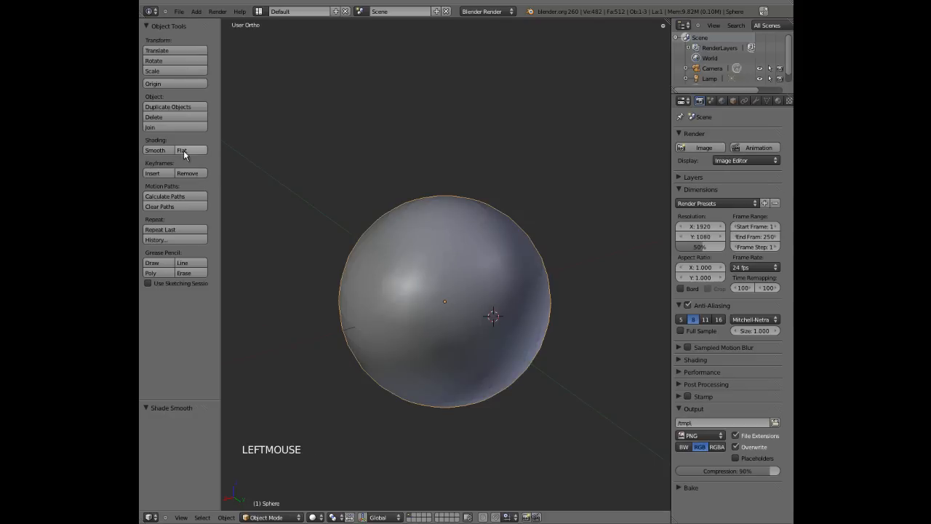
click(183, 150)
click(159, 150)
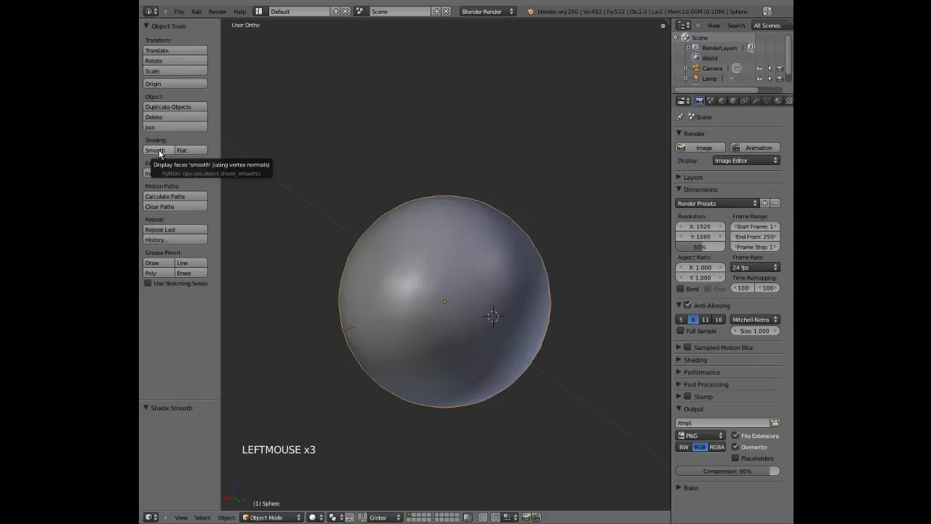
Step: Toggle the tool shelf's visibility and compare flat with smooth shading on the sphere, ending on smooth
key(t)
key(t)
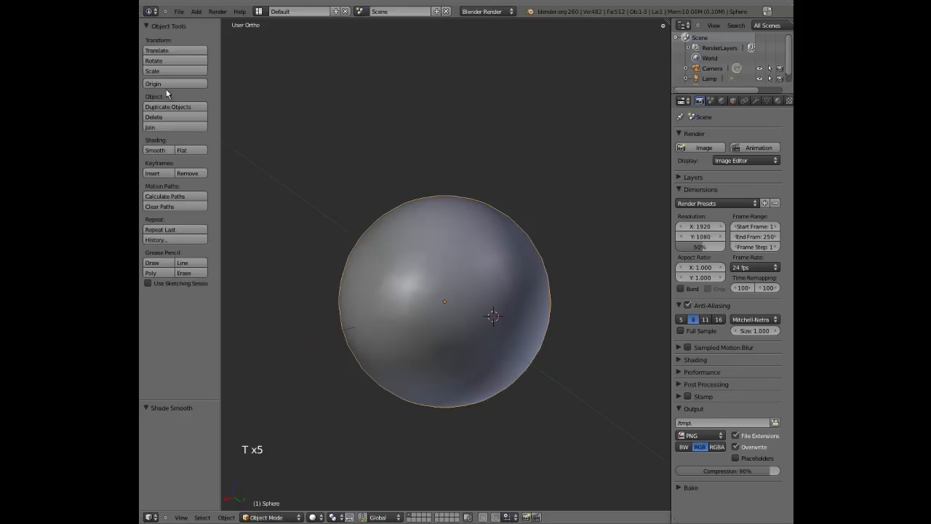
key(t)
key(t)
click(178, 150)
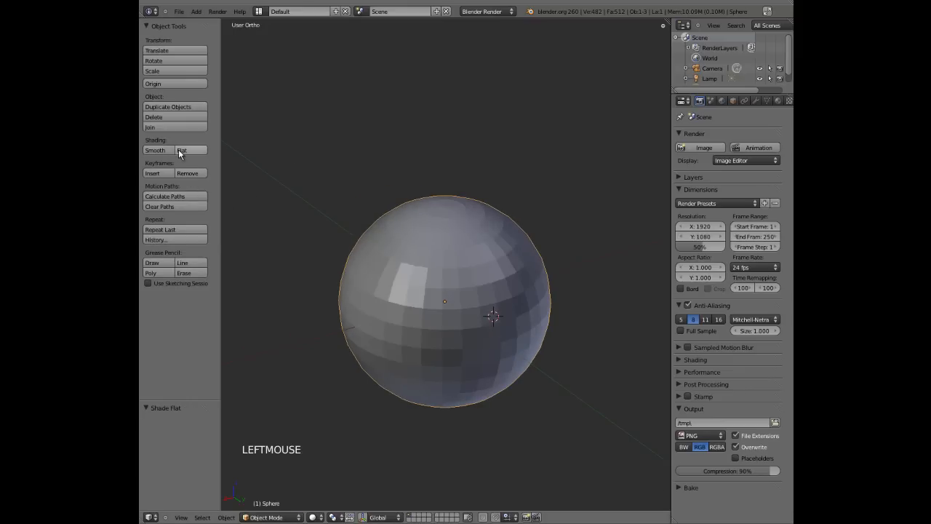
mouse_move(382, 290)
middle_down()
mouse_move(407, 294)
mouse_move(359, 272)
mouse_move(429, 278)
mouse_move(420, 292)
mouse_move(400, 279)
middle_up()
click(157, 152)
Step: Add a Subdivision Surface modifier to the smooth-shaded sphere
scroll(400, 278, up, 3)
middle_drag(412, 312, 473, 306)
click(755, 100)
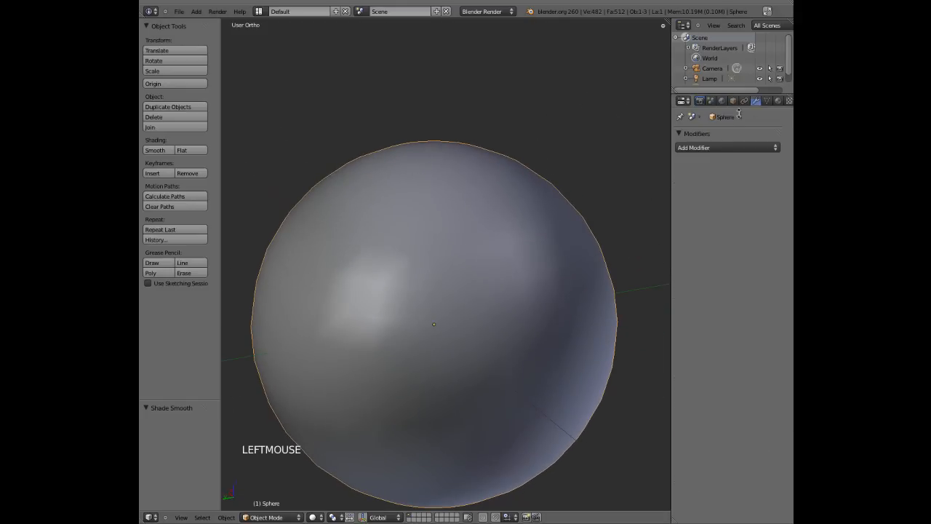
click(714, 148)
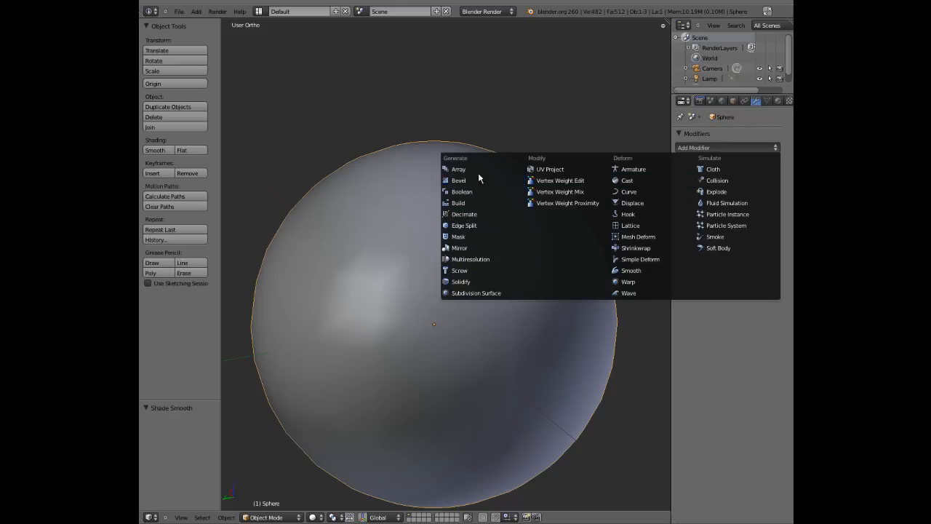
click(475, 291)
middle_drag(472, 290, 490, 299)
scroll(497, 293, down, 3)
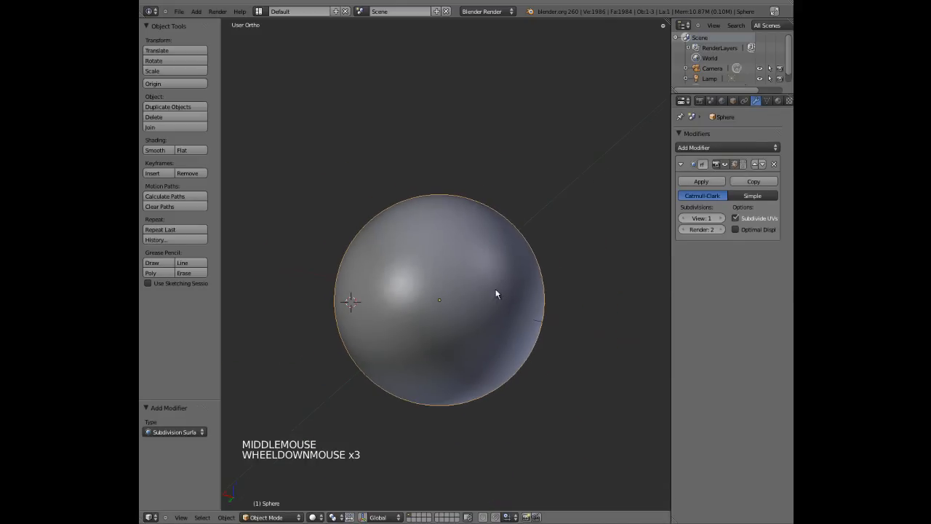
Step: Set the Subdivision Surface modifier's viewport subdivisions to 3
click(721, 218)
middle_drag(572, 283, 593, 273)
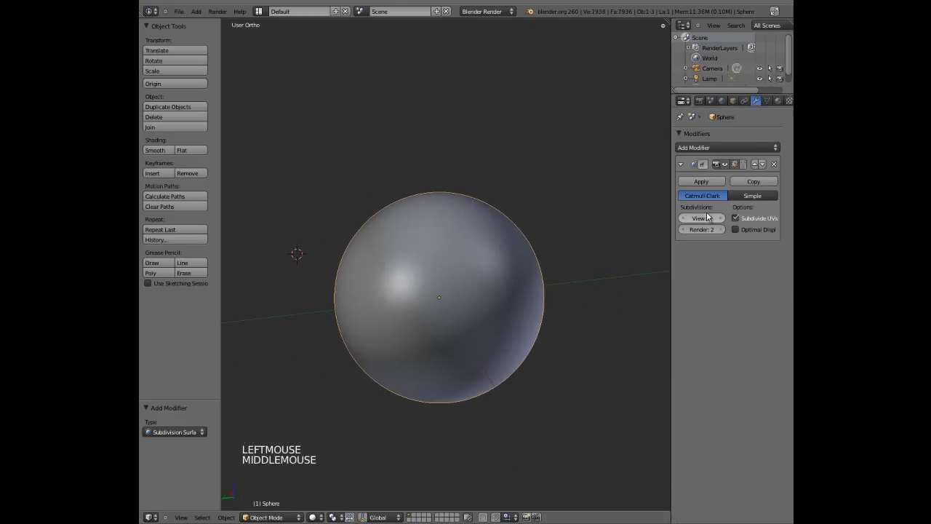
click(722, 218)
middle_drag(485, 298, 463, 296)
scroll(463, 296, up, 2)
Step: Check the subdivided sphere's base mesh in Edit Mode, toggle Subdivide UVs off and on, and return to Object Mode
key(Tab)
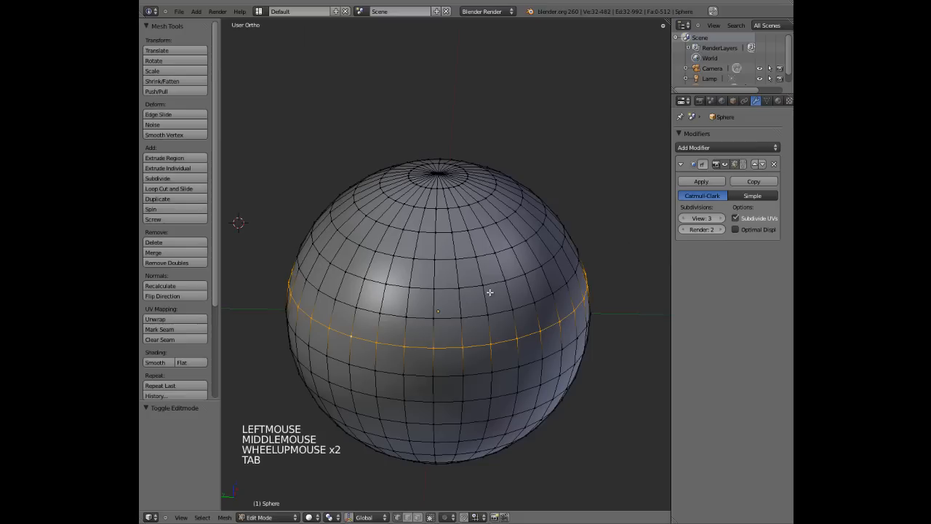
scroll(737, 216, up, 1)
click(737, 217)
click(737, 216)
key(Tab)
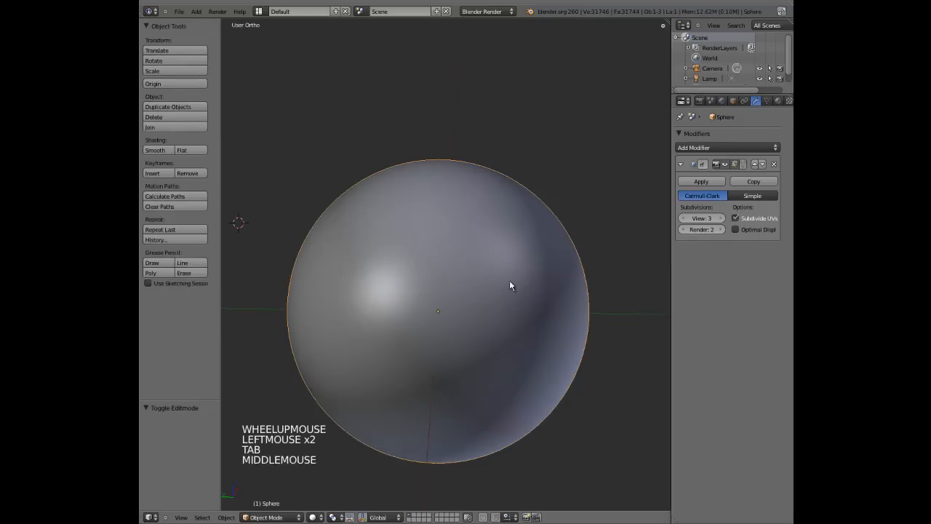
middle_drag(510, 280, 486, 291)
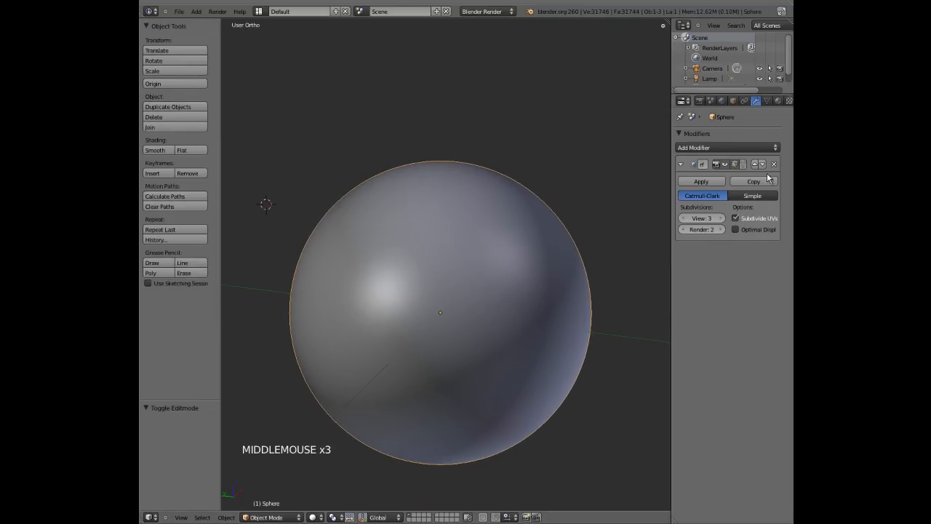
Step: Remove the Subdivision Surface modifier from the sphere and set its shading to flat
click(767, 149)
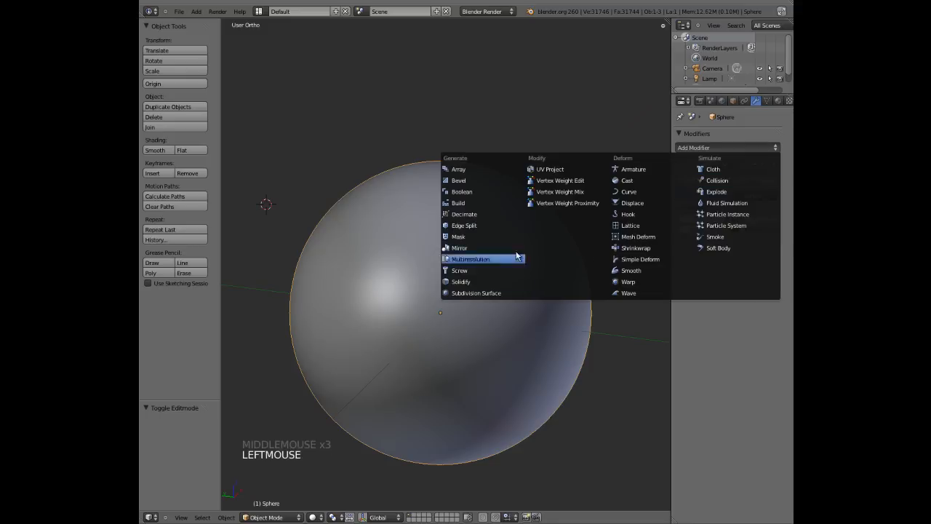
click(485, 291)
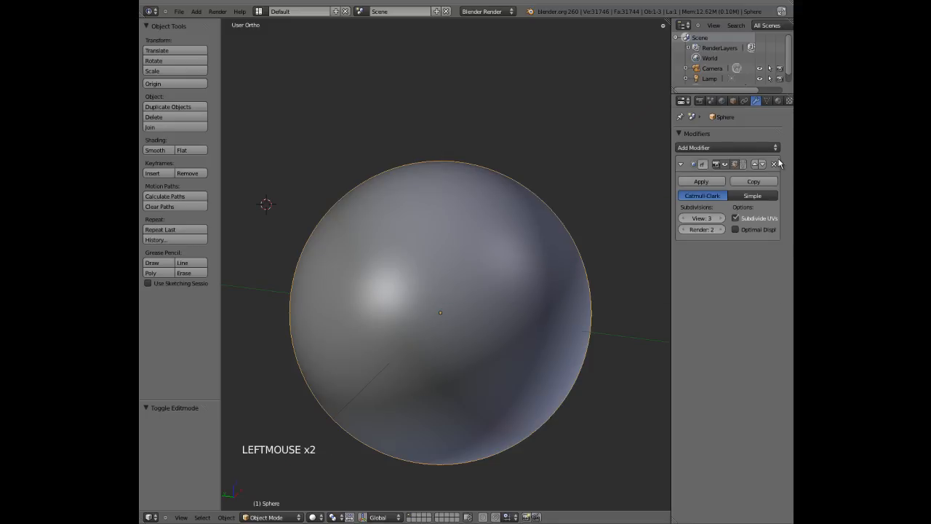
click(775, 165)
middle_drag(538, 284, 367, 291)
click(191, 149)
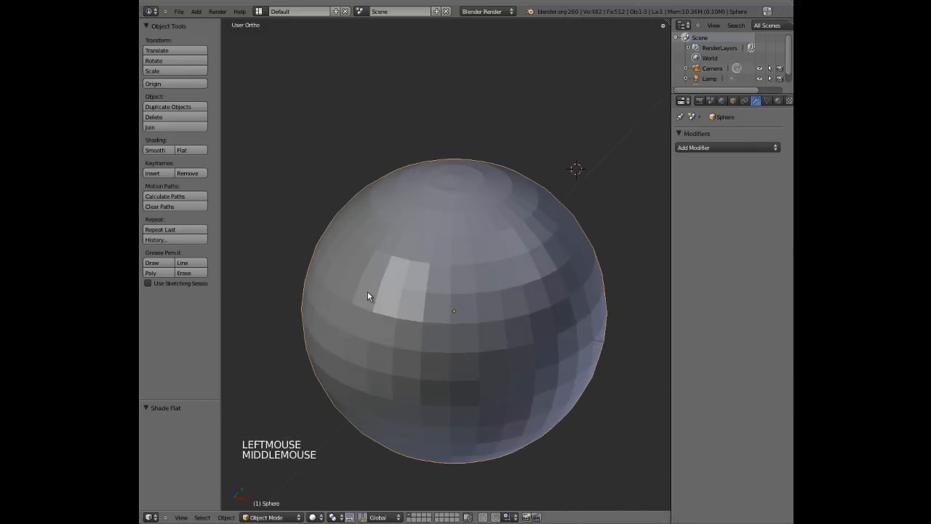
Step: Clear the ring selection in Edit Mode and delete the sphere in Object Mode
key(Tab)
scroll(459, 295, down, 2)
scroll(460, 294, down, 2)
key(a)
key(Tab)
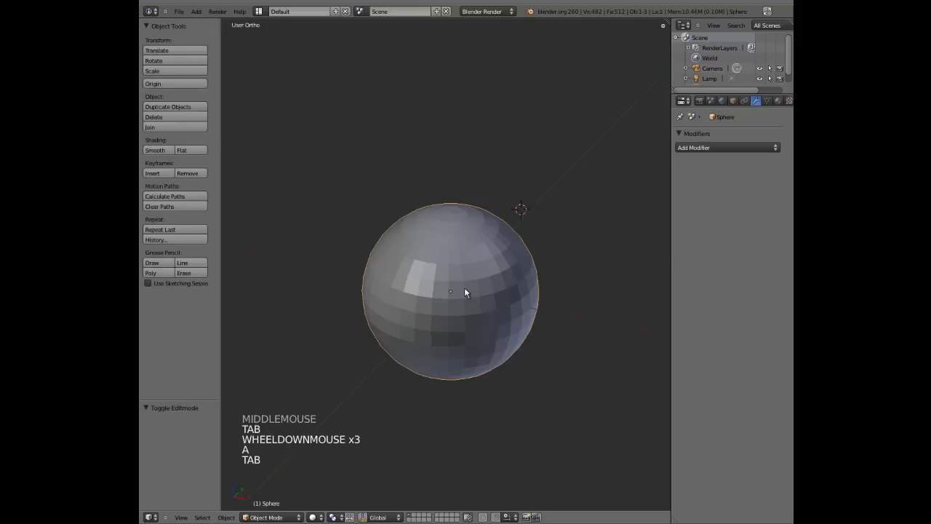
key(x)
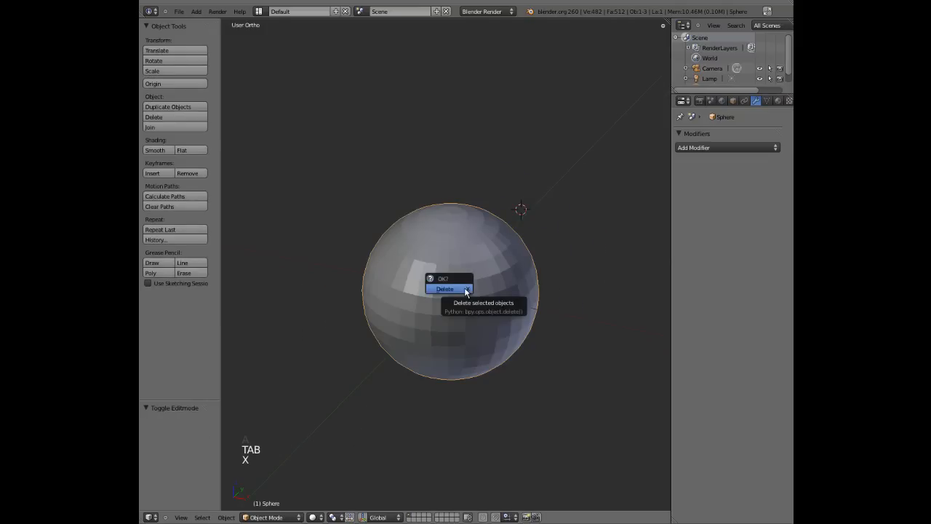
click(464, 289)
middle_drag(414, 298, 382, 311)
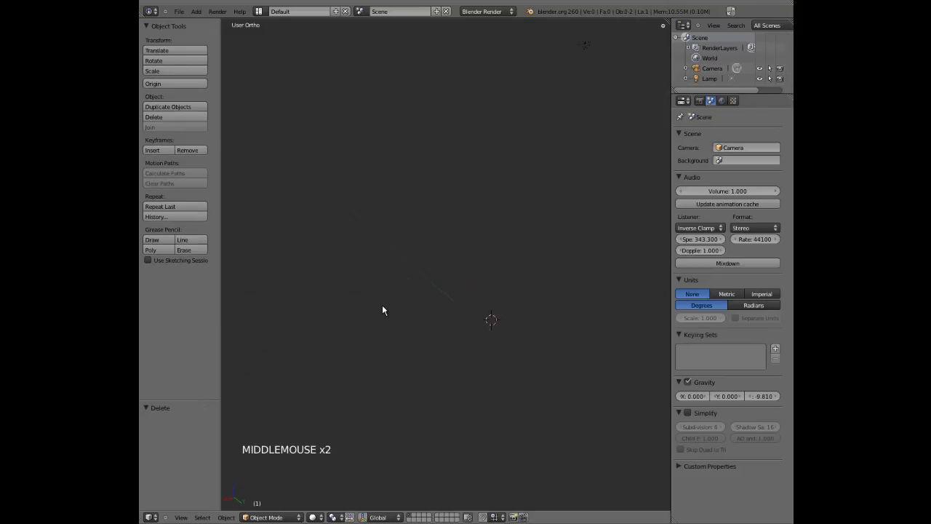
Step: Reset the 3D cursor to the scene centre and add a cube mesh there
key(shift+c)
shift+middle_drag(530, 323, 395, 266)
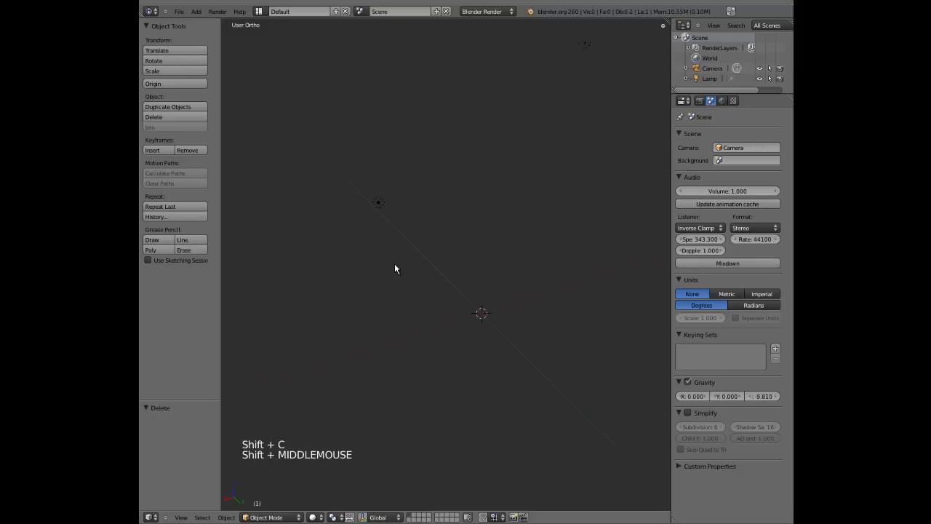
scroll(452, 310, down, 3)
shift+middle_drag(452, 306, 451, 295)
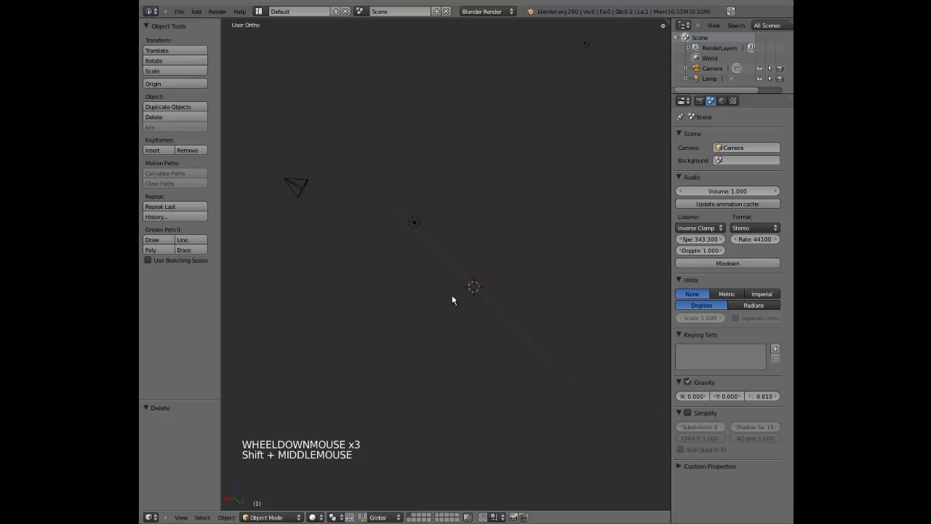
scroll(489, 301, up, 1)
key(shift+a)
mouse_move(486, 299)
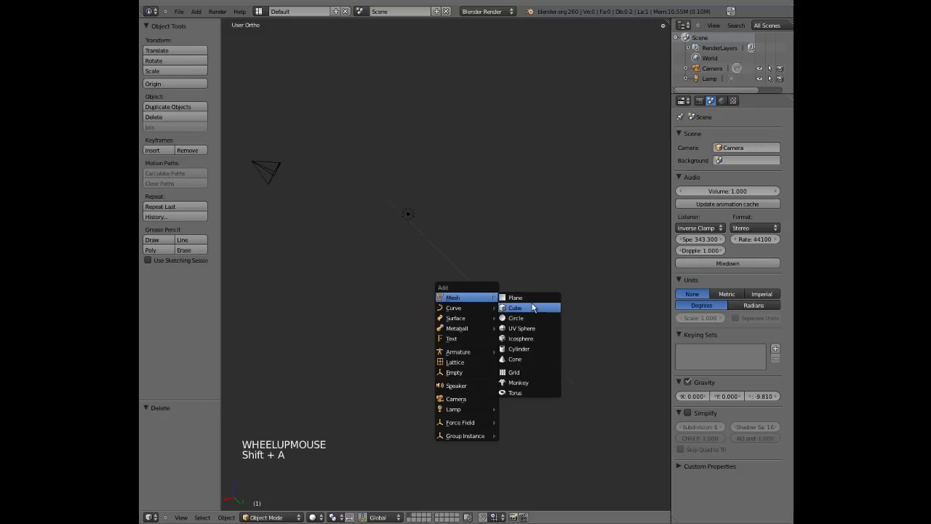
click(532, 308)
scroll(531, 308, up, 2)
shift+middle_drag(531, 307, 450, 317)
scroll(427, 312, up, 2)
Step: Enter Edit Mode on the new cube and deselect all of its vertices
key(Tab)
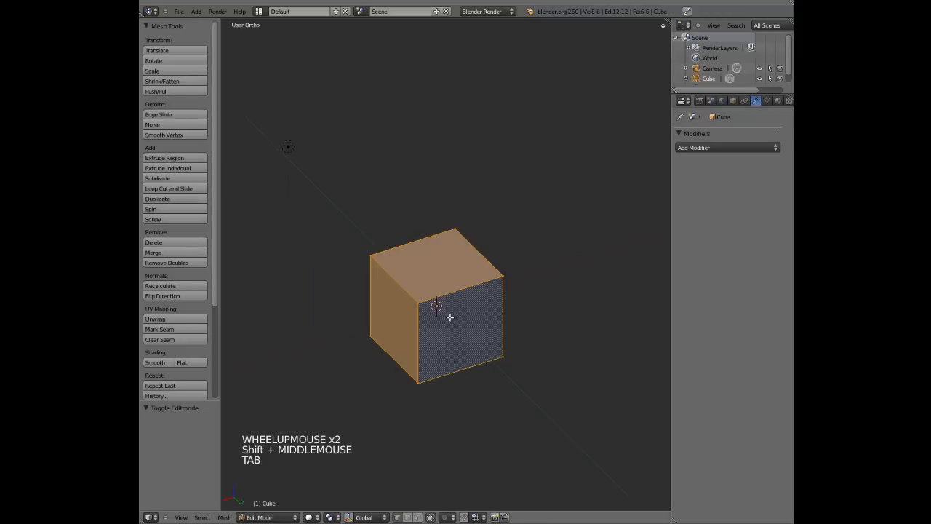
key(a)
key(a)
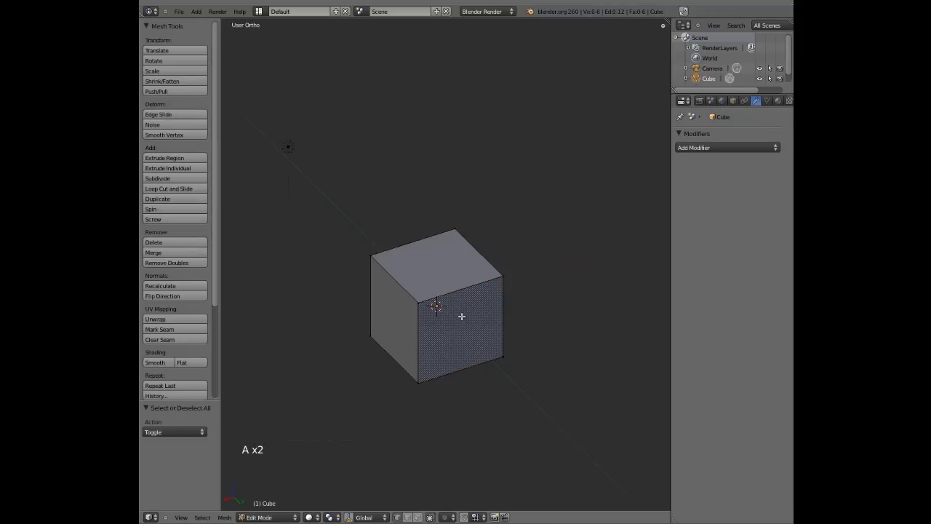
middle_drag(441, 320, 515, 277)
scroll(454, 298, up, 2)
Step: Try moving one front corner vertex on the cube's top face, cancel the move, and clear the selection
right_click(508, 295)
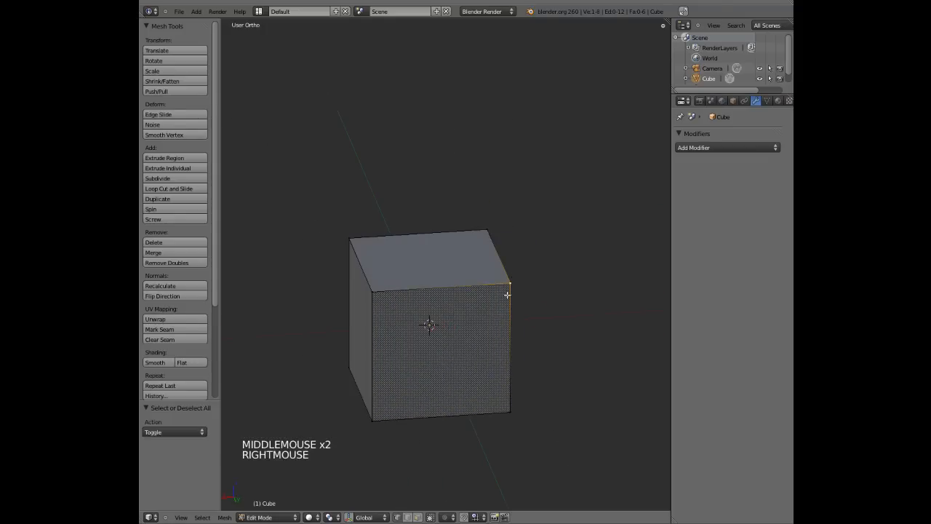
key(g)
key(g)
right_click(552, 283)
key(a)
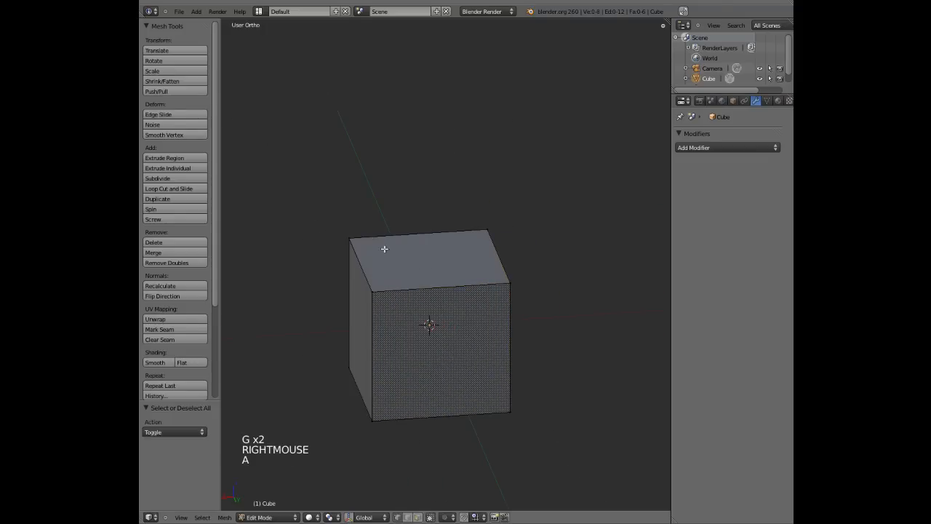
mouse_move(389, 256)
middle_down()
mouse_move(422, 327)
mouse_move(375, 257)
middle_up()
middle_drag(479, 287, 507, 283)
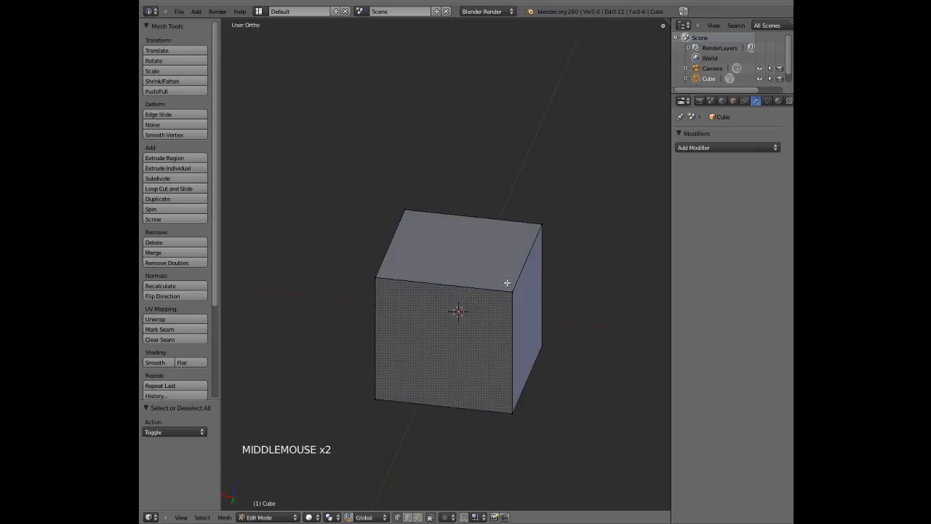
Step: Select a front corner vertex of the cube's top face again, try to move it, cancel, and deselect it
right_click(513, 290)
key(g)
key(g)
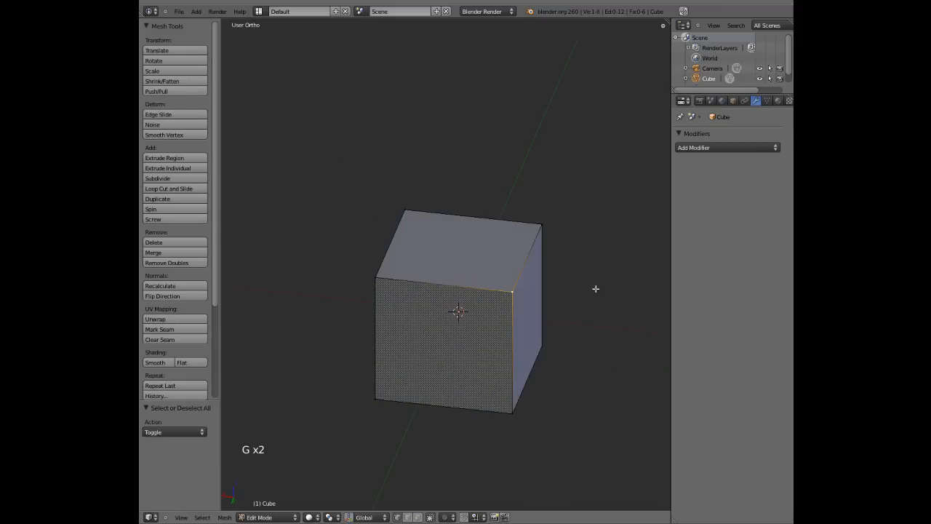
right_click(554, 304)
key(a)
Step: Try a single vertical loop cut around the cube, cancel its slide so it stays centred, and undo the cut
middle_drag(485, 323, 522, 313)
middle_drag(447, 326, 436, 308)
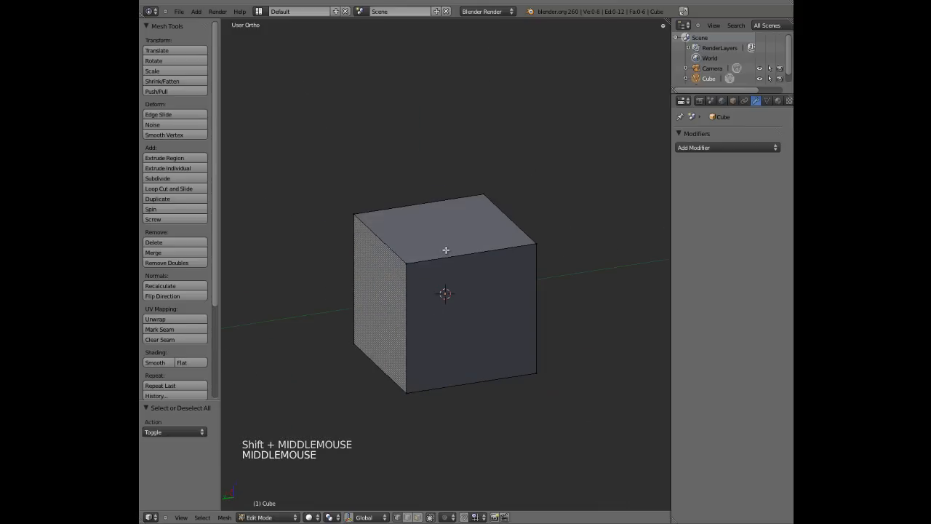
key(ctrl+r)
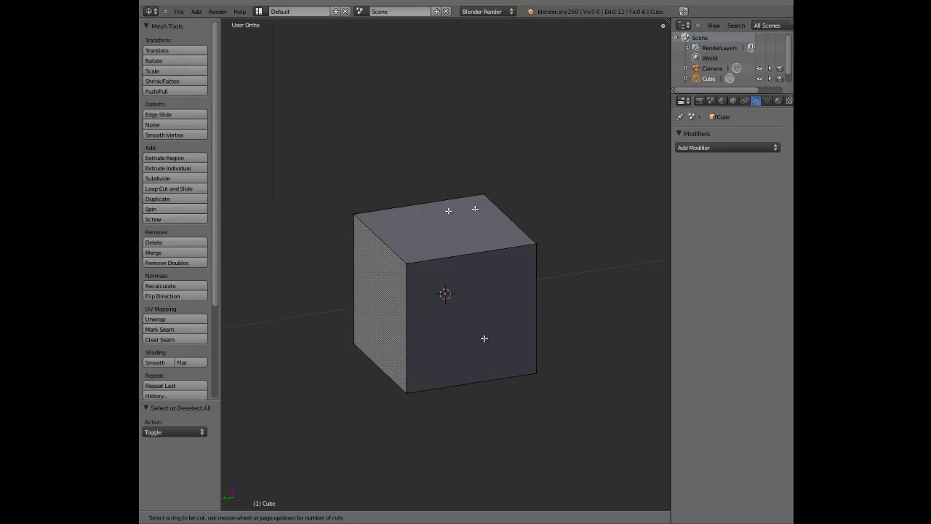
key(Escape)
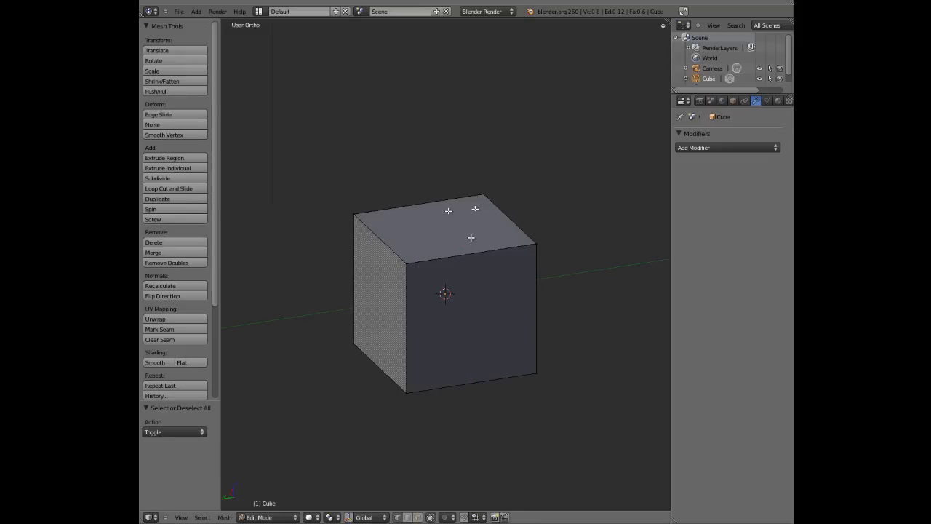
key(ctrl+r)
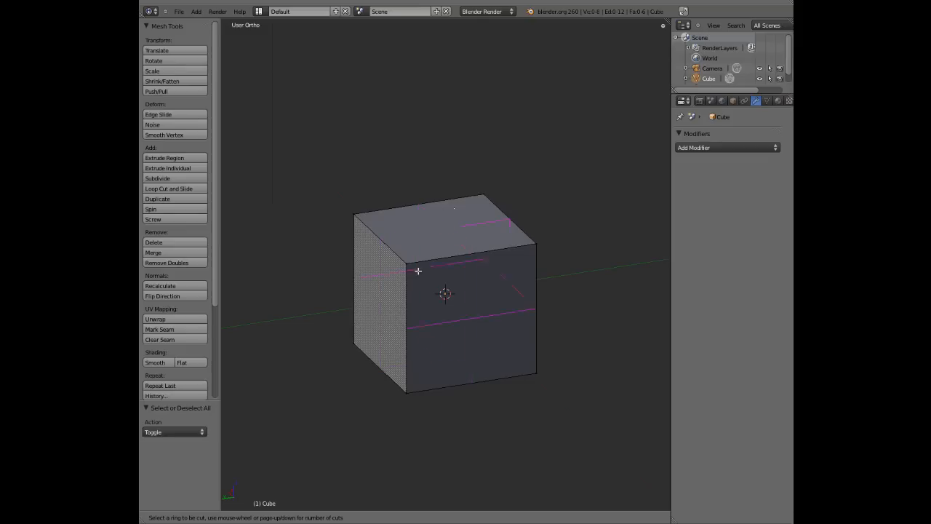
click(472, 254)
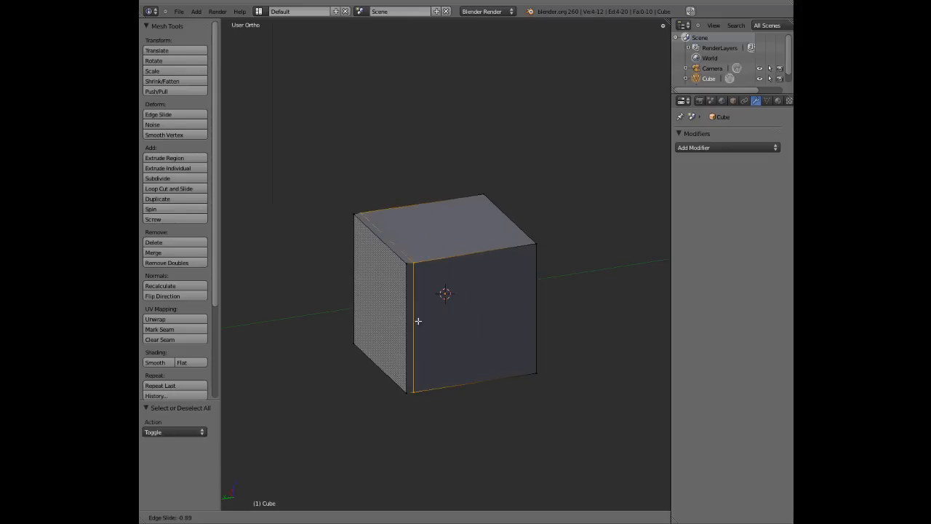
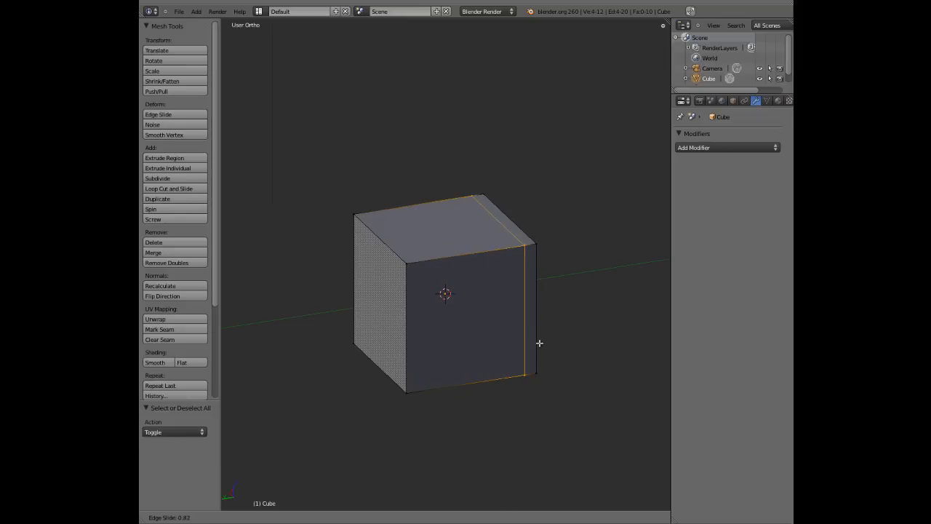
right_click(492, 401)
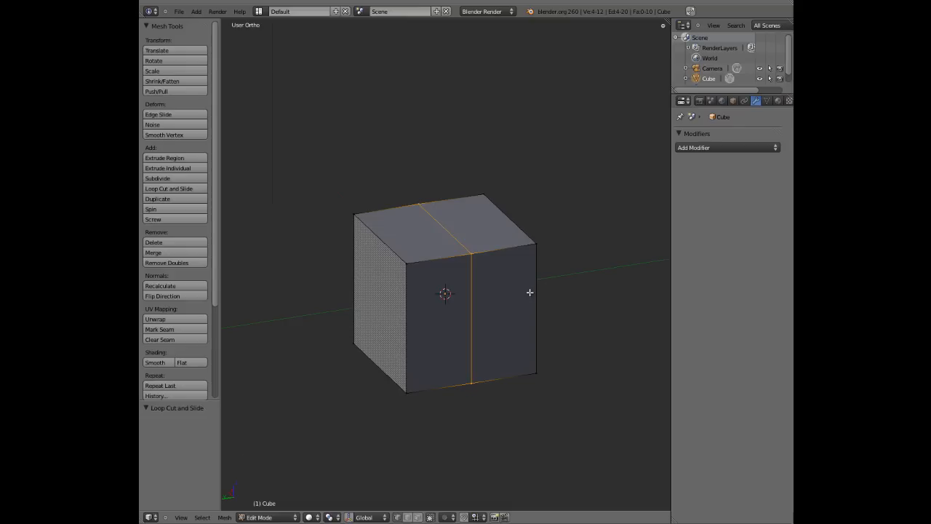
key(ctrl+z)
Step: Add one vertical loop cut around the cube, slide it to about -0.59 toward the nearer side, and deselect it
key(ctrl+r)
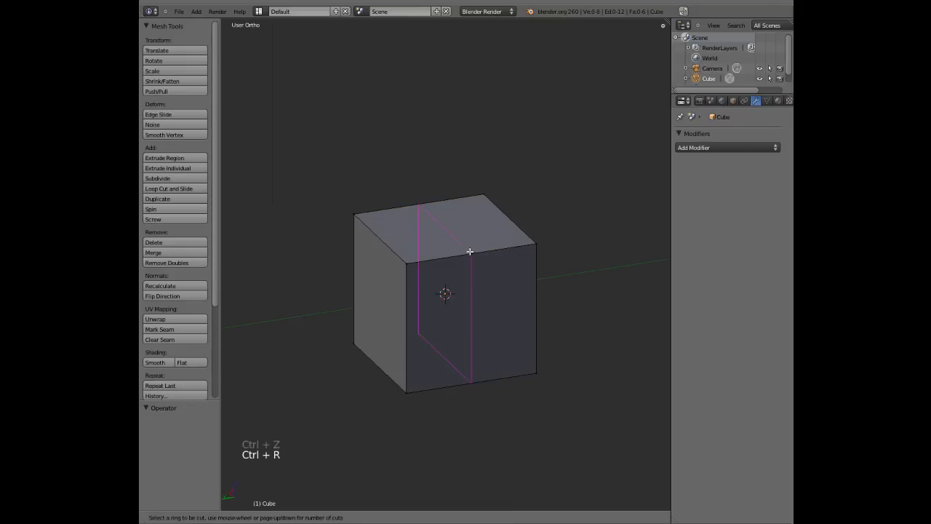
click(466, 252)
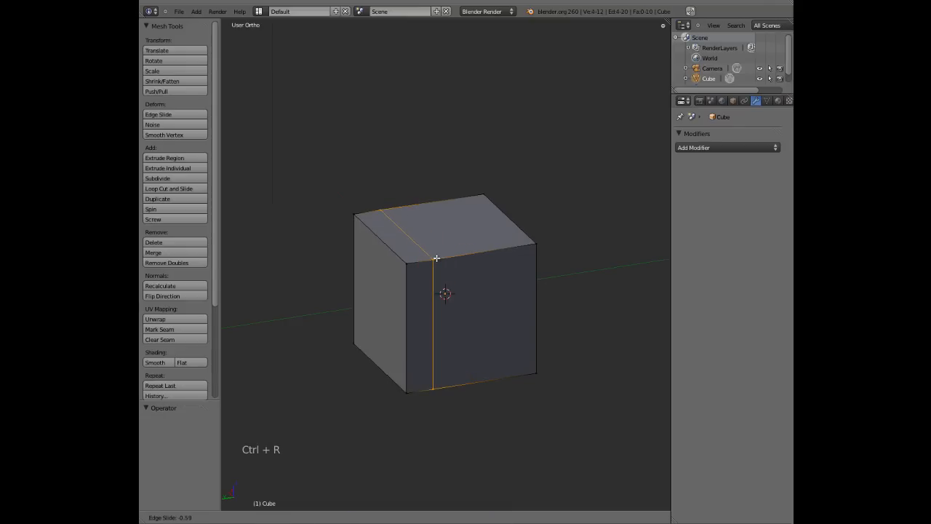
click(436, 259)
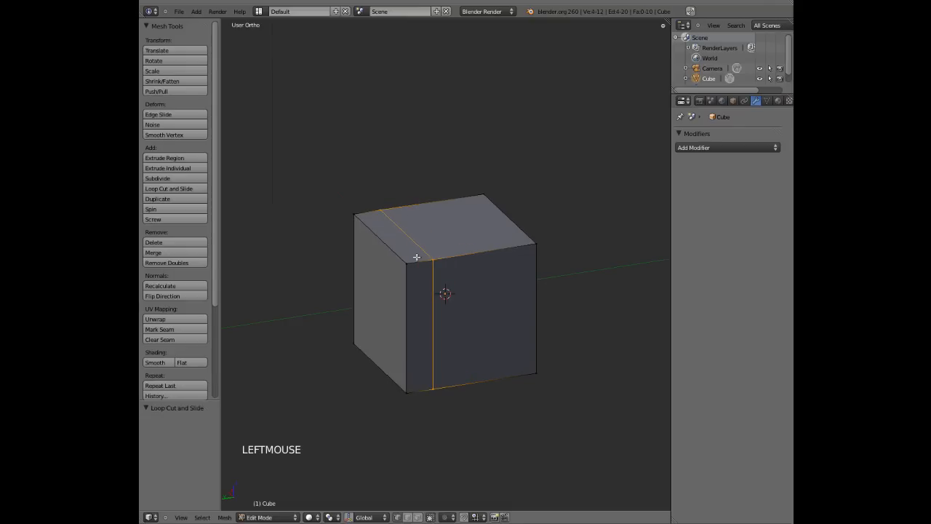
key(a)
Step: Select the four vertices of the new vertical loop one by one in wireframe display, and return to solid display
middle_drag(442, 258, 483, 270)
scroll(422, 288, up, 2)
middle_drag(422, 288, 429, 291)
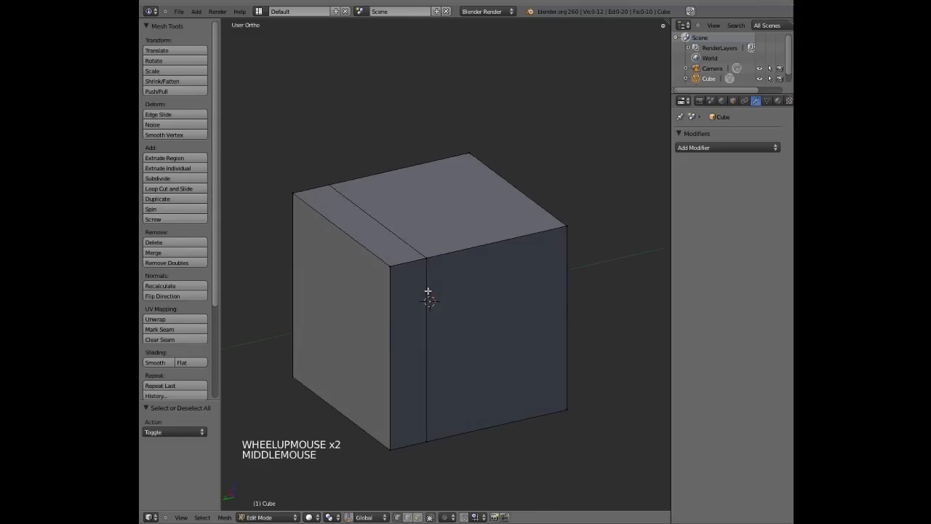
scroll(426, 272, up, 2)
key(z)
right_click(292, 139)
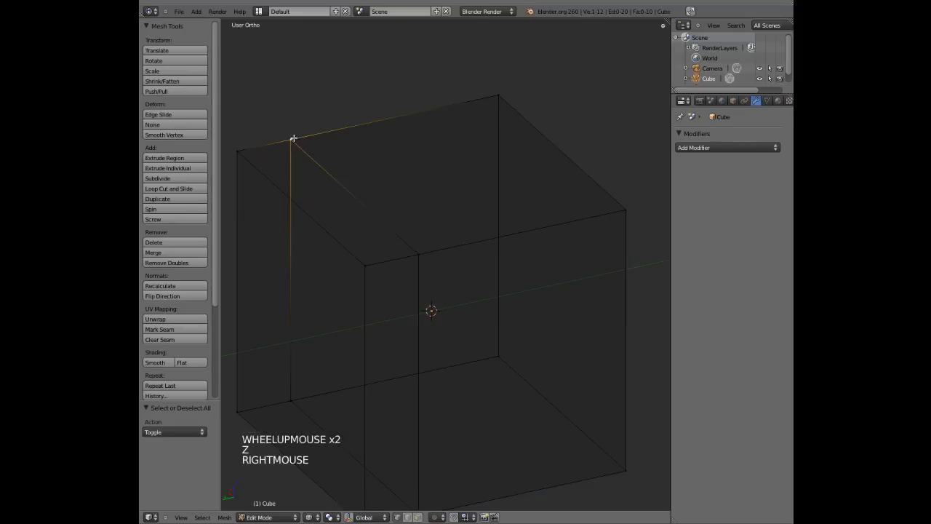
shift+right_click(421, 253)
shift+middle_drag(306, 408, 305, 289)
shift+right_click(293, 278)
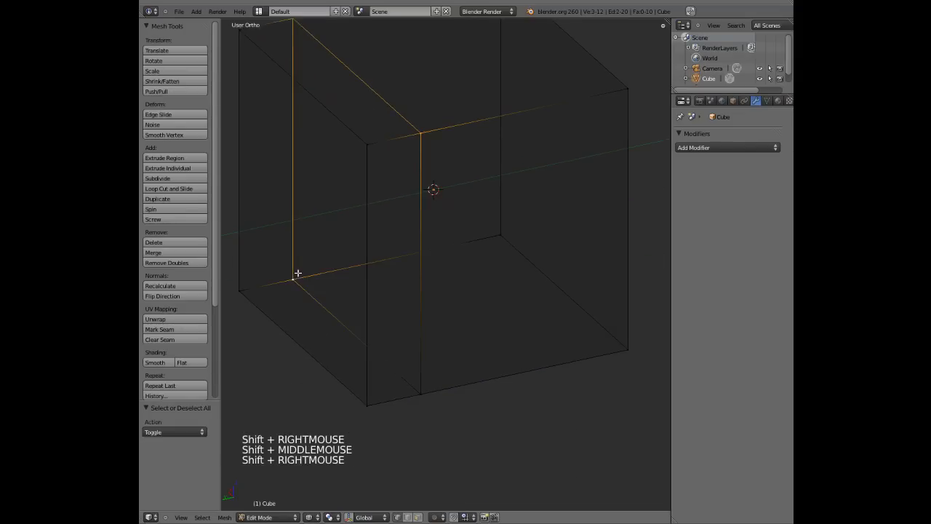
shift+right_click(420, 391)
scroll(451, 292, down, 2)
key(z)
Step: Try scaling up the selected vertical loop, check the shape in Object Mode, and undo the scaling back in Edit Mode
mouse_move(489, 266)
middle_down()
mouse_move(442, 269)
mouse_move(474, 246)
mouse_move(499, 259)
mouse_move(483, 280)
mouse_move(422, 279)
mouse_move(467, 287)
mouse_move(301, 284)
middle_up()
scroll(495, 257, down, 4)
key(s)
click(478, 275)
key(Tab)
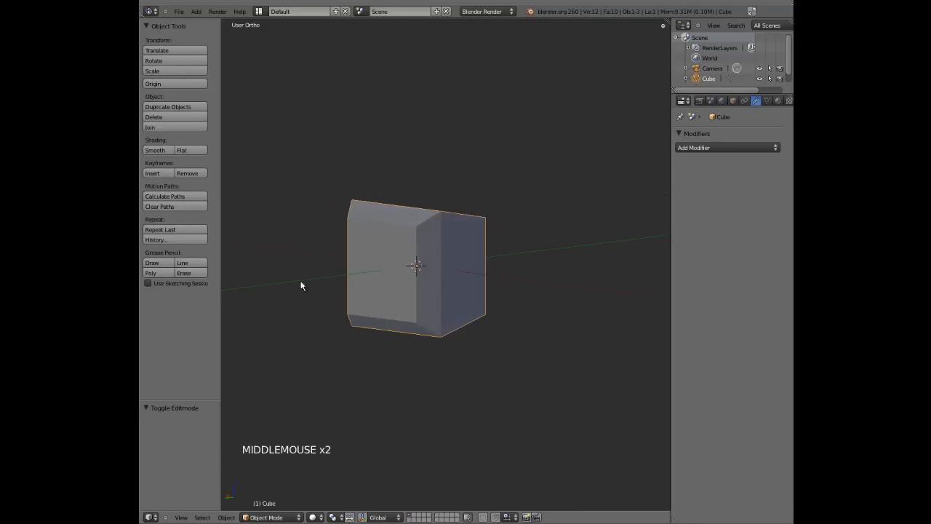
key(Tab)
key(ctrl+z)
key(ctrl+z)
Step: Deselect everything, try a second vertical loop cut in the wider section of the cube, and undo it
scroll(464, 267, up, 5)
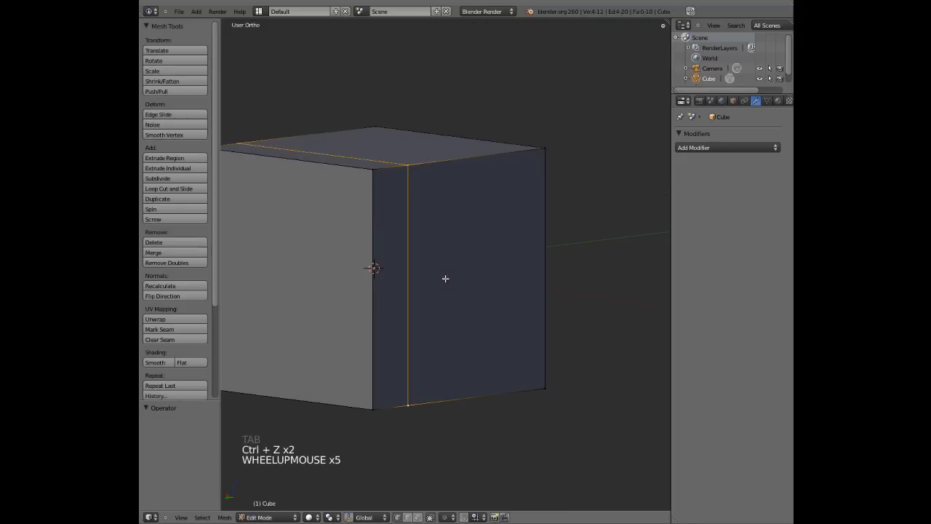
middle_drag(444, 279, 445, 274)
shift+middle_drag(445, 273, 447, 268)
scroll(454, 262, down, 4)
key(a)
key(ctrl+r)
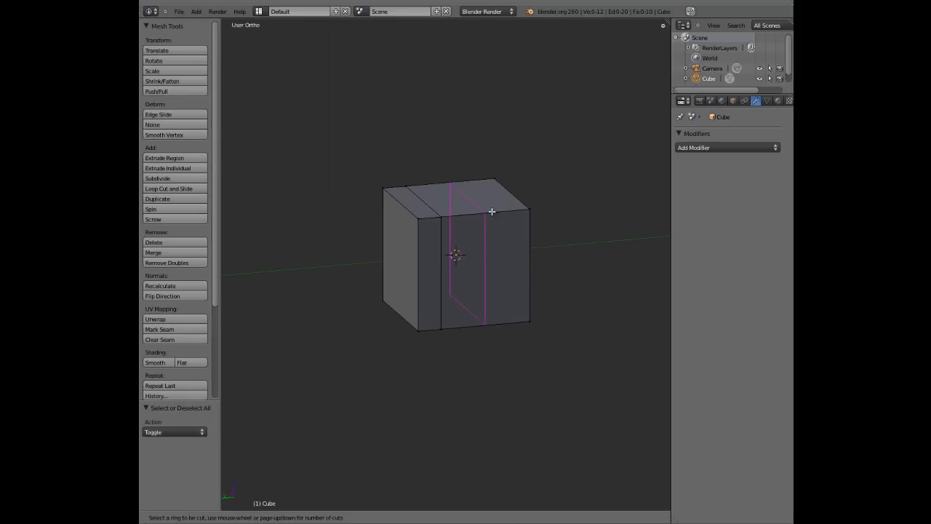
click(492, 211)
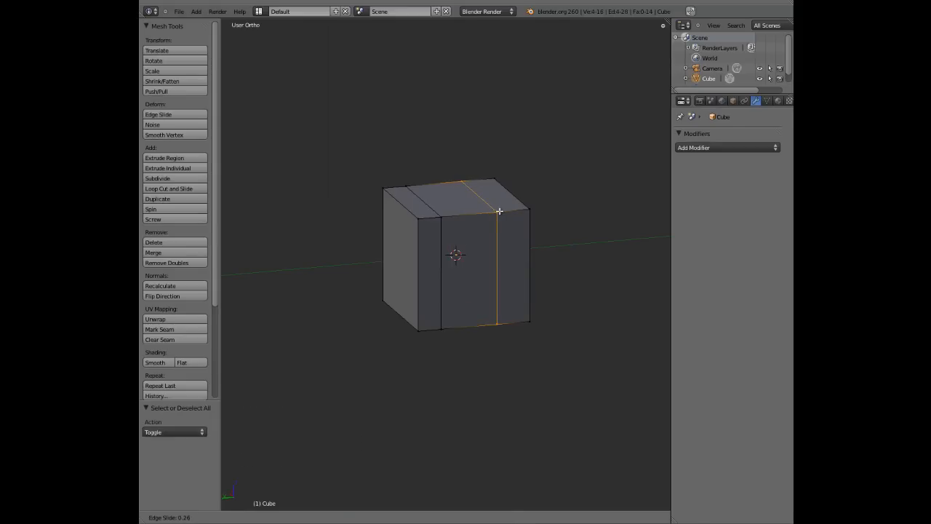
right_click(500, 211)
key(ctrl+z)
Step: Add three evenly spaced horizontal loop cuts around the cube in a single operation and deselect them
scroll(492, 222, up, 2)
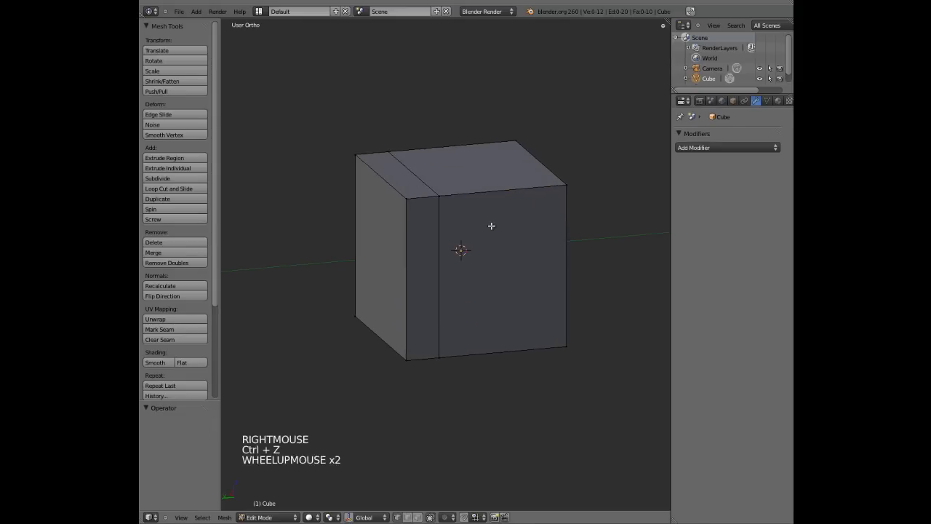
shift+middle_drag(491, 225, 468, 263)
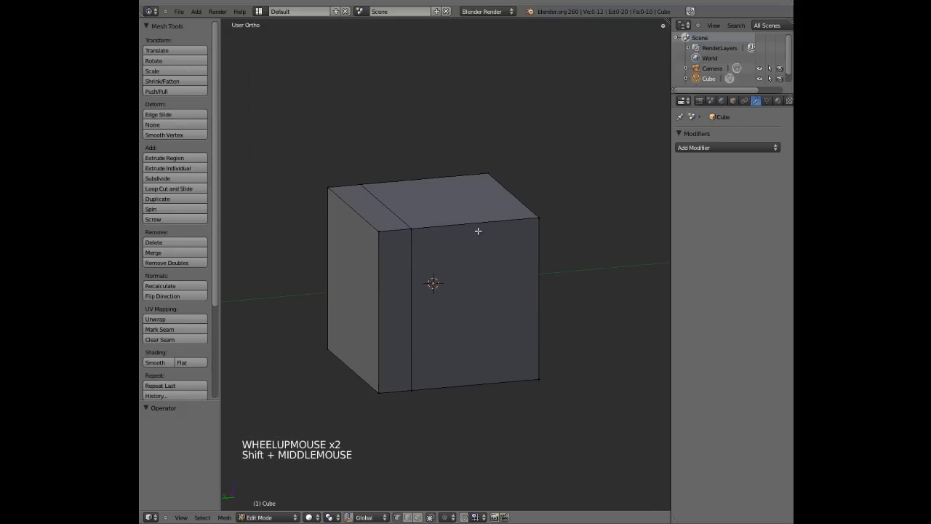
key(ctrl+r)
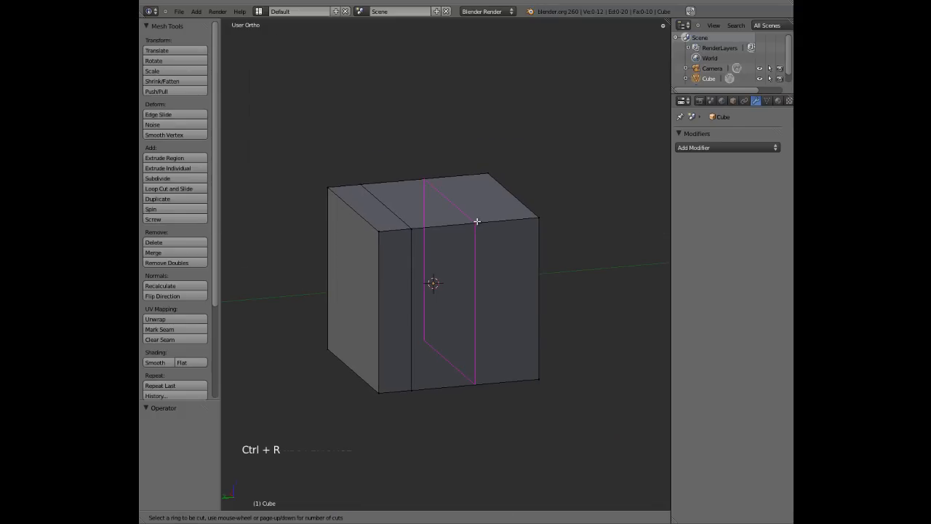
scroll(477, 221, up, 4)
scroll(477, 221, down, 4)
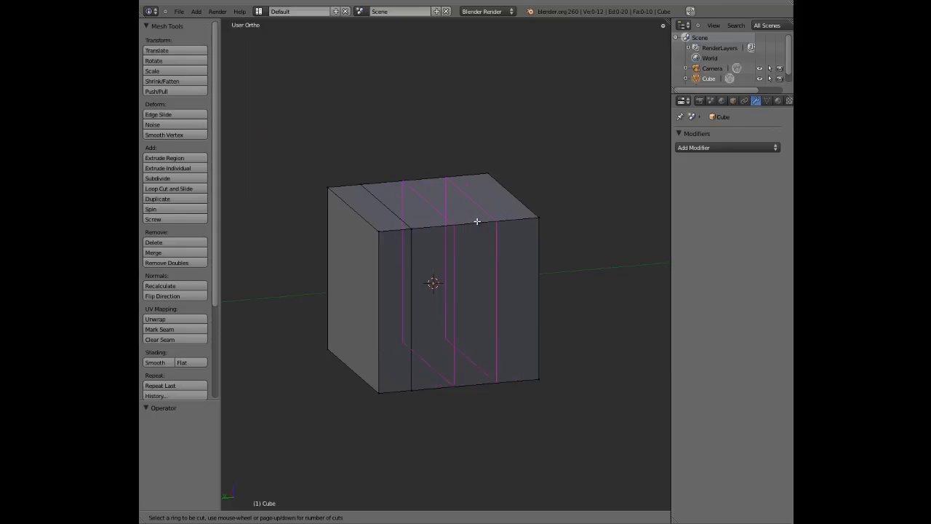
scroll(478, 221, up, 2)
scroll(477, 222, up, 5)
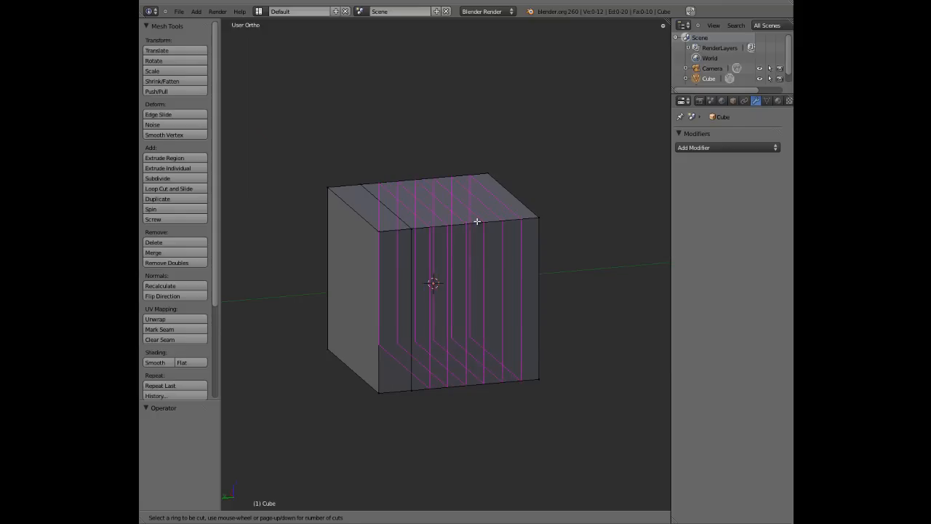
scroll(478, 221, up, 1)
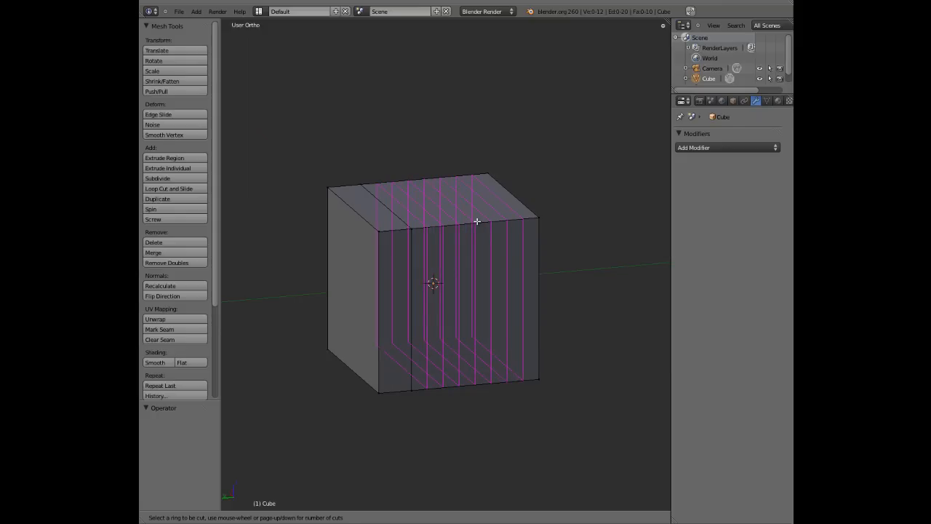
scroll(478, 221, down, 4)
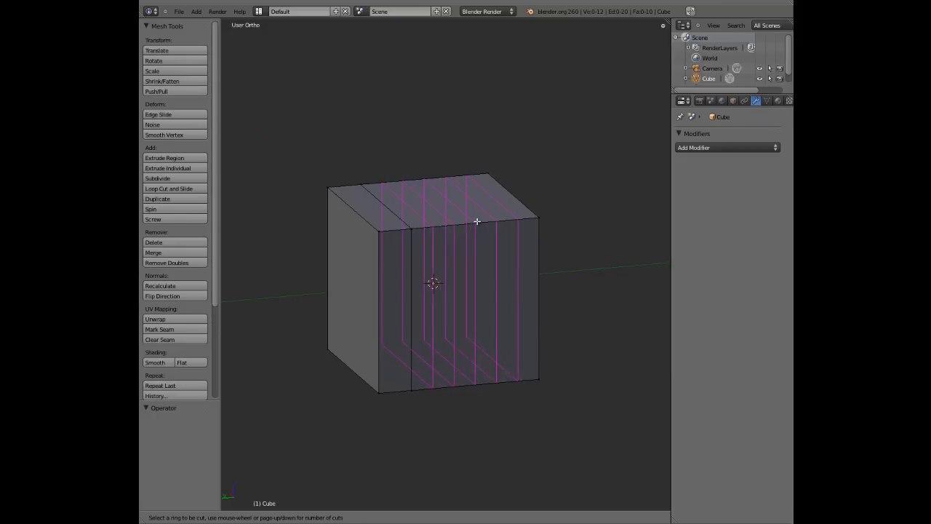
scroll(477, 222, down, 1)
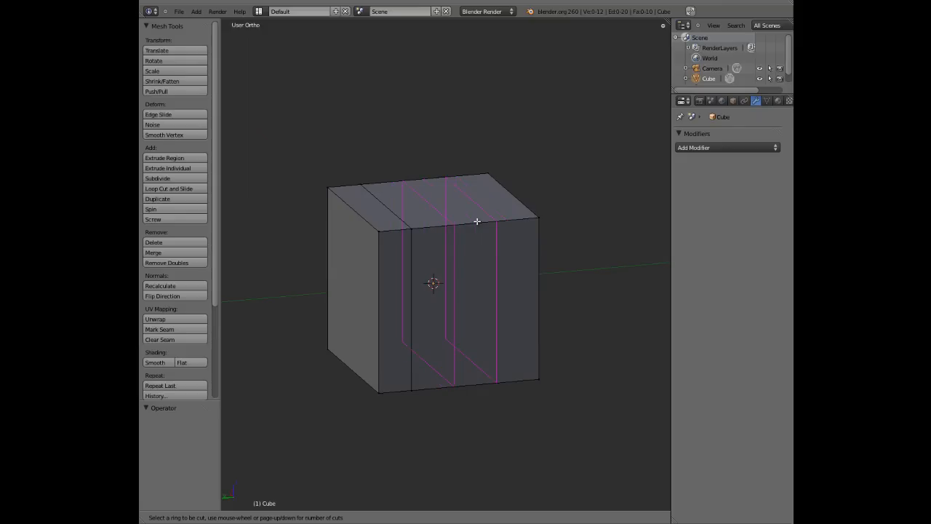
scroll(477, 222, up, 1)
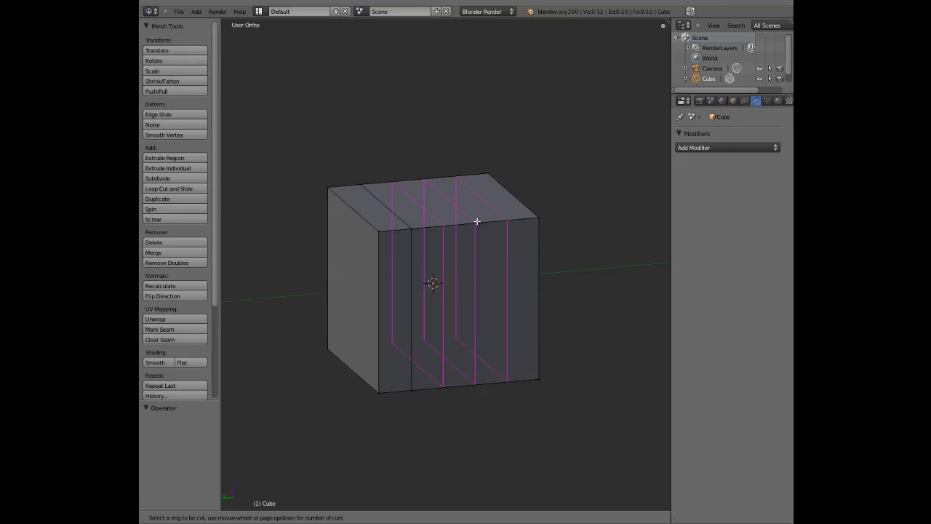
click(530, 278)
key(a)
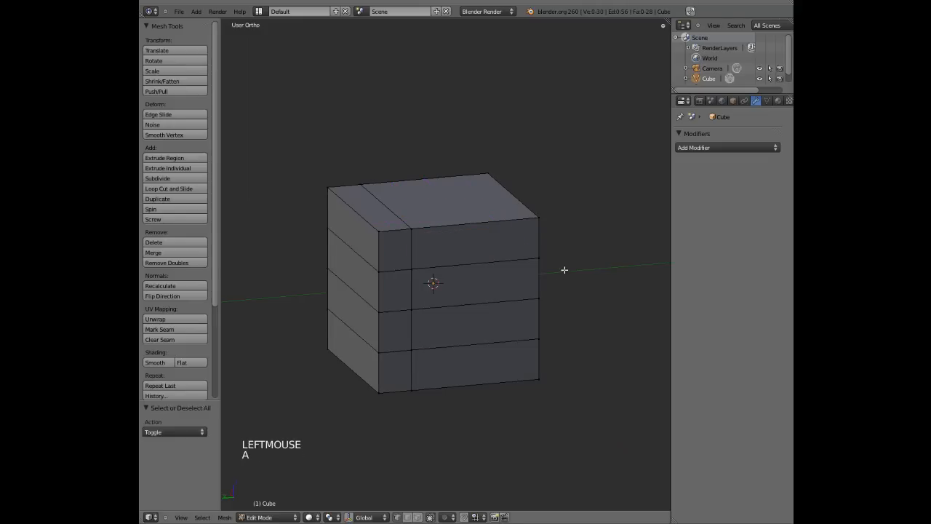
Step: Examine the cube's horizontal loop cuts from different angles and briefly in wireframe display
middle_drag(564, 270, 523, 277)
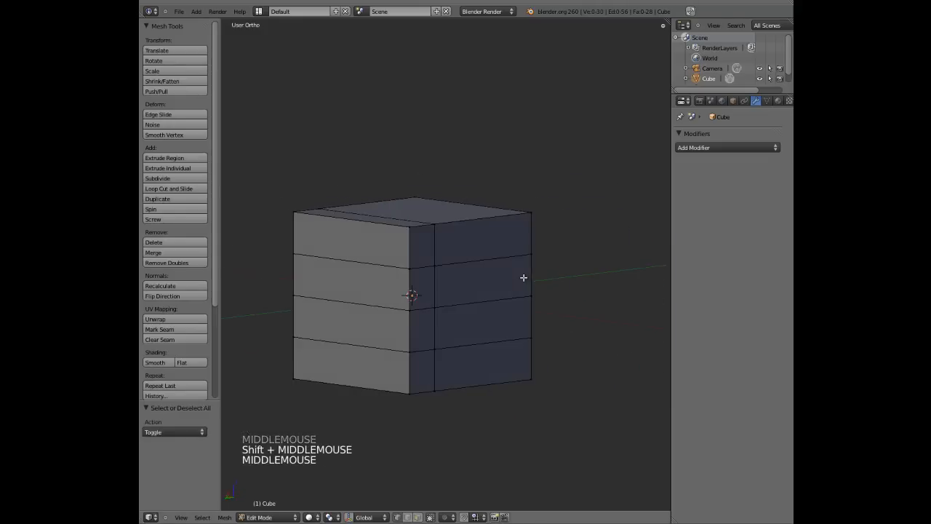
scroll(455, 275, up, 1)
scroll(455, 275, up, 1)
shift+middle_drag(407, 267, 440, 274)
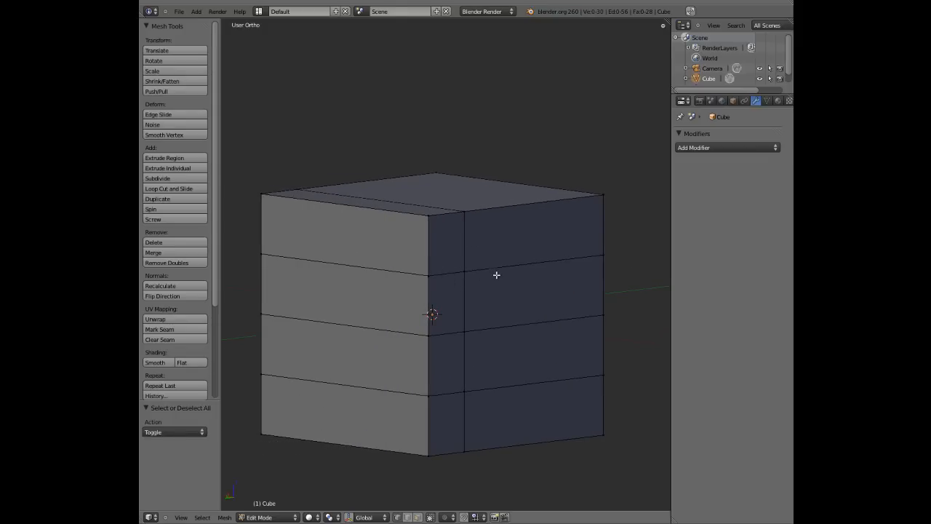
middle_drag(446, 271, 441, 280)
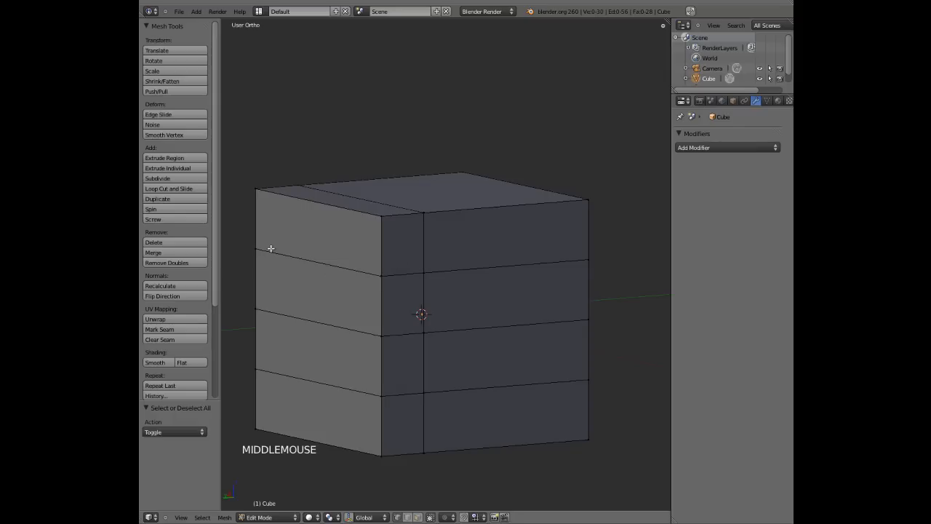
key(z)
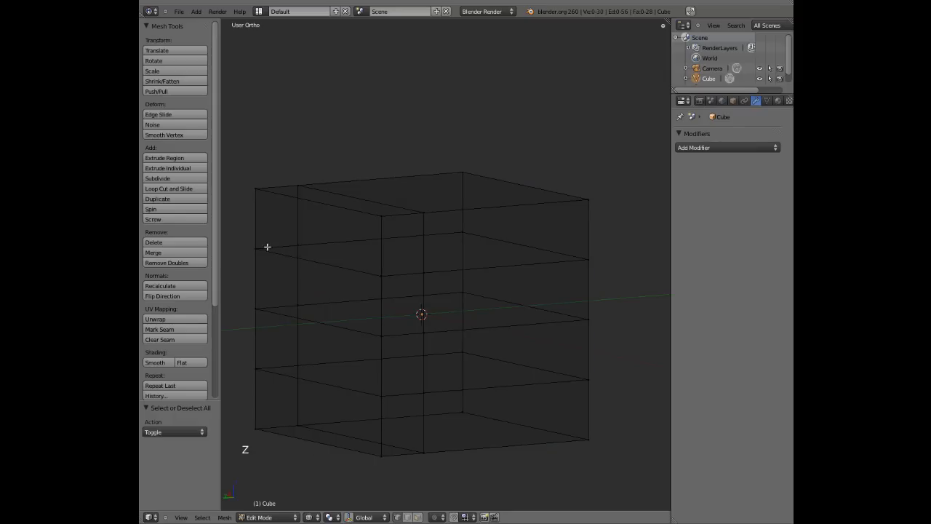
key(z)
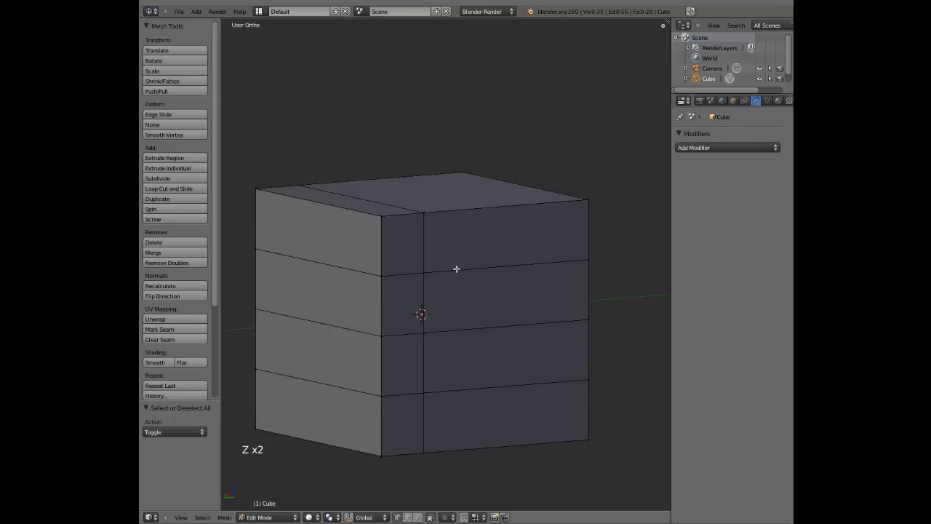
Step: Try picking vertices of the uppermost horizontal cut individually, clear the selection, and select that whole edge loop at once
right_click(382, 276)
shift+right_click(436, 266)
shift+right_click(578, 260)
key(a)
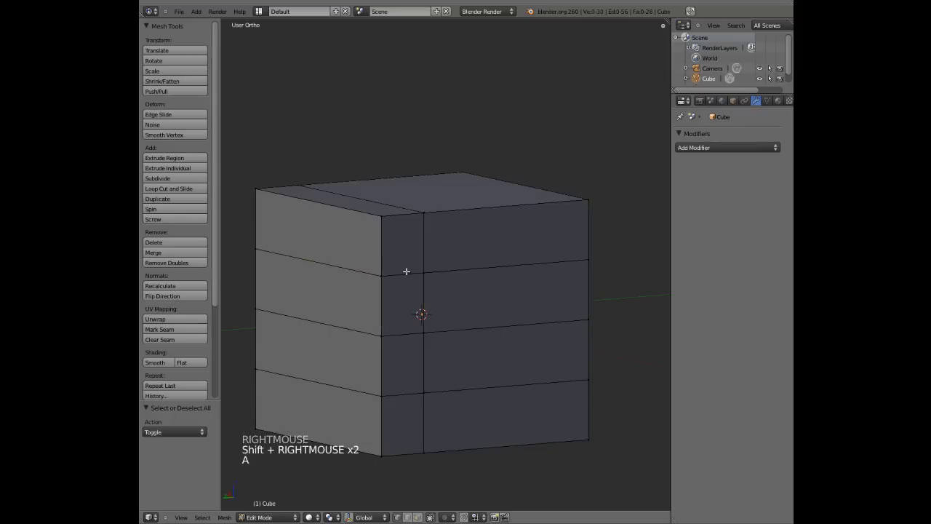
alt+right_click(405, 273)
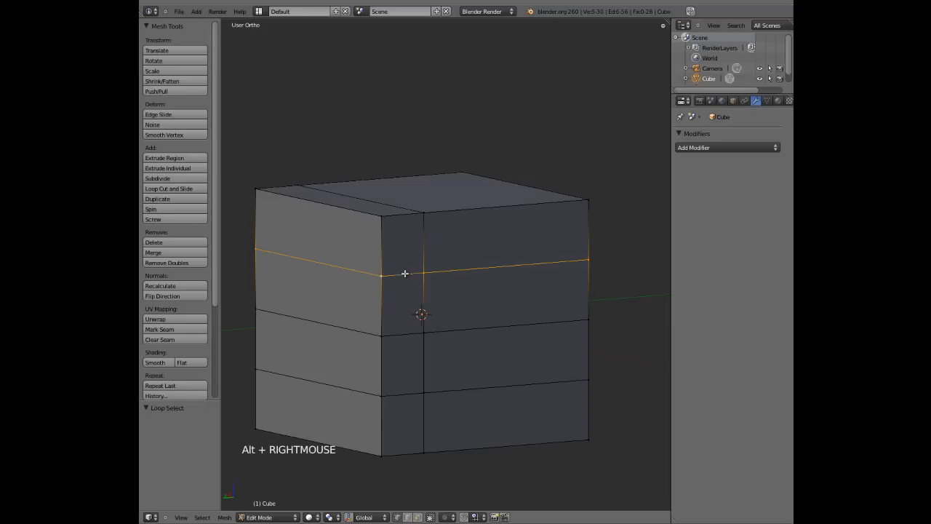
Step: Extend the selection to the other two horizontal edge loops, then clear it, pick the lowest loop alone and deselect it
alt+shift+right_click(407, 333)
alt+shift+right_click(402, 391)
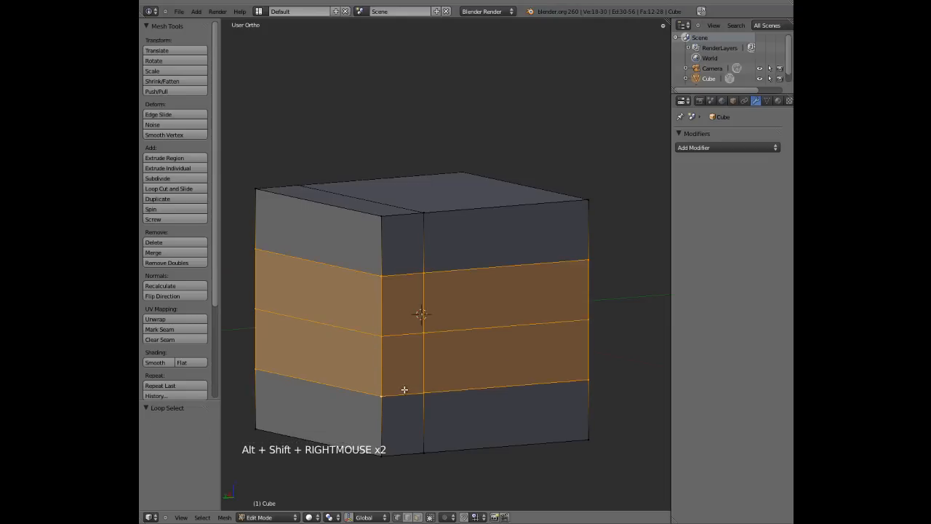
key(a)
alt+shift+right_click(402, 394)
key(a)
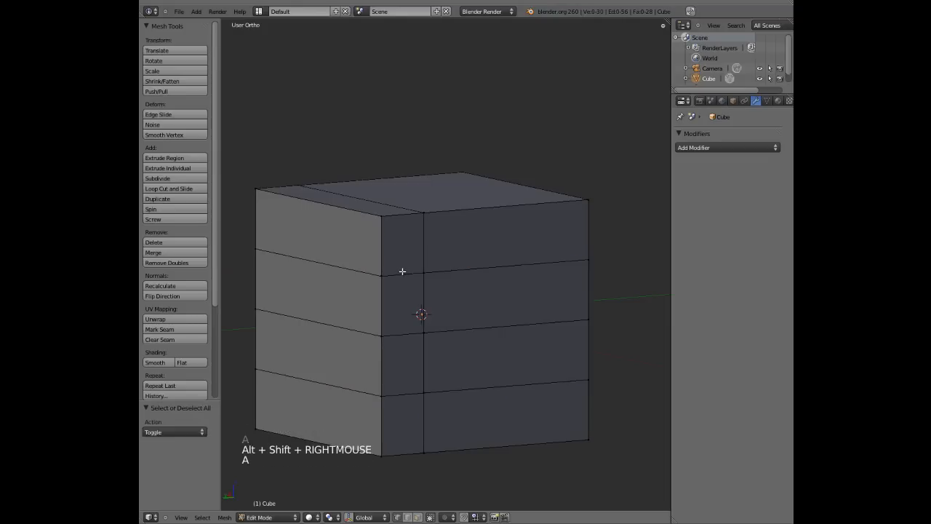
Step: Select the uppermost horizontal edge loop, raise it about 0.362 along Z, and deselect it
alt+shift+right_click(404, 277)
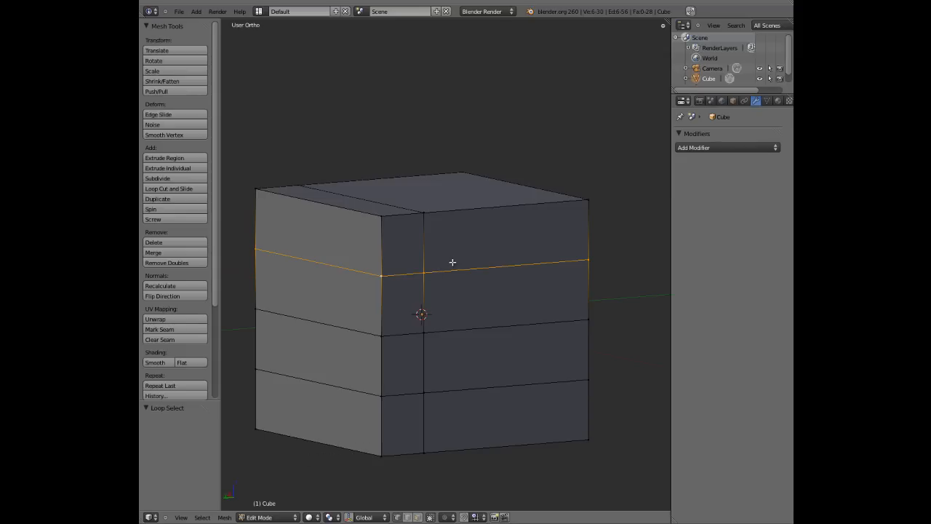
key(g)
key(z)
click(458, 218)
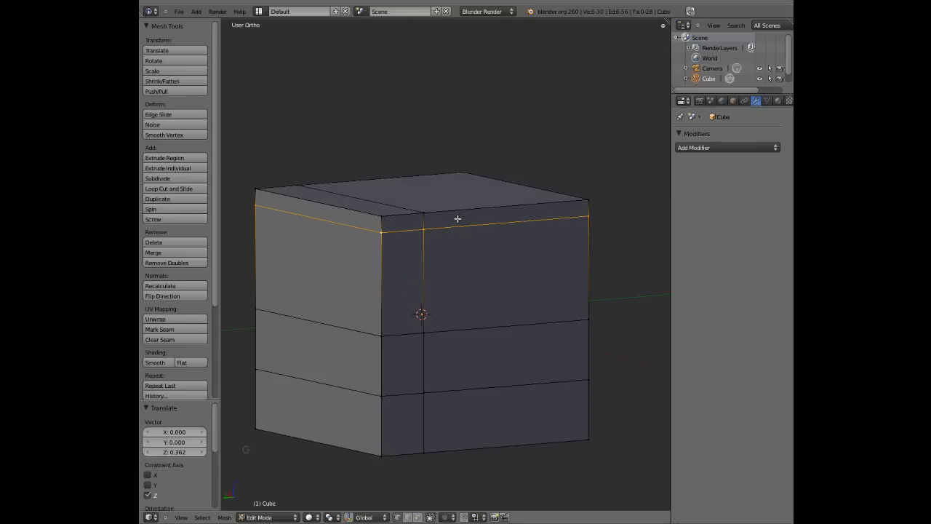
key(a)
Step: Select the vertical edge loop, move it about -1.266 along Y, shift it back toward the cube's middle, and deselect it
middle_drag(463, 270, 431, 284)
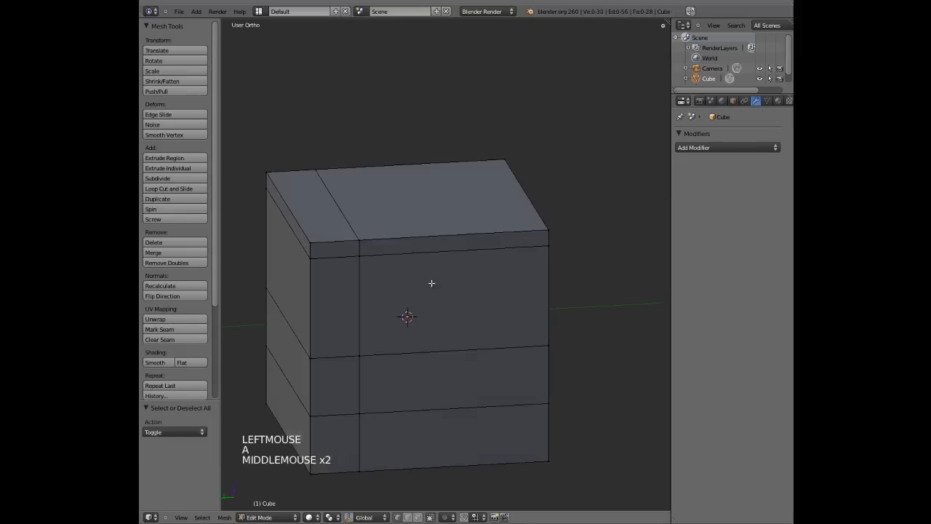
alt+shift+right_click(356, 270)
scroll(404, 273, down, 2)
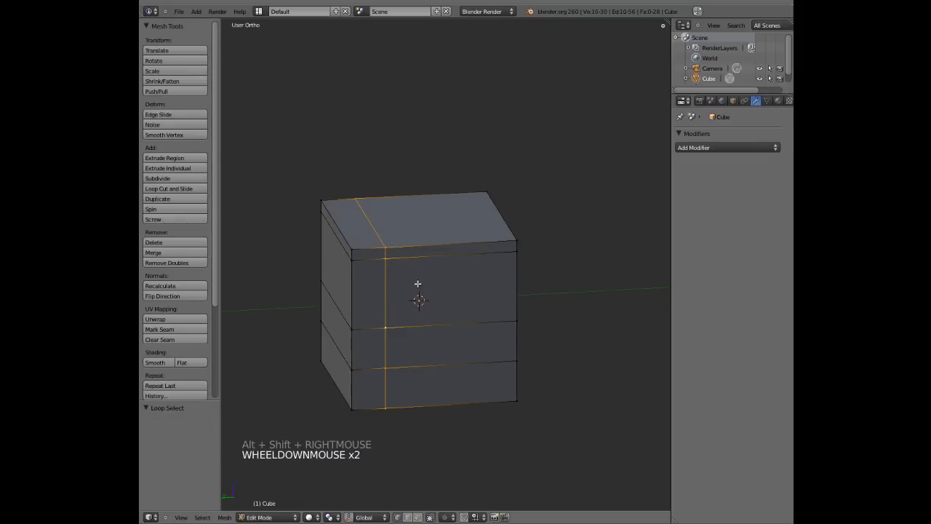
key(g)
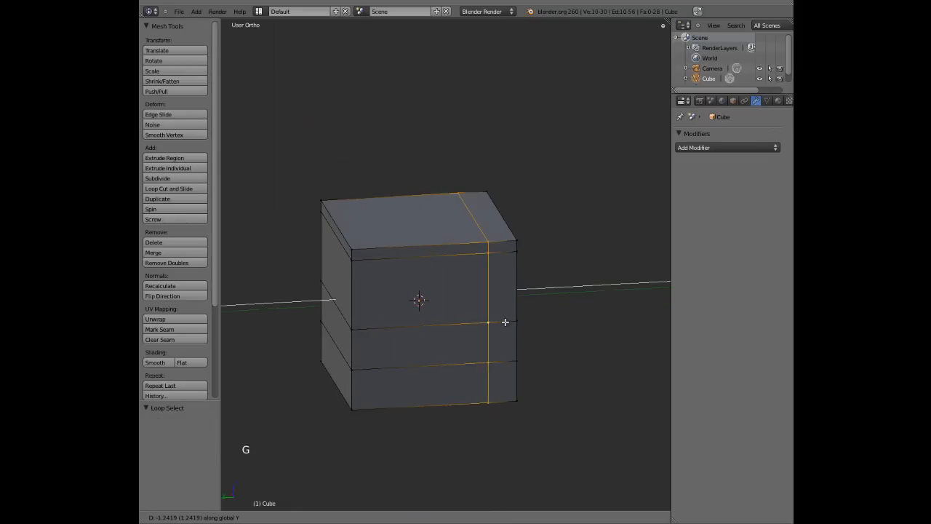
click(505, 321)
middle_drag(505, 323, 417, 308)
key(g)
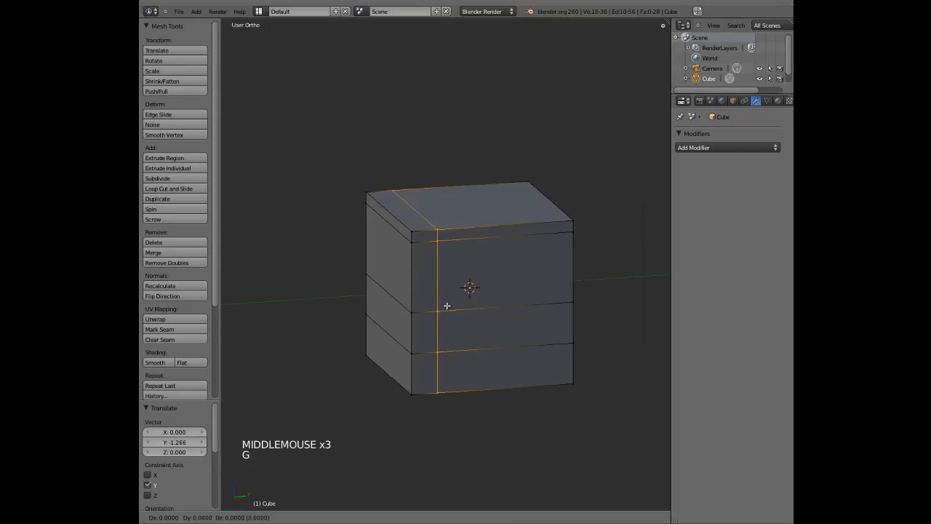
click(473, 306)
key(a)
Step: Select the middle horizontal edge loop and lower it about 0.138 along Z
key(space)
click(453, 267)
alt+shift+right_click(431, 309)
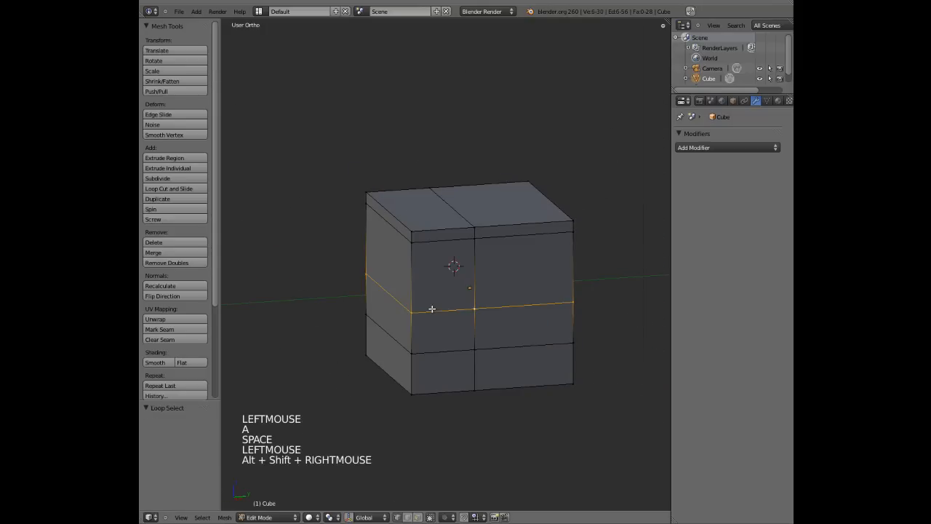
key(g)
key(z)
click(432, 322)
Step: Raise the lowered loop's corner vertex together with its neighbour on the vertical cut, check the shape in Object Mode, and deselect everything
right_click(412, 322)
shift+right_click(484, 318)
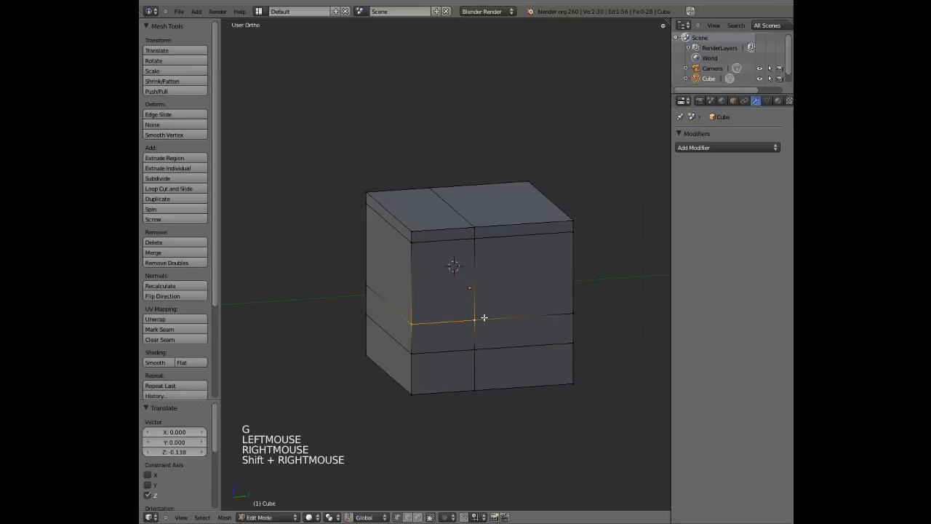
key(g)
click(494, 298)
middle_drag(495, 297, 509, 316)
key(Tab)
key(Tab)
key(a)
scroll(473, 324, up, 3)
scroll(510, 315, down, 2)
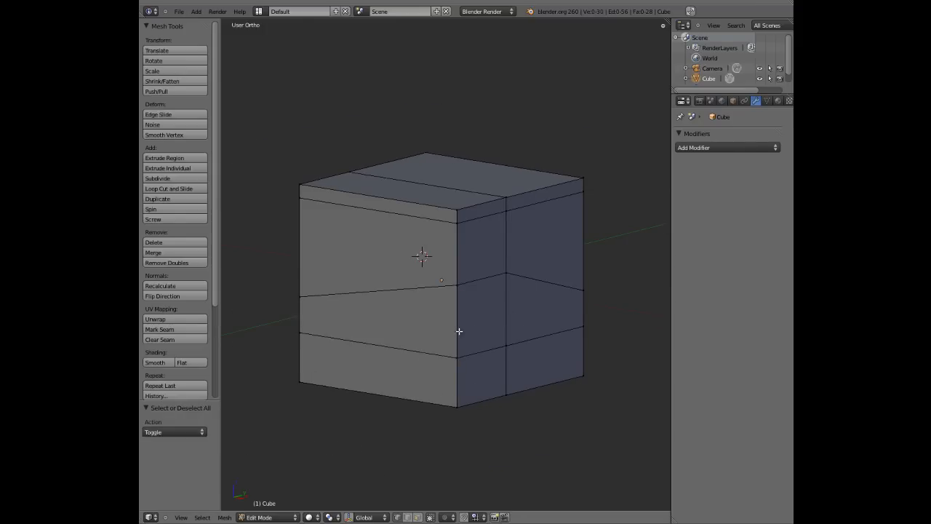
Step: Try extruding the narrow side face below the raised edge in face select mode, and undo it
shift+middle_drag(459, 331, 444, 343)
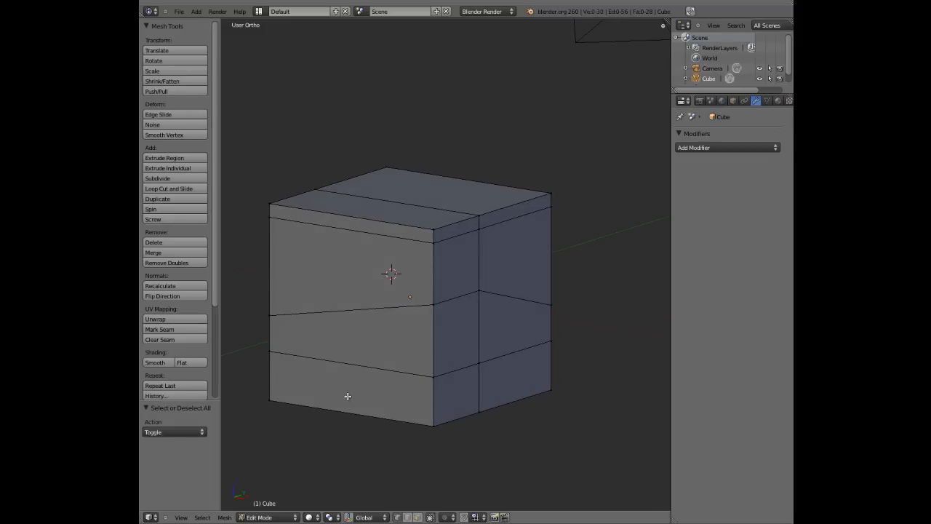
shift+middle_drag(497, 343, 461, 340)
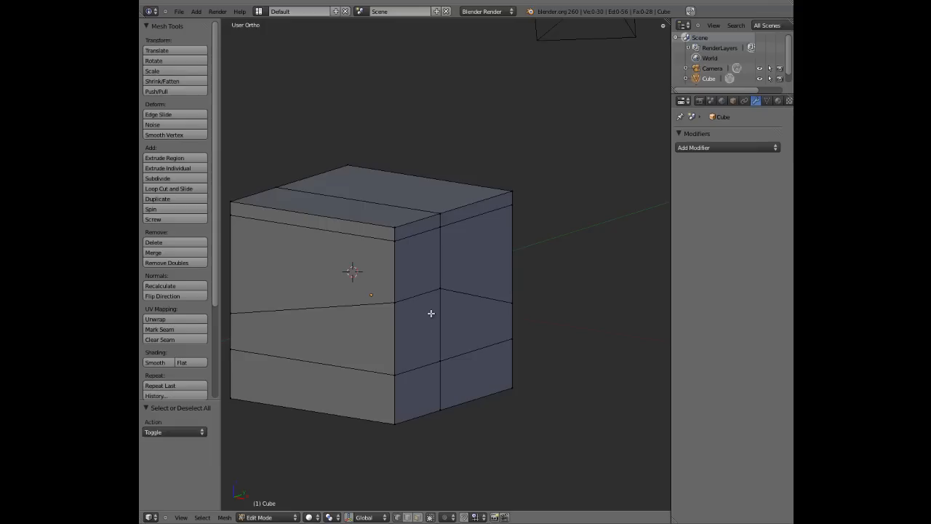
key(ctrl+Tab)
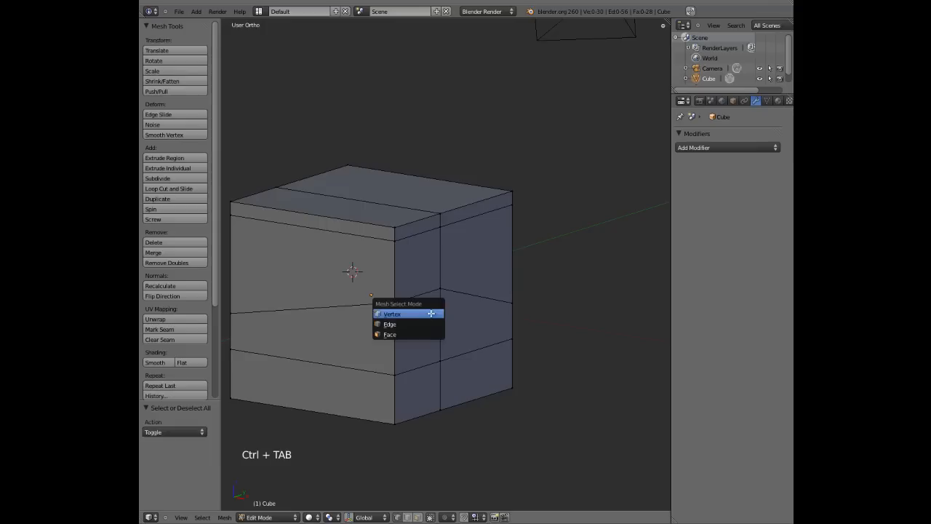
click(419, 334)
middle_drag(572, 315, 417, 331)
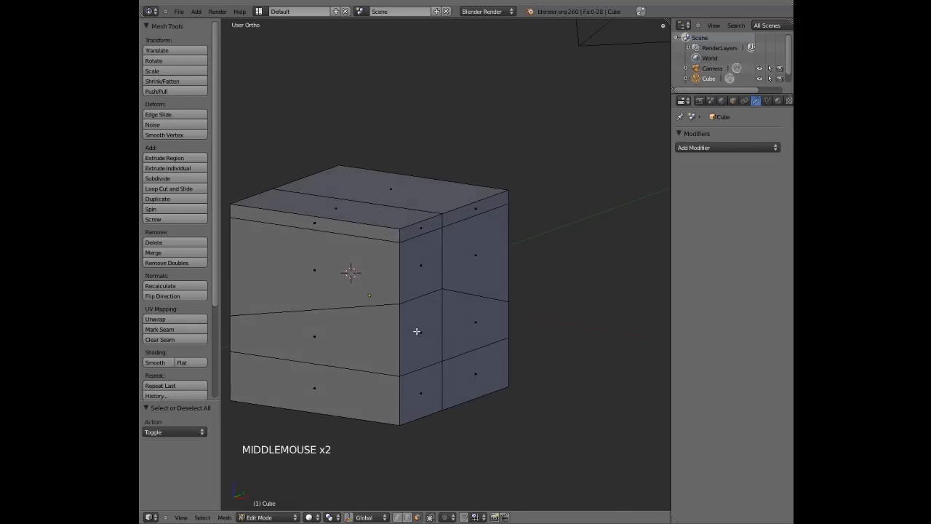
right_click(420, 334)
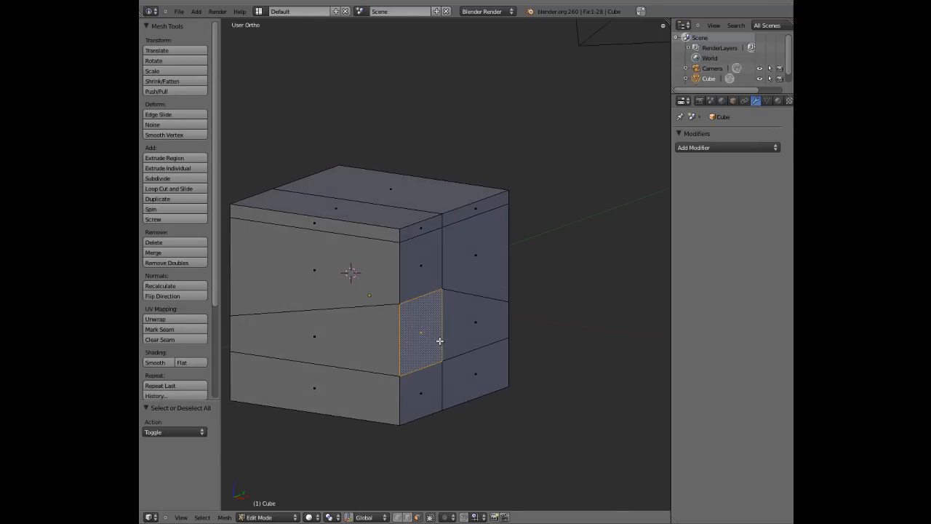
key(e)
key(e)
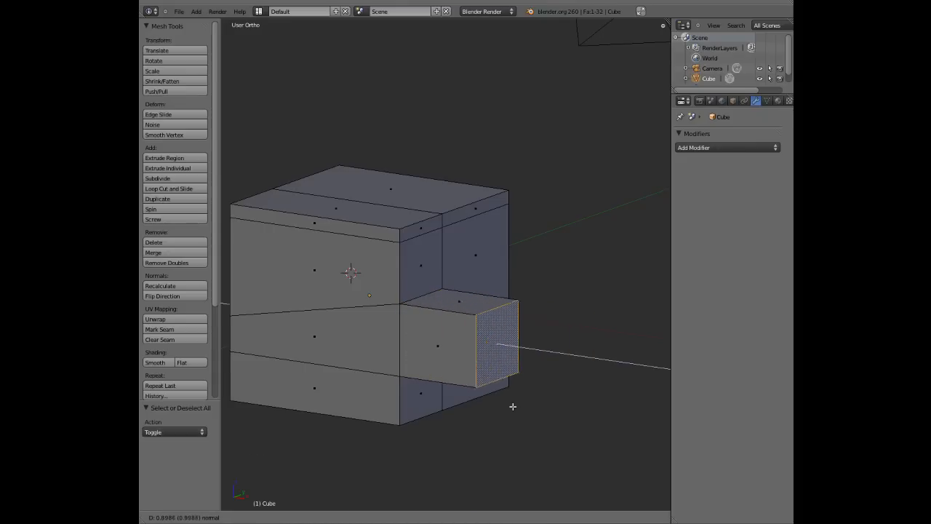
click(487, 345)
middle_drag(487, 345, 468, 307)
key(ctrl+z)
key(ctrl+z)
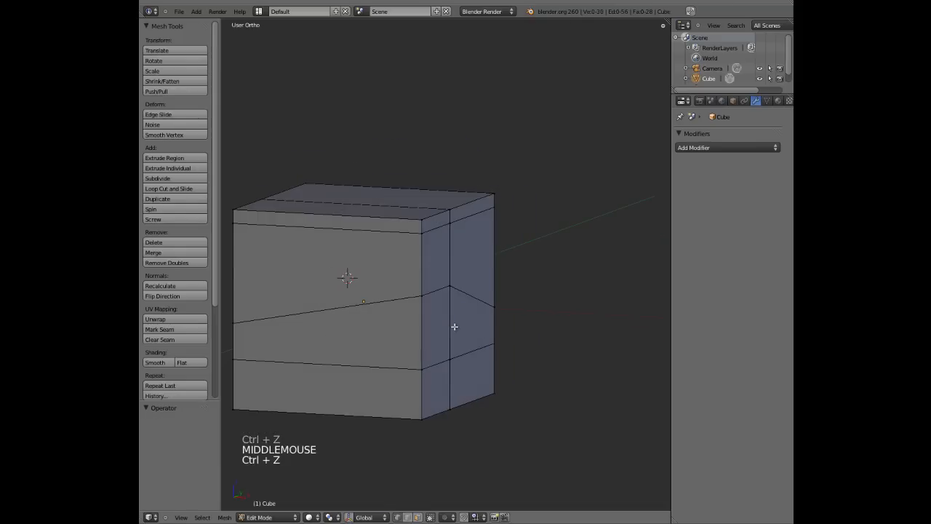
Step: In face select mode, select the narrow side face below the raised edge and extrude it outward about 1.05
key(ctrl+Tab)
click(421, 345)
right_click(440, 331)
shift+middle_drag(443, 329, 418, 339)
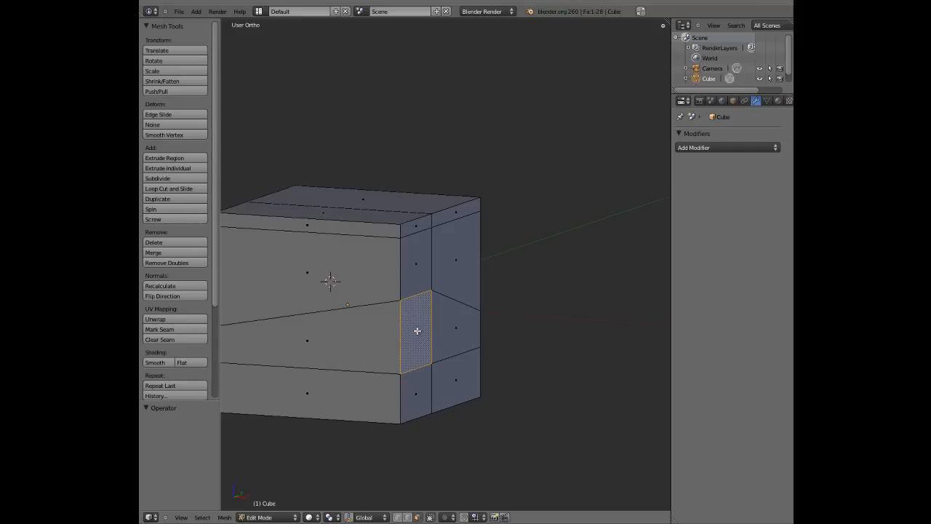
key(e)
key(e)
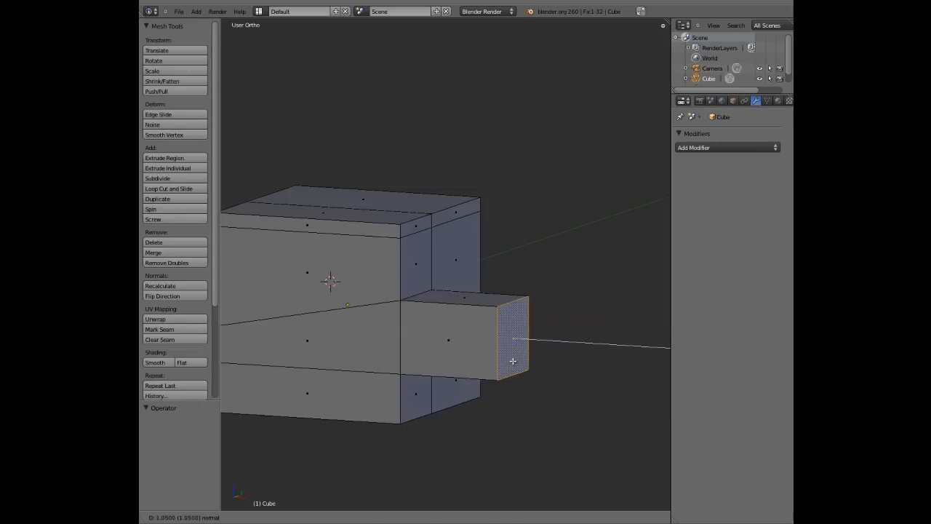
click(473, 342)
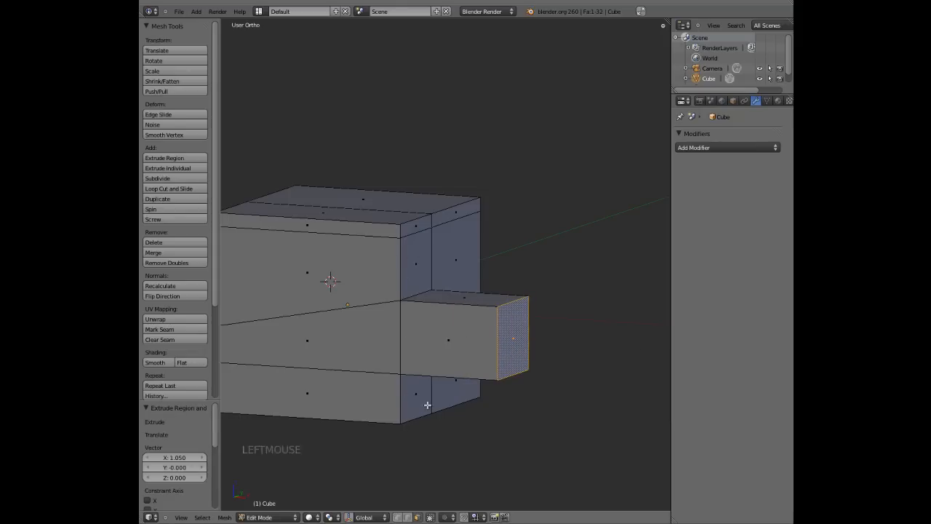
Step: Rotate the extruded arm's end face about -59.17 degrees around the Y axis
middle_drag(518, 356, 548, 356)
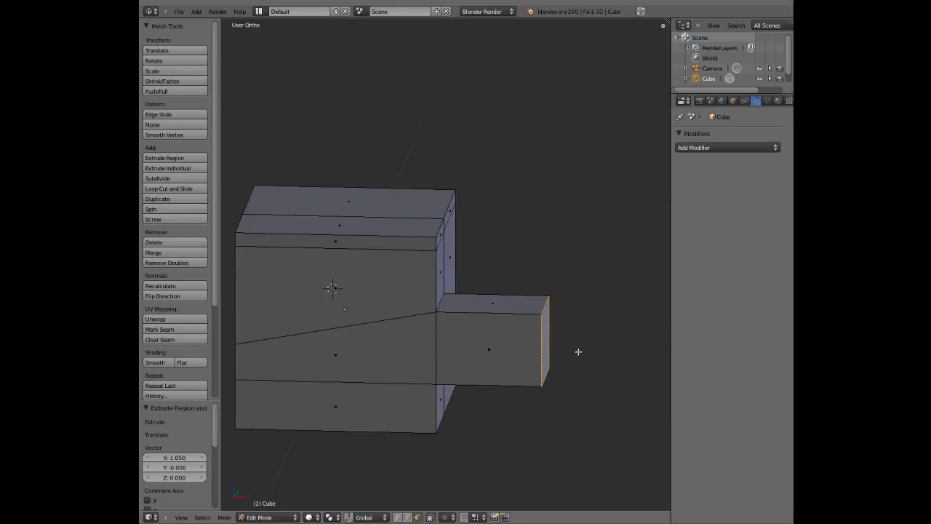
key(r)
key(y)
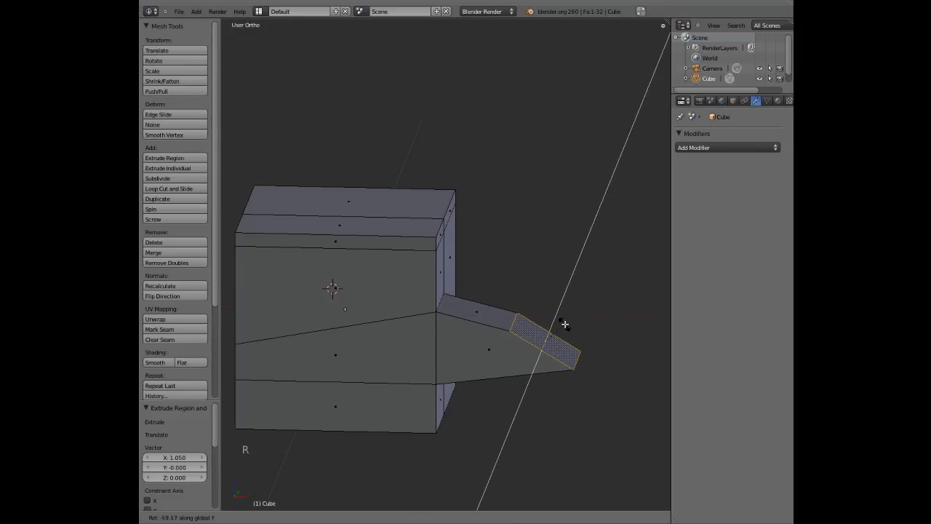
click(565, 324)
Step: Try extruding the tilted end face along its normal, and undo the extrusion
middle_drag(590, 369, 470, 366)
key(e)
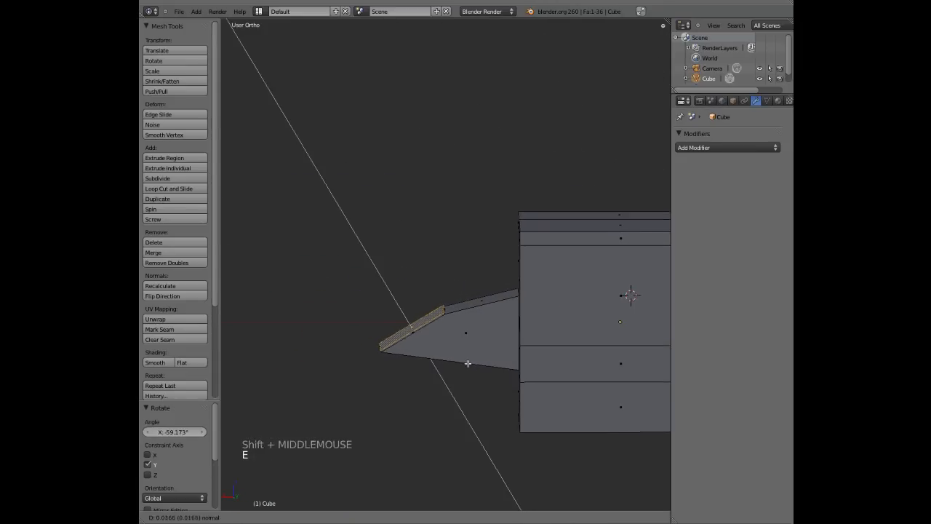
click(426, 291)
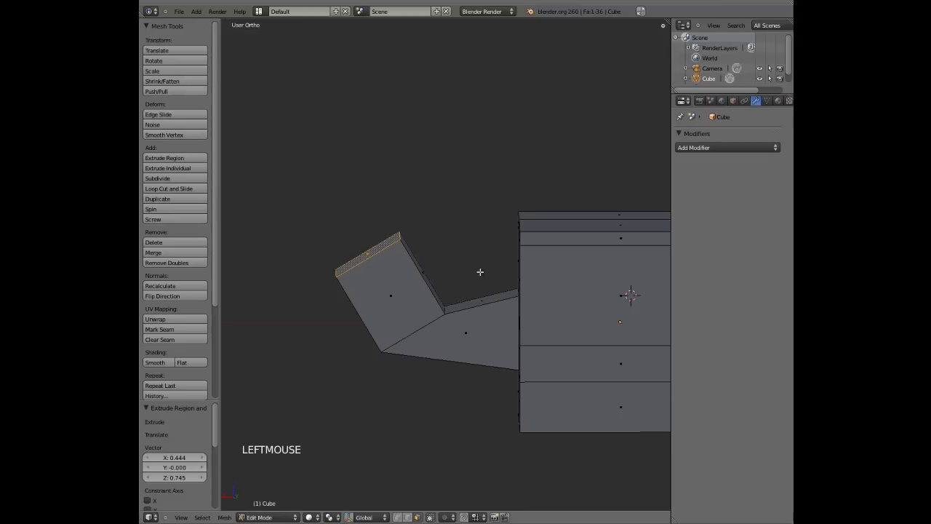
key(ctrl+z)
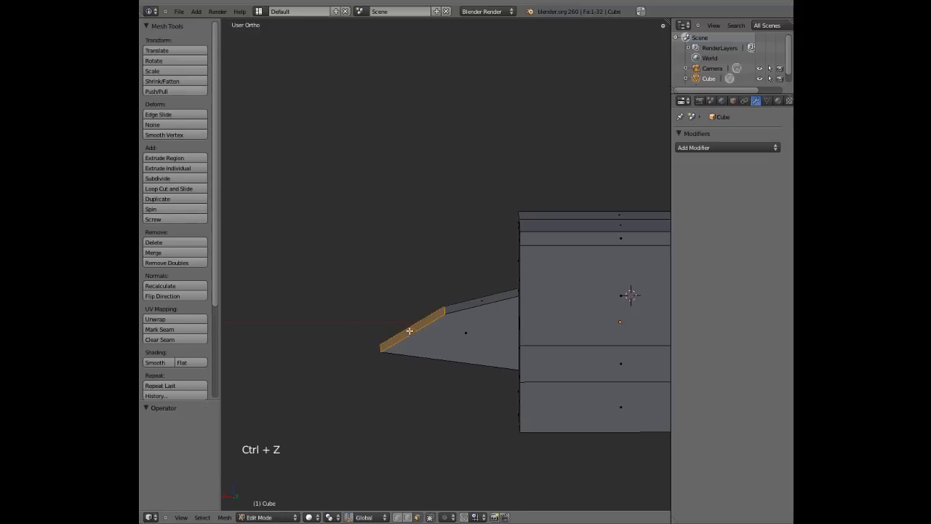
Step: Extrude the tilted end face diagonally upward into a second arm segment and check the shape in Object Mode
middle_drag(413, 335, 520, 349)
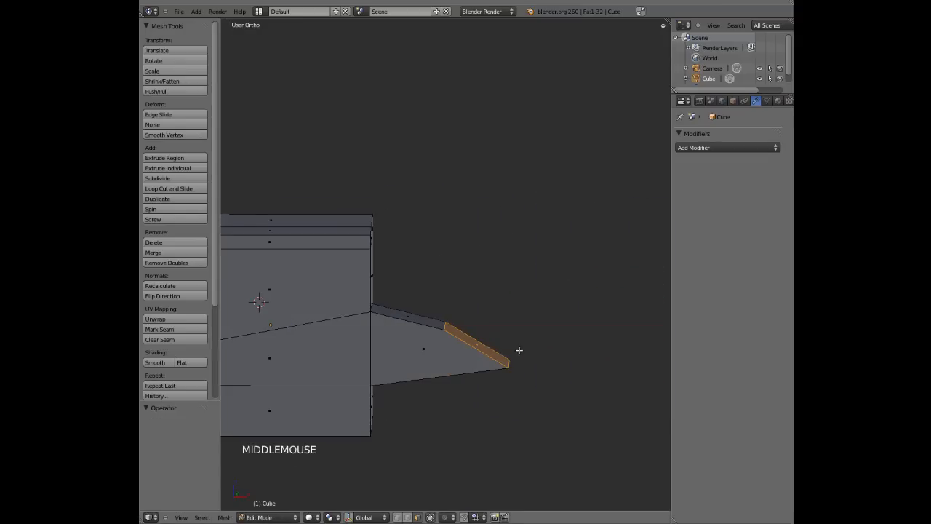
key(e)
click(545, 313)
scroll(545, 313, down, 3)
key(Tab)
middle_drag(546, 313, 451, 322)
key(Tab)
scroll(517, 328, up, 2)
scroll(451, 323, up, 3)
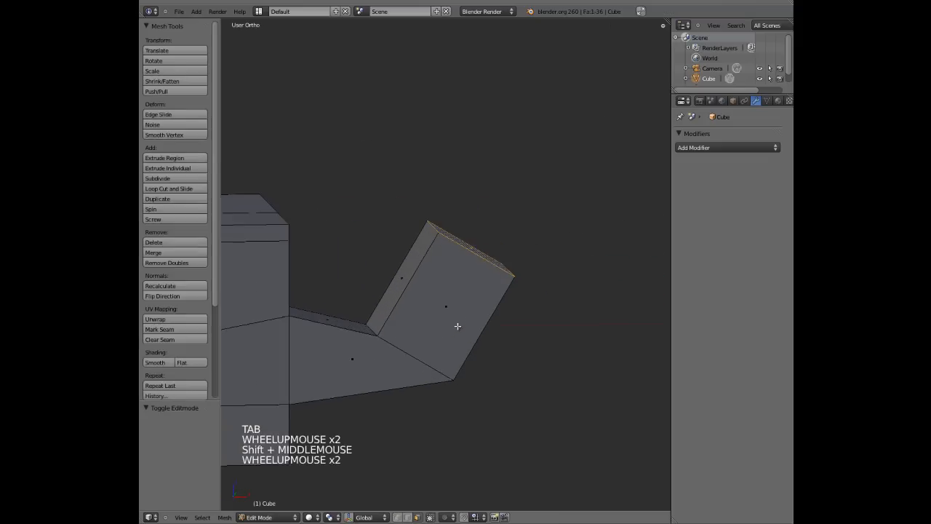
Step: Add a centred loop cut across the second arm segment, scale that loop up, and deselect it
key(a)
key(ctrl+r)
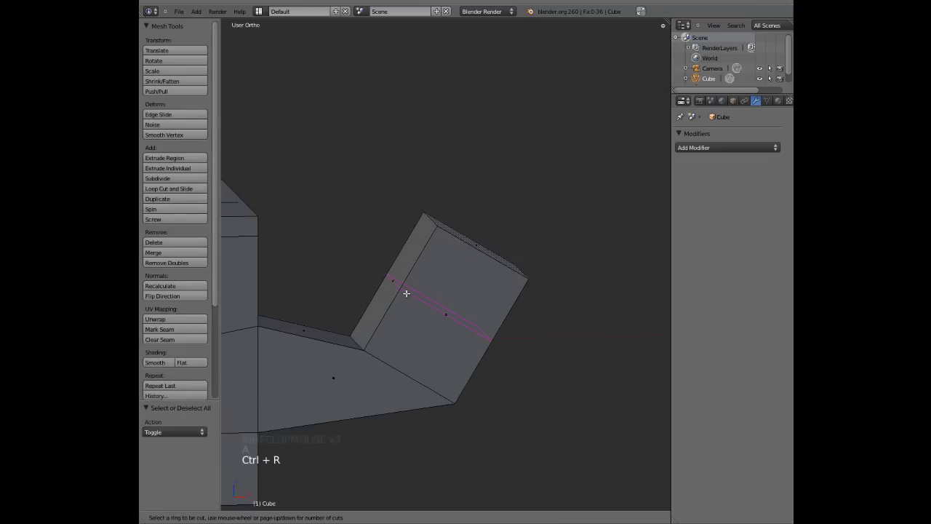
click(405, 291)
right_click(435, 268)
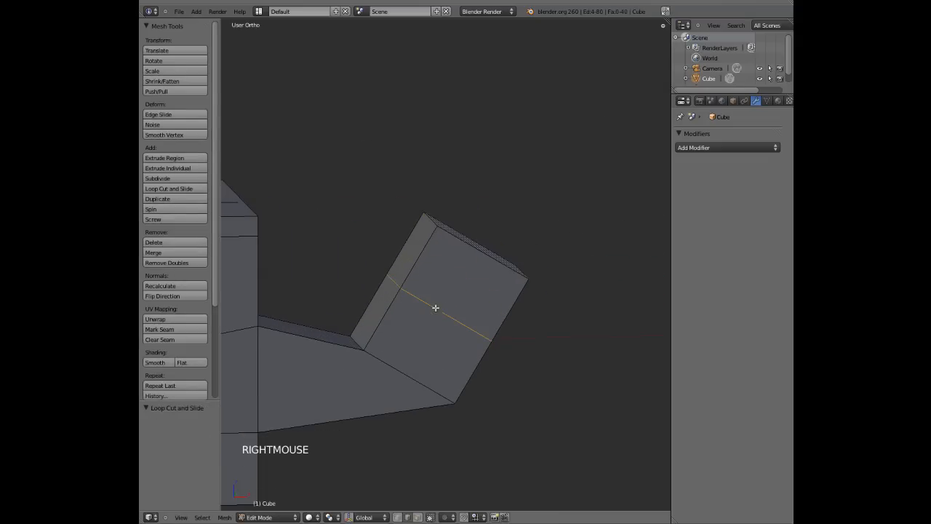
key(a)
alt+shift+right_click(497, 333)
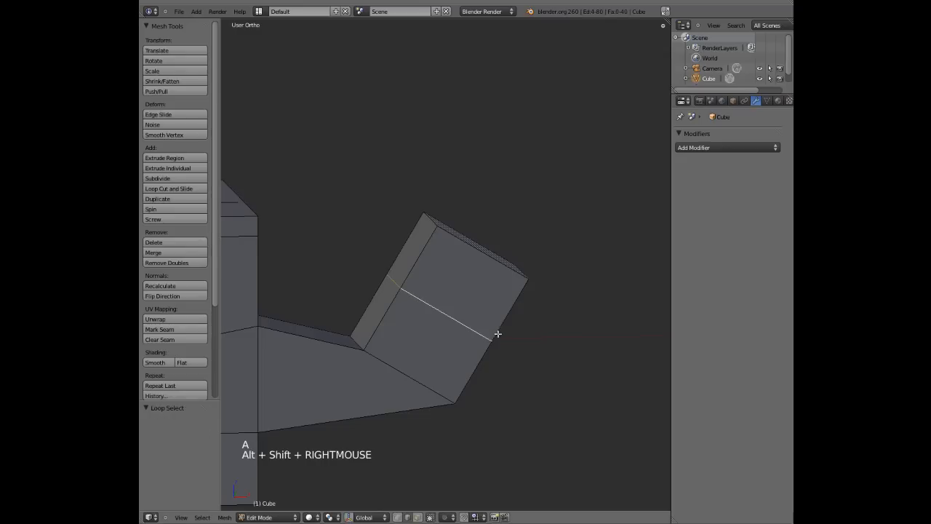
key(s)
click(551, 347)
key(a)
Step: Add a centred loop cut between the widened loop and the arm's end, scale it down, and deselect it
key(ctrl+r)
click(430, 254)
right_click(426, 252)
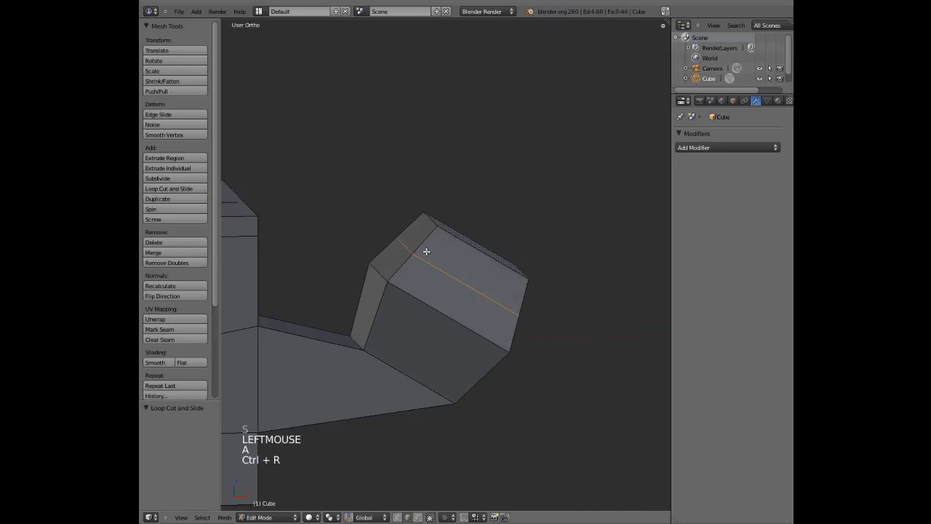
key(s)
key(s)
click(543, 307)
key(a)
Step: Add another centred loop cut next to the arm's end face and scale it up by about 1.243
middle_drag(509, 286, 520, 315)
key(ctrl+r)
click(461, 322)
right_click(462, 322)
key(s)
key(s)
right_click(580, 310)
key(s)
key(s)
click(539, 332)
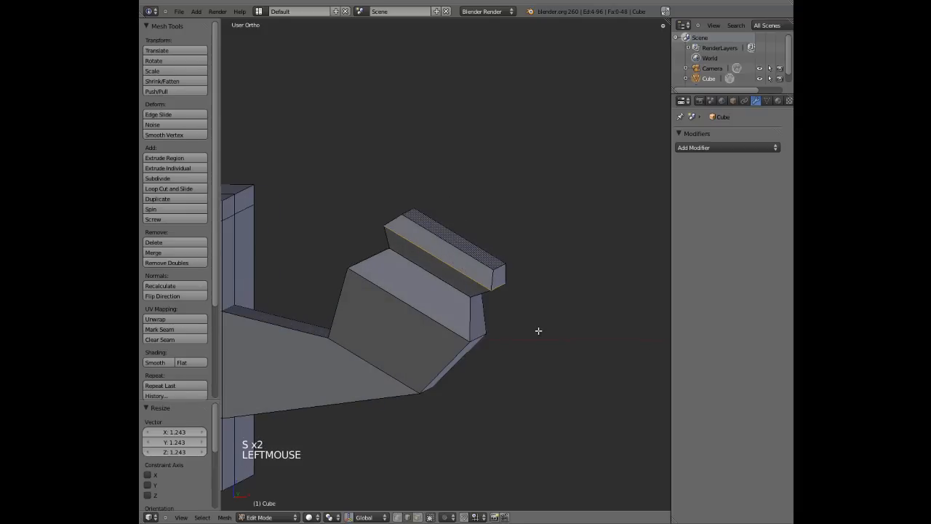
key(g)
right_click(541, 331)
mouse_move(541, 332)
middle_down()
mouse_move(453, 333)
mouse_move(530, 327)
middle_up()
key(r)
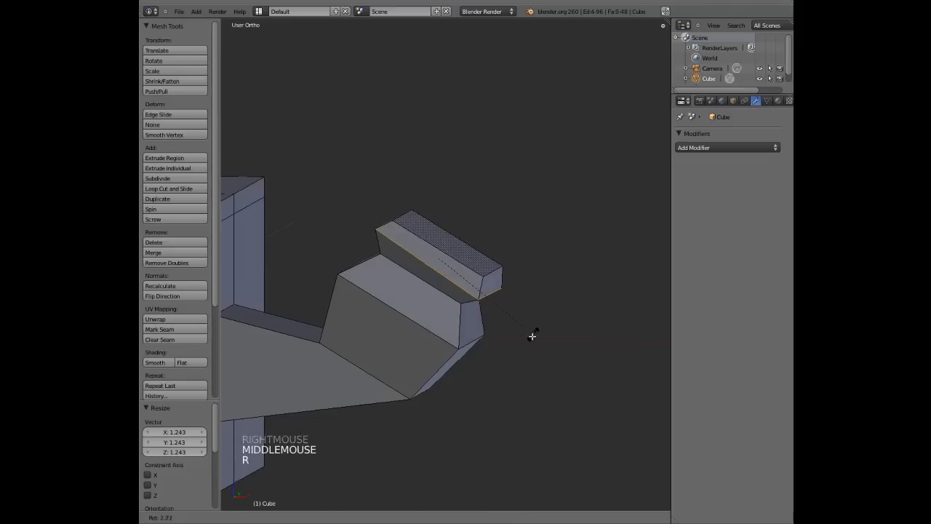
key(y)
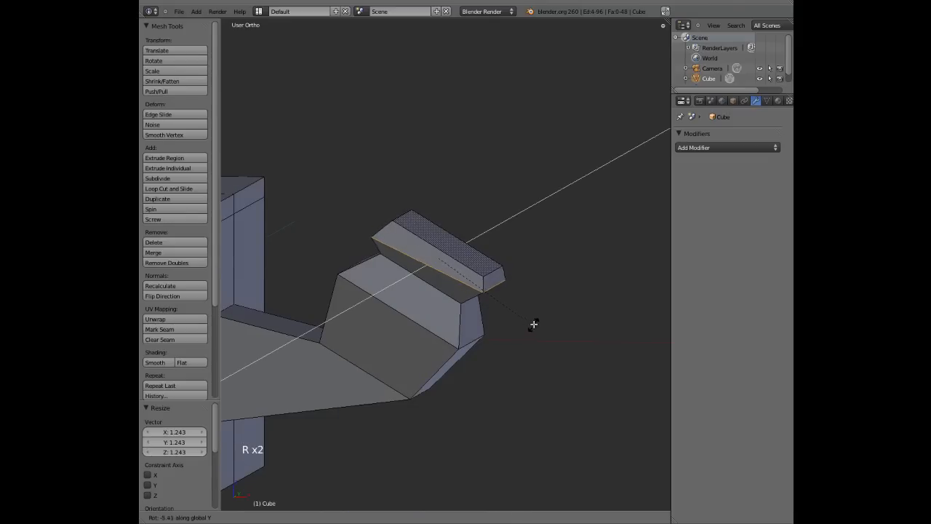
right_click(536, 326)
middle_drag(536, 327, 488, 328)
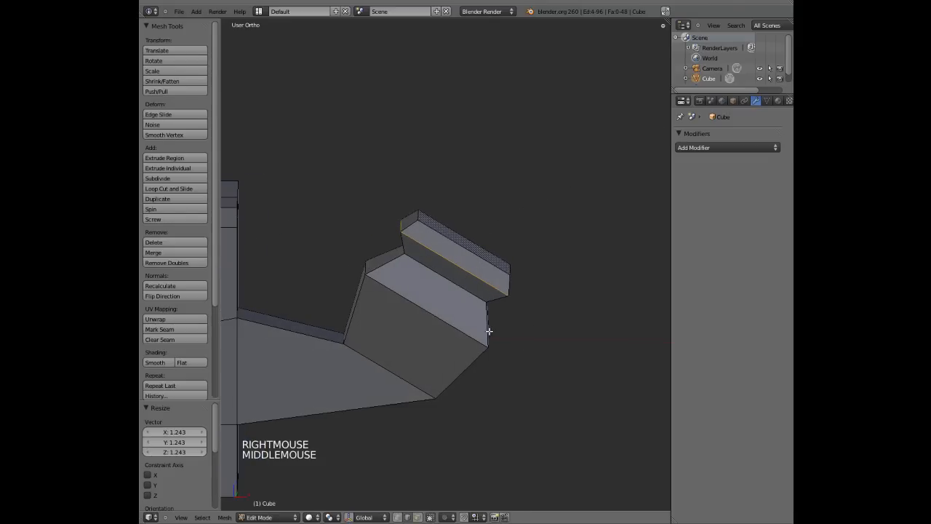
Step: Rotate the widened loop near the arm's end about the global Y axis and check the shape in Object Mode
key(r)
key(y)
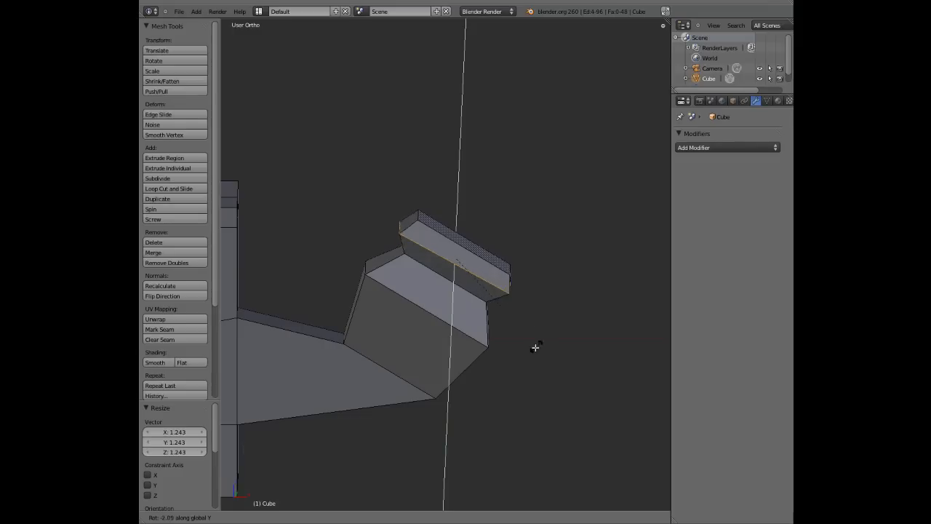
click(543, 335)
key(Tab)
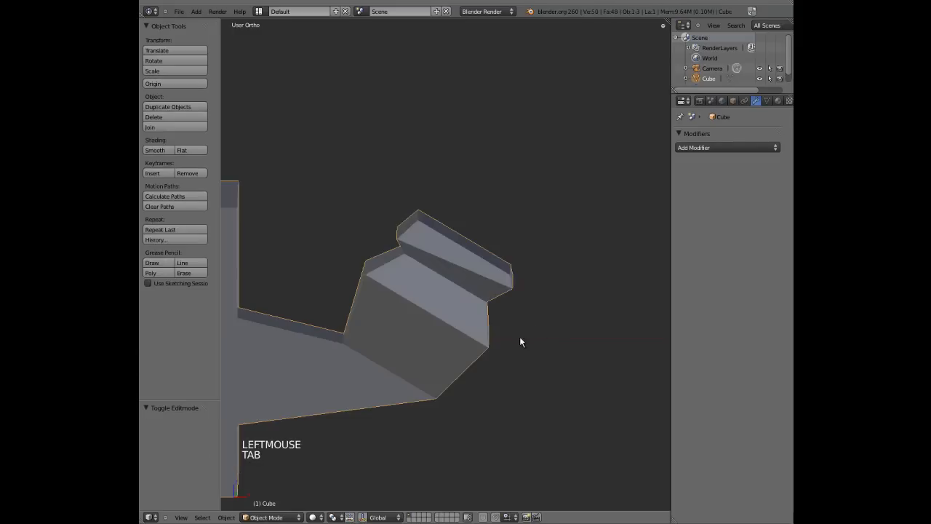
middle_drag(519, 339, 485, 332)
key(Tab)
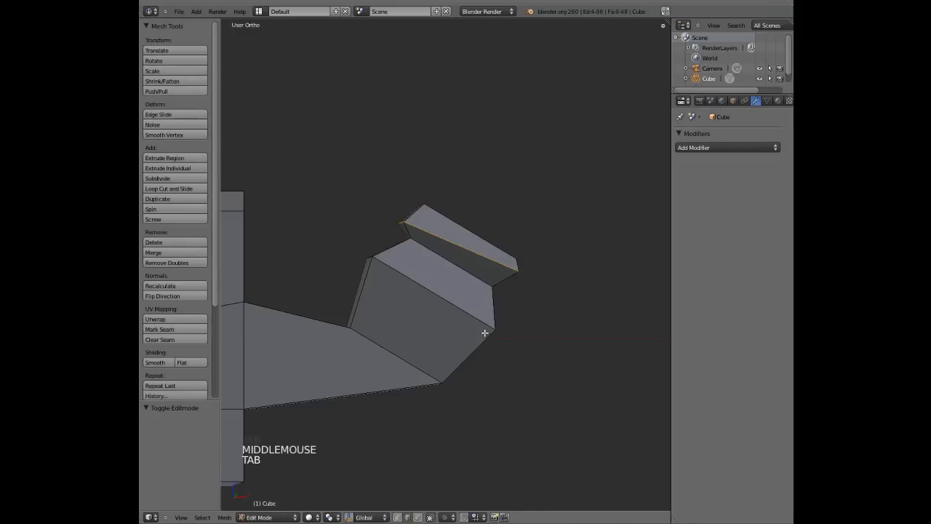
Step: Undo the loop cuts and arm extrusions back to the plain cube with only the original side face selected
scroll(485, 332, down, 4)
key(ctrl+z)
key(ctrl+z)
key(ctrl+z)
key(ctrl+z)
key(ctrl+z)
key(ctrl+z)
key(ctrl+z)
key(ctrl+z)
key(ctrl+z)
key(ctrl+z)
key(ctrl+z)
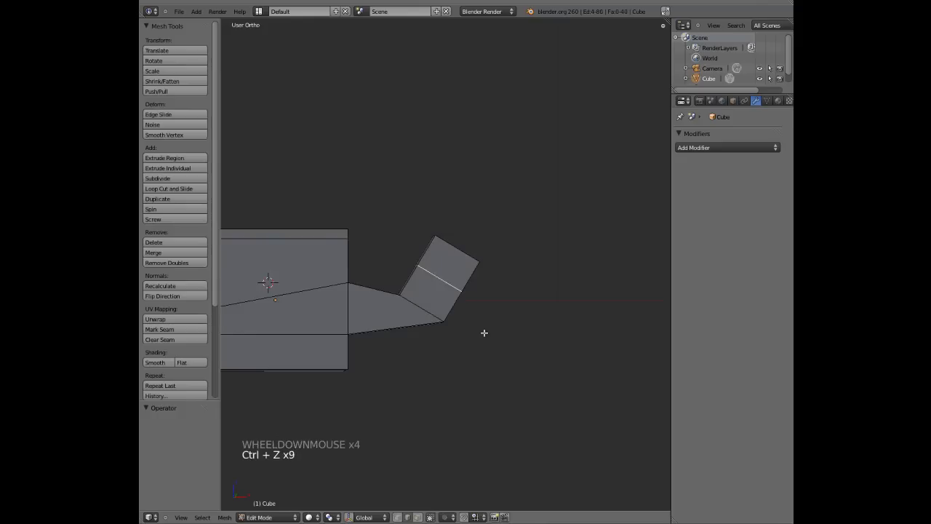
key(ctrl+z)
key(ctrl+z)
key(ctrl+z)
key(ctrl+z)
key(ctrl+z)
key(ctrl+z)
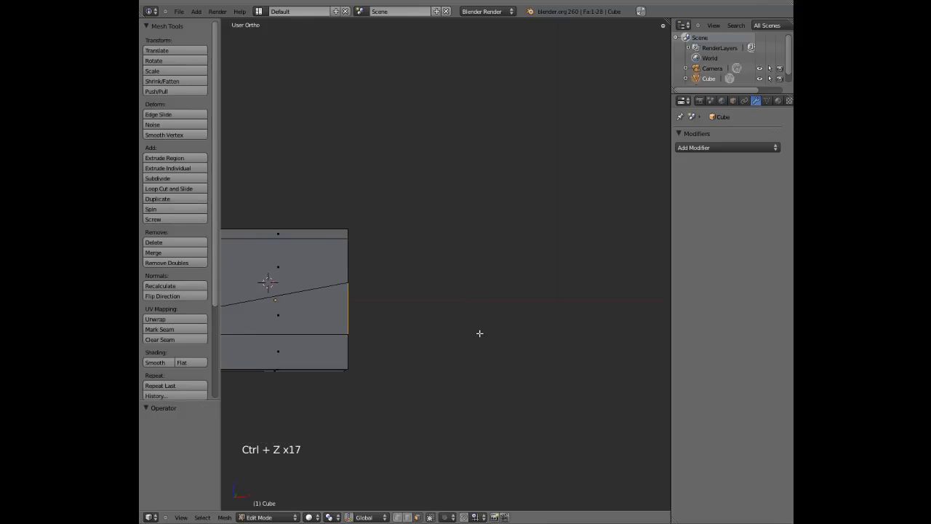
Step: Deselect everything on the cube and look at the Remove Doubles entry among the mesh specials
middle_drag(465, 319, 359, 323)
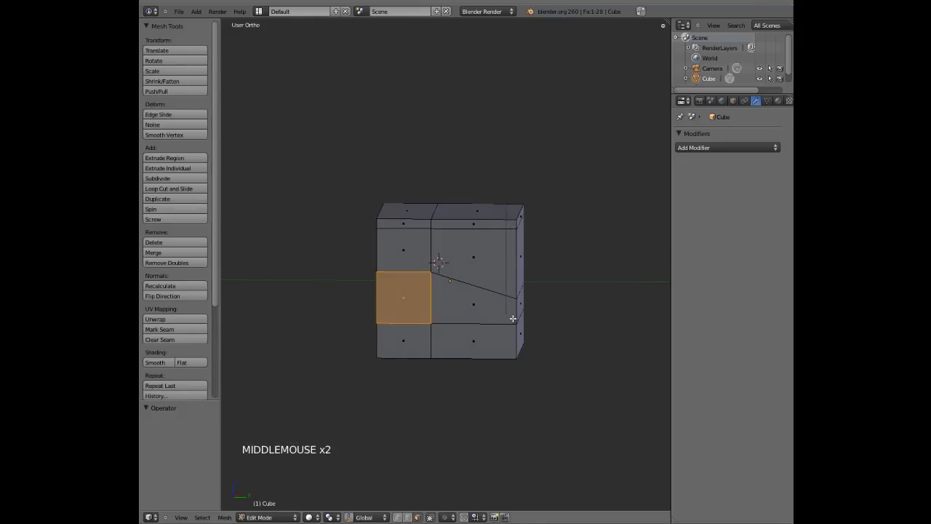
middle_drag(512, 318, 458, 324)
shift+middle_drag(542, 310, 470, 344)
scroll(423, 355, up, 2)
middle_drag(374, 357, 439, 339)
scroll(439, 335, down, 2)
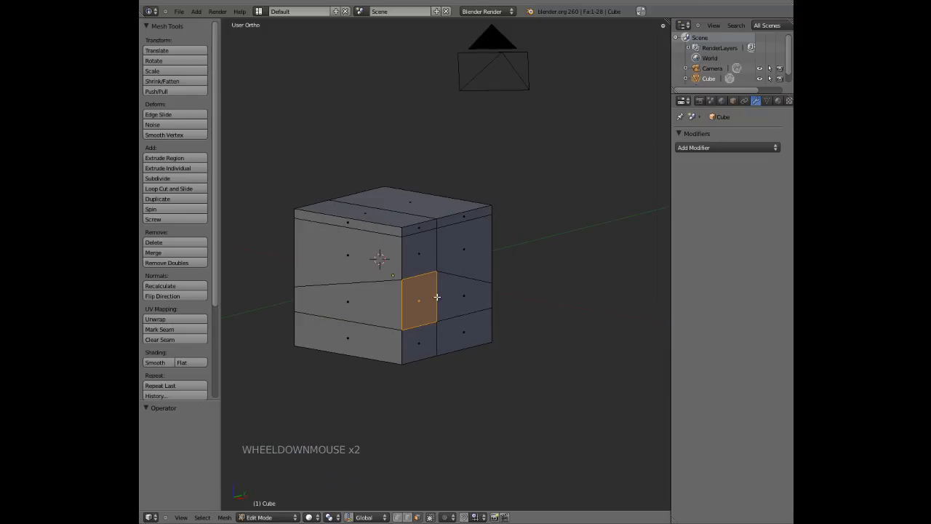
key(a)
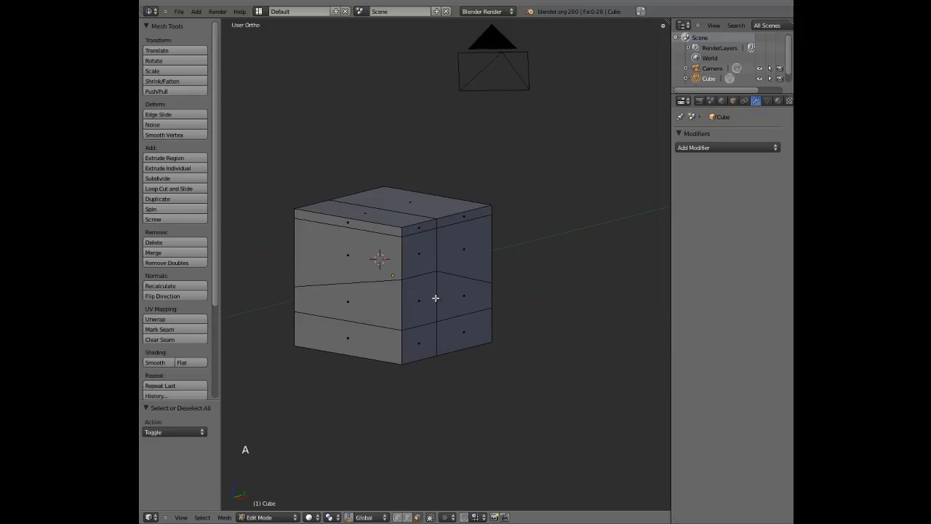
key(w)
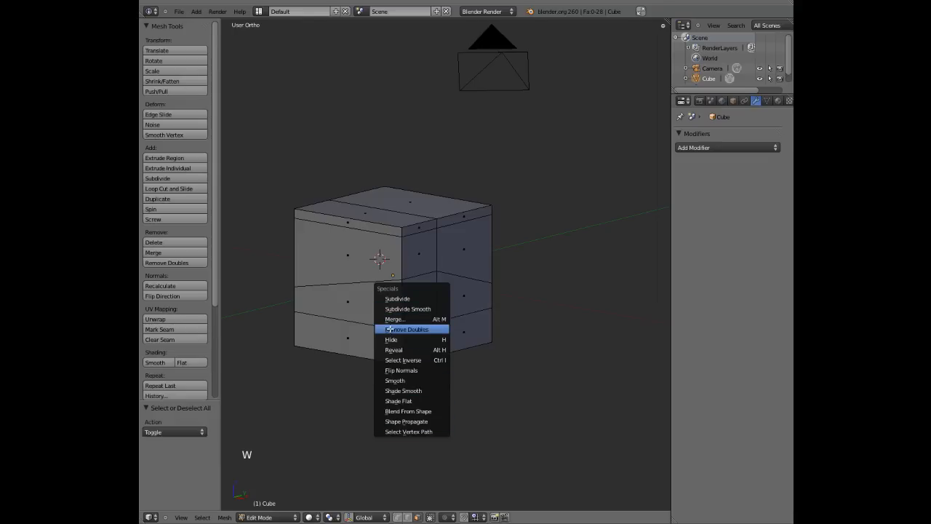
scroll(439, 306, up, 2)
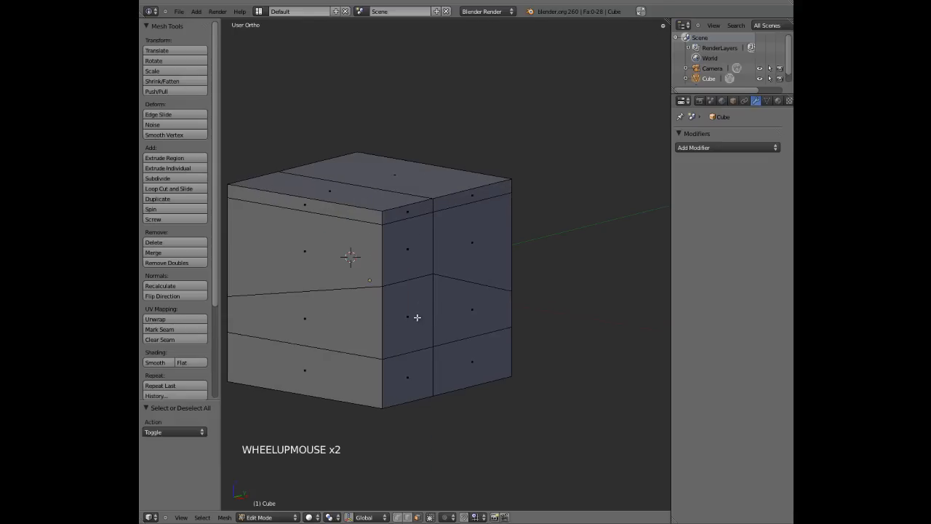
Step: Extrude the narrow middle face beside the cube's front vertical edge, cancelling its movement so the new face stays in place
right_click(413, 317)
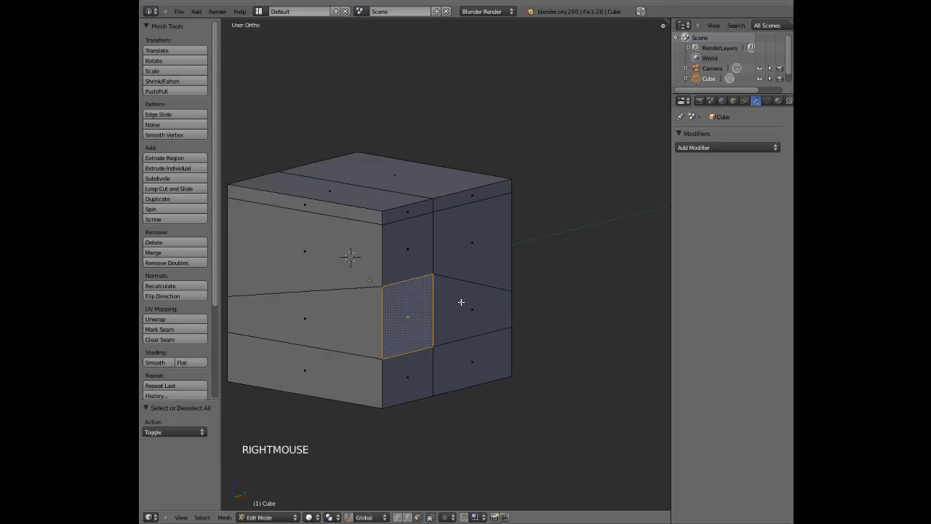
shift+middle_drag(416, 298, 464, 299)
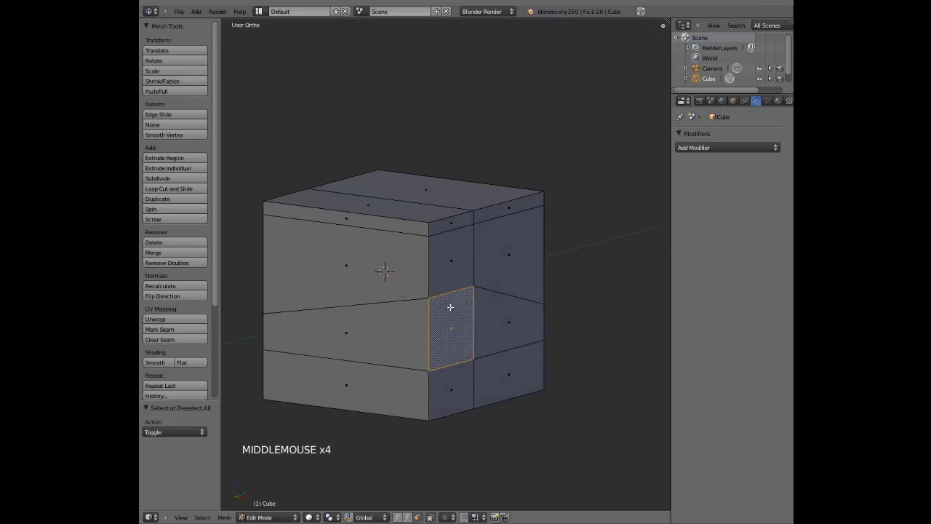
key(e)
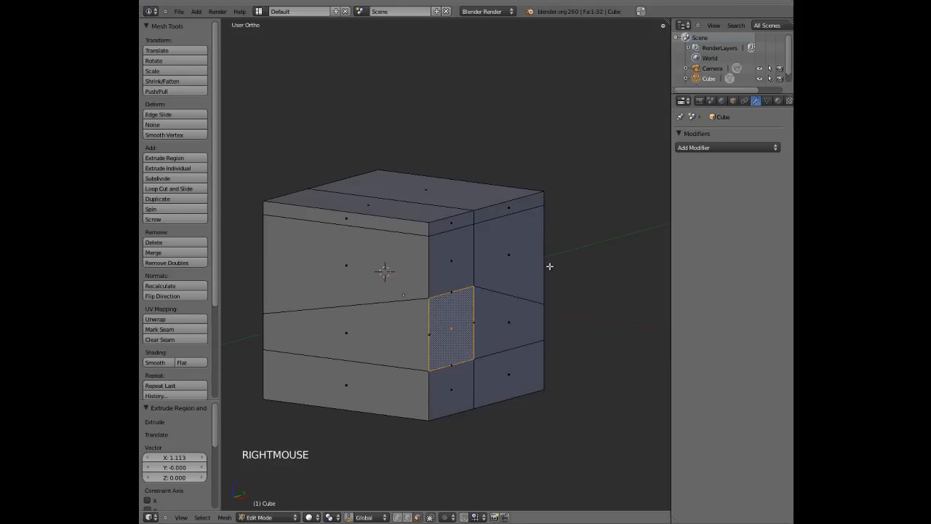
Step: Pull the extruded face outward temporarily to inspect its hidden side walls, cancel the move, and check the cube in Object Mode
scroll(474, 333, up, 2)
scroll(473, 333, up, 1)
shift+middle_drag(473, 332, 429, 259)
scroll(407, 286, up, 1)
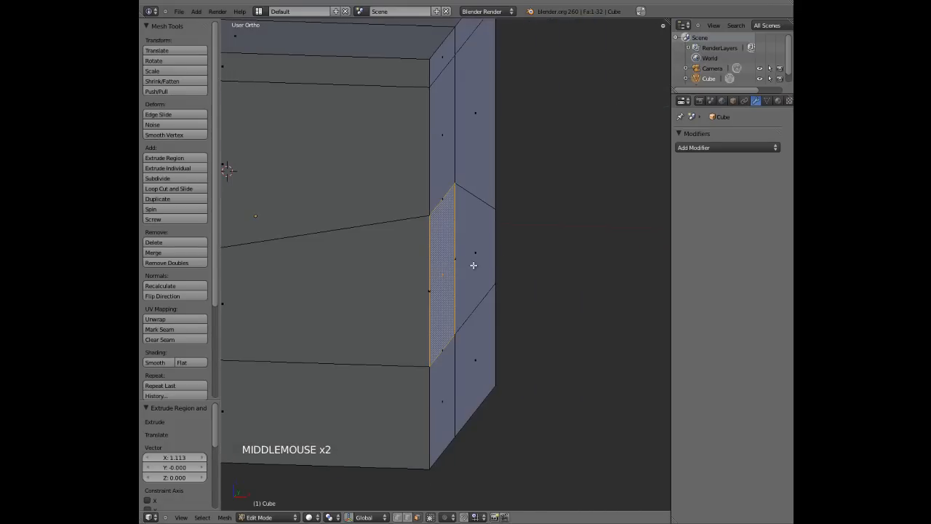
key(g)
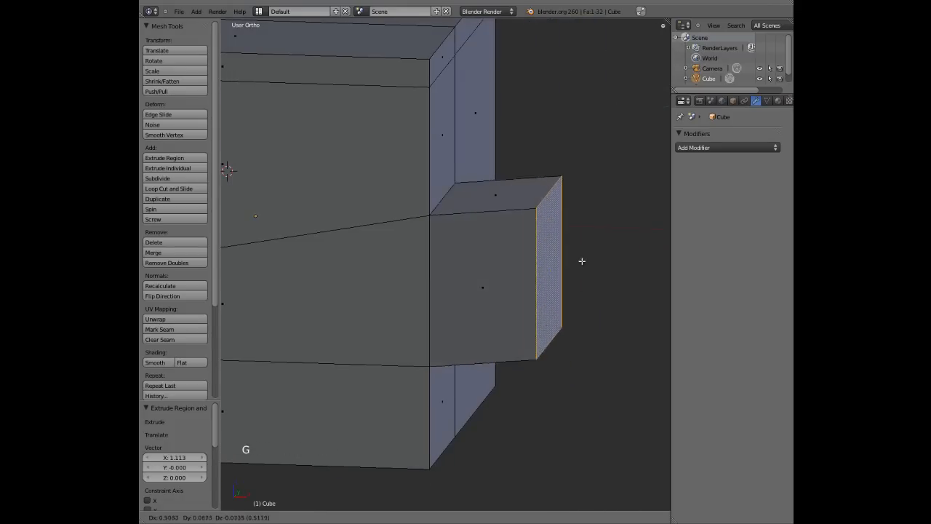
right_click(643, 260)
middle_drag(511, 279, 481, 278)
key(Tab)
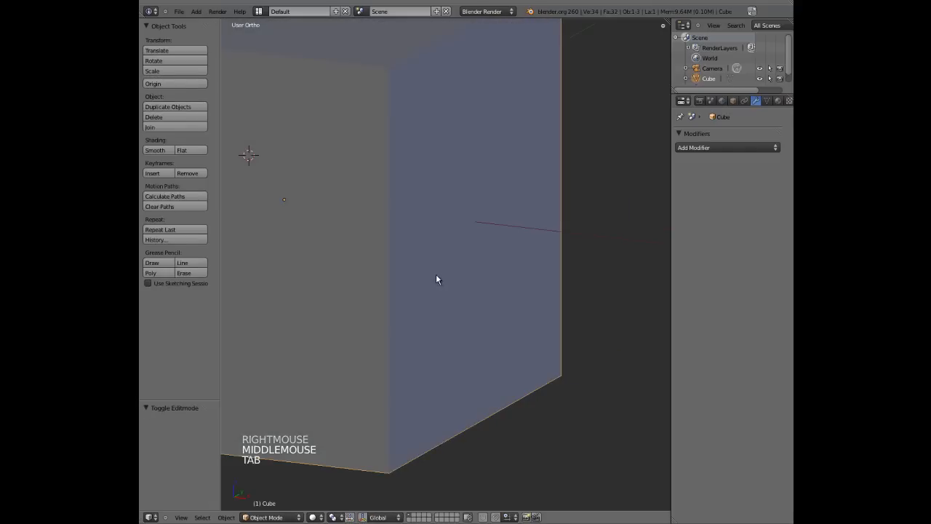
key(Tab)
shift+middle_drag(409, 262, 424, 272)
Step: Switch to vertex selection and select the upper front corner vertex of the extruded face
key(ctrl+Tab)
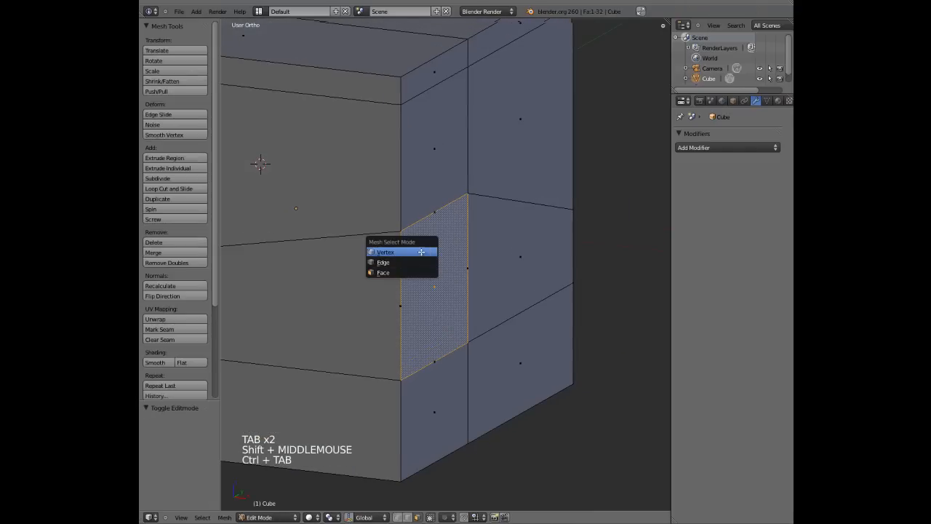
click(422, 253)
scroll(411, 273, up, 3)
scroll(415, 290, up, 2)
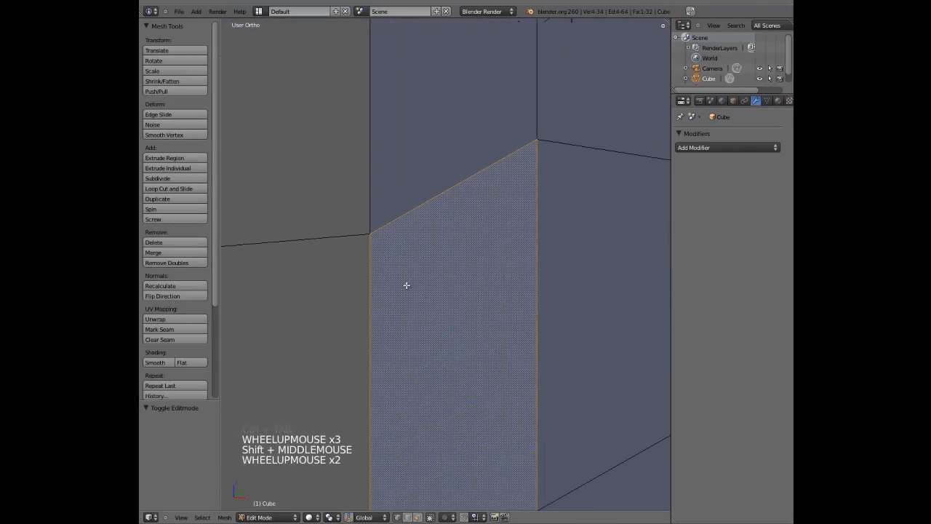
right_click(373, 234)
scroll(375, 234, up, 2)
shift+middle_drag(342, 241, 403, 272)
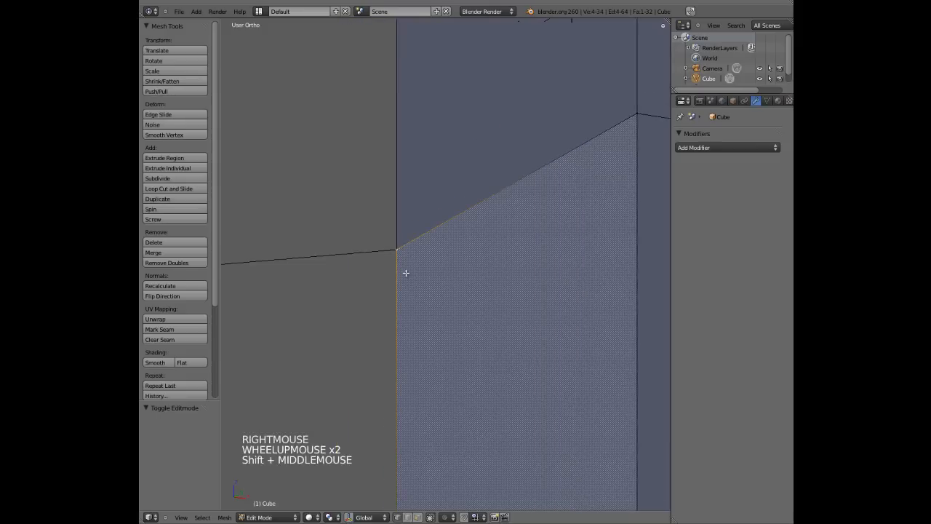
scroll(372, 247, up, 2)
Step: Alternate between the overlapping corner vertices in wireframe display, deselect everything, and return to solid shading
key(z)
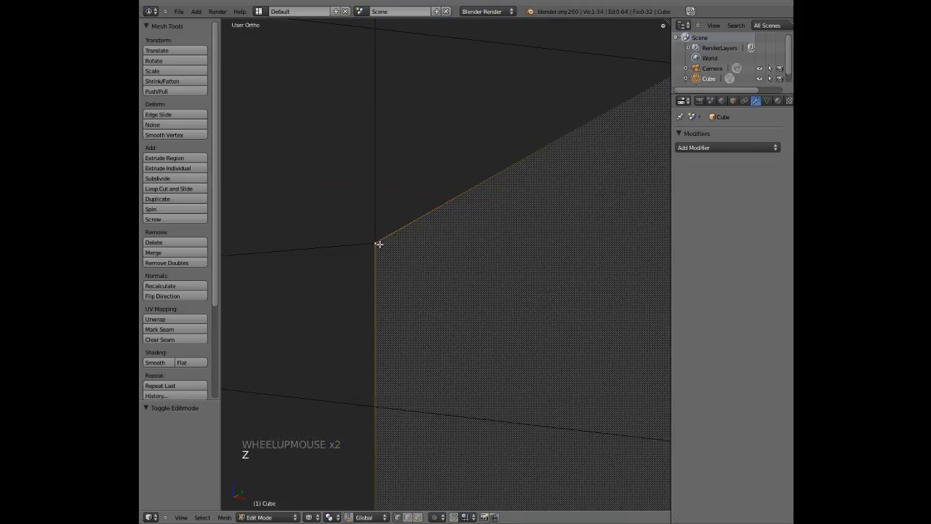
right_click(377, 243)
right_click(380, 238)
right_click(376, 246)
right_click(376, 247)
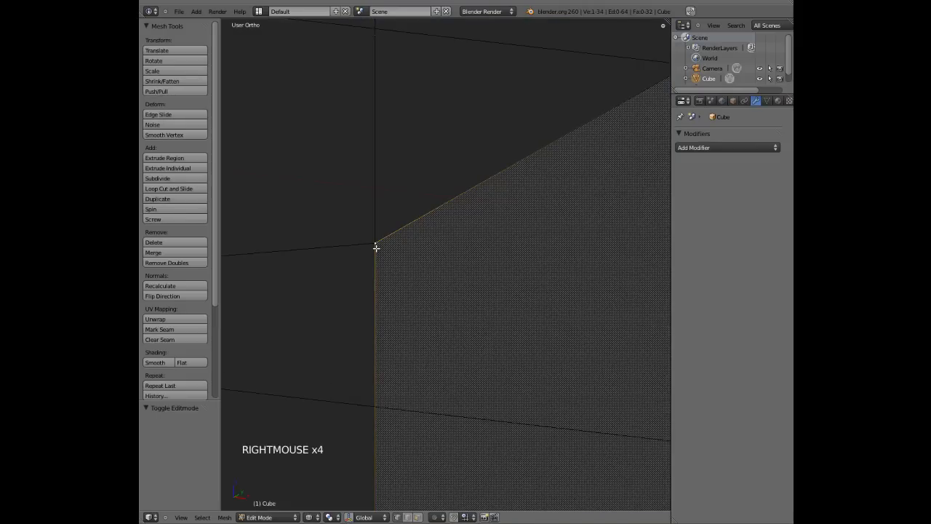
scroll(418, 256, down, 4)
key(a)
scroll(440, 269, down, 3)
key(z)
scroll(446, 271, down, 4)
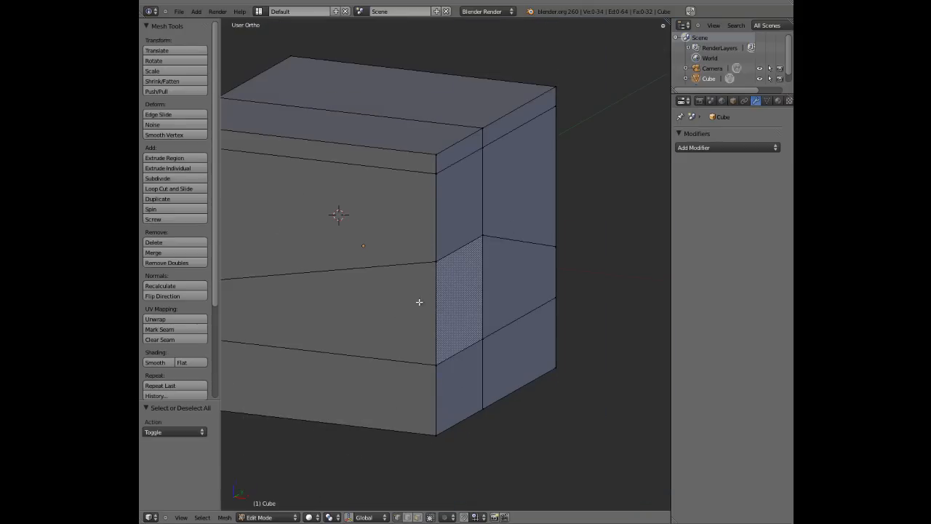
Step: Select the whole mesh and remove its duplicate vertices with Remove Doubles
scroll(443, 278, down, 6)
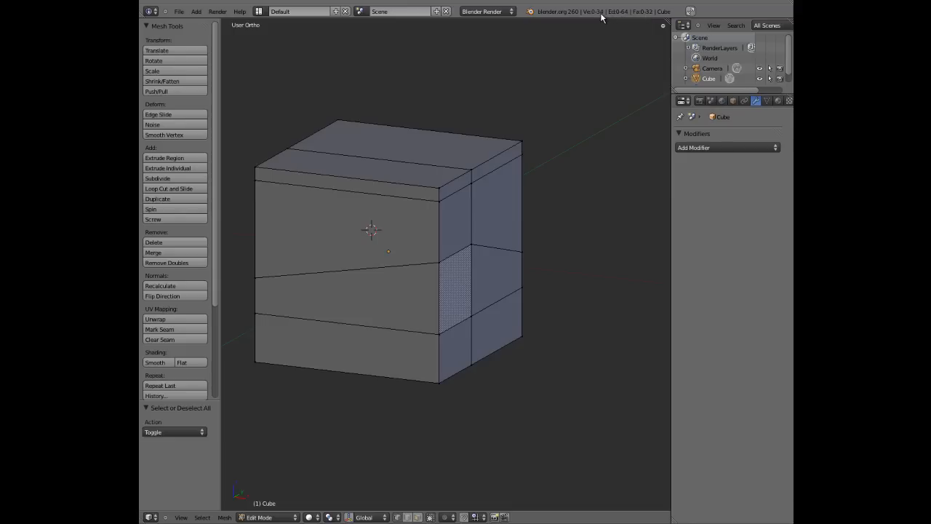
key(Tab)
key(Tab)
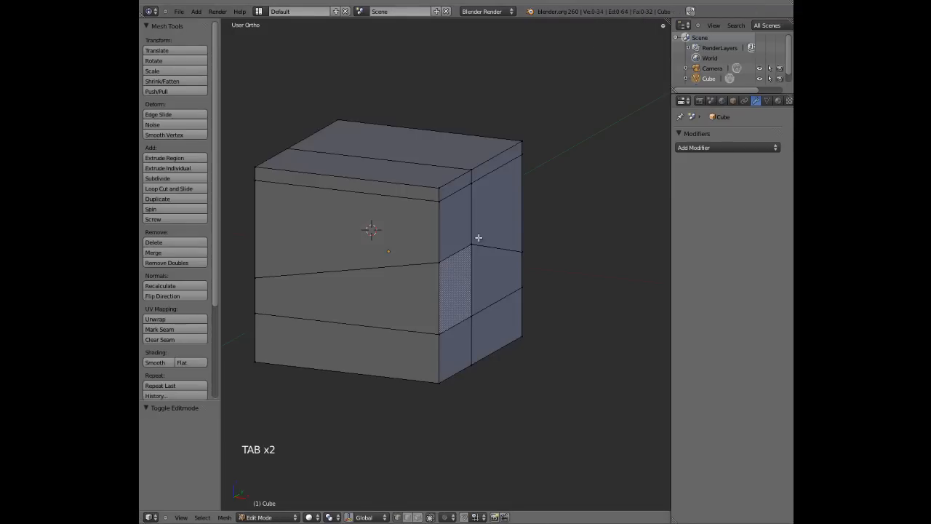
key(a)
key(a)
key(a)
shift+middle_drag(437, 249, 464, 240)
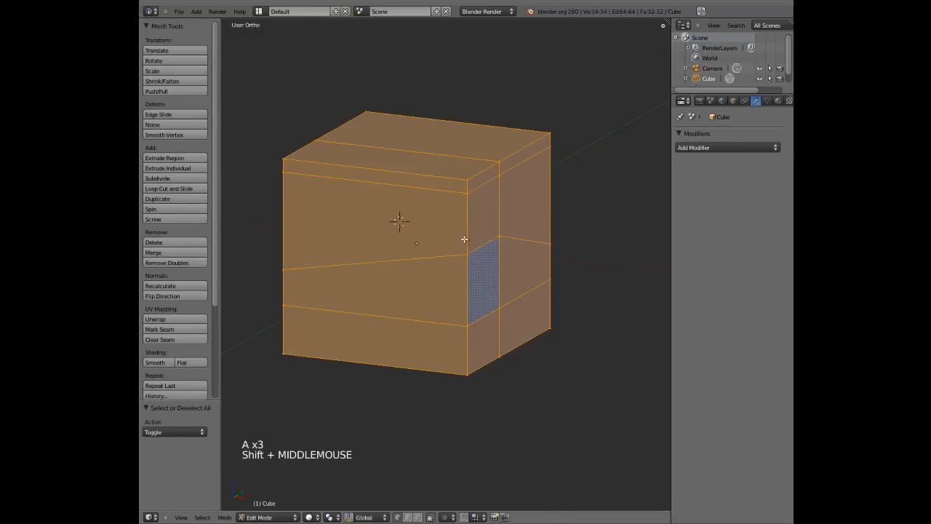
key(w)
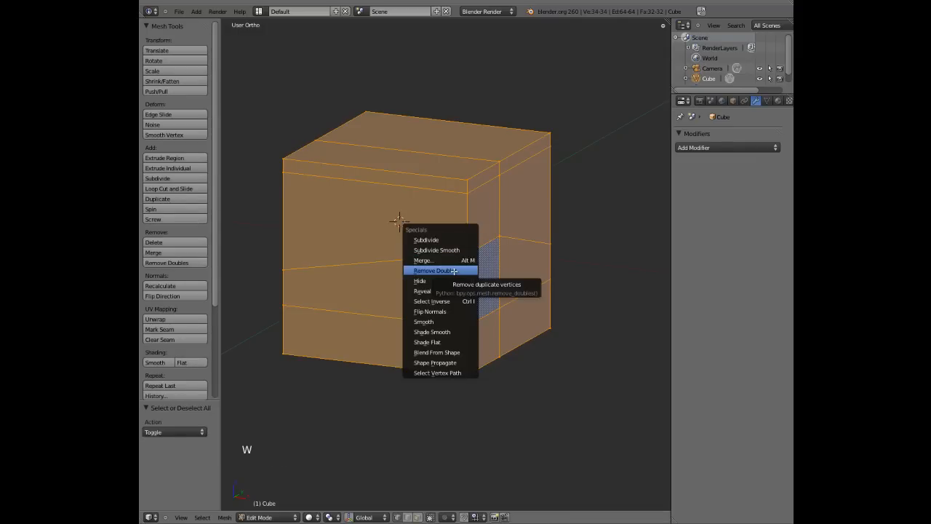
click(454, 271)
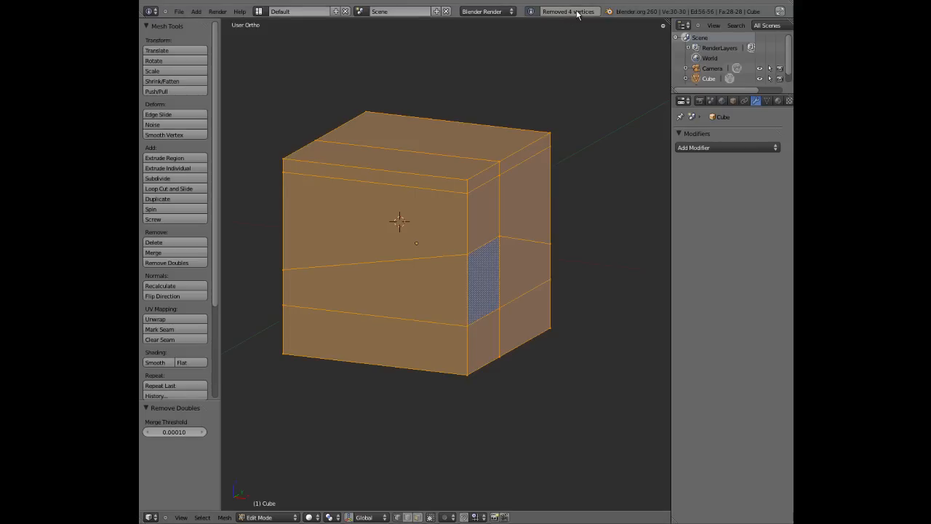
Step: Select the corner vertices of the merged middle face one after another to check them
shift+middle_drag(506, 241, 455, 216)
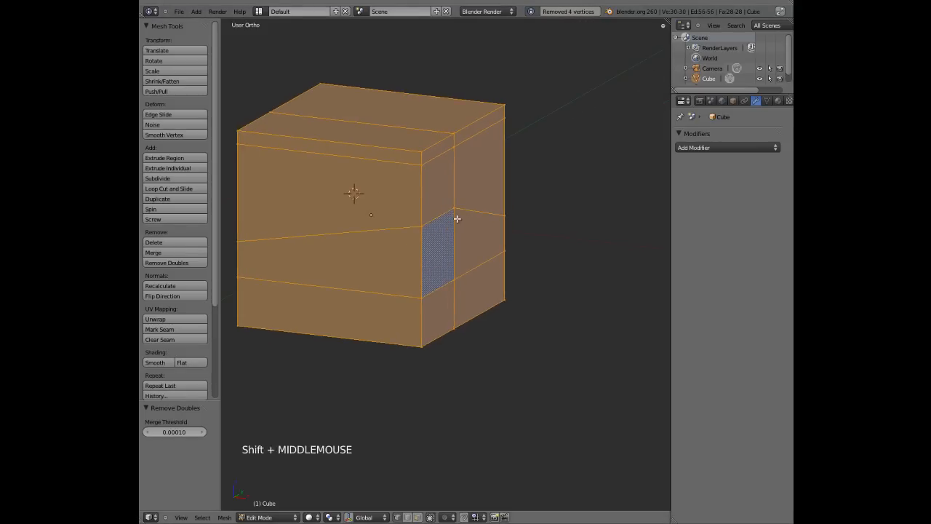
scroll(449, 233, up, 5)
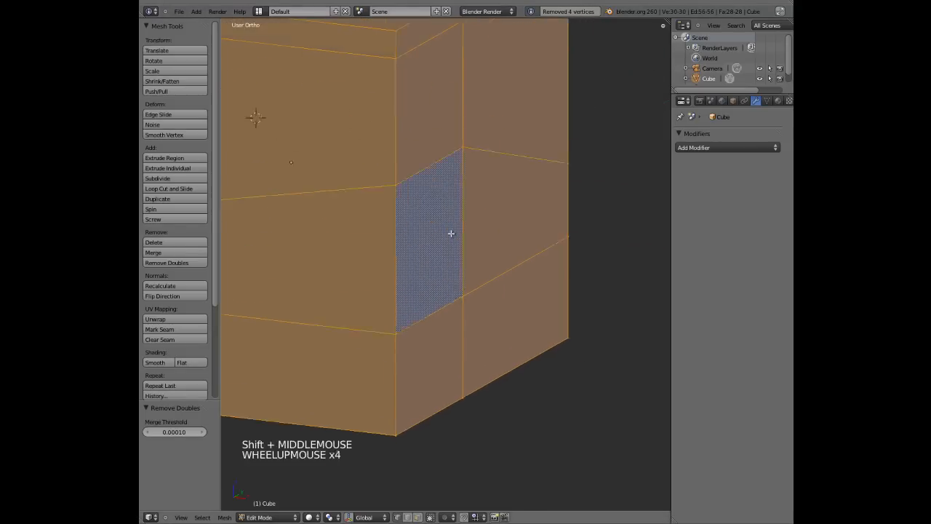
key(Tab)
key(Tab)
right_click(386, 170)
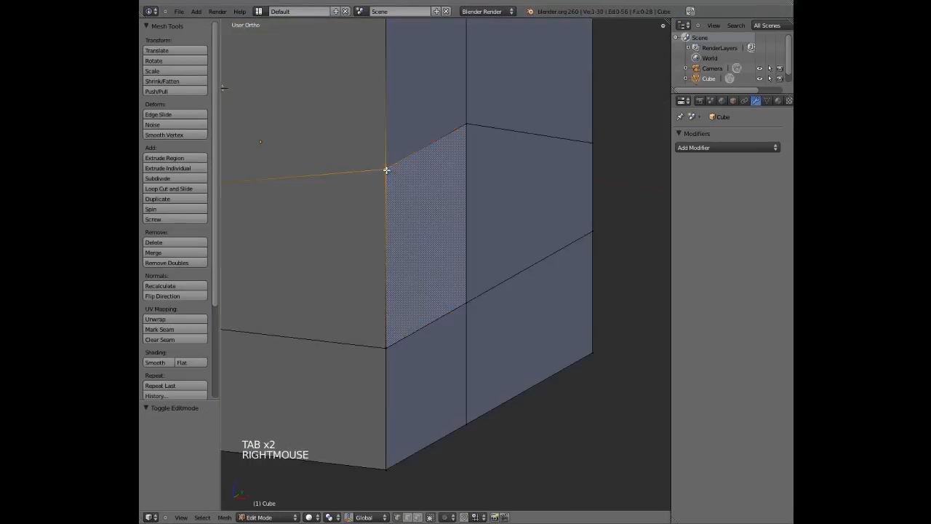
shift+right_click(467, 125)
shift+right_click(394, 340)
shift+right_click(384, 347)
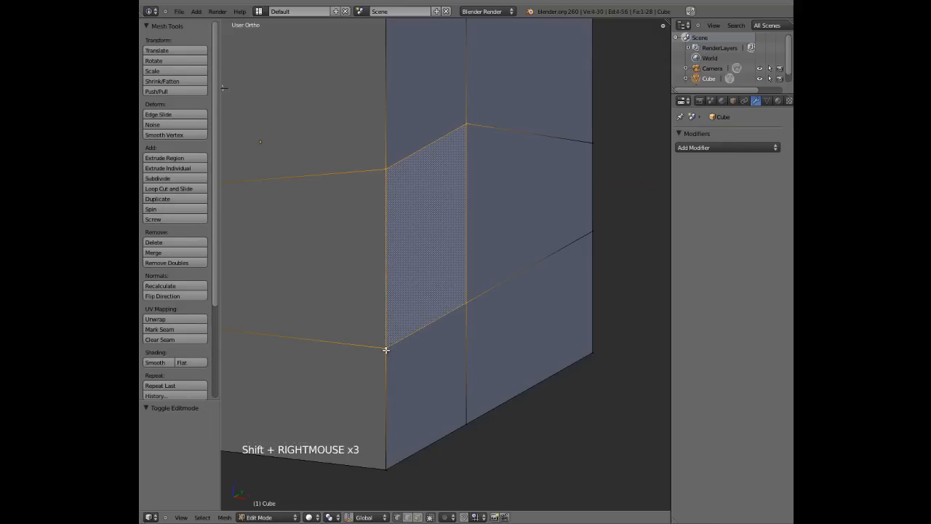
Step: Select only the merged face's upper front corner vertex and try to move it
right_click(405, 355)
right_click(387, 164)
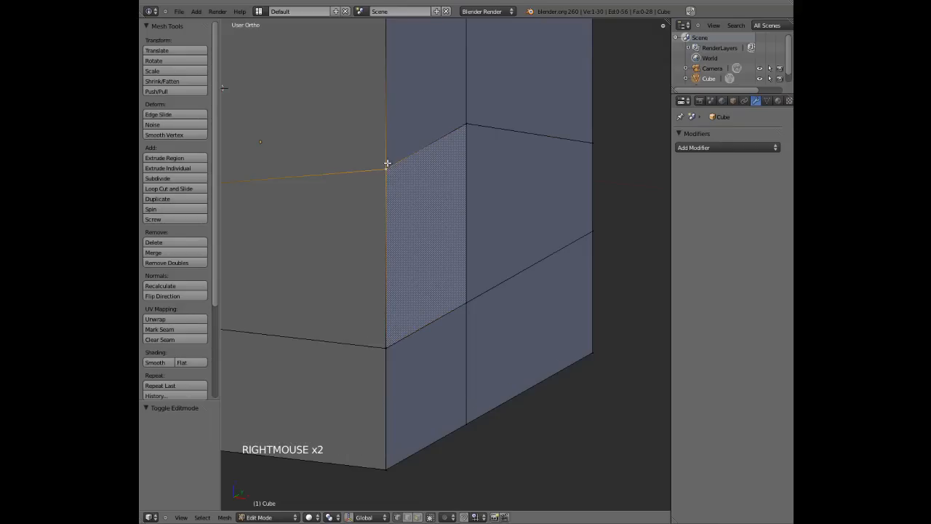
right_click(426, 150)
right_click(391, 165)
key(g)
key(g)
key(g)
key(g)
key(g)
right_click(420, 150)
Step: Undo the recent selection changes at the merged corner and deselect everything
key(ctrl+z)
key(ctrl+z)
key(ctrl+z)
key(ctrl+z)
key(ctrl+z)
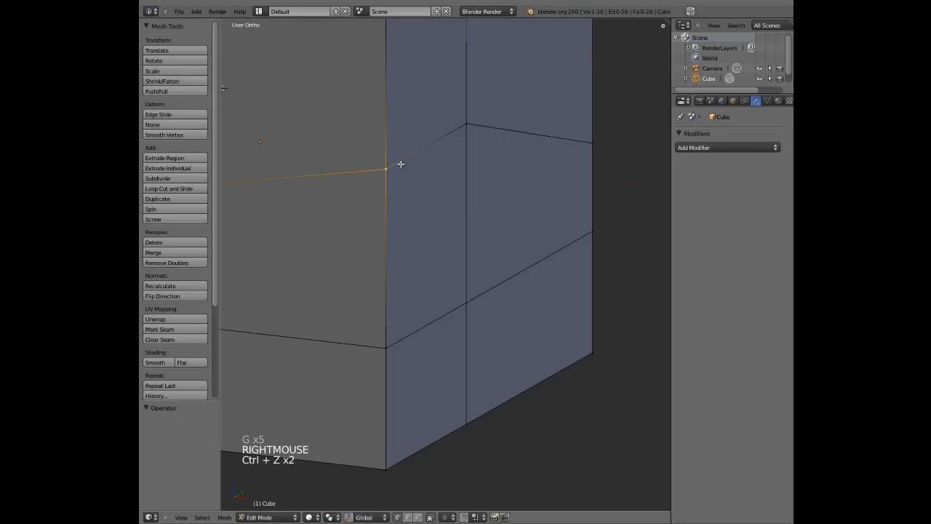
right_click(388, 168)
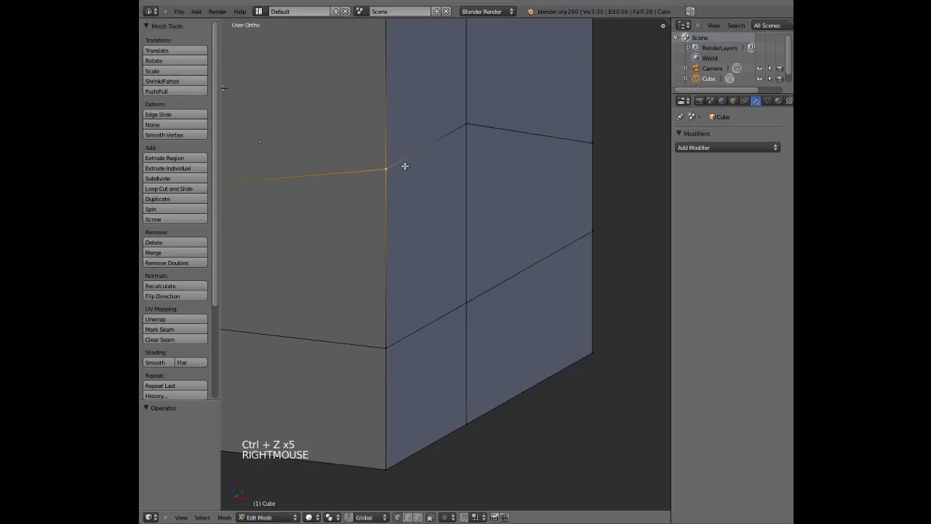
key(ctrl+z)
key(ctrl+z)
key(ctrl+z)
key(ctrl+z)
key(a)
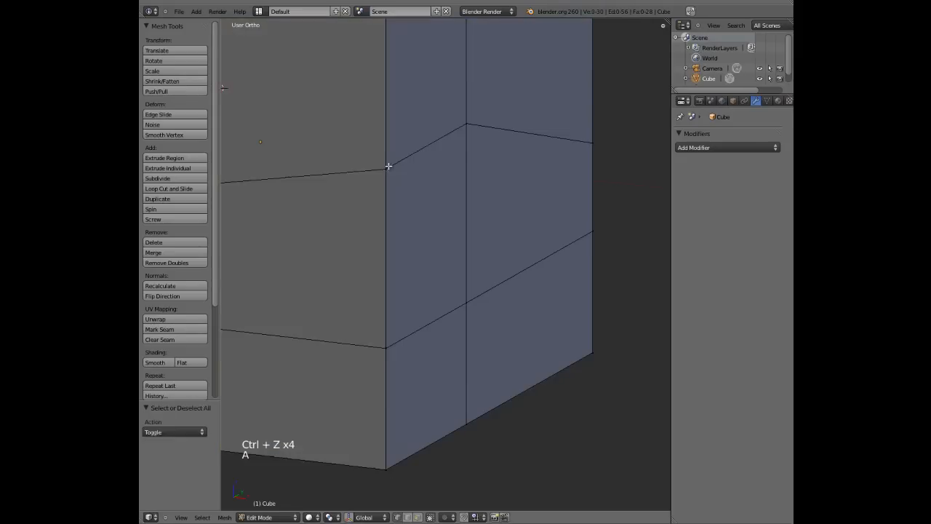
Step: Try to move the upper front corner vertex once more, and undo back to the fully selected mesh
right_click(388, 167)
key(g)
key(g)
right_click(402, 116)
key(ctrl+z)
key(ctrl+z)
key(ctrl+z)
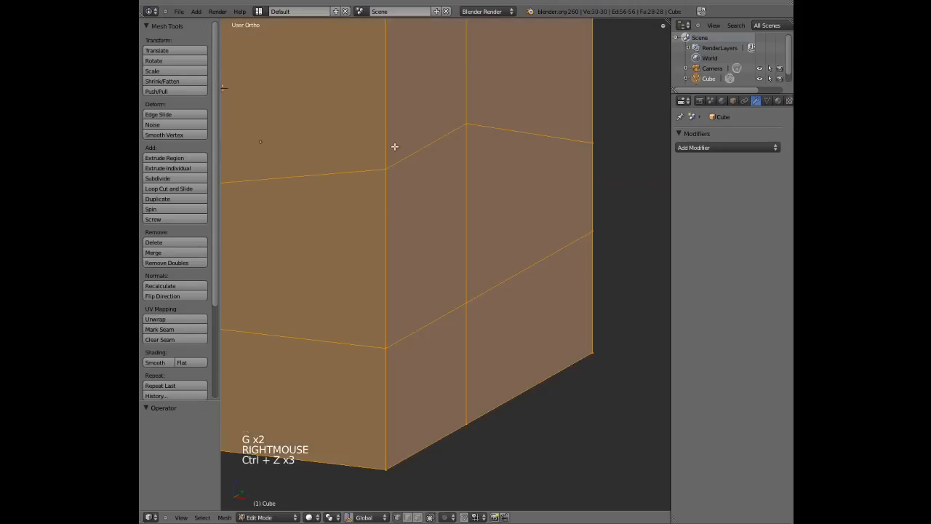
Step: Try moving only the front corner vertex off the cube's side to expose the overlapping vertex, and undo the move
key(a)
right_click(395, 157)
key(g)
key(g)
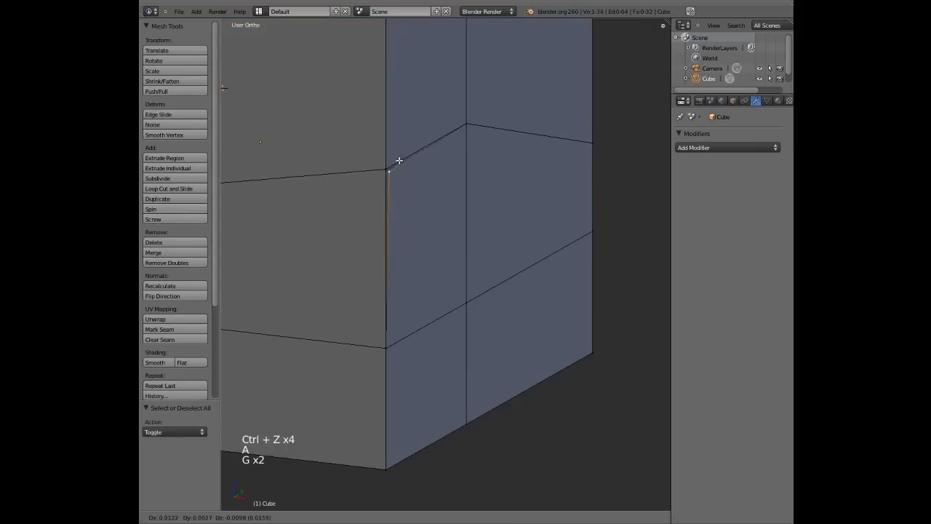
right_click(429, 180)
scroll(411, 179, up, 2)
key(g)
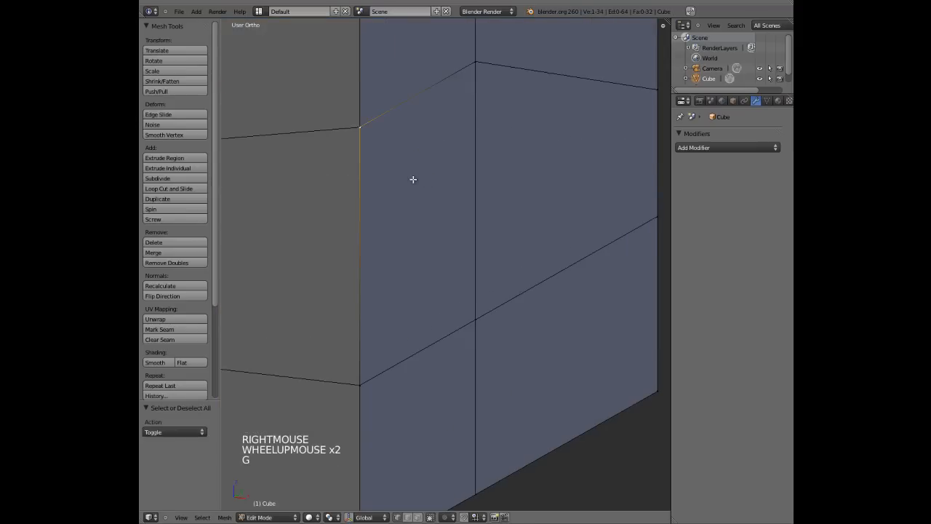
key(g)
click(437, 156)
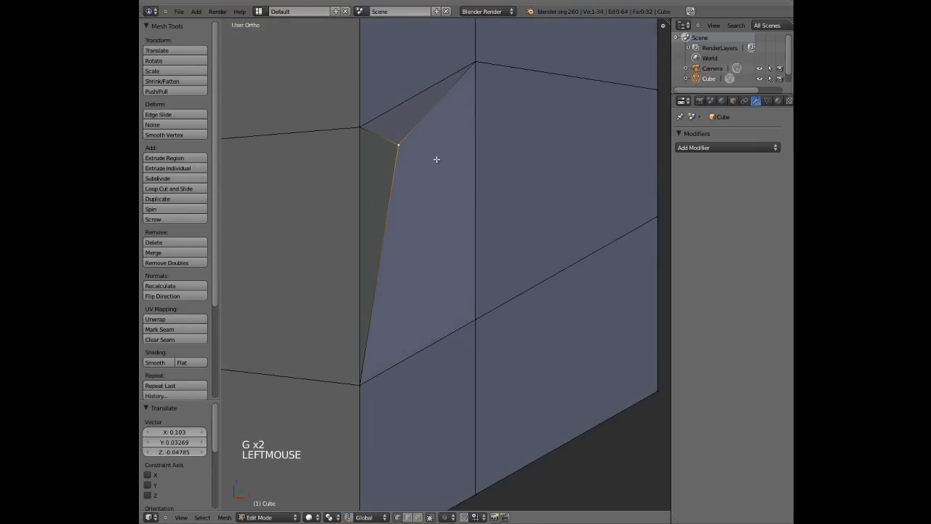
key(ctrl+z)
scroll(417, 161, down, 4)
shift+middle_drag(418, 161, 420, 196)
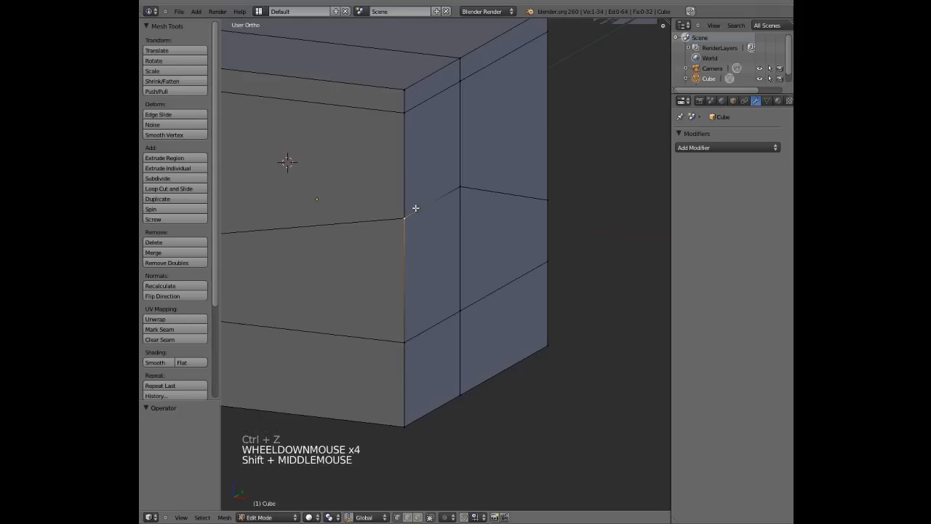
key(w)
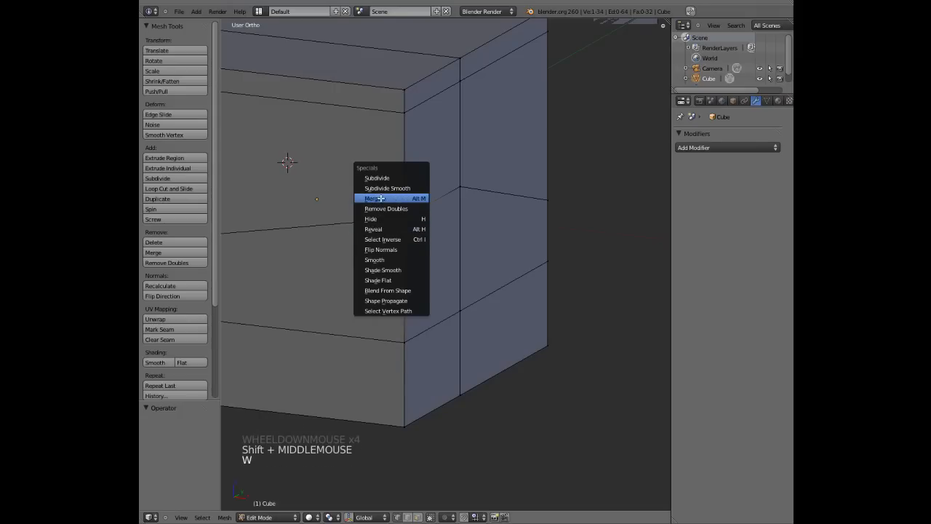
middle_drag(517, 139, 427, 258)
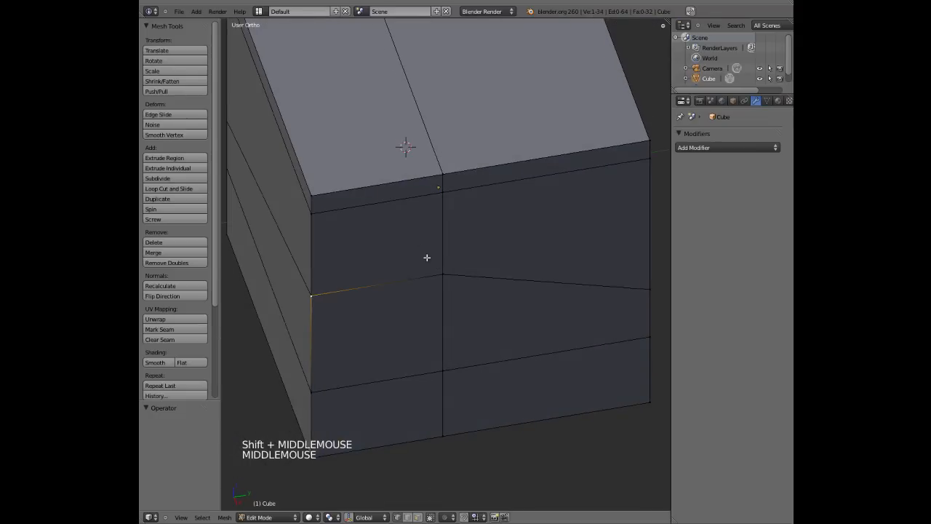
right_click(318, 195)
shift+middle_drag(389, 193, 403, 204)
middle_drag(348, 272, 459, 193)
scroll(415, 216, up, 2)
scroll(407, 222, down, 2)
right_click(528, 214)
scroll(539, 218, up, 2)
key(g)
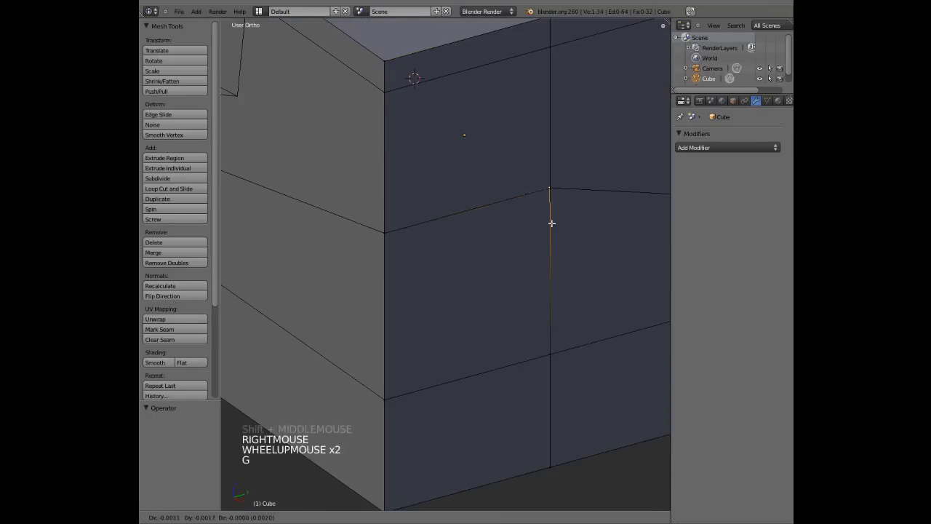
right_click(533, 239)
scroll(437, 244, down, 1)
scroll(388, 250, up, 3)
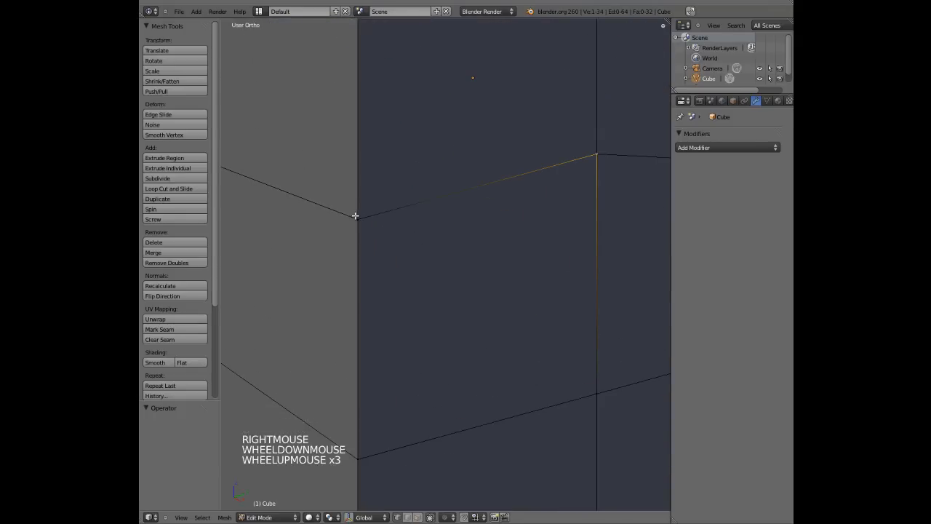
Step: Box-select both overlapping vertices at the cube's vertical corner edge in wireframe and merge them at center
key(a)
key(z)
key(b)
drag(349, 211, 373, 229)
key(z)
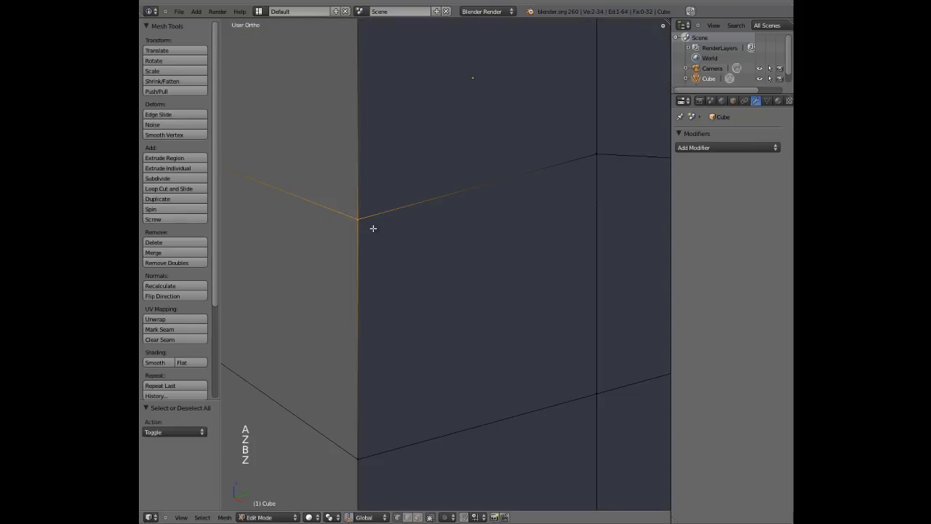
middle_drag(373, 228, 382, 228)
key(w)
click(383, 218)
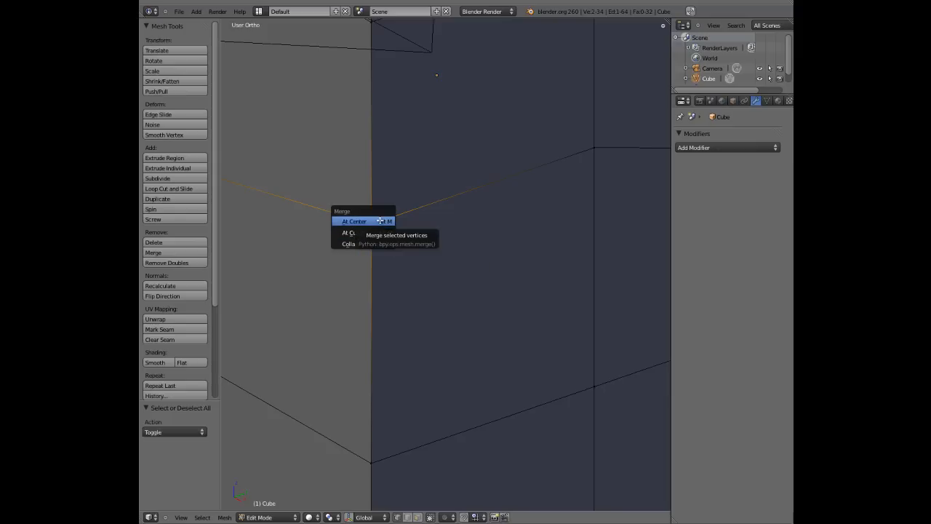
click(380, 220)
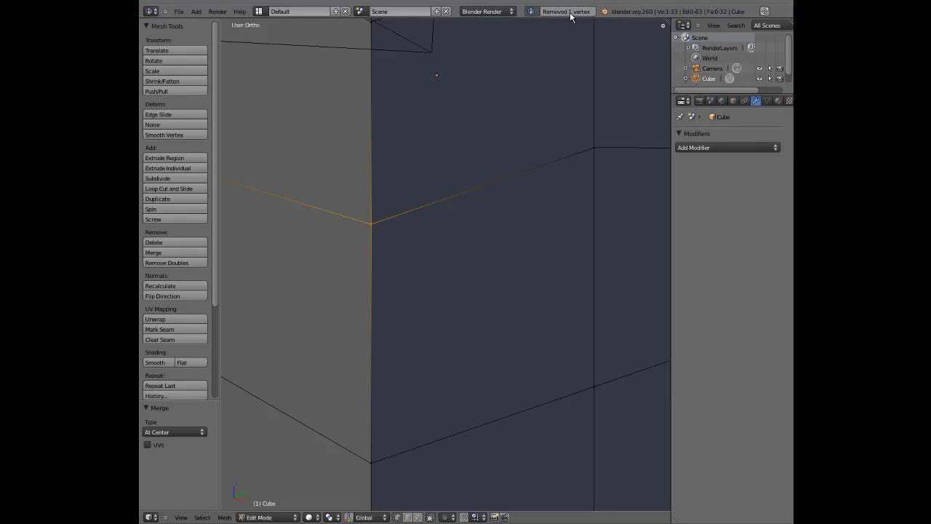
Step: Test the merged corner vertex with a free move, and cancel the move
key(a)
right_click(371, 221)
key(b)
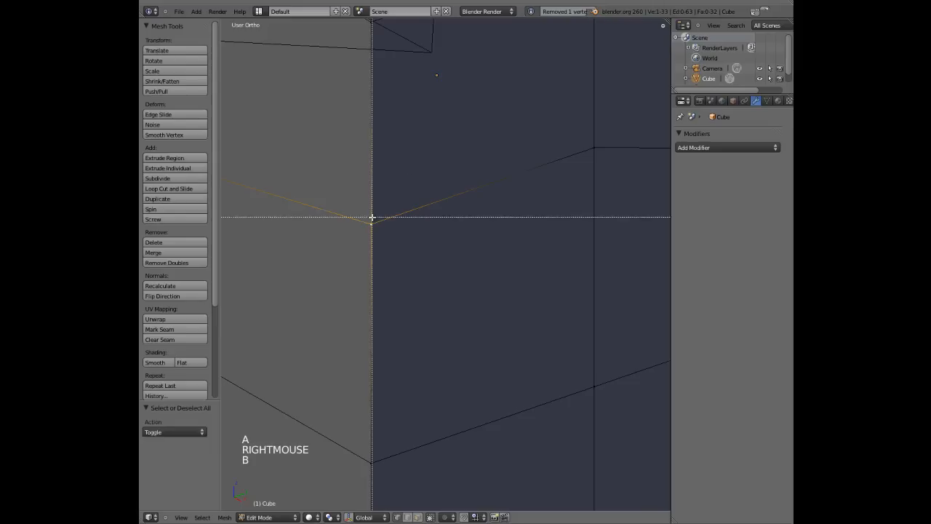
right_click(362, 216)
key(g)
key(g)
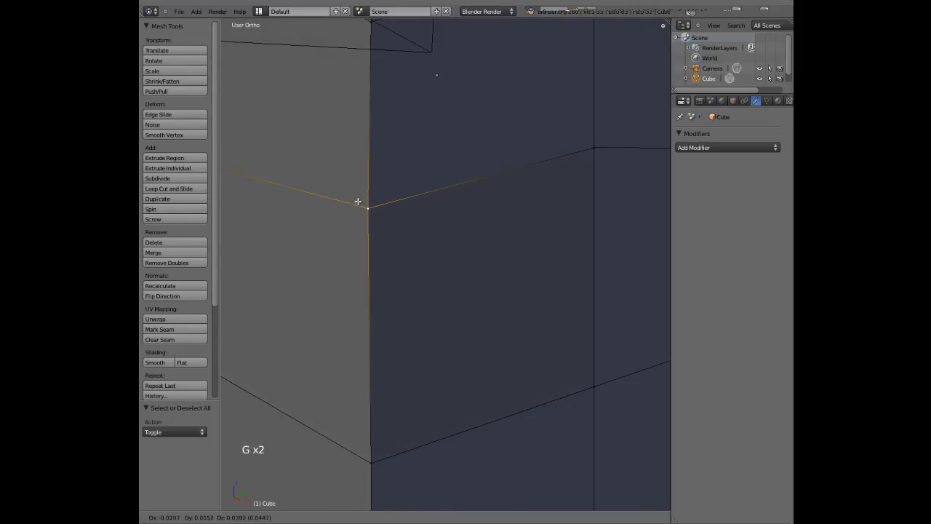
right_click(337, 211)
key(ctrl+z)
Step: Merge the top face's corner vertex and the neighbouring middle vertex of its front edge at center, and undo the merge
scroll(422, 181, down, 4)
mouse_move(422, 181)
middle_down()
mouse_move(443, 114)
mouse_move(441, 227)
mouse_move(401, 187)
mouse_move(404, 176)
middle_up()
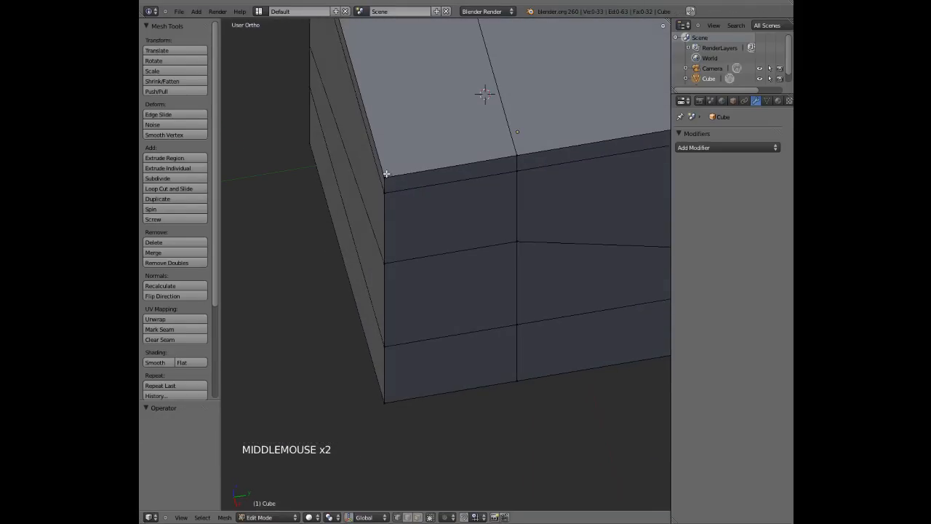
right_click(459, 156)
shift+right_click(516, 155)
mouse_move(516, 156)
middle_down()
mouse_move(478, 172)
mouse_move(527, 159)
middle_up()
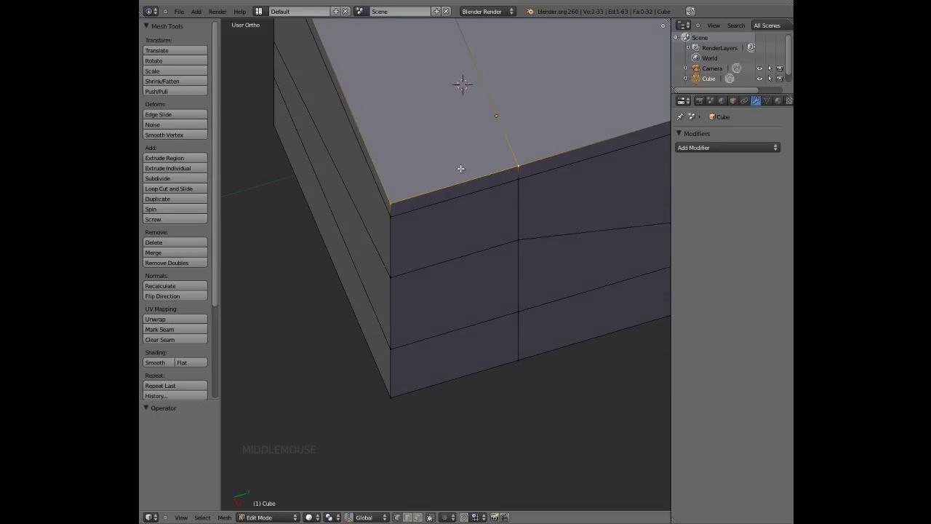
key(w)
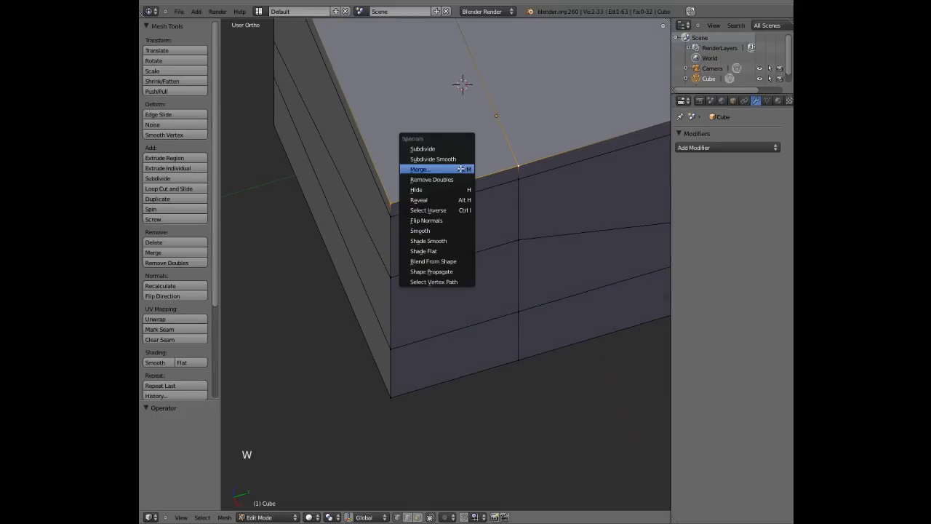
click(461, 169)
click(459, 169)
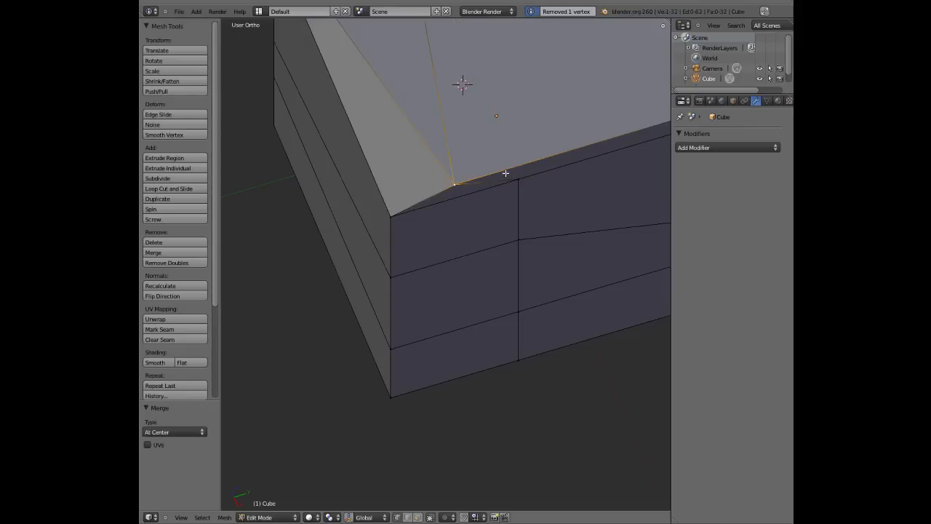
middle_drag(506, 174, 543, 163)
key(ctrl+z)
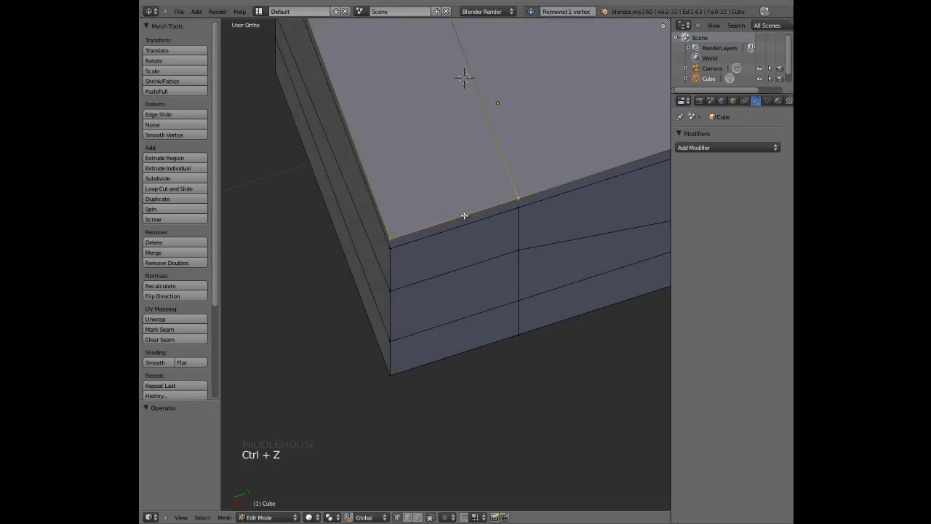
middle_drag(452, 216, 452, 210)
key(w)
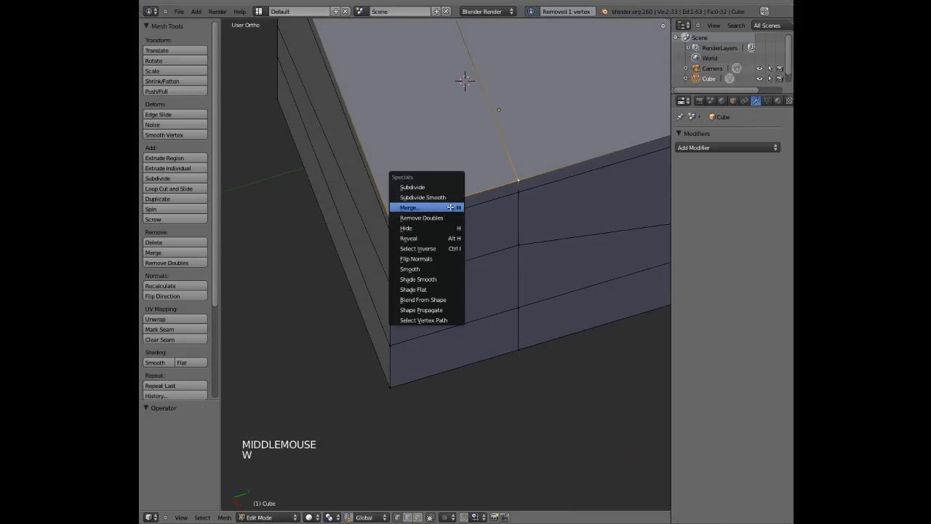
click(451, 208)
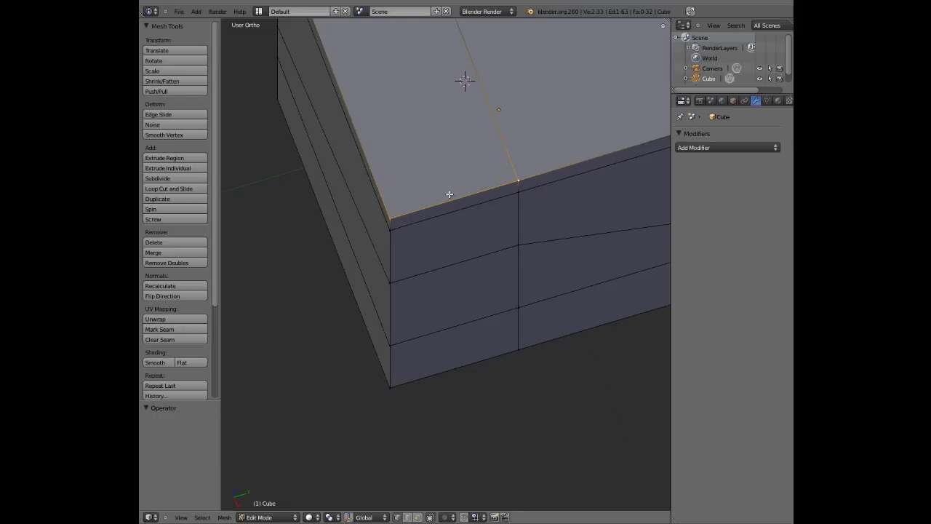
Step: Select the top corner vertex first and the middle edge vertex last, merge them with At Last, and undo the merge
key(a)
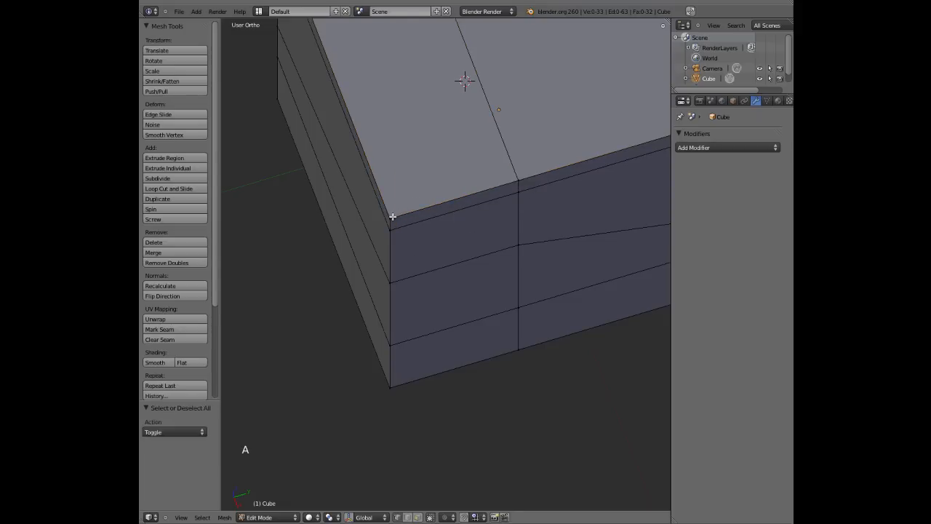
right_click(392, 217)
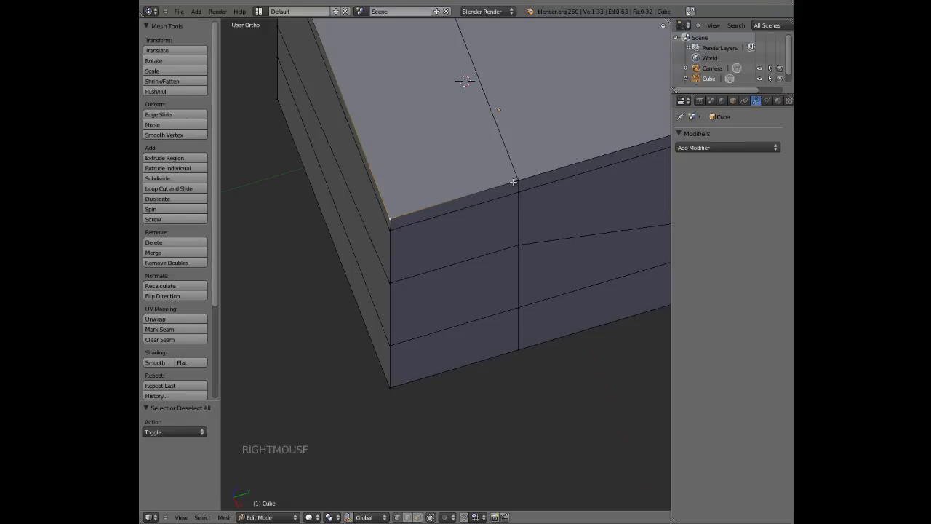
key(a)
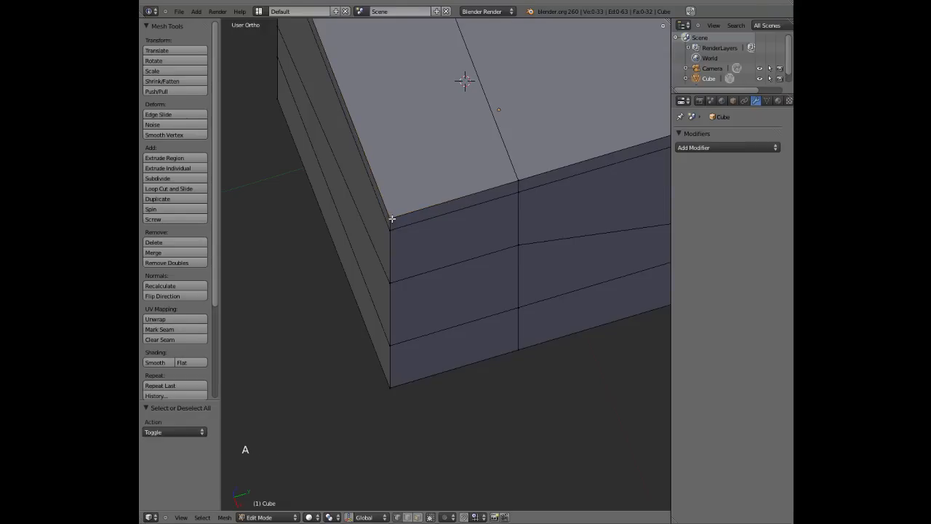
right_click(391, 218)
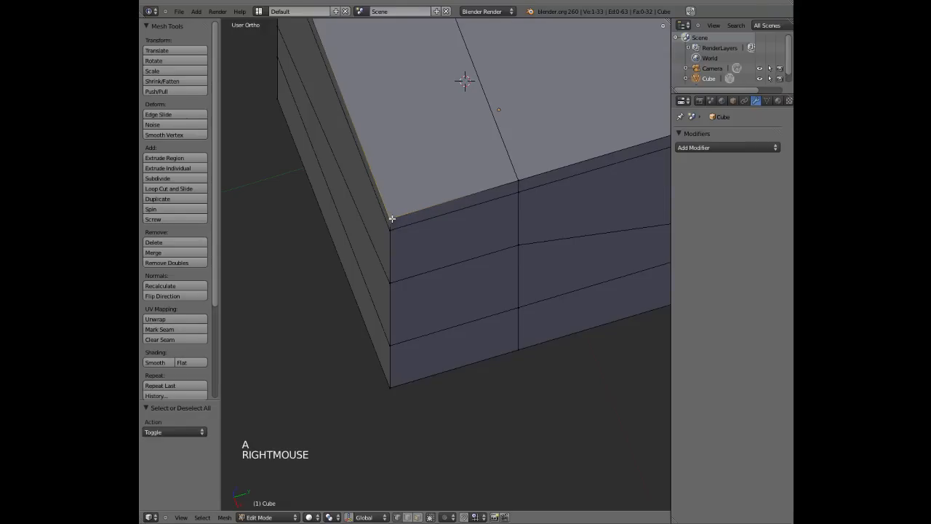
shift+right_click(520, 180)
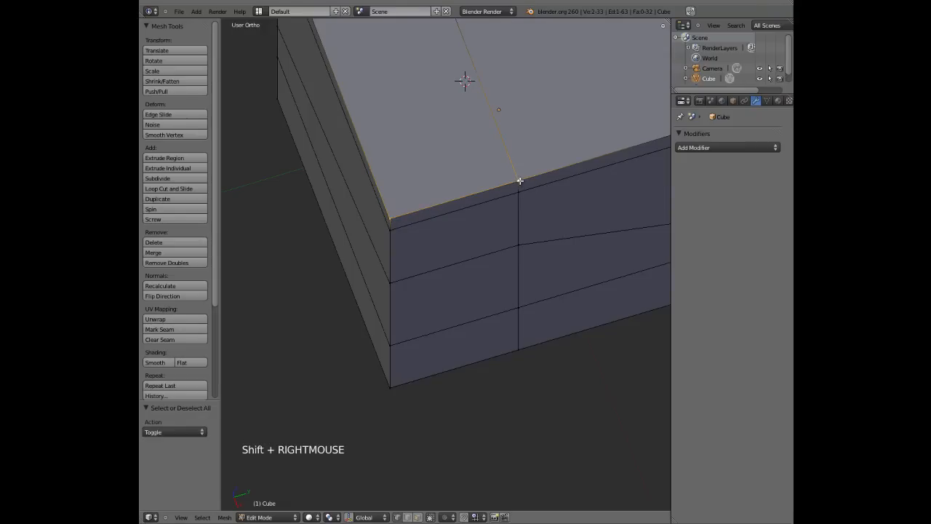
key(w)
click(520, 181)
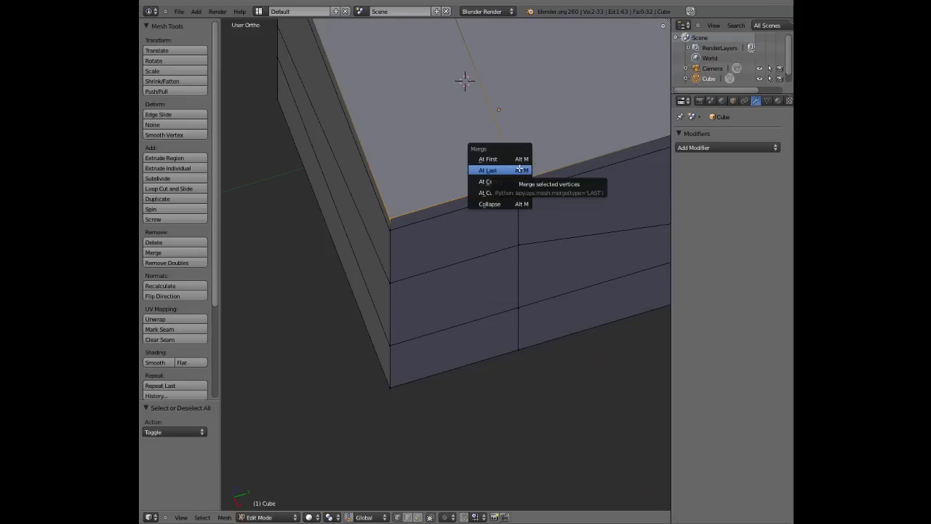
click(519, 170)
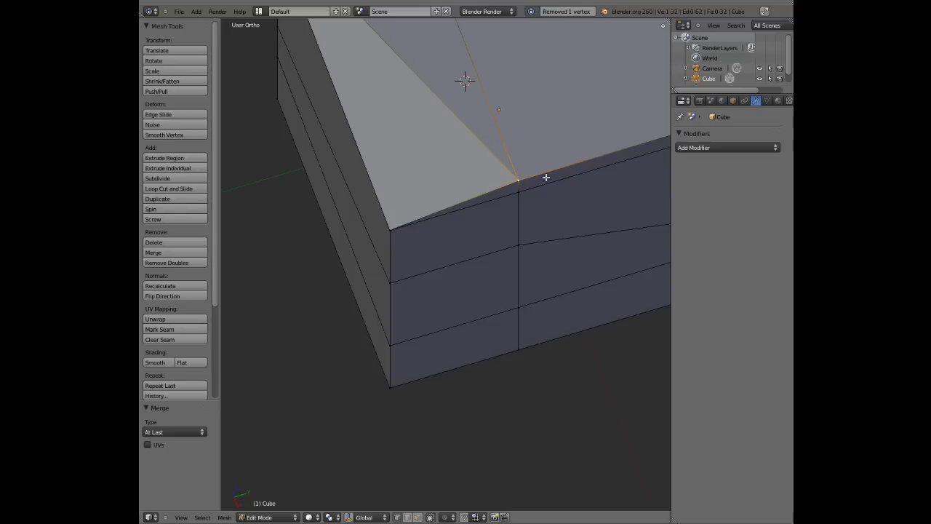
key(ctrl+z)
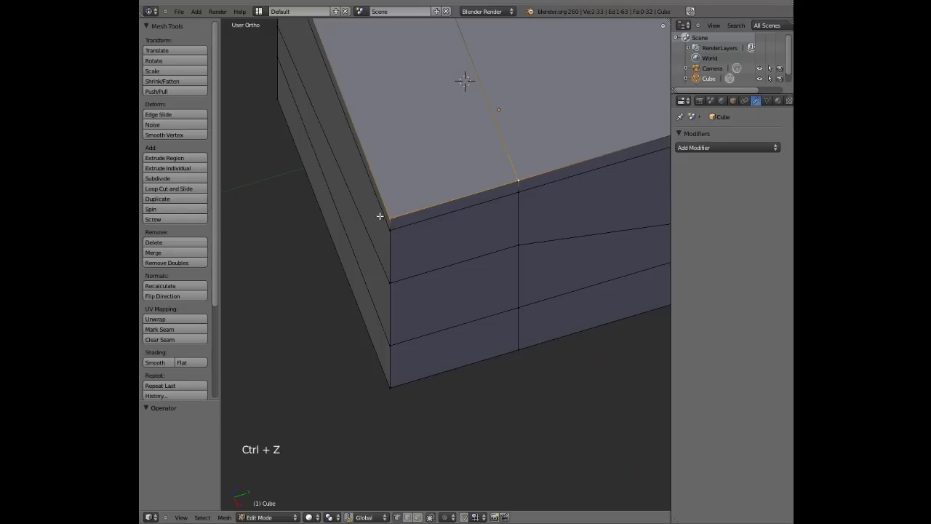
Step: Repeat the At Last merge of the top corner vertex onto the middle edge vertex, and undo it
right_click(410, 211)
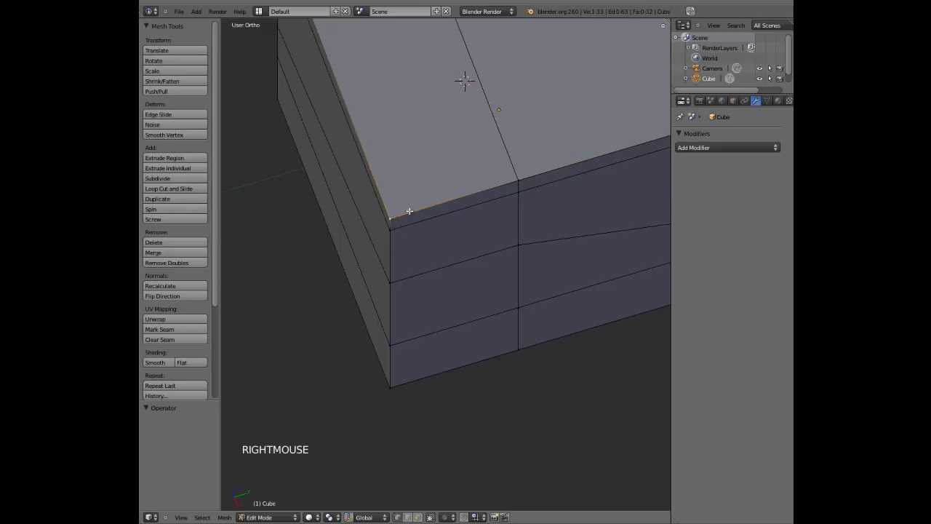
shift+right_click(522, 178)
key(w)
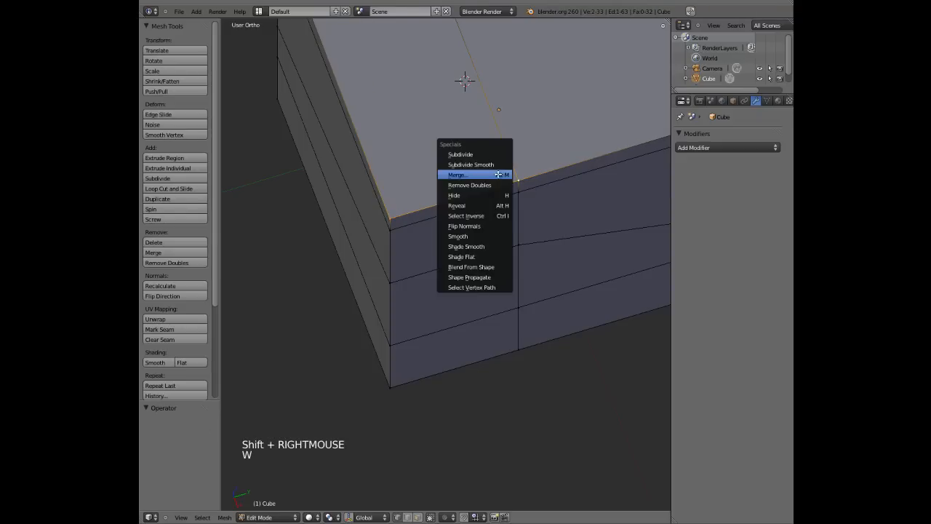
click(499, 175)
click(498, 179)
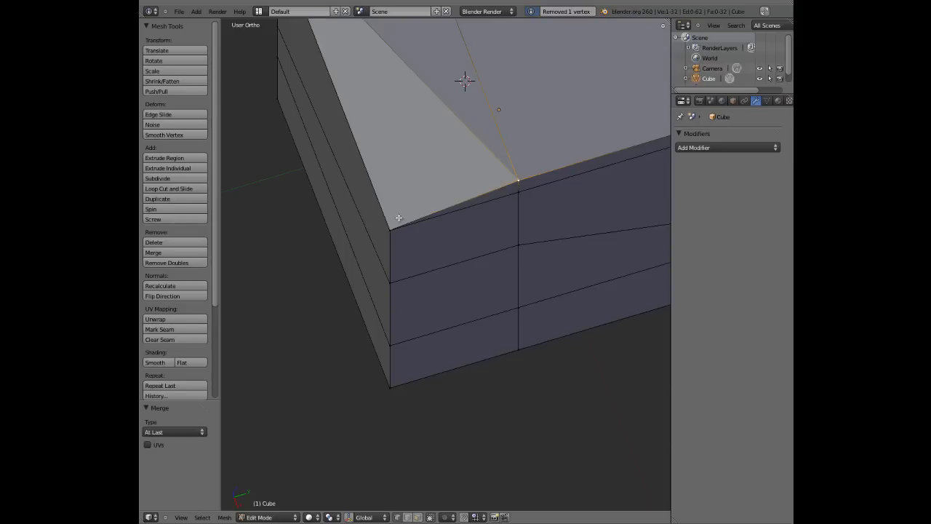
shift+middle_drag(522, 181, 519, 207)
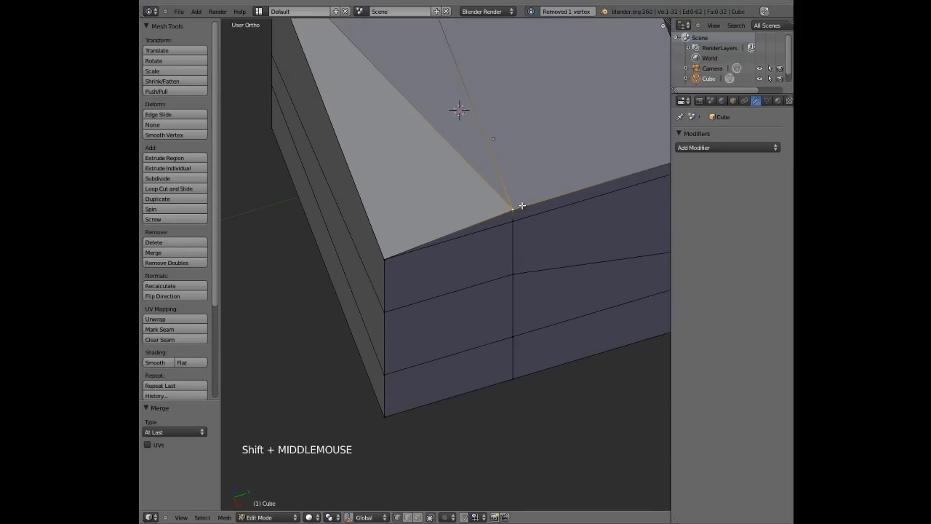
key(ctrl+z)
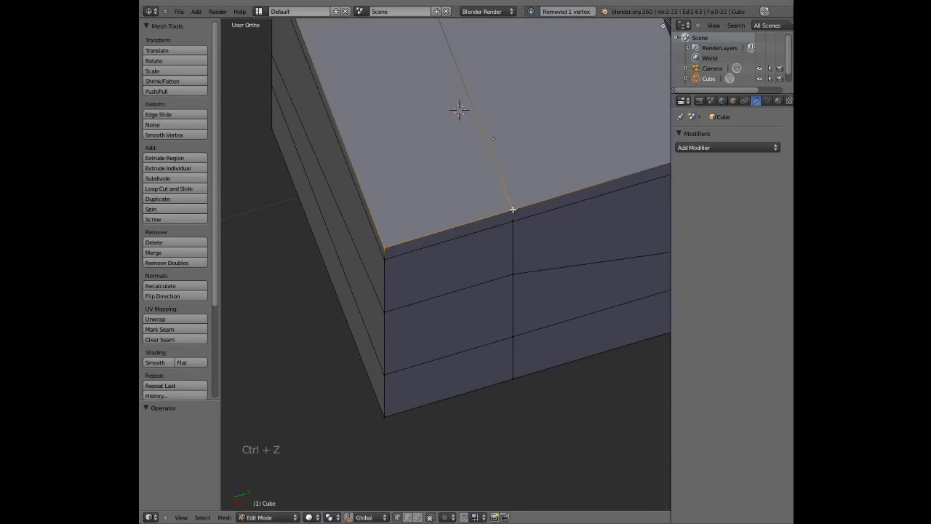
Step: Reselect the two top-edge vertices with the corner vertex last, and merge them onto the corner with At Last
right_click(386, 239)
shift+right_click(387, 242)
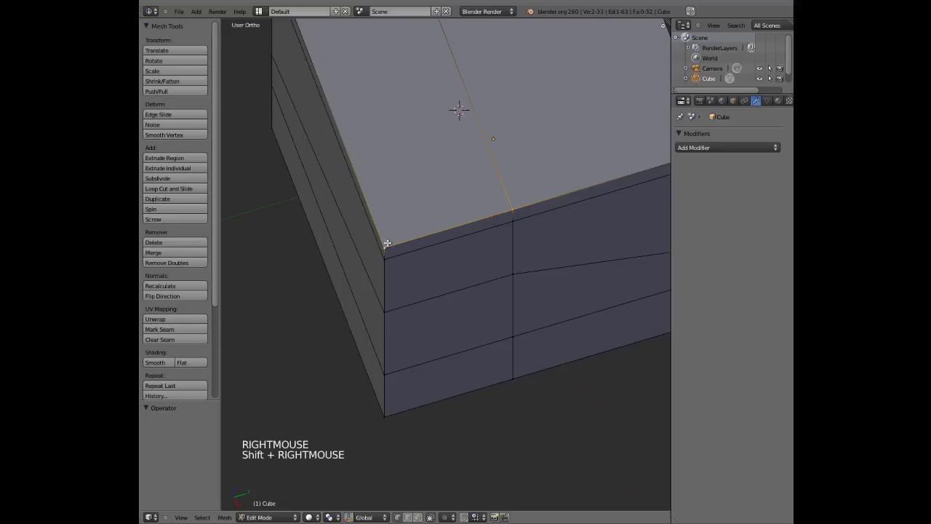
key(w)
click(426, 211)
click(426, 211)
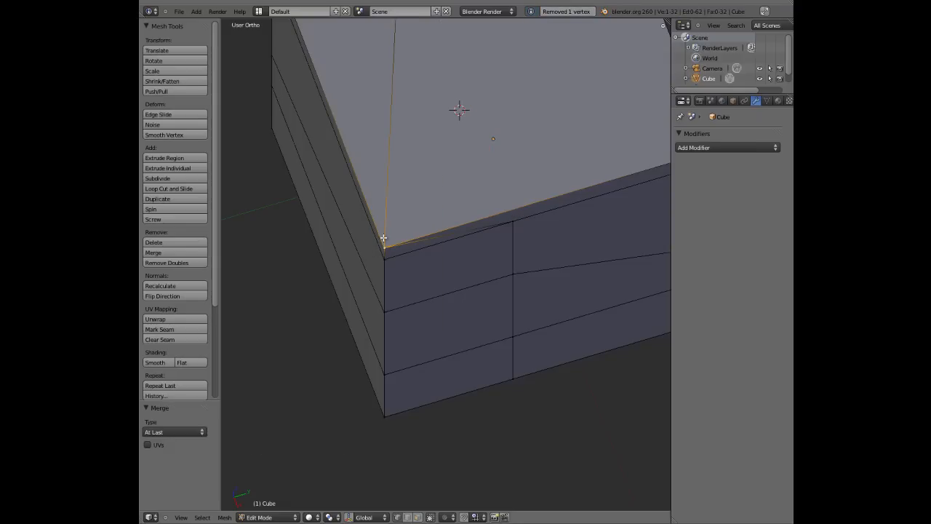
Step: Undo the last merge, reselect the middle edge vertex first and the corner vertex last, and merge them with At First
key(ctrl+z)
key(w)
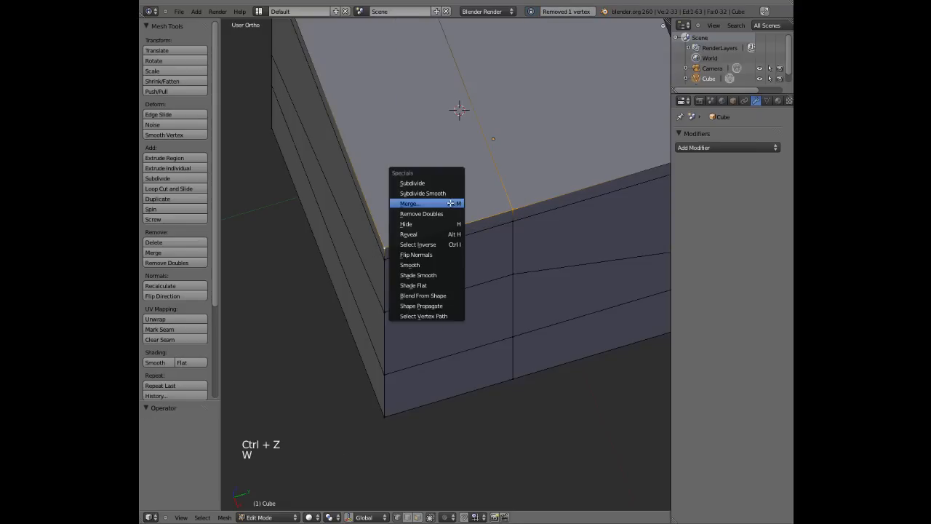
right_click(522, 208)
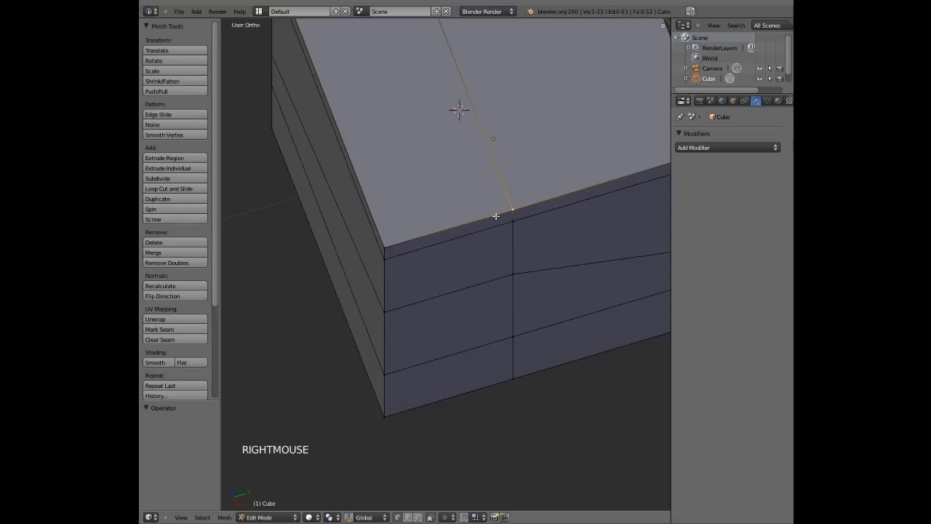
shift+right_click(386, 247)
key(w)
click(440, 208)
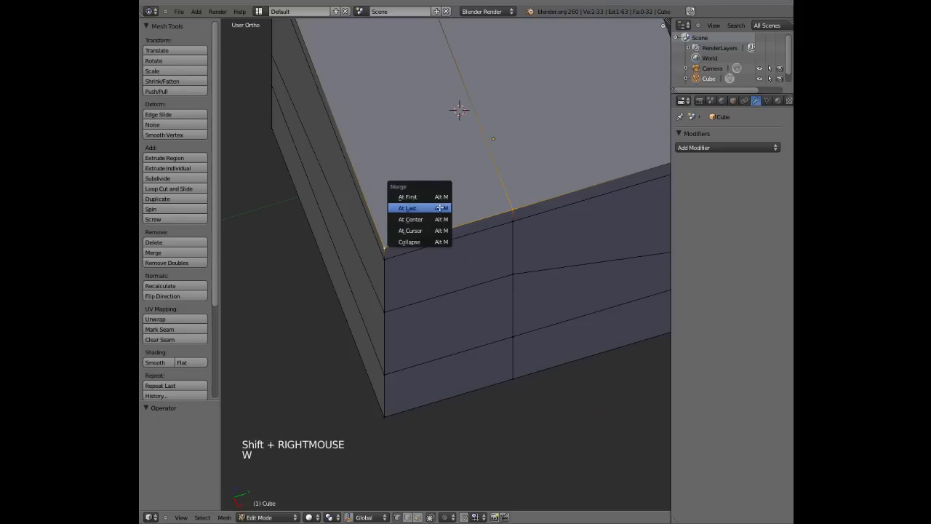
click(437, 197)
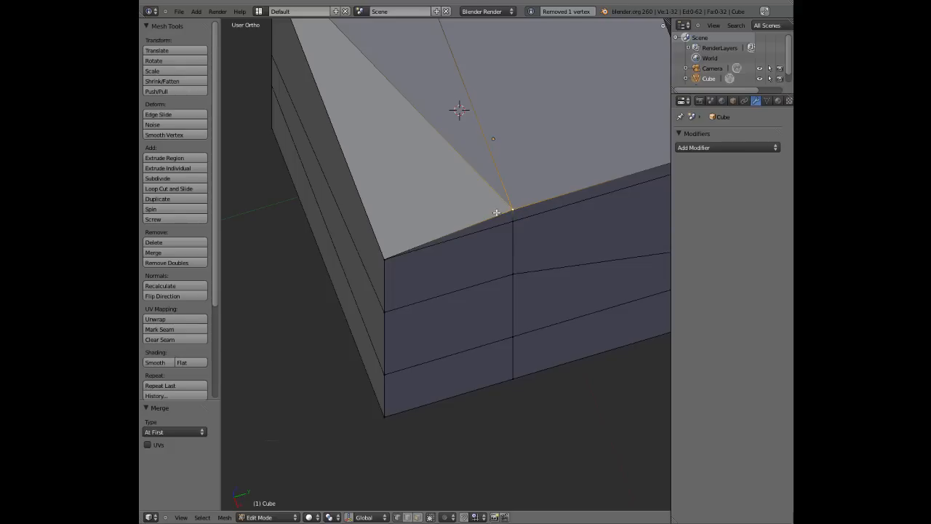
Step: Undo the At First merge and deselect the whole mesh
key(ctrl+z)
key(a)
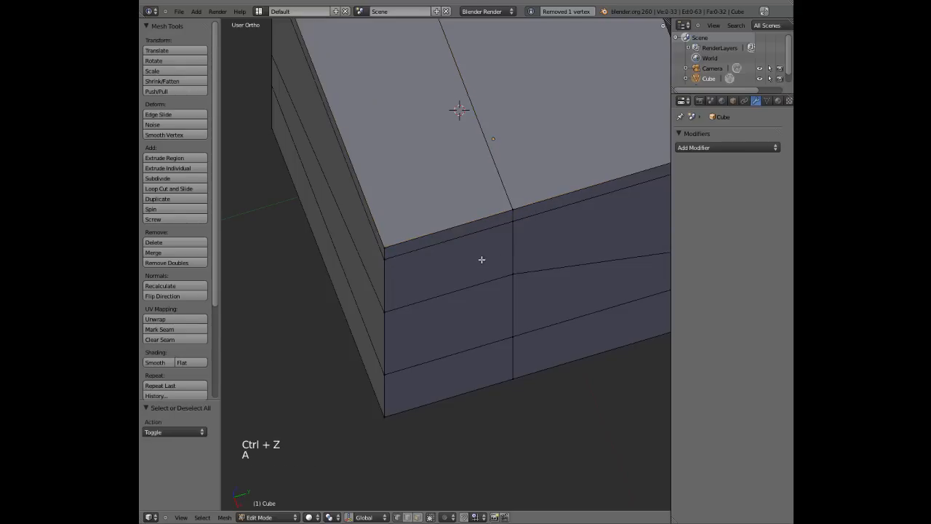
middle_drag(480, 259, 487, 260)
shift+middle_drag(488, 261, 472, 182)
middle_drag(473, 182, 498, 289)
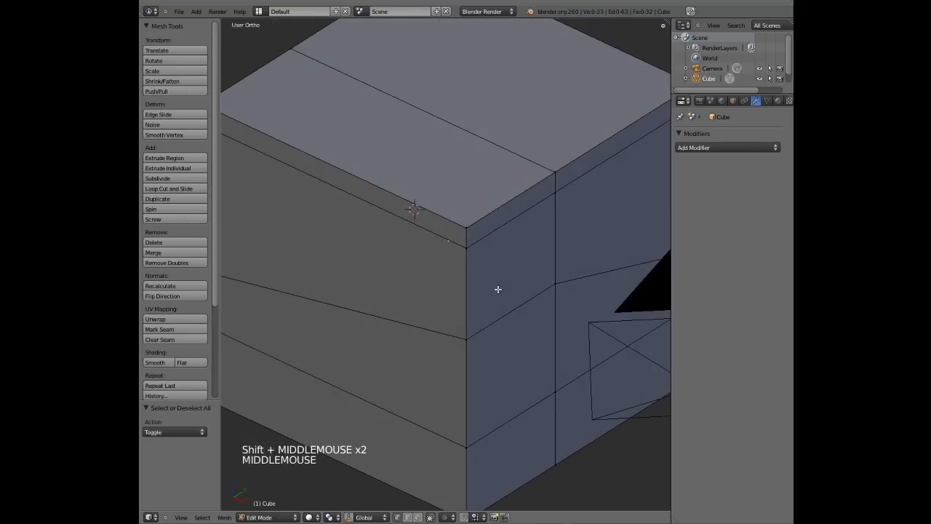
scroll(497, 289, down, 3)
middle_drag(551, 281, 444, 265)
right_click(521, 299)
shift+right_click(614, 282)
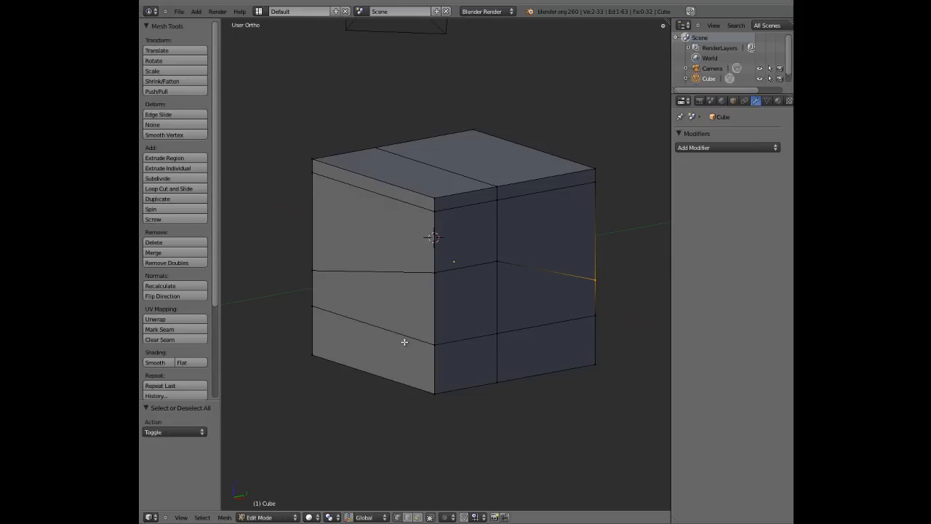
key(ctrl+z)
Step: Select the horizontal edge loop just below the cube's top, delete its vertices, and undo the deletion
shift+middle_drag(435, 285, 421, 314)
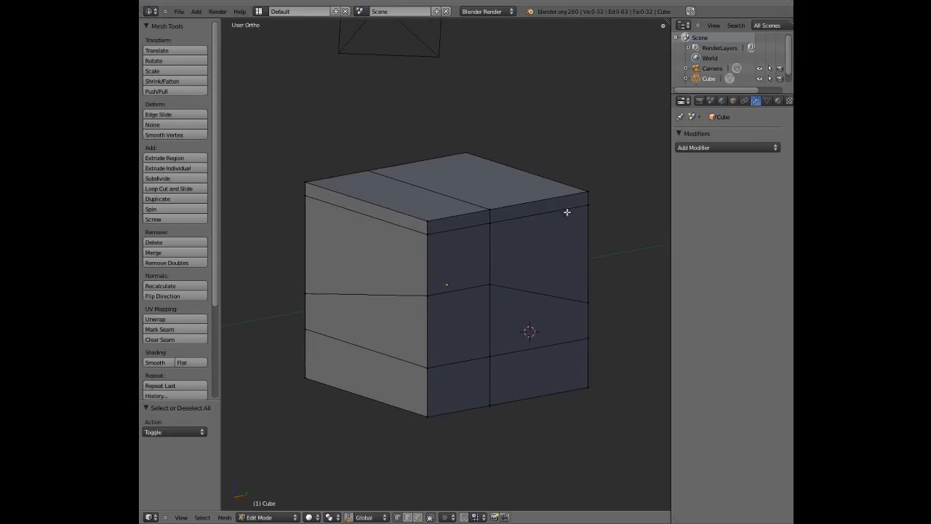
scroll(453, 239, up, 2)
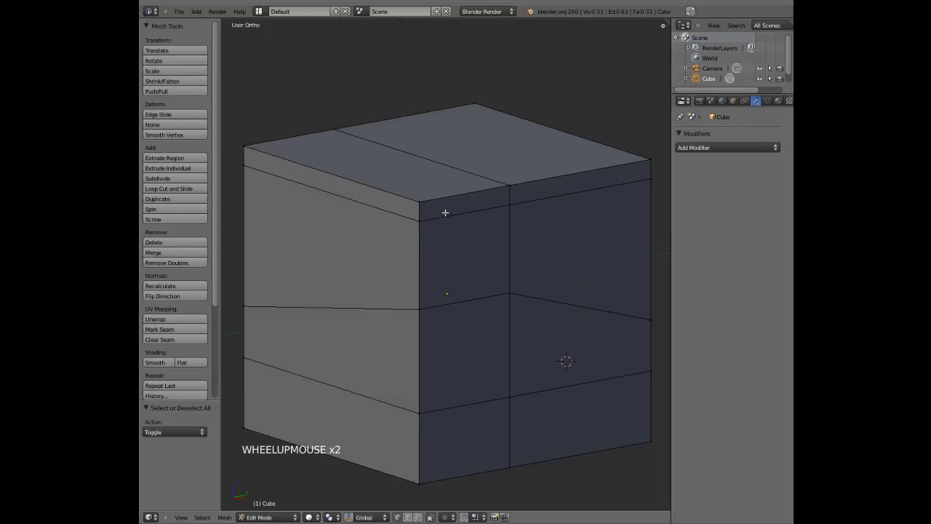
alt+shift+right_click(446, 214)
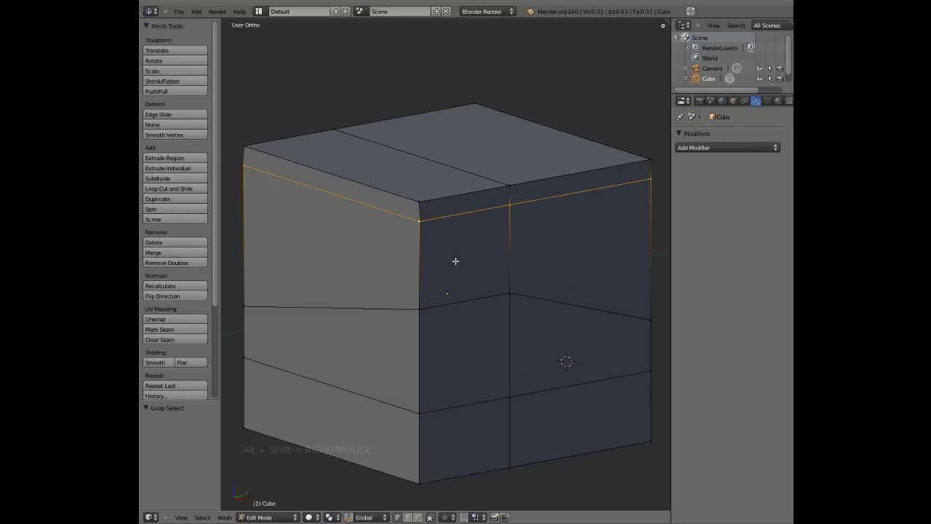
key(x)
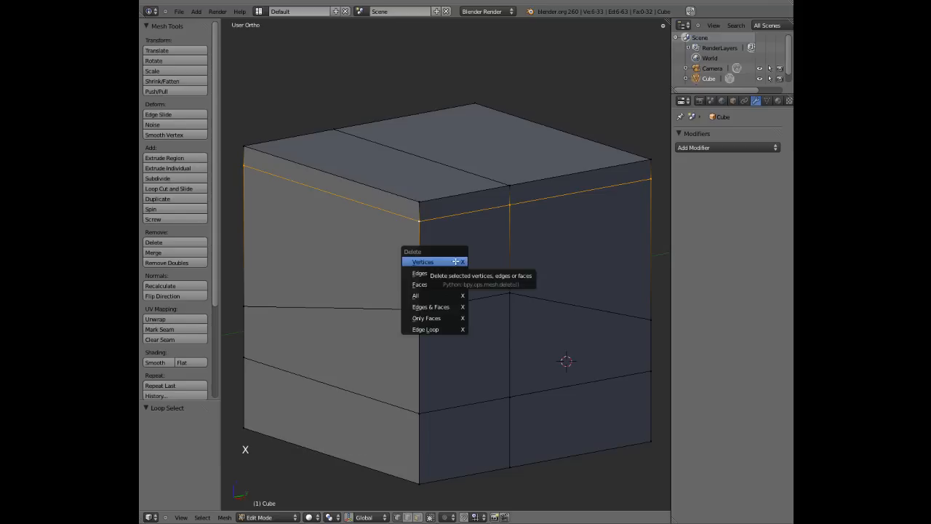
key(Escape)
key(x)
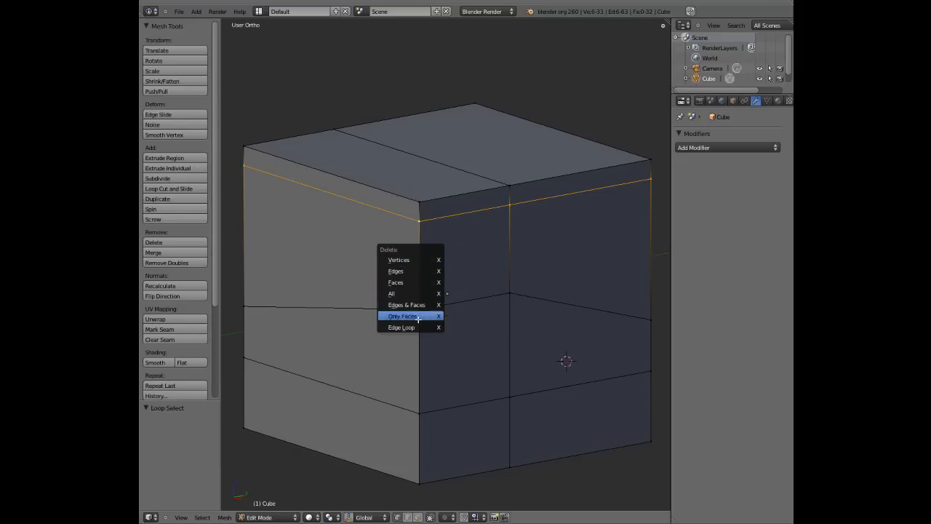
key(Escape)
key(x)
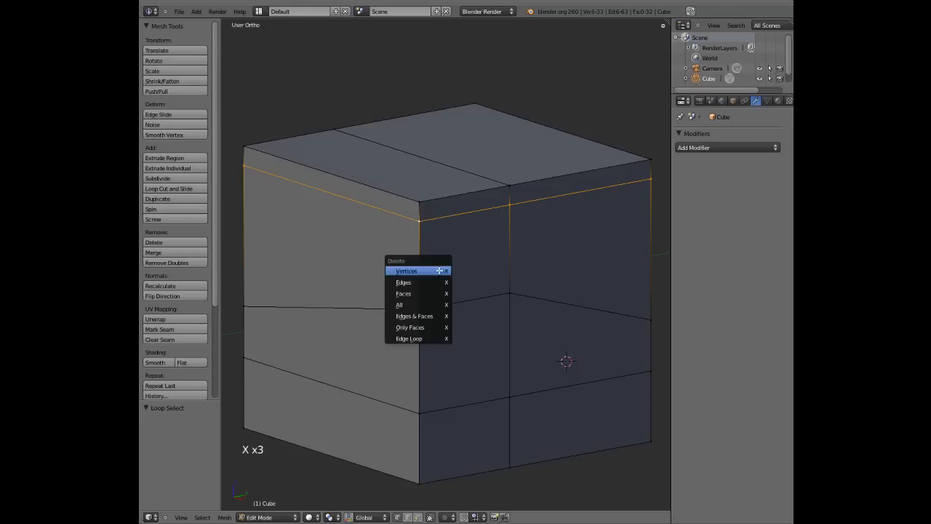
click(440, 271)
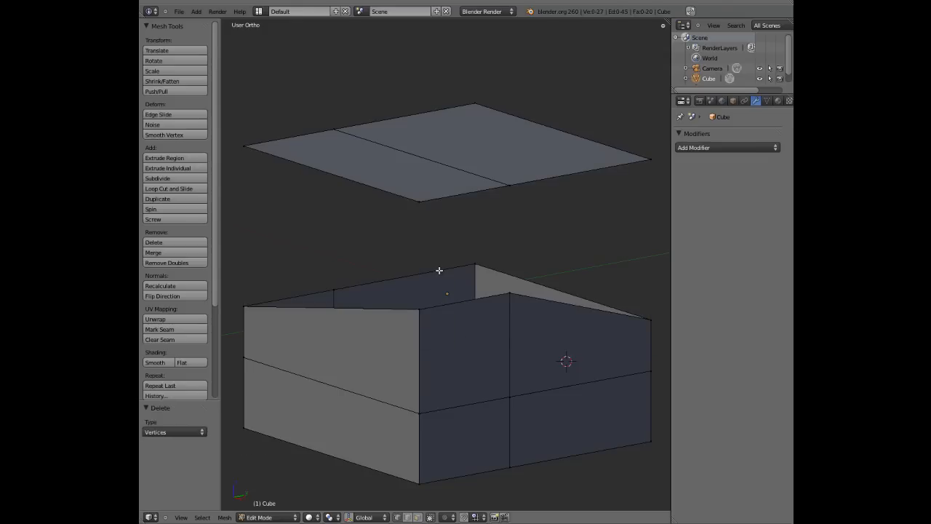
key(ctrl+z)
Step: Delete only the edges of the selected upper loop, and undo the deletion and the loop selection
key(x)
click(438, 276)
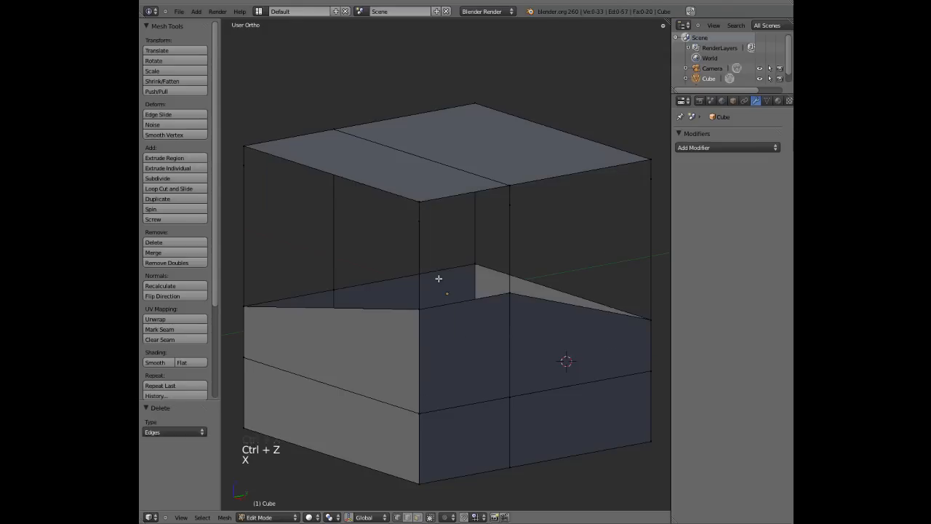
key(ctrl+z)
key(ctrl+z)
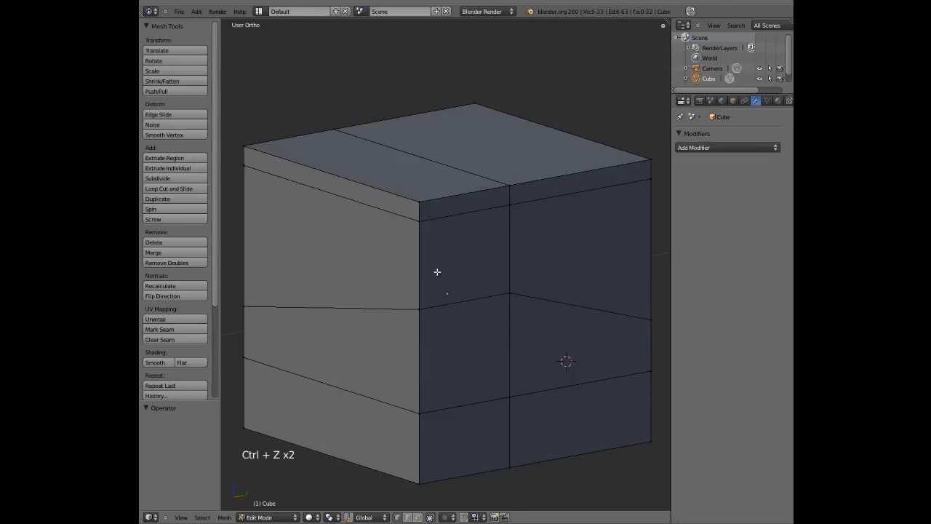
Step: Reselect the edge loop just below the top, delete its vertices, inspect the gap from the side, and undo
alt+shift+right_click(433, 219)
key(x)
click(428, 246)
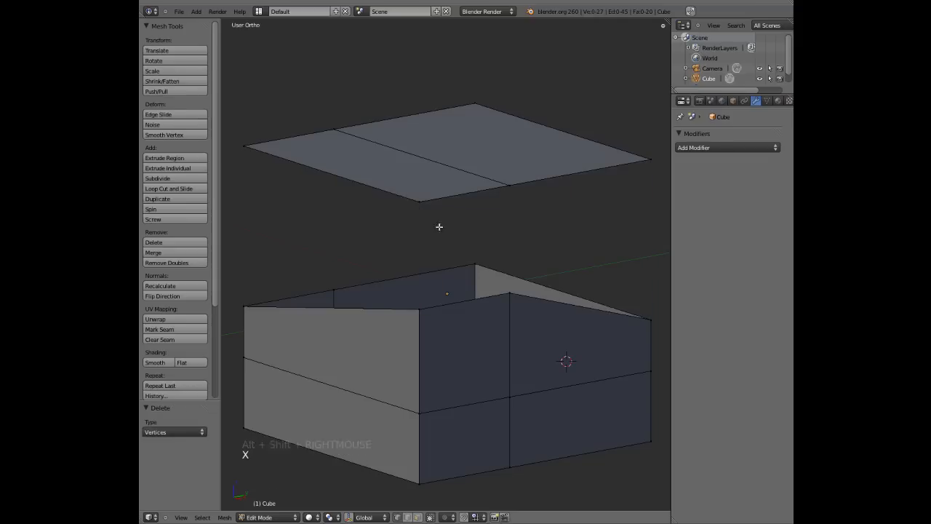
alt+middle_click(407, 193)
middle_drag(407, 193, 462, 218)
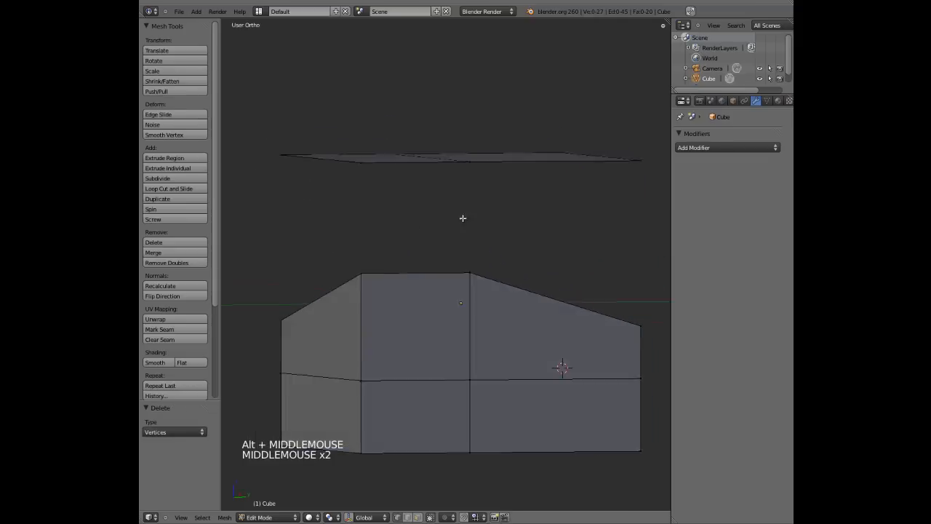
key(ctrl+z)
Step: Delete the selected loop's edges, inspect the remaining vertical edges, and undo the deletion
key(x)
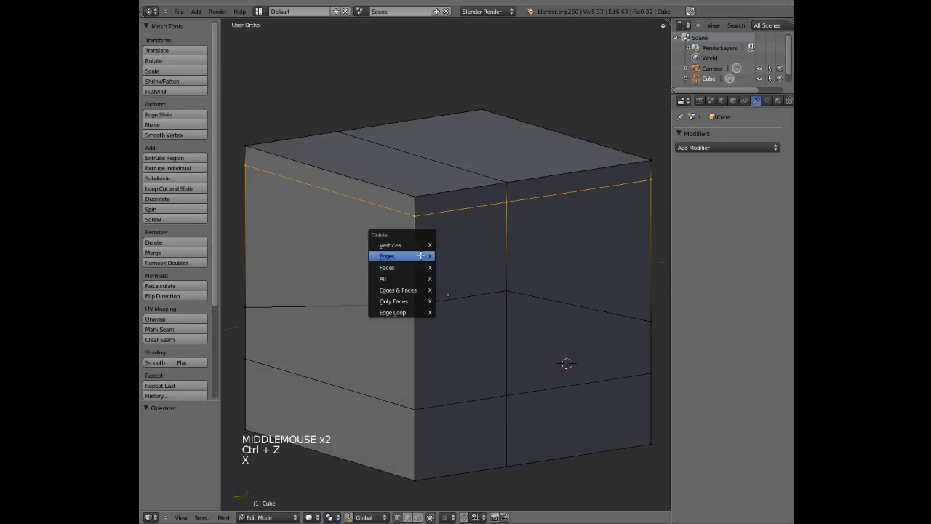
click(421, 255)
middle_drag(447, 250, 429, 248)
middle_drag(381, 210, 429, 211)
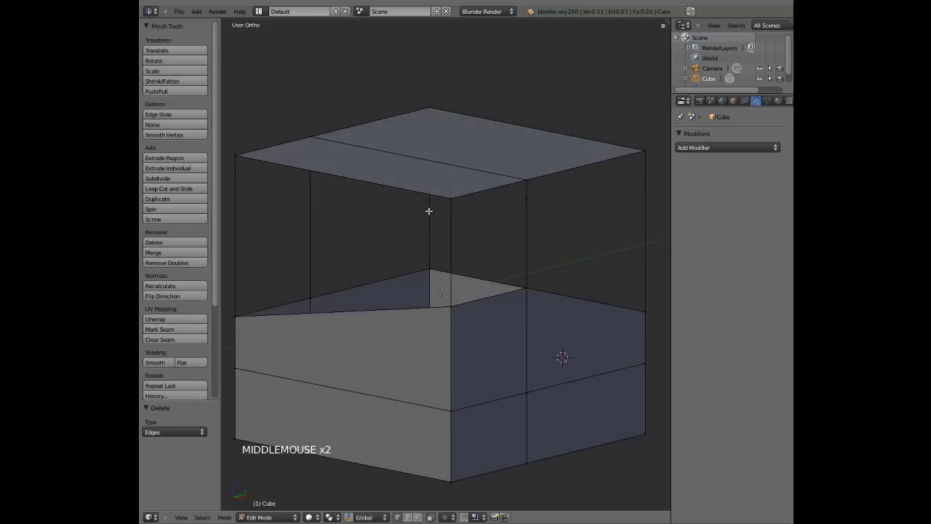
key(ctrl+z)
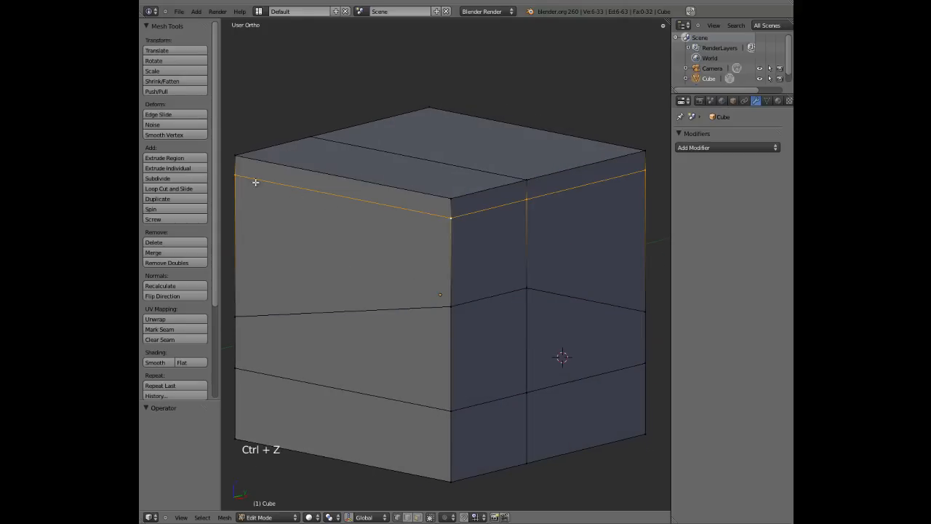
Step: Delete the loop's edges again, and select the leftover vertices on the front corner and middle vertical edges in turn
key(x)
click(420, 244)
middle_drag(422, 243, 449, 241)
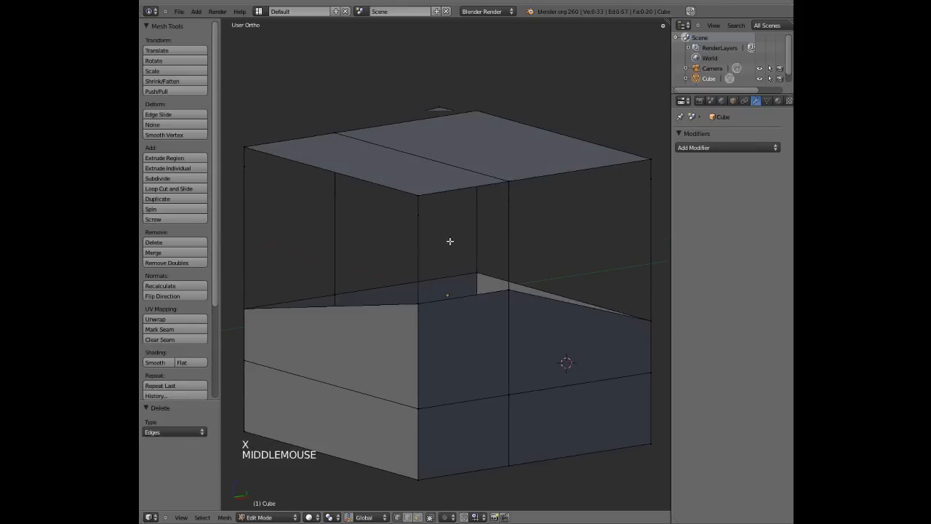
right_click(420, 218)
right_click(506, 204)
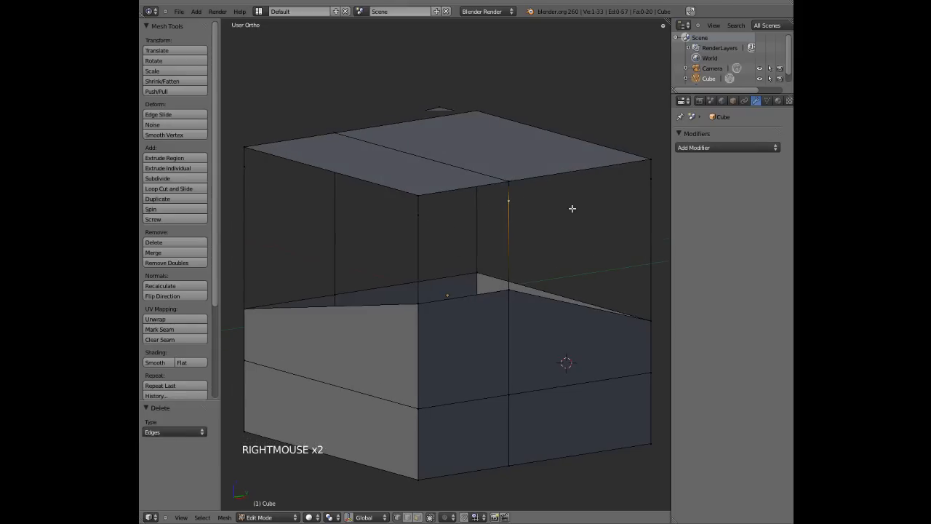
Step: Select the front corner's vertical edge segments in edge select mode, and undo back to before the edge deletion
key(ctrl+Tab)
click(420, 240)
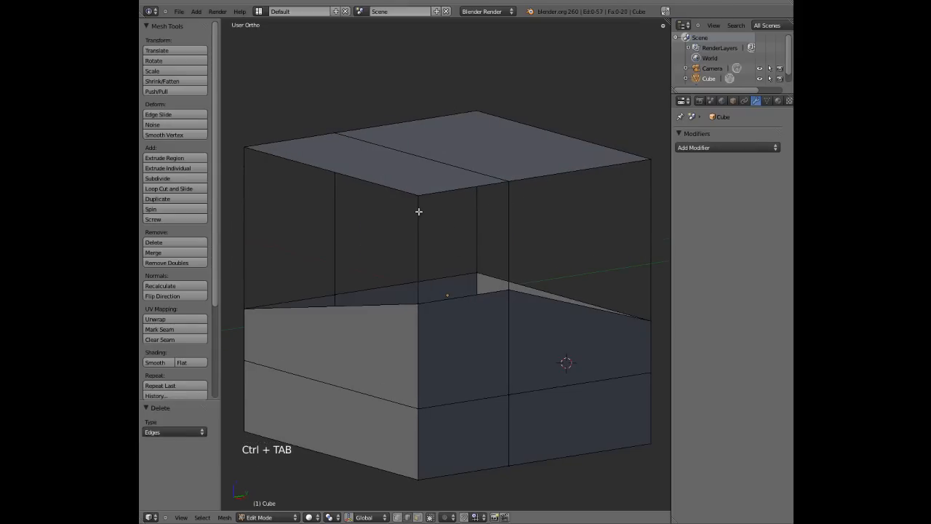
right_click(418, 211)
shift+right_click(419, 242)
key(ctrl+z)
key(ctrl+z)
key(ctrl+z)
key(ctrl+z)
key(ctrl+z)
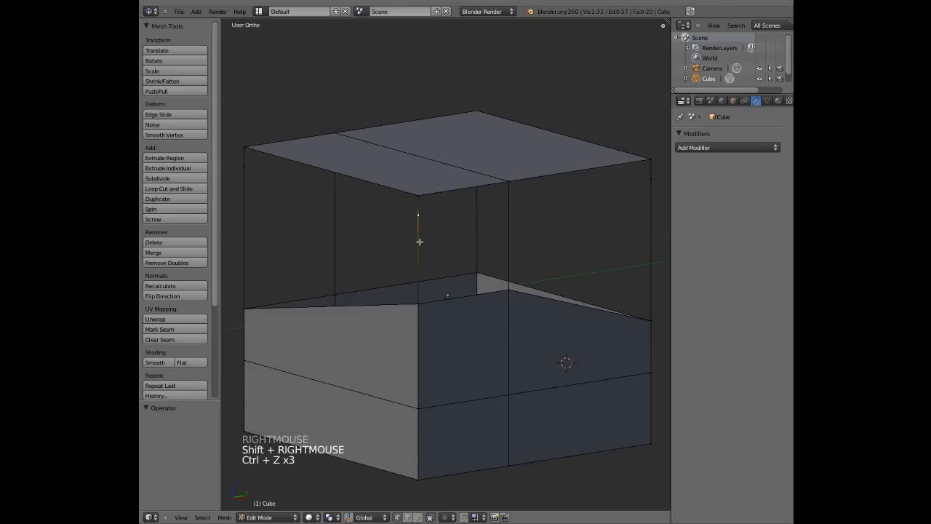
Step: Try to delete the selected loop with the Faces option, and select the edge loop below the top again
key(x)
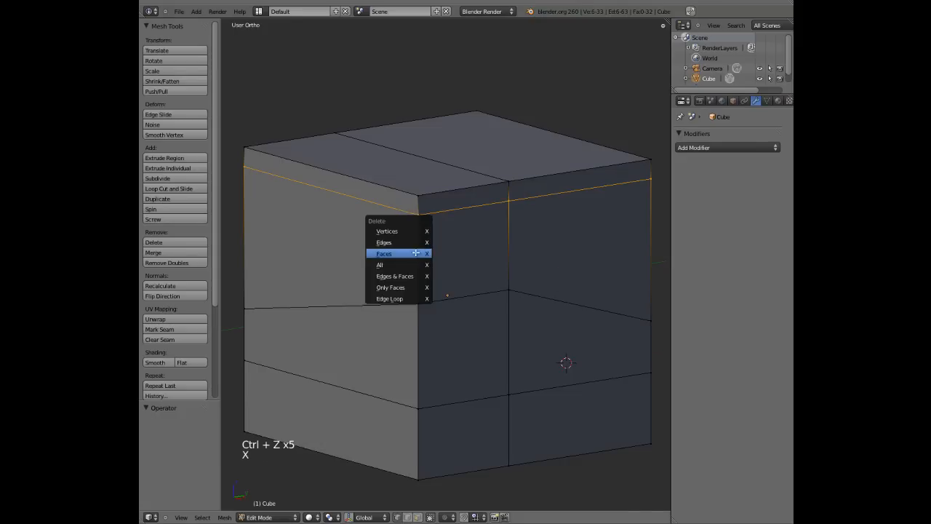
click(419, 251)
middle_drag(437, 251, 404, 237)
alt+shift+right_click(392, 208)
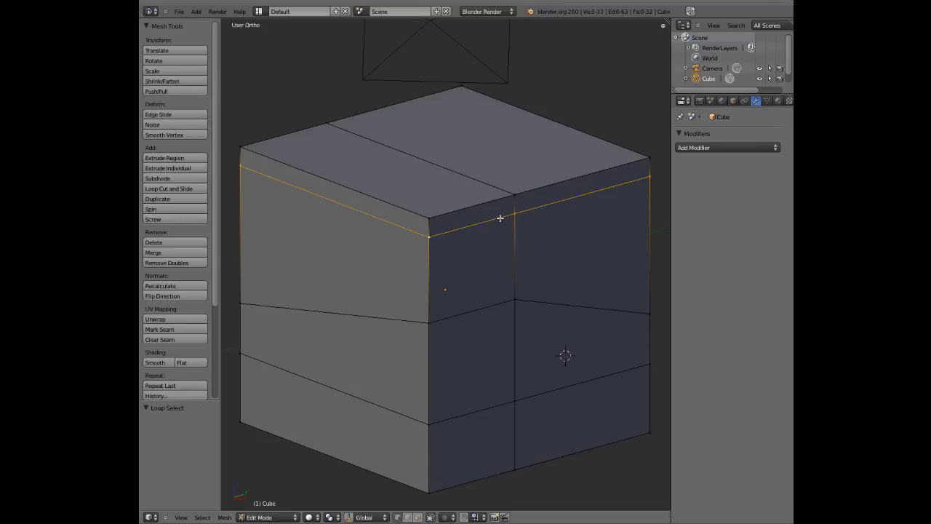
Step: In face select mode, select the narrow ring of faces around the top, delete it, and undo the deletion
scroll(512, 218, up, 2)
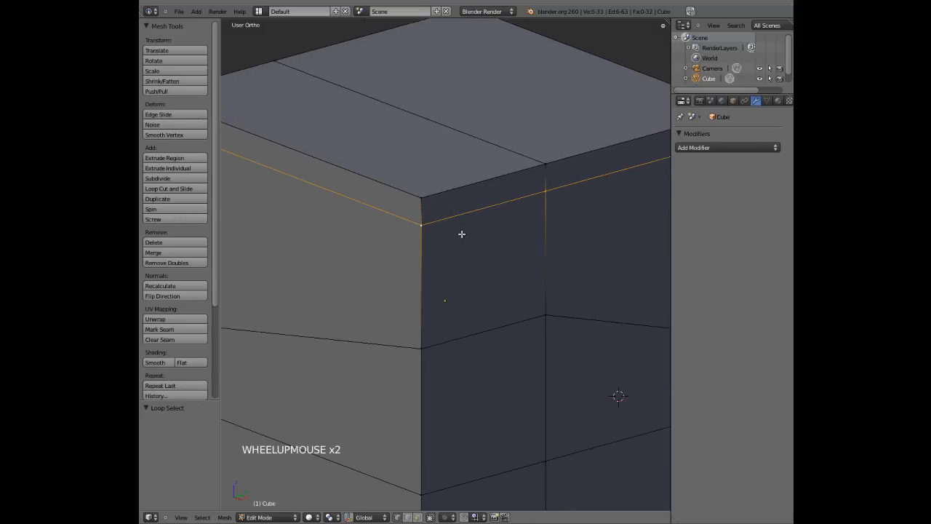
scroll(451, 234, down, 1)
key(ctrl+Tab)
click(440, 244)
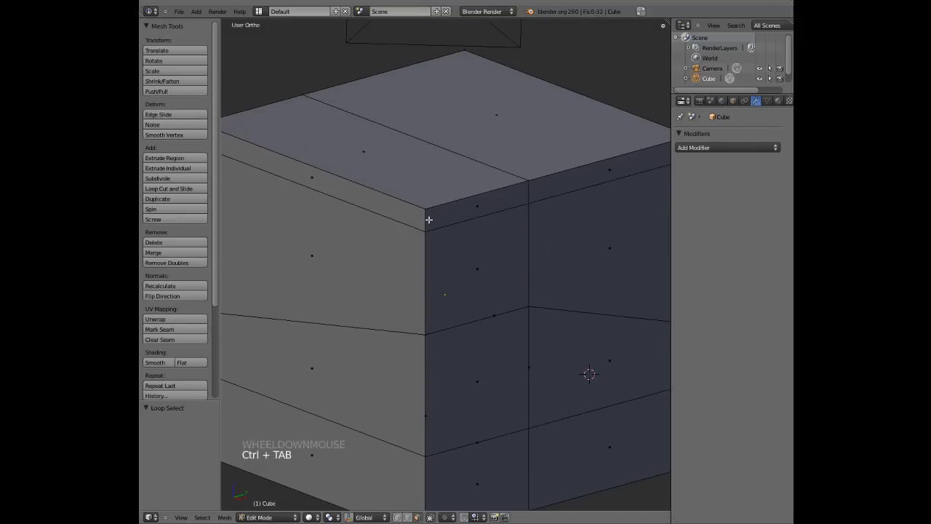
alt+shift+right_click(427, 217)
scroll(429, 246, down, 1)
shift+middle_drag(429, 246, 411, 262)
key(x)
click(427, 268)
key(ctrl+z)
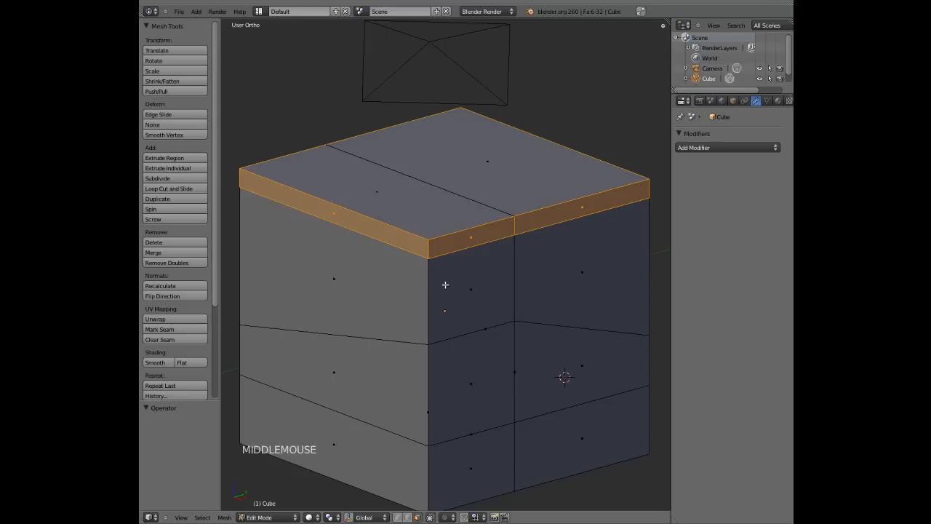
Step: Return to vertex select mode, clear the selection, and select the edge loop just below the cube's top
key(ctrl+Tab)
click(436, 264)
key(a)
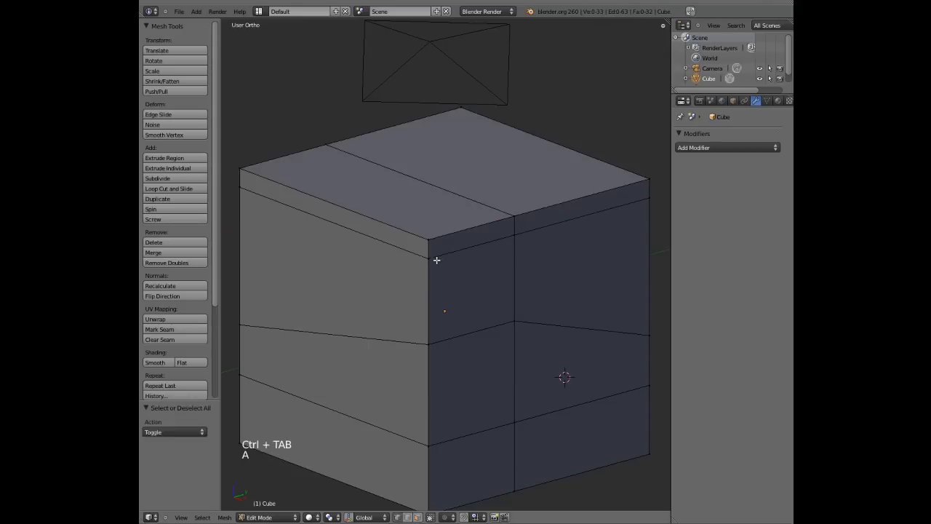
alt+shift+right_click(443, 253)
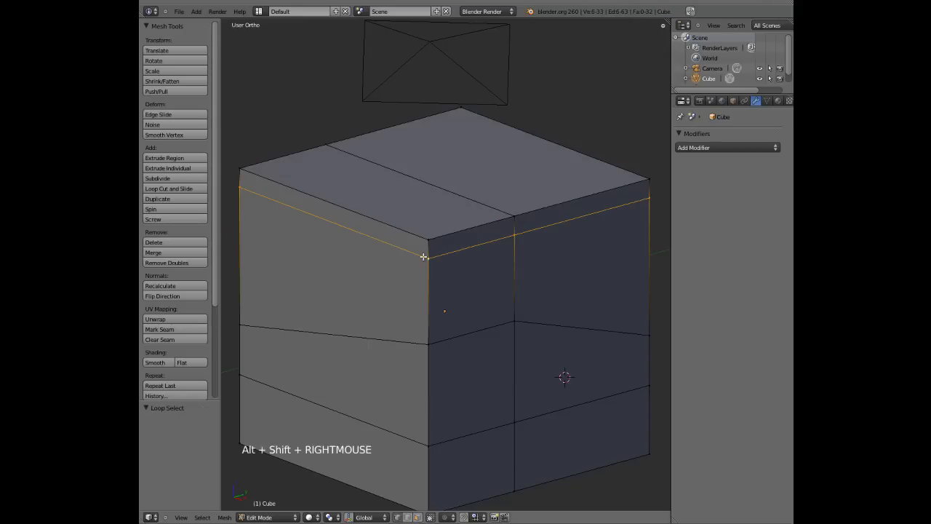
Step: Delete the selected loop's vertices, inspect the detached top, and undo the deletion
key(x)
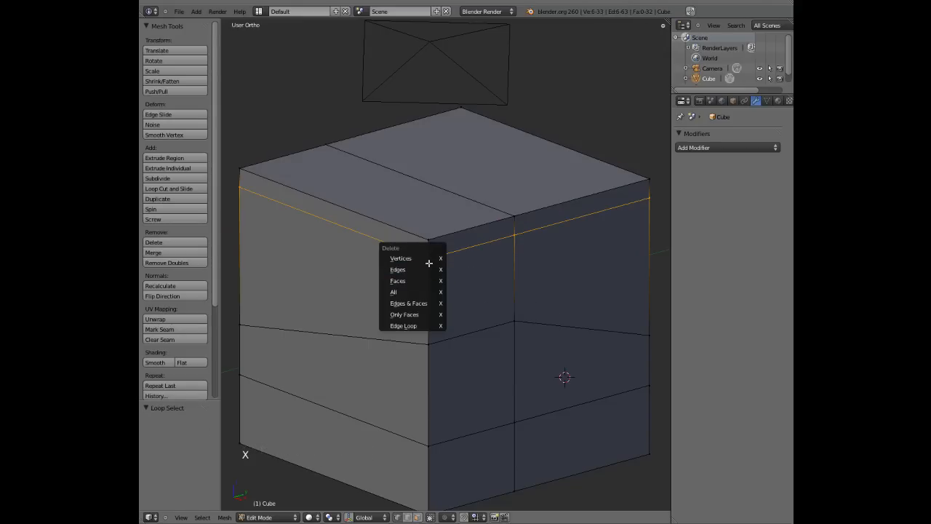
click(429, 260)
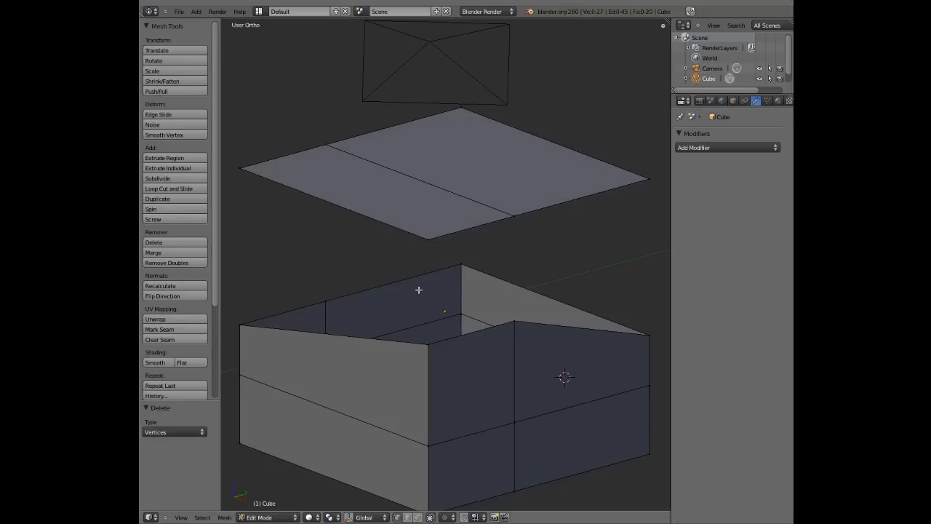
middle_drag(419, 290, 435, 265)
key(ctrl+z)
Step: Delete the edges of the selected loop below the top, keeping its vertices
middle_drag(495, 272, 424, 272)
key(x)
click(449, 291)
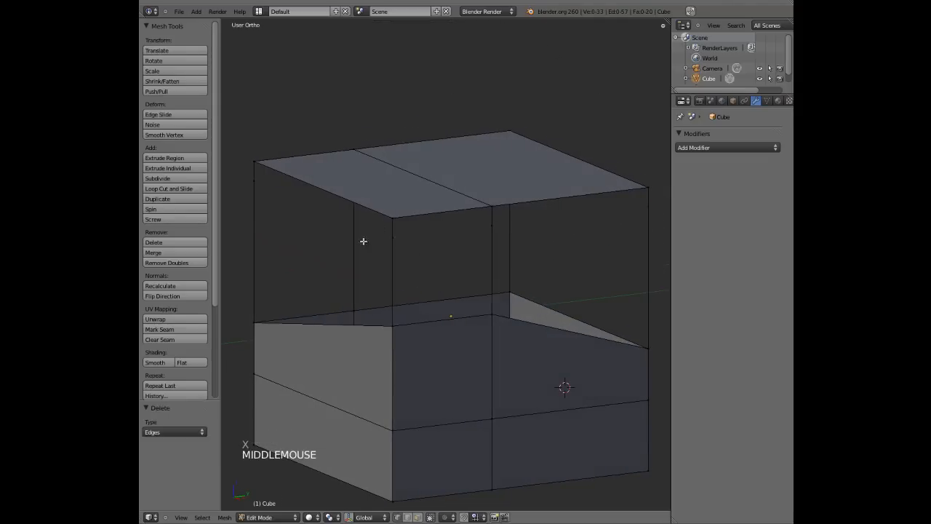
Step: Undo the edge deletion, and try deleting the selected loop's faces before undoing that too
middle_drag(312, 255, 353, 264)
key(ctrl+z)
key(x)
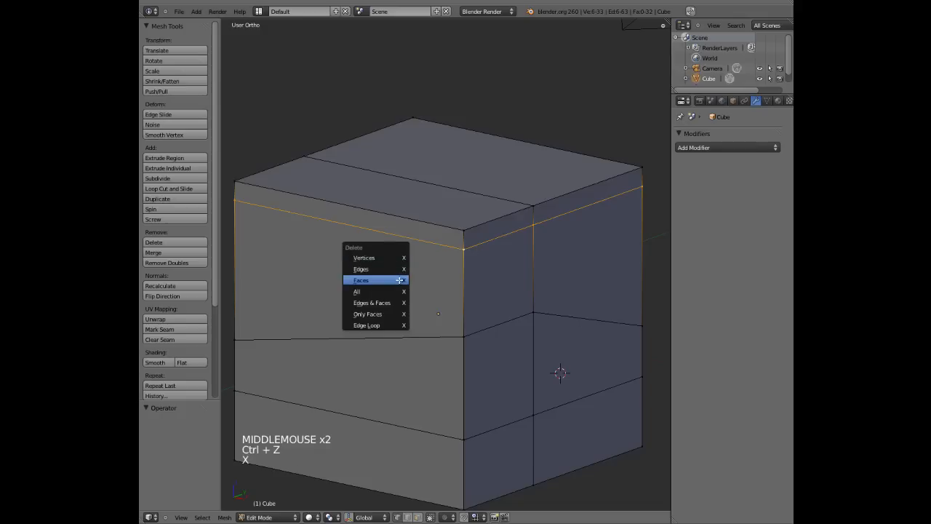
click(400, 280)
key(ctrl+z)
middle_drag(482, 291, 395, 240)
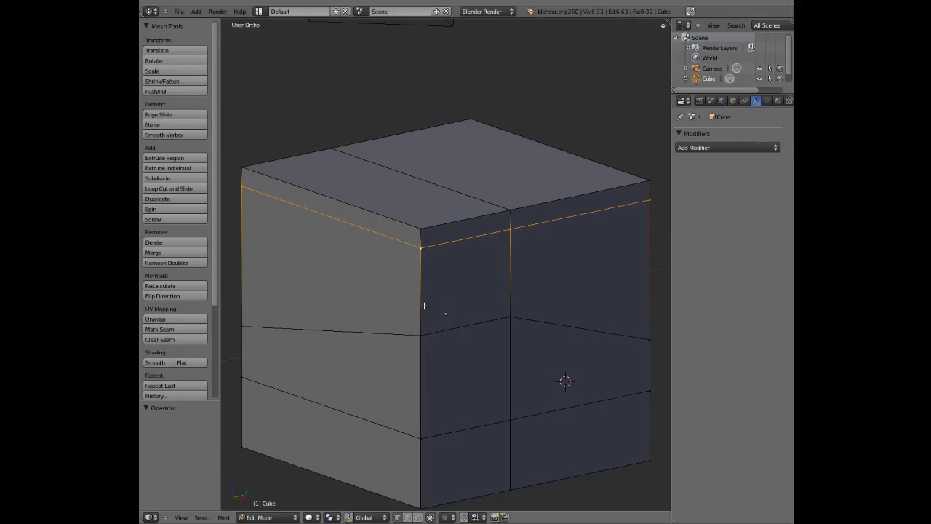
Step: Delete the selected loop below the top with the Edge Loop option and clear the selection
key(x)
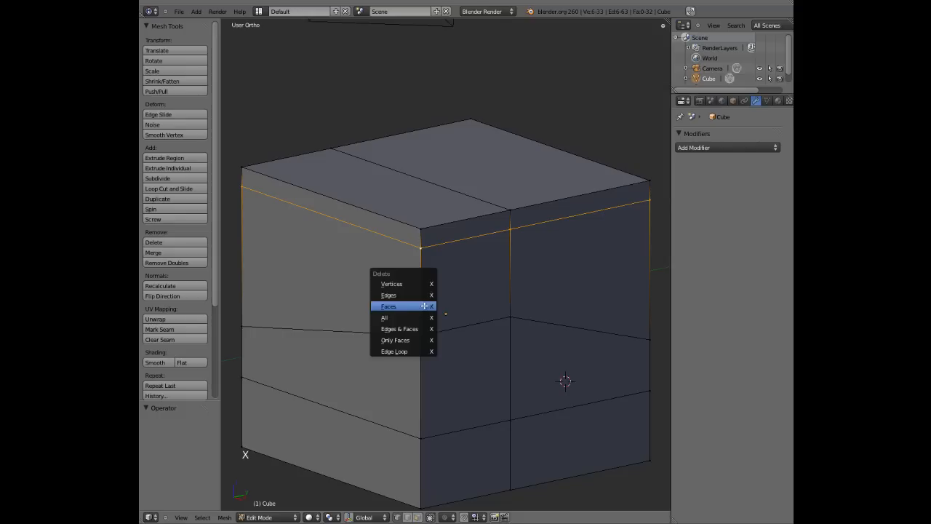
click(408, 351)
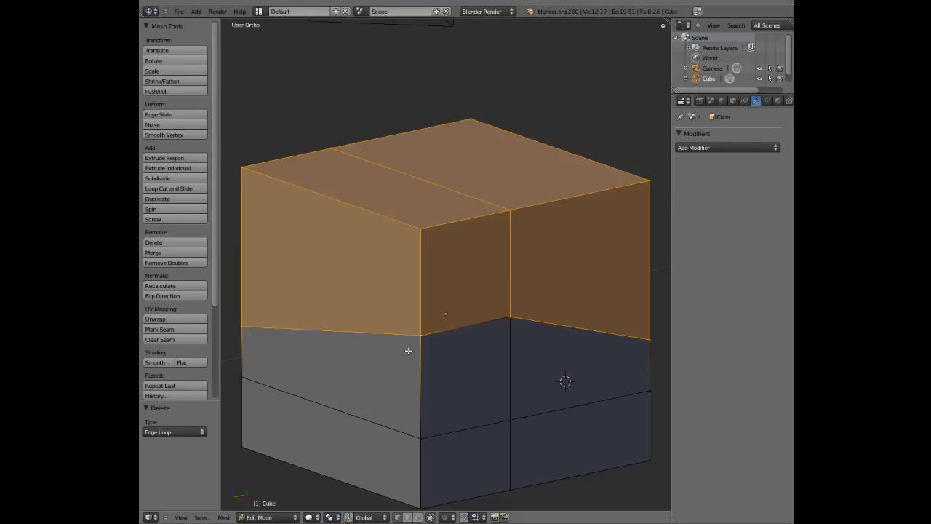
scroll(418, 275, down, 1)
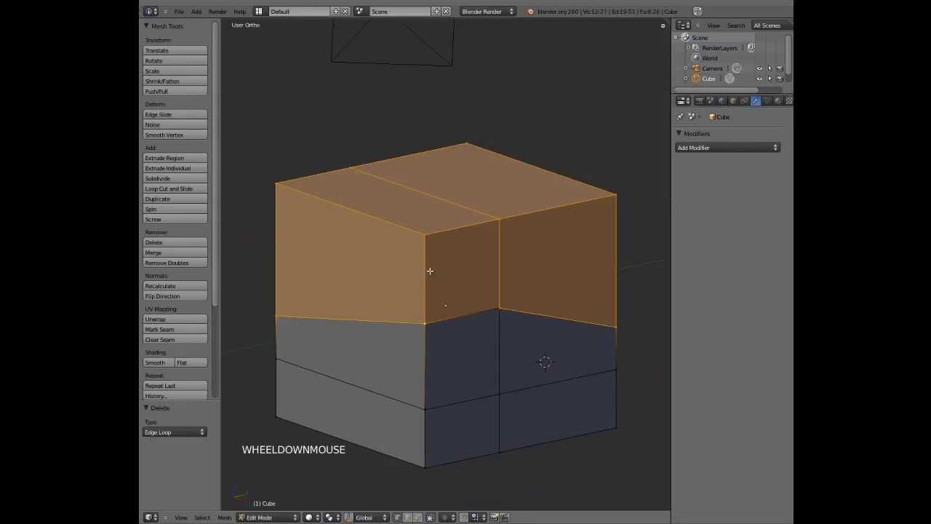
key(a)
Step: Add two horizontal loop cuts to the cube's upper section, each centred without sliding, and clear the selection
key(ctrl+r)
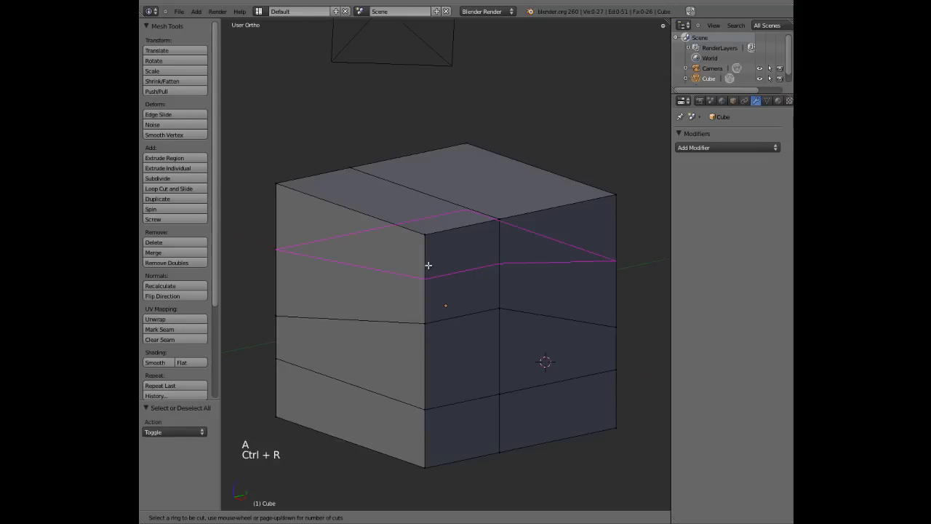
click(429, 266)
right_click(435, 256)
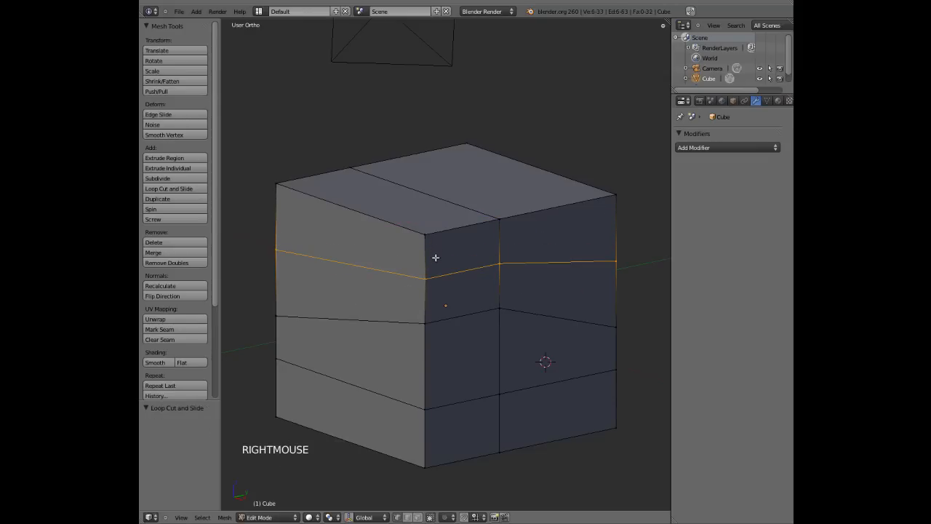
key(ctrl+r)
click(436, 243)
right_click(436, 243)
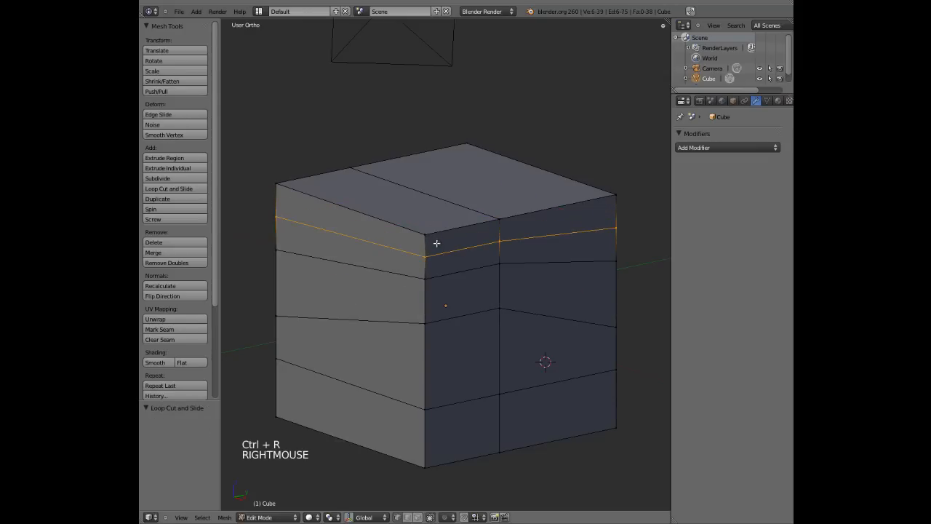
middle_drag(436, 243, 427, 297)
key(a)
middle_drag(447, 347, 422, 318)
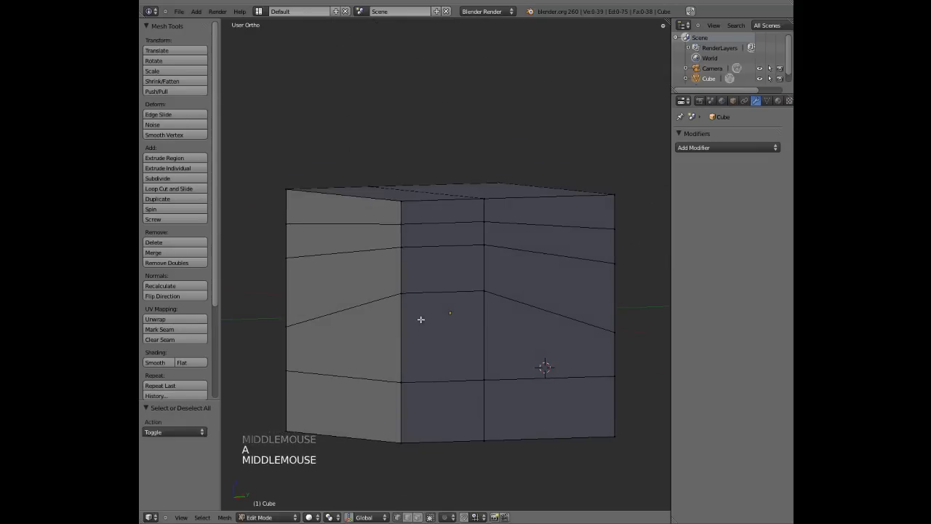
alt+shift+right_click(435, 289)
alt+shift+right_click(501, 296)
key(a)
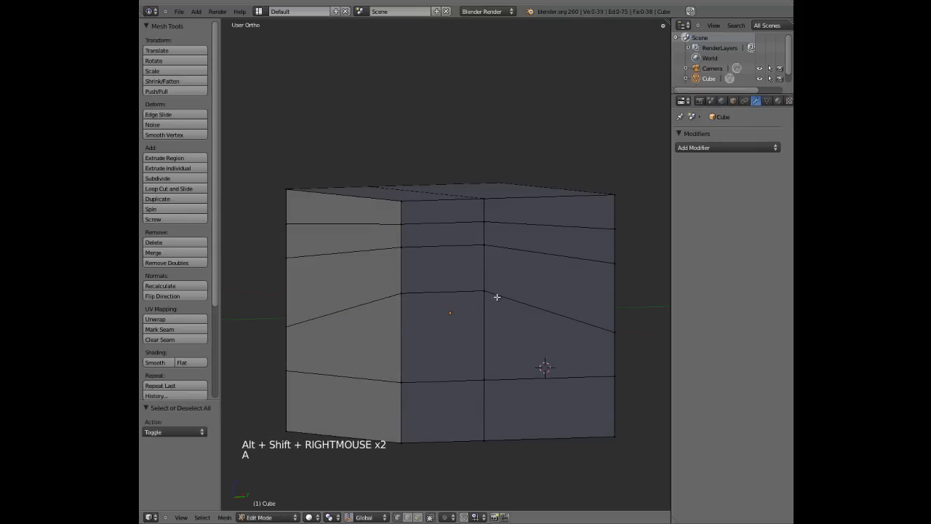
Step: Remove doubled vertices from the whole mesh and clear the selection
key(a)
key(w)
click(455, 307)
key(a)
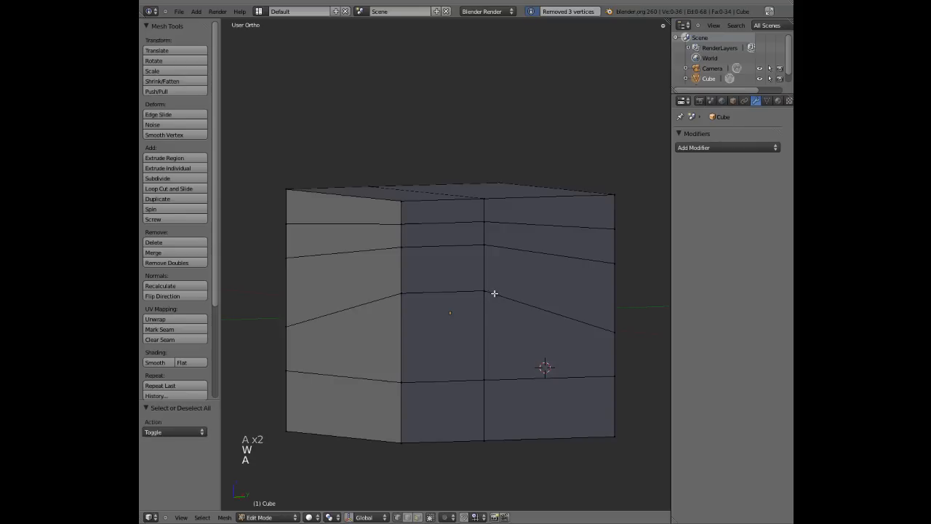
Step: Select the slanted horizontal edge loop around the cube's middle and delete it with the Edge Loop option
alt+shift+right_click(493, 293)
middle_drag(493, 293, 460, 309)
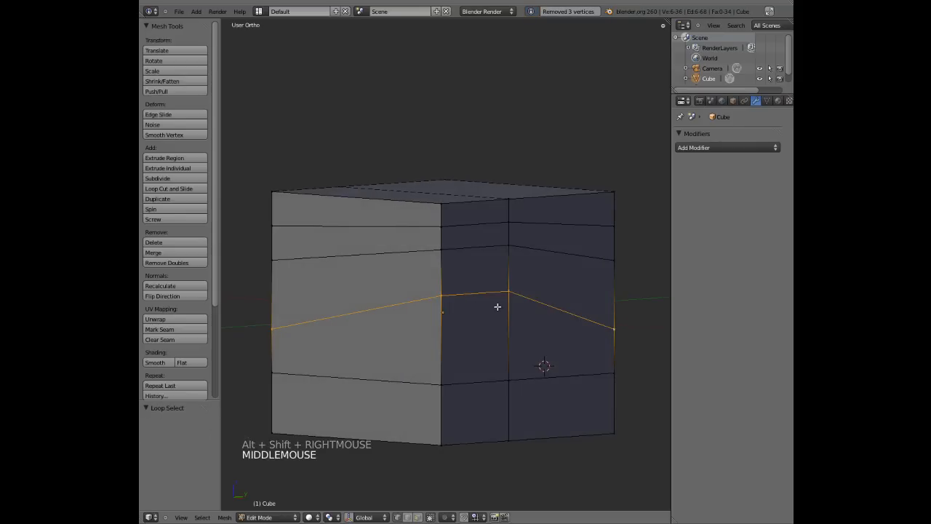
key(x)
key(Escape)
key(x)
click(484, 310)
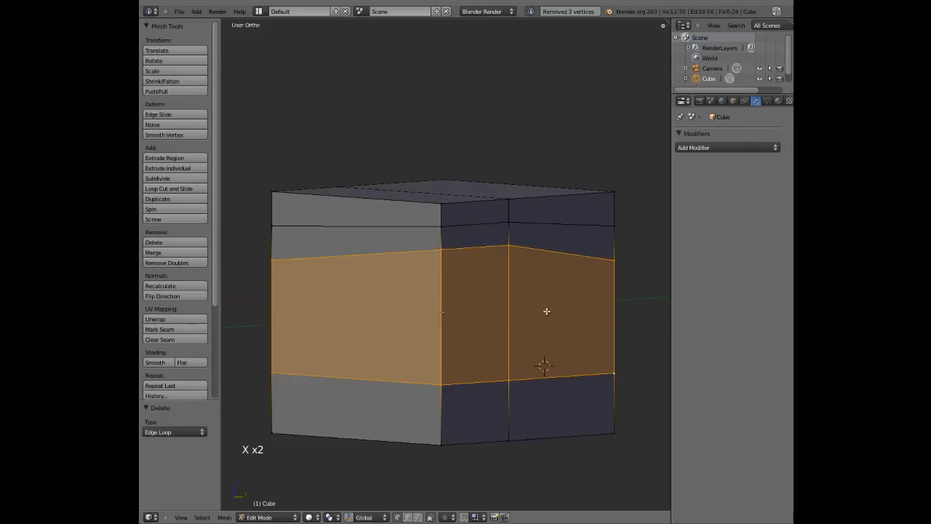
key(a)
Step: Delete the two horizontal loops near the cube's top one after the other with the Edge Loop option
middle_drag(547, 311, 435, 306)
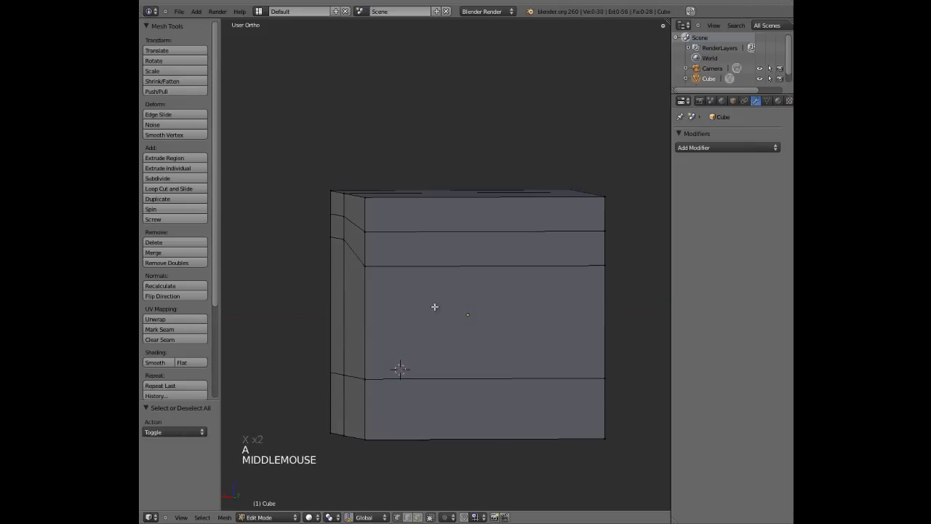
alt+shift+right_click(432, 267)
key(x)
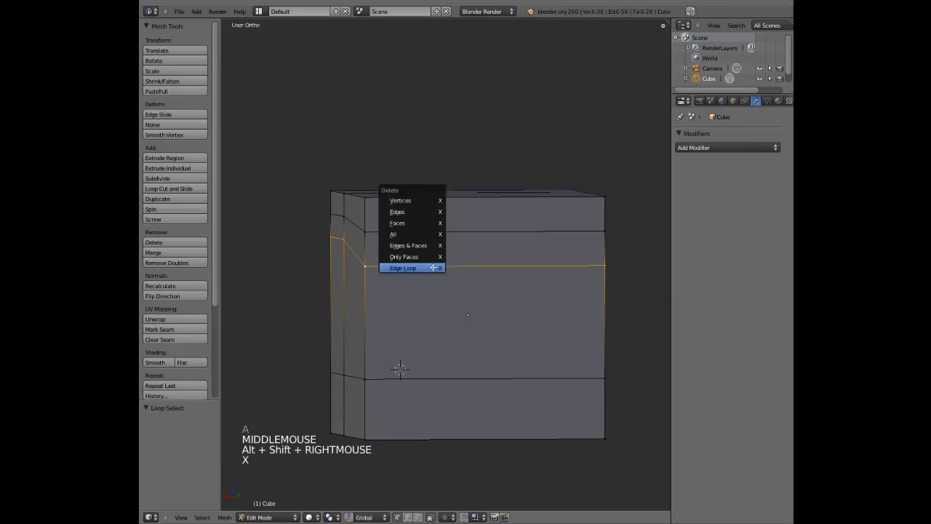
click(429, 266)
middle_drag(417, 246, 464, 263)
key(a)
alt+shift+right_click(485, 268)
key(x)
click(443, 277)
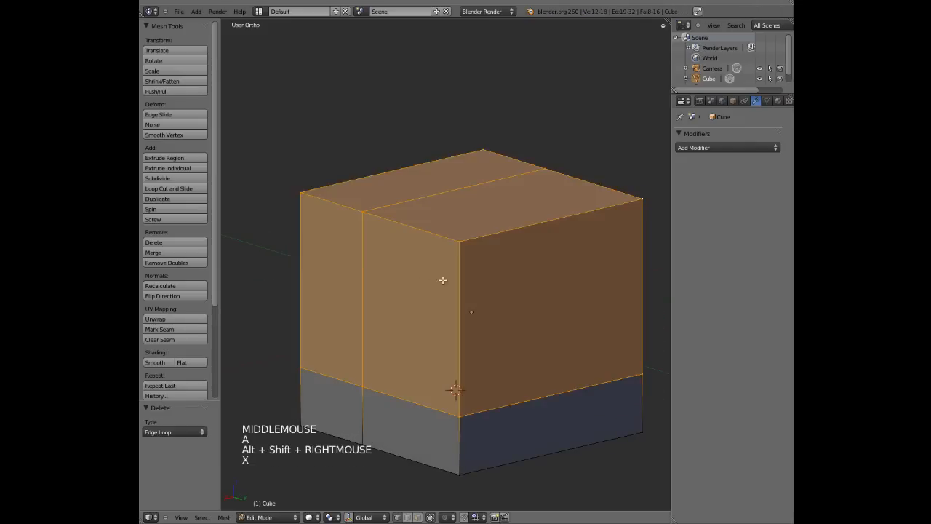
key(a)
Step: Delete the vertical loop running around the cube with the Edge Loop option and clear the selection
middle_drag(396, 283, 424, 389)
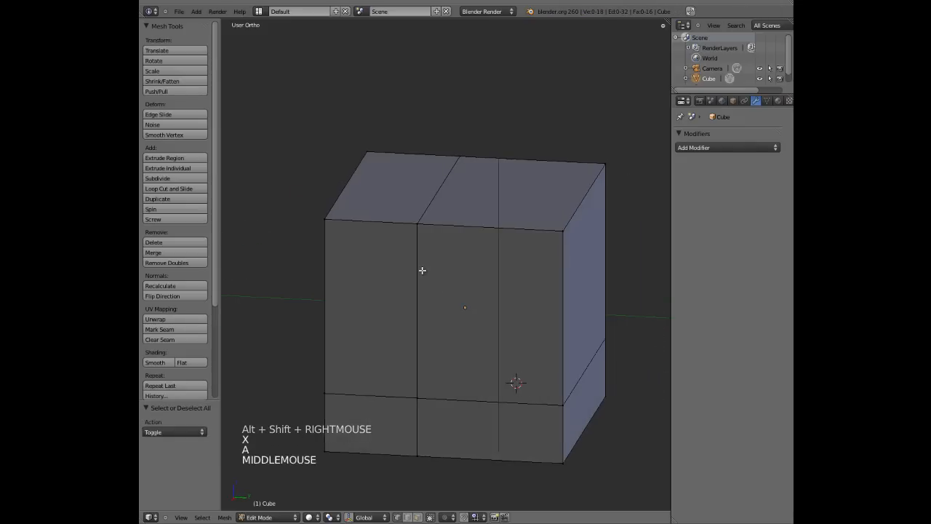
alt+shift+right_click(421, 270)
key(x)
click(397, 270)
key(a)
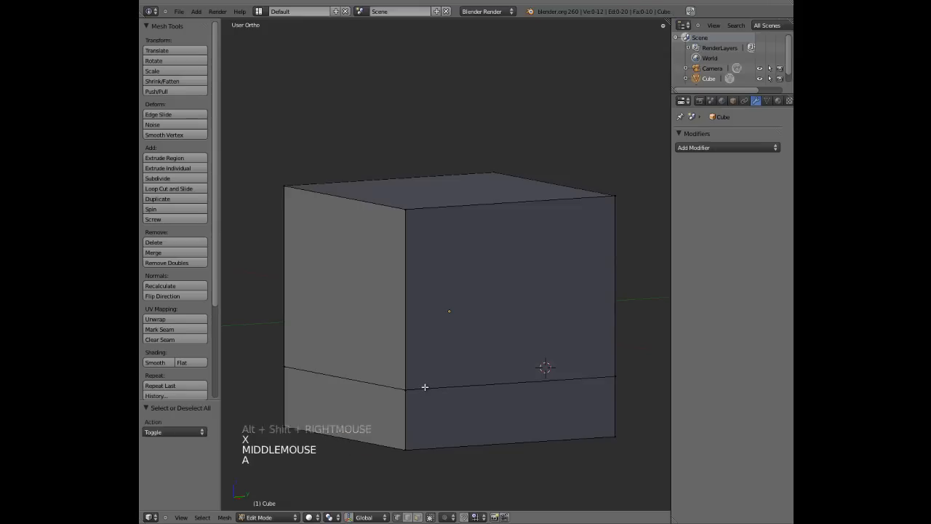
middle_drag(507, 357, 491, 320)
scroll(490, 317, down, 2)
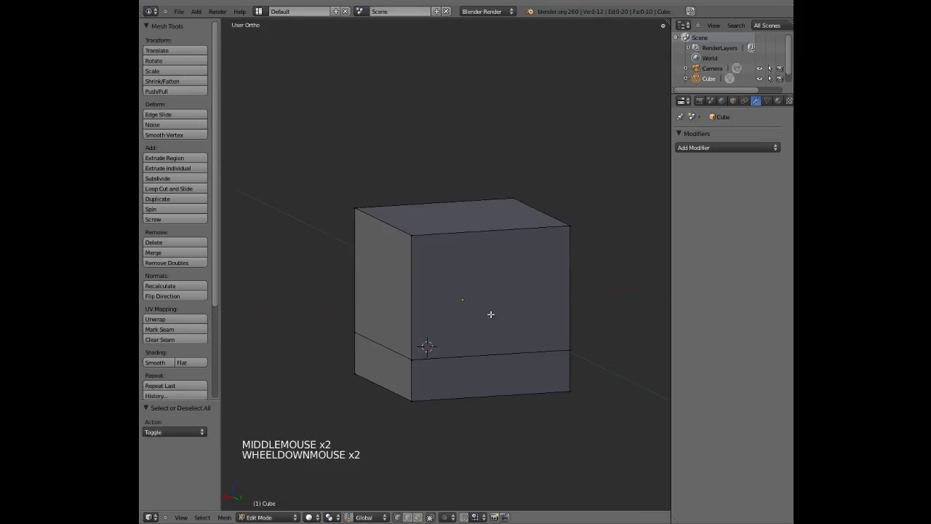
Step: Undo the last three edge loop deletions to restore both upper horizontal loops and the vertical loop
key(ctrl+z)
key(ctrl+z)
key(ctrl+z)
key(ctrl+z)
key(ctrl+z)
key(ctrl+z)
key(ctrl+z)
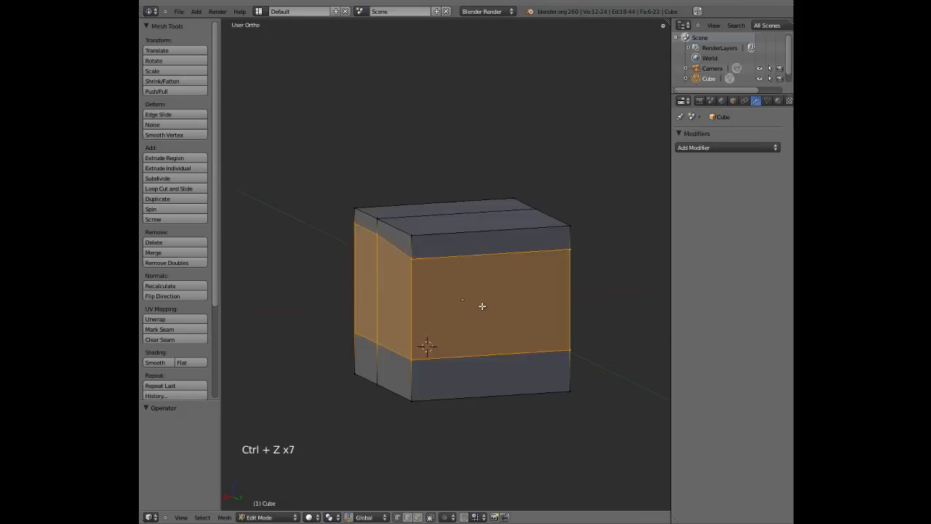
key(ctrl+z)
key(ctrl+z)
Step: Delete the vertices of the second horizontal loop from the top, inspect the gap, and undo the deletion
alt+shift+right_click(433, 283)
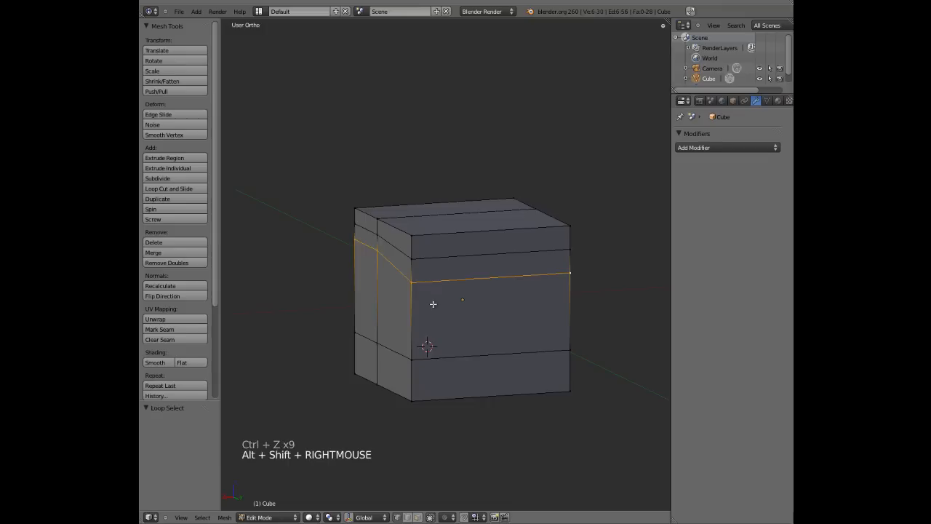
key(x)
click(415, 239)
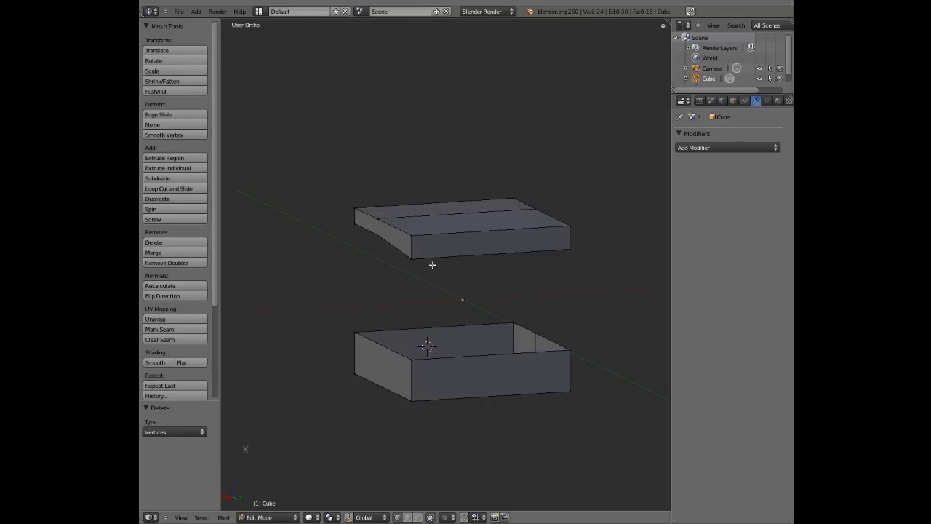
middle_drag(486, 322, 460, 298)
middle_drag(532, 275, 478, 306)
key(ctrl+z)
key(a)
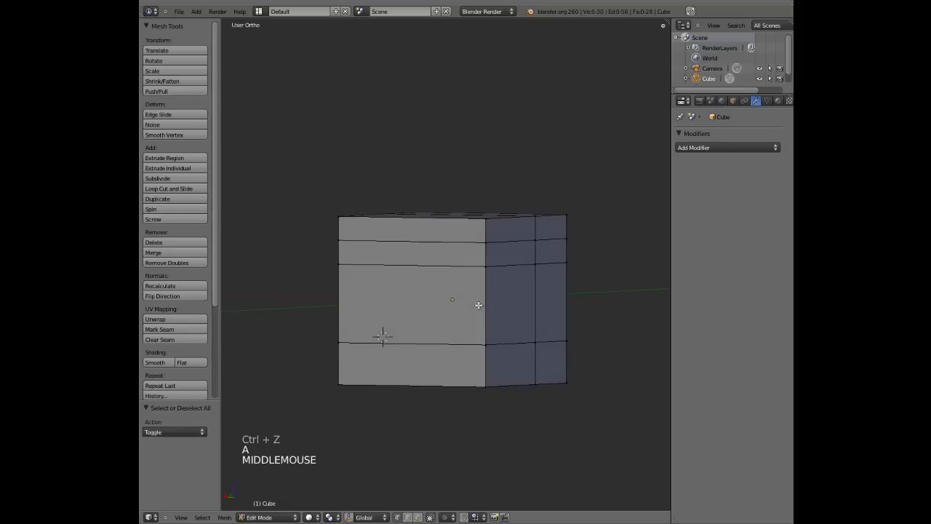
Step: Select the second horizontal loop from the top again and delete its vertices to split the cube in two
alt+shift+right_click(451, 267)
key(x)
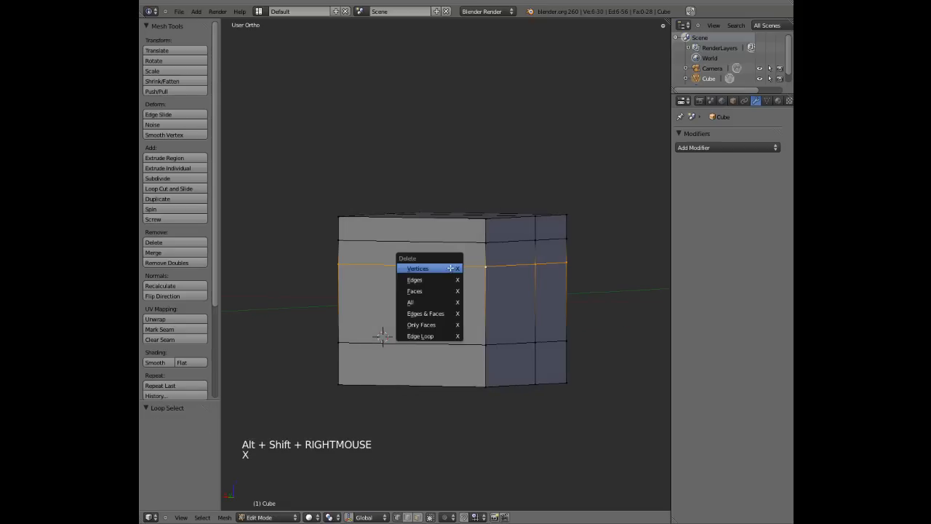
click(450, 267)
middle_drag(520, 295, 529, 208)
scroll(449, 325, up, 2)
right_click(384, 241)
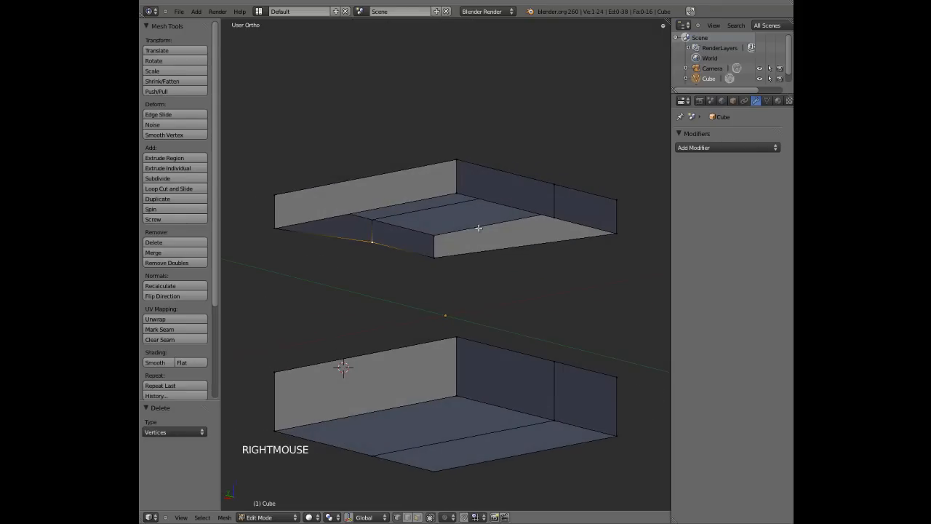
shift+right_click(553, 218)
middle_drag(536, 252, 411, 235)
key(a)
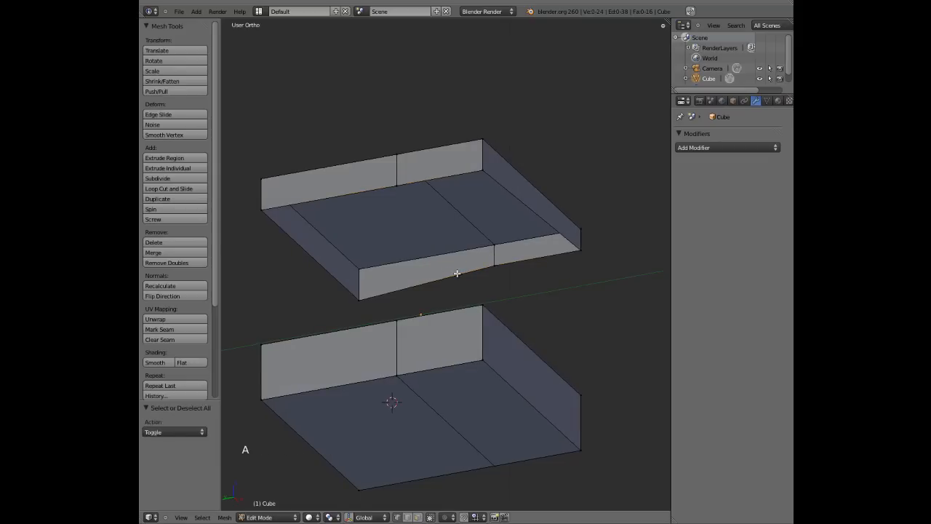
Step: Join the two opposite mid-side vertices on the upper piece's open rim with a new edge
middle_drag(458, 273, 404, 251)
right_click(519, 245)
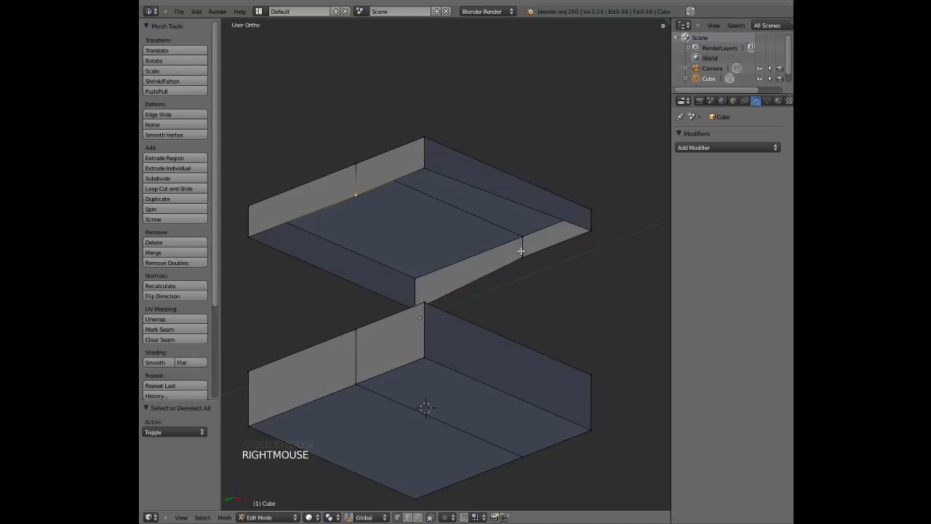
shift+right_click(543, 270)
middle_drag(543, 270, 443, 284)
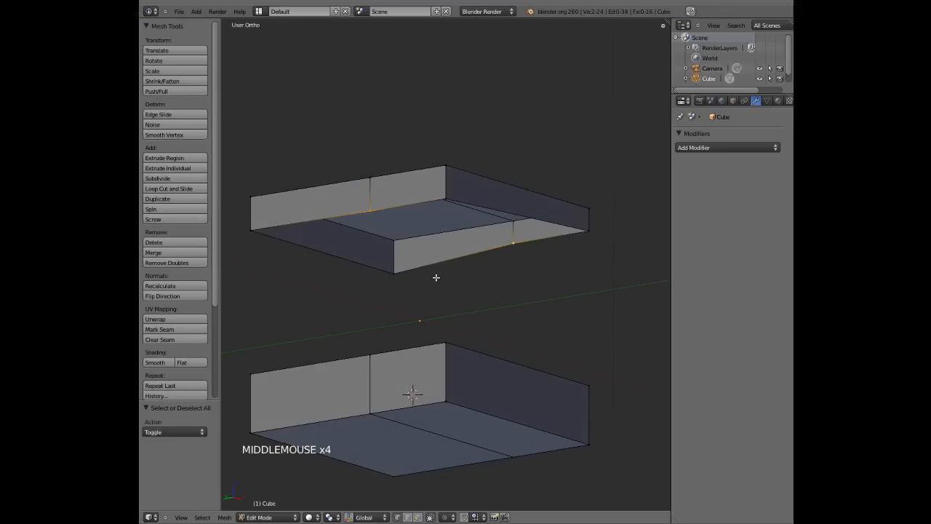
key(f)
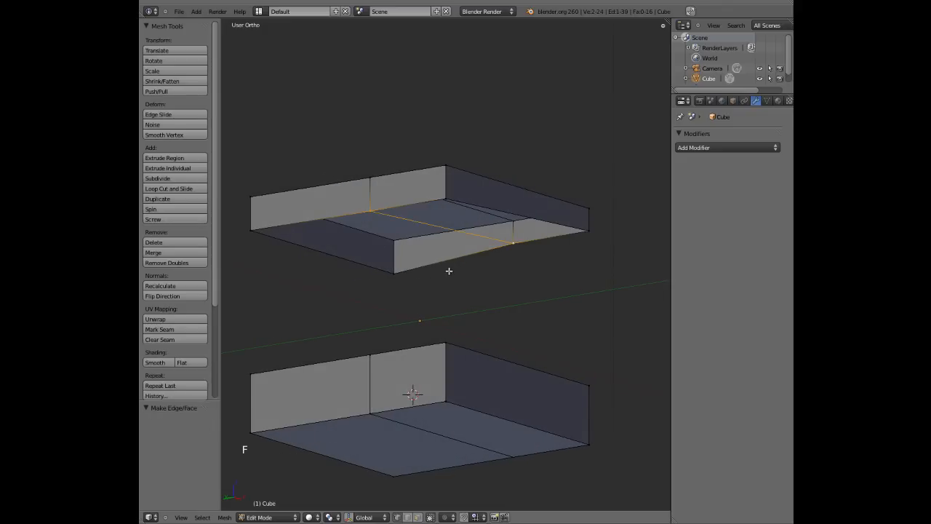
Step: Select the four vertices bordering the smaller half of the upper piece's open underside
middle_drag(376, 222, 401, 207)
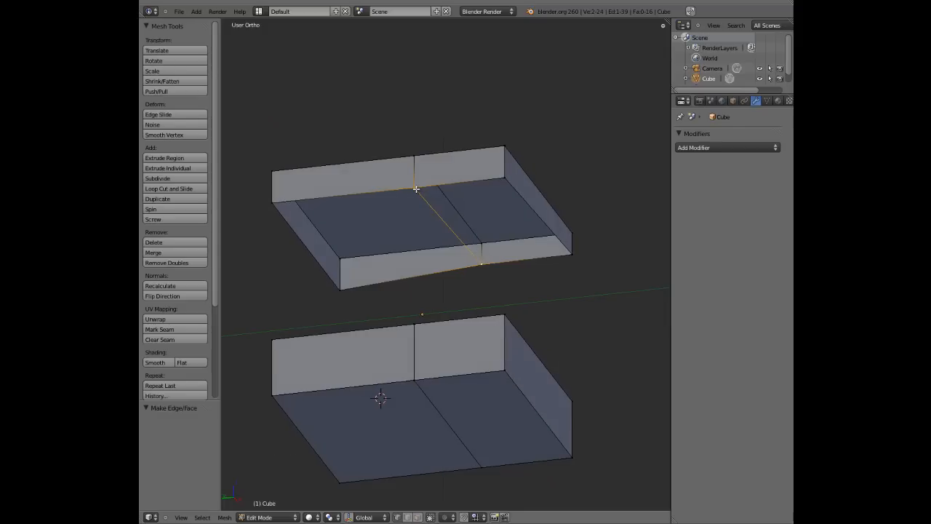
right_click(482, 263)
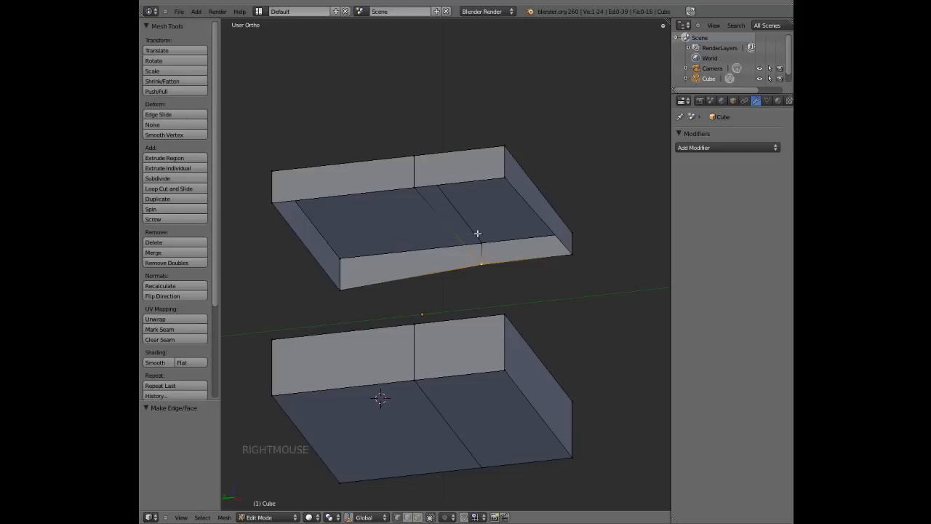
shift+right_click(416, 187)
shift+right_click(504, 178)
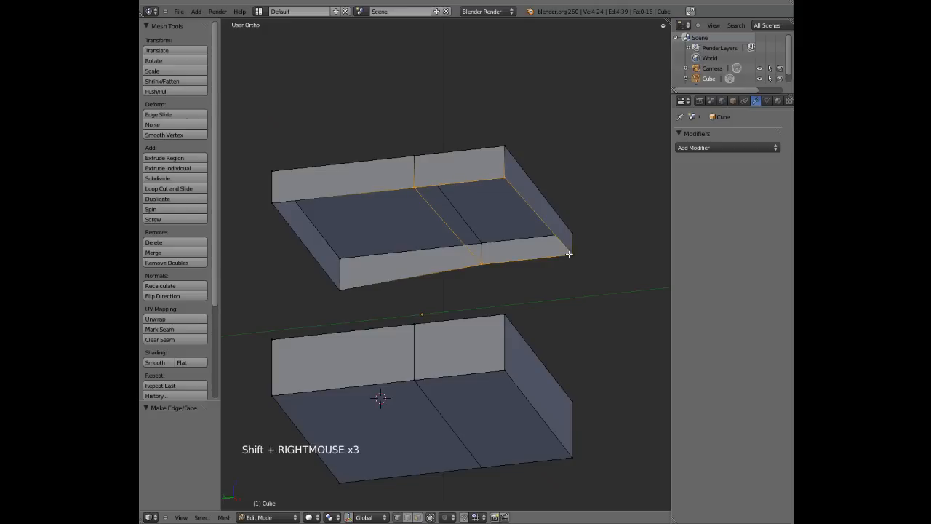
Step: Reselect the four rim vertices around the smaller half of the upper piece's open underside and fill them with a face
mouse_move(419, 189)
middle_down()
mouse_move(461, 230)
mouse_move(416, 194)
middle_up()
right_click(414, 191)
shift+right_click(497, 263)
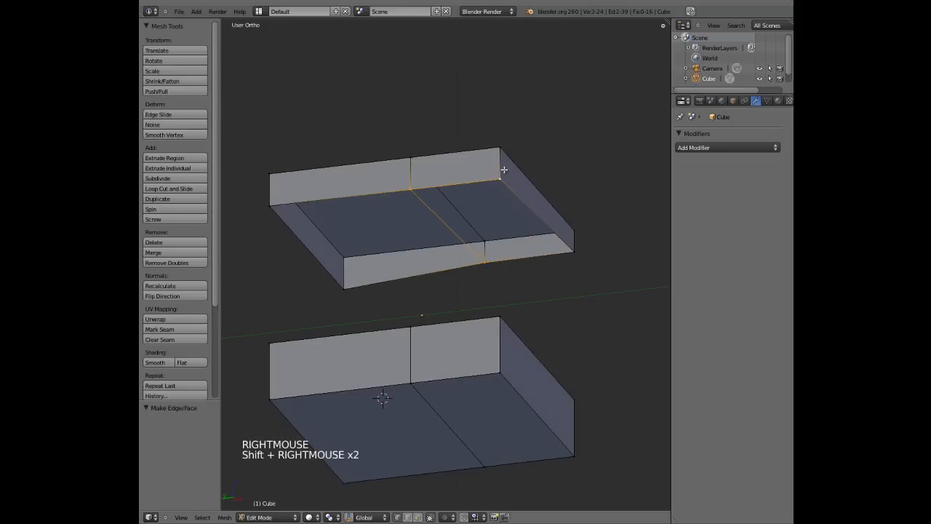
key(f)
key(ctrl+z)
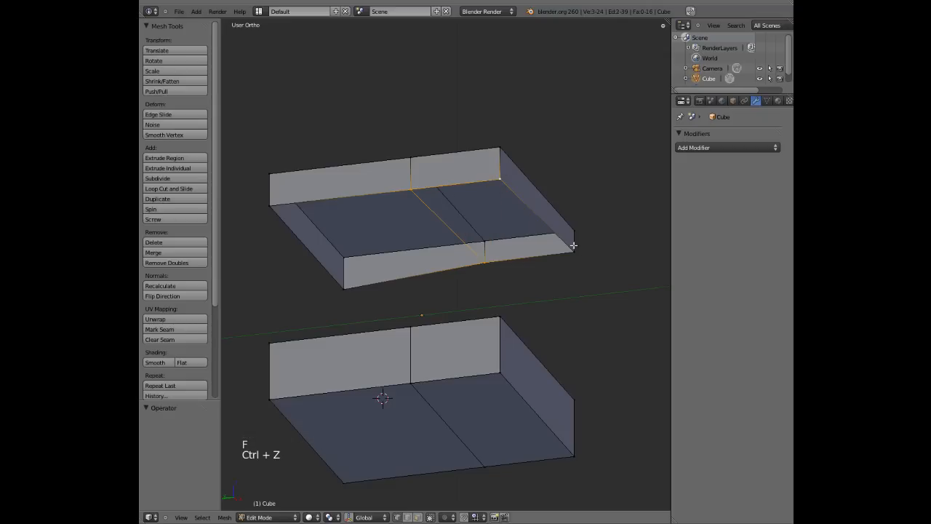
shift+right_click(572, 252)
middle_drag(588, 252, 361, 208)
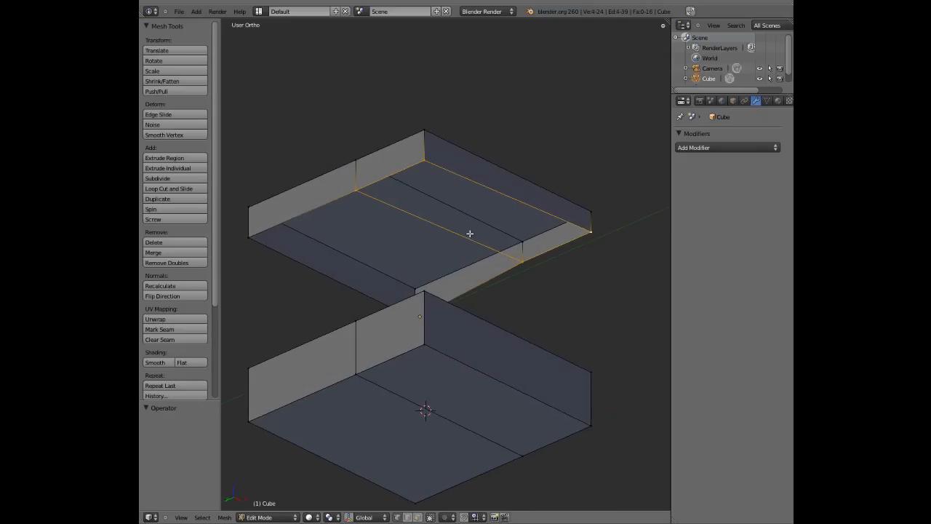
middle_drag(470, 233, 412, 182)
key(f)
Step: Fill the larger half of the upper piece's open underside with a face from its four rim vertices and clear the selection
right_click(412, 179)
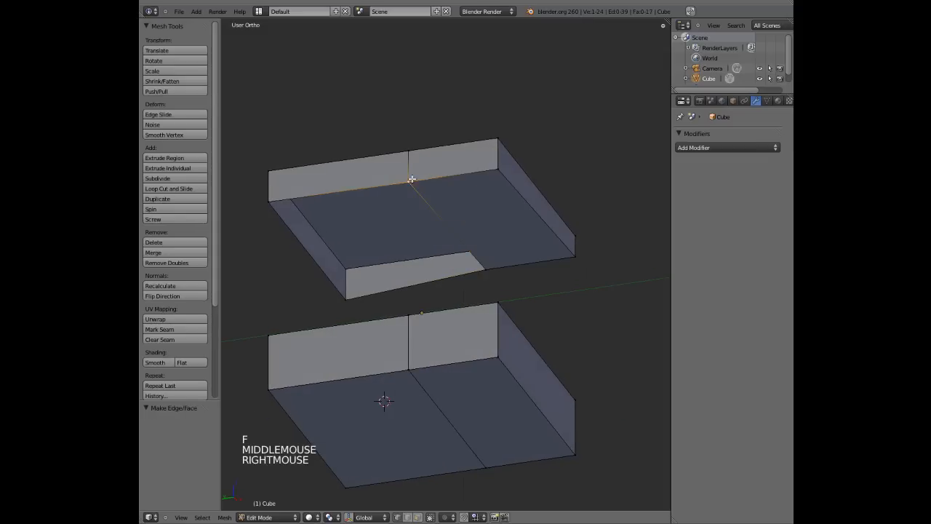
shift+right_click(270, 202)
shift+right_click(345, 298)
shift+right_click(484, 269)
key(f)
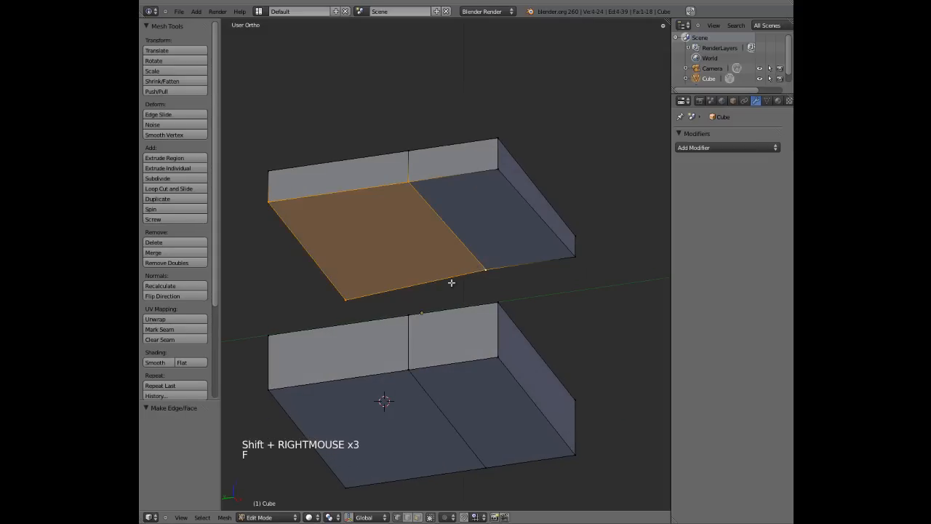
key(a)
Step: Undo the new underside faces, the joining edge and the vertex deletion until the cube is whole with its second horizontal loop selected
middle_drag(505, 254, 393, 244)
key(ctrl+z)
key(ctrl+z)
key(ctrl+z)
key(ctrl+z)
key(ctrl+z)
key(ctrl+z)
key(ctrl+z)
key(ctrl+z)
key(ctrl+z)
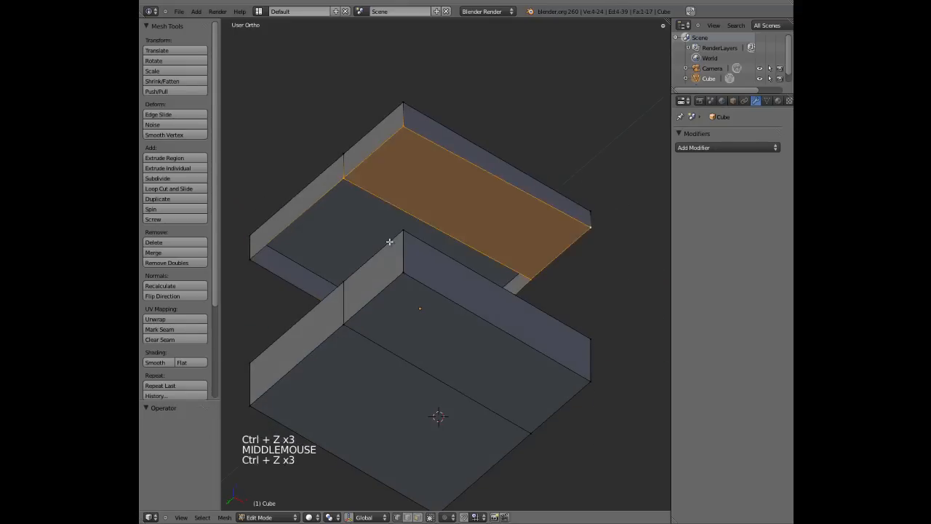
key(ctrl+z)
key(ctrl+z)
key(ctrl+z)
key(ctrl+z)
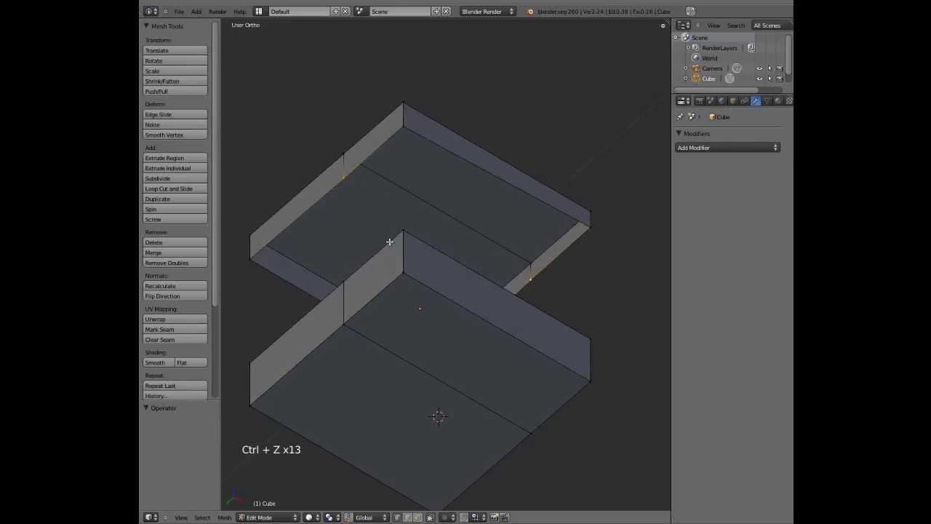
key(ctrl+z)
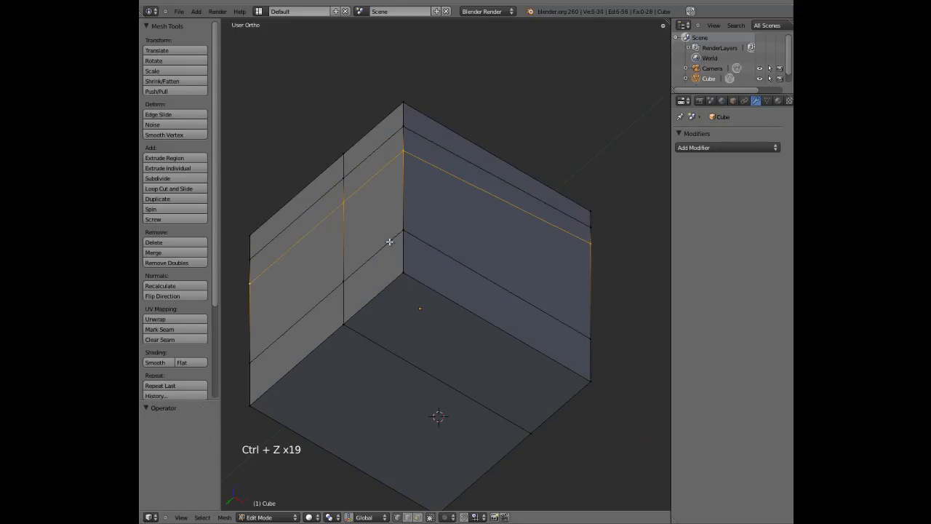
Step: Delete the vertices of the selected horizontal loop to split the cube into an upper and a lower piece
middle_drag(389, 241, 412, 304)
key(x)
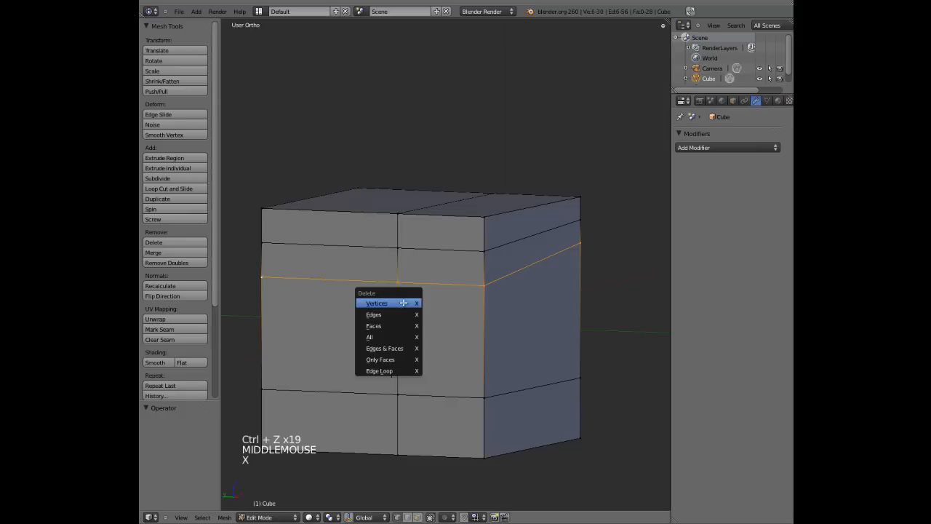
click(404, 303)
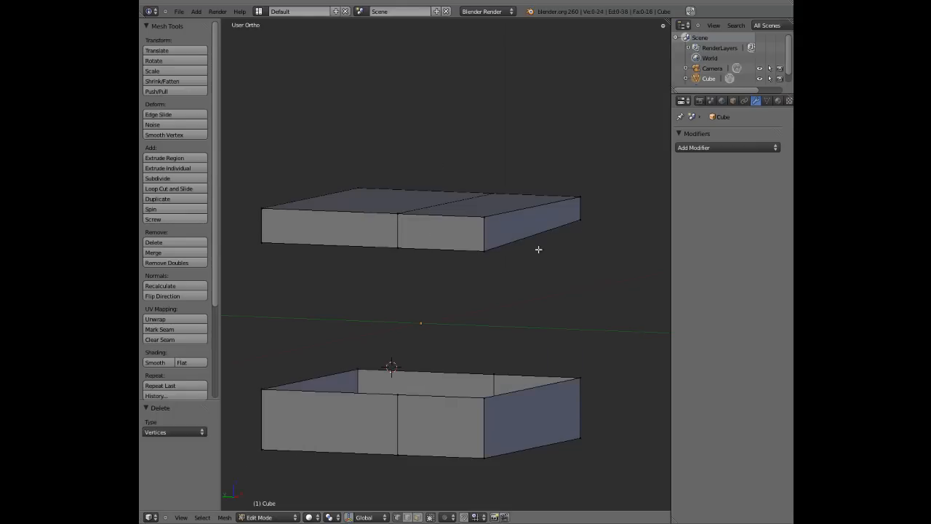
Step: Connect the two opposite mid-side vertices on the upper piece's open underside with a new edge
middle_drag(538, 248, 318, 257)
right_click(317, 249)
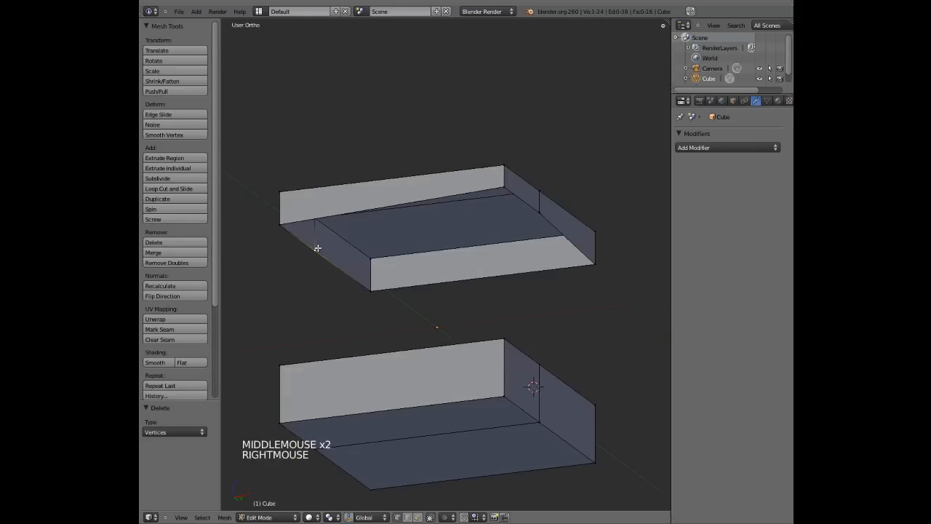
shift+right_click(548, 218)
middle_drag(536, 246, 451, 260)
key(f)
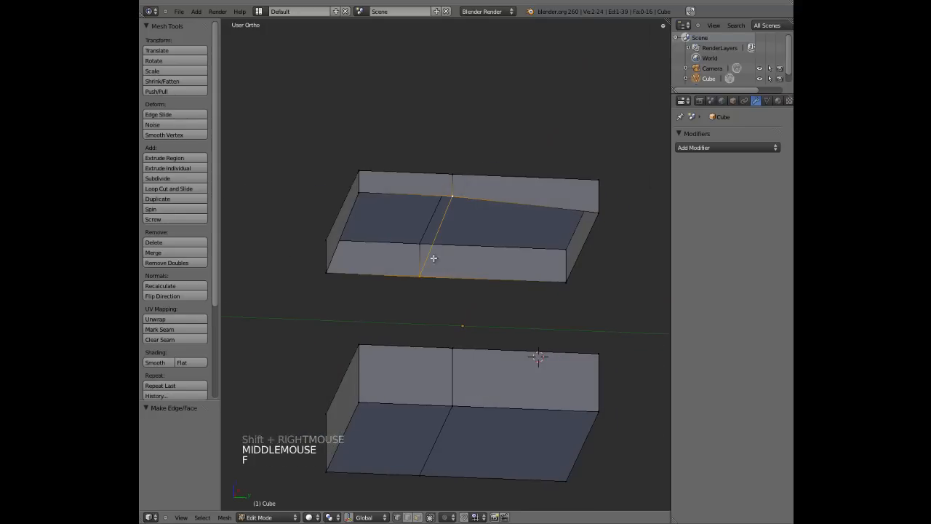
Step: Close the upper piece's underside with two faces, one on each side of the new dividing edge
shift+right_click(342, 260)
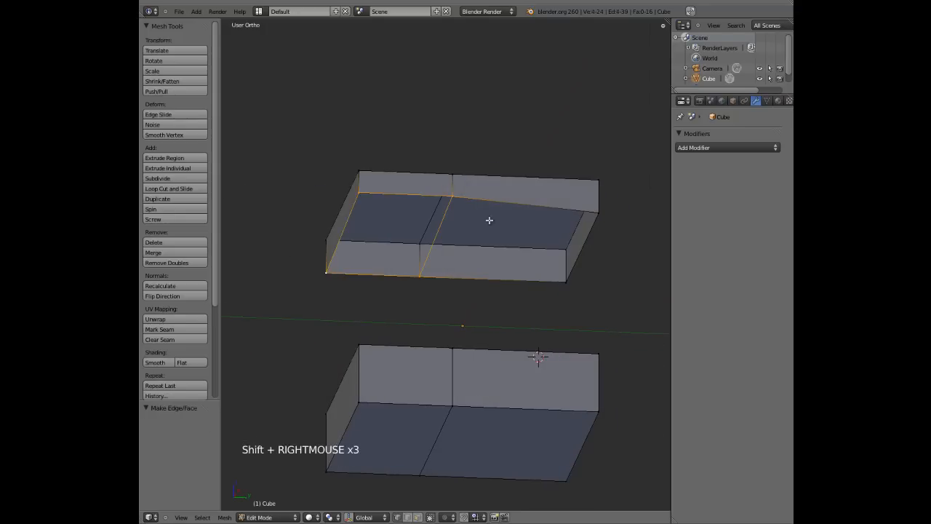
key(f)
right_click(450, 195)
shift+right_click(432, 278)
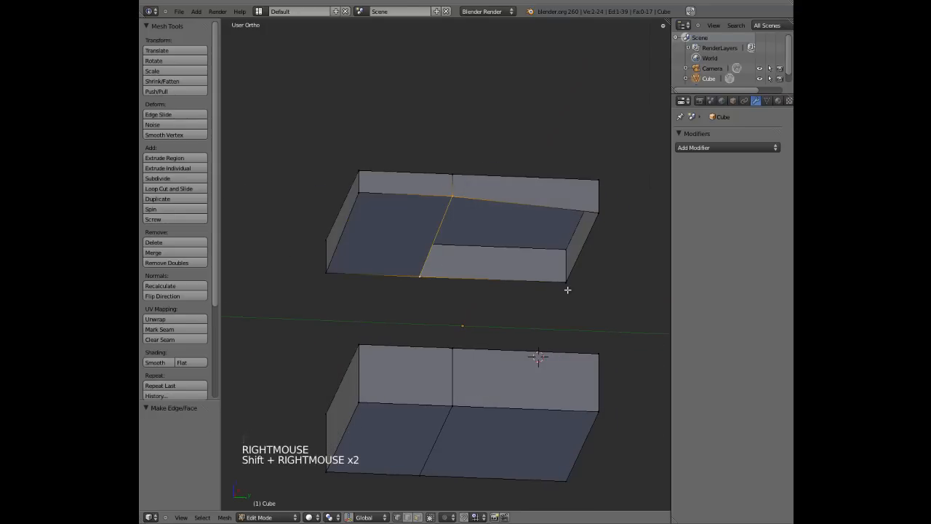
shift+right_click(596, 215)
key(f)
Step: Connect the two opposite mid-side vertices on the lower piece's open upper rim with a new edge
middle_drag(566, 260, 461, 357)
key(a)
right_click(429, 401)
shift+middle_drag(429, 401, 480, 312)
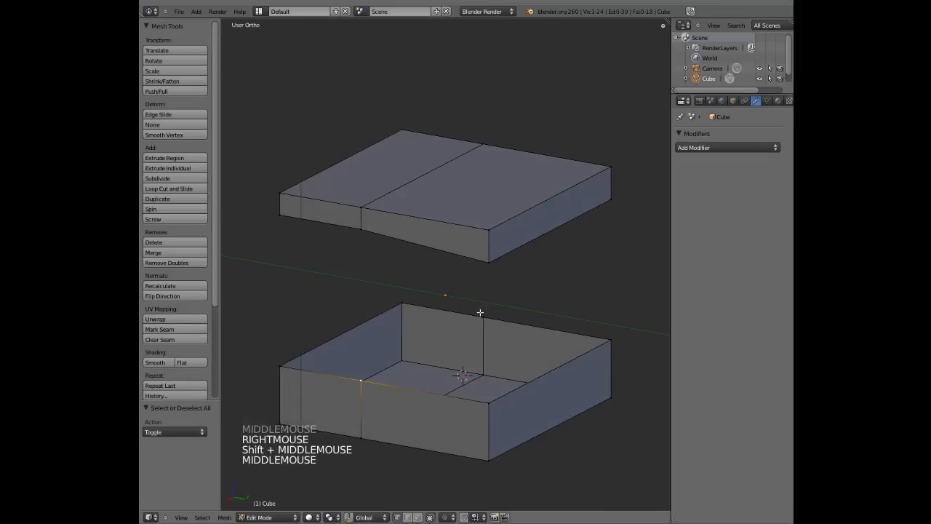
shift+right_click(485, 318)
key(f)
Step: Fill the smaller half of the lower piece's open top with a face from its four corner vertices
right_click(403, 300)
shift+right_click(279, 366)
shift+right_click(362, 379)
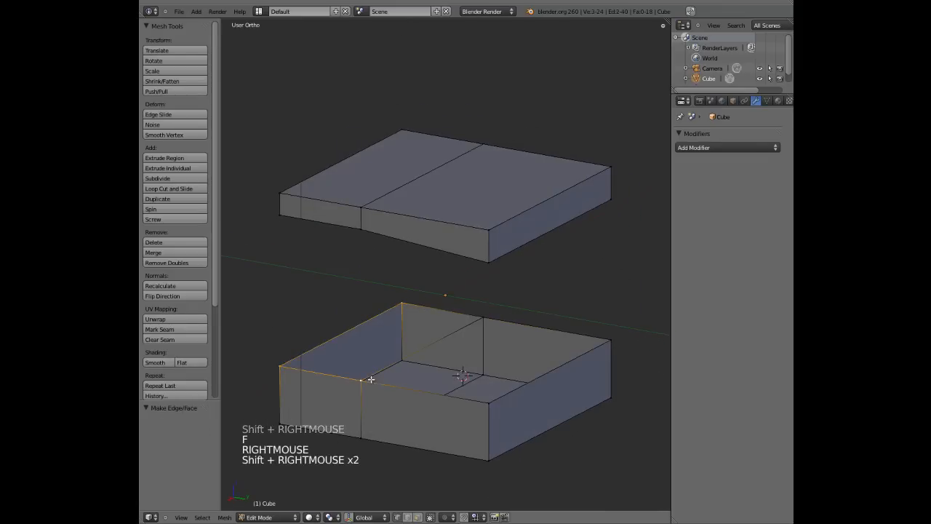
shift+right_click(483, 318)
key(f)
Step: Fill the remaining larger half of the lower piece's open top with a face and deselect everything
right_click(484, 318)
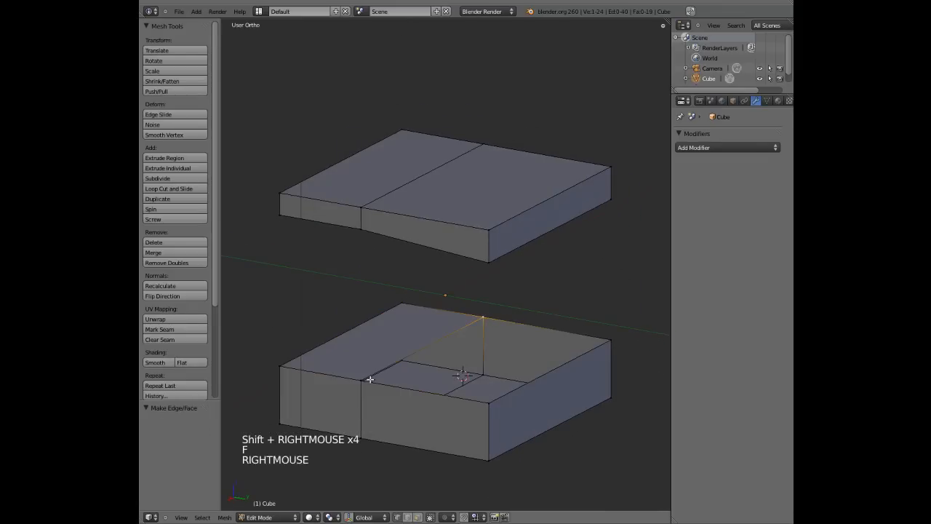
shift+right_click(362, 379)
shift+right_click(490, 405)
shift+right_click(615, 338)
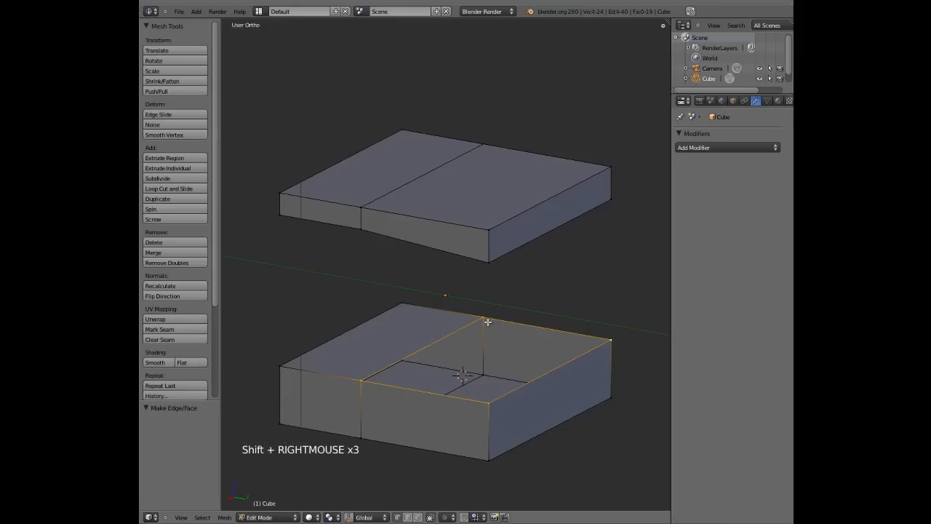
key(f)
key(a)
Step: Examine the two closed pieces in Object Mode and Edit Mode, including from the right orthographic view
middle_drag(459, 345, 403, 362)
key(Tab)
key(Tab)
scroll(425, 303, down, 3)
key(Tab)
middle_drag(424, 303, 422, 366)
key(Tab)
key(KP_3)
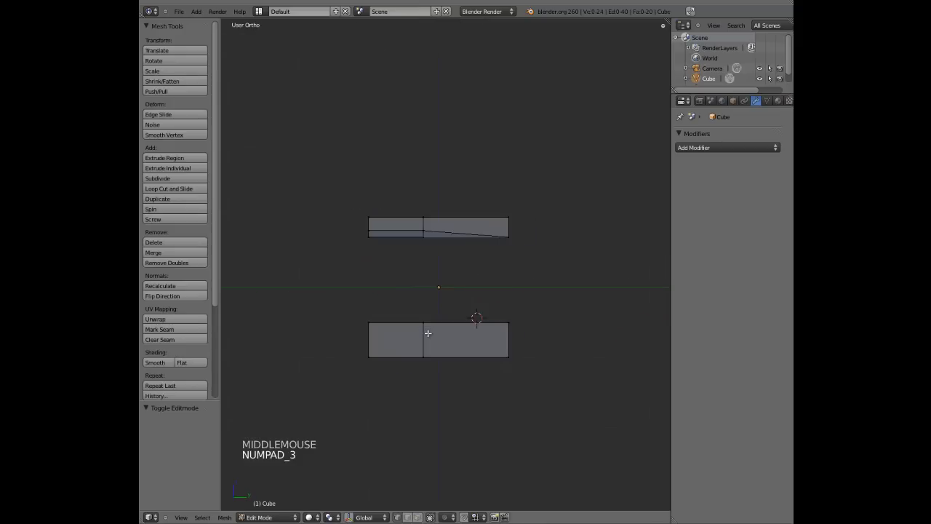
scroll(428, 333, up, 4)
scroll(340, 255, down, 2)
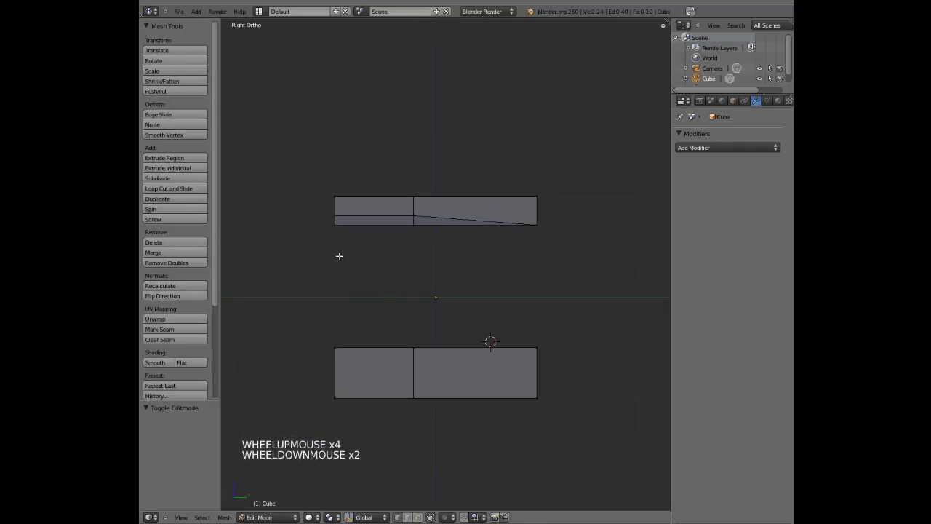
Step: Return to Object Mode and delete the whole split cube object
key(Tab)
key(x)
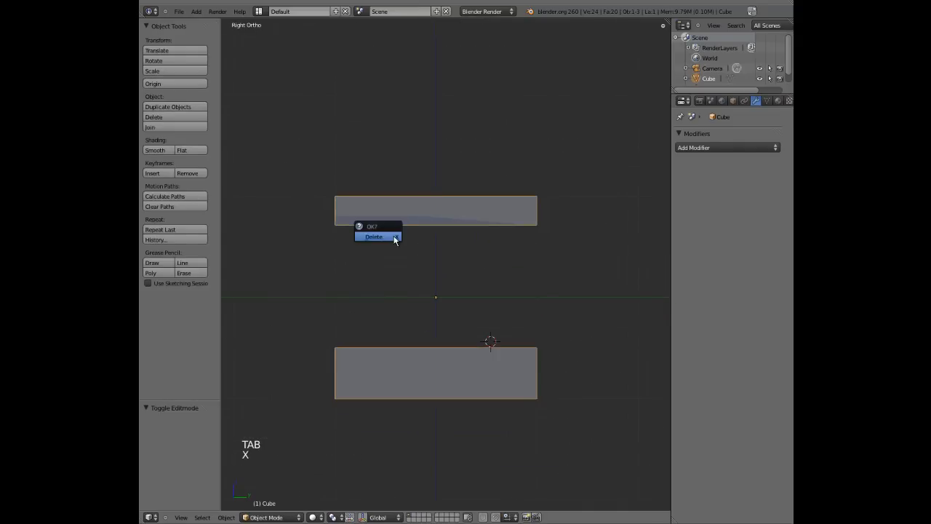
click(394, 239)
key(shift+a)
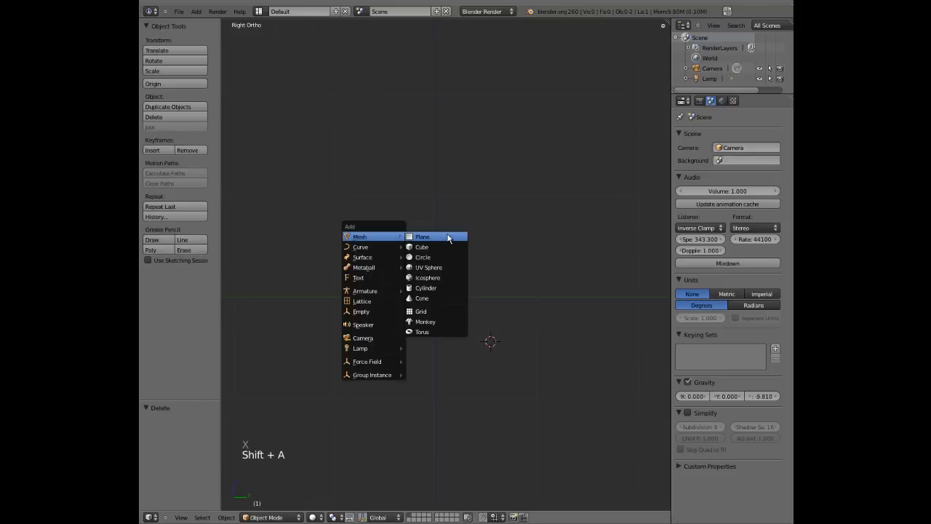
click(447, 248)
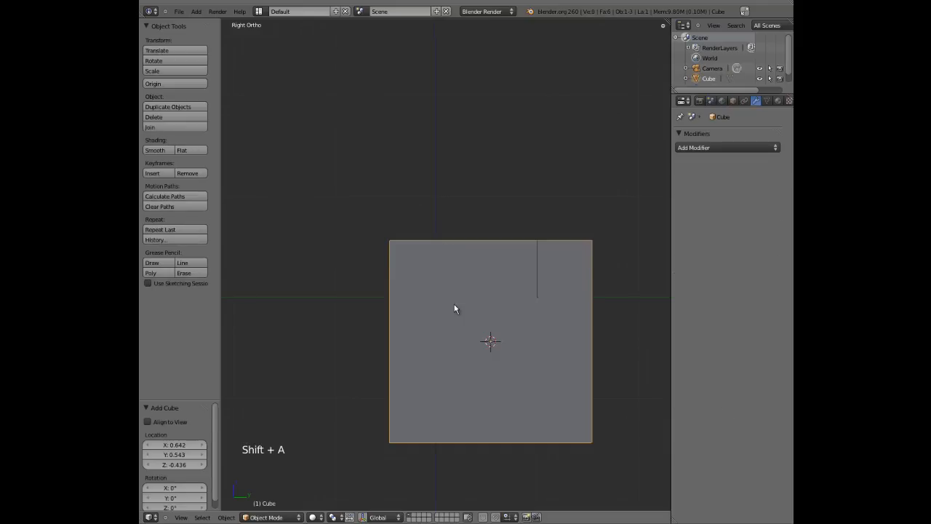
key(x)
click(496, 319)
Step: Reset the 3D cursor to the scene origin and add a new cube there
key(shift+c)
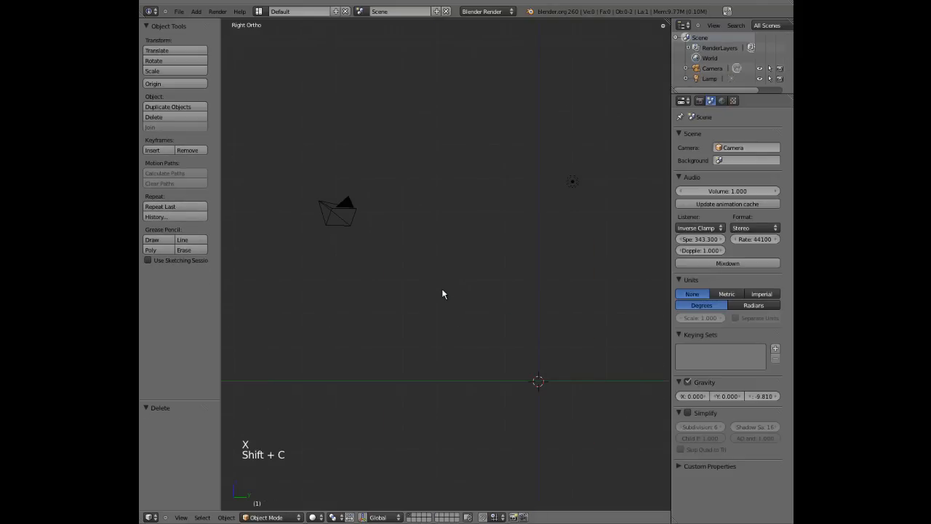
key(shift+a)
click(466, 332)
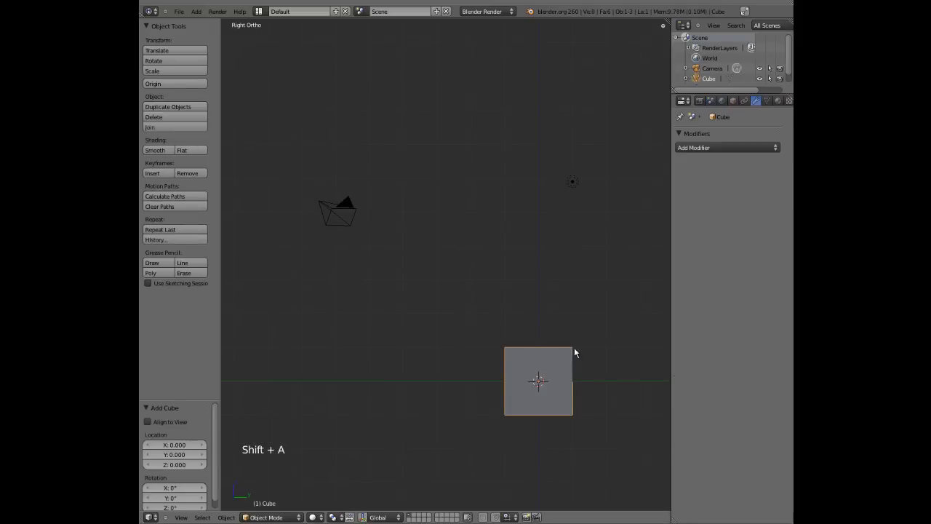
shift+middle_drag(574, 347, 482, 291)
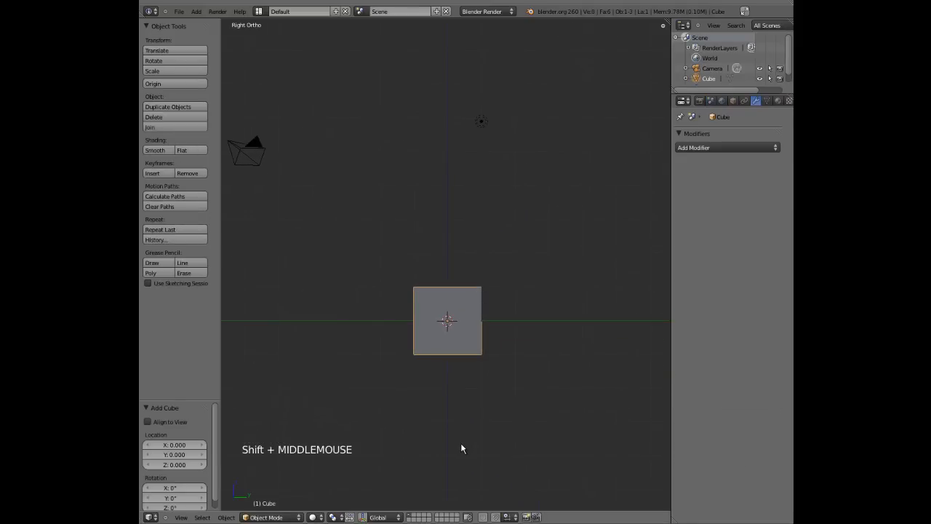
Step: Enable snapping during transform and set the snap element to Increment
click(496, 516)
click(496, 517)
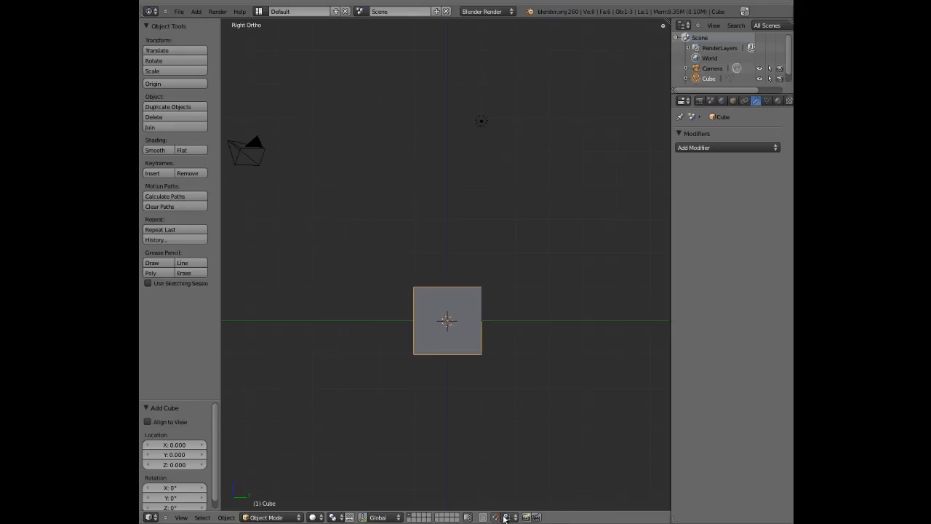
click(508, 517)
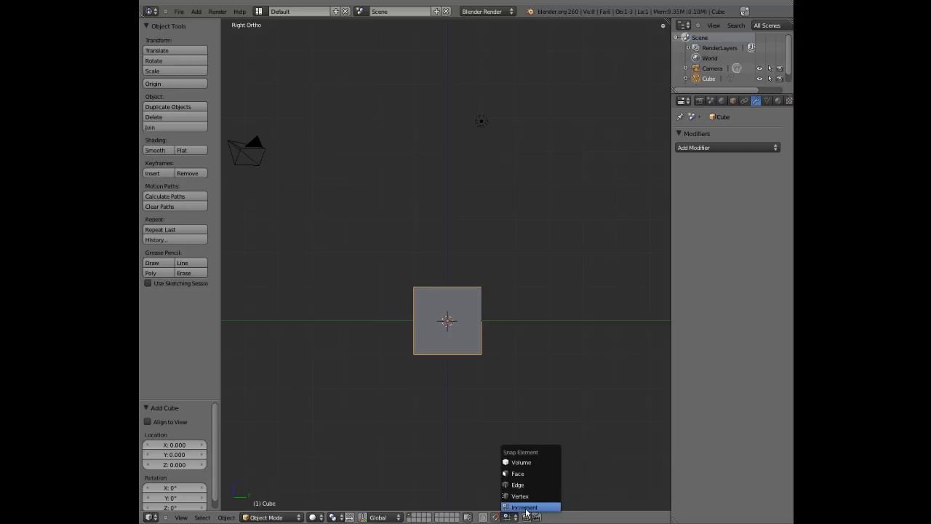
click(526, 508)
Step: Try moving the cube in snapped increments, first unconstrained and again along the Z axis, cancelling each move
scroll(460, 304, up, 2)
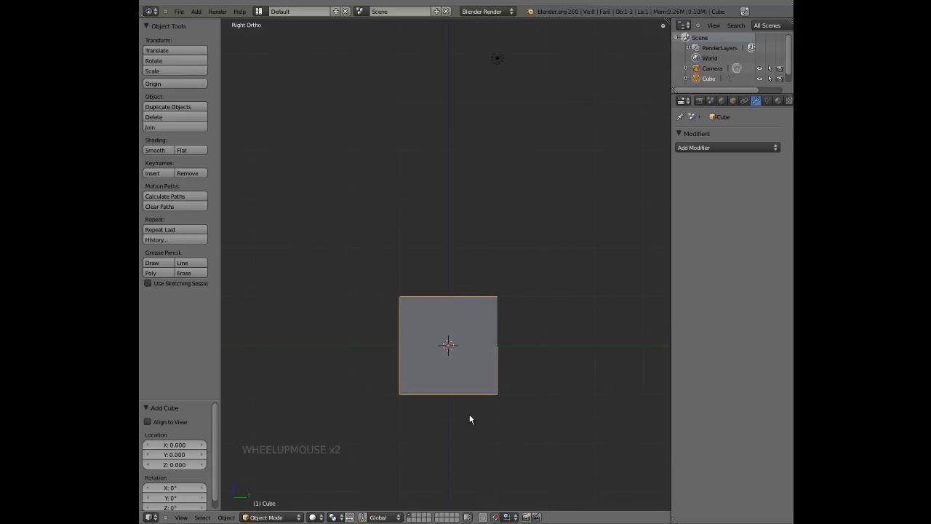
key(g)
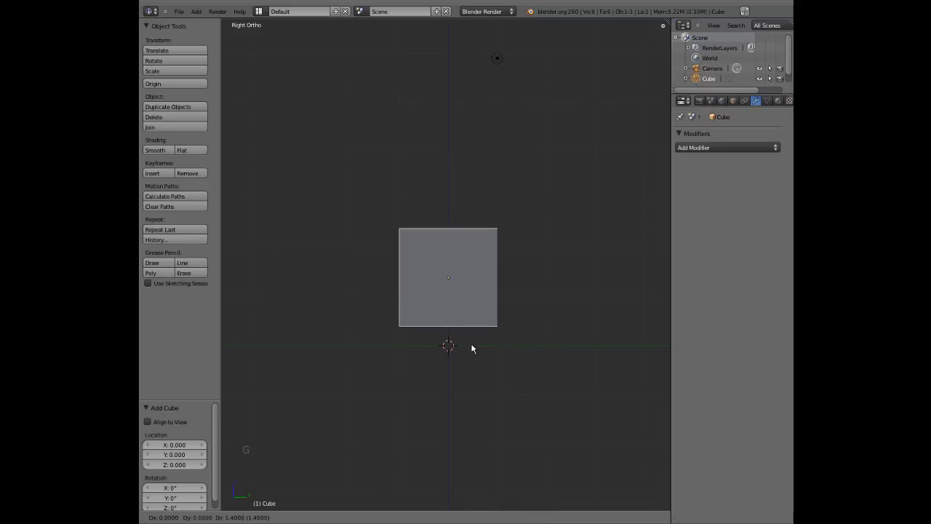
right_click(470, 320)
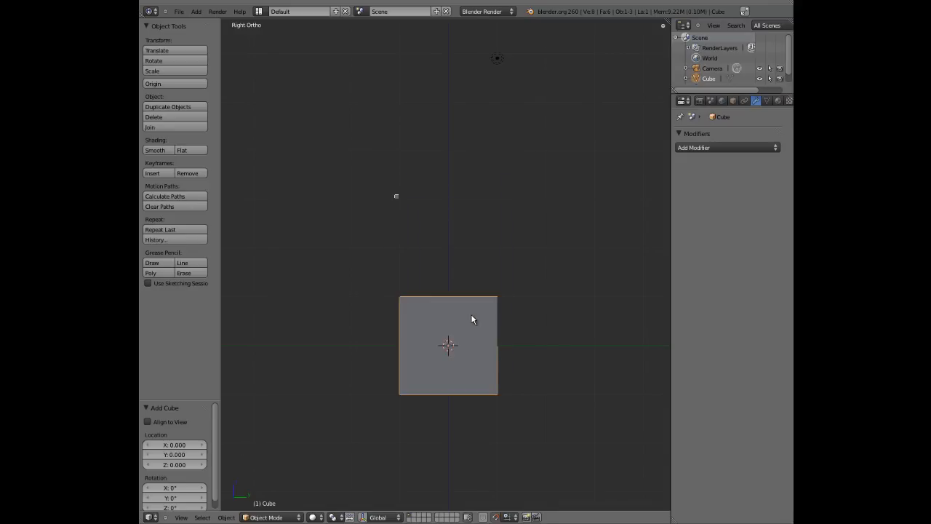
scroll(465, 338, up, 4)
shift+middle_drag(466, 340, 451, 343)
scroll(450, 332, up, 1)
key(g)
key(z)
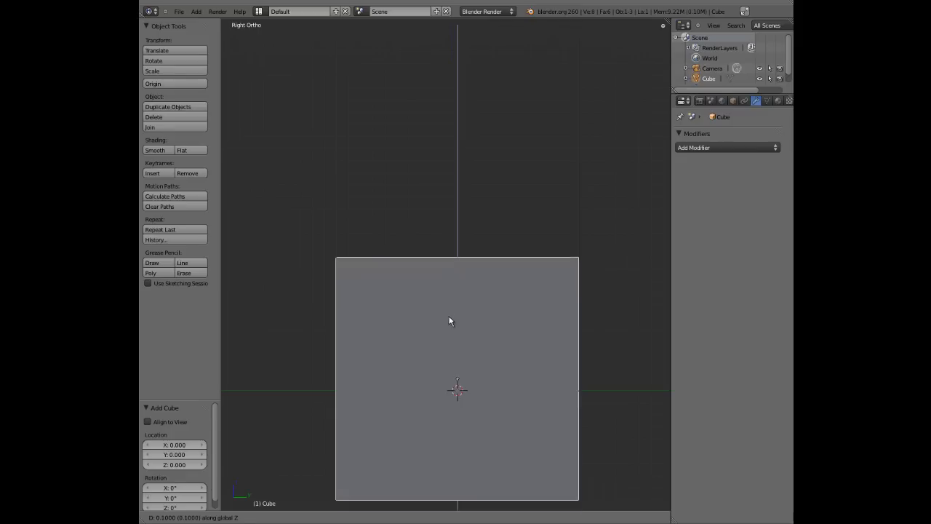
right_click(451, 288)
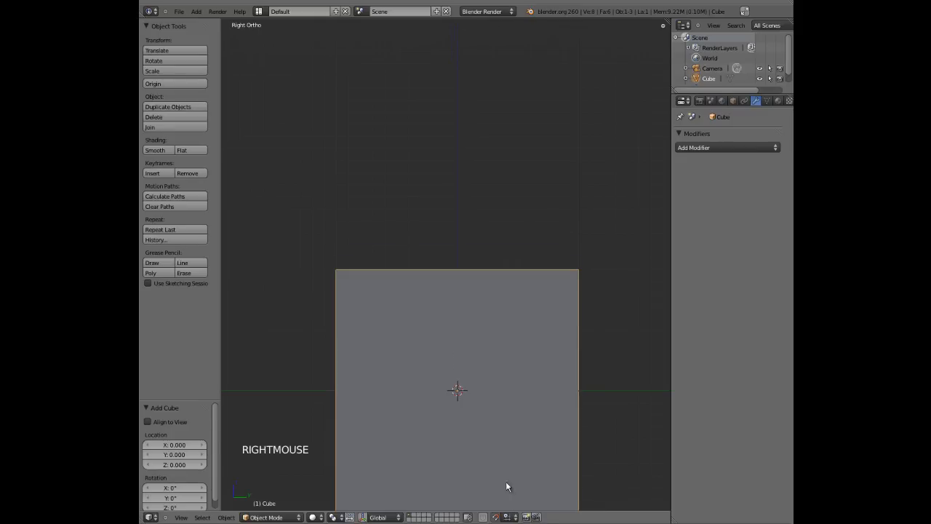
Step: Turn snapping off and try moving the cube smoothly along the Z axis, cancelling the move
click(497, 518)
key(g)
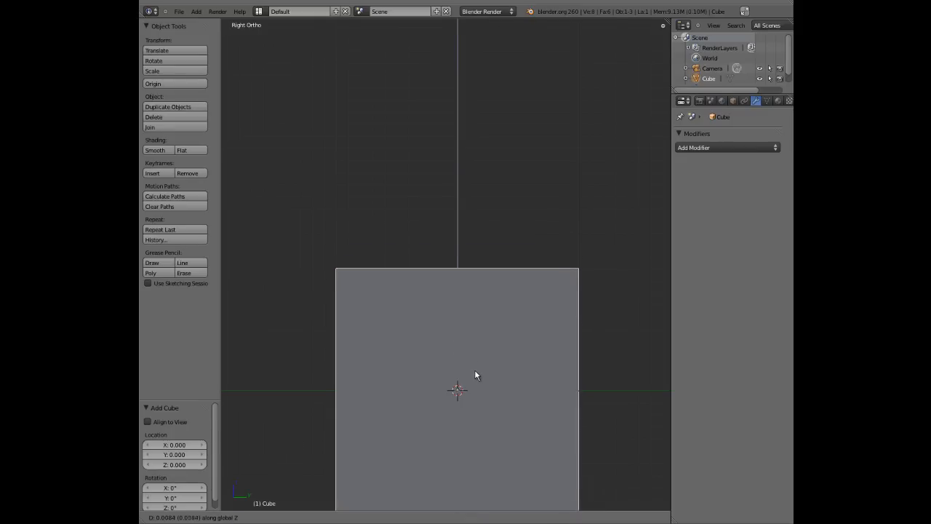
right_click(475, 366)
shift+middle_drag(464, 400, 493, 432)
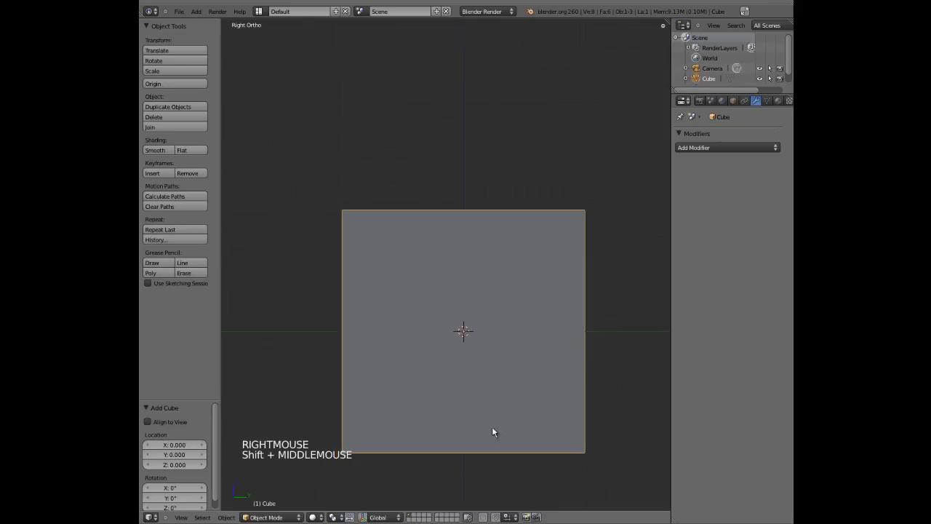
Step: Enable snapping during transform and set the snap element to Vertex
click(496, 518)
click(508, 517)
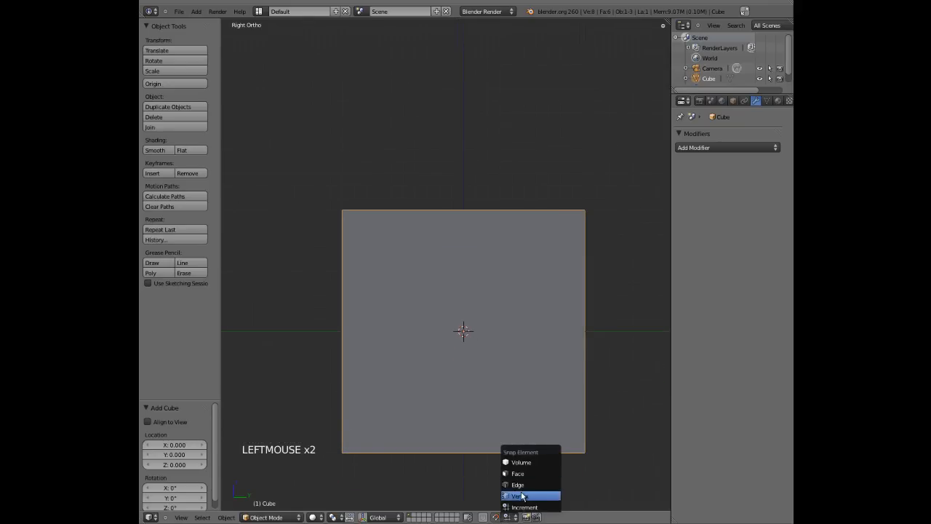
click(515, 496)
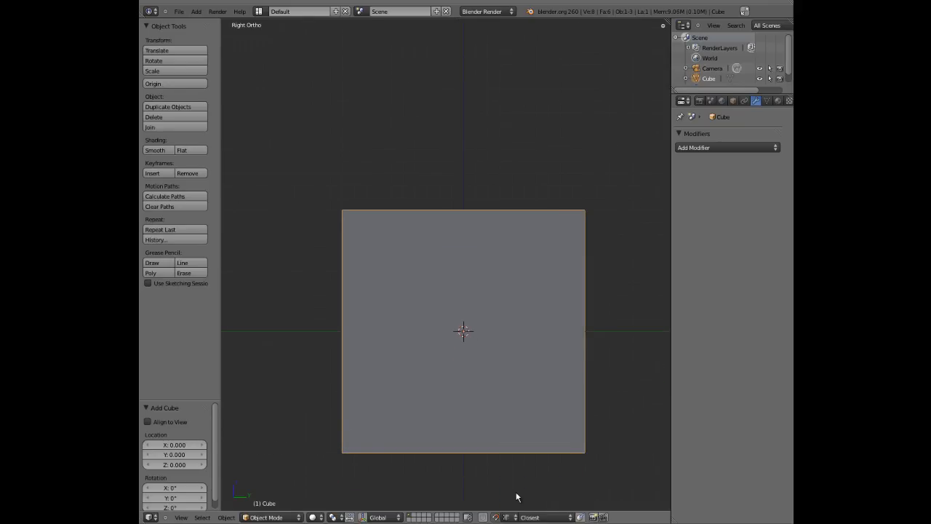
Step: Enter Edit Mode on the cube and select both vertices of the top edge on its negative Y side
key(Tab)
right_click(342, 215)
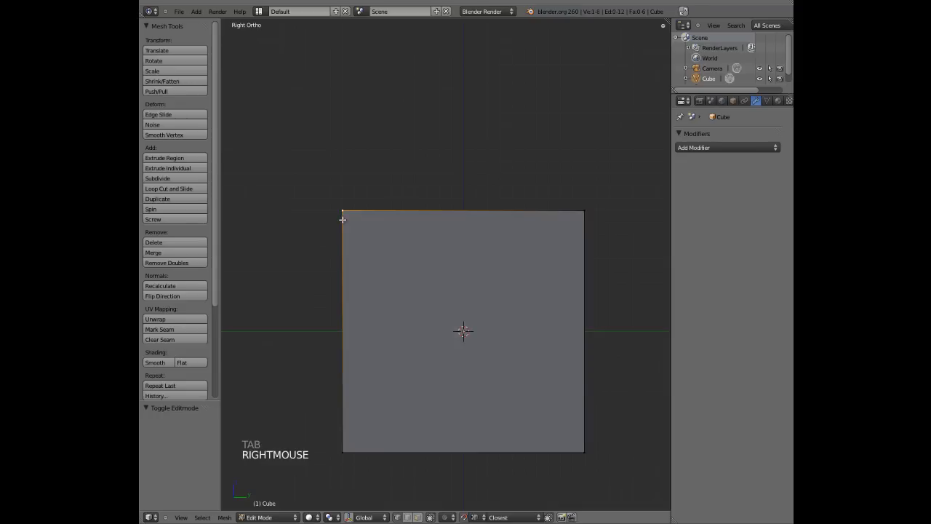
middle_drag(343, 215, 413, 305)
scroll(337, 213, down, 2)
shift+right_click(340, 209)
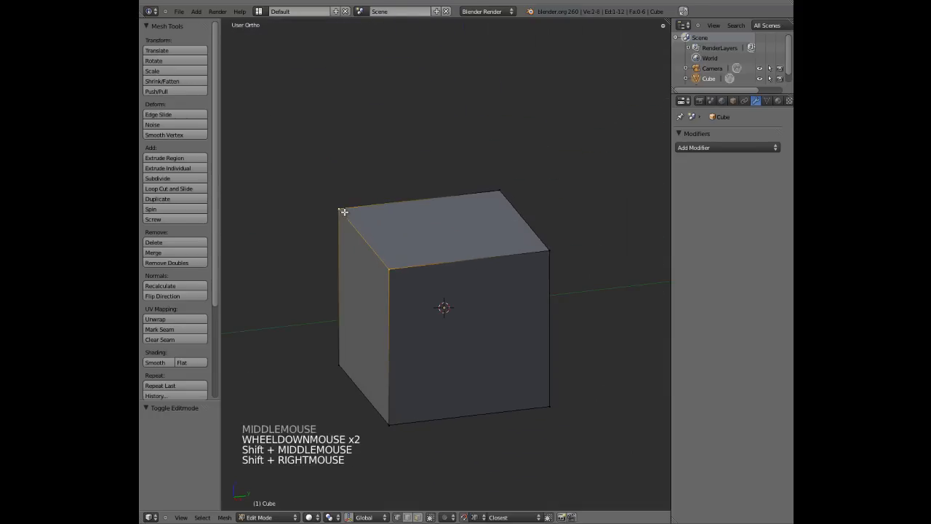
scroll(313, 210, up, 2)
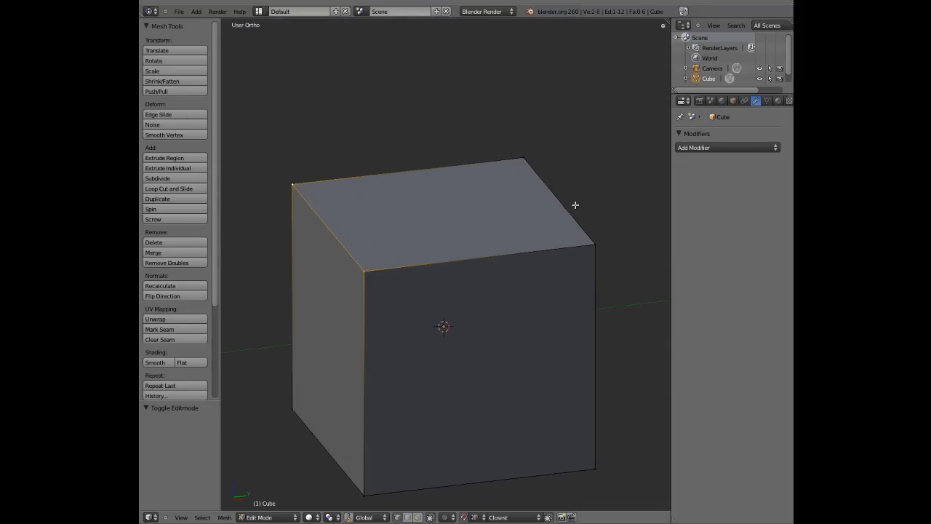
scroll(578, 227, down, 2)
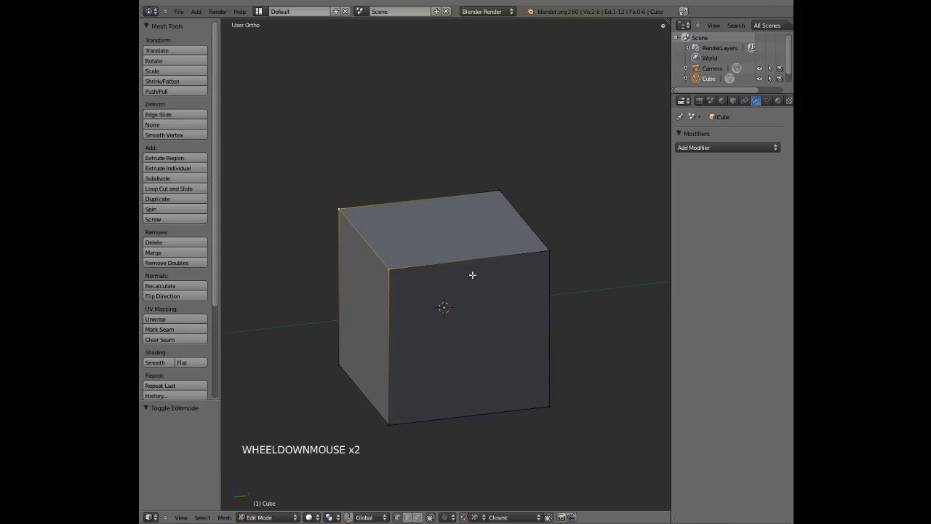
Step: Try moving the selected top edge along the Y axis, cancelling the move
key(g)
key(y)
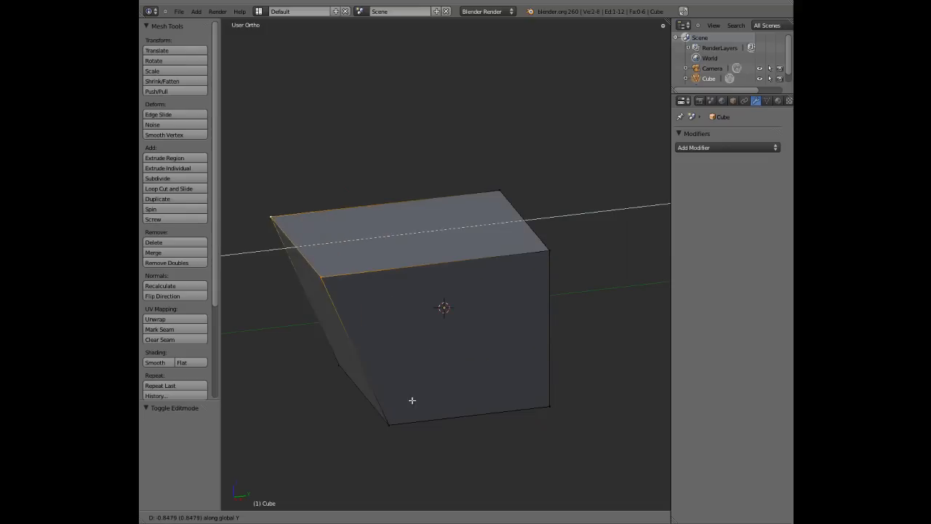
right_click(551, 249)
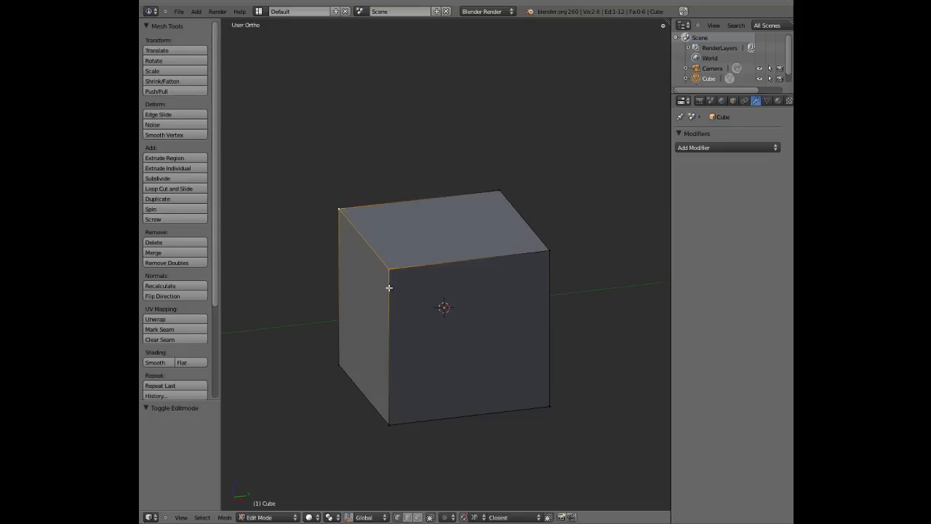
Step: Move the selected top edge -2 along the Z axis, snapping it onto the bottom corner vertex to form a wedge
shift+middle_drag(402, 317, 426, 280)
key(g)
key(z)
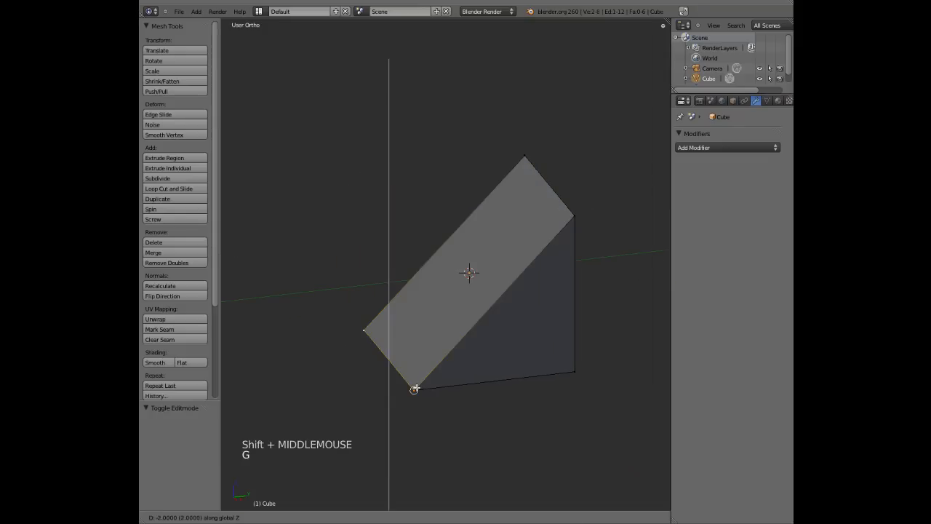
click(414, 390)
middle_drag(517, 339, 507, 370)
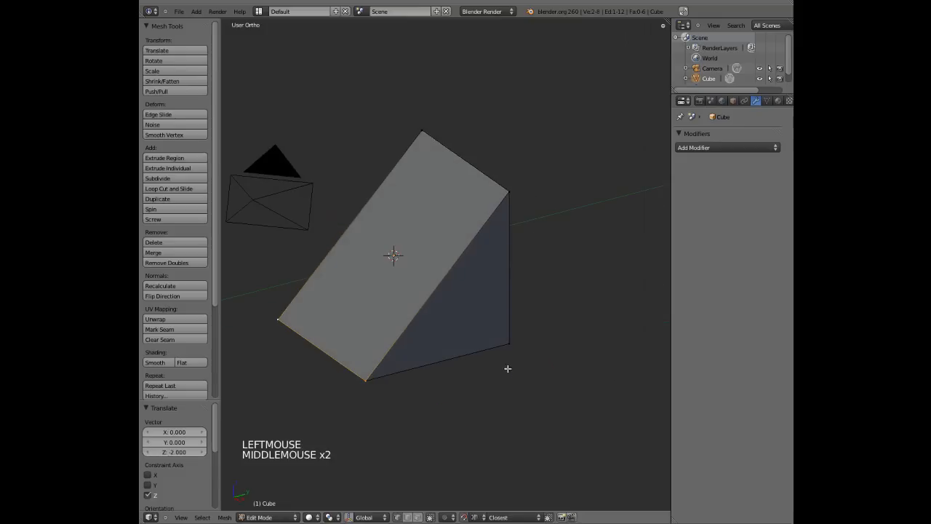
Step: Select one vertex at the wedge's lower front corner and try moving it away from the overlapping one, cancelling the move
key(a)
shift+middle_drag(434, 333, 432, 292)
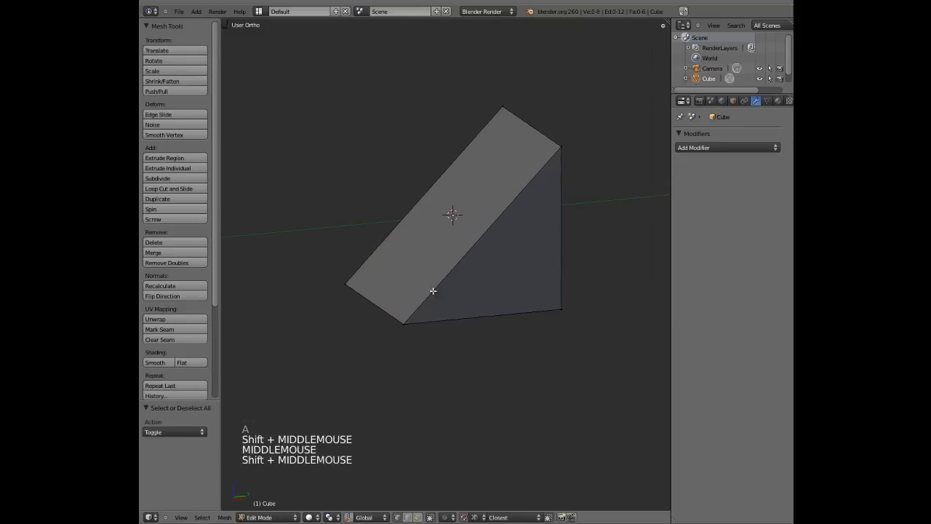
right_click(403, 324)
key(g)
key(g)
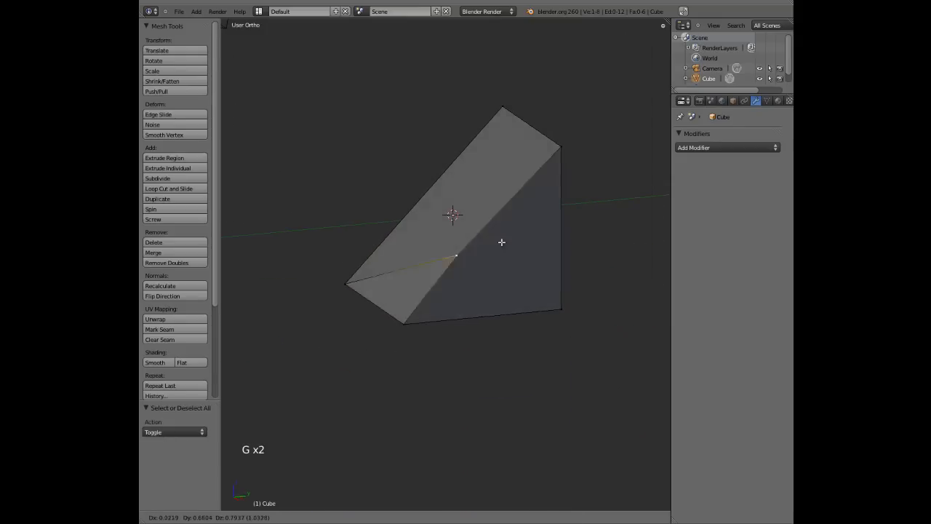
right_click(441, 260)
Step: Select the whole mesh and merge its overlapping vertices with Remove Doubles
key(a)
key(a)
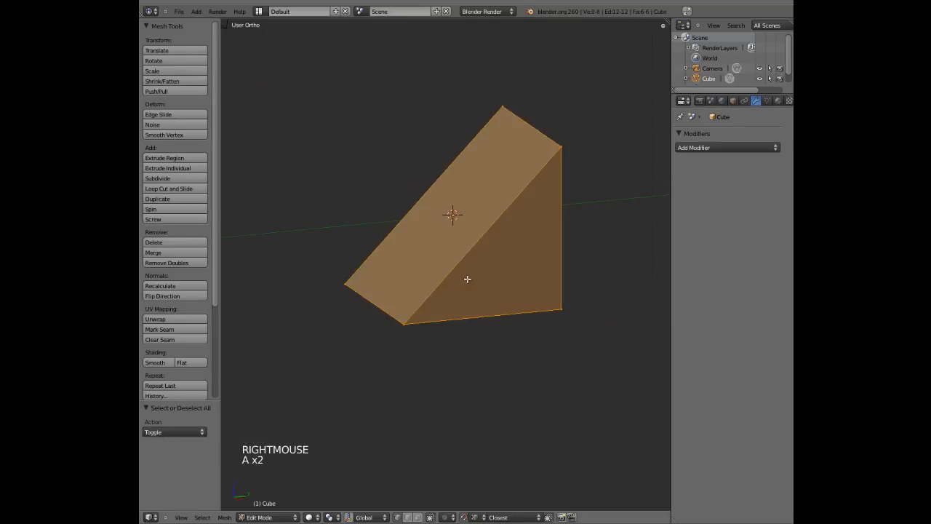
key(w)
click(467, 279)
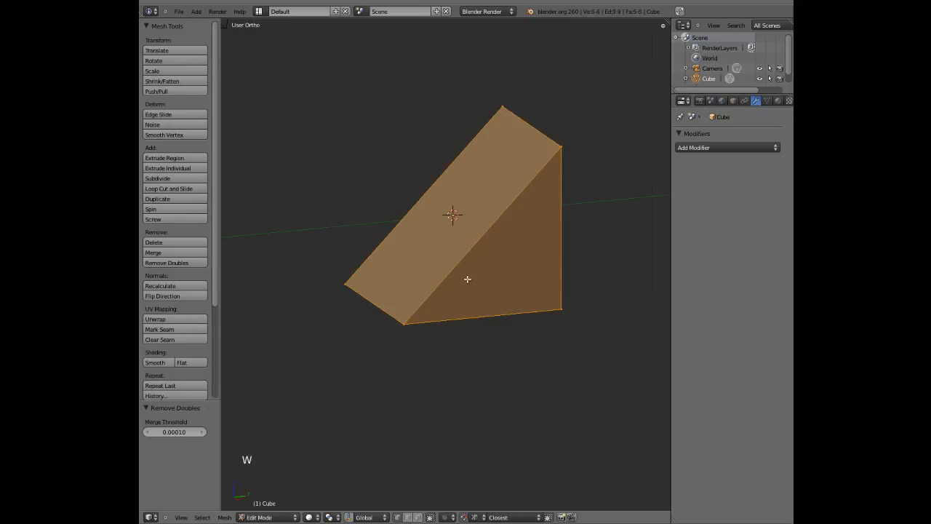
Step: Select the merged lower front corner vertex and try moving it, cancelling the move
right_click(404, 326)
key(g)
key(g)
right_click(427, 282)
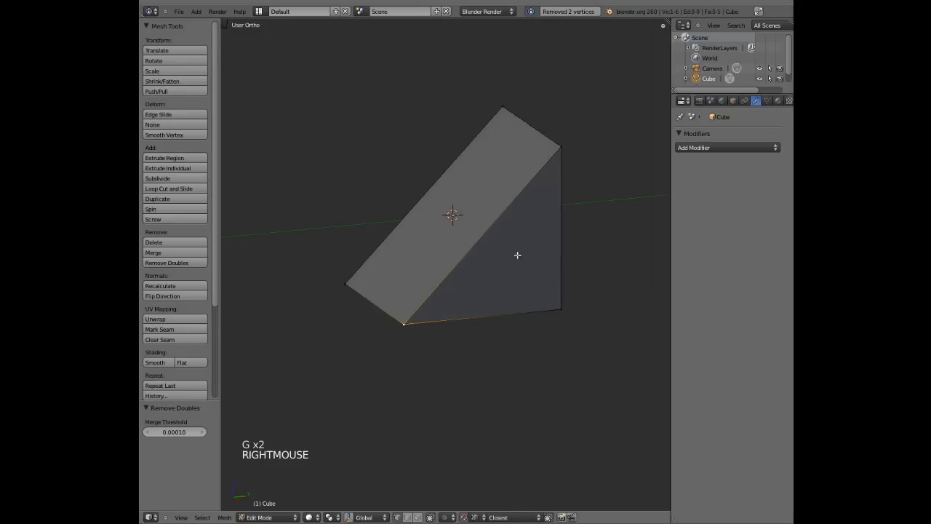
Step: Add a centred loop cut across the middle of the wedge's sloped face
shift+middle_drag(517, 256, 538, 263)
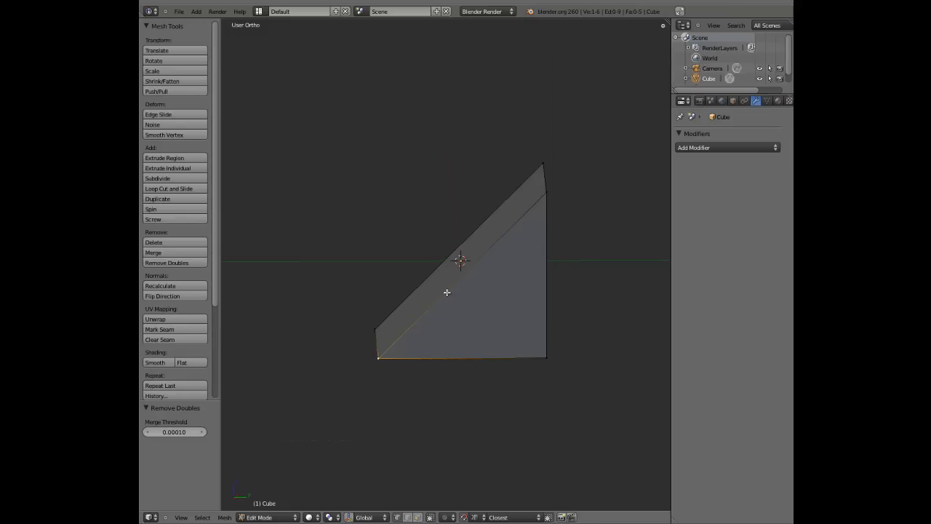
key(a)
middle_drag(451, 277, 474, 281)
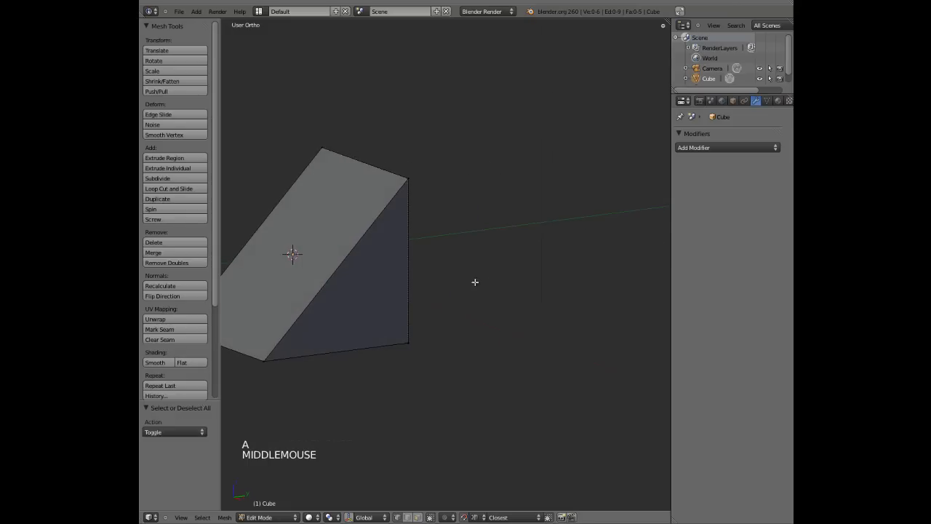
key(ctrl+r)
click(342, 269)
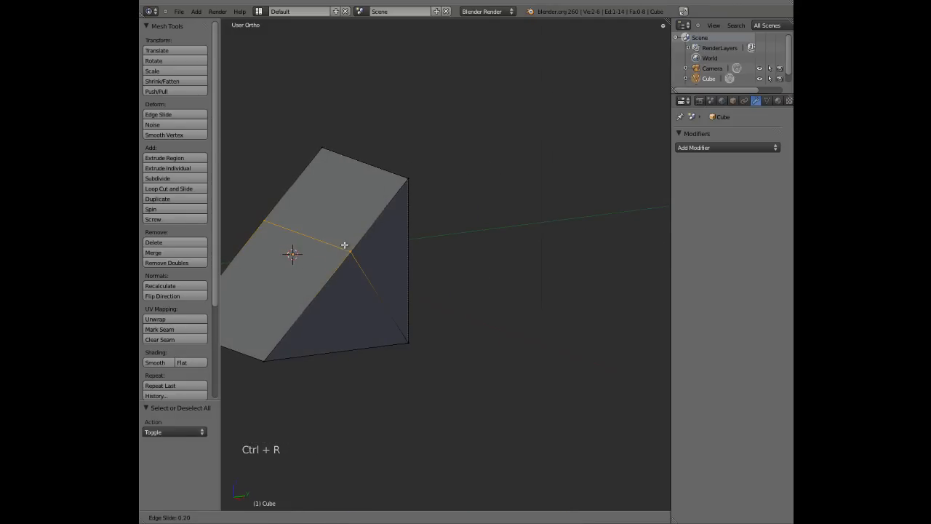
right_click(365, 303)
Step: Turn snapping off and try moving the new middle edge smoothly along the Y axis in the right view, cancelling the move
shift+middle_drag(365, 303, 444, 346)
key(KP_3)
scroll(444, 346, up, 2)
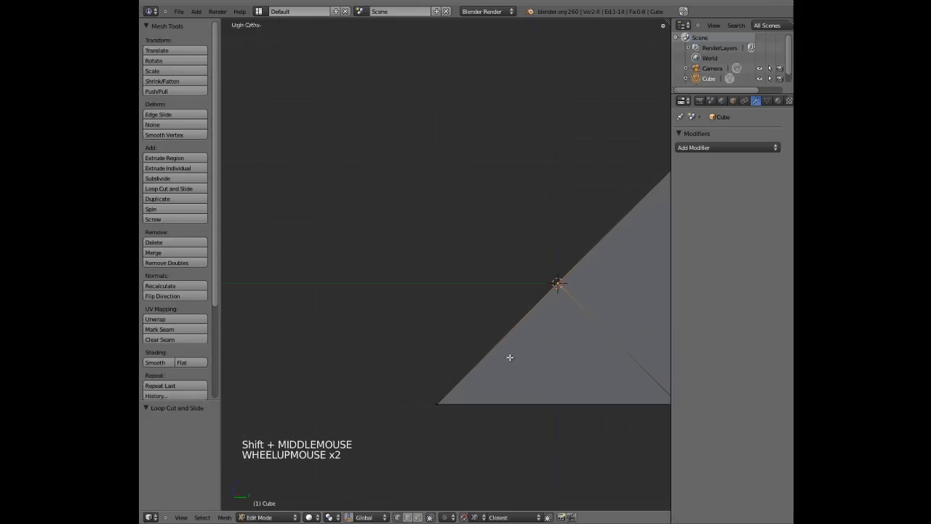
click(464, 517)
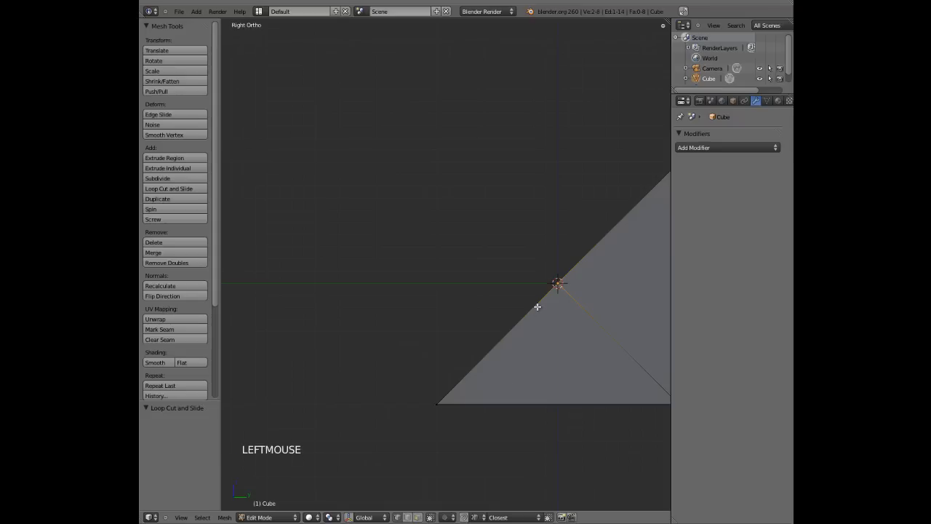
key(g)
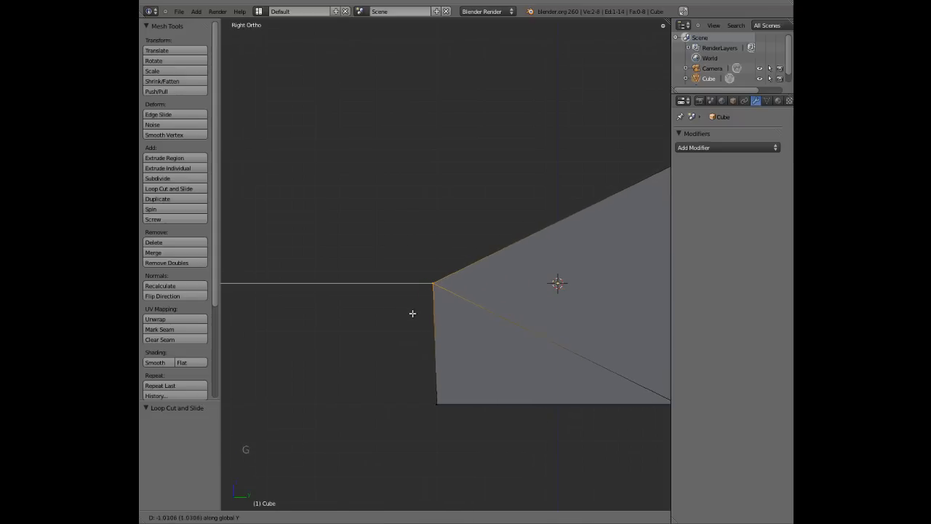
right_click(449, 358)
Step: Set the snap element to Increment, enable snapping, and try moving the middle edge along the Y axis, cancelling the move
click(479, 518)
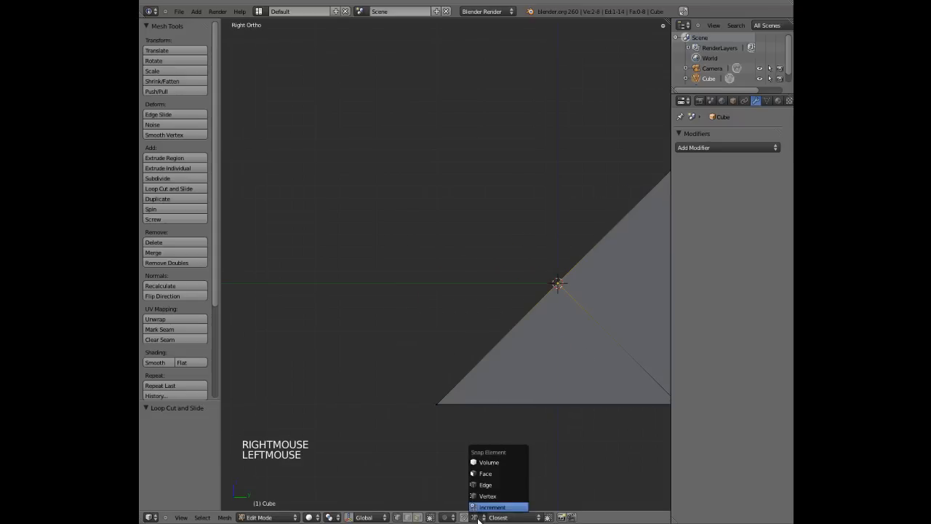
click(492, 505)
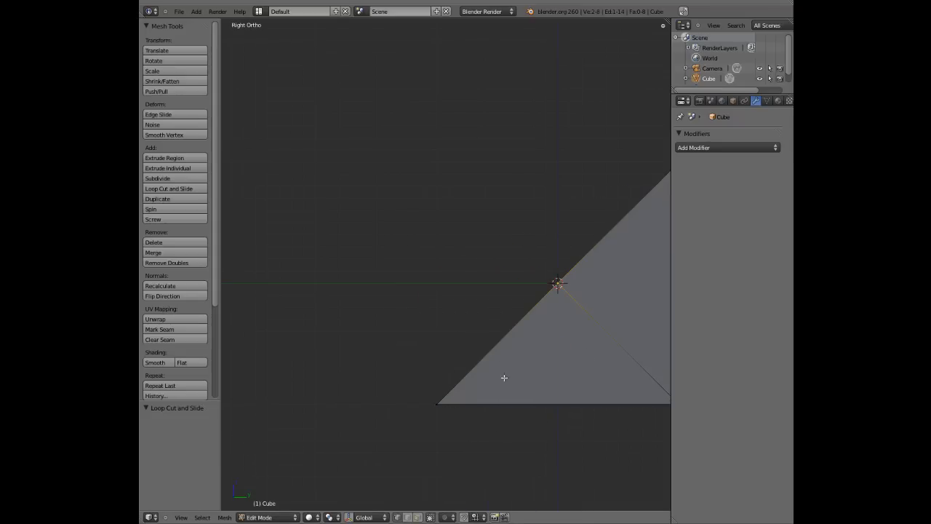
click(464, 517)
key(g)
key(y)
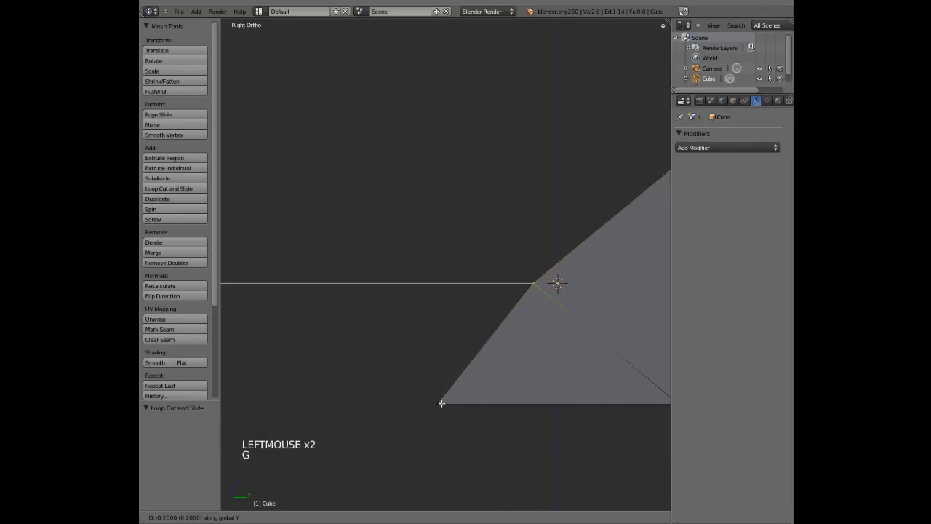
right_click(390, 401)
Step: Set the snap element to Vertex, move the middle edge -1 along Y to align with the wedge's lower corner, and undo the move
click(479, 517)
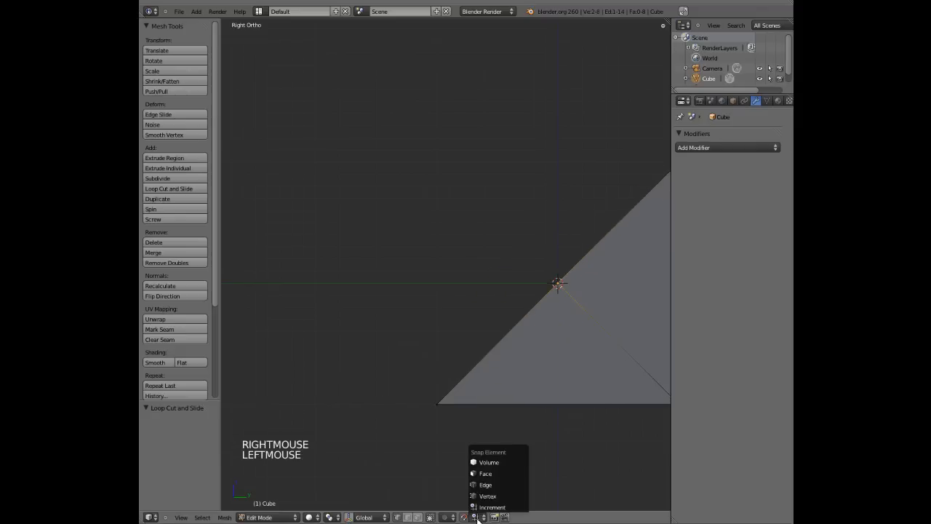
click(486, 496)
key(g)
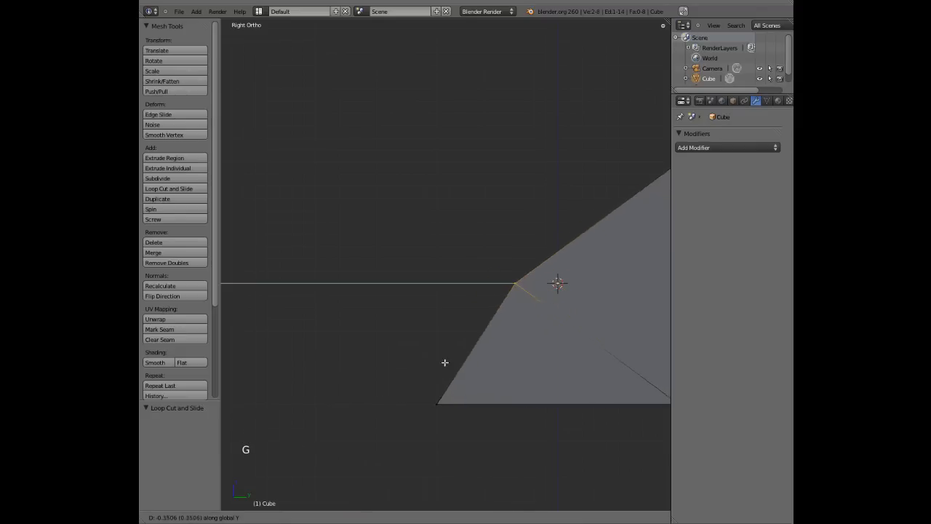
click(438, 404)
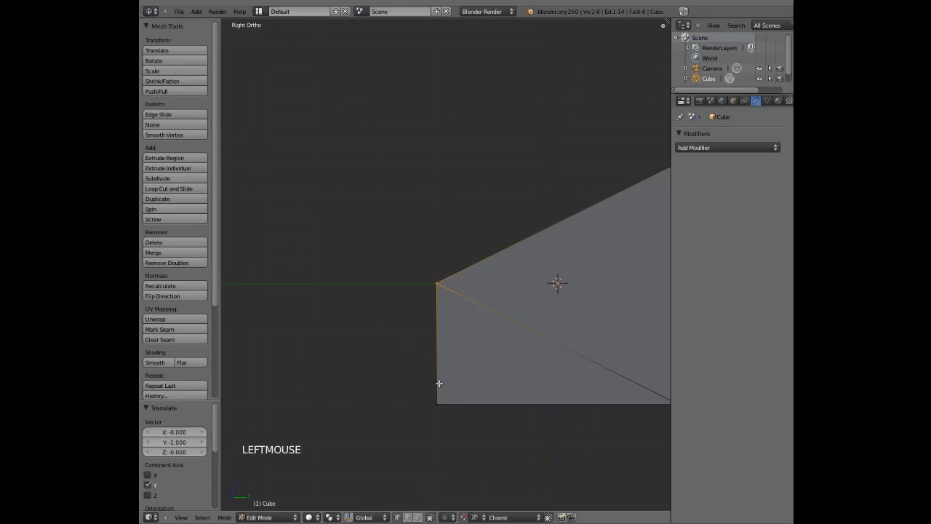
key(ctrl+z)
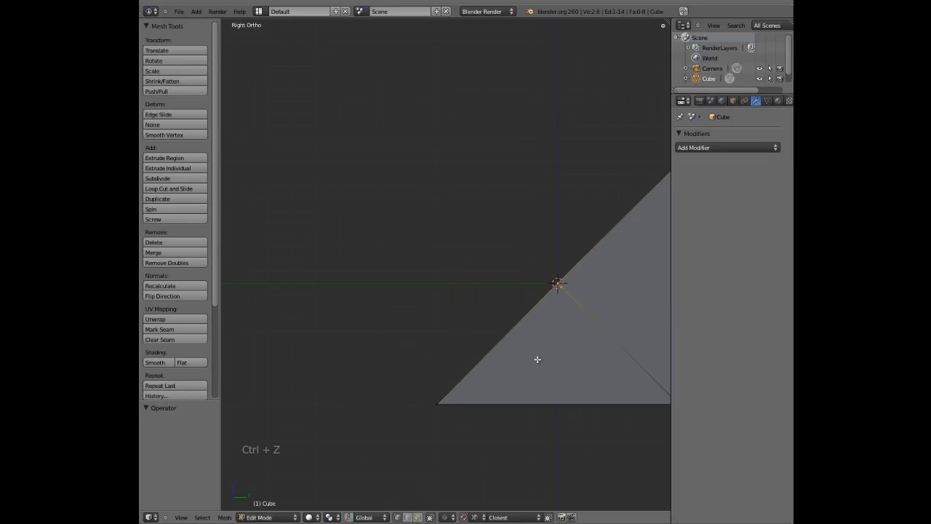
Step: Turn snapping off and try moving the middle edge freely, cancelling the move
click(464, 517)
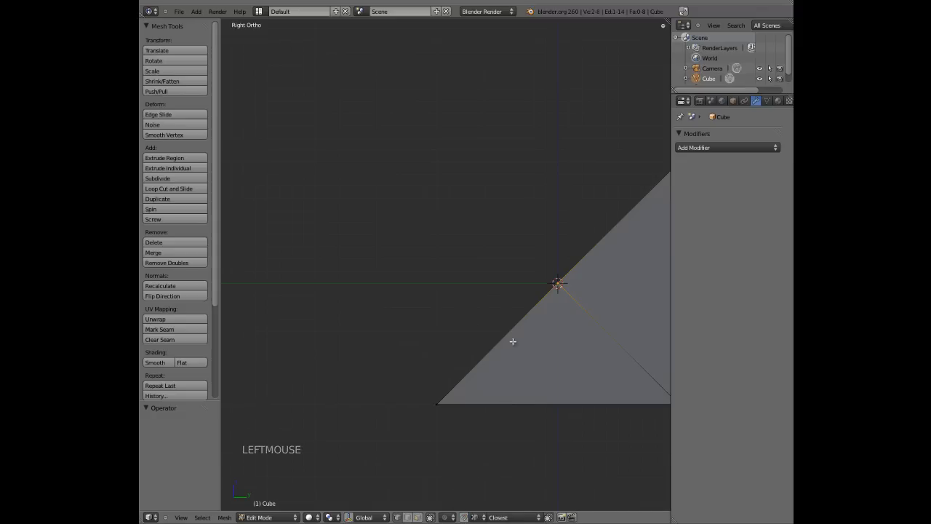
key(g)
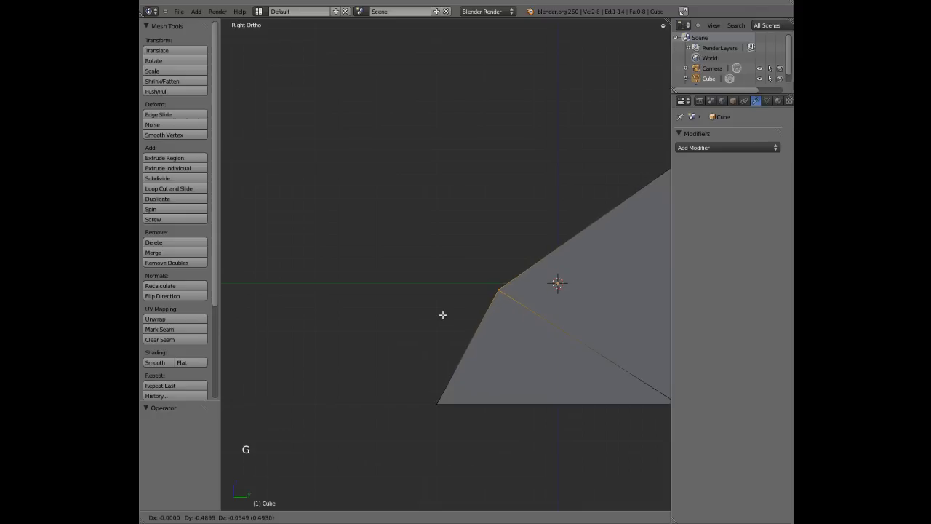
right_click(470, 306)
Step: Move the middle edge -1 along Y using temporary snapping to the wedge's lower corner vertex, and undo the move
key(g)
key(g)
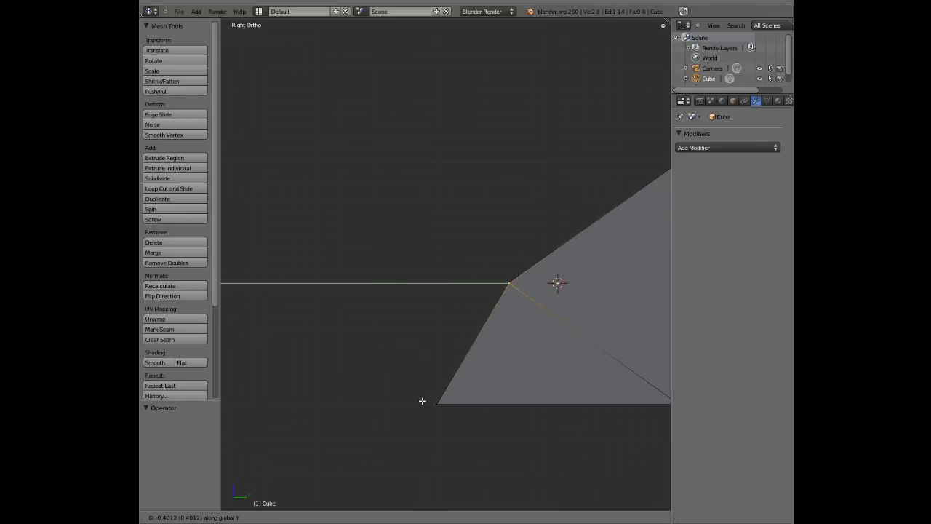
key(ctrl)
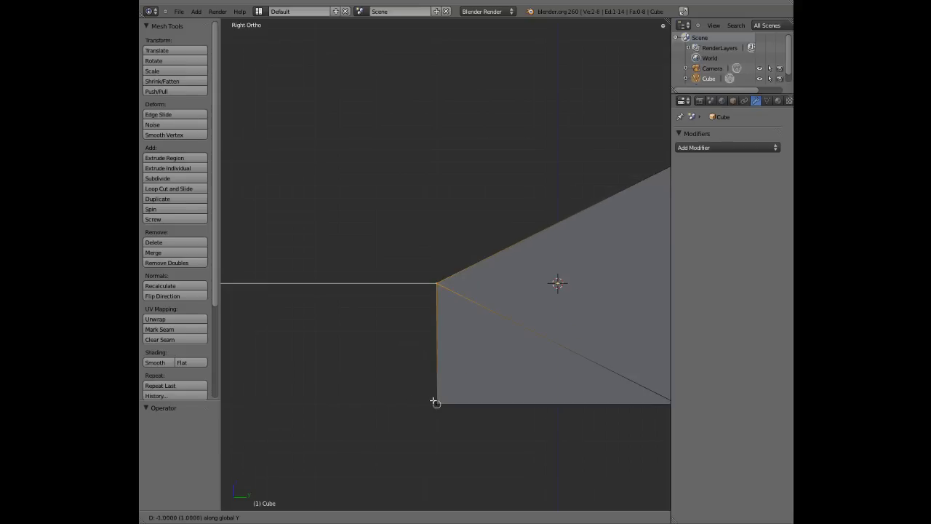
key(ctrl)
ctrl+click(435, 400)
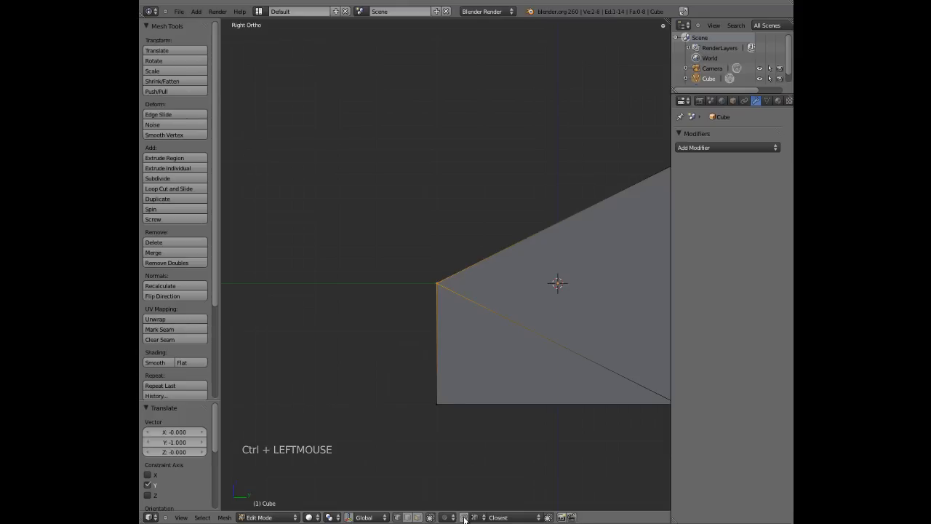
key(ctrl+z)
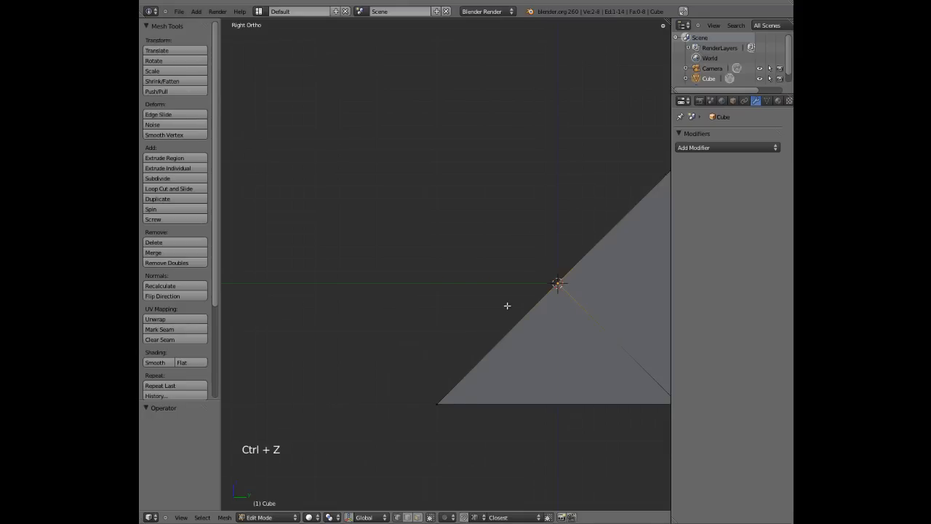
Step: Move the middle edge -1 along Y with temporary vertex snapping, raise it about 0.72 along Z without snapping, and undo both moves
key(g)
key(y)
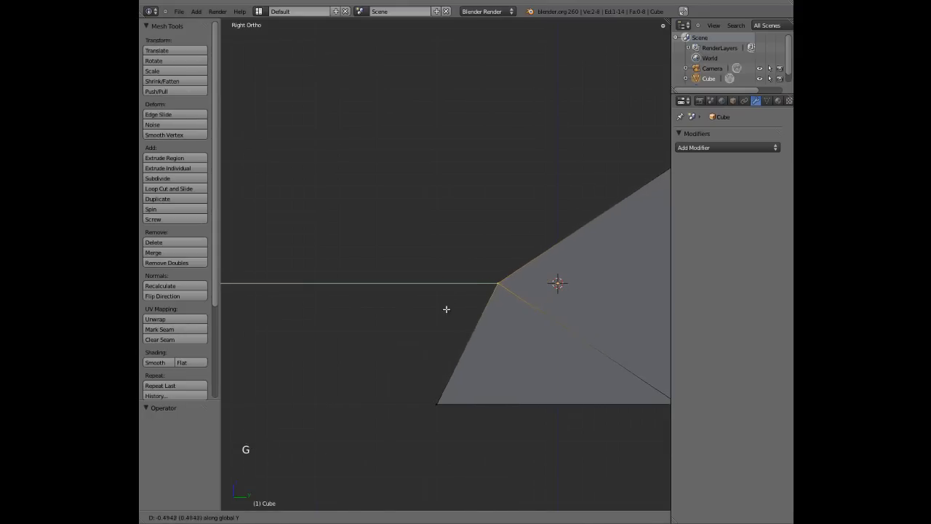
ctrl+click(437, 404)
key(g)
key(z)
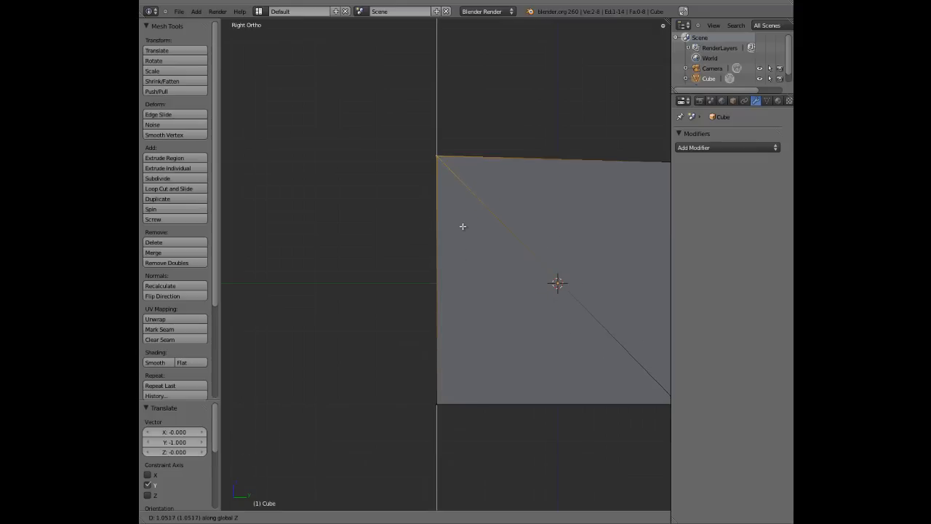
click(467, 265)
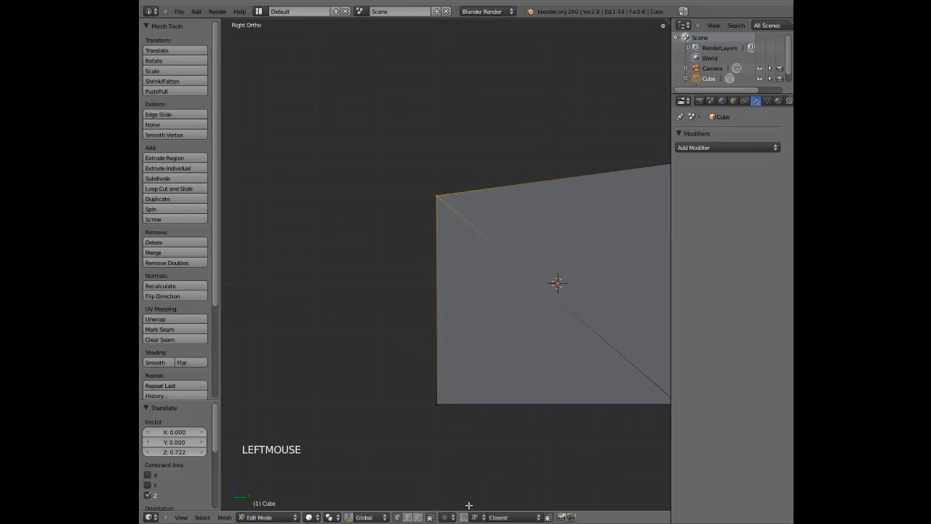
key(ctrl+z)
key(ctrl+z)
key(ctrl+z)
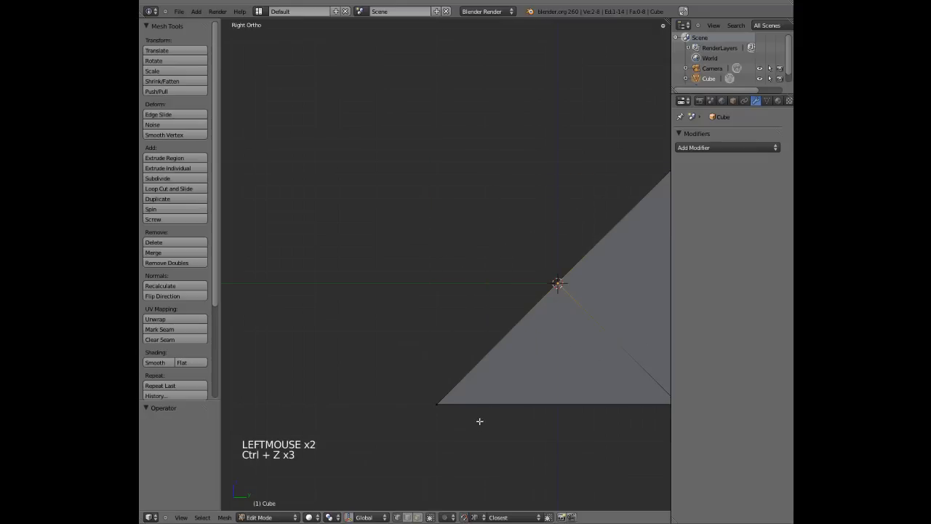
Step: With snapping enabled, move the middle edge -1 along Y, turn snapping off, try moving it along Z, and undo the changes
double_click(465, 518)
key(g)
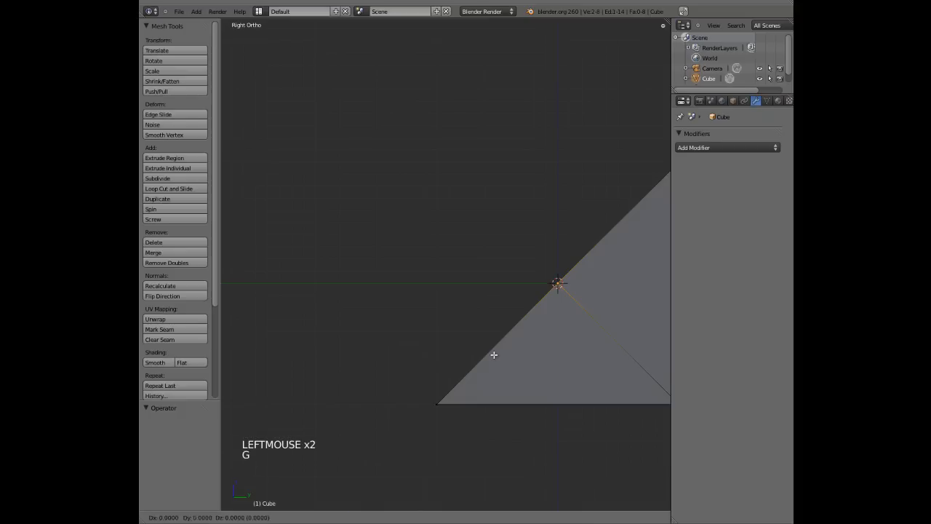
click(373, 356)
click(467, 518)
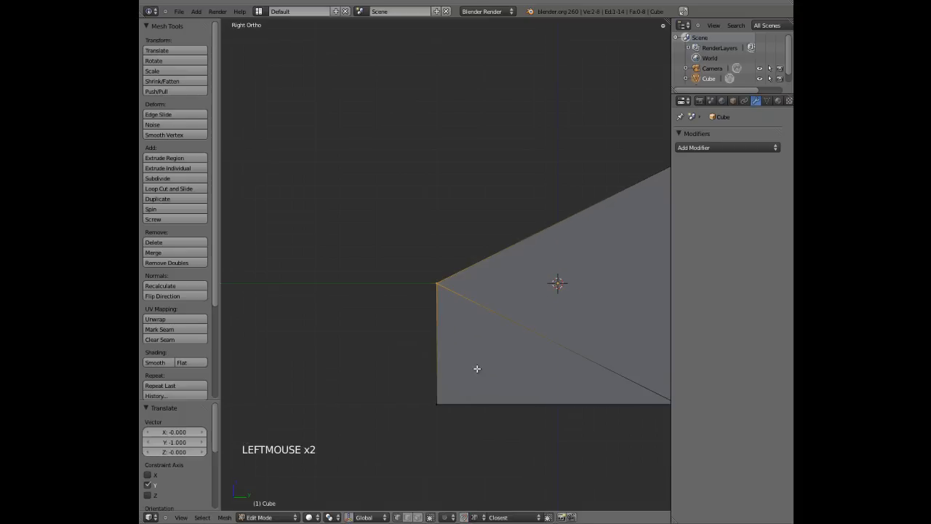
key(g)
key(z)
right_click(477, 251)
key(ctrl+z)
key(ctrl+z)
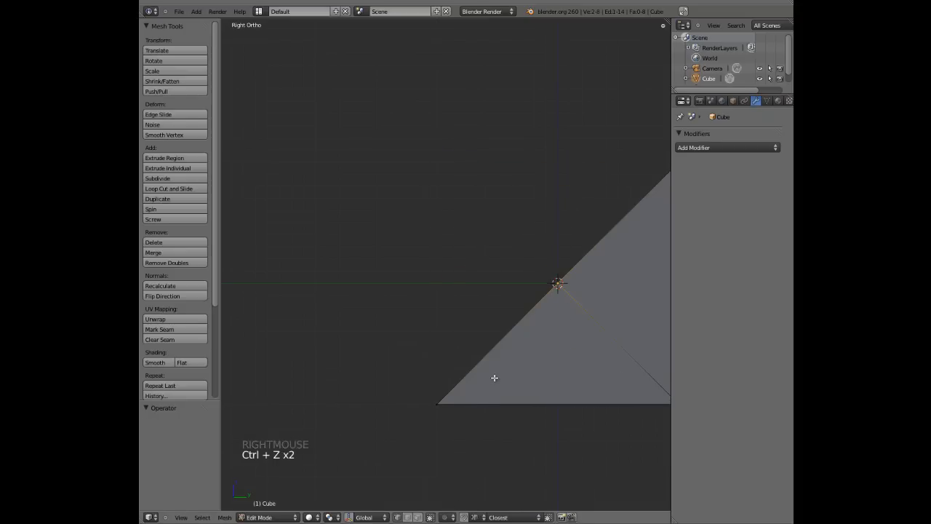
Step: Repeat the middle edge's -1 move along Y with temporary snapping to the lower corner, and follow it with an unsnapped move
key(g)
key(y)
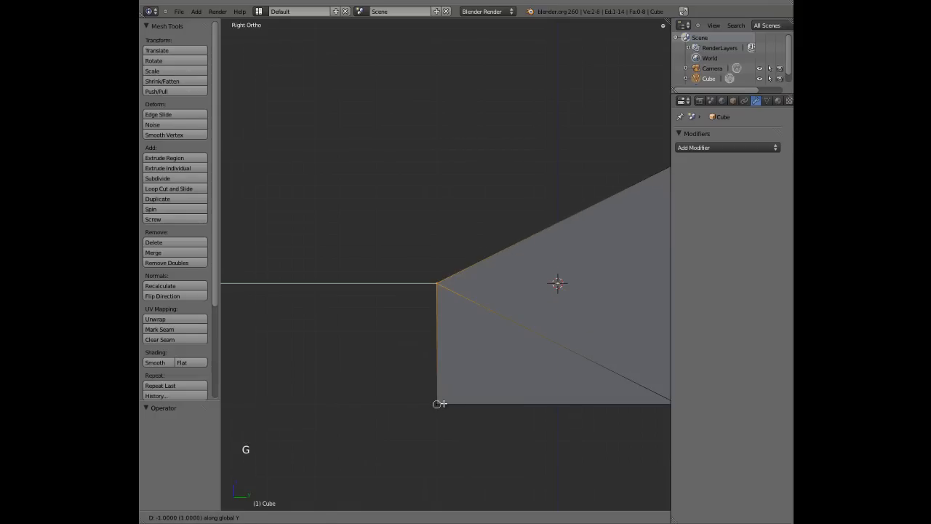
ctrl+click(439, 404)
key(g)
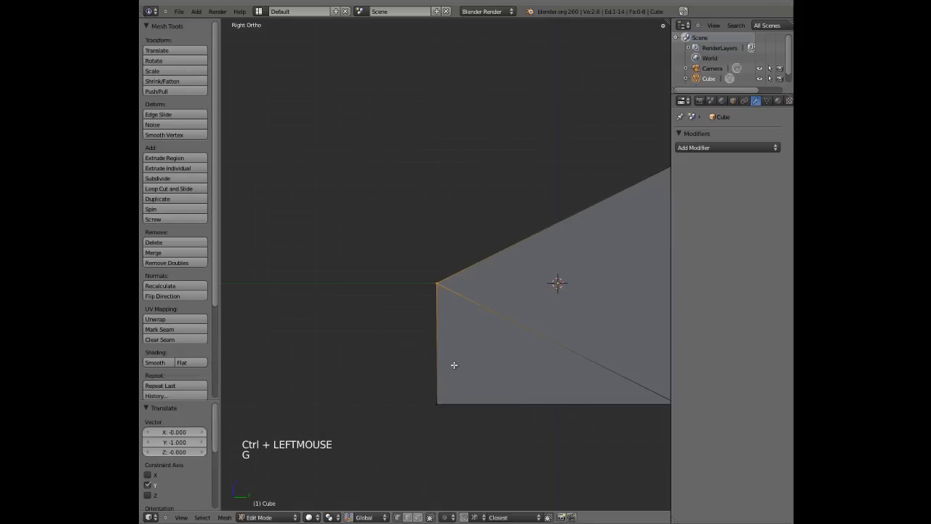
click(458, 255)
Step: Undo the edge moves and the earlier edits back to the plain wedge without its middle edge loop
scroll(471, 268, down, 2)
key(ctrl+z)
key(ctrl+z)
key(ctrl+z)
key(ctrl+z)
key(ctrl+z)
key(ctrl+z)
key(ctrl+z)
key(ctrl+z)
key(ctrl+z)
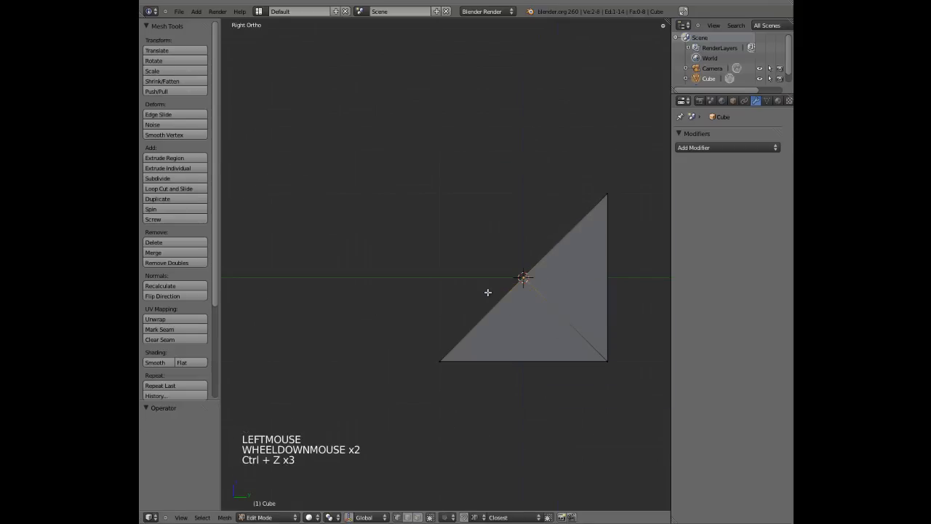
key(ctrl+z)
key(ctrl+z)
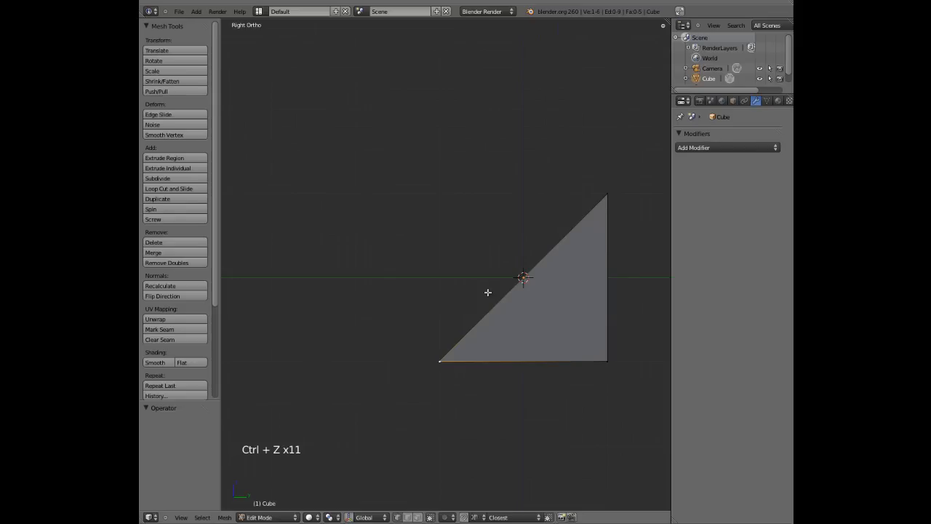
Step: Return to Object Mode and delete the wedge
middle_drag(478, 306, 520, 316)
key(Tab)
shift+middle_drag(376, 269, 461, 280)
scroll(455, 273, down, 3)
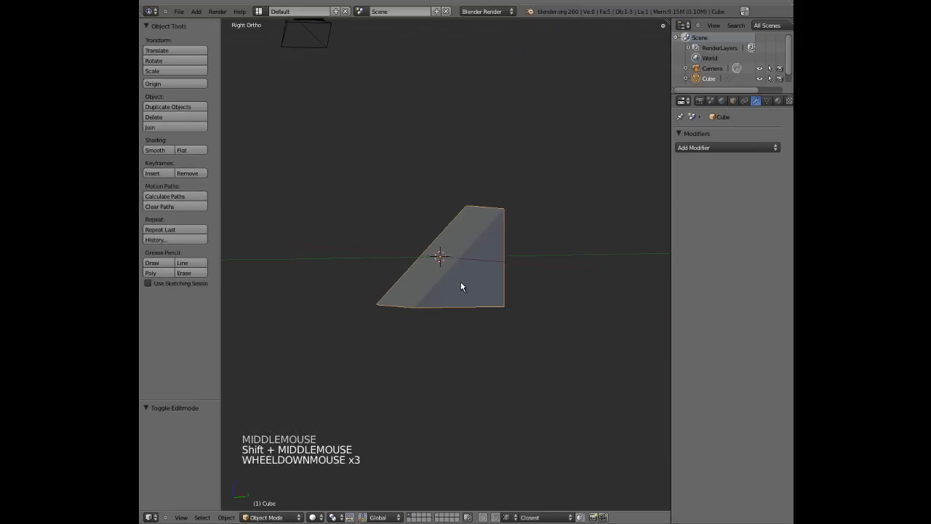
click(507, 517)
click(399, 406)
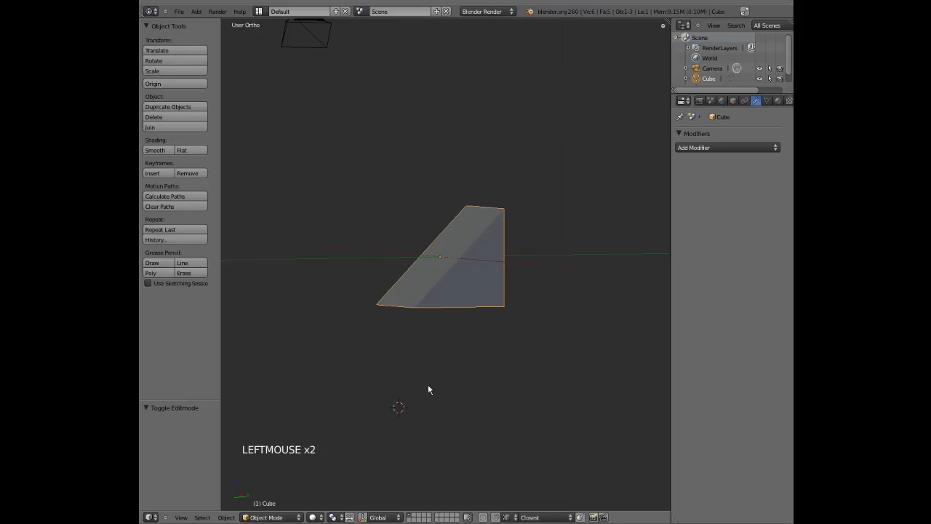
middle_drag(428, 385, 452, 315)
key(c)
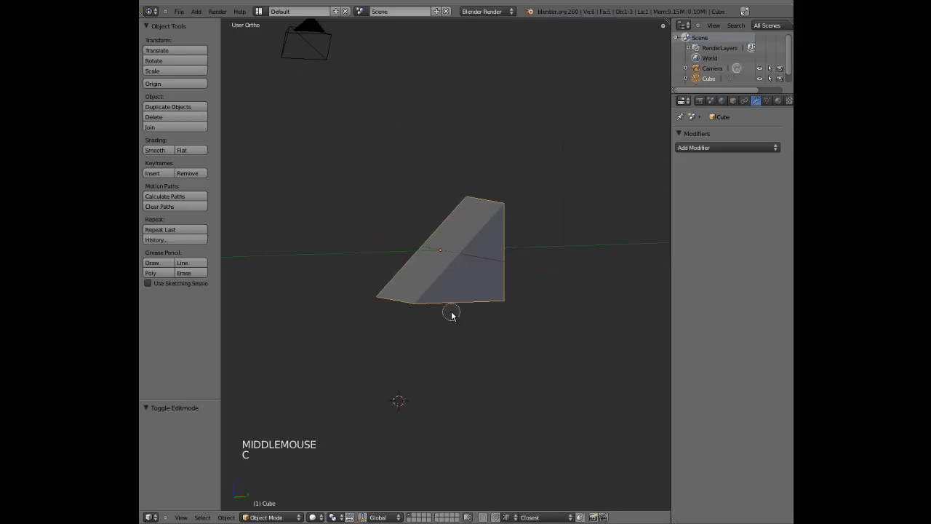
right_click(451, 313)
key(x)
click(450, 311)
scroll(514, 314, down, 2)
middle_drag(514, 313, 459, 301)
key(shift+a)
mouse_move(459, 298)
click(502, 306)
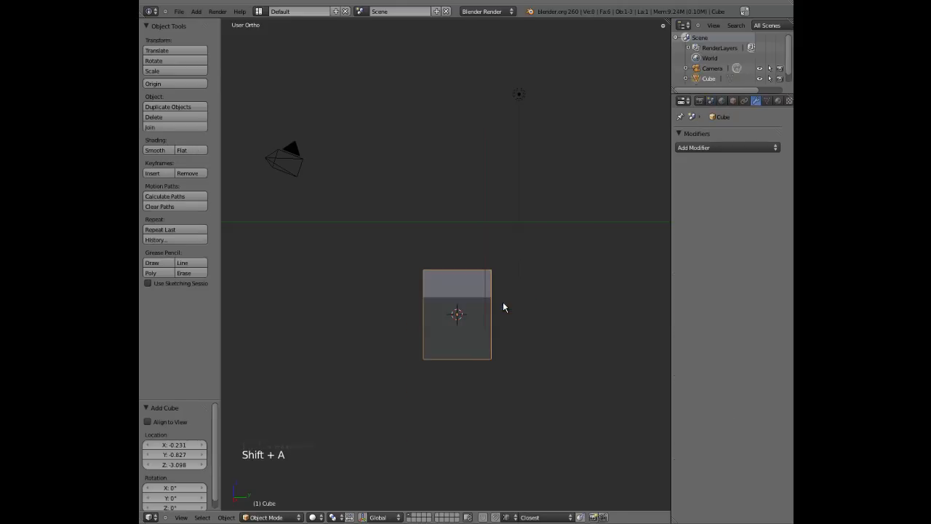
key(x)
click(483, 305)
Step: Reset the 3D cursor to the world origin and add a cube there
key(shift+c)
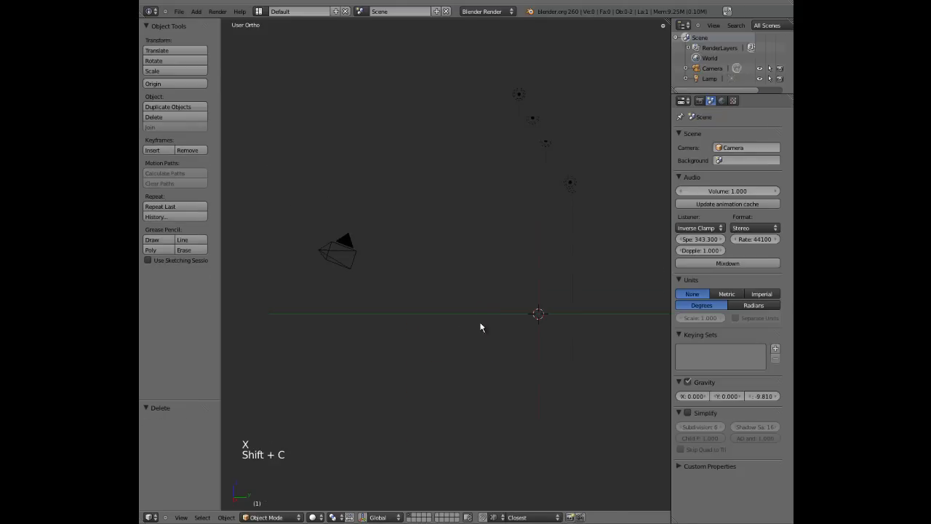
middle_drag(480, 321, 474, 347)
key(shift+a)
mouse_move(513, 324)
click(544, 334)
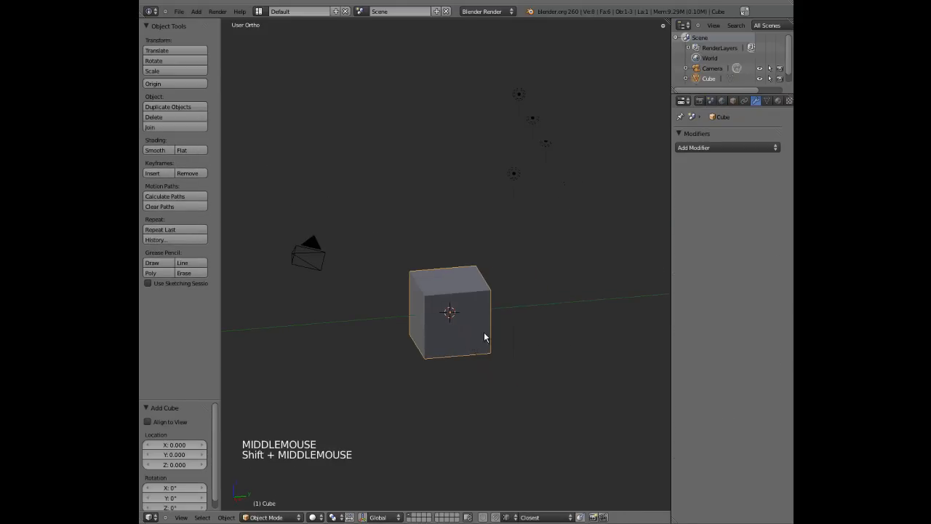
Step: Add a UV sphere and move it about 3.83 up along Z, above the cube
key(shift+a)
mouse_move(480, 333)
click(525, 365)
key(g)
key(z)
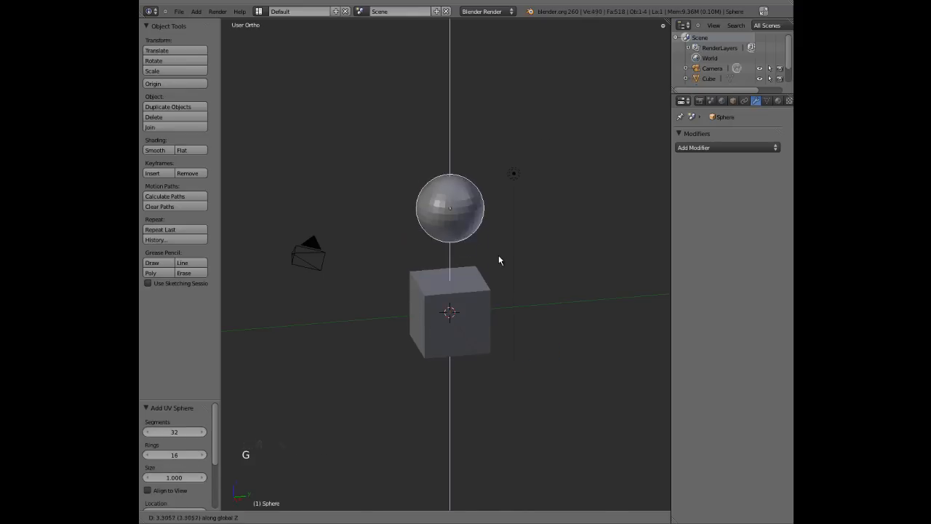
click(501, 254)
Step: Add a cylinder and move it about 3.87 along Y, beside the cube
middle_drag(505, 339, 498, 340)
key(shift+a)
mouse_move(498, 339)
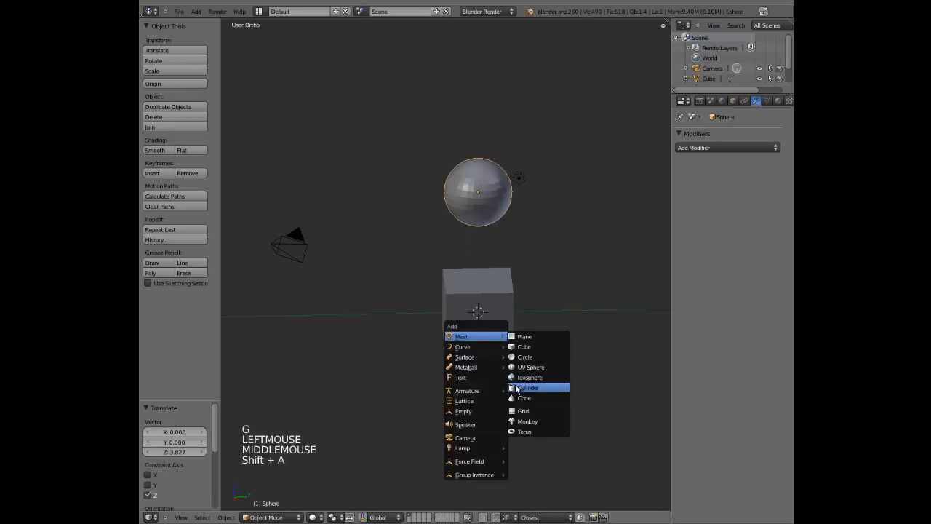
click(515, 384)
key(g)
key(x)
key(y)
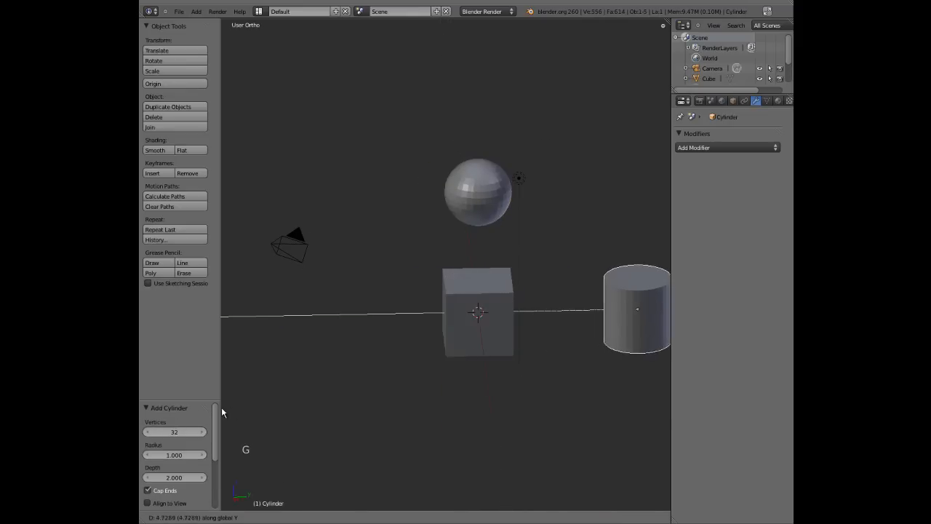
click(644, 407)
shift+middle_drag(645, 408, 385, 364)
scroll(521, 395, down, 3)
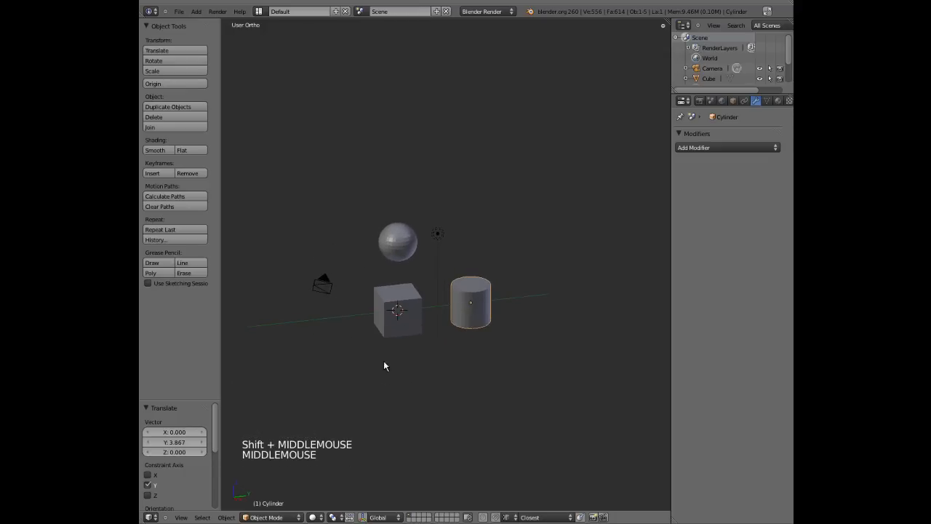
scroll(411, 308, up, 4)
shift+middle_drag(382, 322, 390, 249)
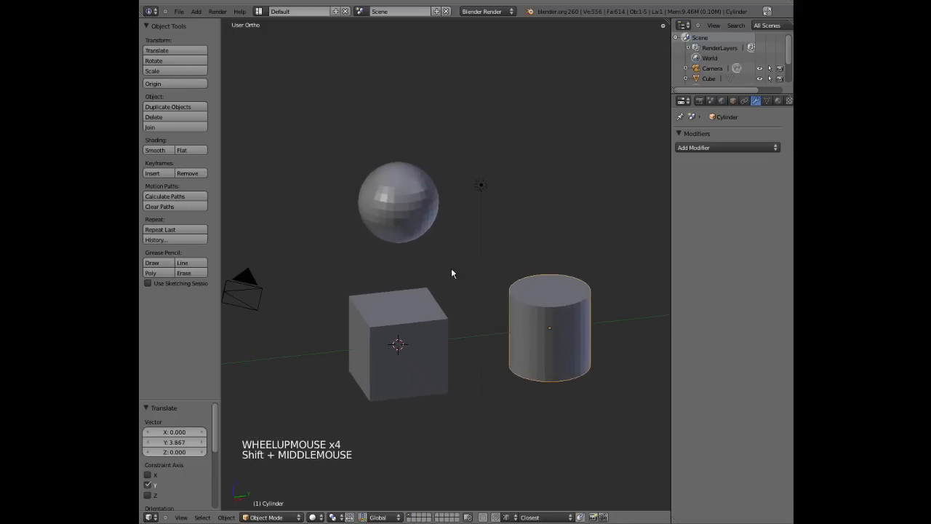
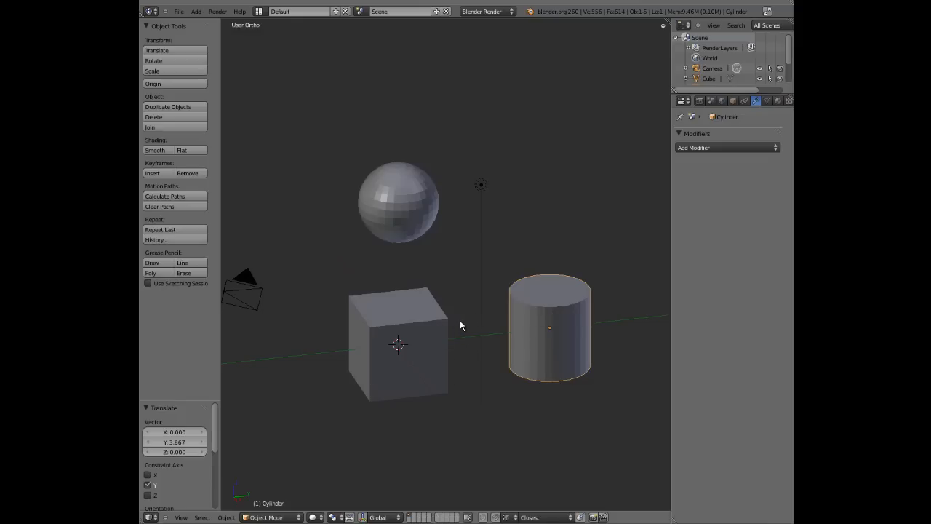
Step: Hide the cylinder and the sphere one after the other, and reveal all hidden objects again
key(h)
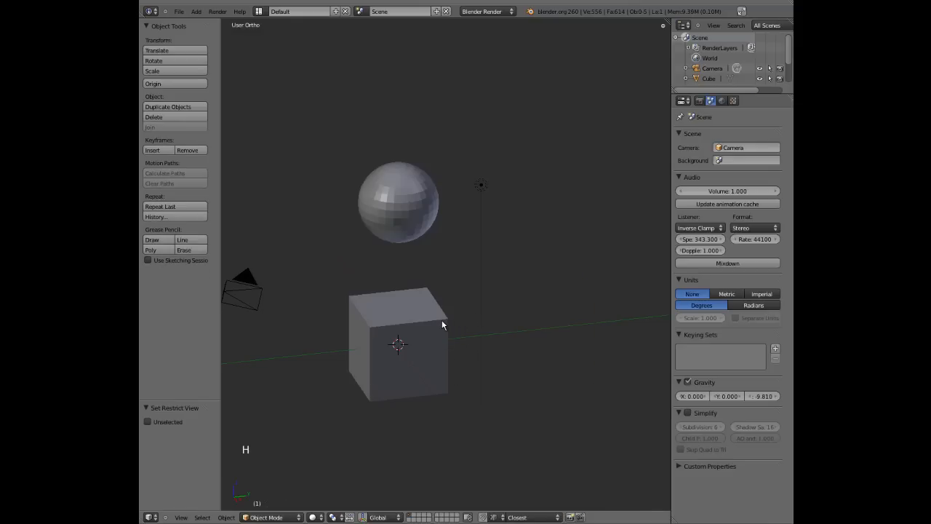
right_click(418, 203)
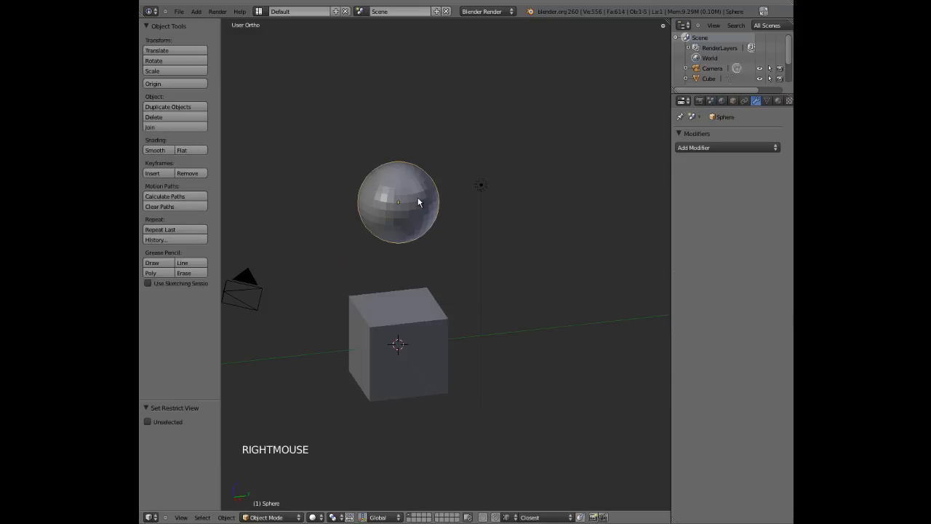
key(h)
key(h)
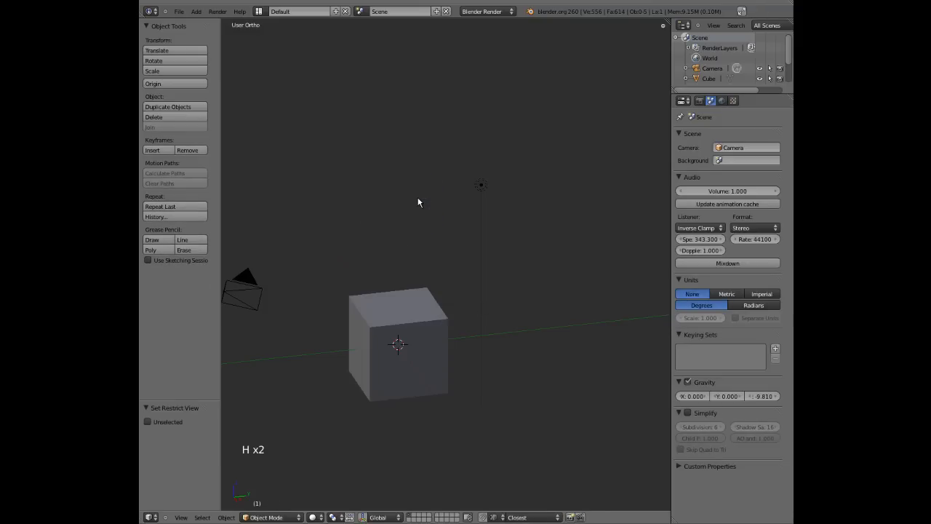
key(alt+h)
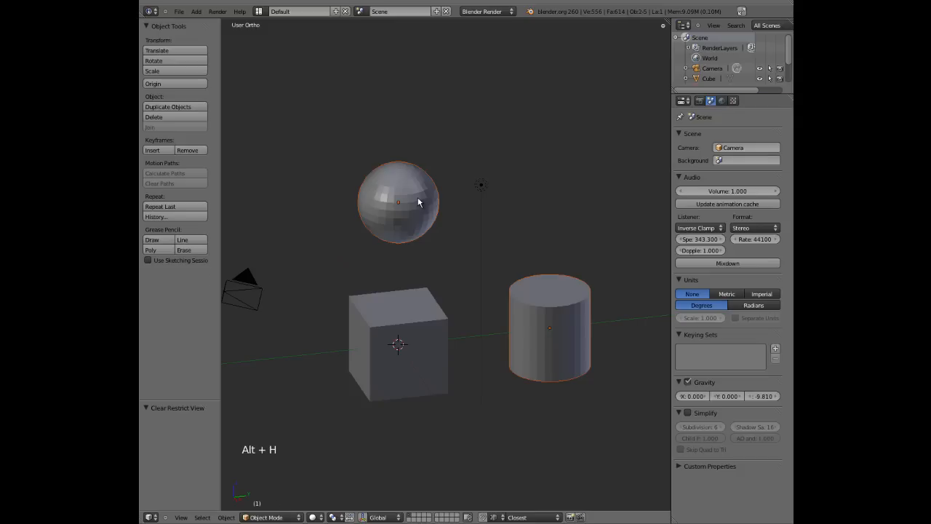
Step: Select the cube, hide all unselected objects, and reveal them again
right_click(404, 348)
right_click(404, 348)
shift+middle_drag(455, 340, 488, 331)
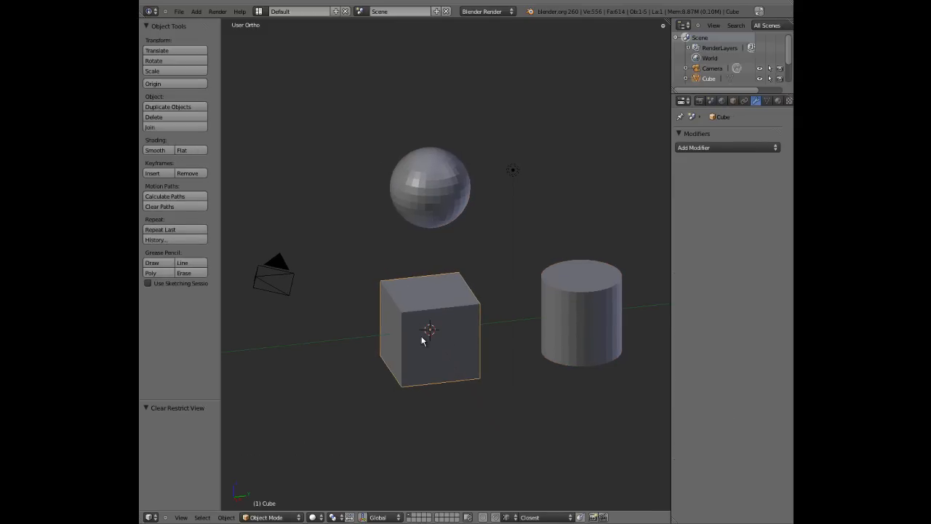
key(shift+h)
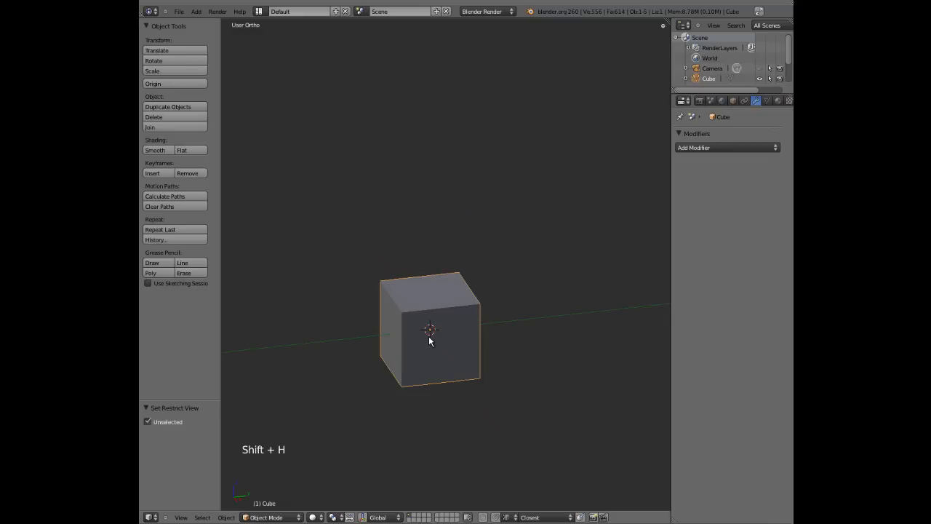
scroll(434, 321, down, 2)
middle_drag(409, 331, 446, 342)
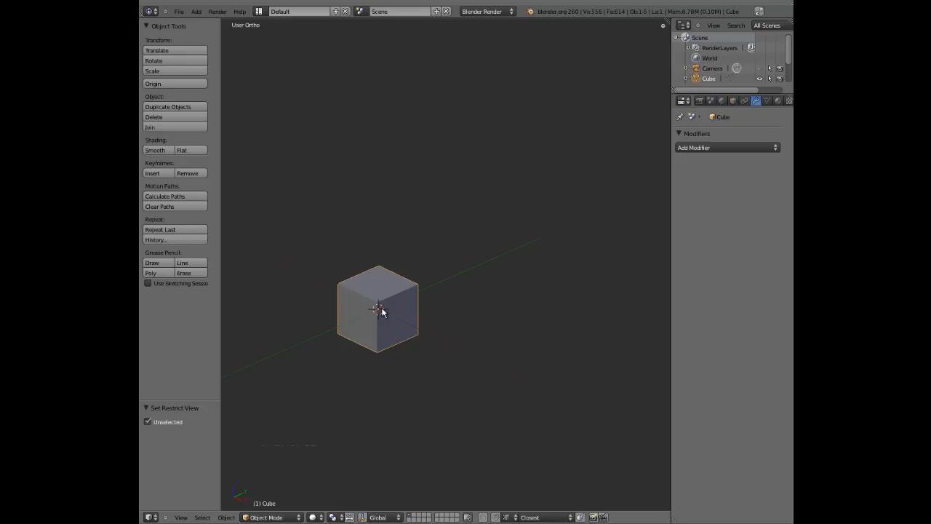
key(alt+h)
Step: Reselect the cube and isolate it by hiding every other object
right_click(457, 276)
middle_drag(458, 276, 424, 294)
right_click(417, 291)
key(shift+h)
scroll(424, 294, up, 4)
Step: In Edit Mode, add a centred loop cut across the cube and another centred in its -Y half
key(Tab)
scroll(477, 278, up, 2)
key(a)
key(ctrl+r)
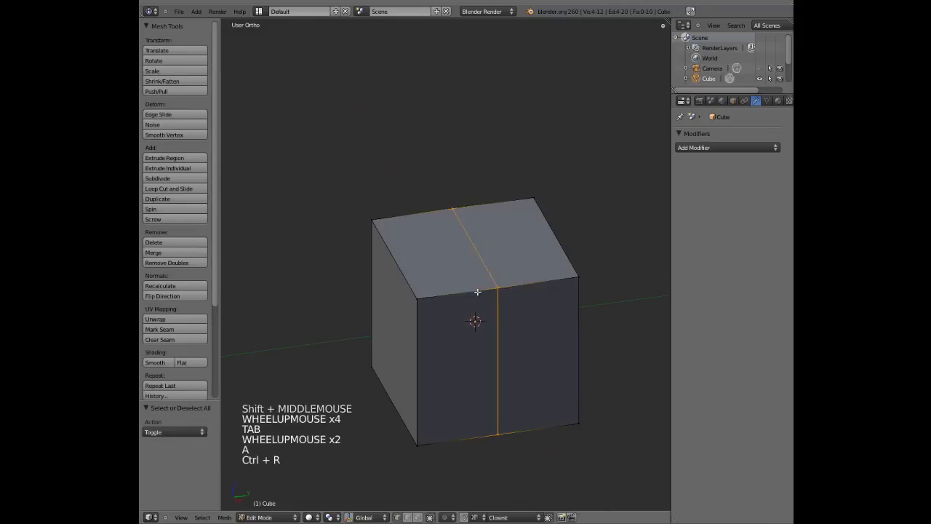
click(482, 269)
right_click(487, 260)
key(a)
key(ctrl+r)
click(444, 289)
right_click(445, 288)
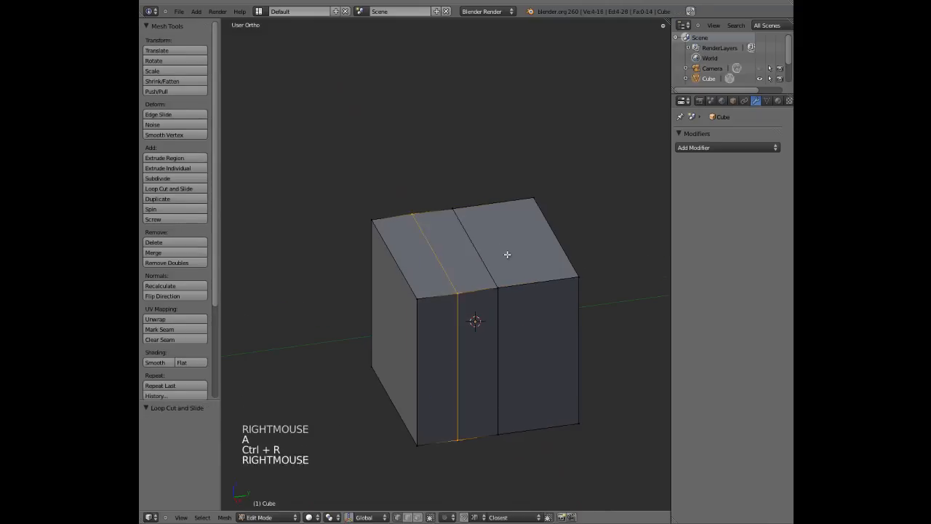
Step: Add three evenly spaced loop cuts in the cube's +Y half and deselect everything
key(a)
key(ctrl+r)
scroll(507, 254, up, 2)
click(507, 254)
key(a)
Step: In face select mode, extrude the second narrow top face of the +Y half about 0.74 upward, and return to Object Mode
key(ctrl+Tab)
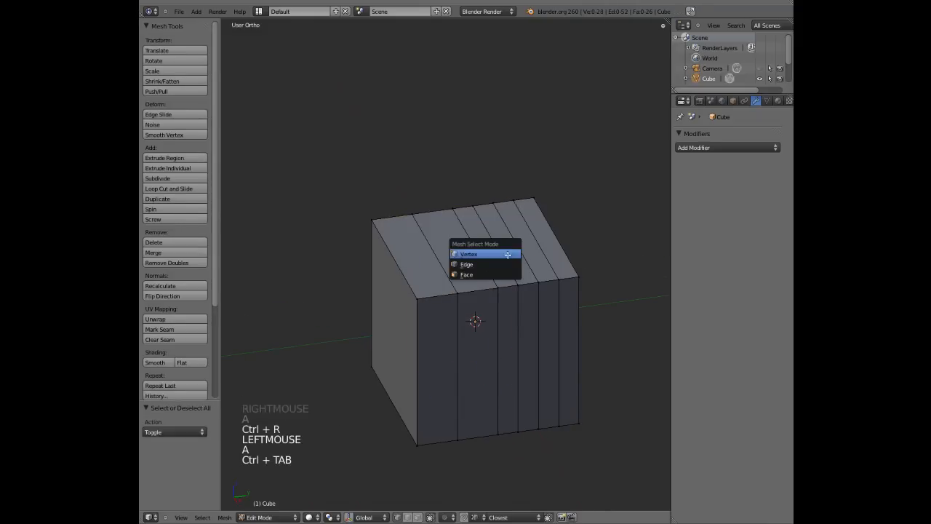
click(502, 275)
right_click(508, 231)
key(e)
key(e)
click(510, 203)
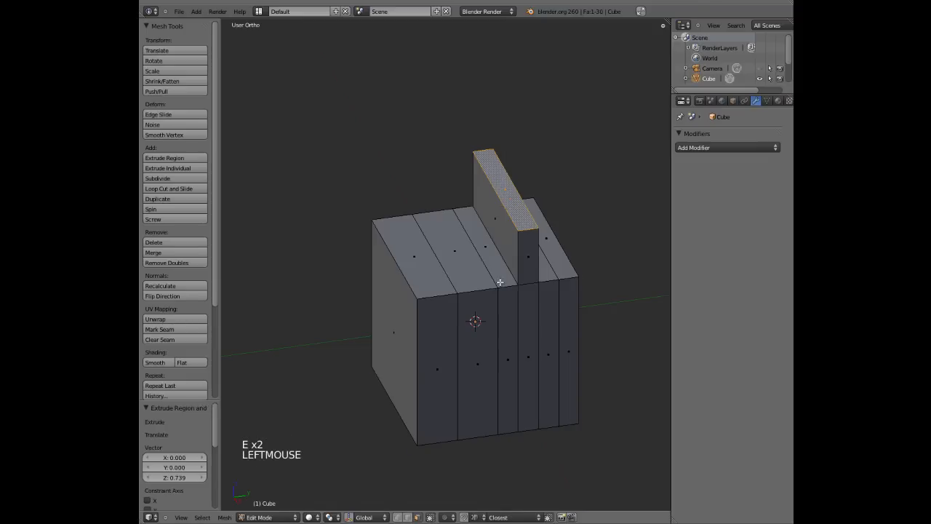
key(Tab)
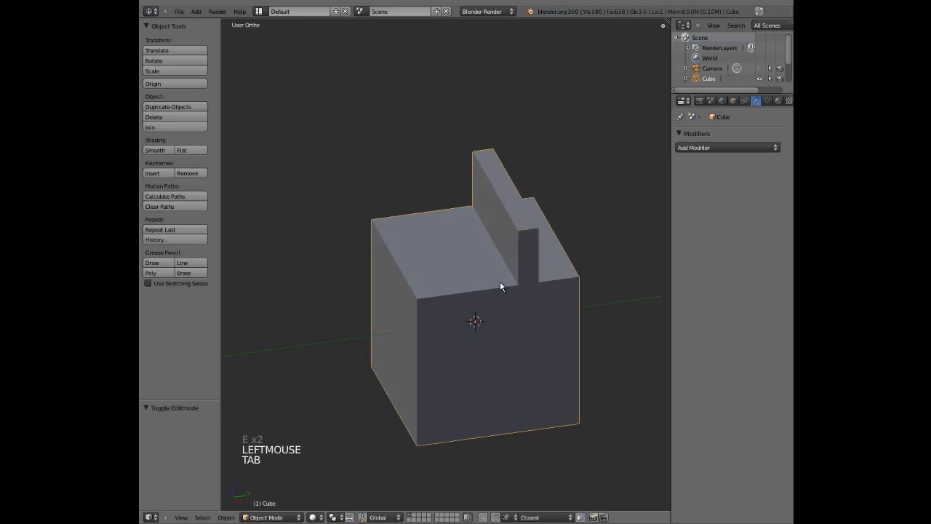
Step: Reveal all hidden objects, clear the selection and select the sphere
key(alt+h)
scroll(501, 283, down, 5)
key(a)
shift+middle_drag(485, 302, 452, 320)
right_click(435, 209)
middle_drag(435, 209, 463, 308)
scroll(473, 318, down, 1)
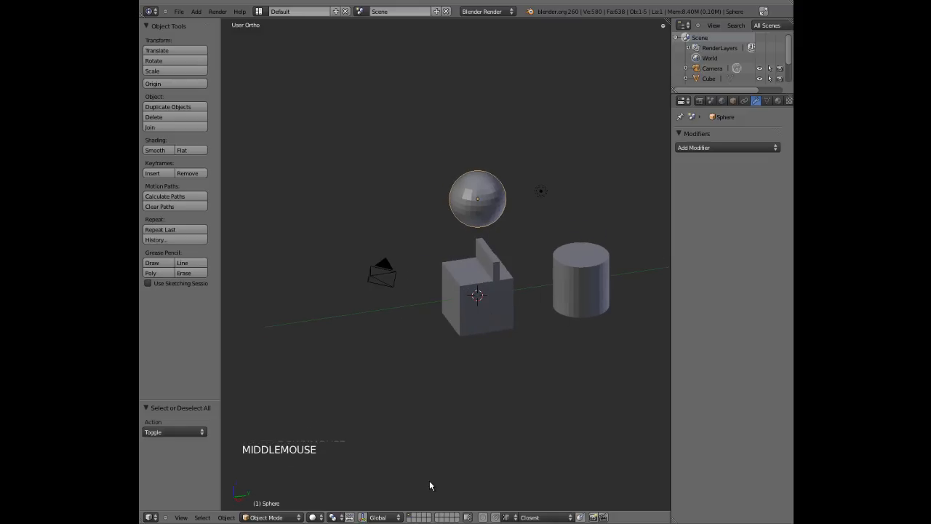
Step: Switch the visible layer back and forth between layers 1 and 2, ending on layer 1
click(415, 515)
click(413, 518)
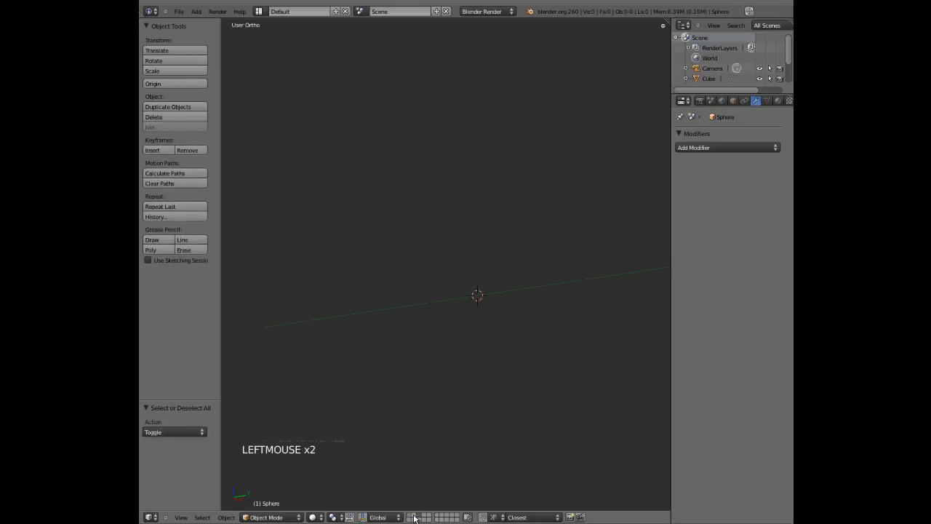
click(410, 518)
click(412, 518)
click(415, 518)
click(418, 518)
click(413, 518)
click(416, 519)
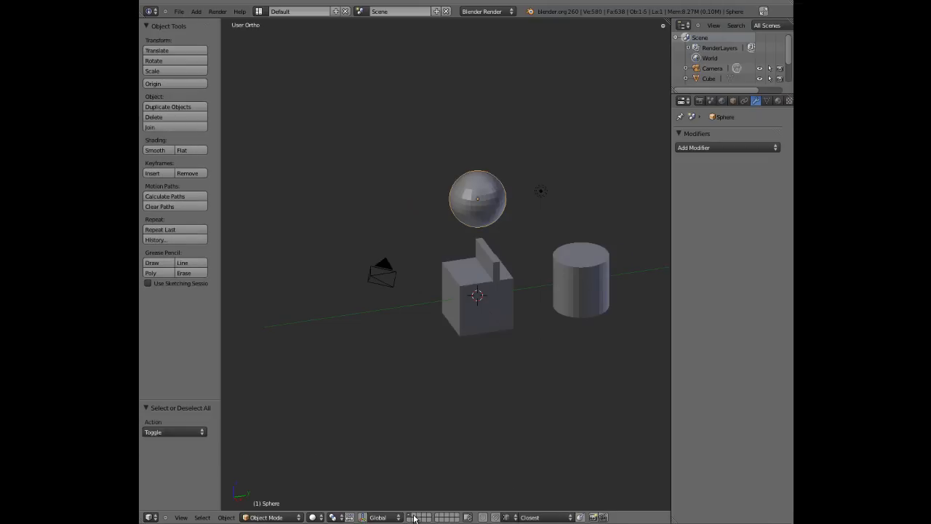
Step: Select the sphere and the cylinder together and move them to layer 2
shift+right_click(578, 278)
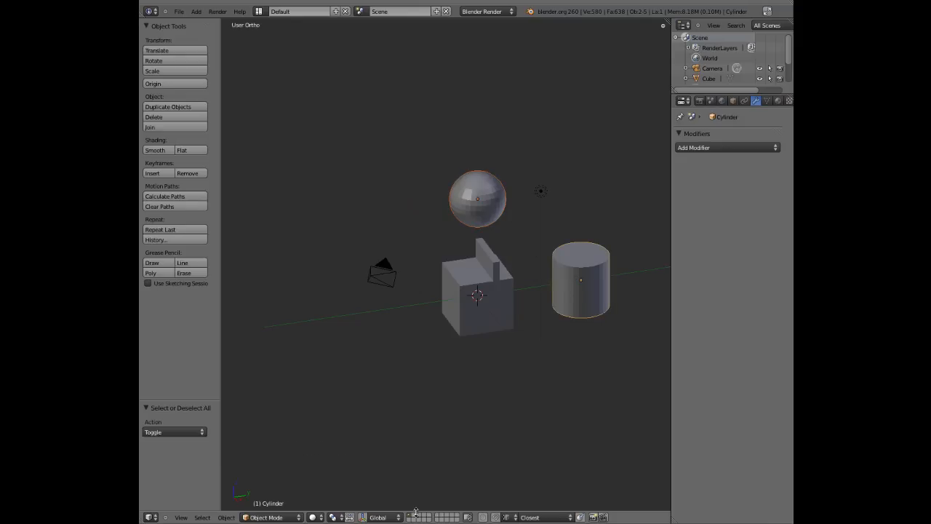
right_click(486, 214)
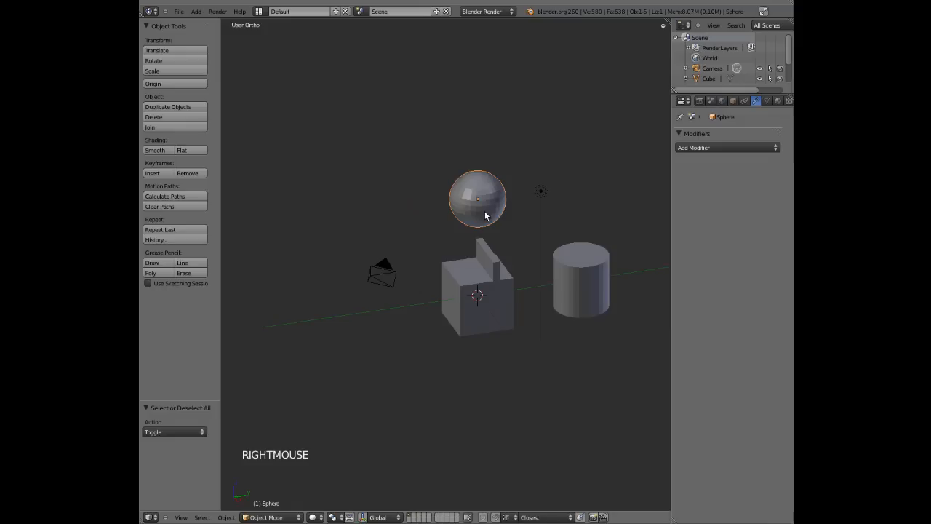
shift+right_click(577, 279)
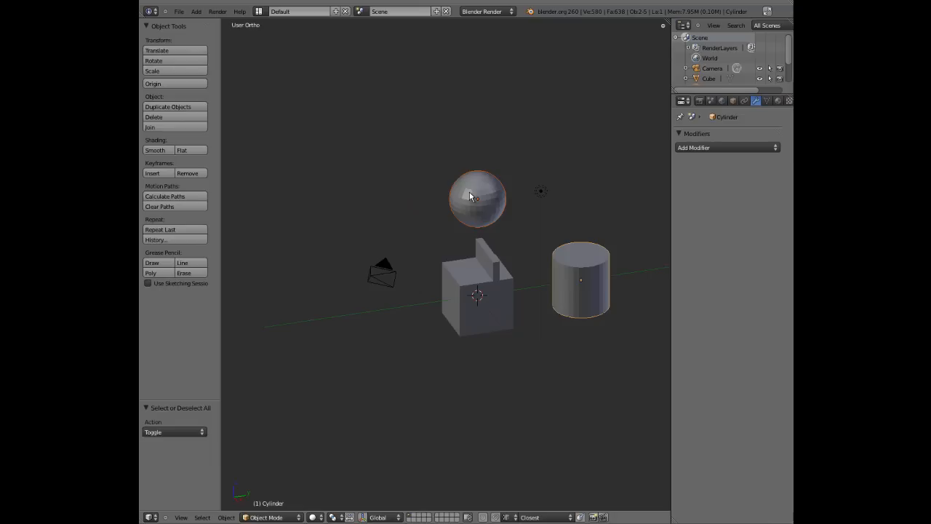
key(m)
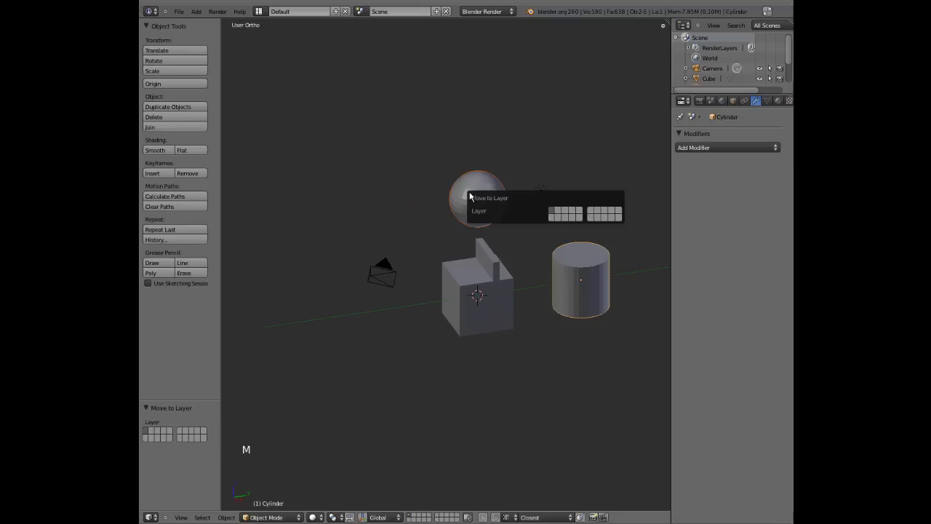
click(558, 212)
click(553, 314)
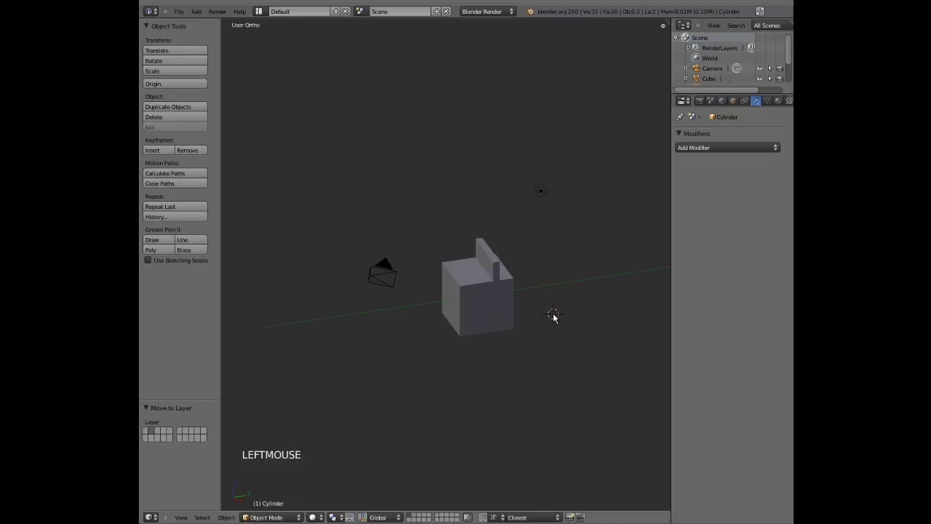
Step: Show layer 2, deselect its objects, and alternate between layers 1 and 2, ending on layer 1
click(412, 518)
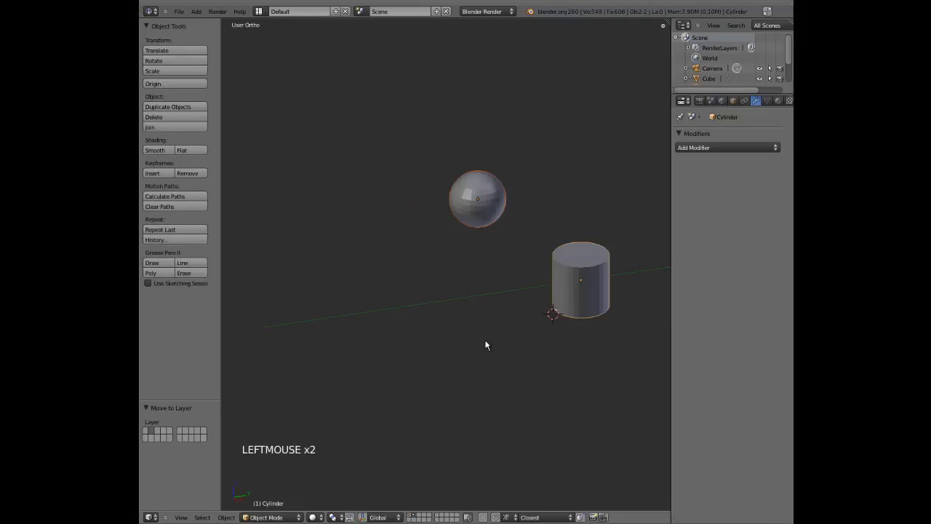
key(a)
click(415, 518)
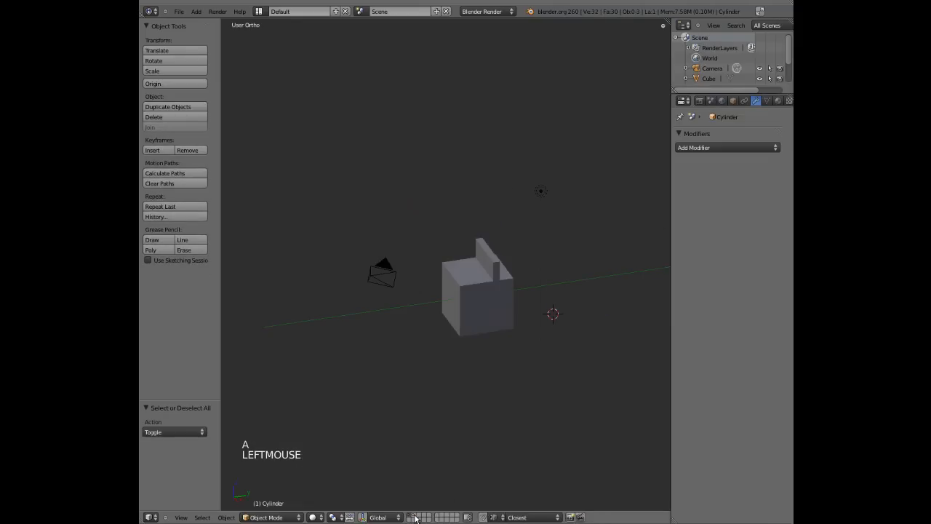
click(413, 517)
click(411, 517)
click(413, 517)
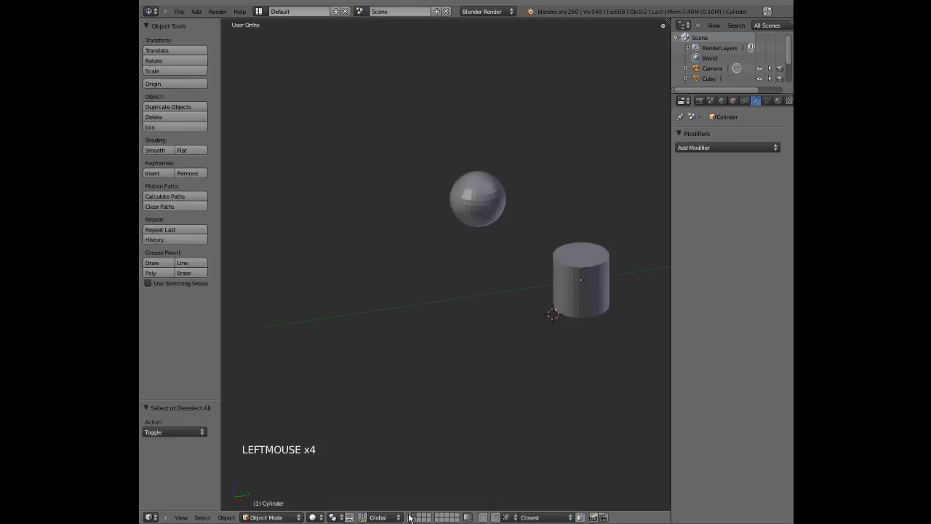
click(412, 517)
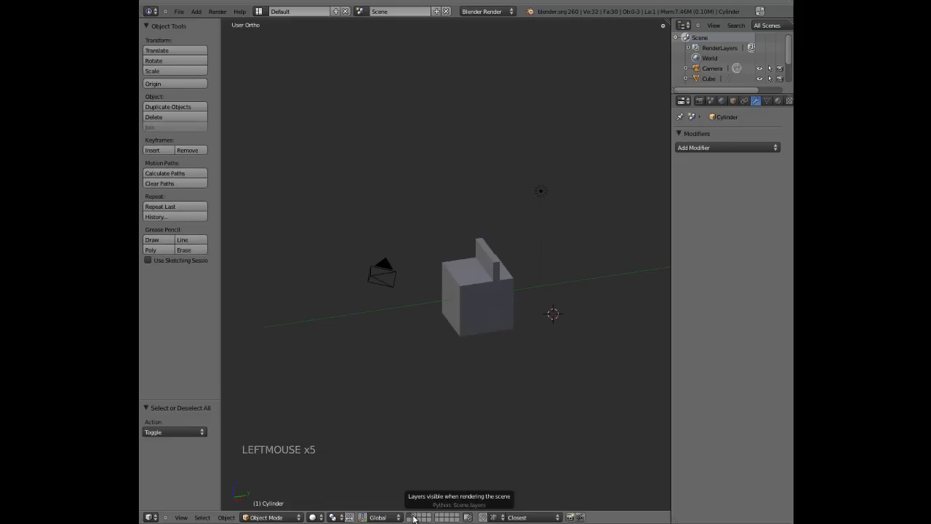
Step: Toggle layer 2 alongside layer 1 so that both layers are displayed together
shift+click(414, 517)
shift+click(414, 517)
shift+click(414, 518)
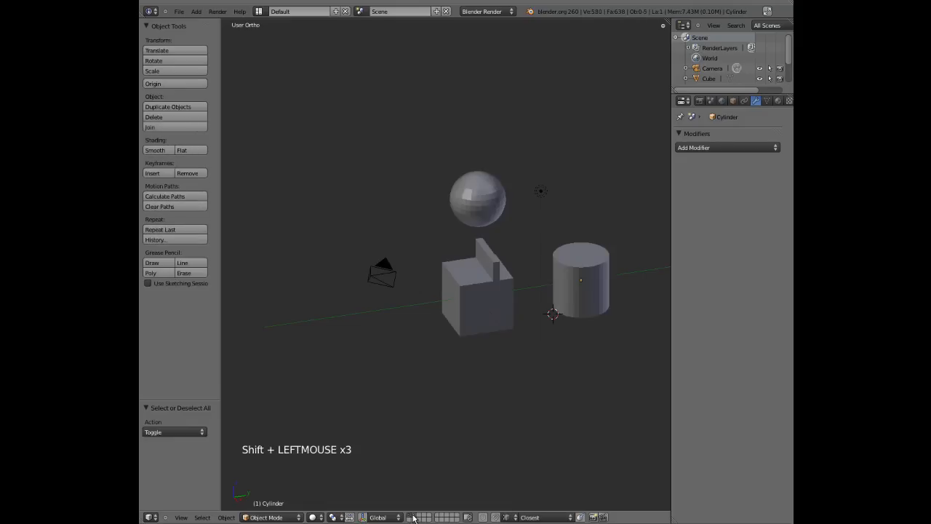
shift+middle_drag(451, 442, 461, 376)
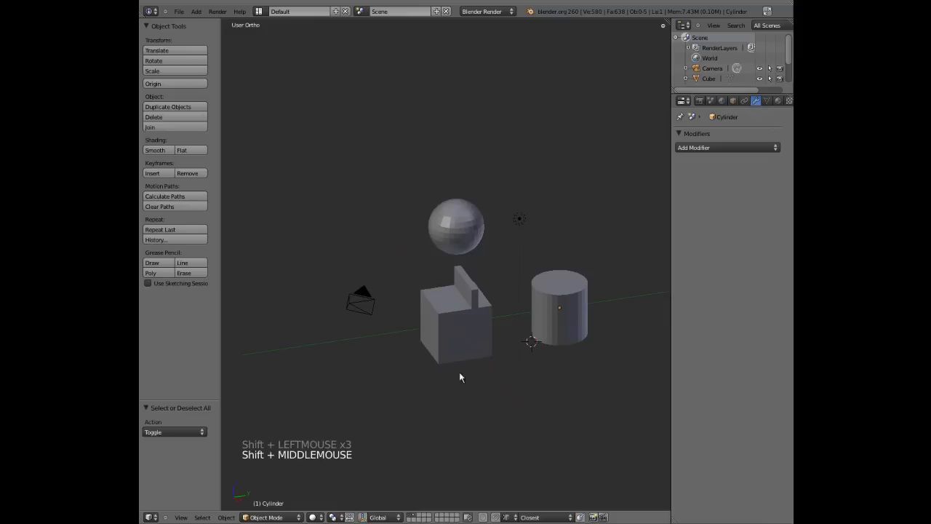
Step: Show only layer 1, compare it with layer 2, and return to layer 1 with the cube deselected
click(413, 518)
right_click(452, 330)
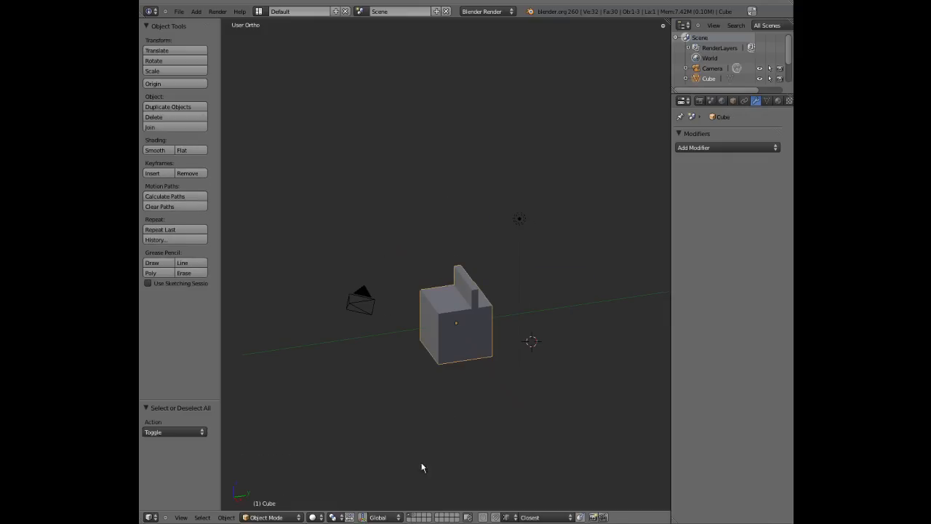
click(414, 517)
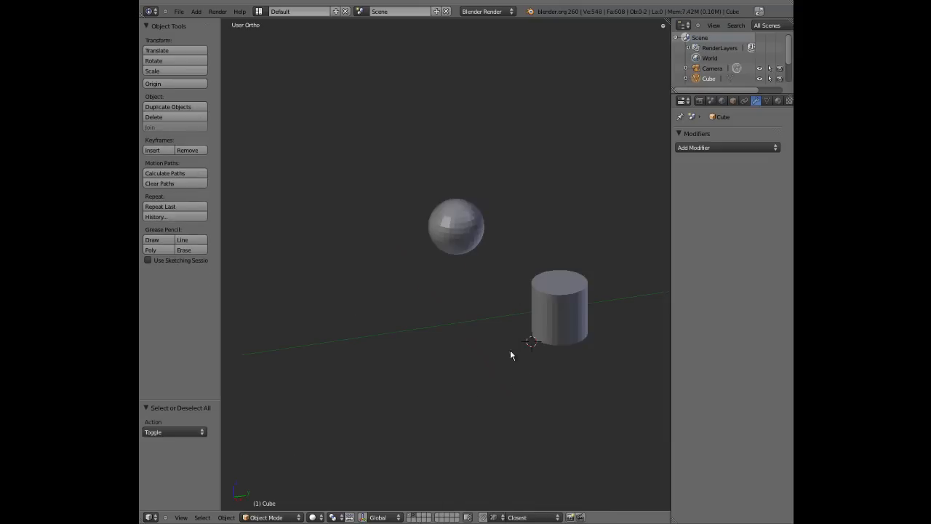
click(411, 517)
key(a)
middle_drag(436, 364, 528, 352)
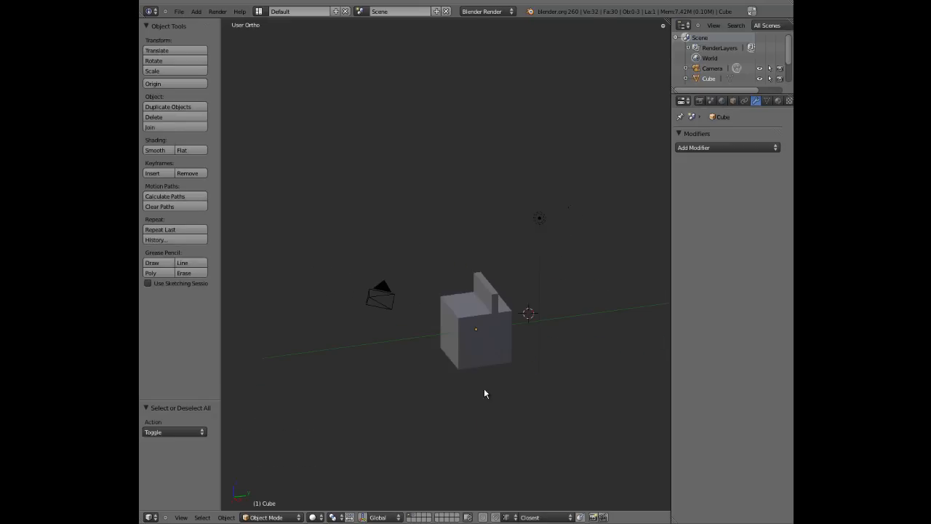
Step: On layer 2, box-select the sphere and the cylinder and move them to layer 1
click(412, 514)
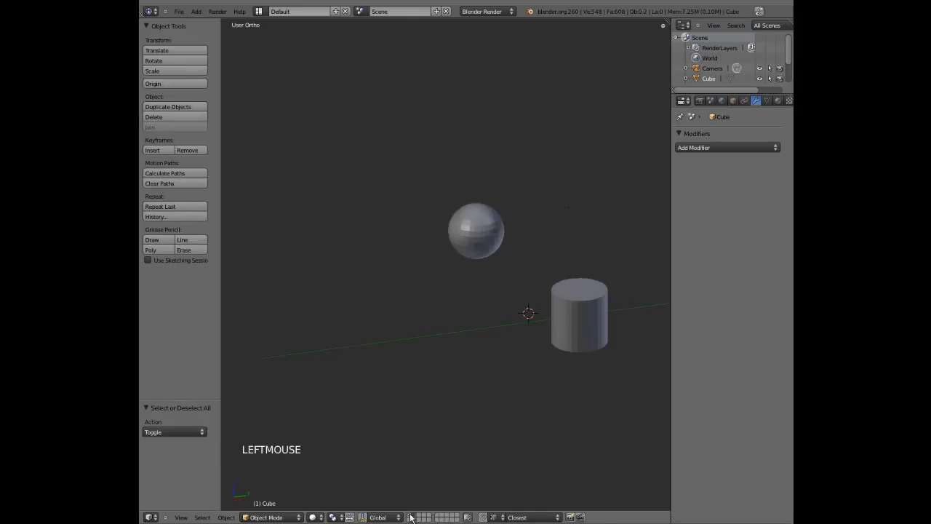
key(b)
drag(422, 193, 584, 354)
key(m)
key(1)
key(Return)
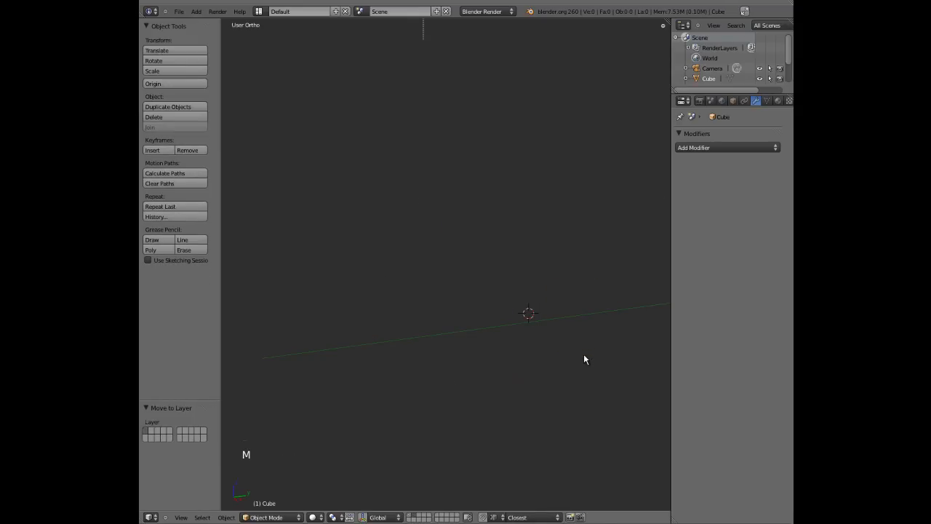
Step: Display layer 1 with all the primitives and deselect everything
click(409, 515)
key(a)
scroll(469, 346, down, 1)
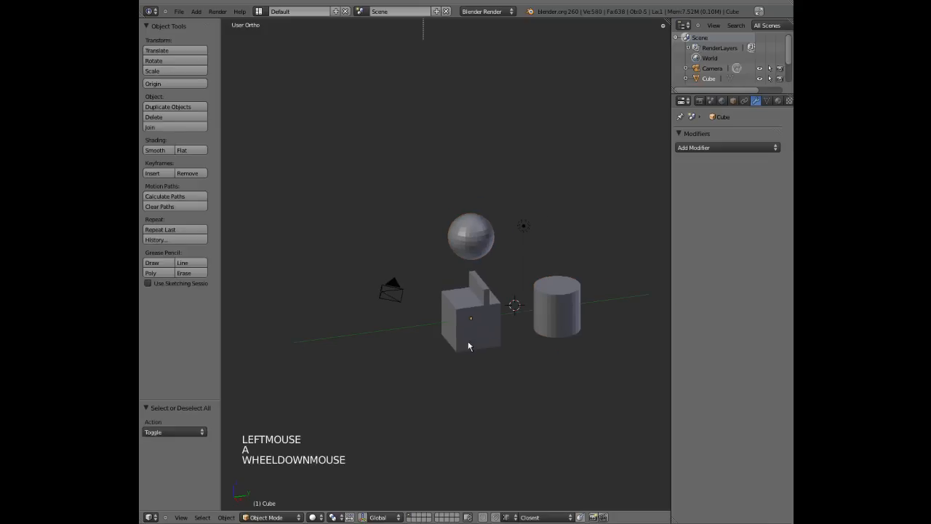
middle_drag(492, 316, 461, 328)
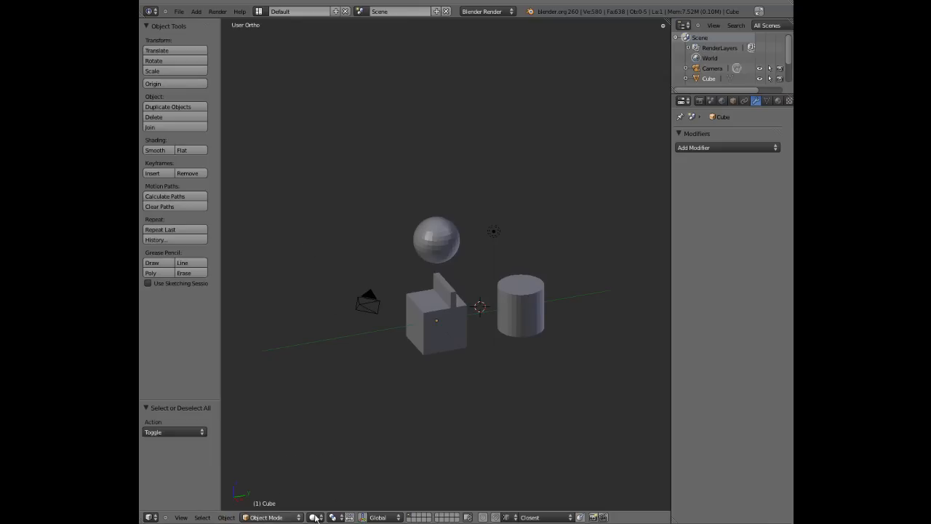
shift+middle_drag(424, 416, 428, 416)
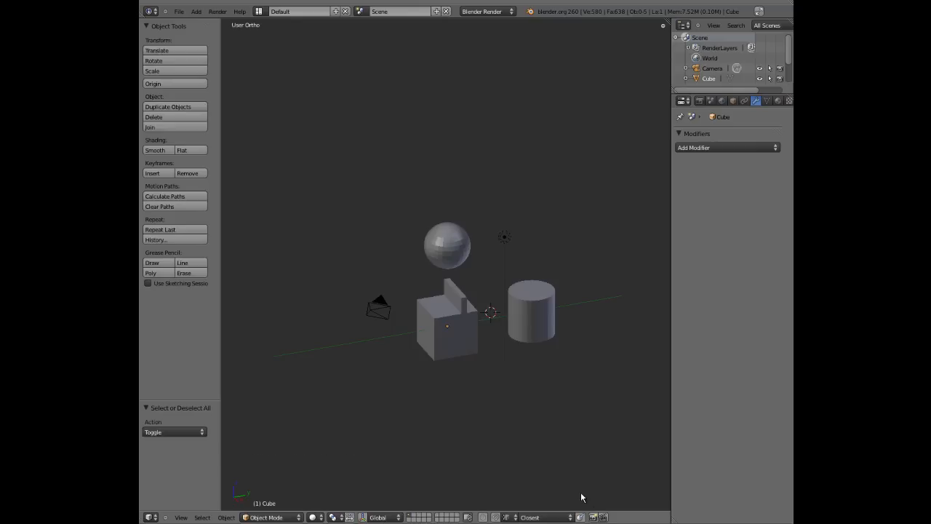
Step: Select the cube, preview the scene in wireframe shading and return to solid shading
scroll(422, 341, up, 2)
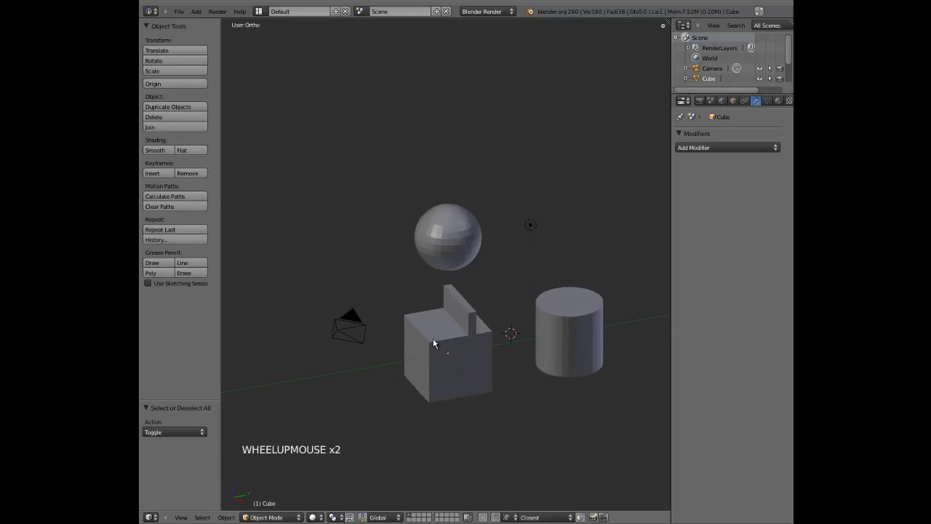
right_click(435, 340)
click(317, 497)
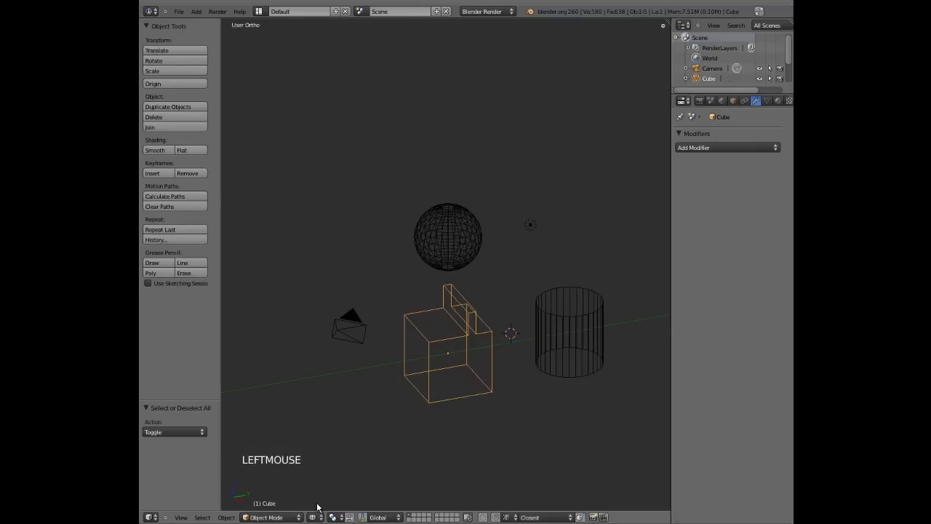
click(314, 517)
click(321, 485)
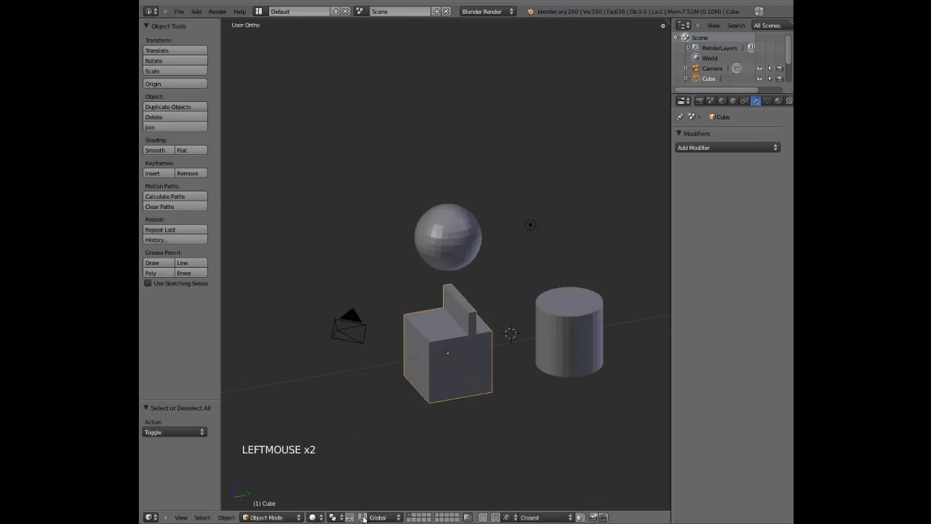
Step: Toggle the 3D manipulator on and off again, keeping layer 1 displayed
click(363, 517)
click(363, 518)
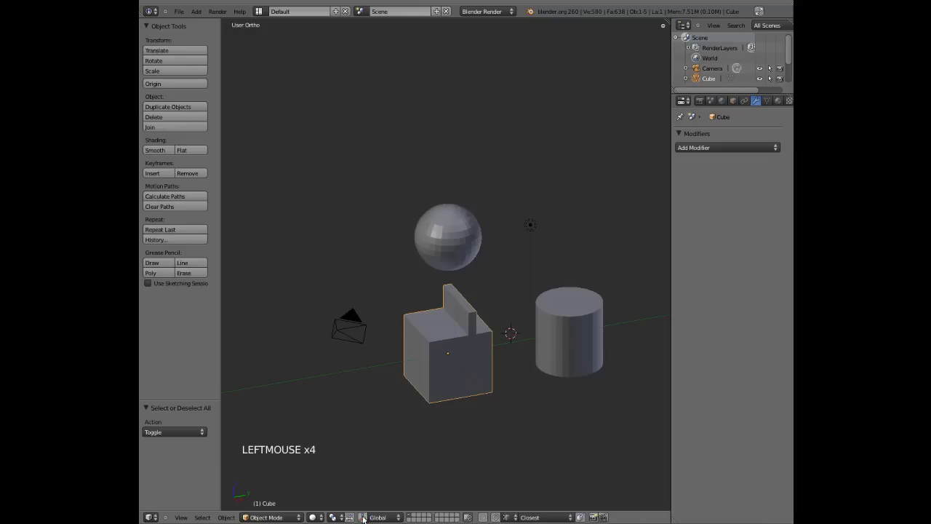
click(411, 518)
click(410, 517)
Step: Try the Scale, Rotate and Translate tools on the cube
click(161, 73)
click(161, 60)
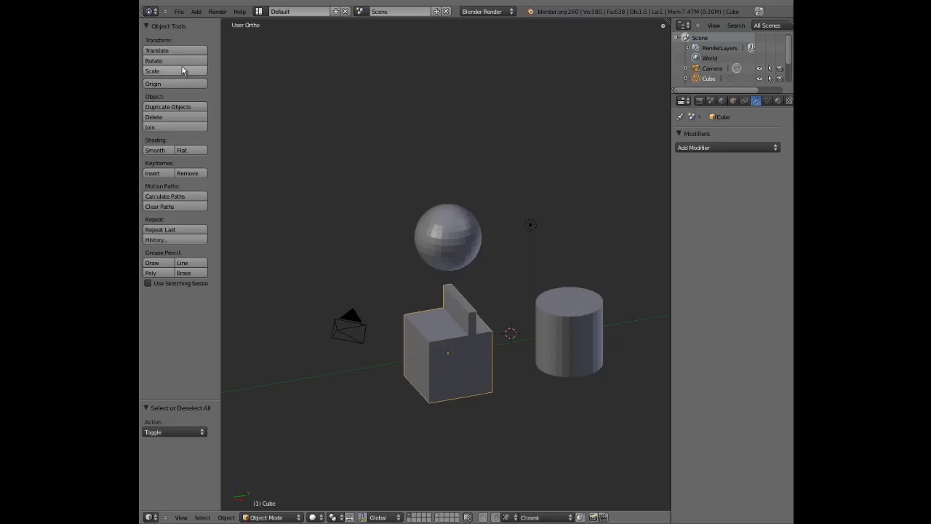
right_click(314, 168)
click(185, 48)
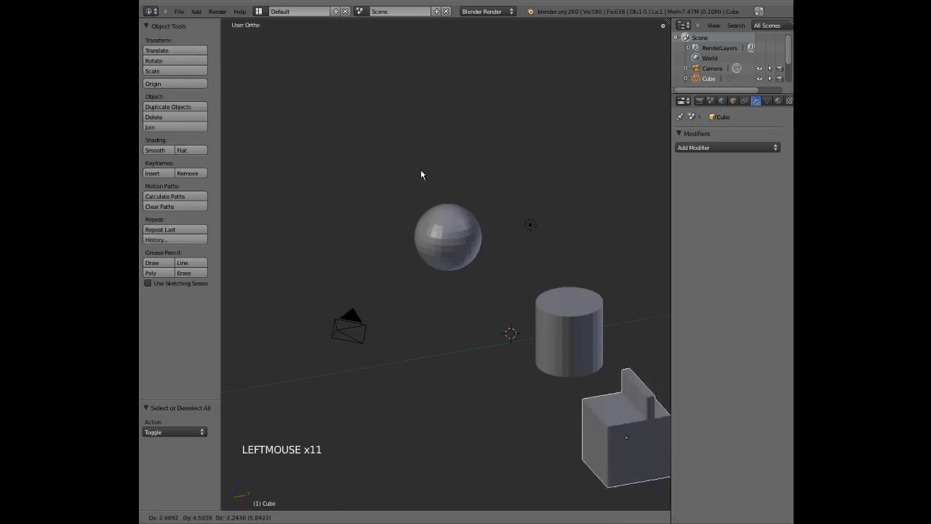
right_click(309, 99)
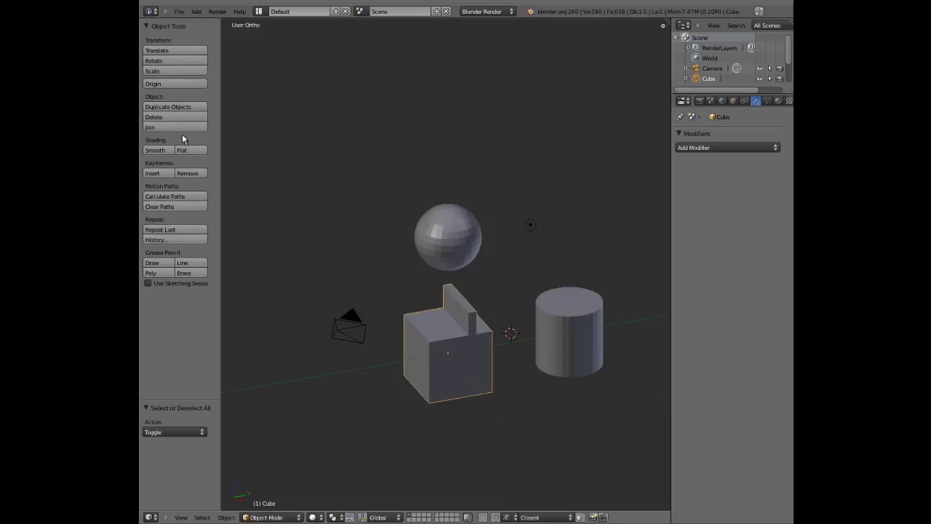
Step: Clear the selection and select the cube again
scroll(409, 364, down, 3)
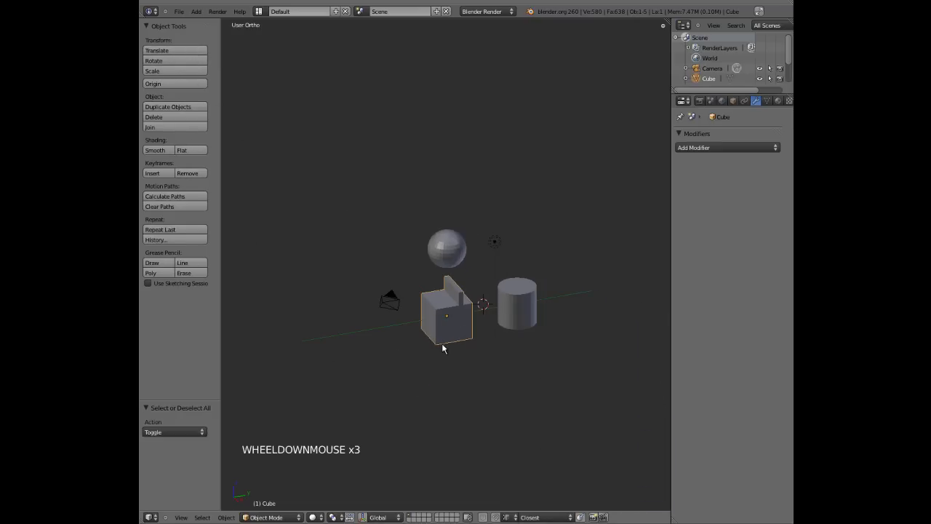
scroll(442, 349, up, 3)
right_click(447, 380)
shift+middle_drag(447, 380, 390, 327)
key(a)
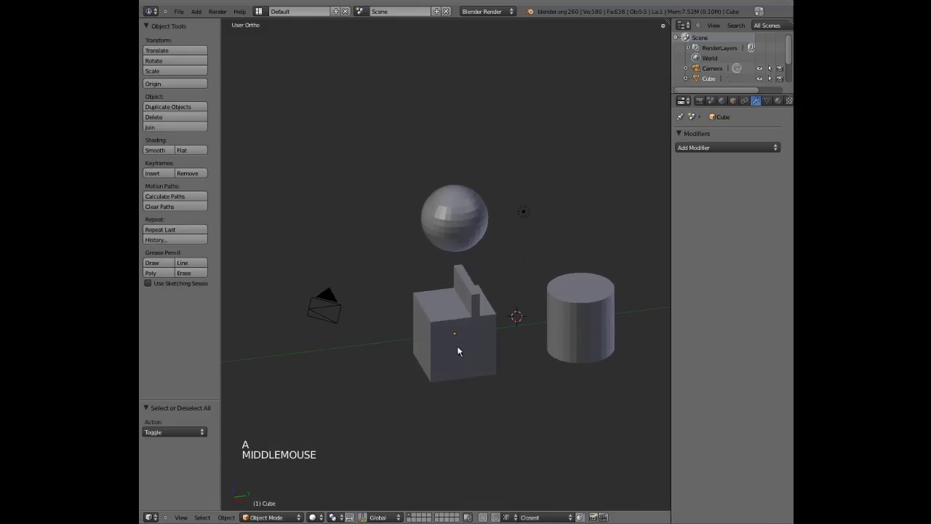
scroll(447, 342, down, 2)
right_click(449, 321)
scroll(448, 323, up, 1)
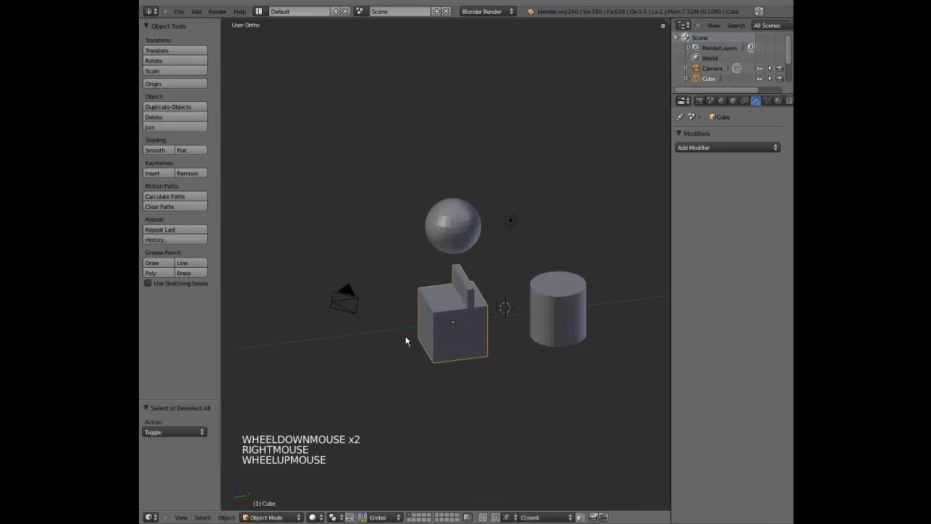
Step: Reset the 3D cursor to the world origin and frame all objects in the view
middle_drag(406, 337, 526, 344)
scroll(524, 330, down, 3)
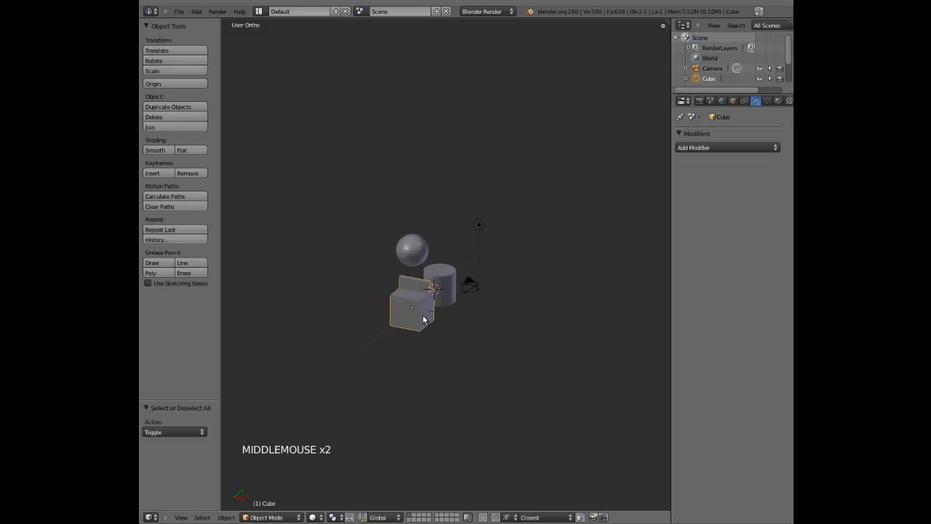
shift+middle_drag(425, 320, 426, 324)
middle_drag(487, 315, 455, 309)
scroll(470, 309, up, 5)
key(shift+c)
scroll(457, 315, up, 2)
scroll(456, 314, up, 1)
middle_drag(397, 316, 412, 303)
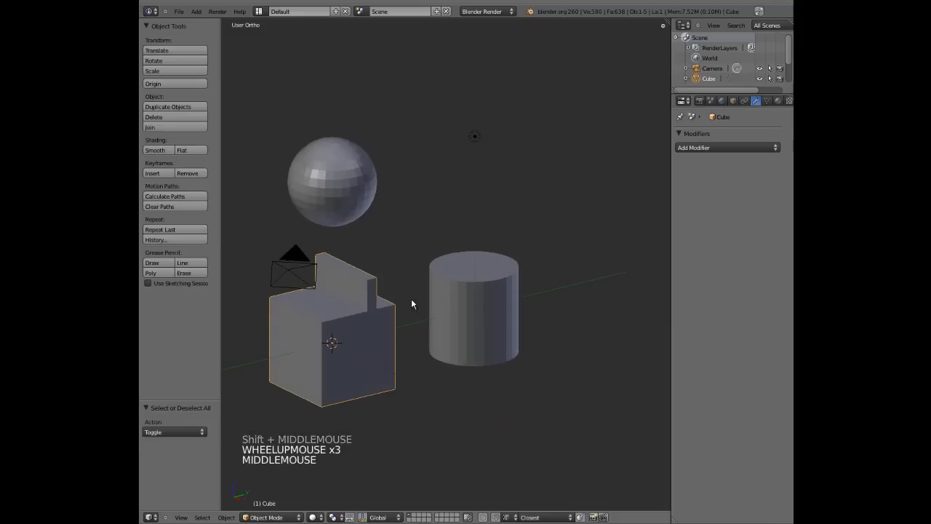
scroll(348, 312, down, 5)
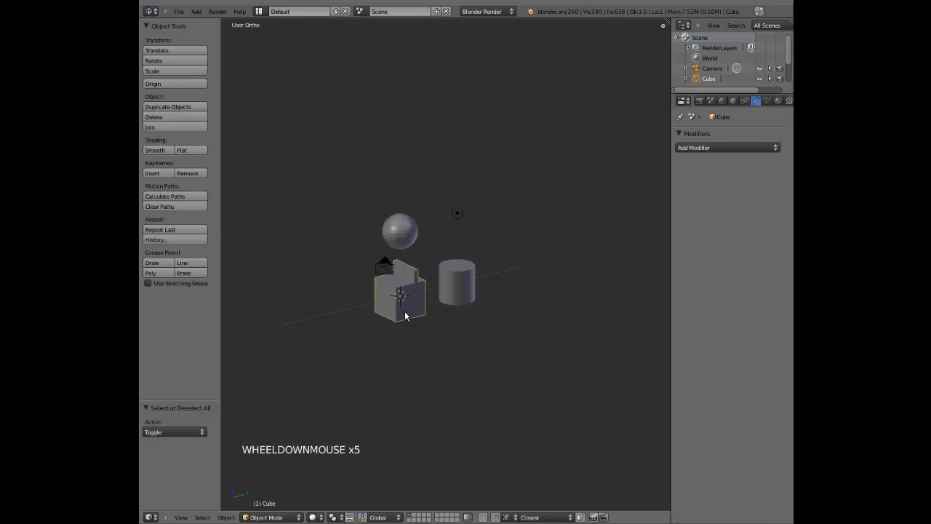
Step: Delete the cube, the cylinder and the sphere from the scene
shift+right_click(466, 277)
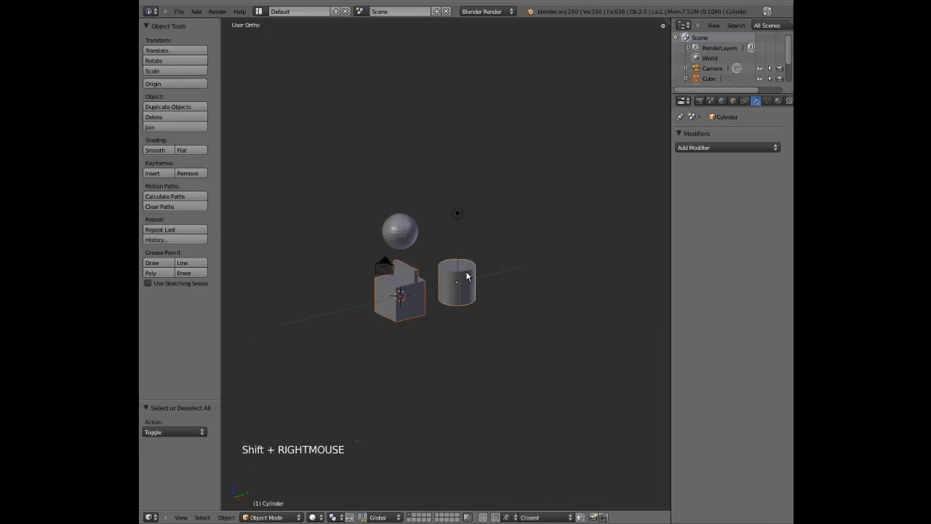
key(Delete)
click(447, 273)
right_click(402, 236)
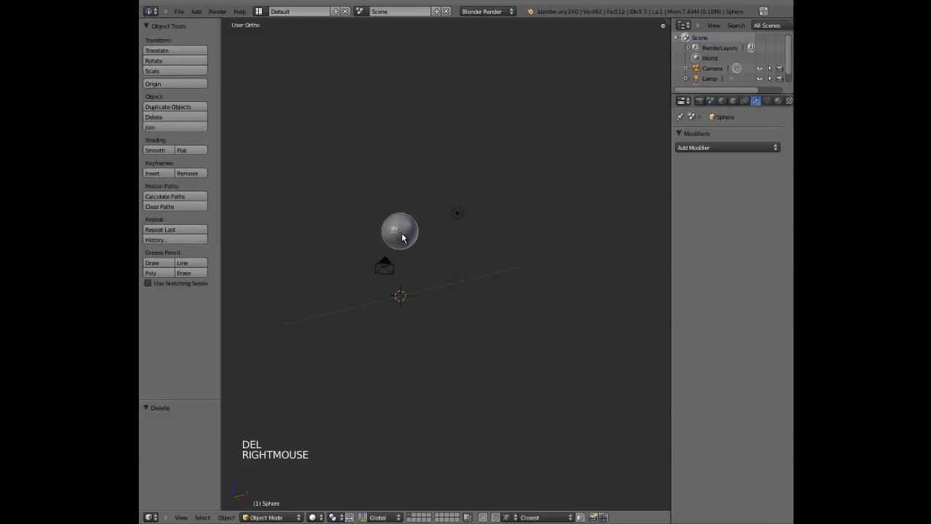
key(x)
click(403, 237)
Step: Add a UV sphere mesh with 32 segments and 16 rings at the world origin
key(shift+a)
mouse_move(412, 235)
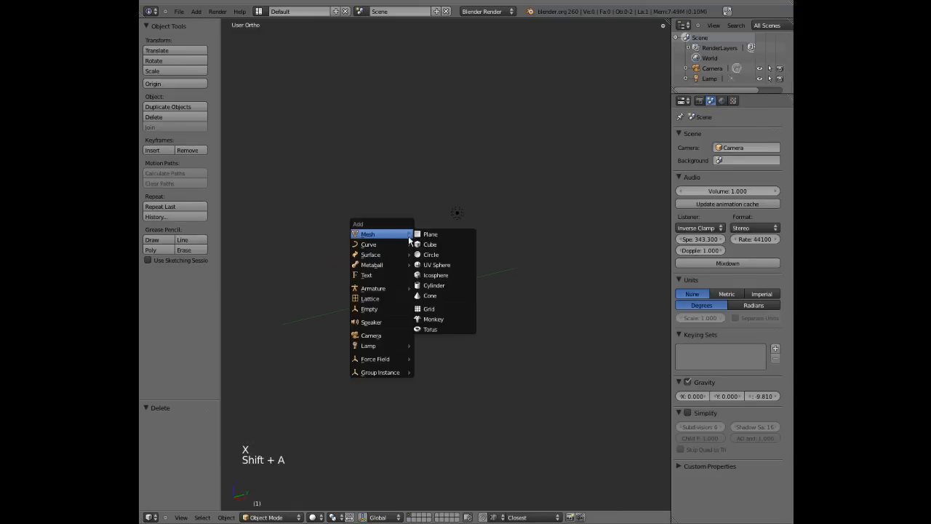
click(437, 269)
mouse_move(438, 305)
middle_down()
mouse_move(401, 322)
mouse_move(457, 321)
mouse_move(446, 299)
mouse_move(434, 324)
middle_up()
scroll(441, 320, up, 5)
scroll(440, 306, up, 3)
scroll(435, 323, down, 4)
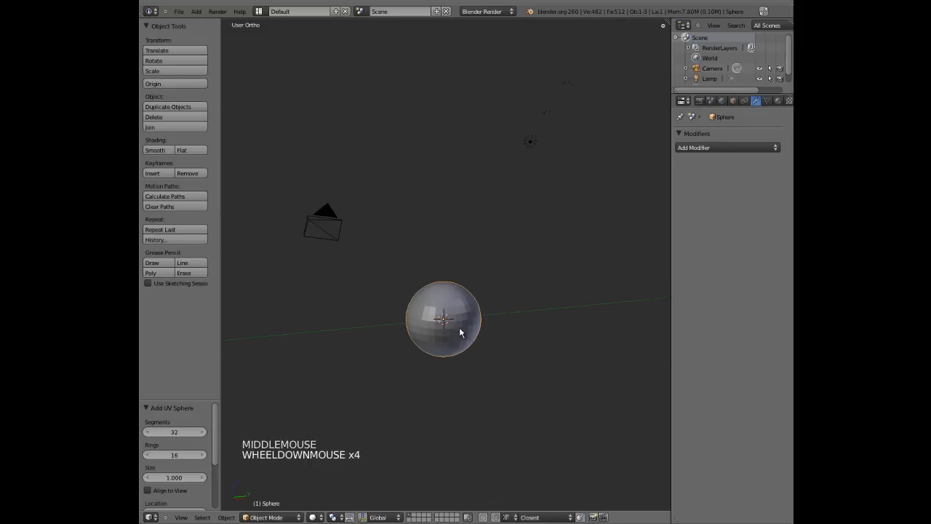
Step: In Edit Mode, select a horizontal face loop on the sphere's upper half and try scaling it
key(Tab)
key(a)
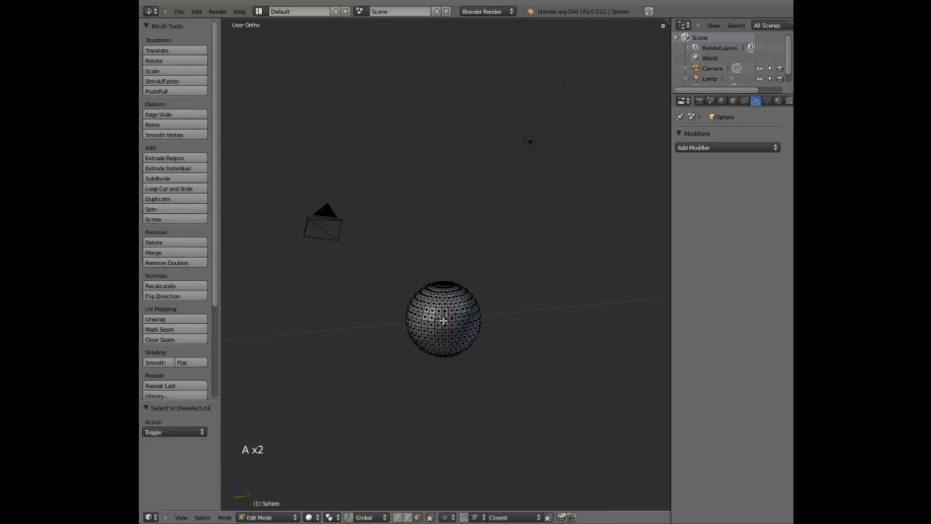
scroll(443, 320, down, 1)
scroll(443, 320, up, 7)
alt+shift+right_click(480, 366)
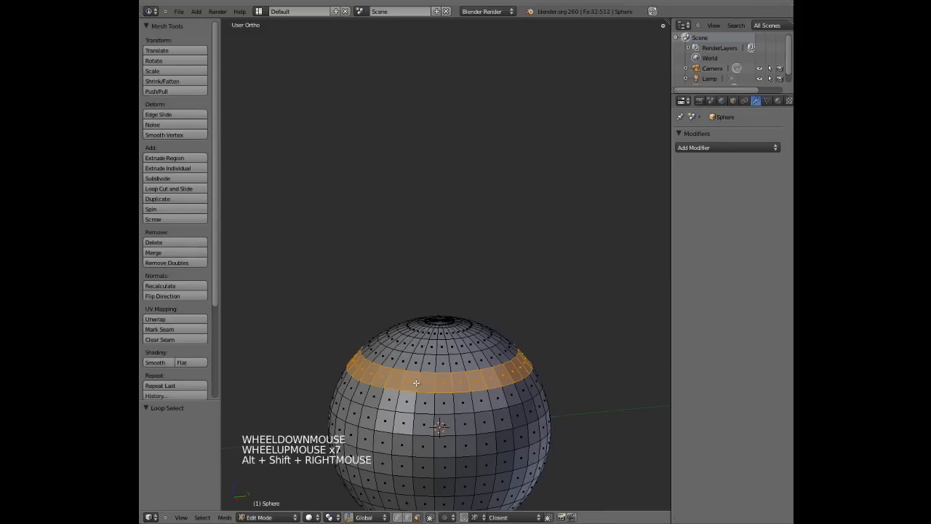
key(s)
right_click(498, 368)
Step: Return to Object Mode and delete the UV sphere
scroll(493, 369, down, 4)
key(Tab)
mouse_move(483, 342)
middle_down()
mouse_move(467, 357)
mouse_move(474, 339)
mouse_move(486, 341)
middle_up()
scroll(466, 356, down, 3)
key(x)
click(466, 354)
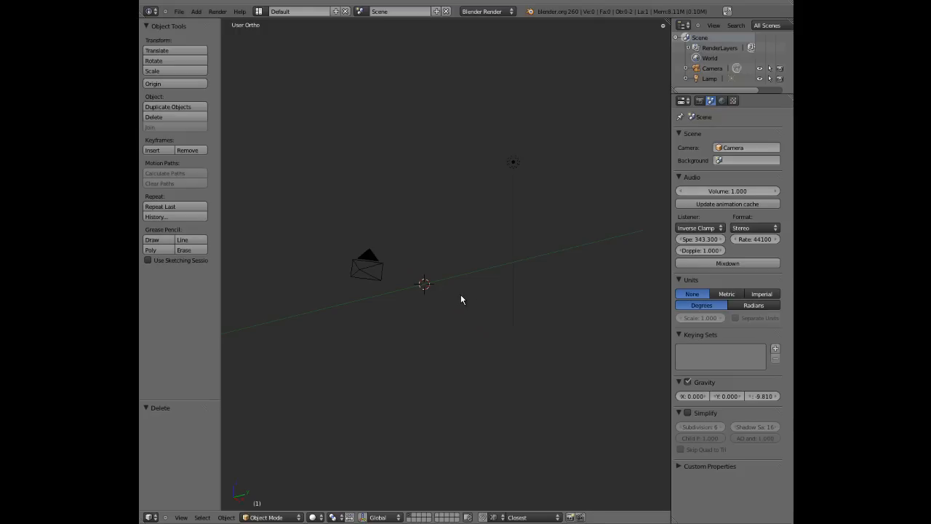
Step: Hide the tool shelf in the 3D view
middle_drag(446, 293, 446, 317)
scroll(433, 299, down, 2)
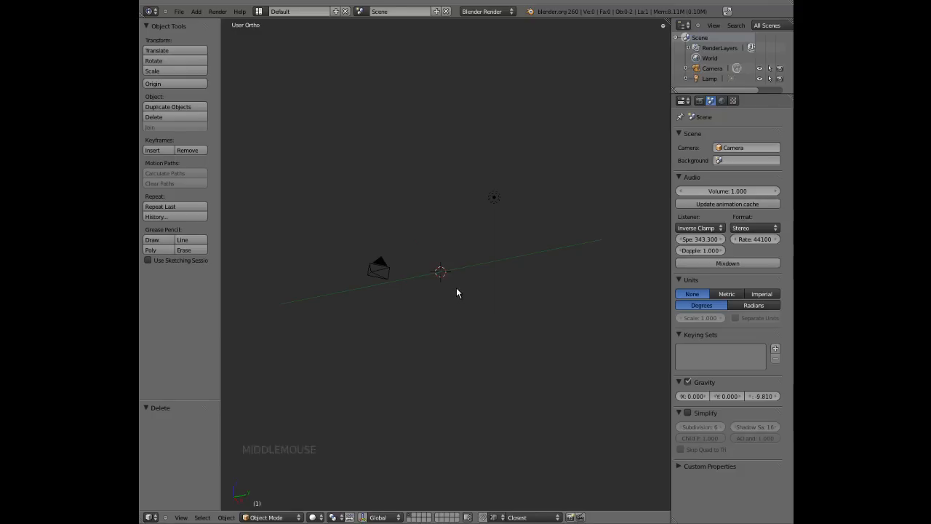
key(t)
middle_drag(420, 294, 410, 310)
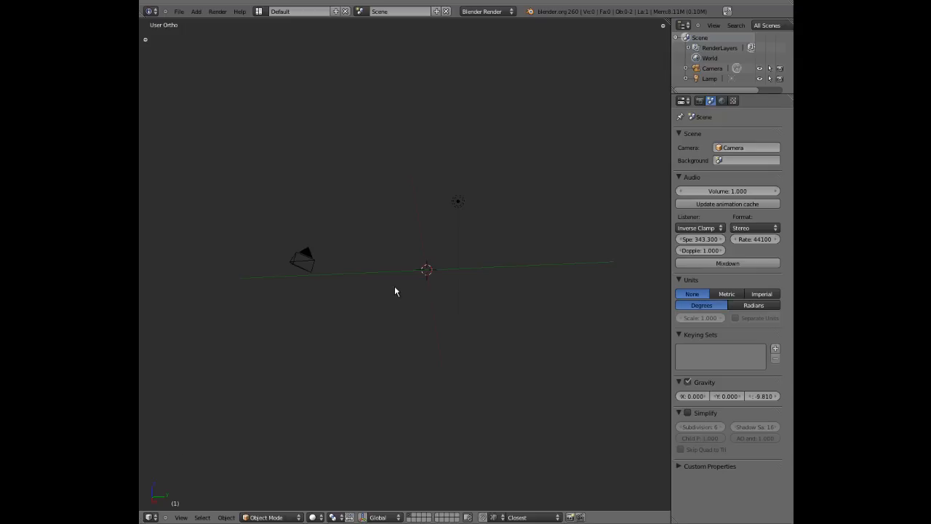
middle_drag(396, 291, 398, 297)
middle_drag(449, 239, 460, 254)
Step: Leave Blender's full-screen mode and switch to the mattereal.com site in Firefox
key(alt+F11)
click(299, 513)
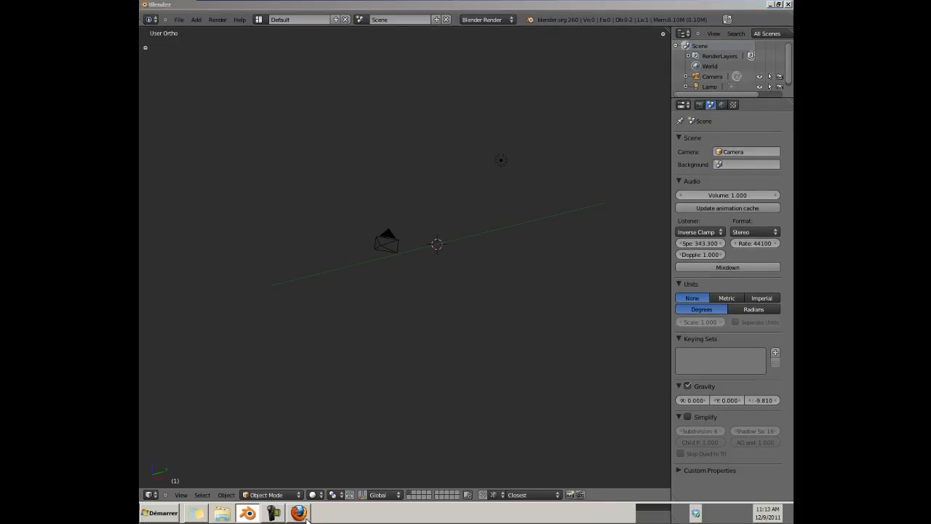
scroll(195, 267, up, 5)
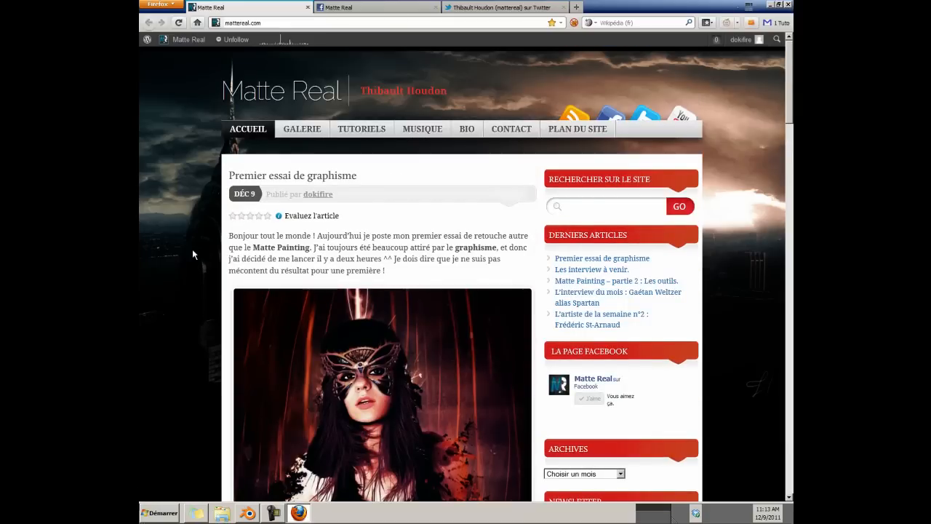
Step: Look through the articles on the Matte Real home page down to its end
scroll(194, 240, down, 1)
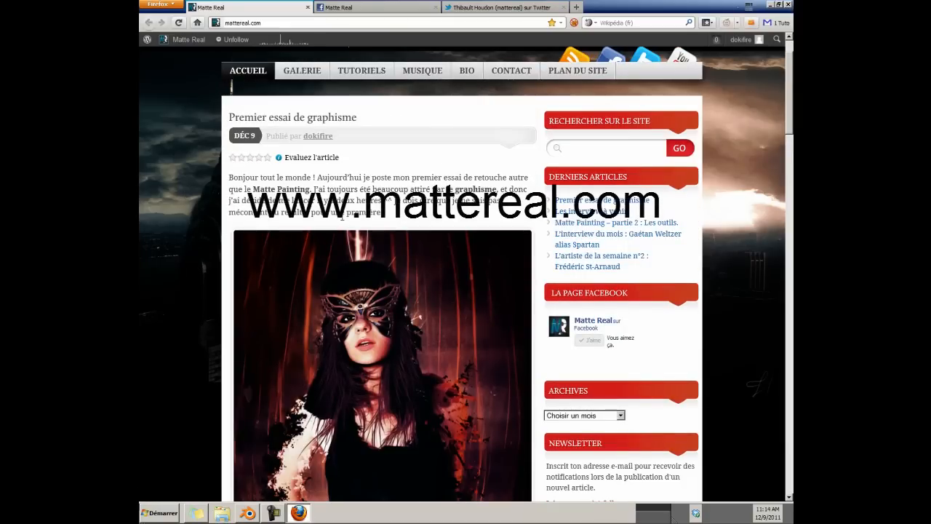
scroll(341, 216, up, 1)
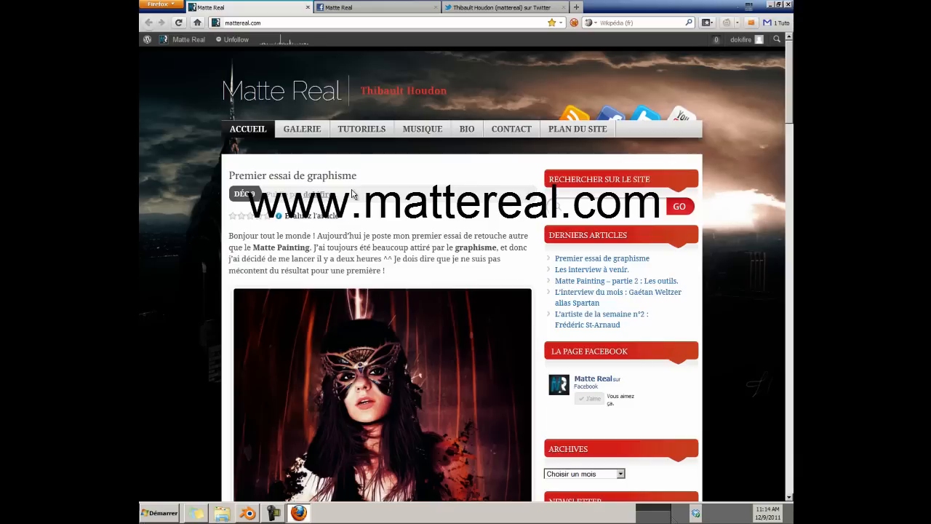
scroll(397, 188, down, 10)
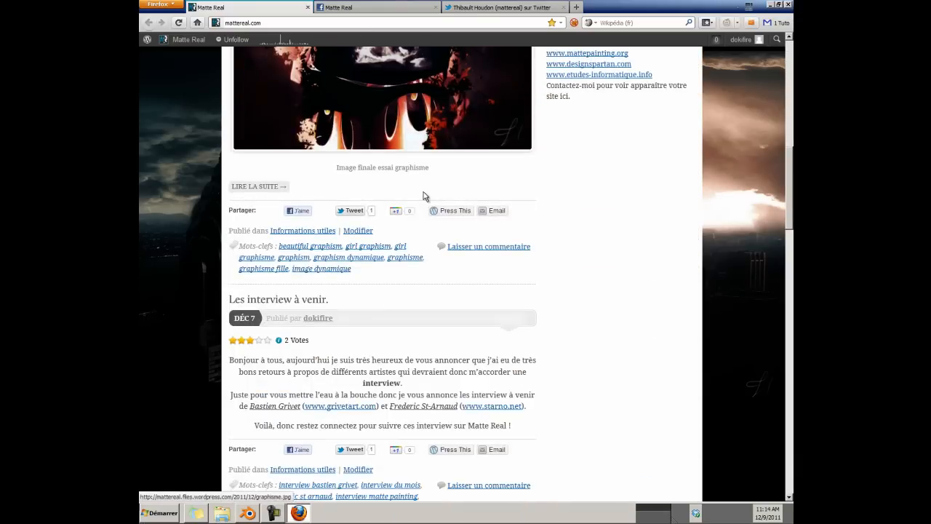
scroll(423, 193, up, 11)
scroll(424, 194, down, 17)
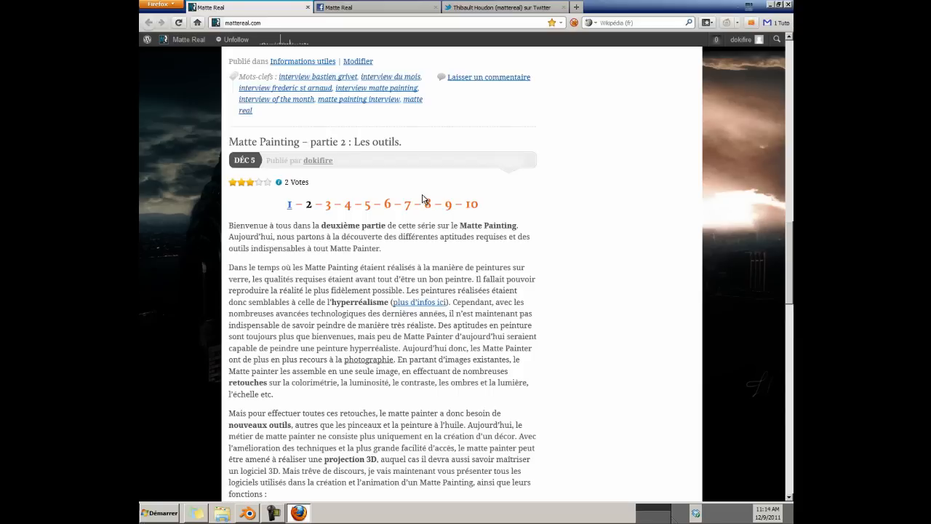
scroll(424, 199, down, 20)
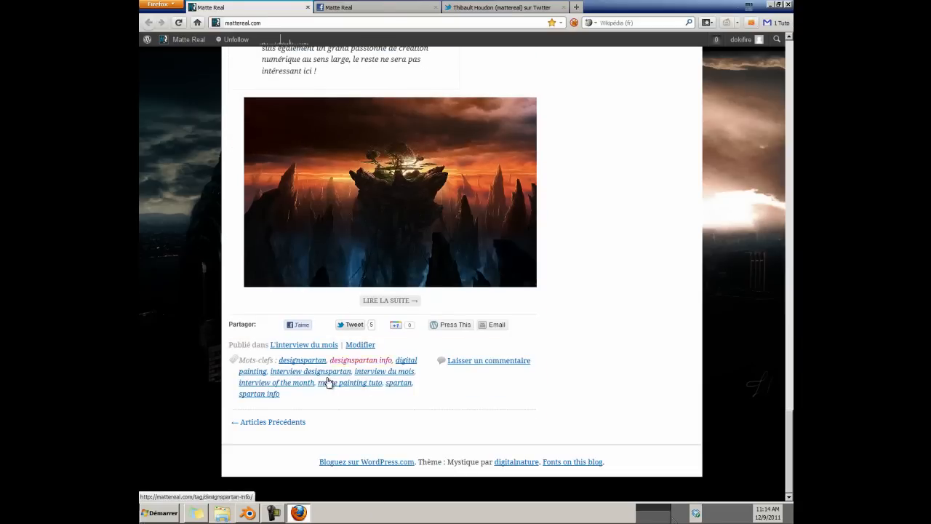
Step: Review the interview of the month article and open the page of older articles
click(298, 425)
scroll(373, 269, up, 2)
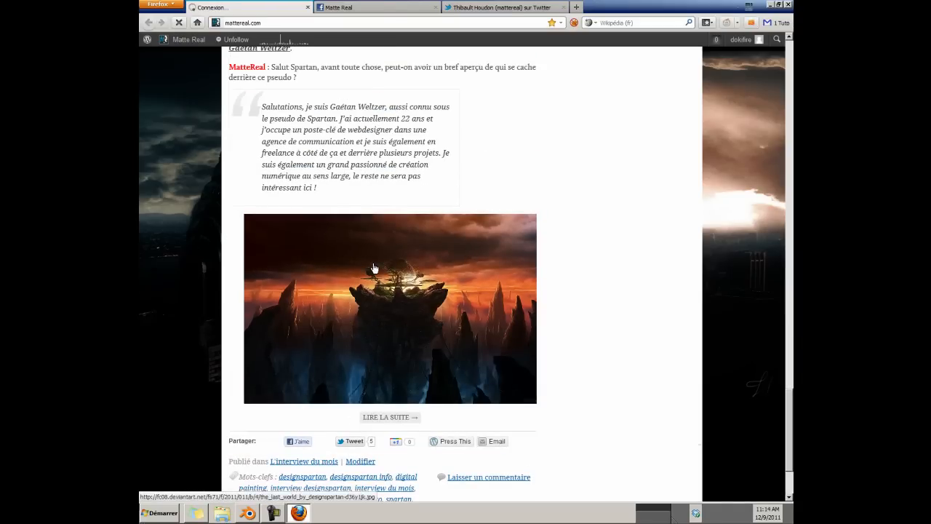
scroll(373, 269, up, 3)
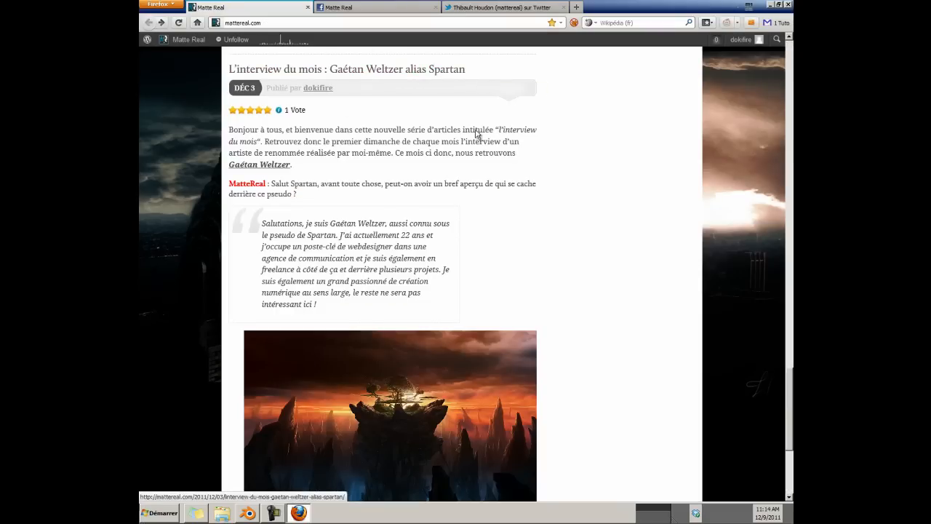
scroll(308, 252, down, 5)
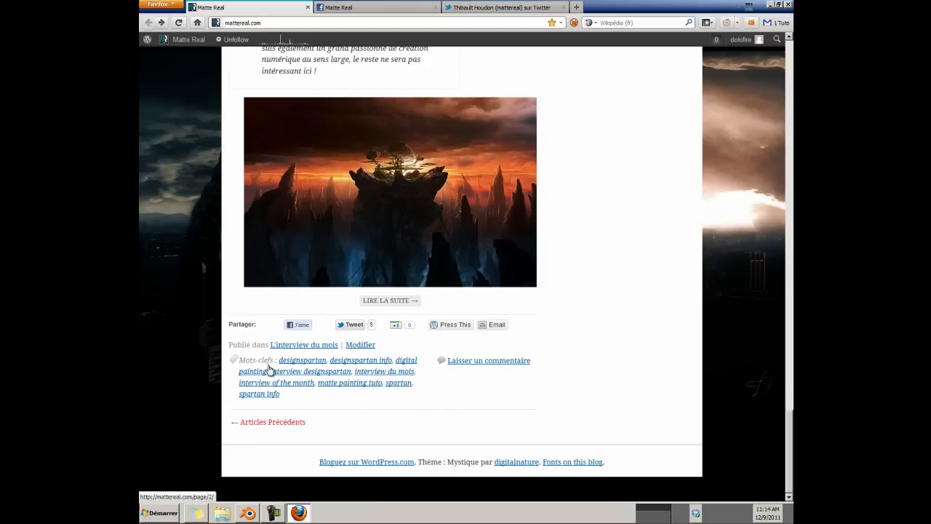
click(282, 428)
scroll(363, 227, up, 3)
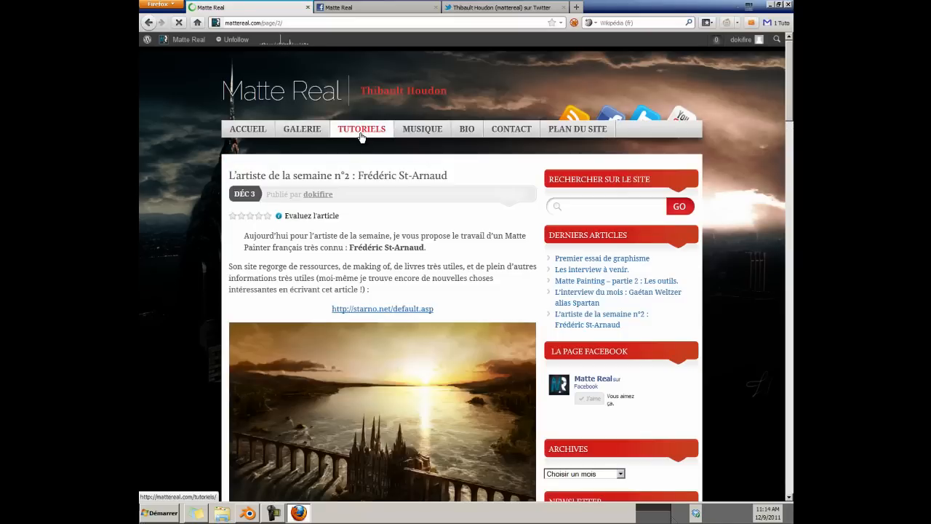
Step: Open the Tutoriels page in a background tab and go through the page 2 articles on to page 3
middle_click(360, 134)
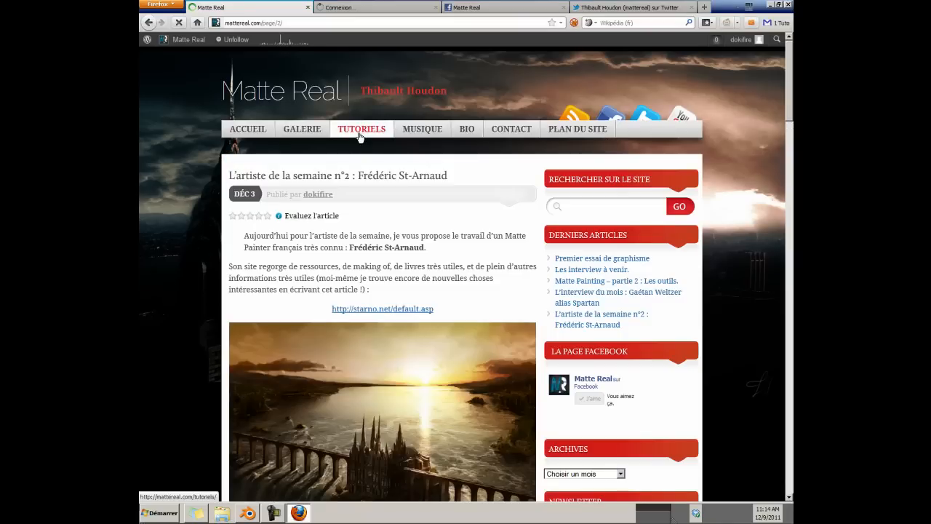
scroll(374, 193, down, 15)
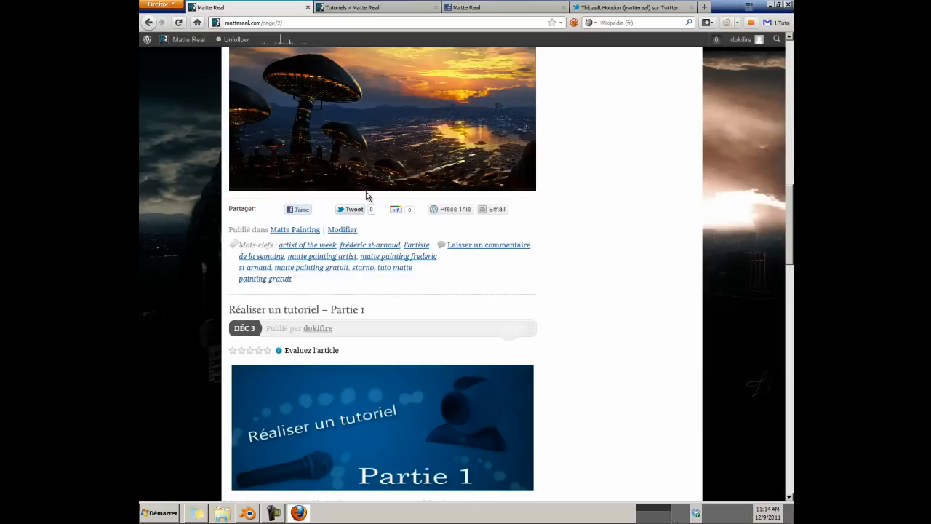
scroll(372, 206, down, 10)
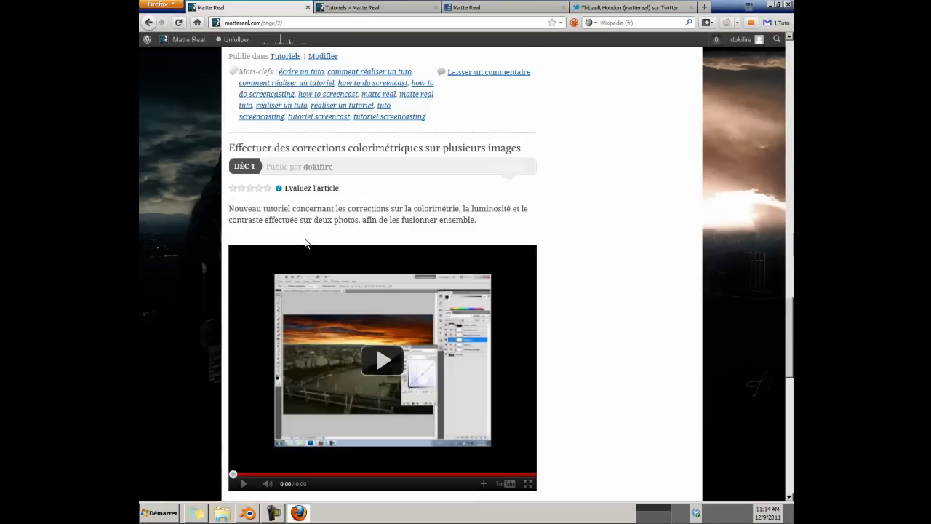
scroll(197, 211, down, 12)
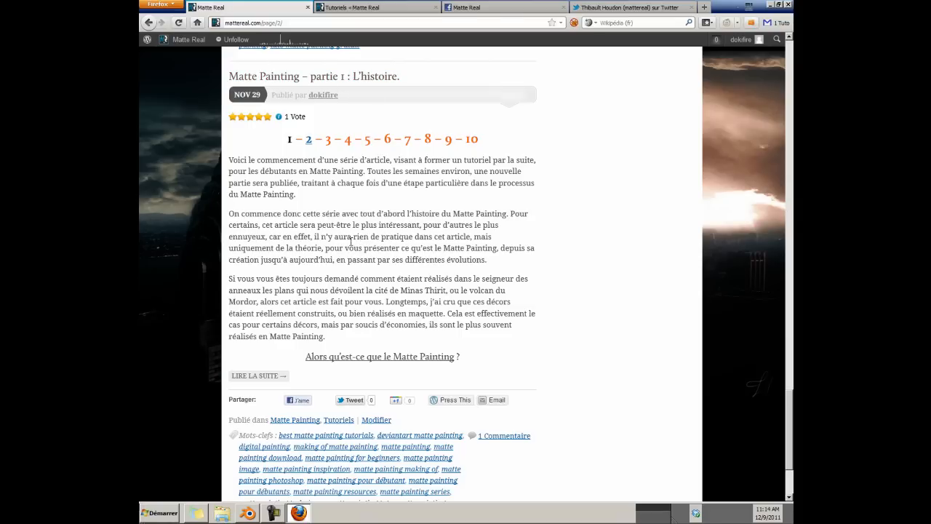
scroll(320, 252, down, 3)
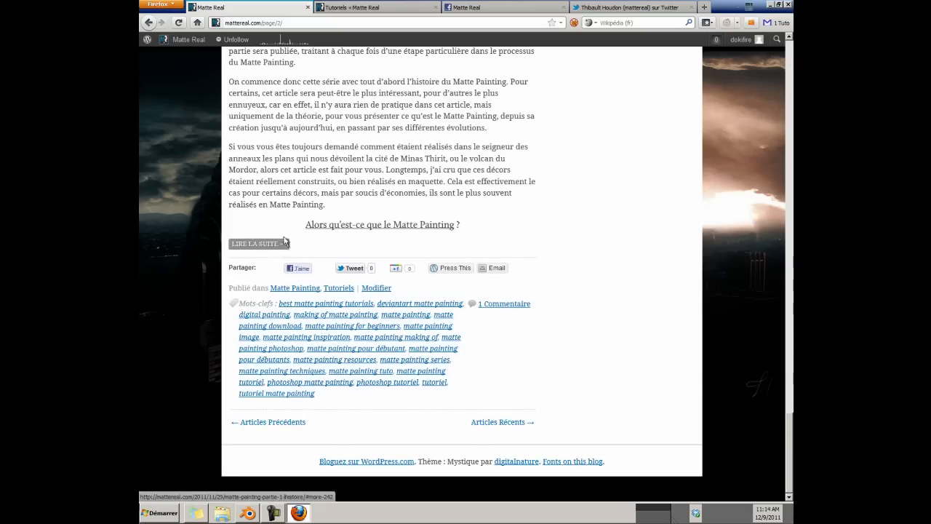
Step: Review the list of tutorials on the Tutoriels page and close its tab
click(375, 8)
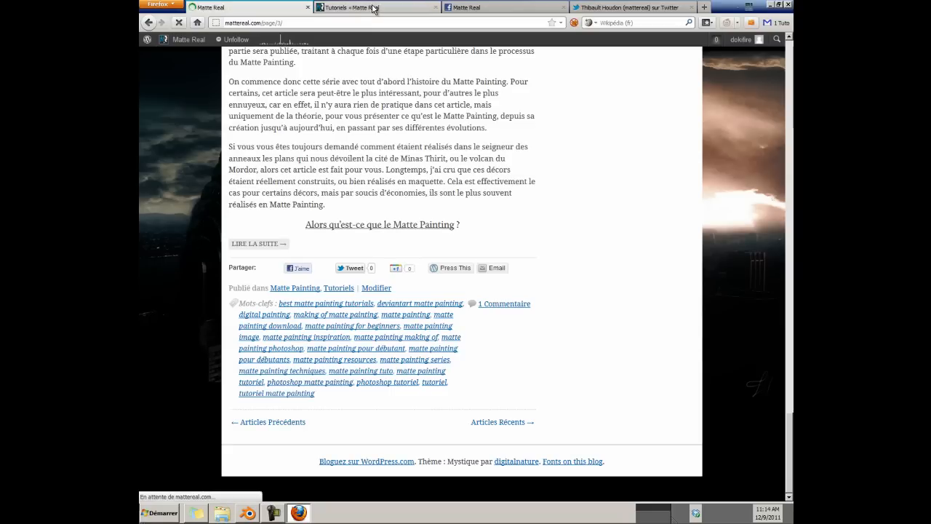
drag(309, 211, 557, 305)
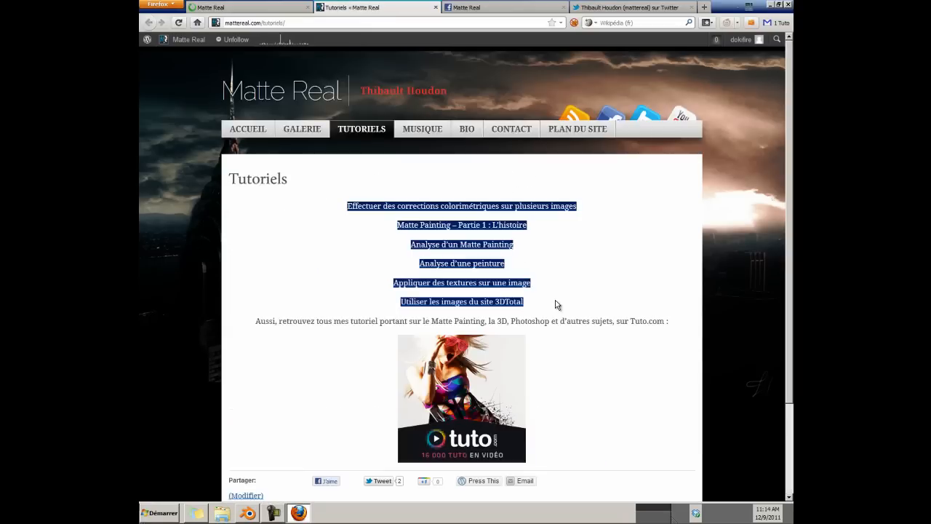
click(557, 306)
middle_click(409, 10)
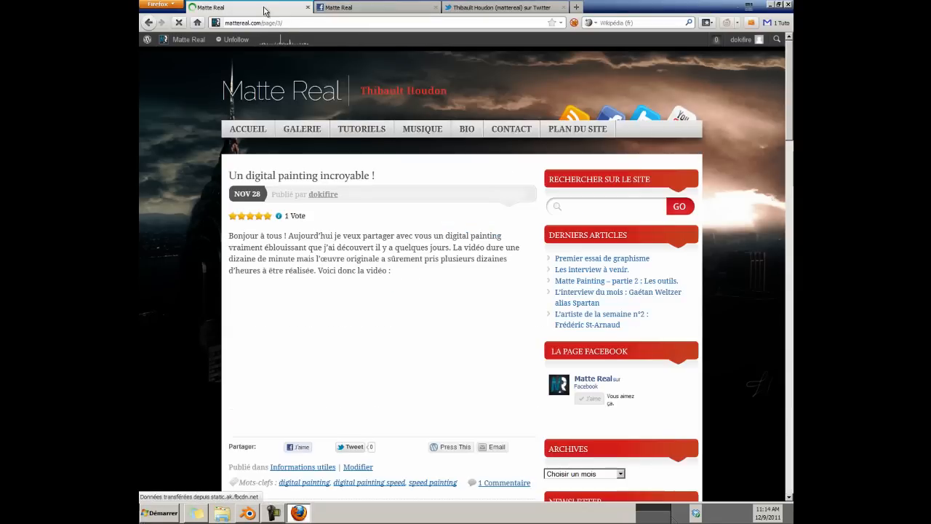
Step: Find the article "80 tutoriels de Digital Painting" on page 3 and open its full version
scroll(197, 269, down, 11)
scroll(197, 269, up, 3)
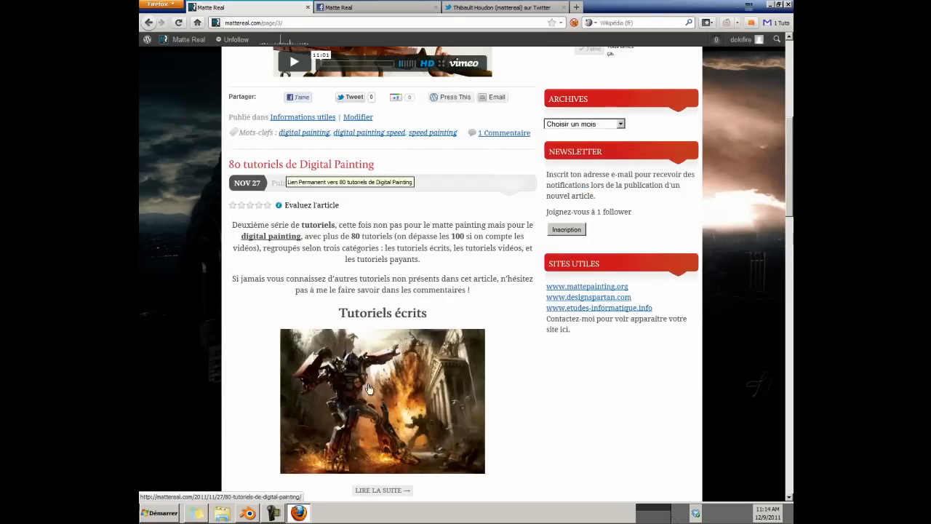
scroll(288, 170, down, 3)
scroll(299, 104, up, 1)
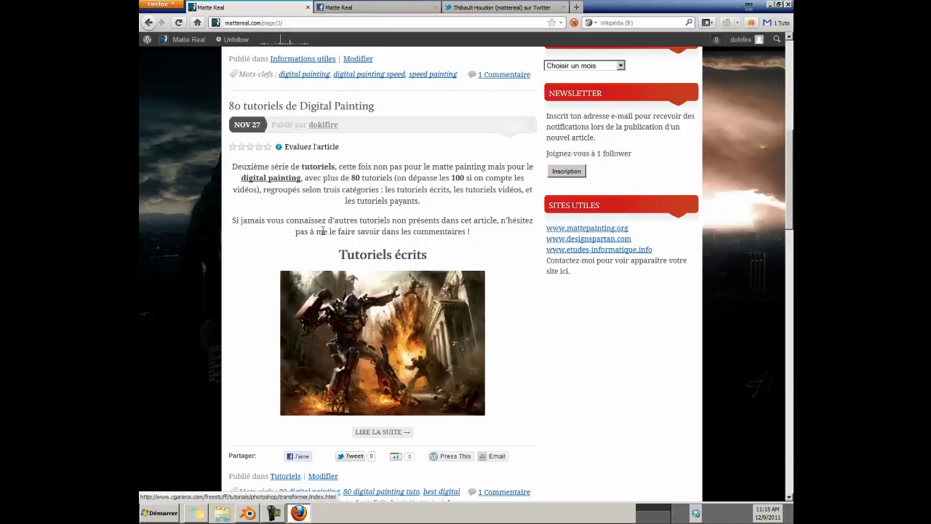
click(357, 432)
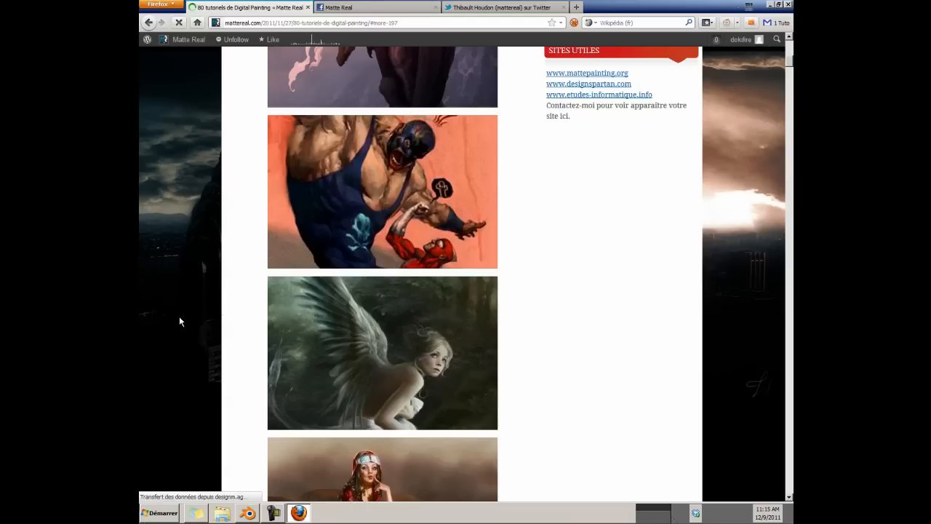
Step: Look through the article's illustrated tutorials and open the site's Galerie page
scroll(180, 321, down, 15)
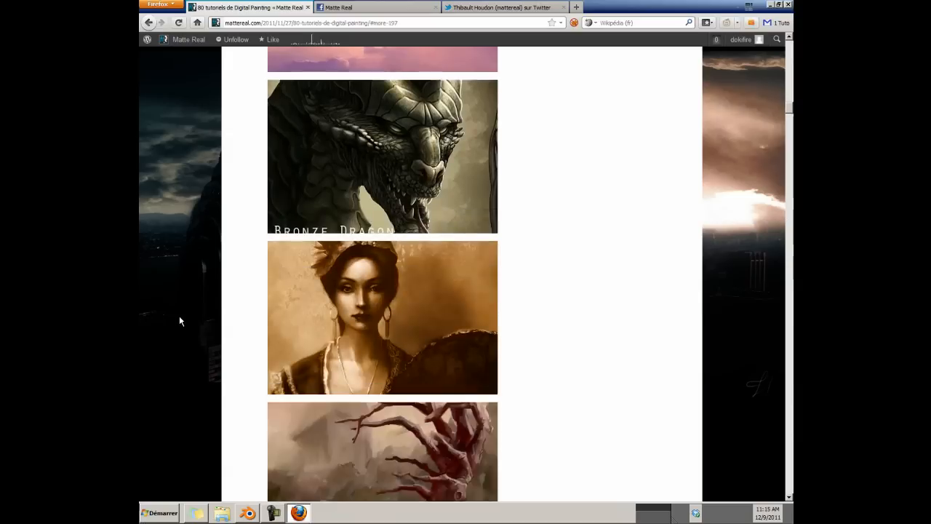
scroll(338, 315, up, 15)
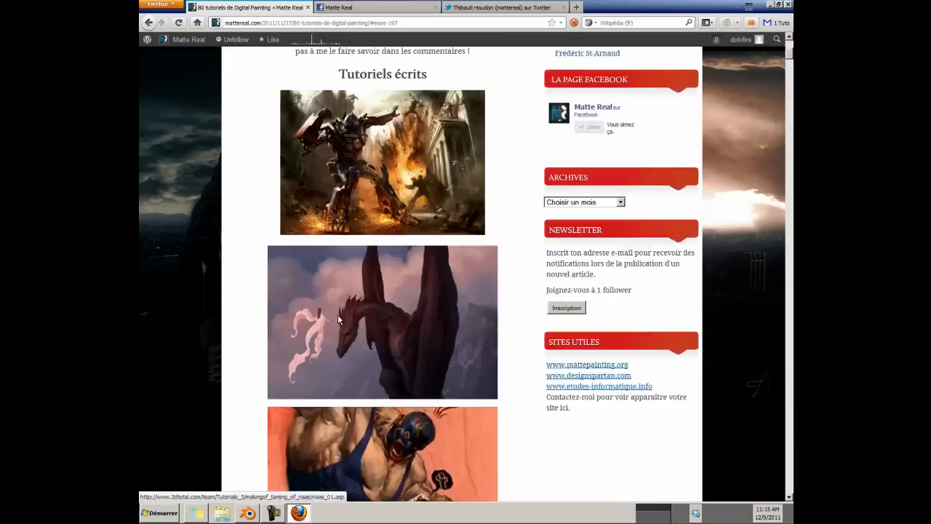
scroll(338, 318, up, 5)
scroll(346, 392, up, 1)
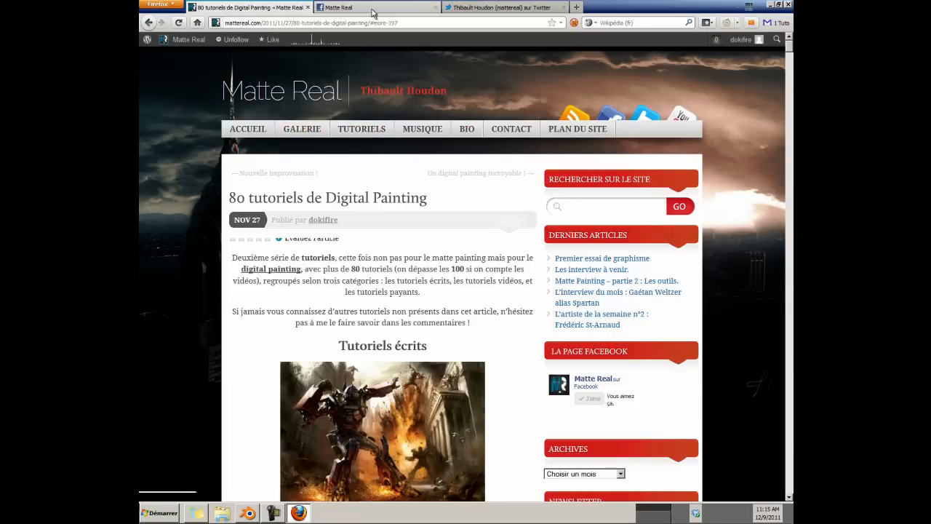
click(313, 130)
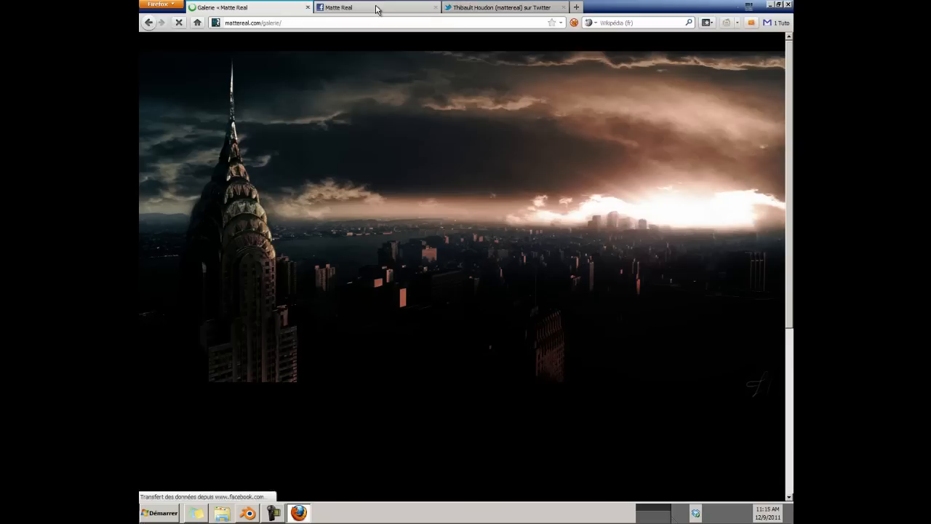
Step: Look through the Matte Real Facebook page's wall posts and view the site's Twitter profile
click(376, 8)
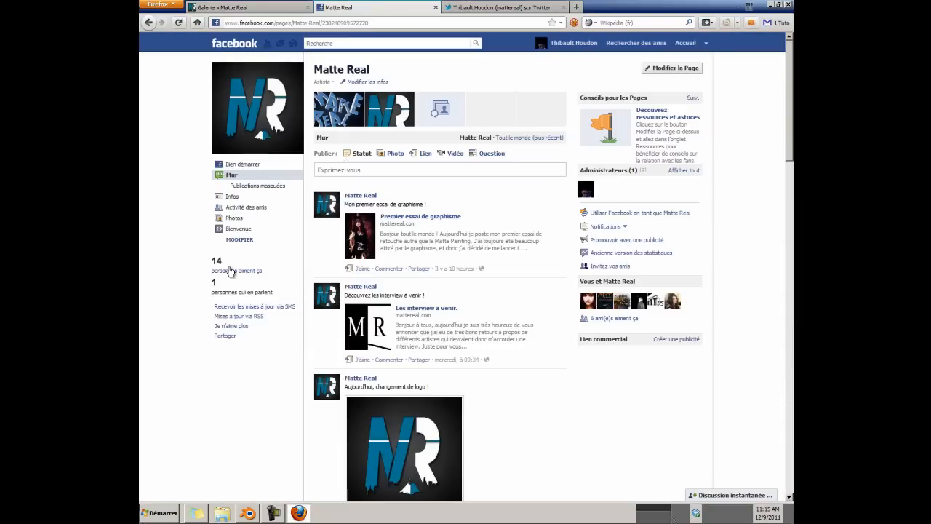
scroll(446, 201, down, 4)
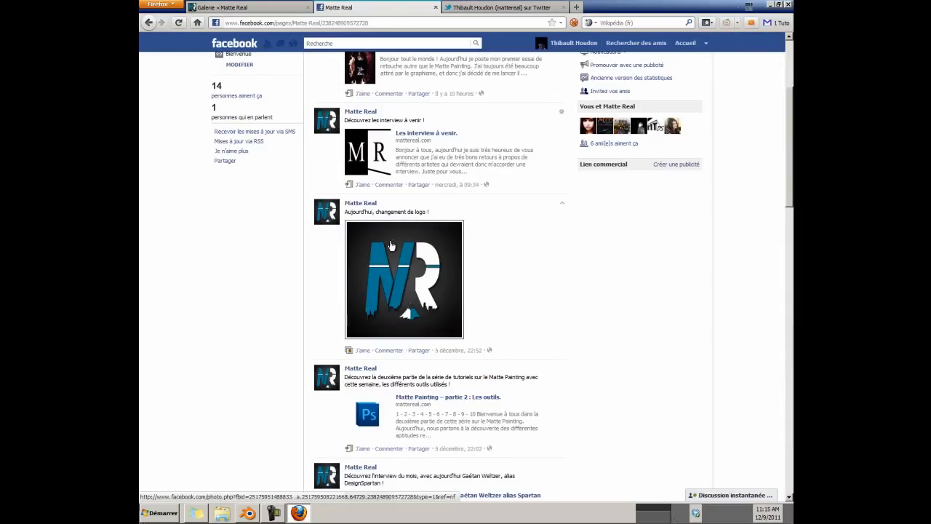
click(491, 9)
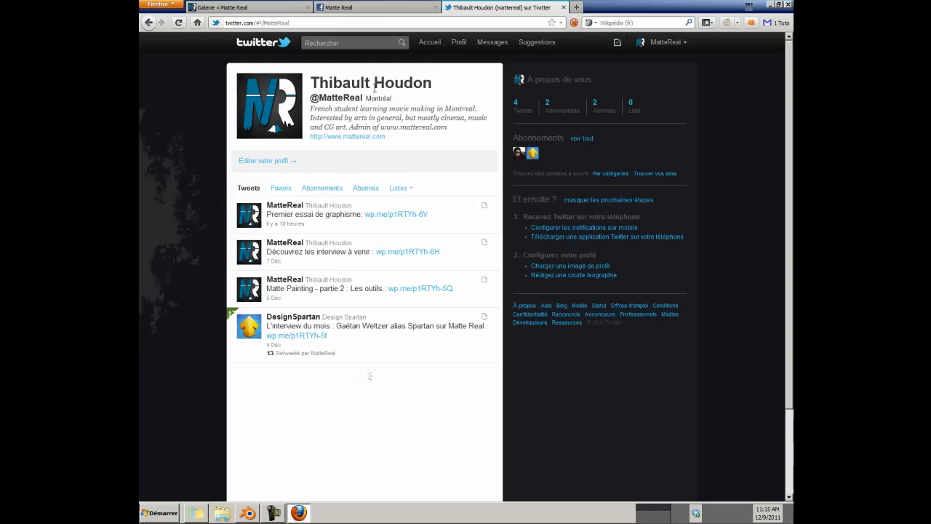
Step: Open the piano picture at full size from the Galerie page and bring up the screen recorder's controls
click(252, 8)
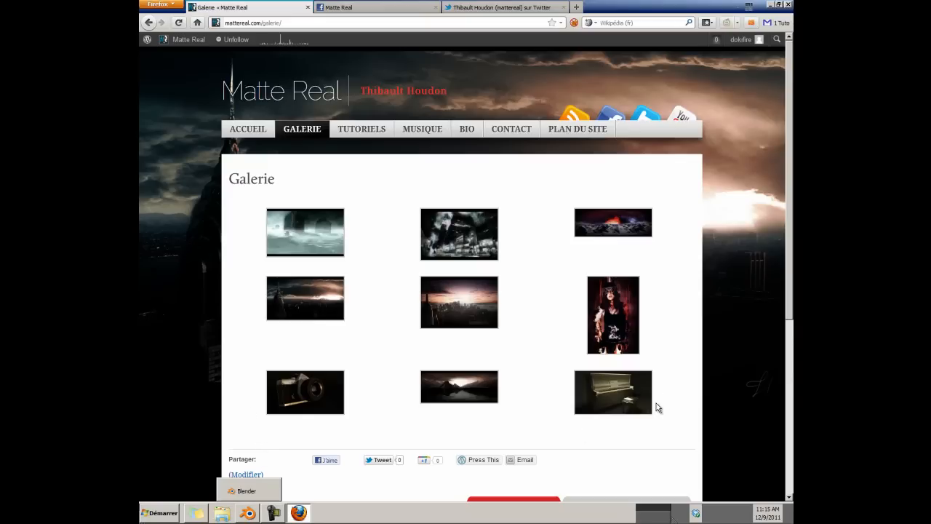
click(605, 400)
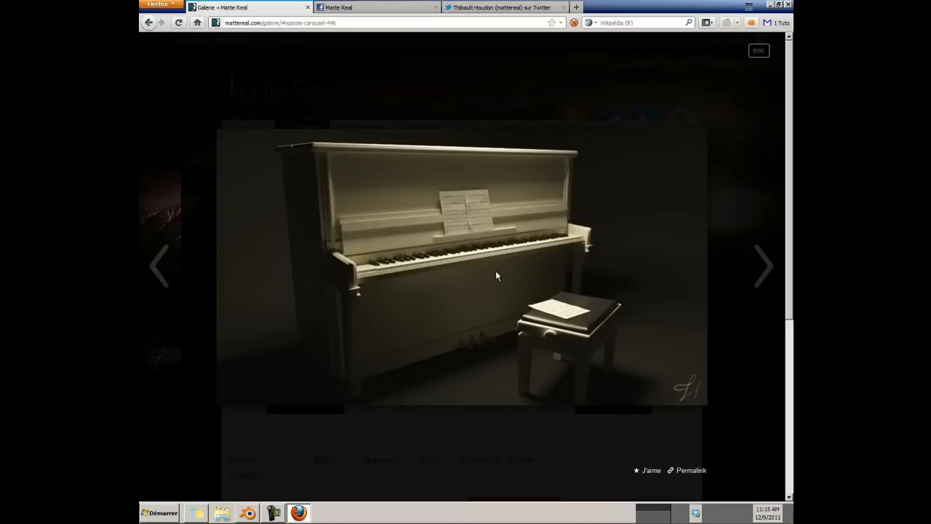
click(273, 513)
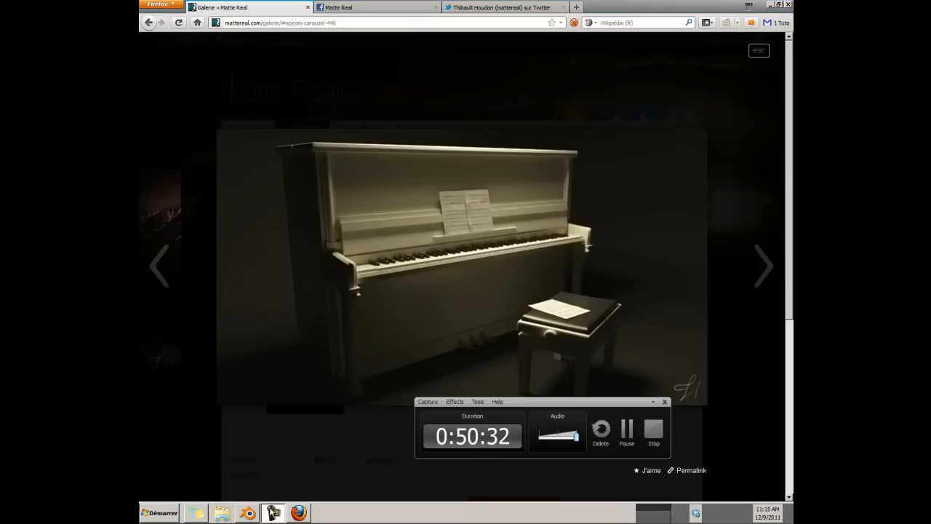